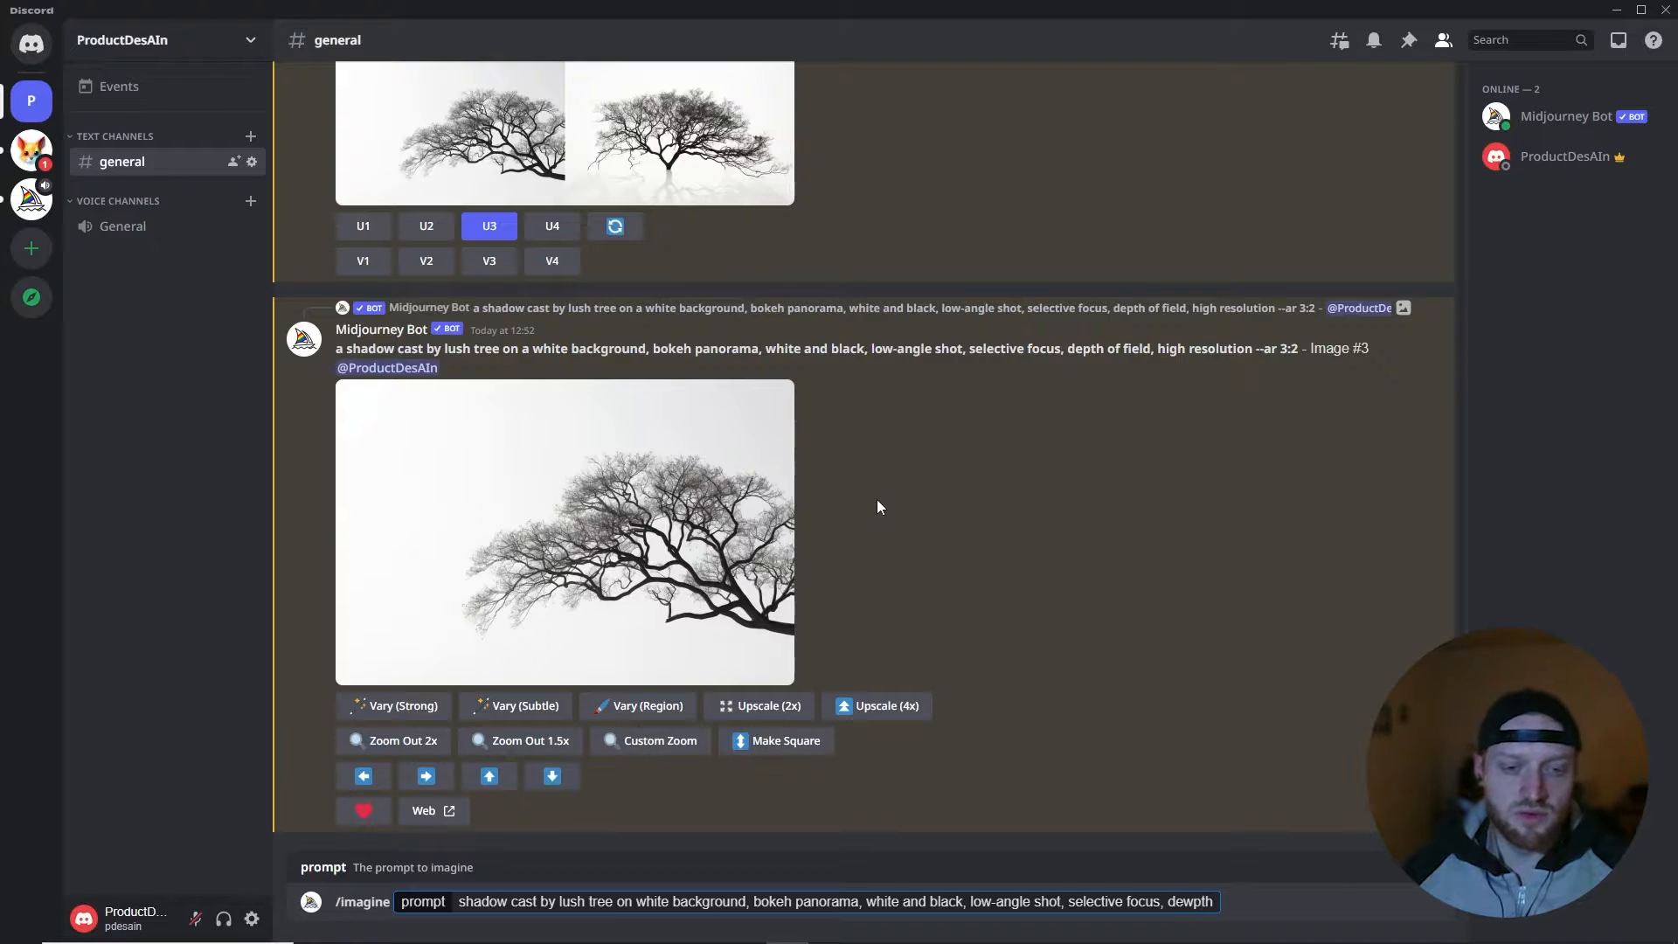
- Correct the misspelled ending of the imagine prompt to "depth of field", add ", high resolution --ar 3:2", and submit it
key("BackSpace")
key("BackSpace")
key("BackSpace")
key("BackSpace")
type("pth of field")
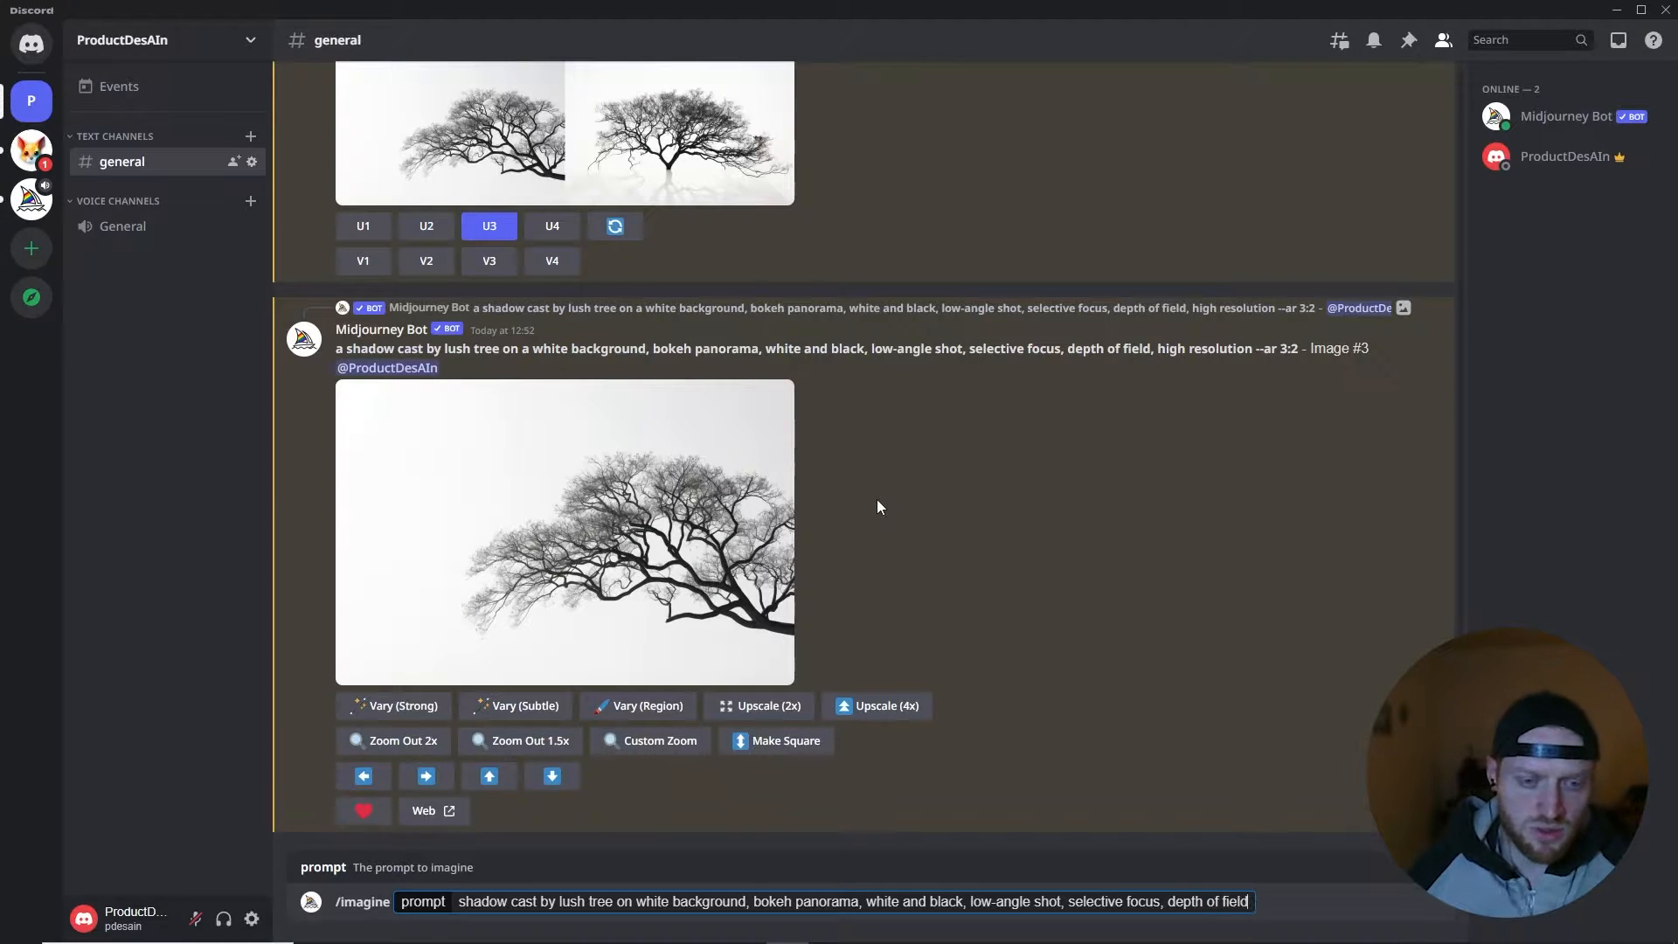
type(", high resolution ")
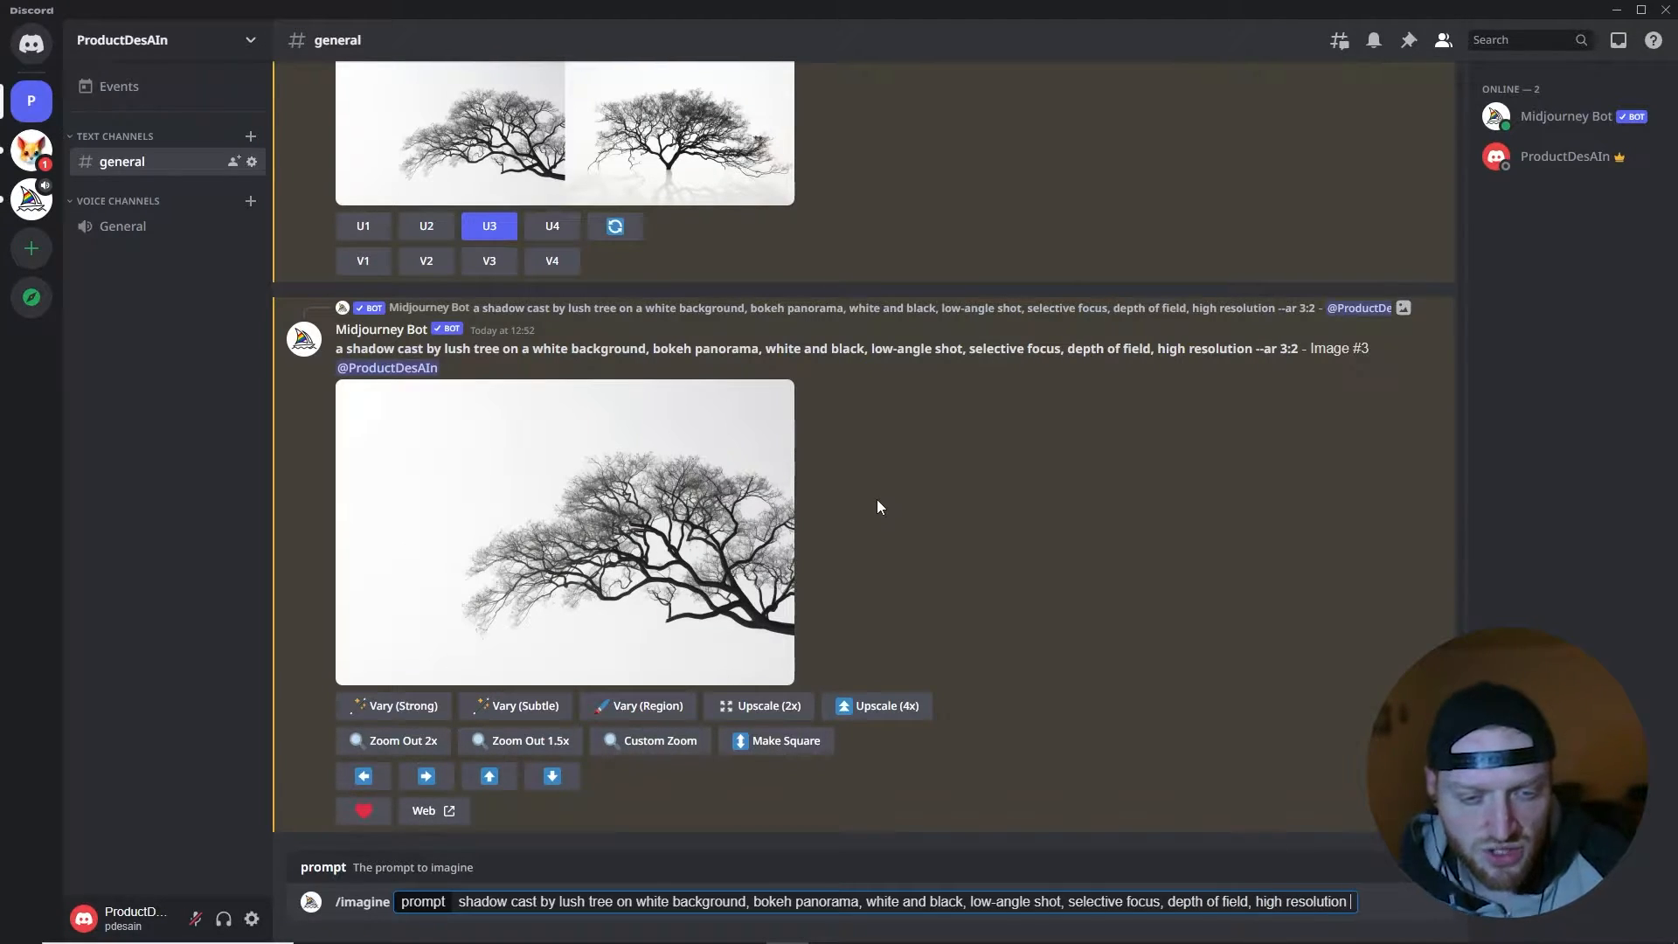
type("--ar 3:2")
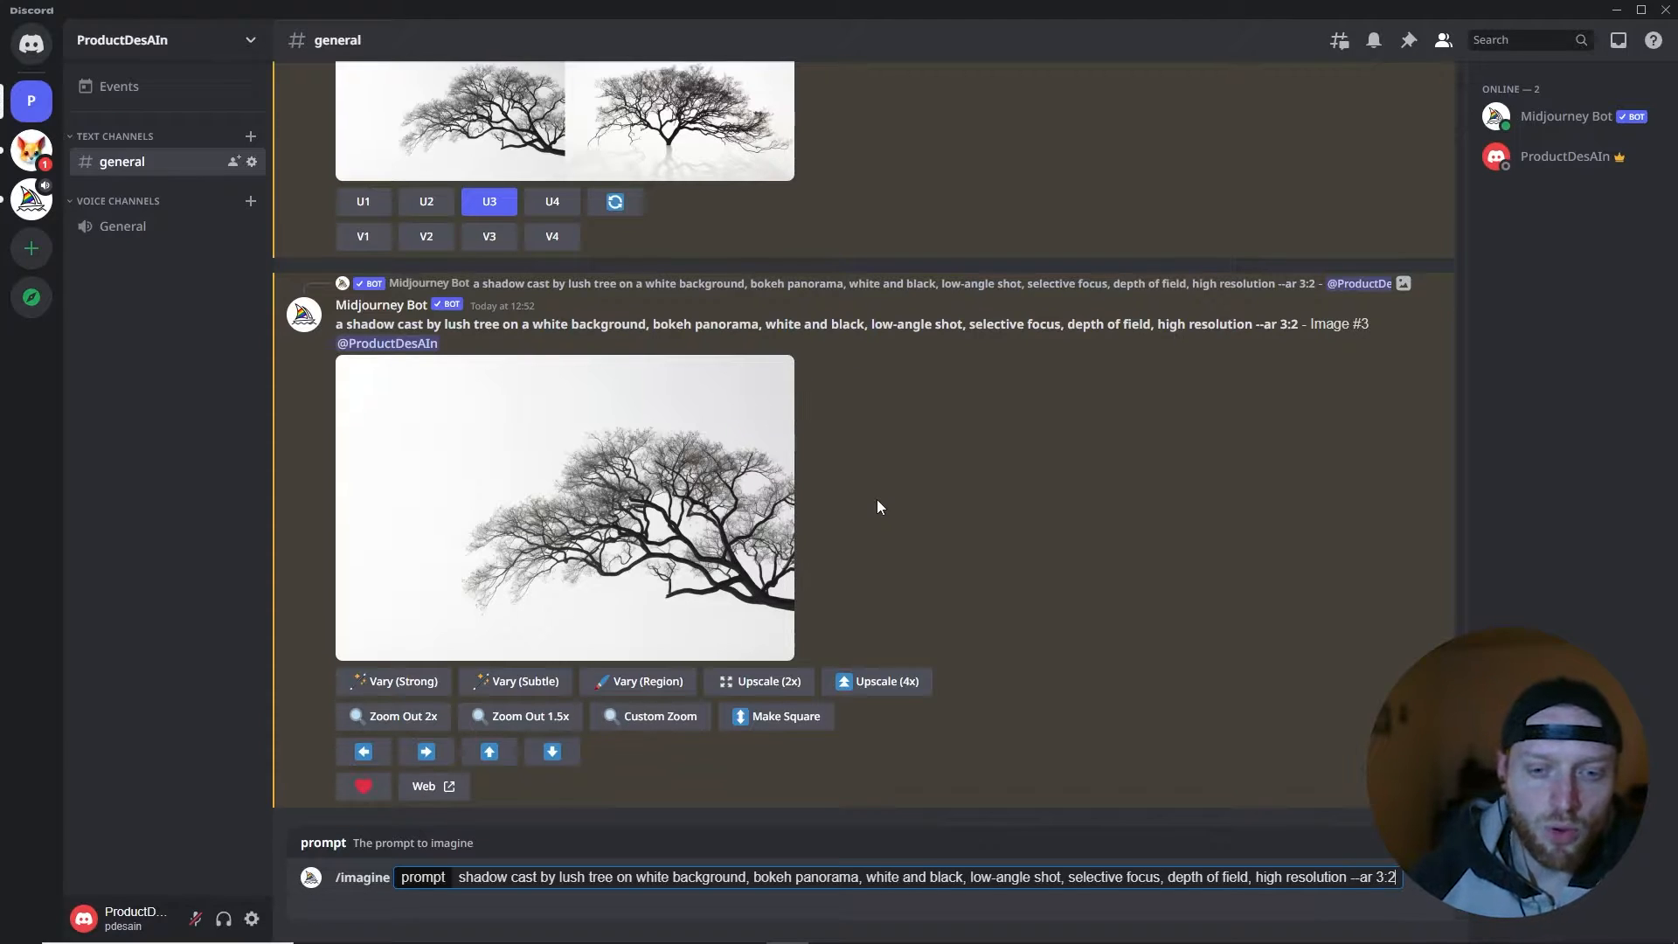
key("Return")
- Reuse the previous imagine prompt with "oak" inserted before "tree" and submit it
key("Up")
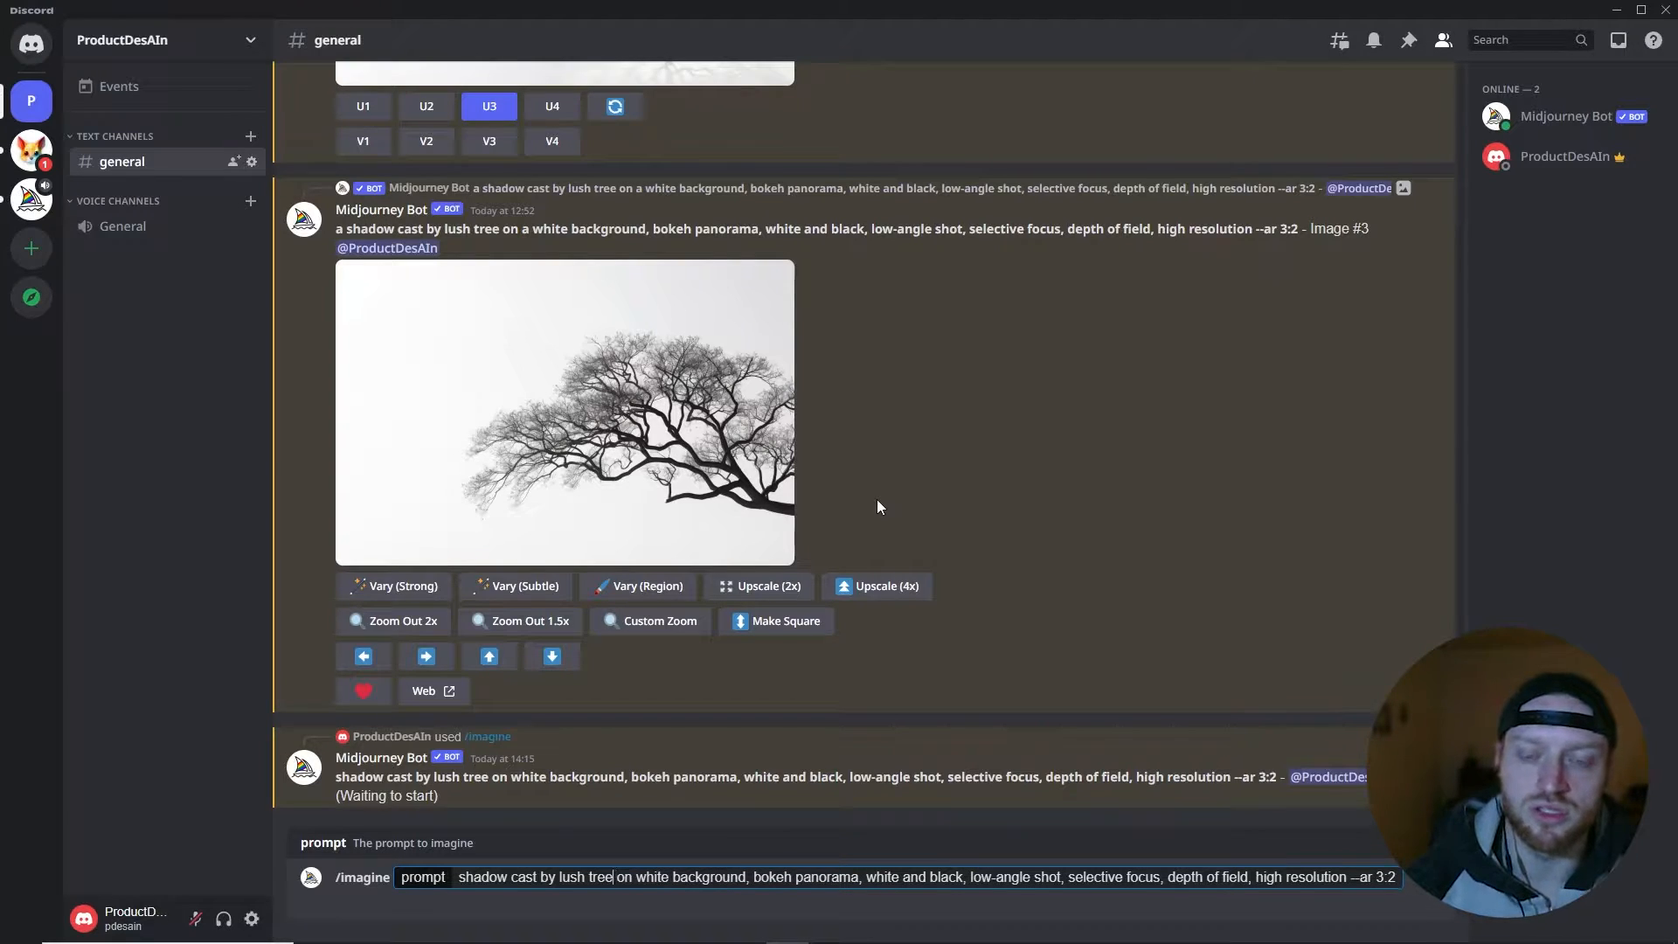
key("shift+Left")
key("shift+Left")
key("shift+Left")
key("Left")
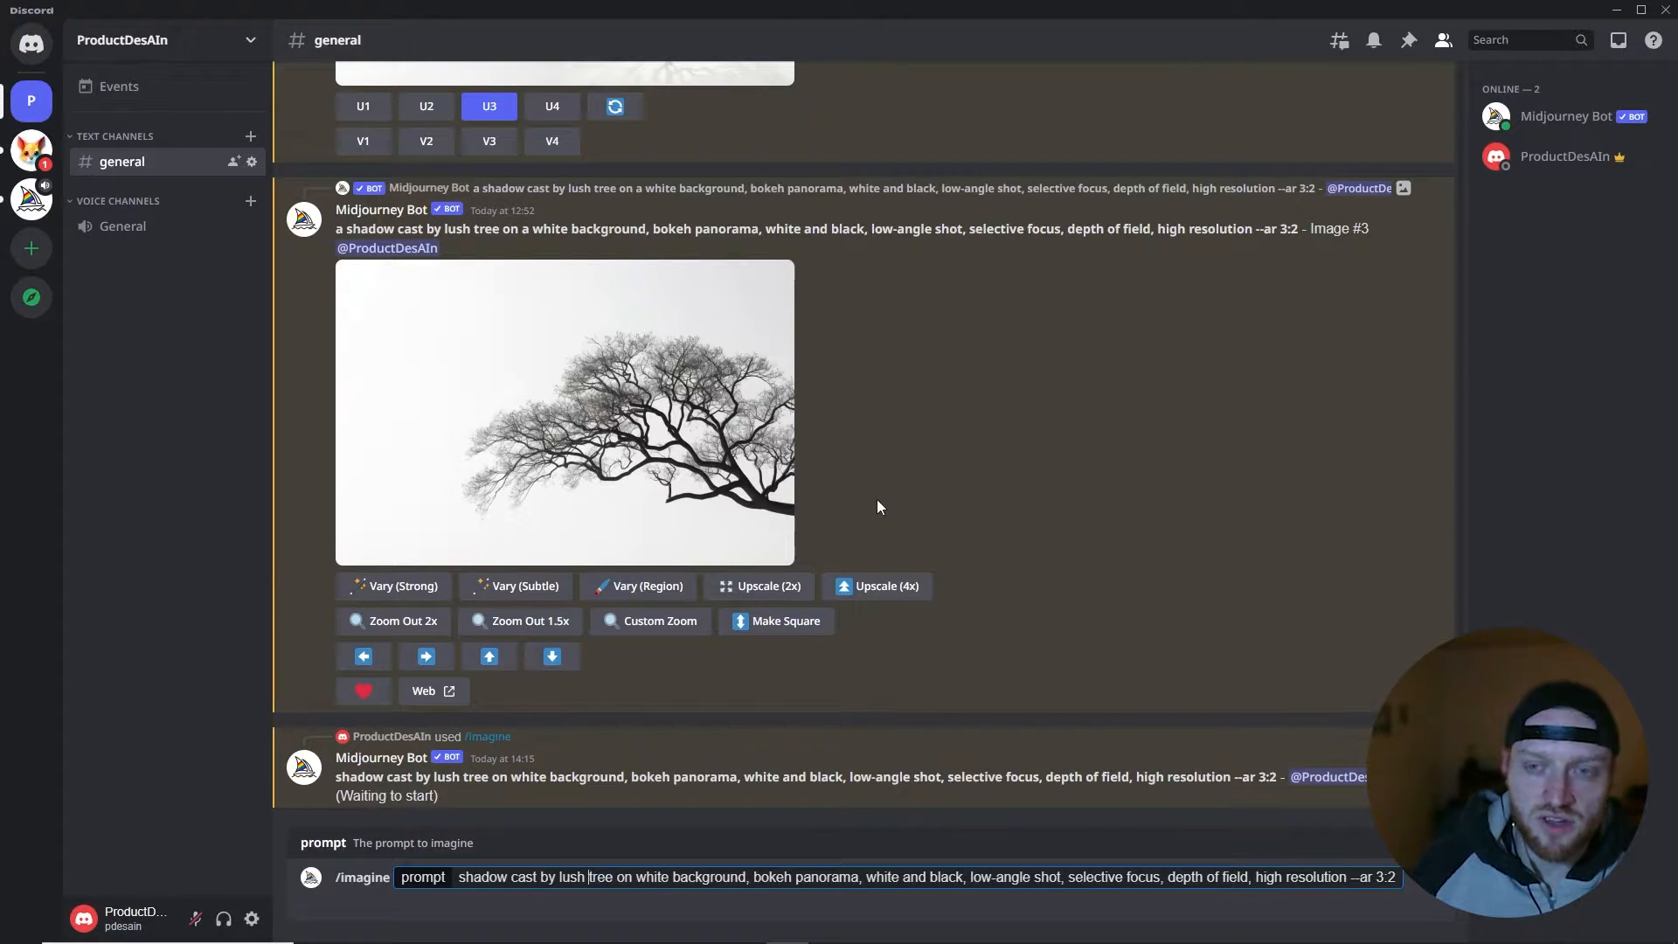
type("oak")
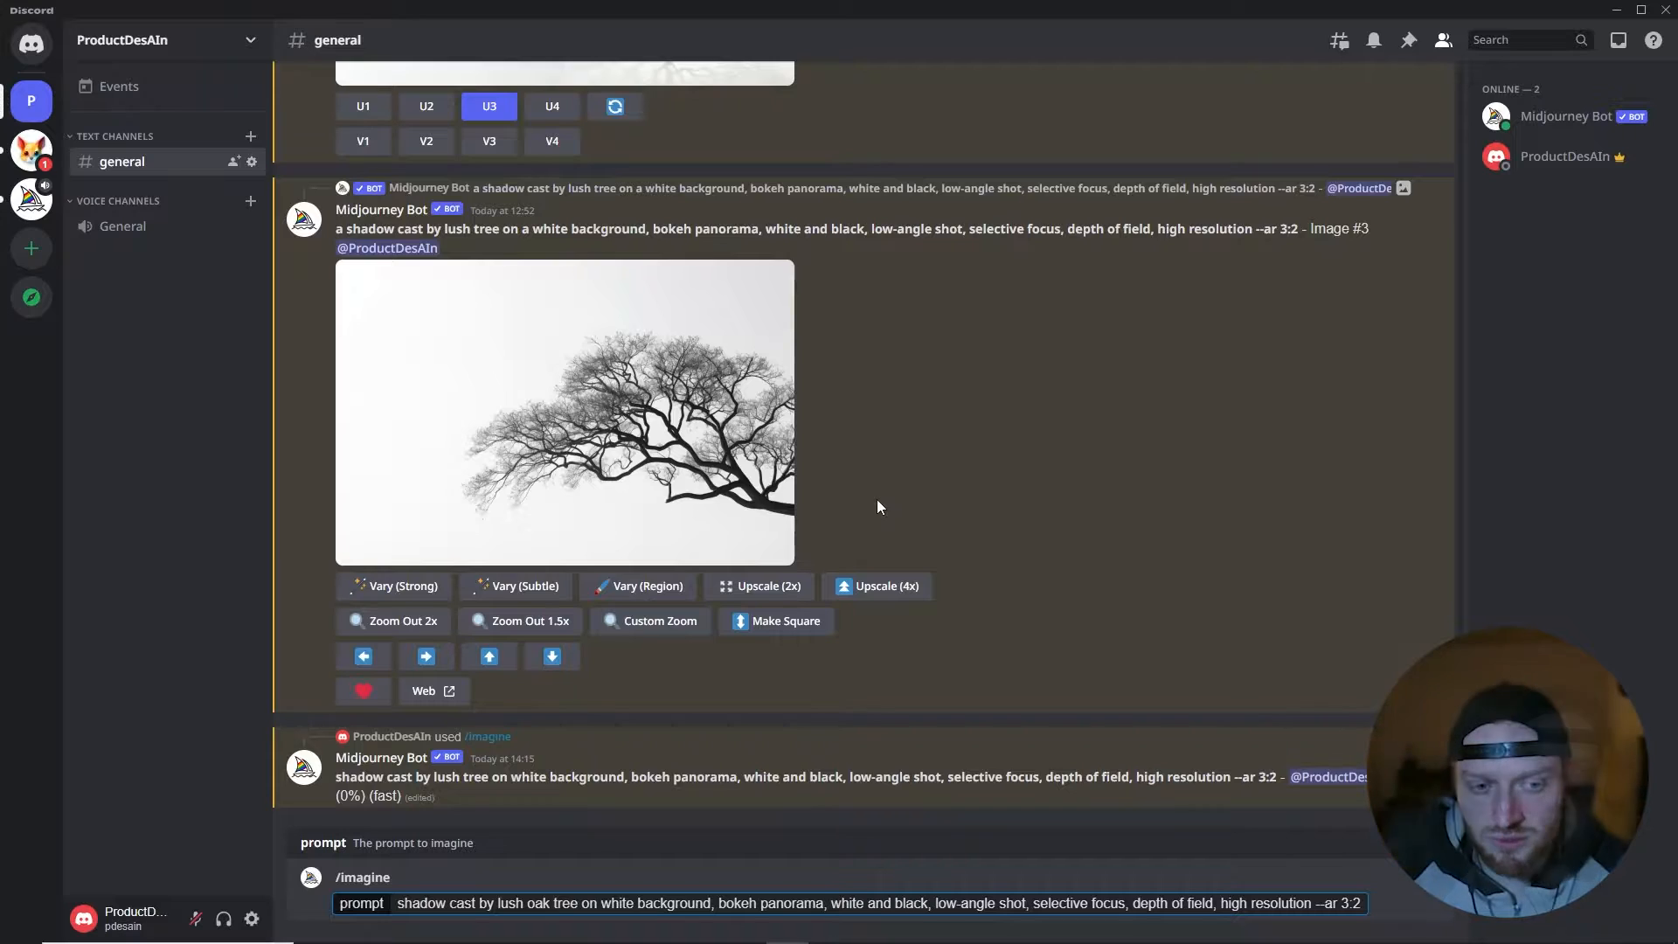
key("Return")
- Reuse the oak tree prompt with the tree type replaced by "palm" and submit it
key("ctrl+z")
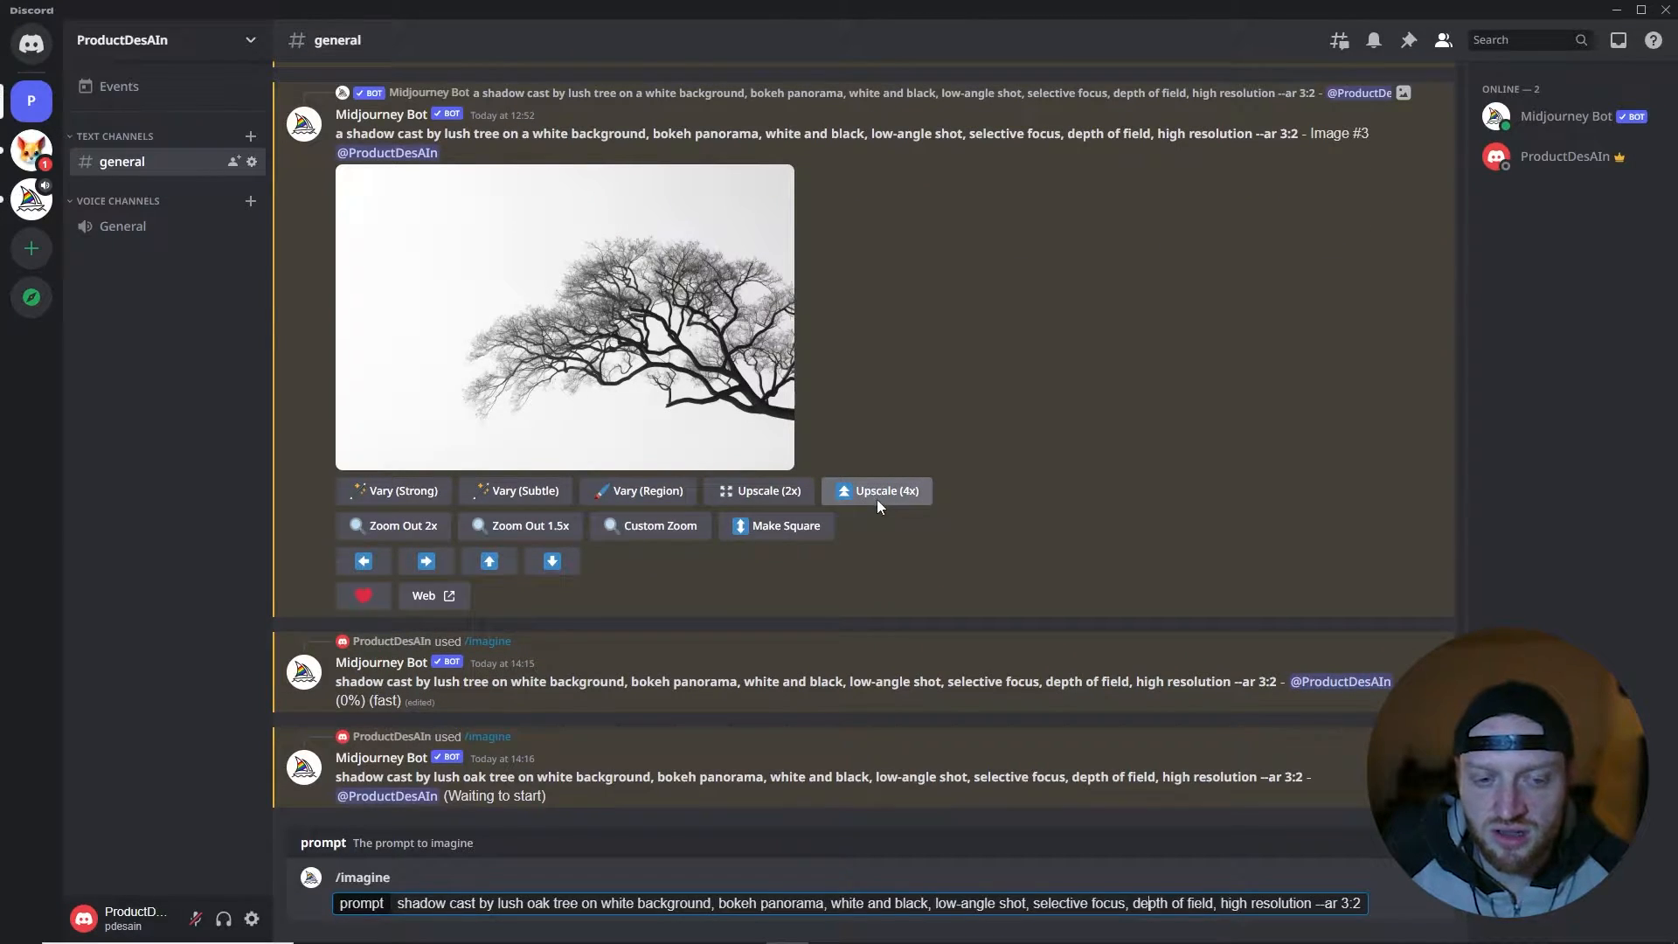
key("Left")
key("Left")
key("Left")
key("Left")
key("Left")
key("Left")
key("Left")
key("Left")
key("Left")
key("Left")
key("Left")
key("Left")
key("Left")
key("Left")
key("Left")
key("Left")
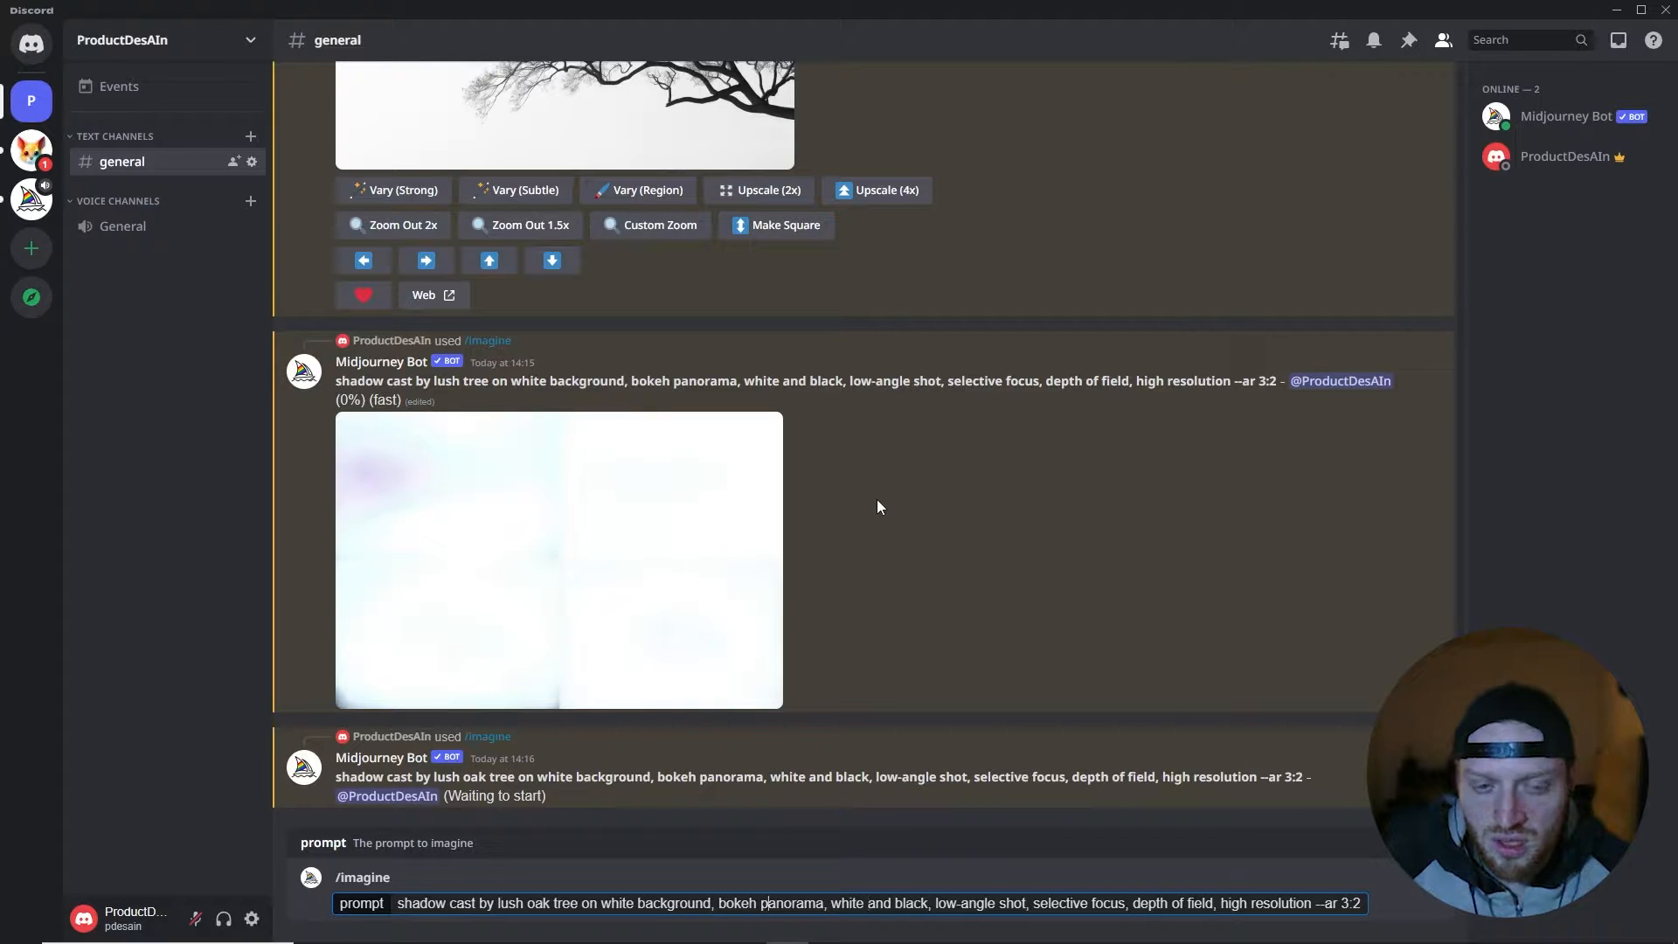
key("Left")
key("Left")
key("Left")
key("Left")
key("Left")
key("Left")
key("Left")
key("Left")
key("Left")
key("Left")
key("Left")
key("Left")
key("Left")
key("Left")
key("Left")
key("Left")
key("Left")
key("Left")
key("Left")
key("Left")
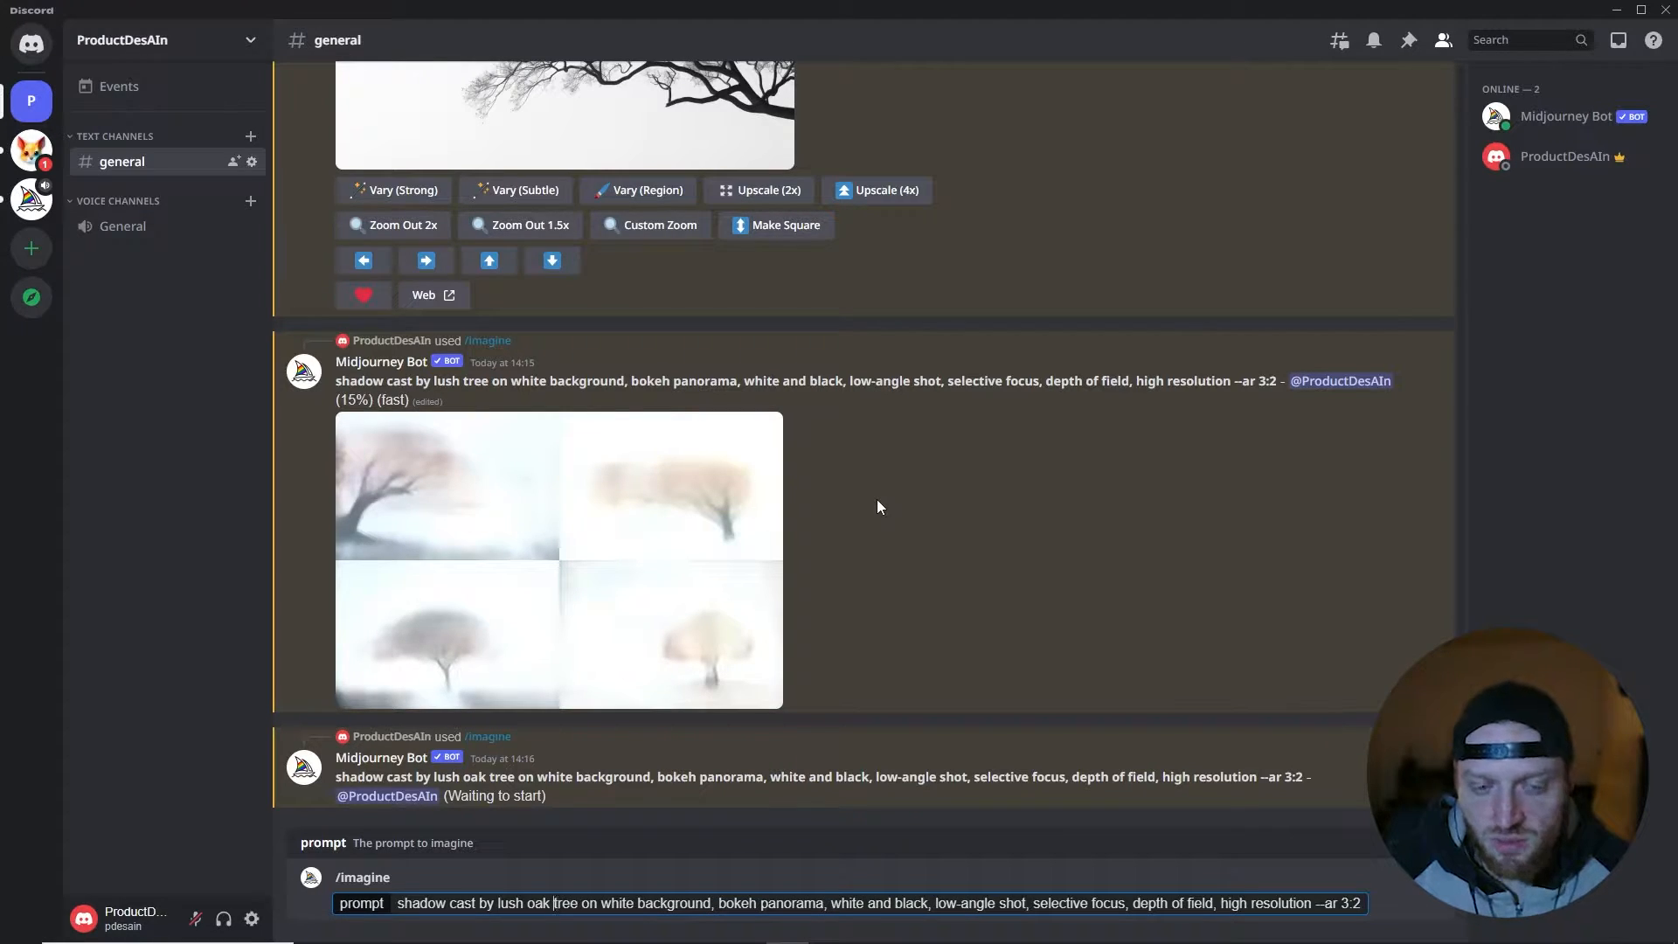
key("shift+Left")
key("shift+Left")
type("maple")
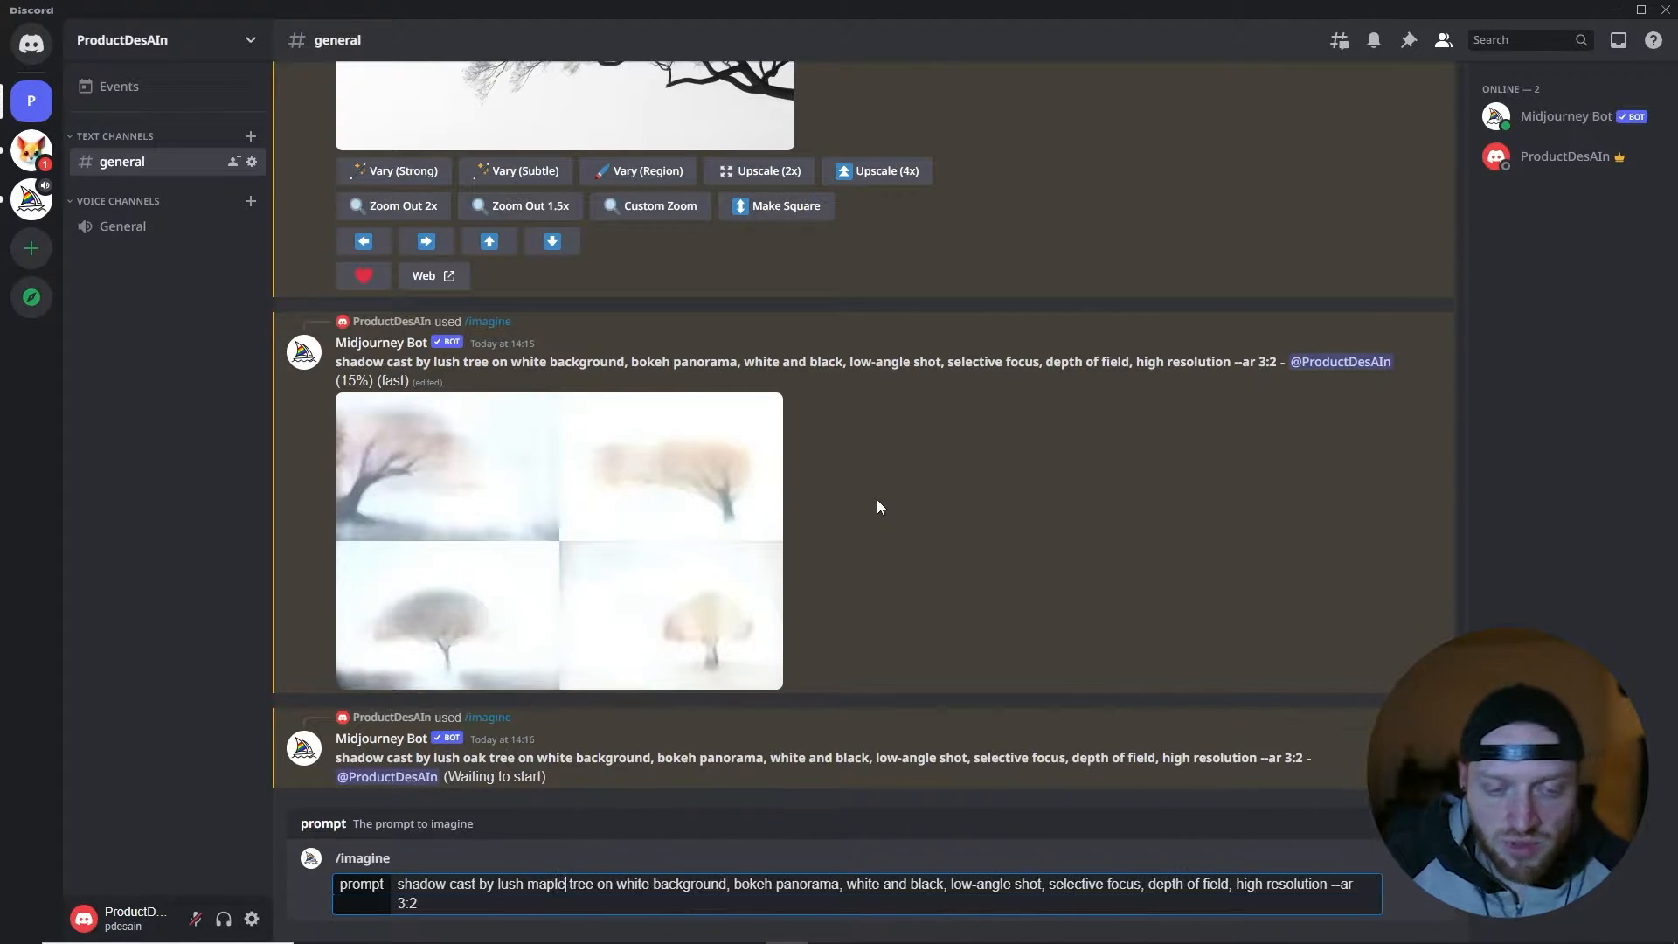
key("BackSpace")
key("BackSpace")
key("BackSpace")
key("BackSpace")
key("BackSpace")
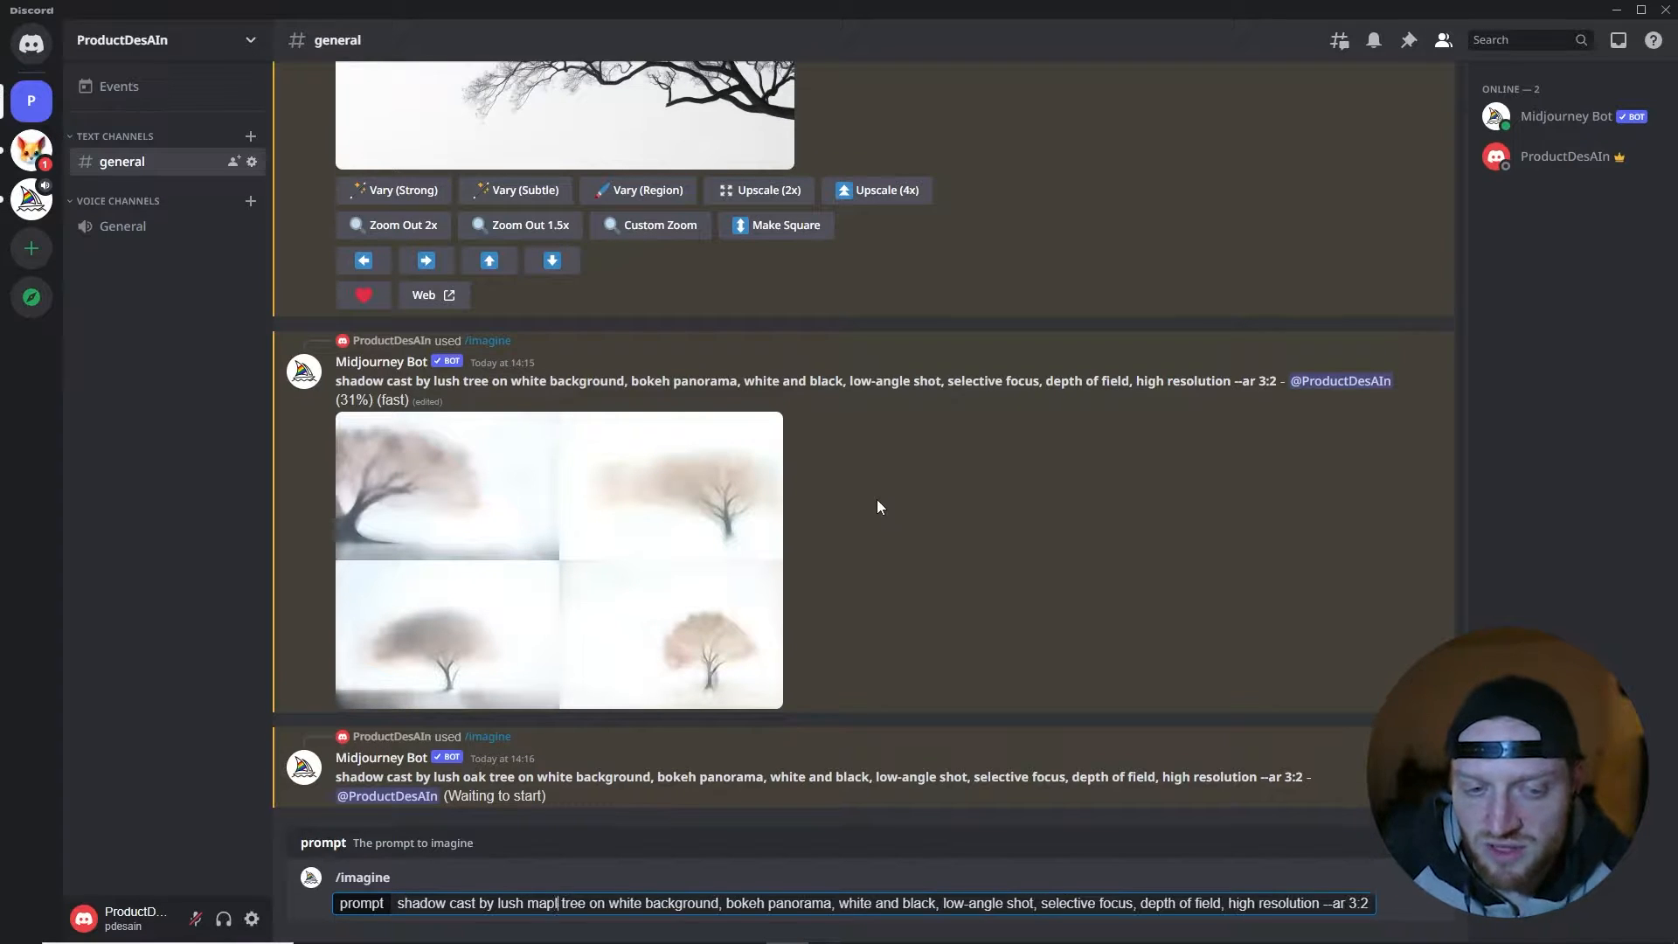
type("palm")
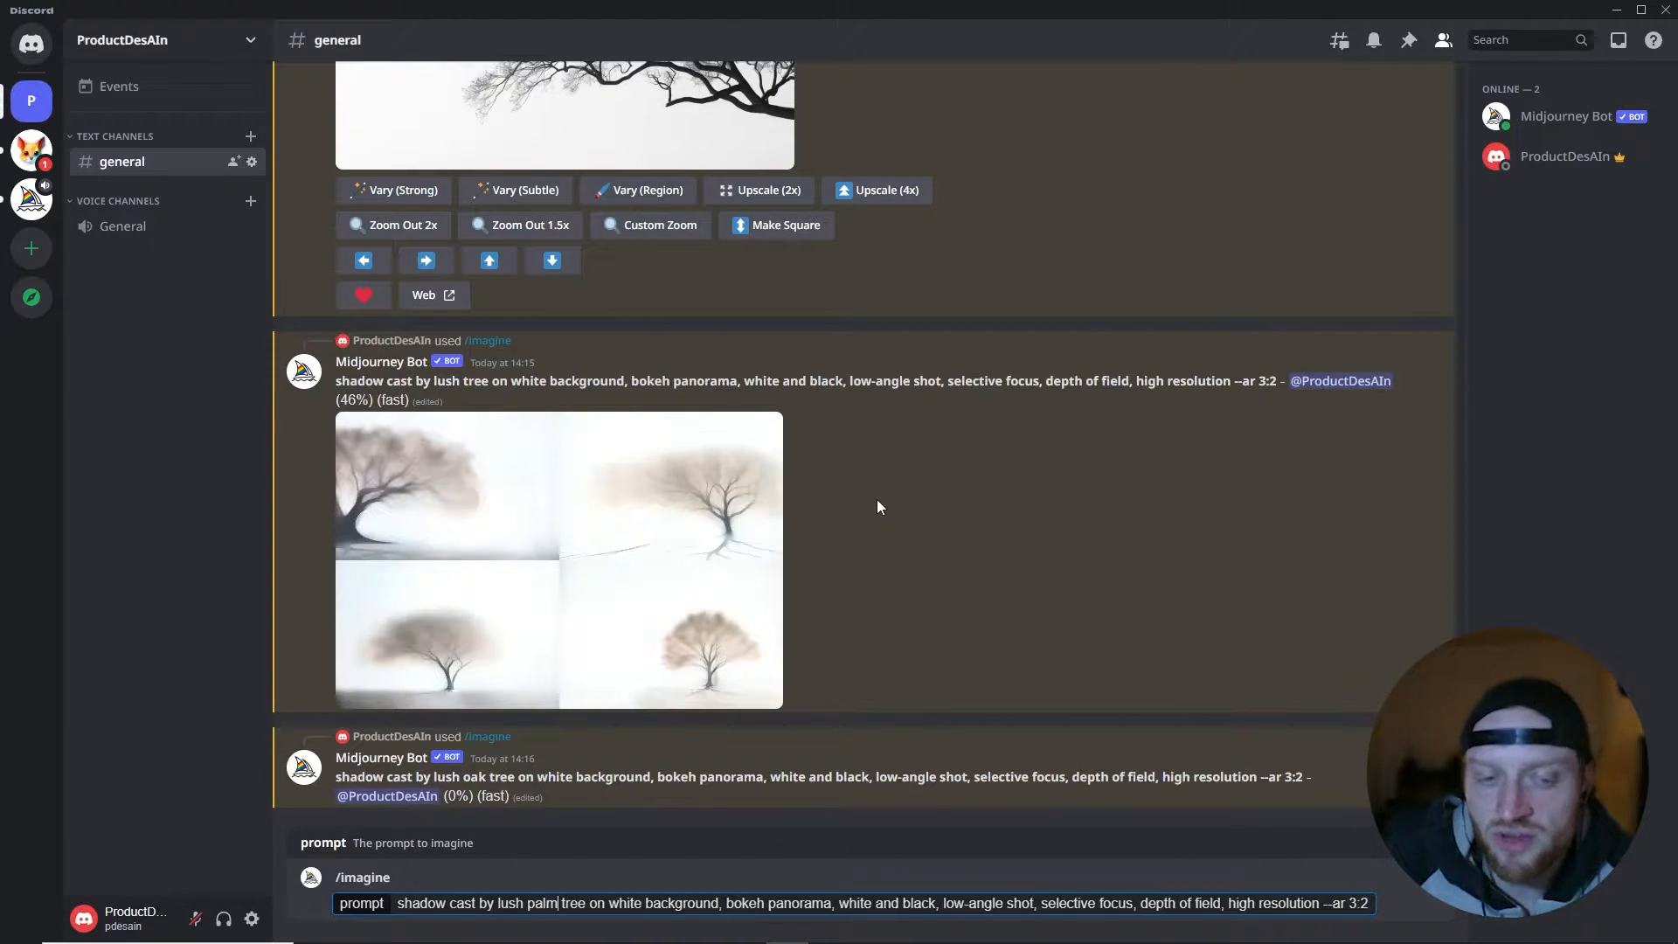
key("Return")
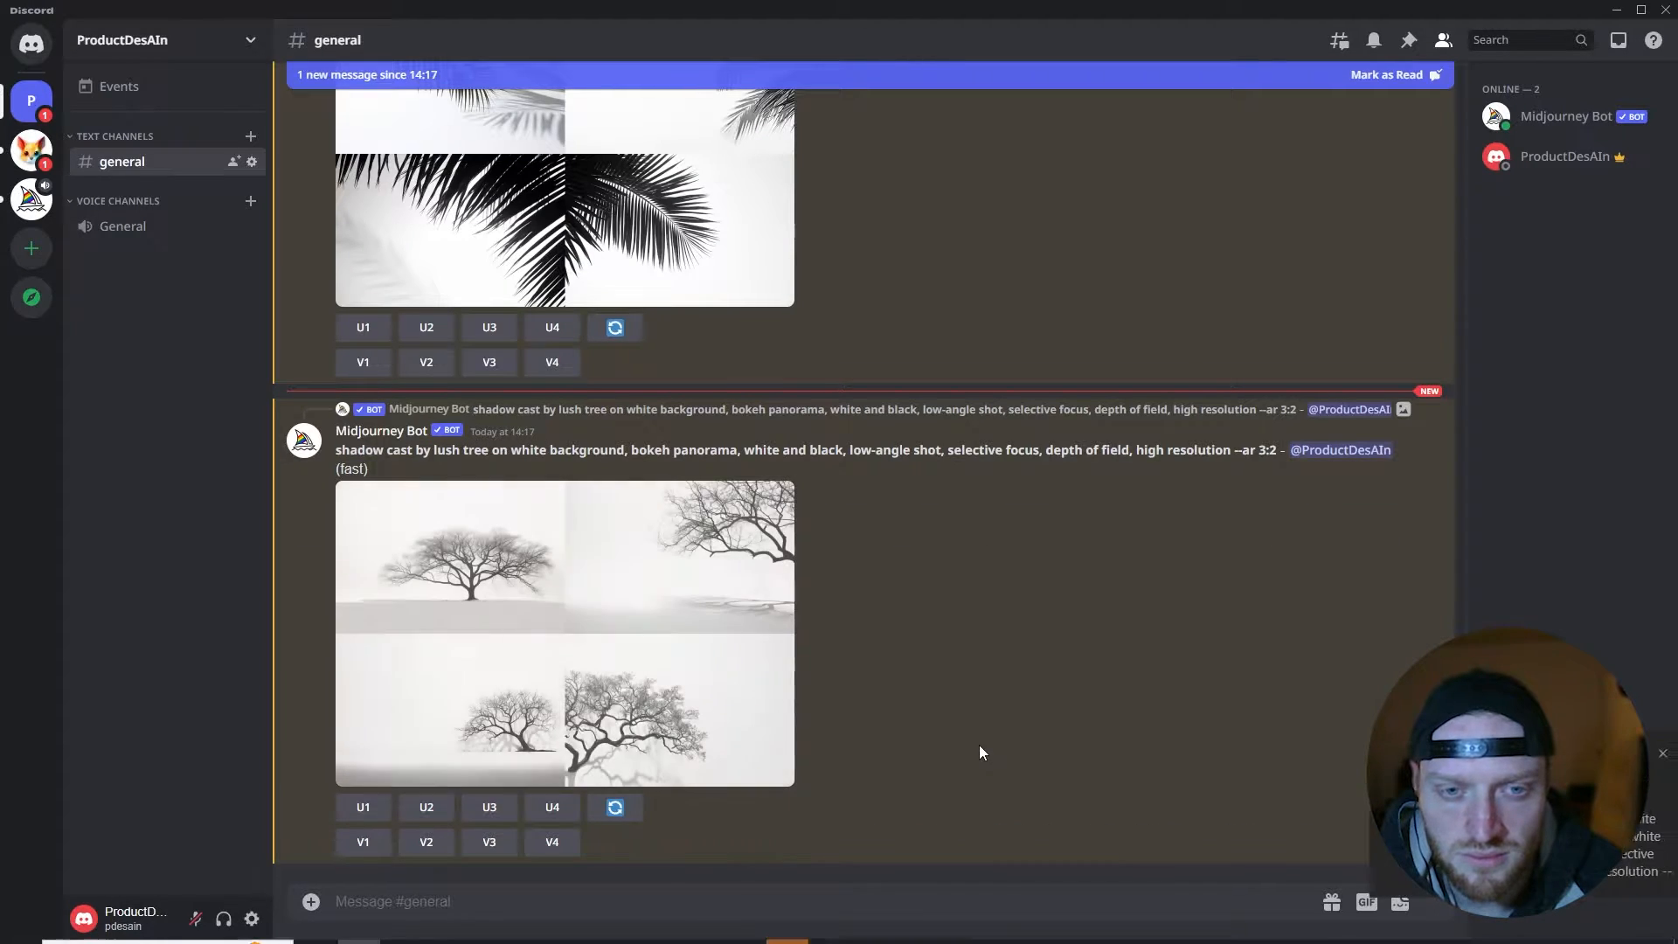
- Inspect the generated lush tree grid, upscale images 2 and 4, and view upscaled image 2 enlarged
left_click(696, 676)
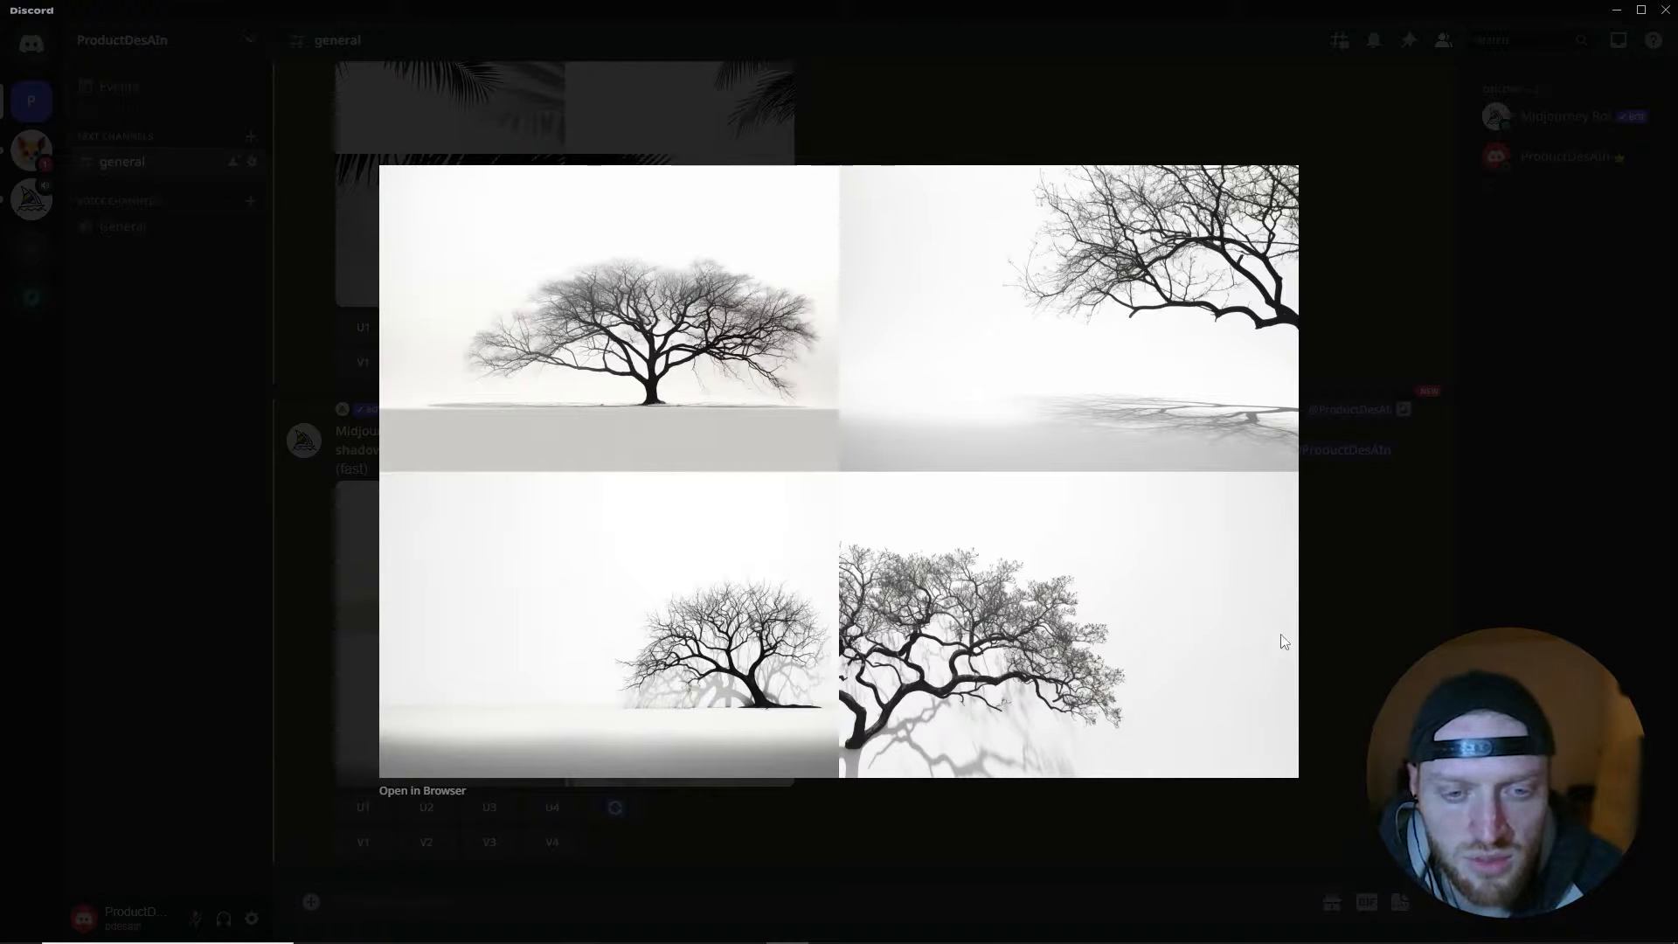
left_click(1353, 603)
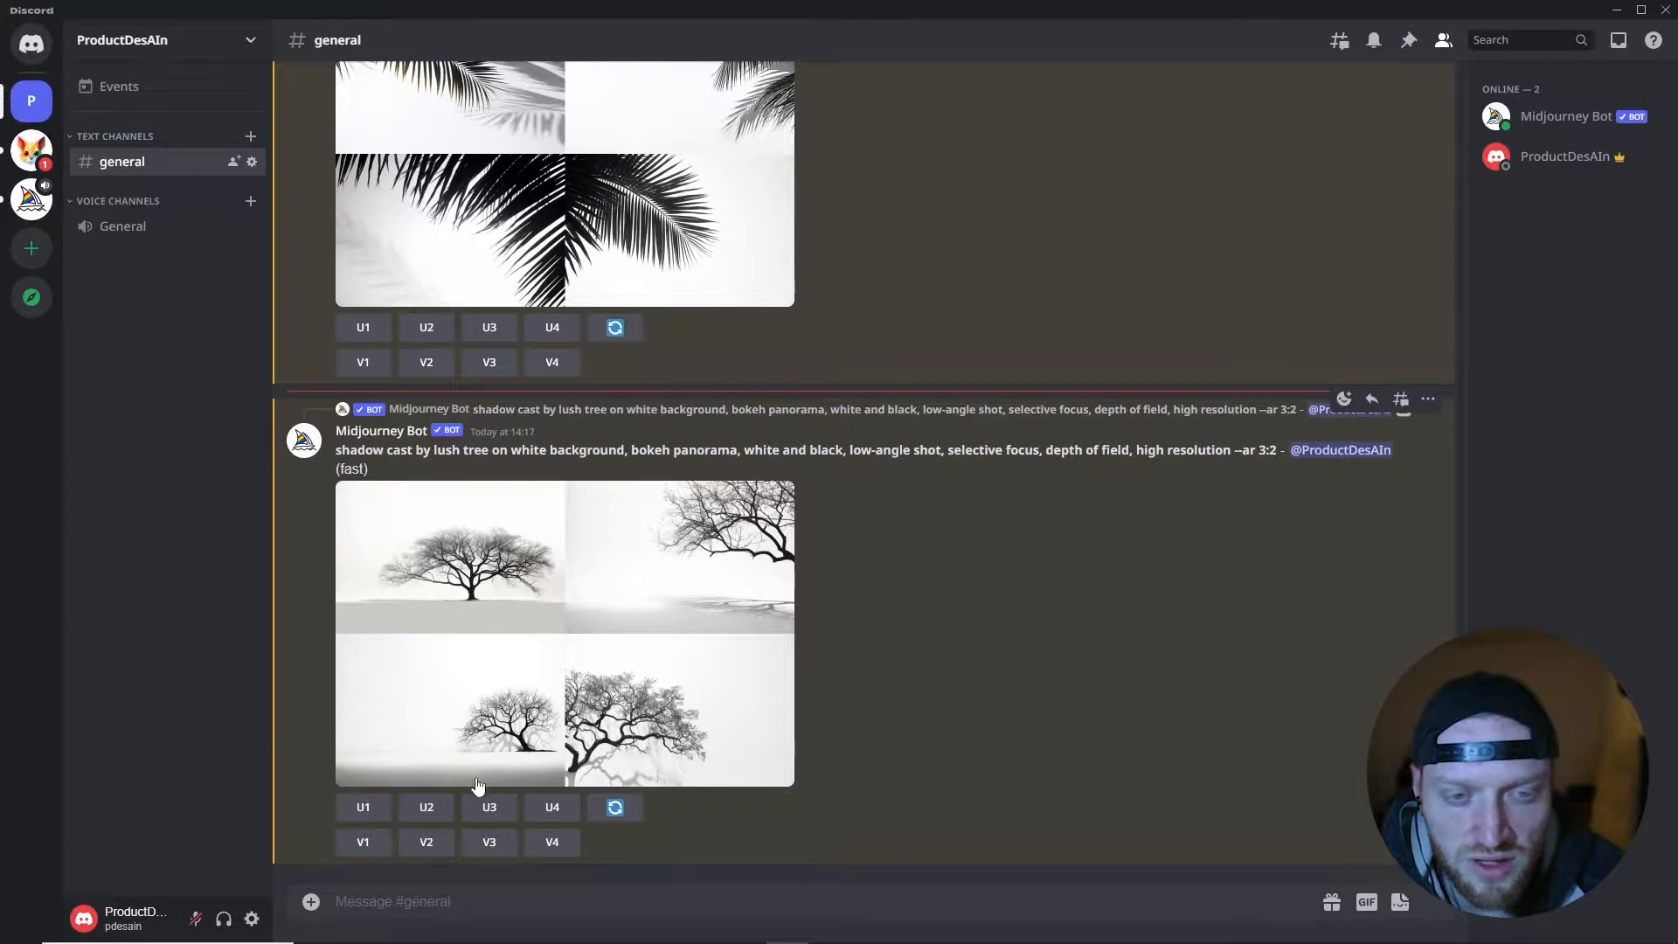
left_click(443, 806)
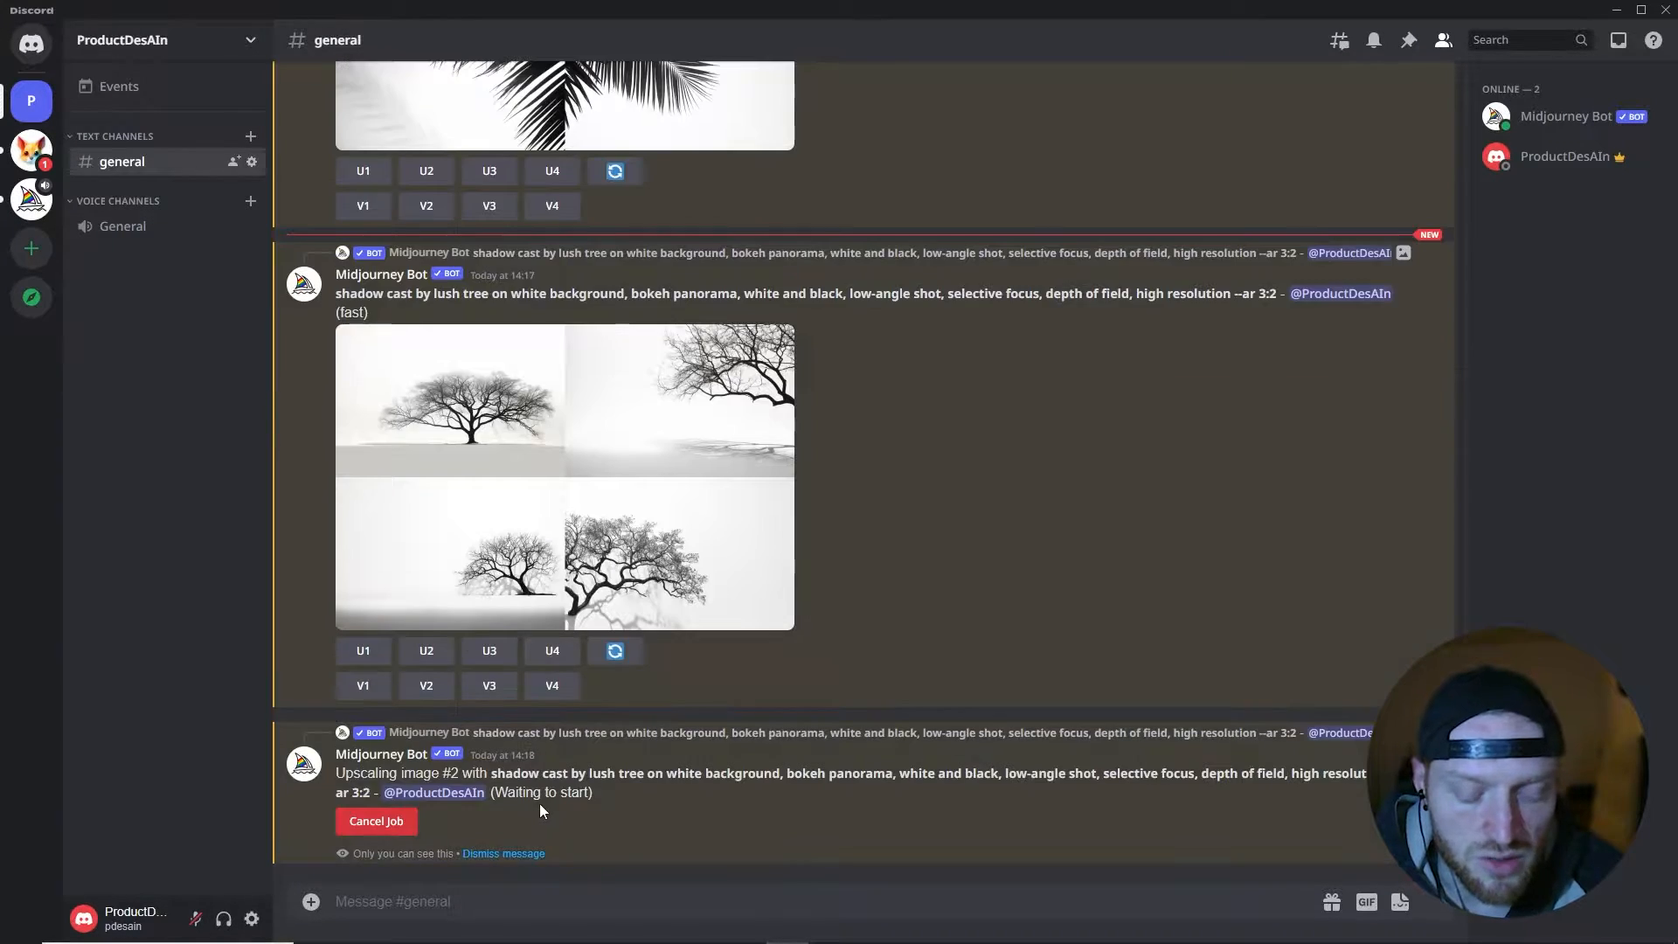
left_click(558, 652)
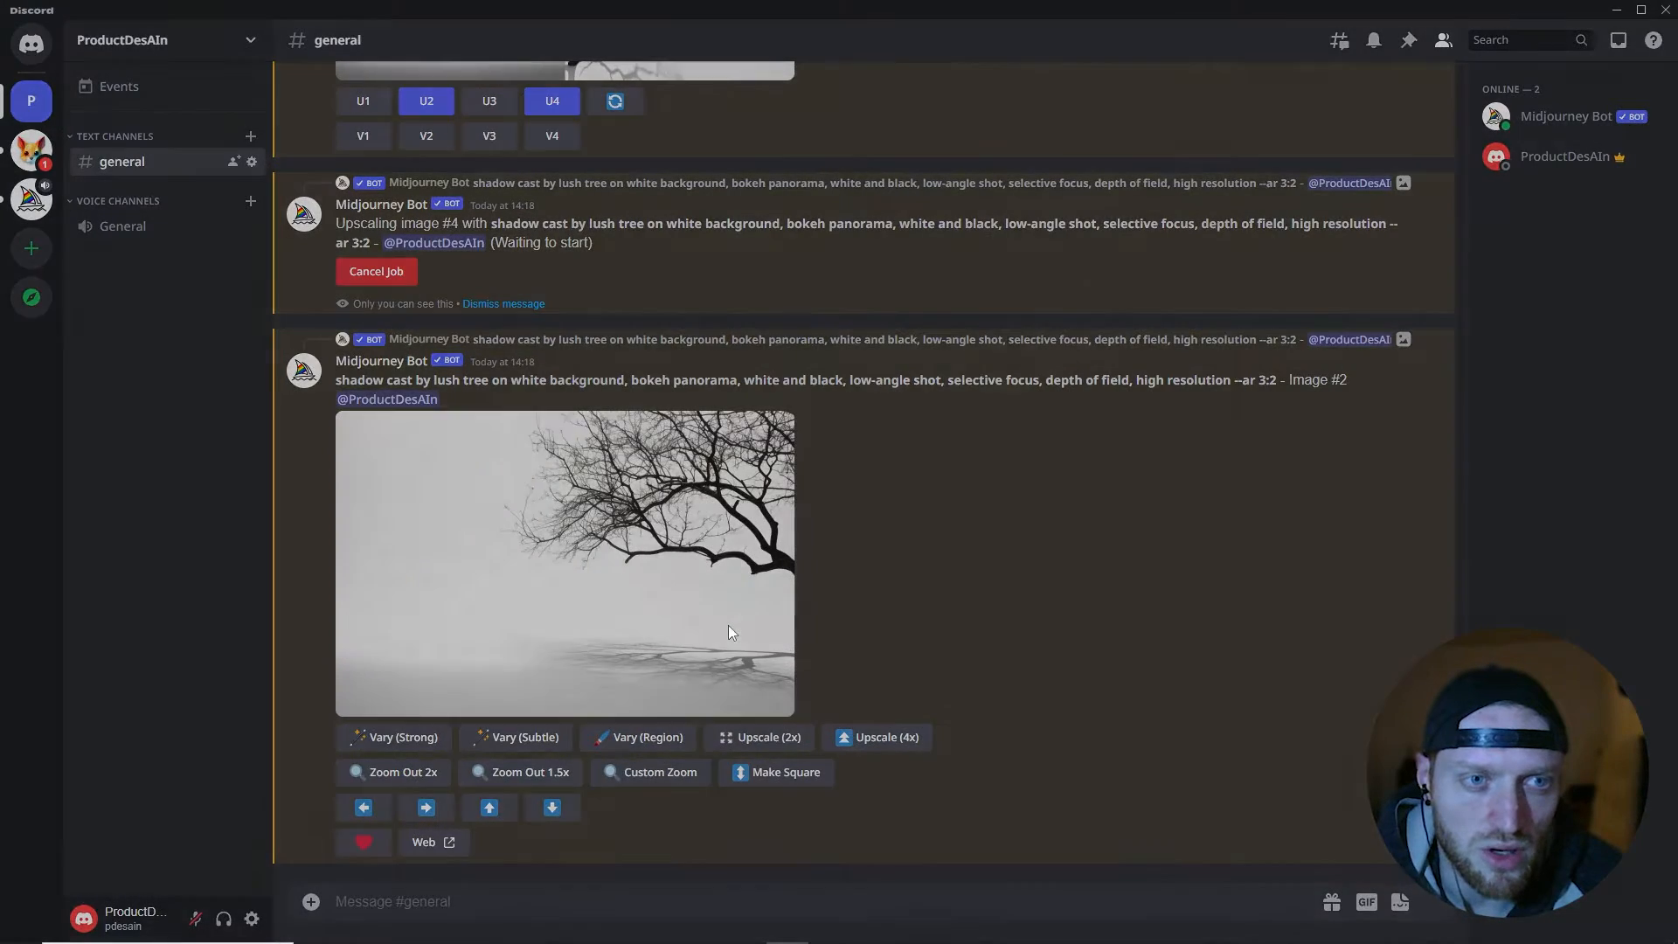
left_click(729, 631)
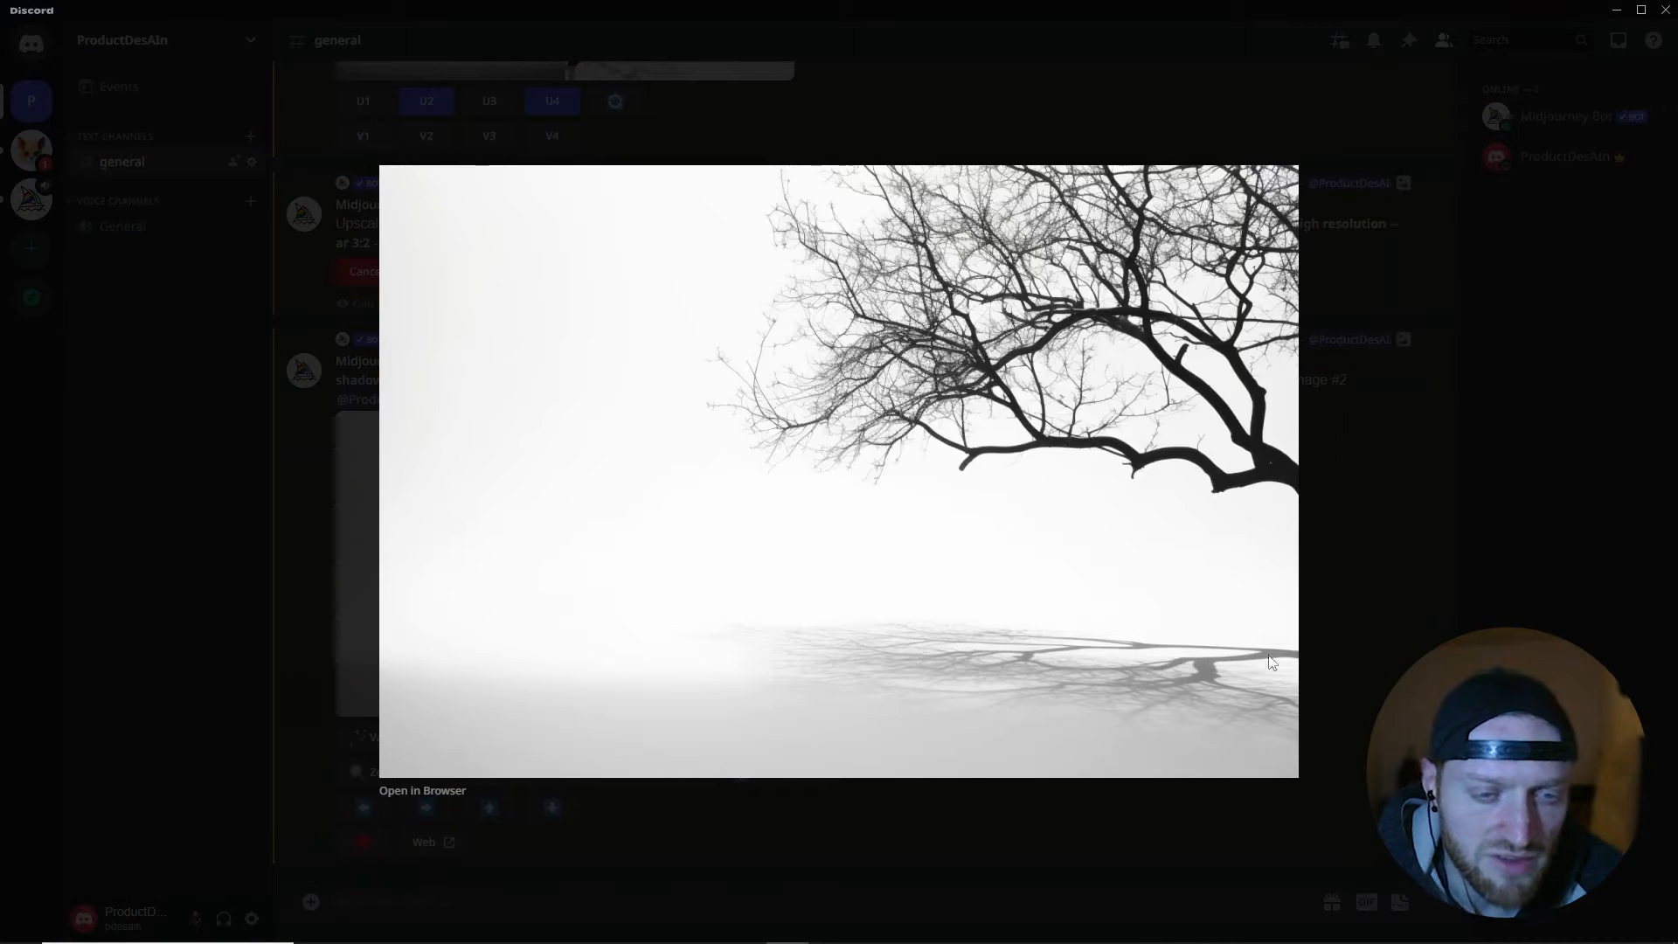
left_click(1335, 600)
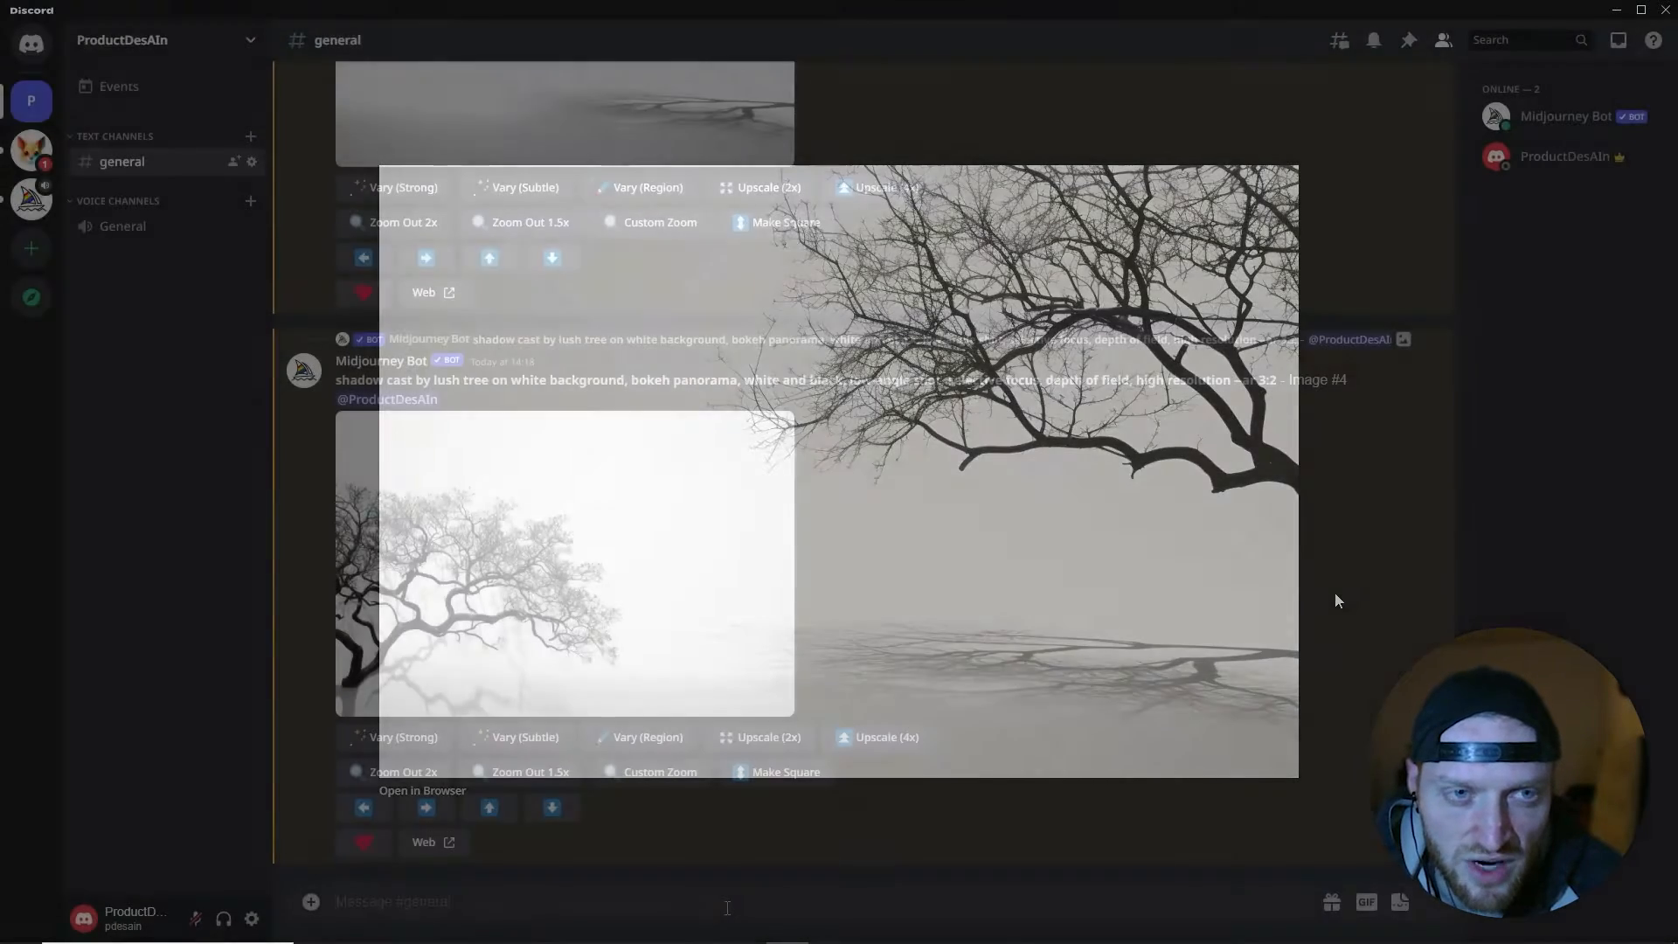
- Run the describe command on the black-and-white tree branch image
type("/")
left_click(629, 704)
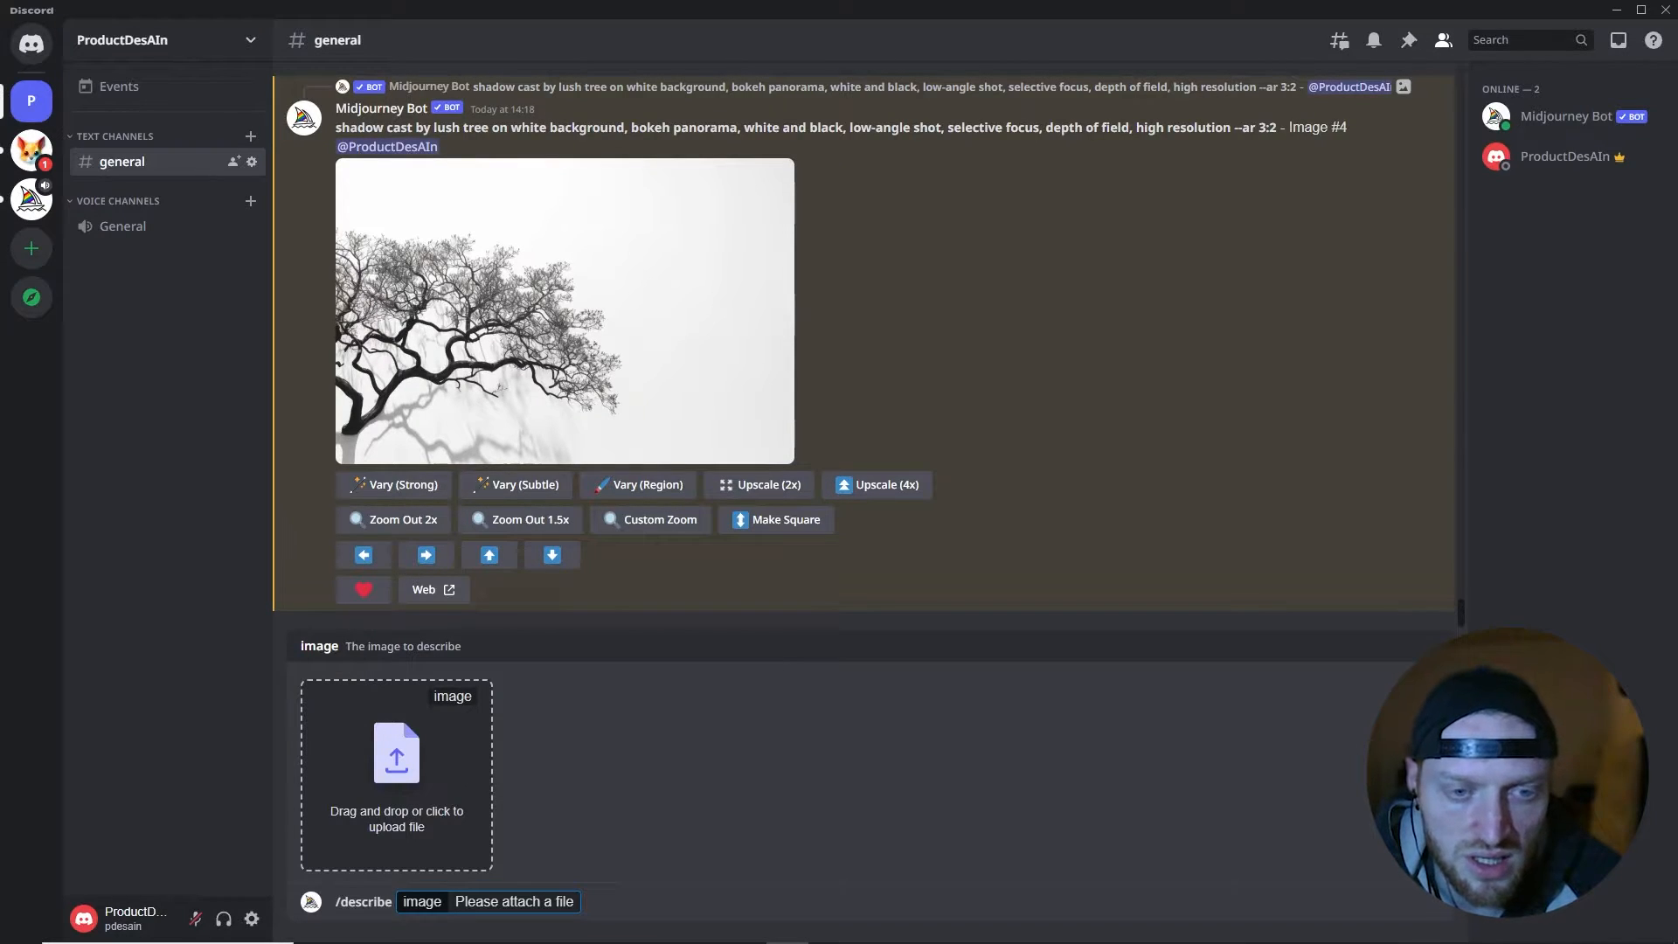
left_click_drag(1218, 708, 366, 768)
key("Return")
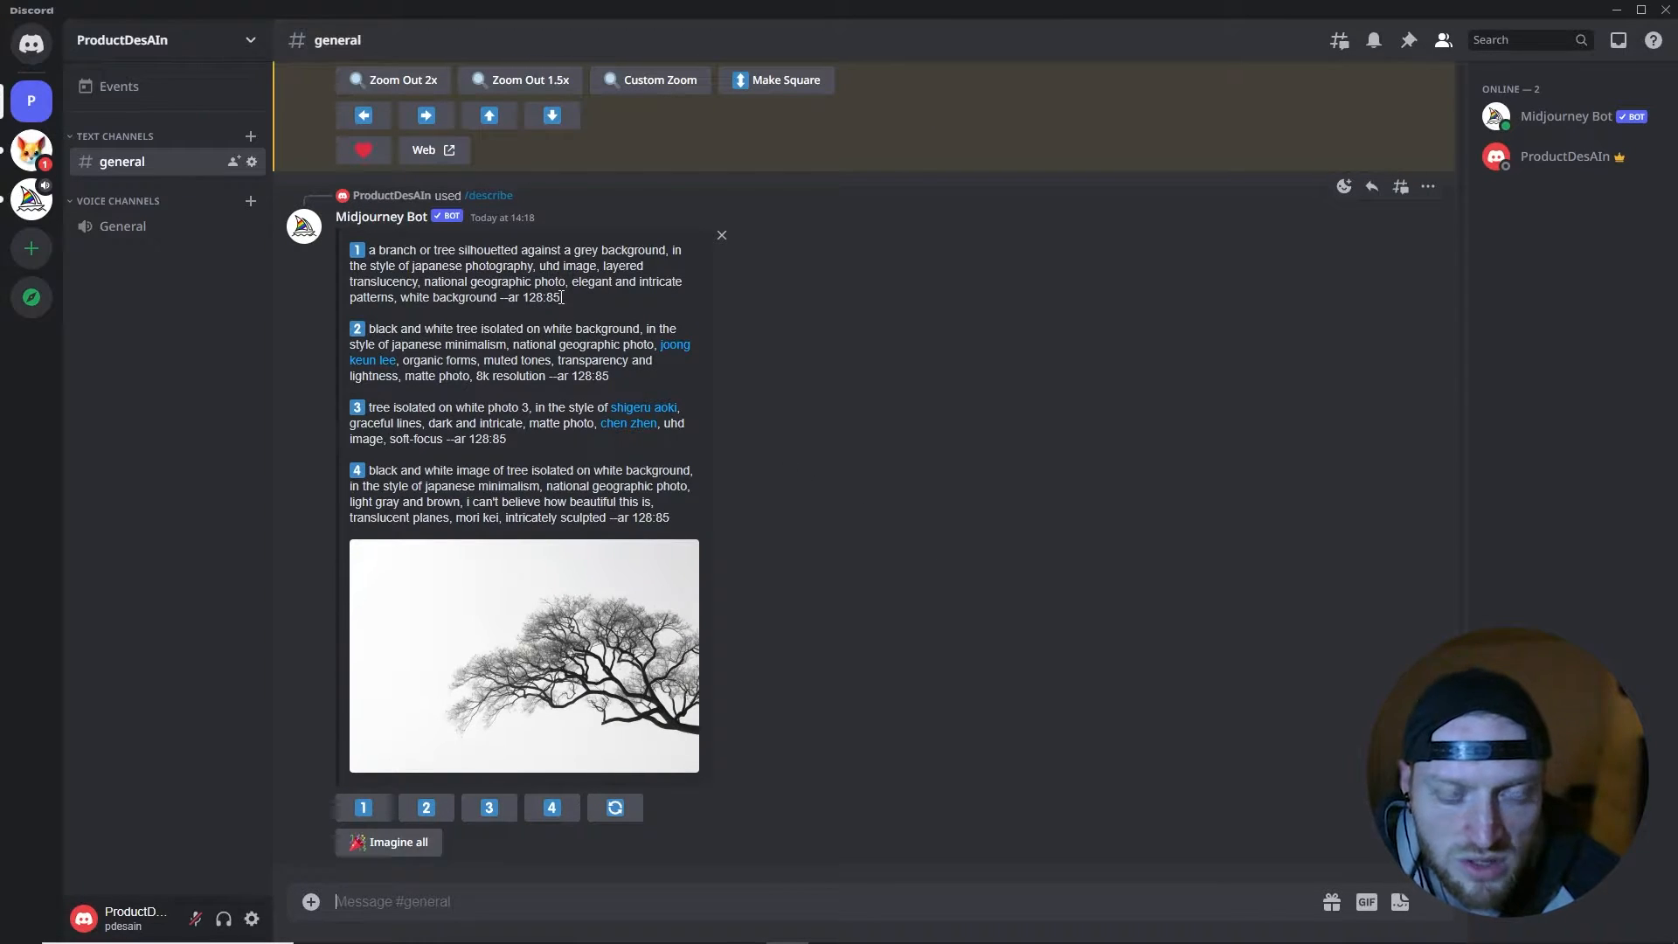
- Review the first suggested description of the tree image and choose it for generating a new image
left_click_drag(561, 297, 372, 250)
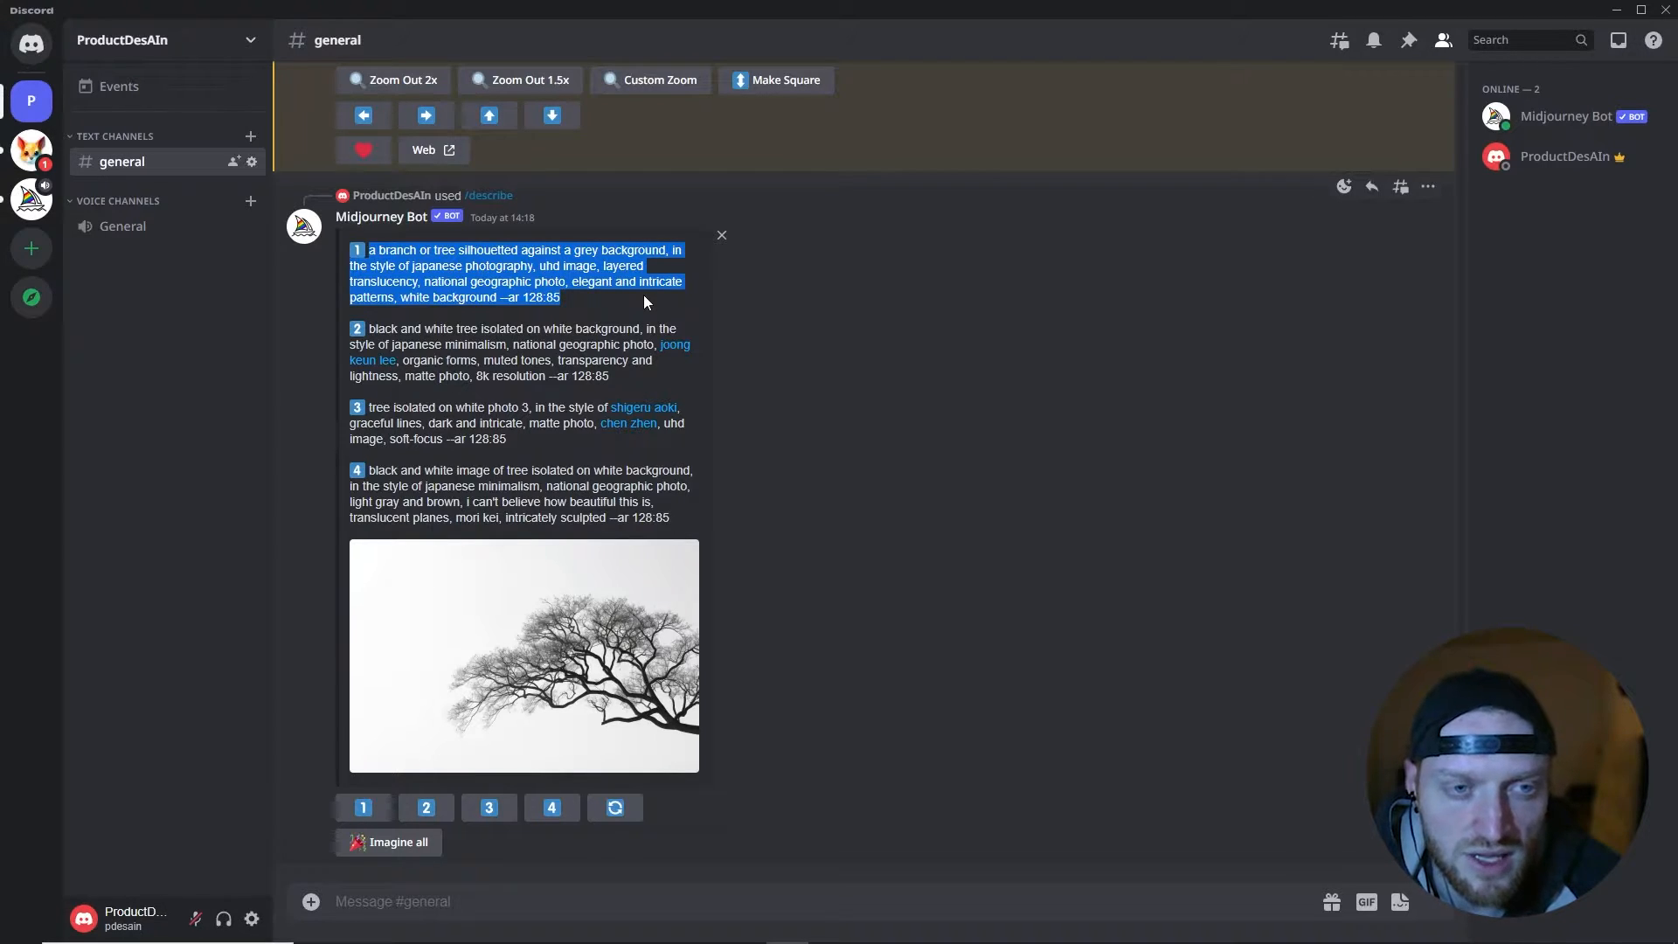
left_click(672, 328)
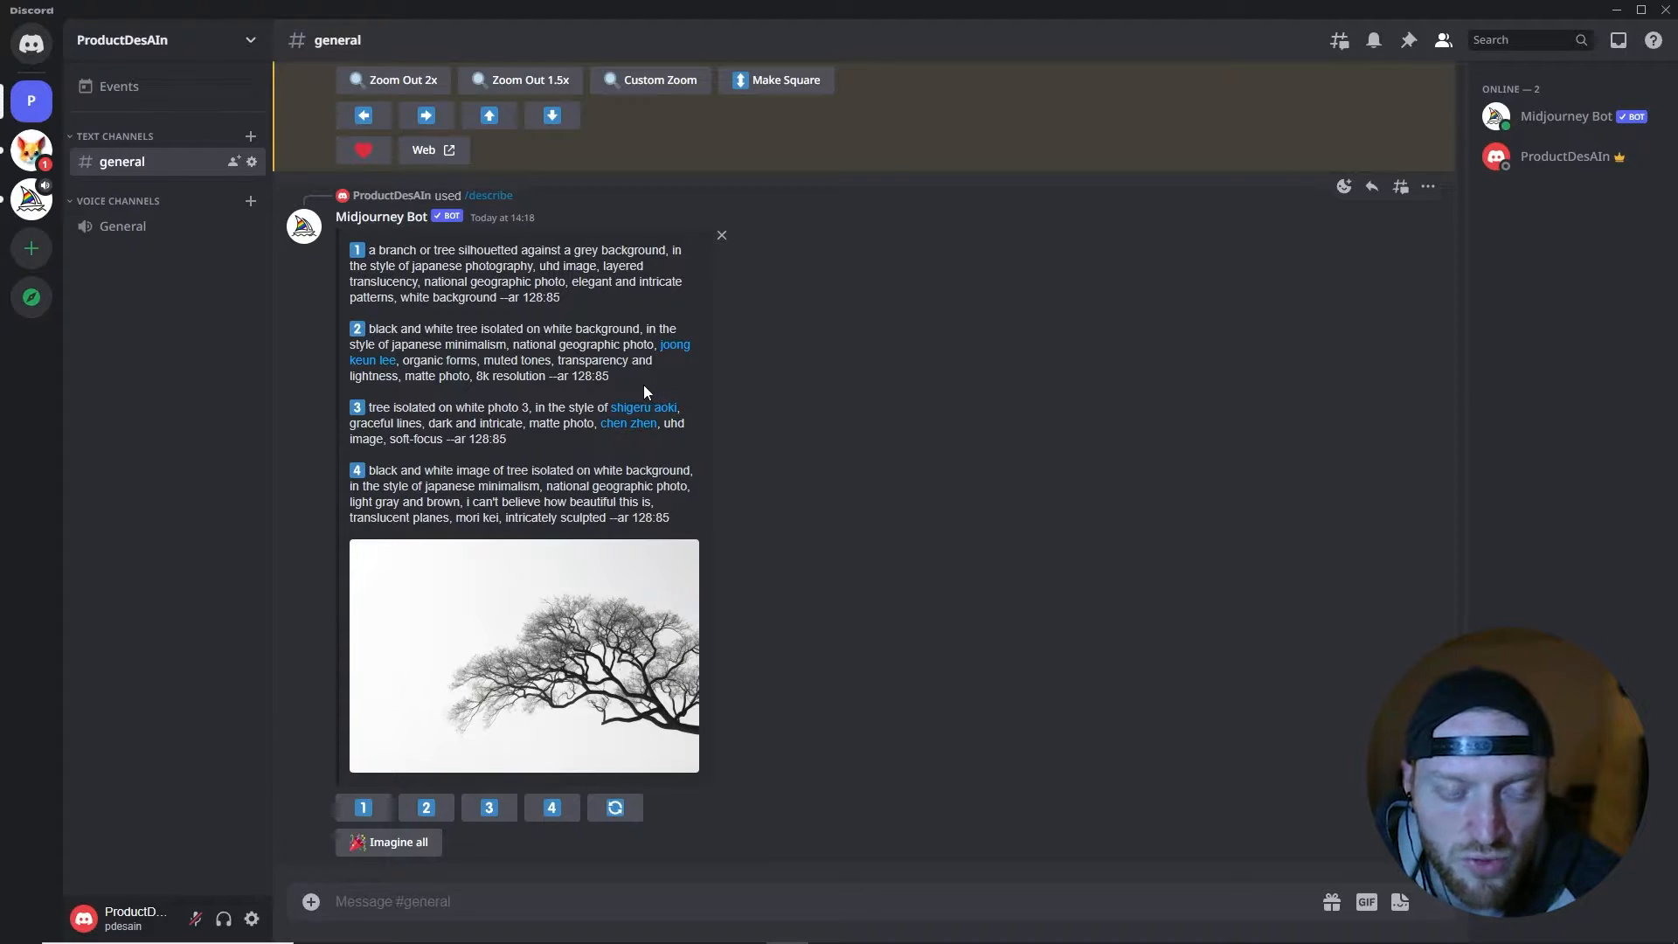
left_click(365, 806)
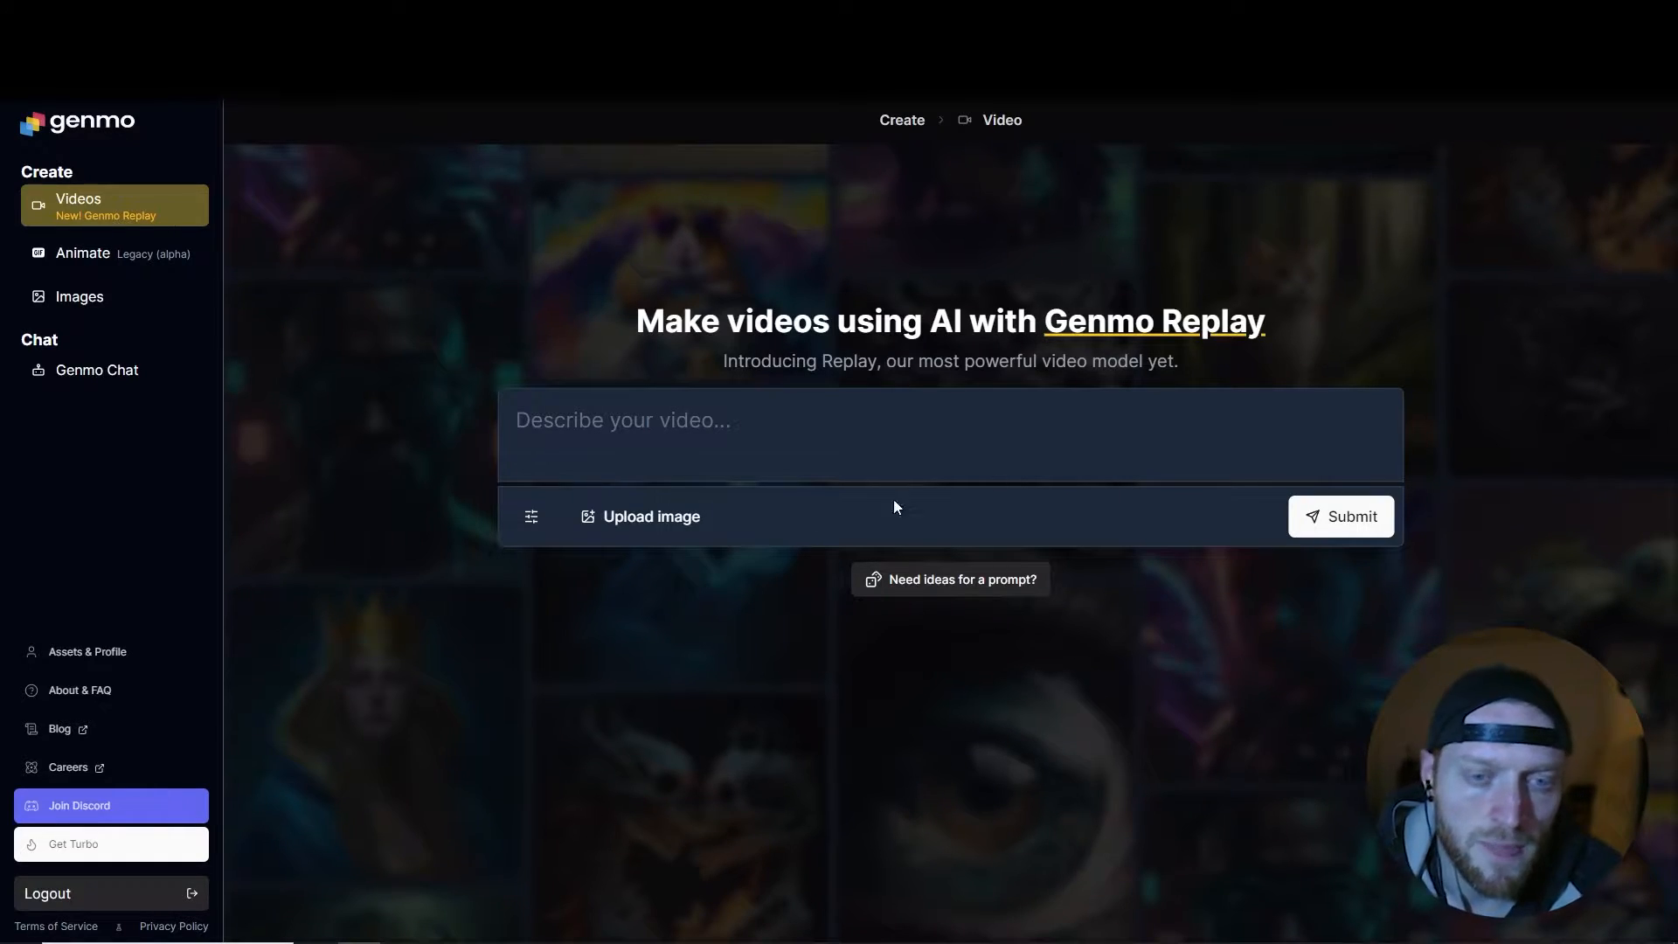
- In Genmo, upload the tree image and submit it as a video with the prompt "a black and white photo of a tree"
left_click_drag(1677, 262, 747, 523)
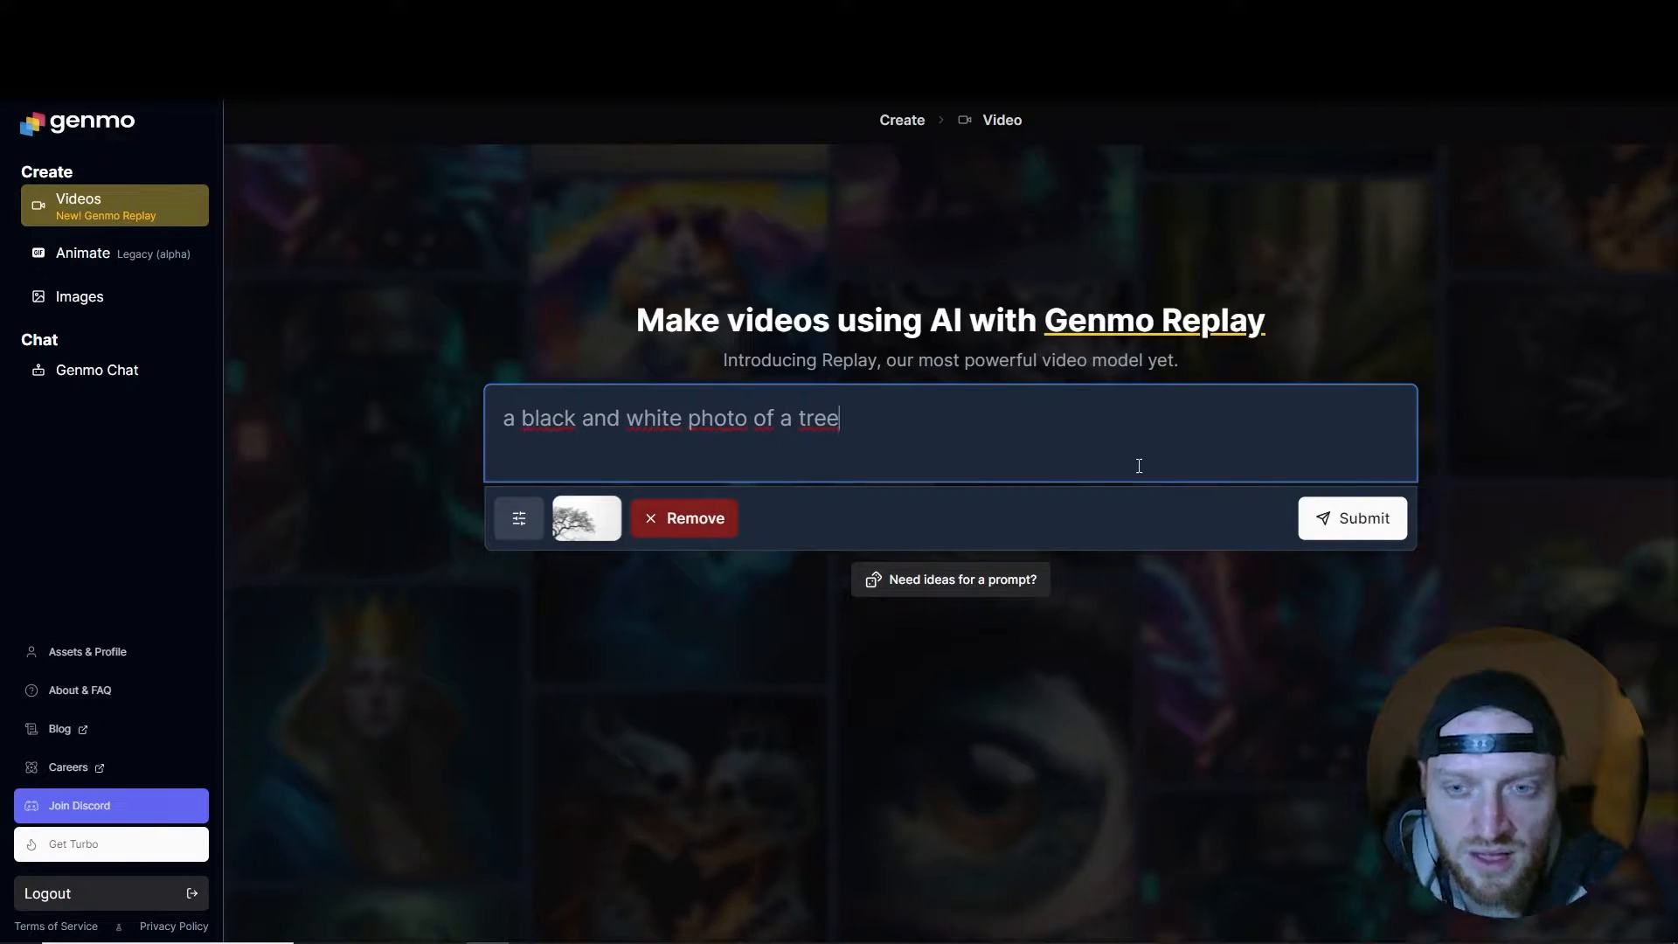
left_click(1354, 524)
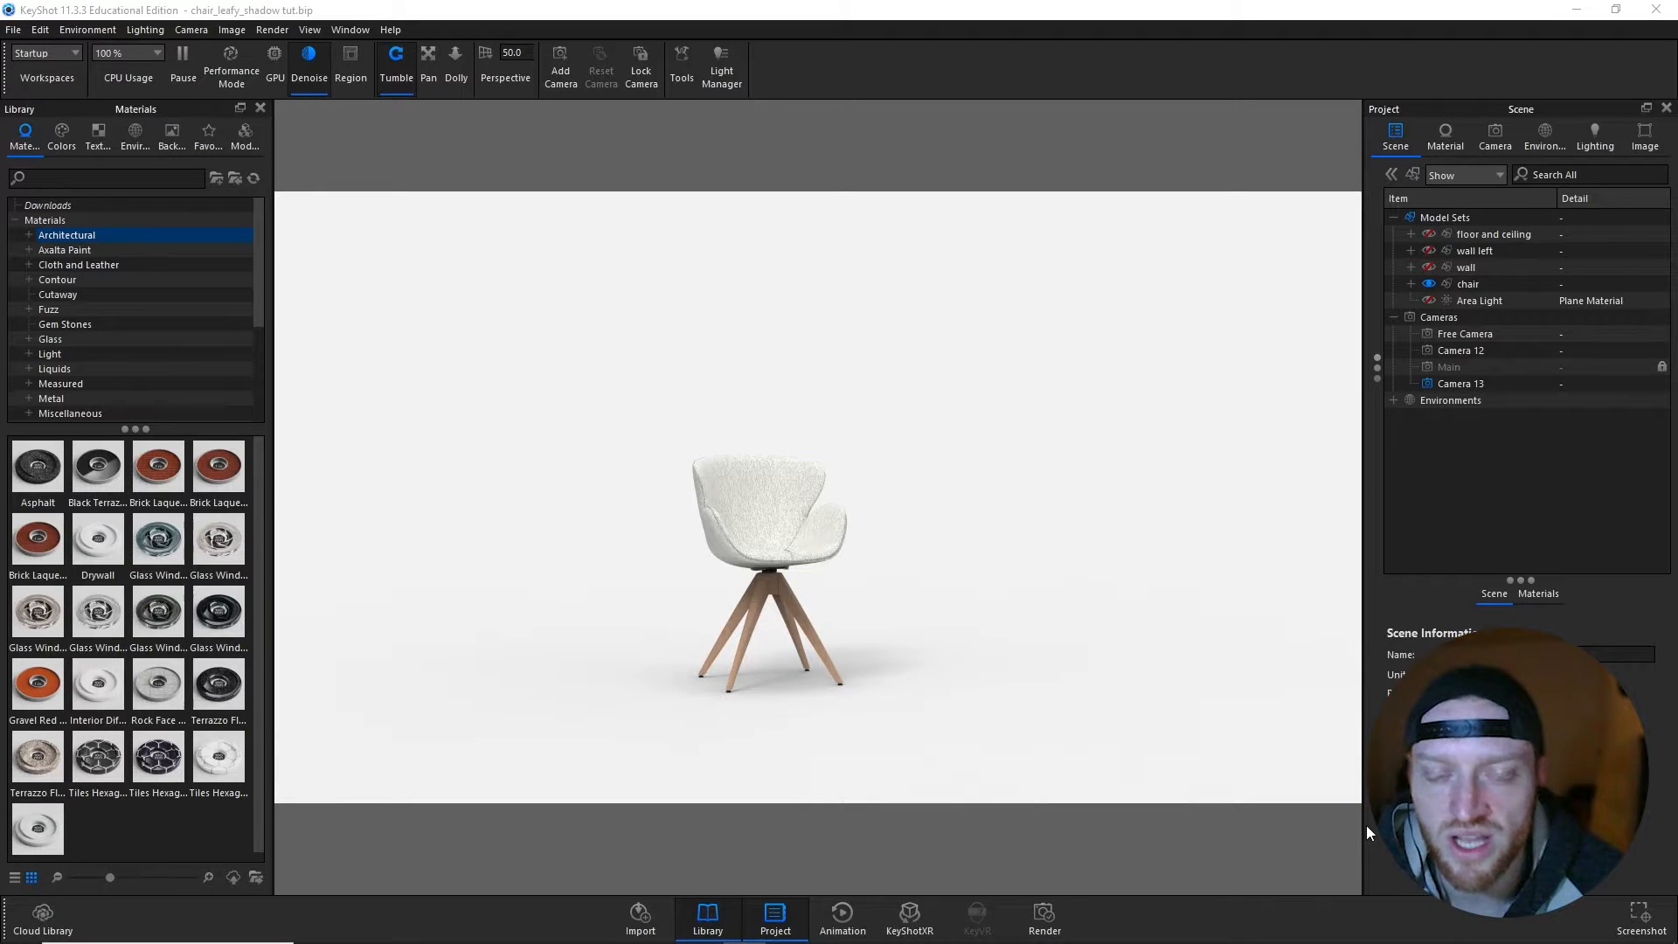
- In KeyShot, show the Floor and Ceiling parts of the floor and ceiling group
left_click(1410, 234)
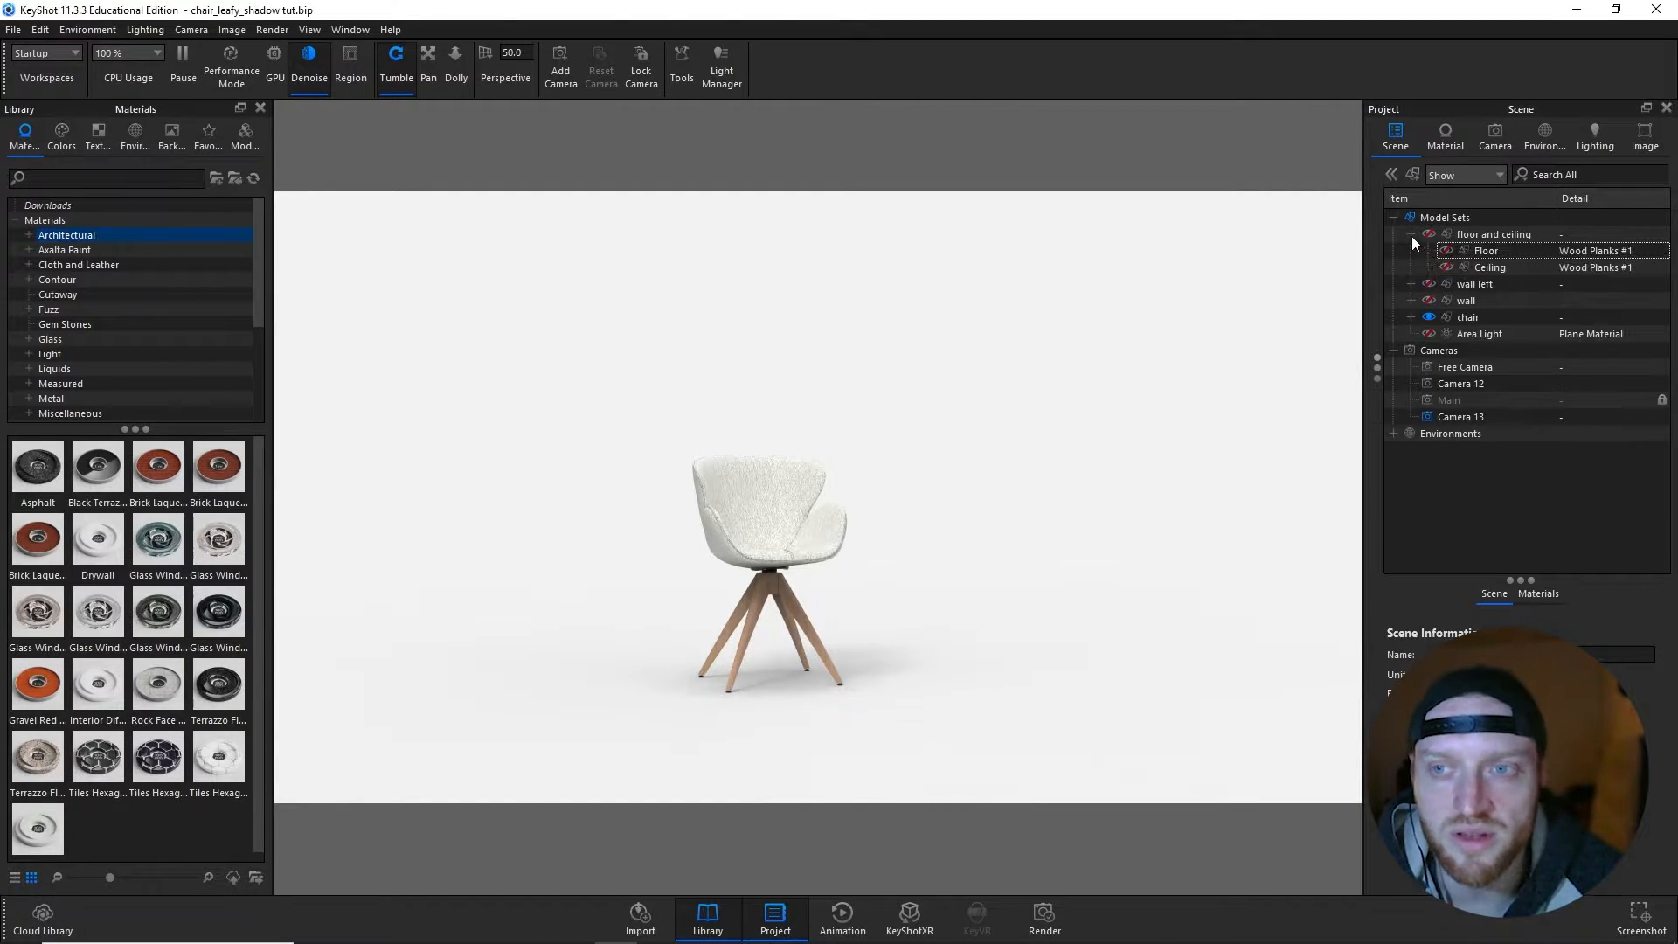
left_click(1446, 251)
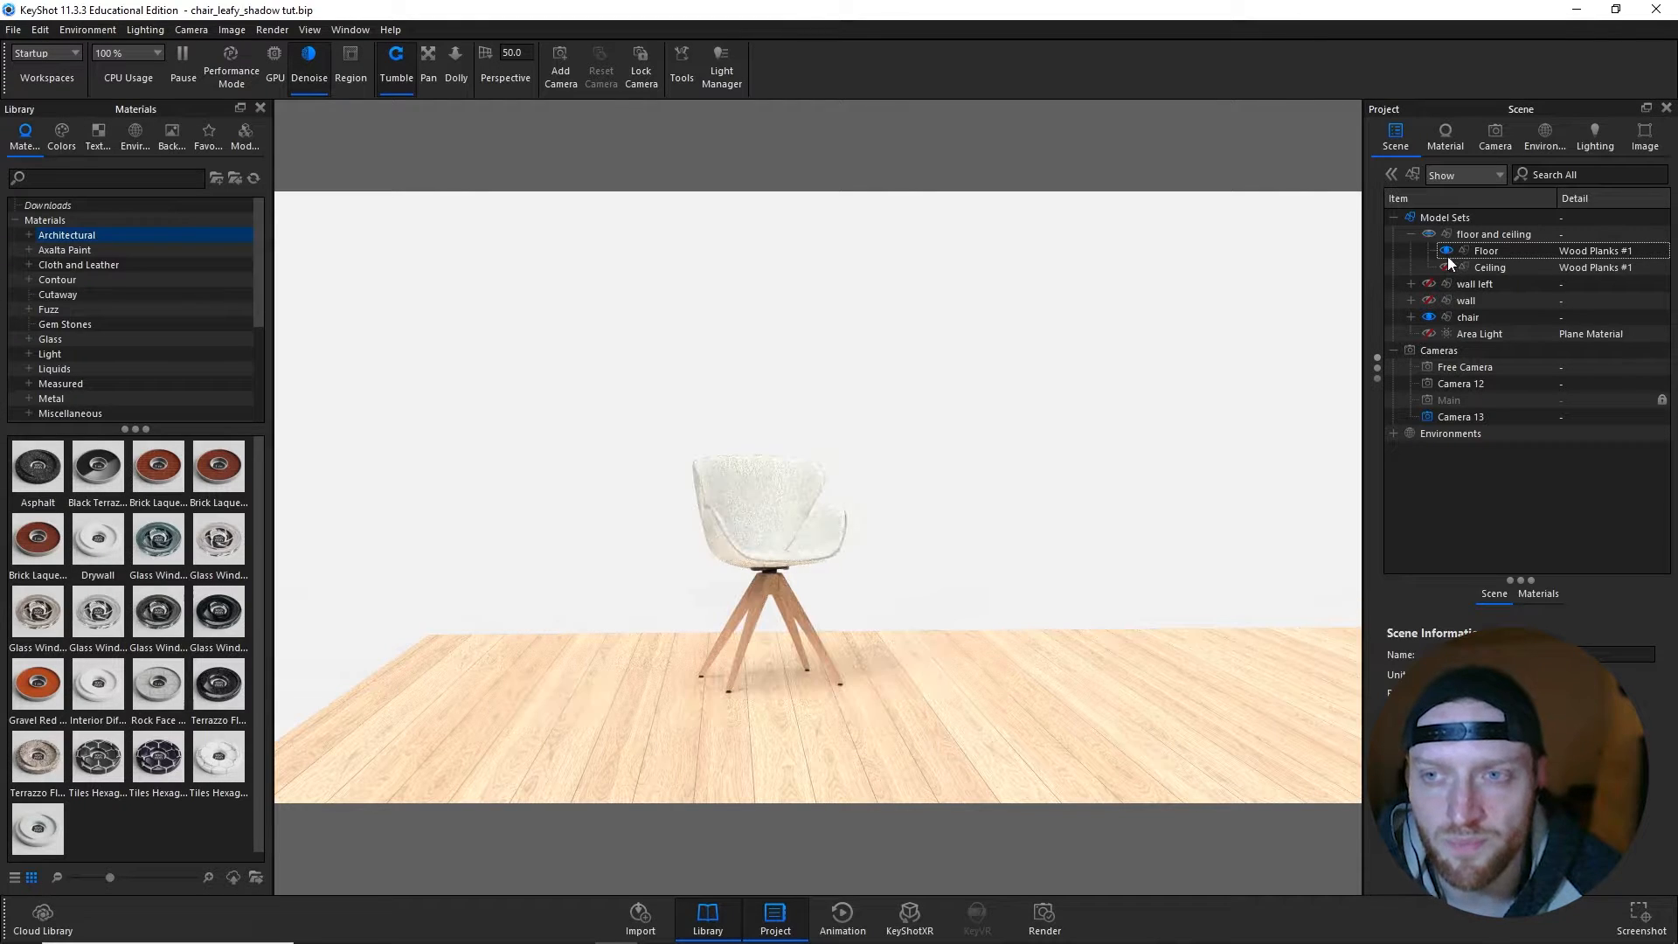
left_click(1445, 268)
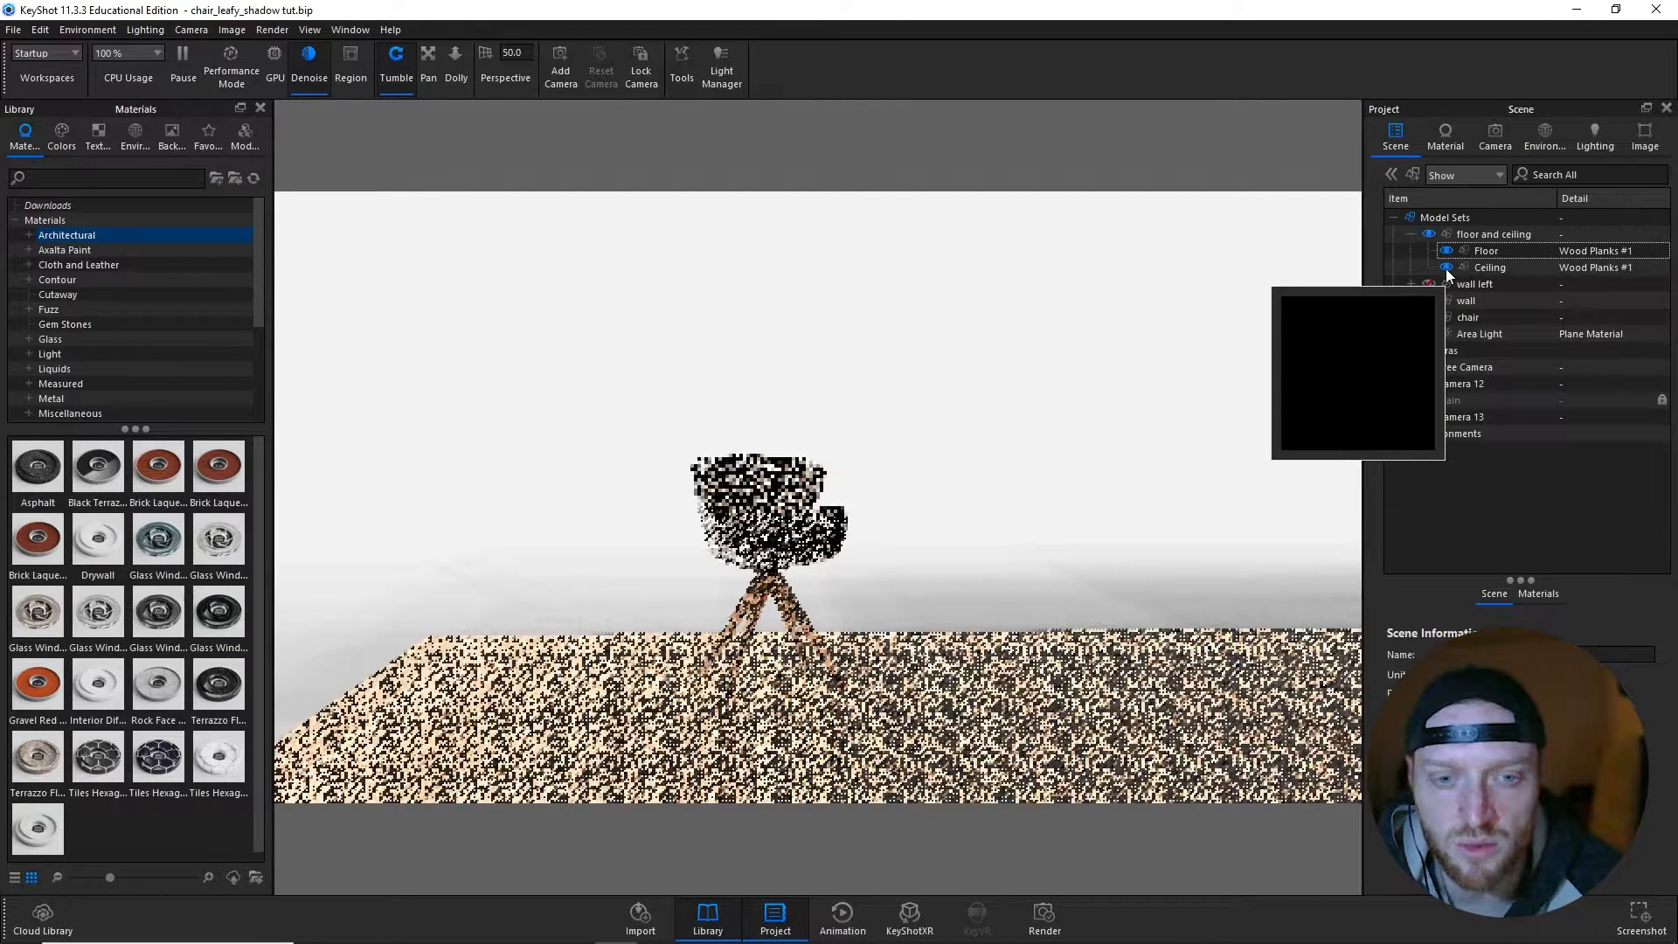
- Check the Free Camera view and return to Camera 13
left_click(1495, 132)
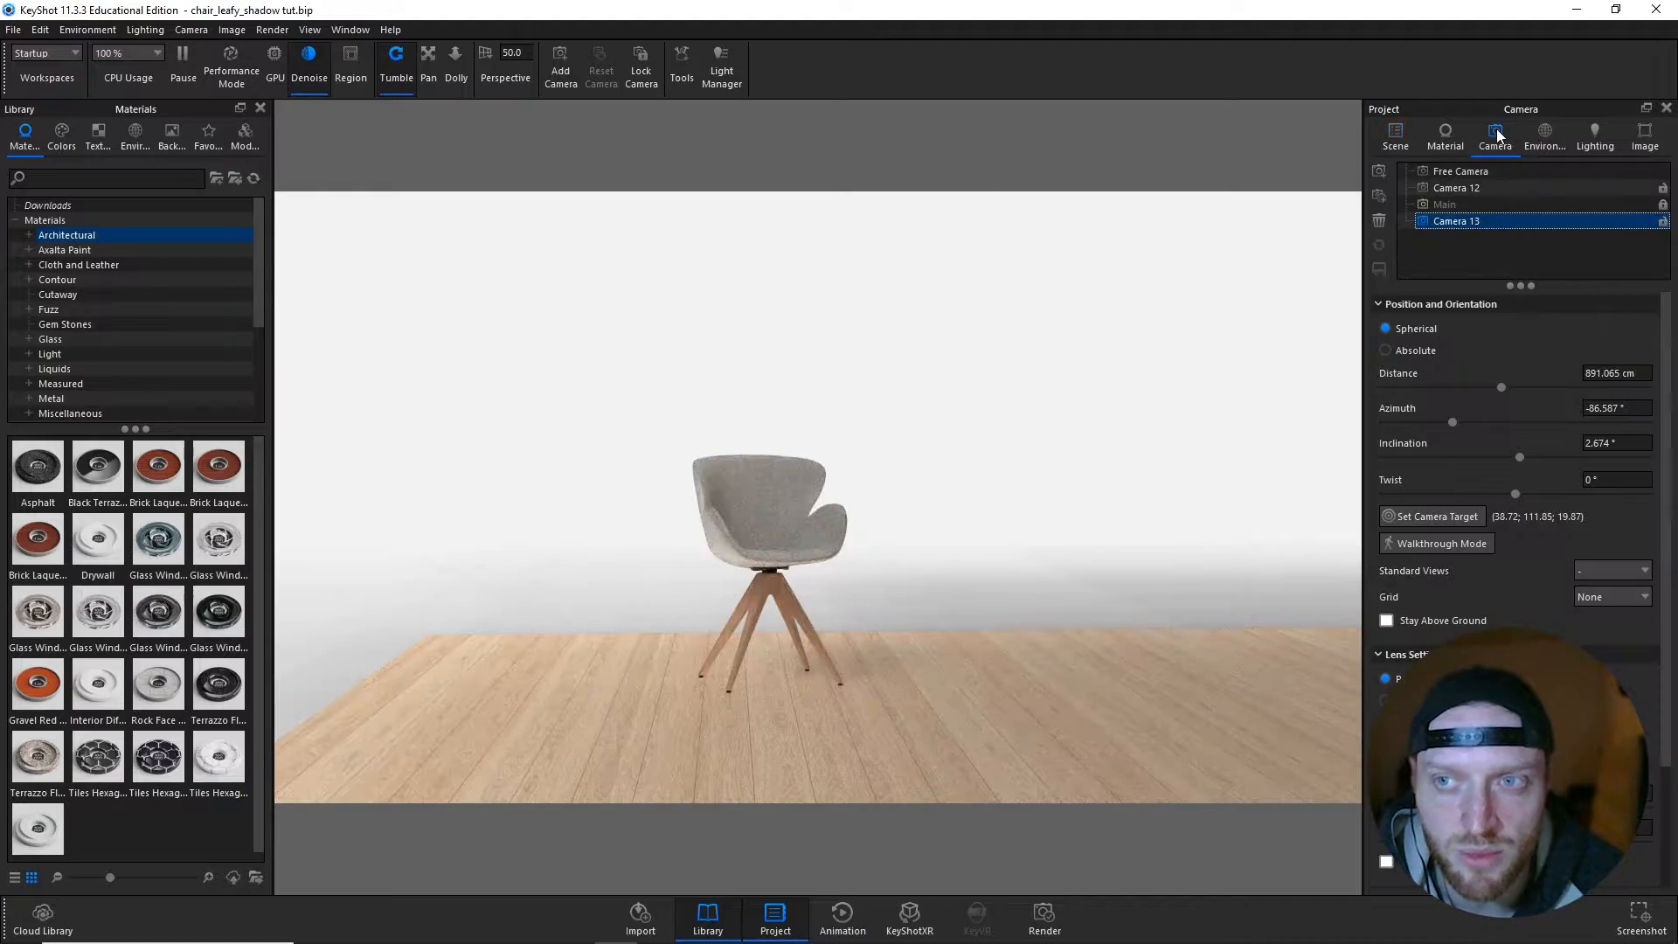
left_click(1481, 171)
left_click(1457, 221)
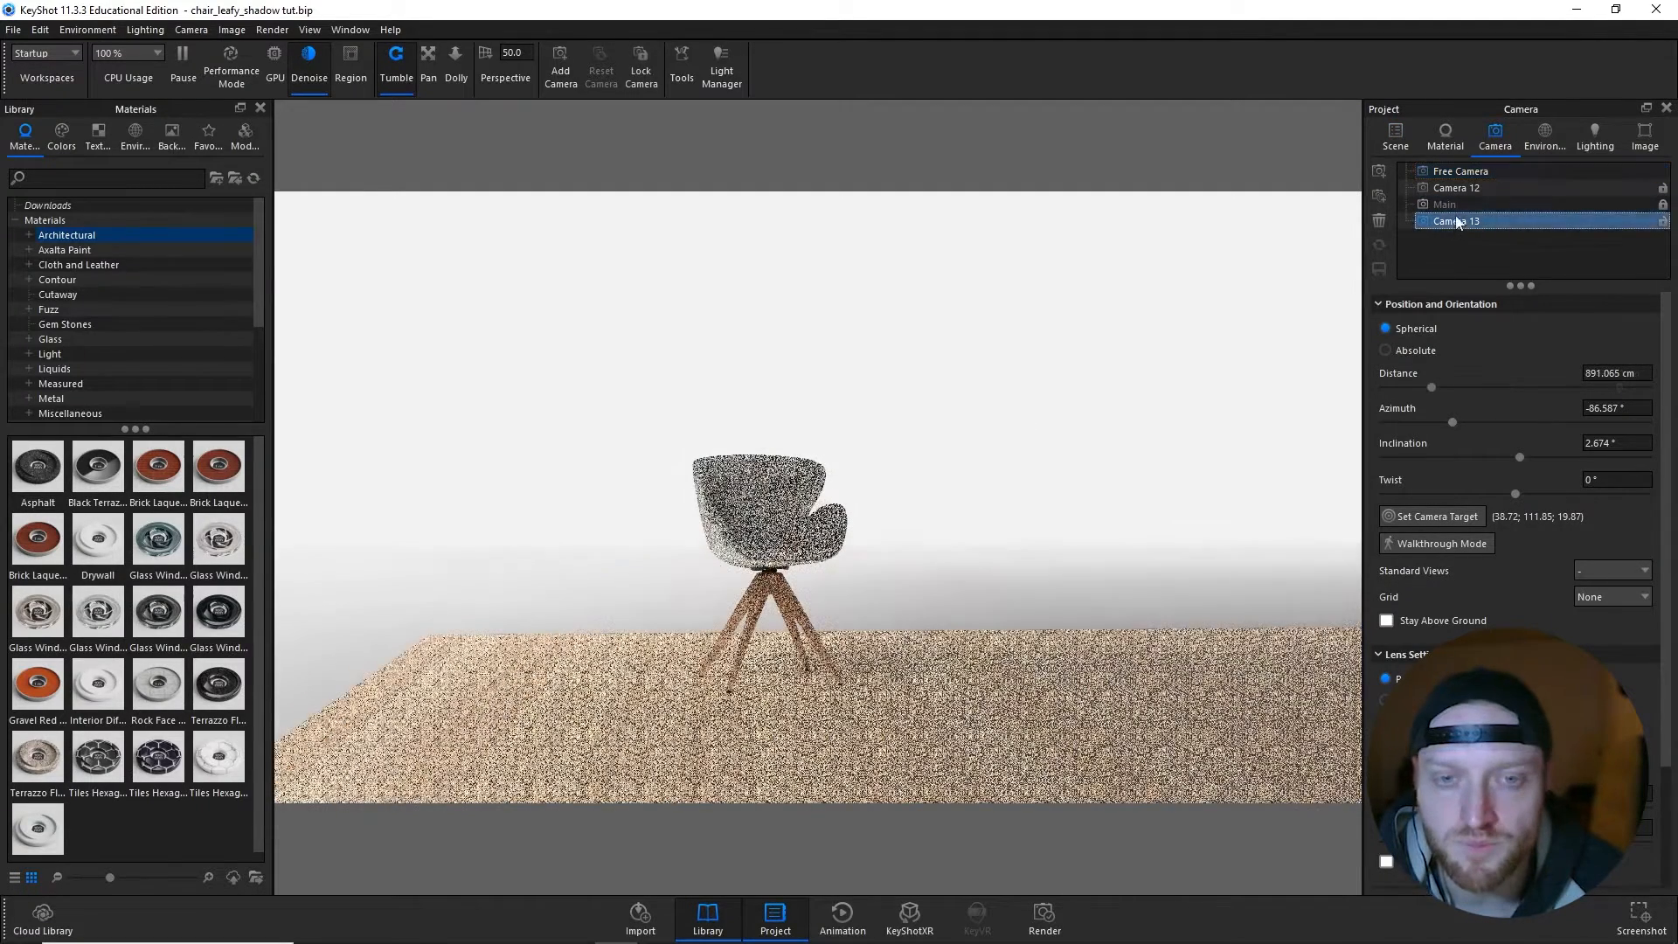
- Show the Wall left, skirting left 2 and skirting left parts of the wall left group
left_click(1398, 136)
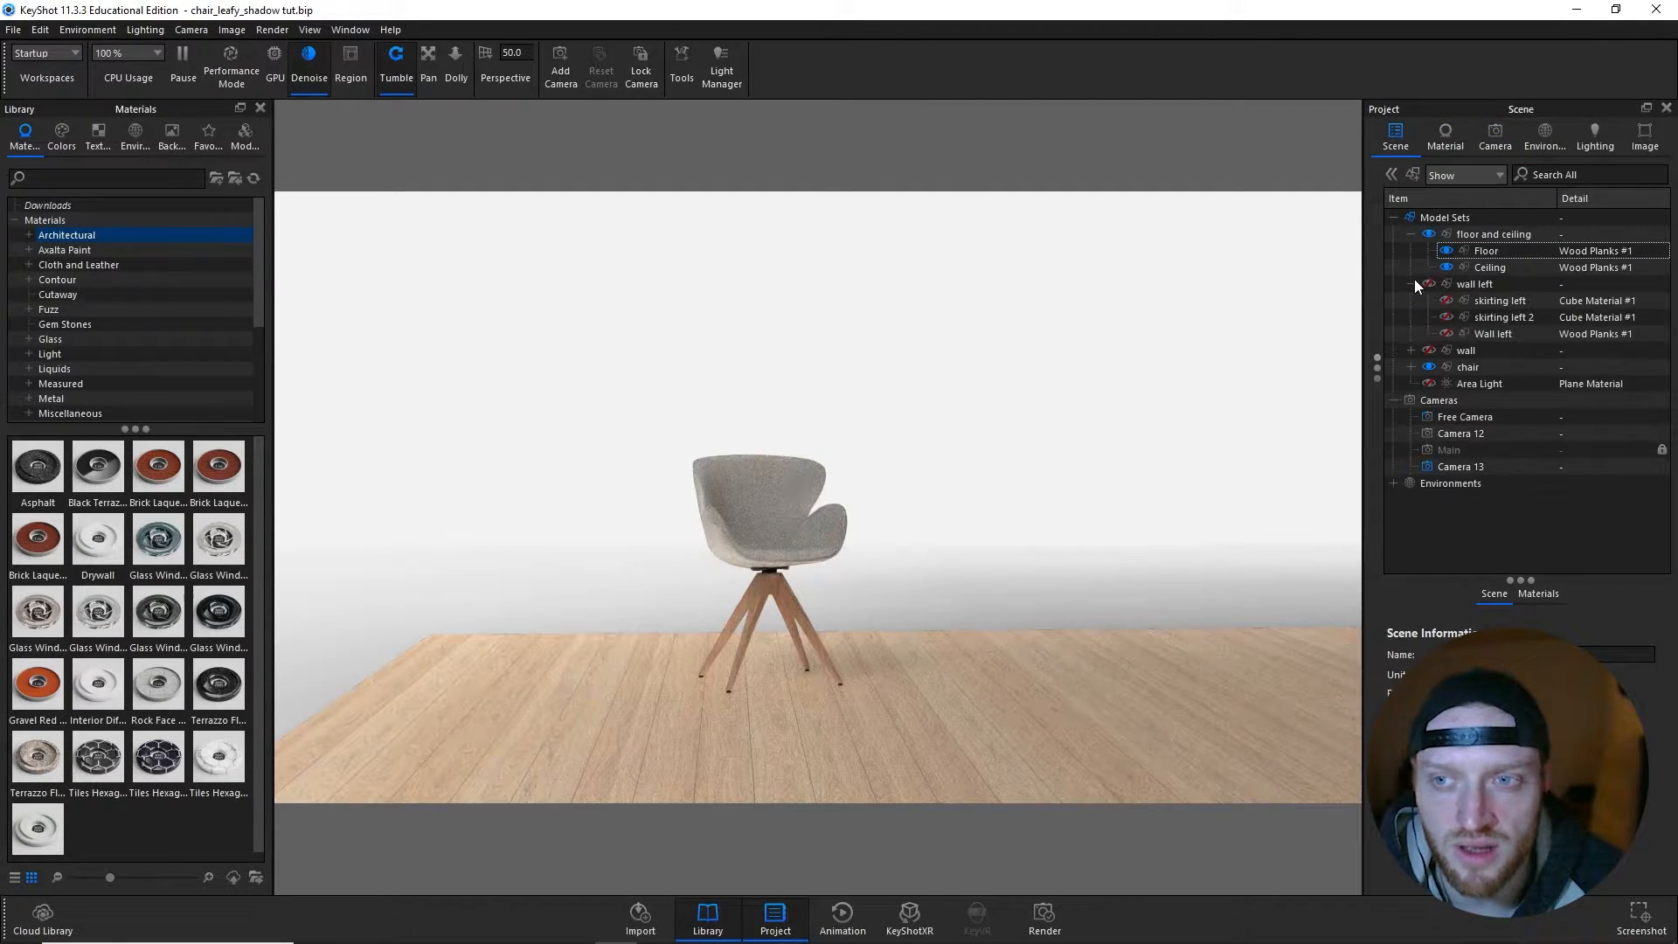
left_click(1445, 334)
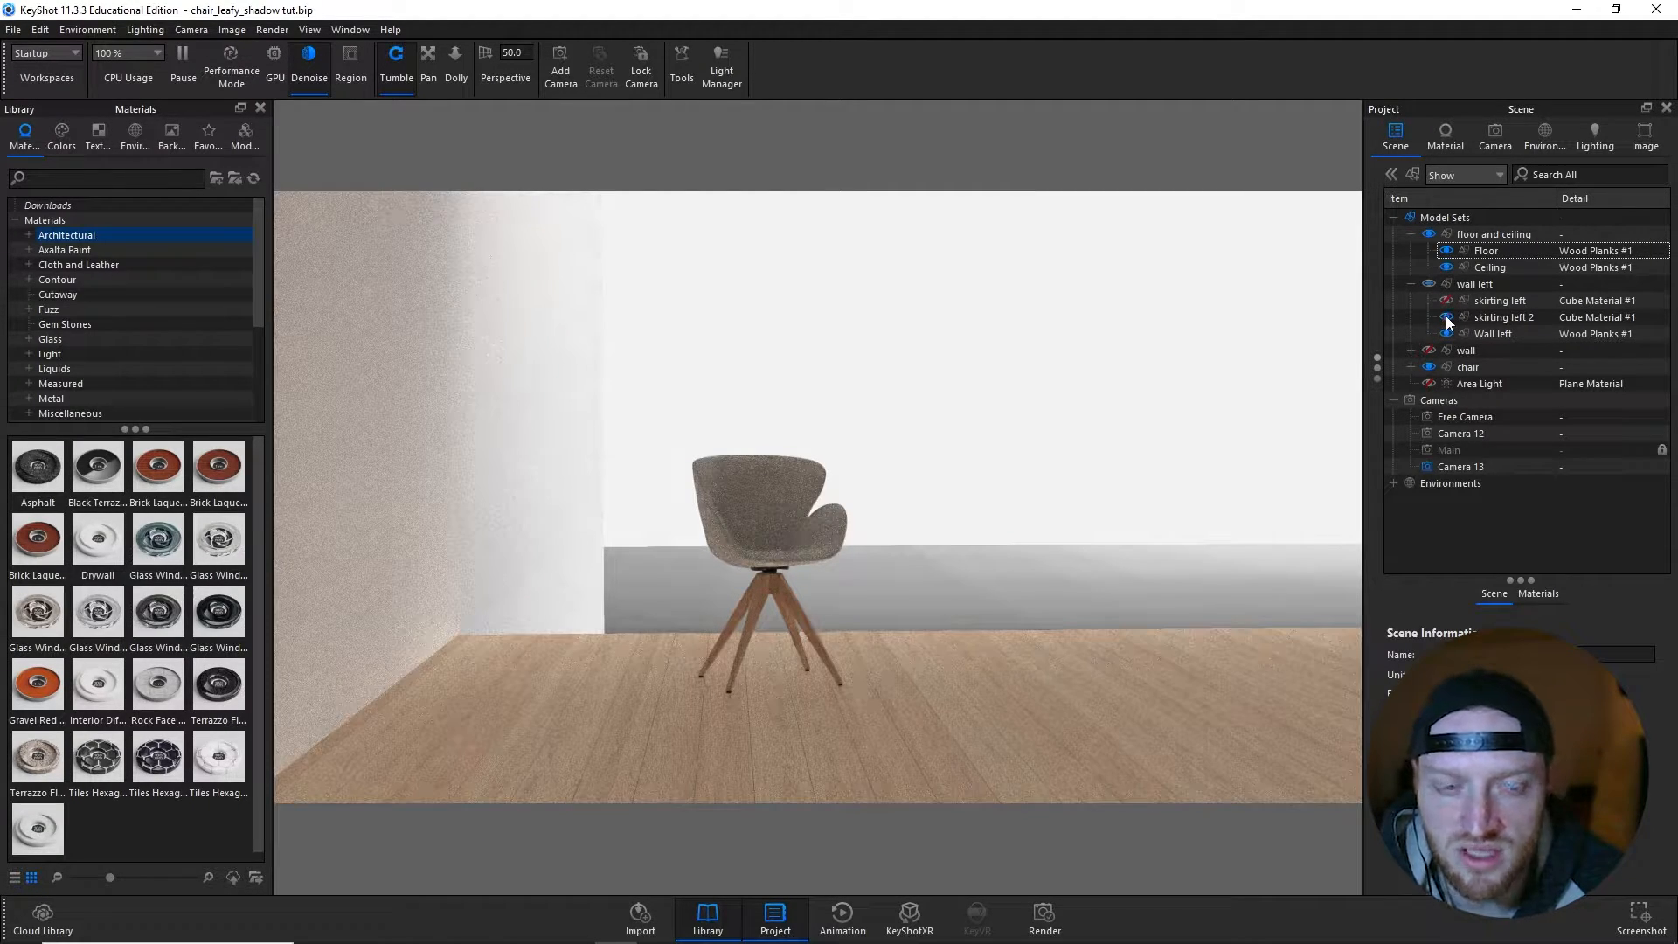
left_click(1446, 300)
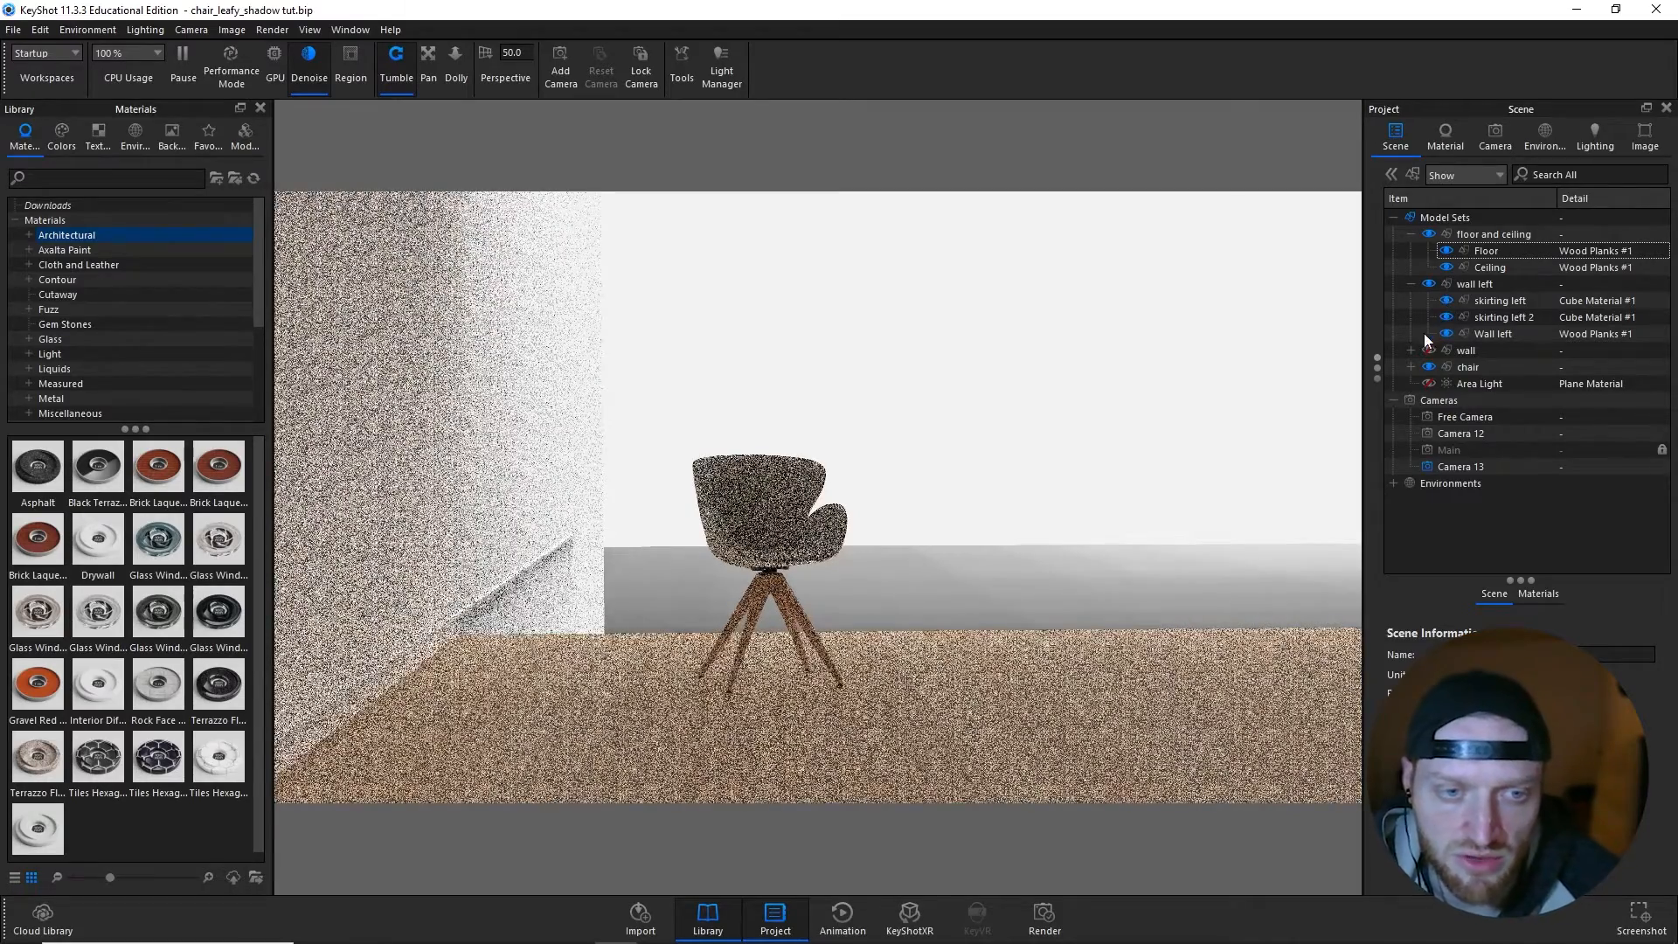
- Show the wall group with its skirting, skirting 2 and wall back parts, and turn on the heads-up display
left_click(1410, 349)
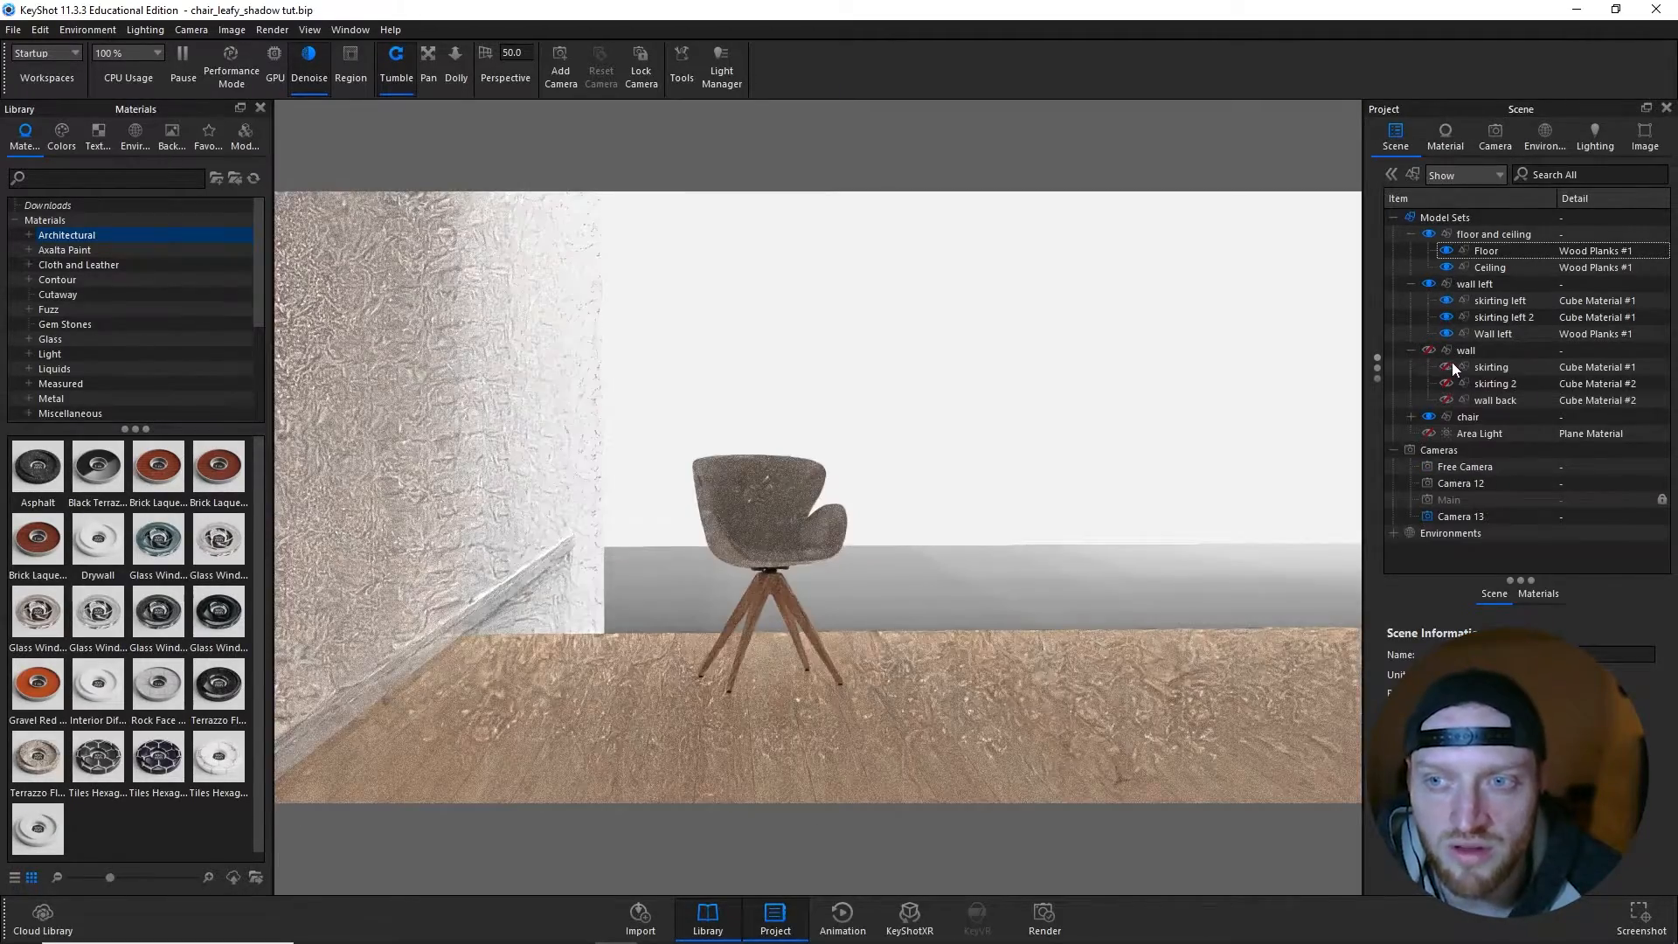
left_click(1428, 349)
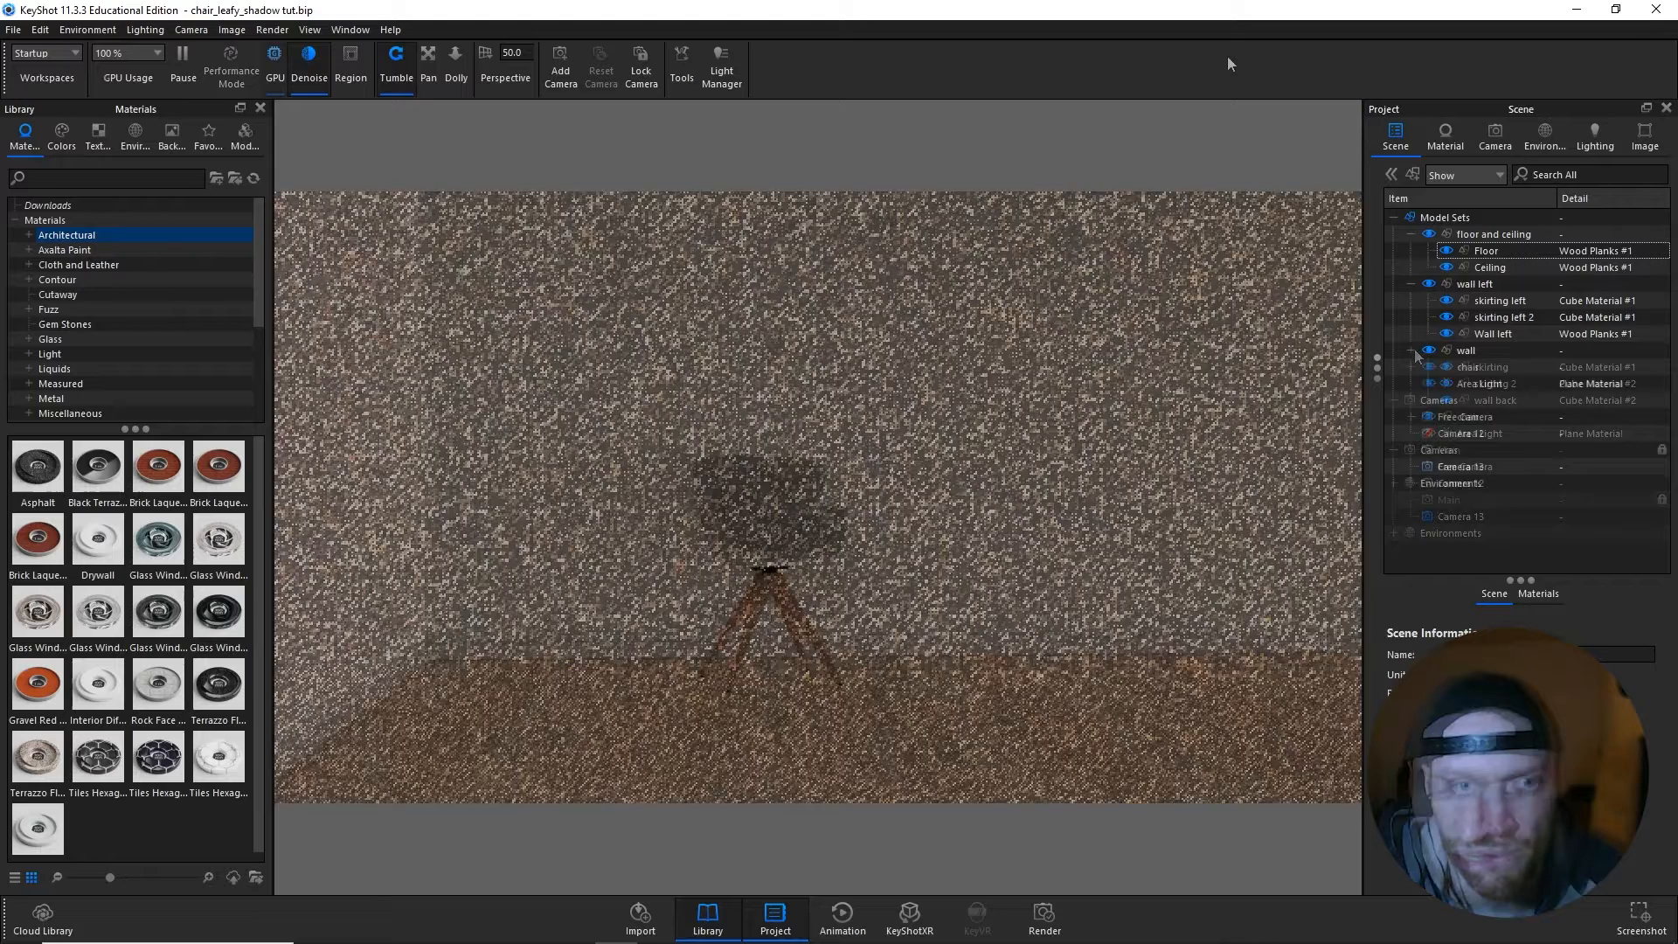
key("h")
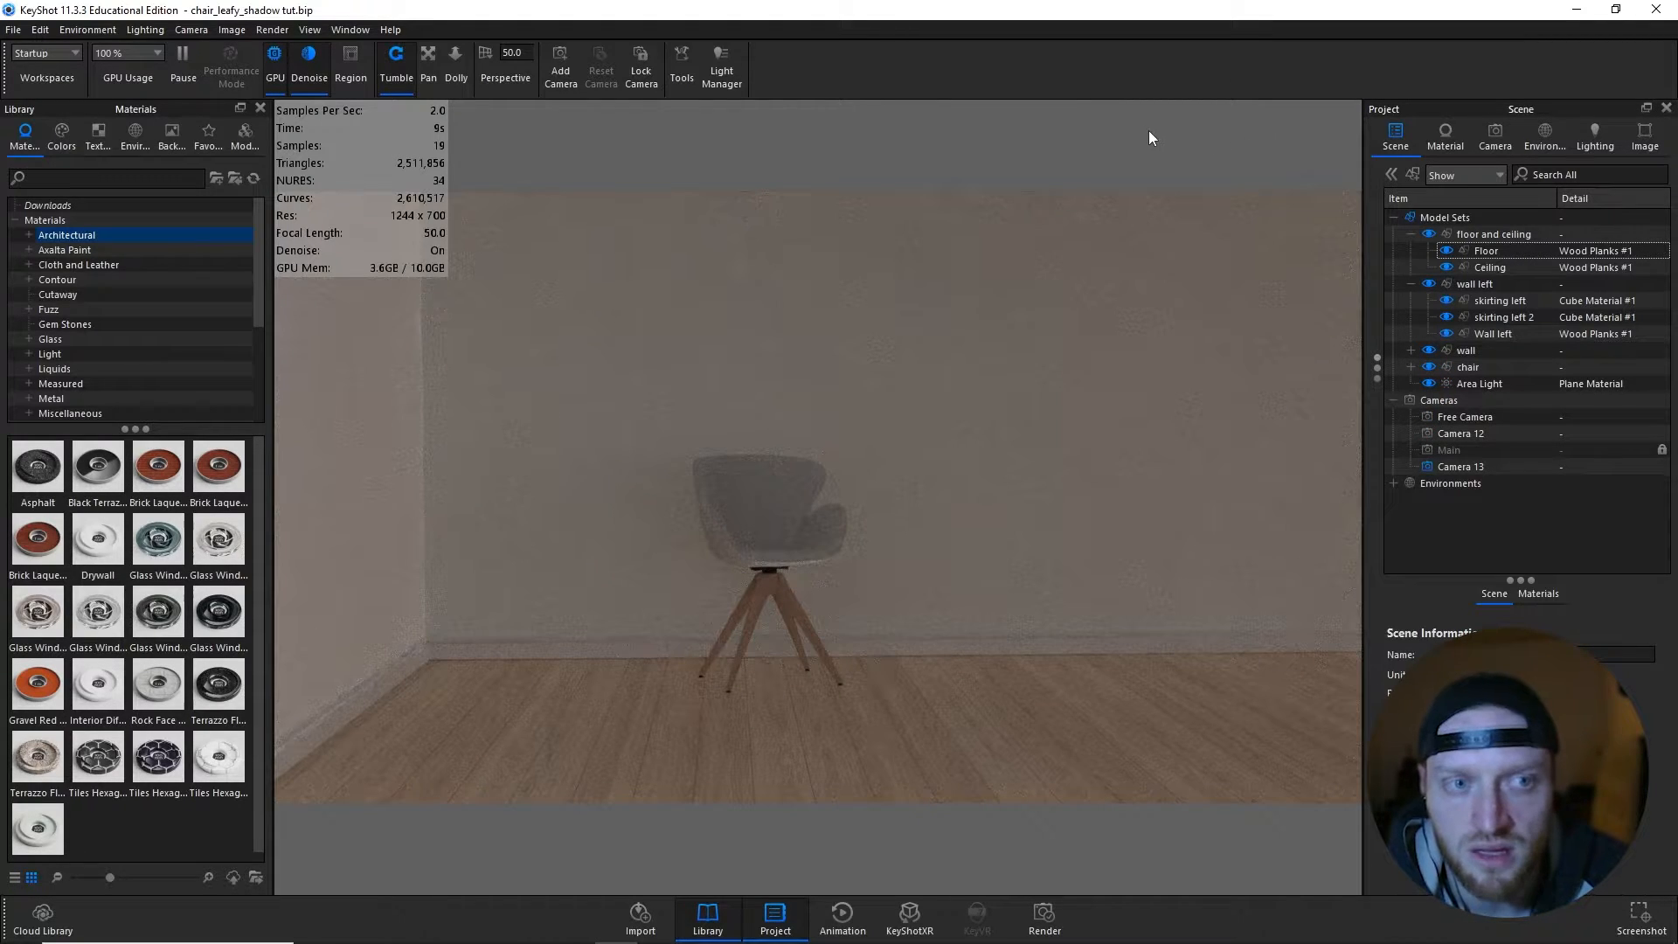
- Collapse the floor and ceiling and wall left groups, and select the wall back part of the wall group
left_click(1413, 235)
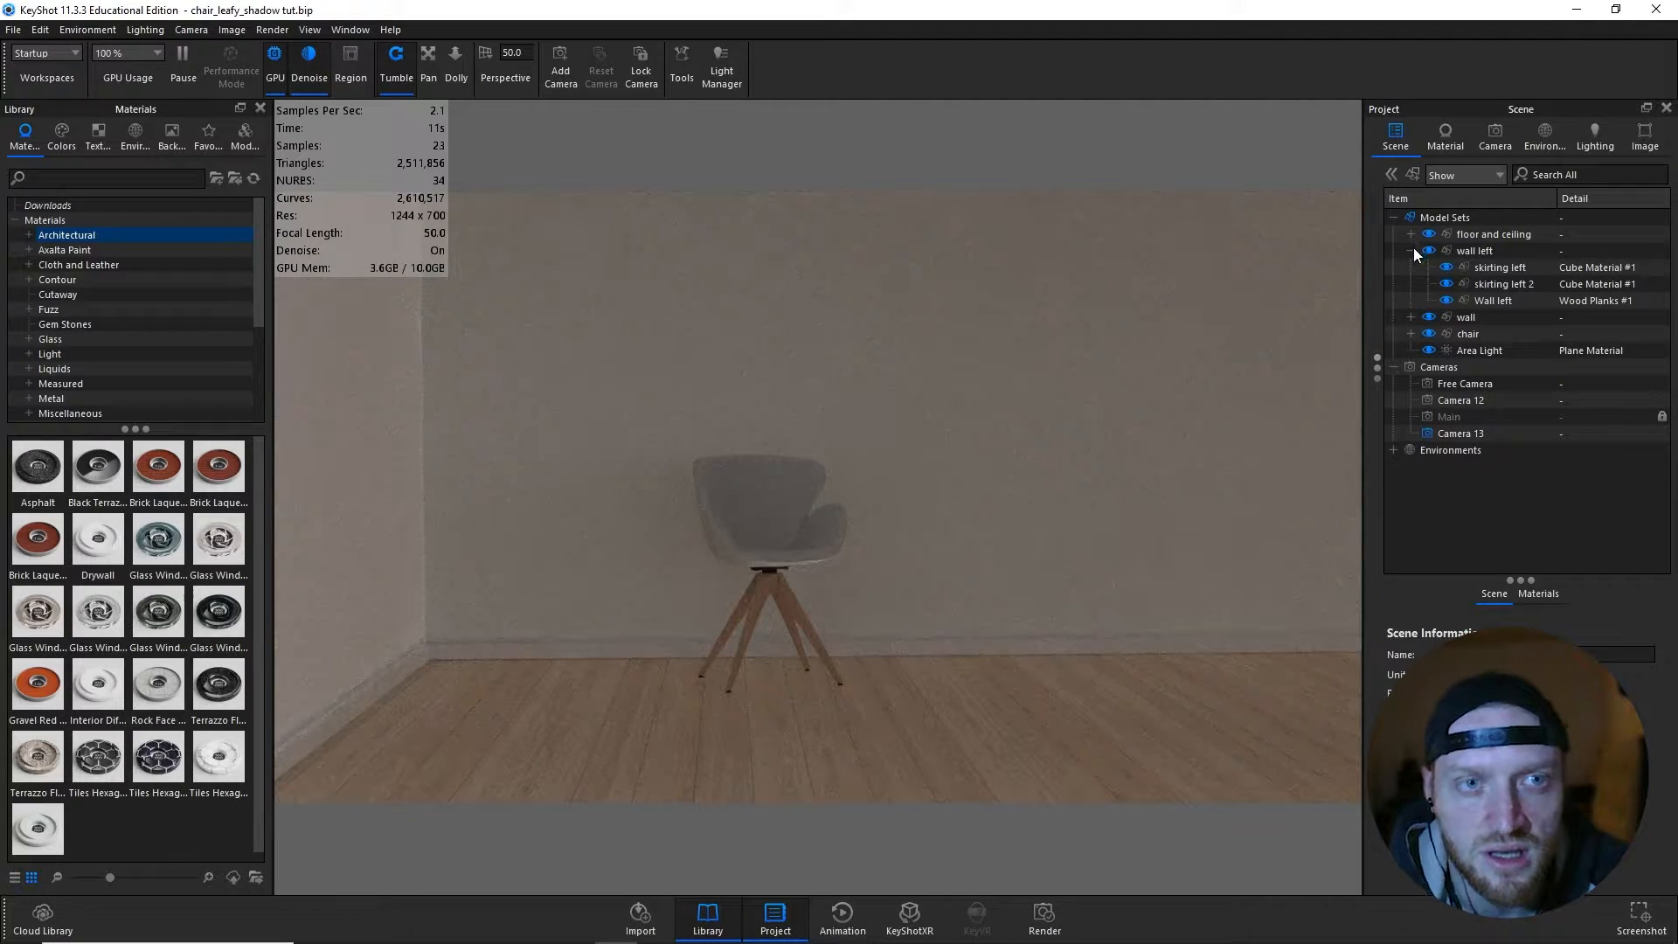
left_click(1412, 251)
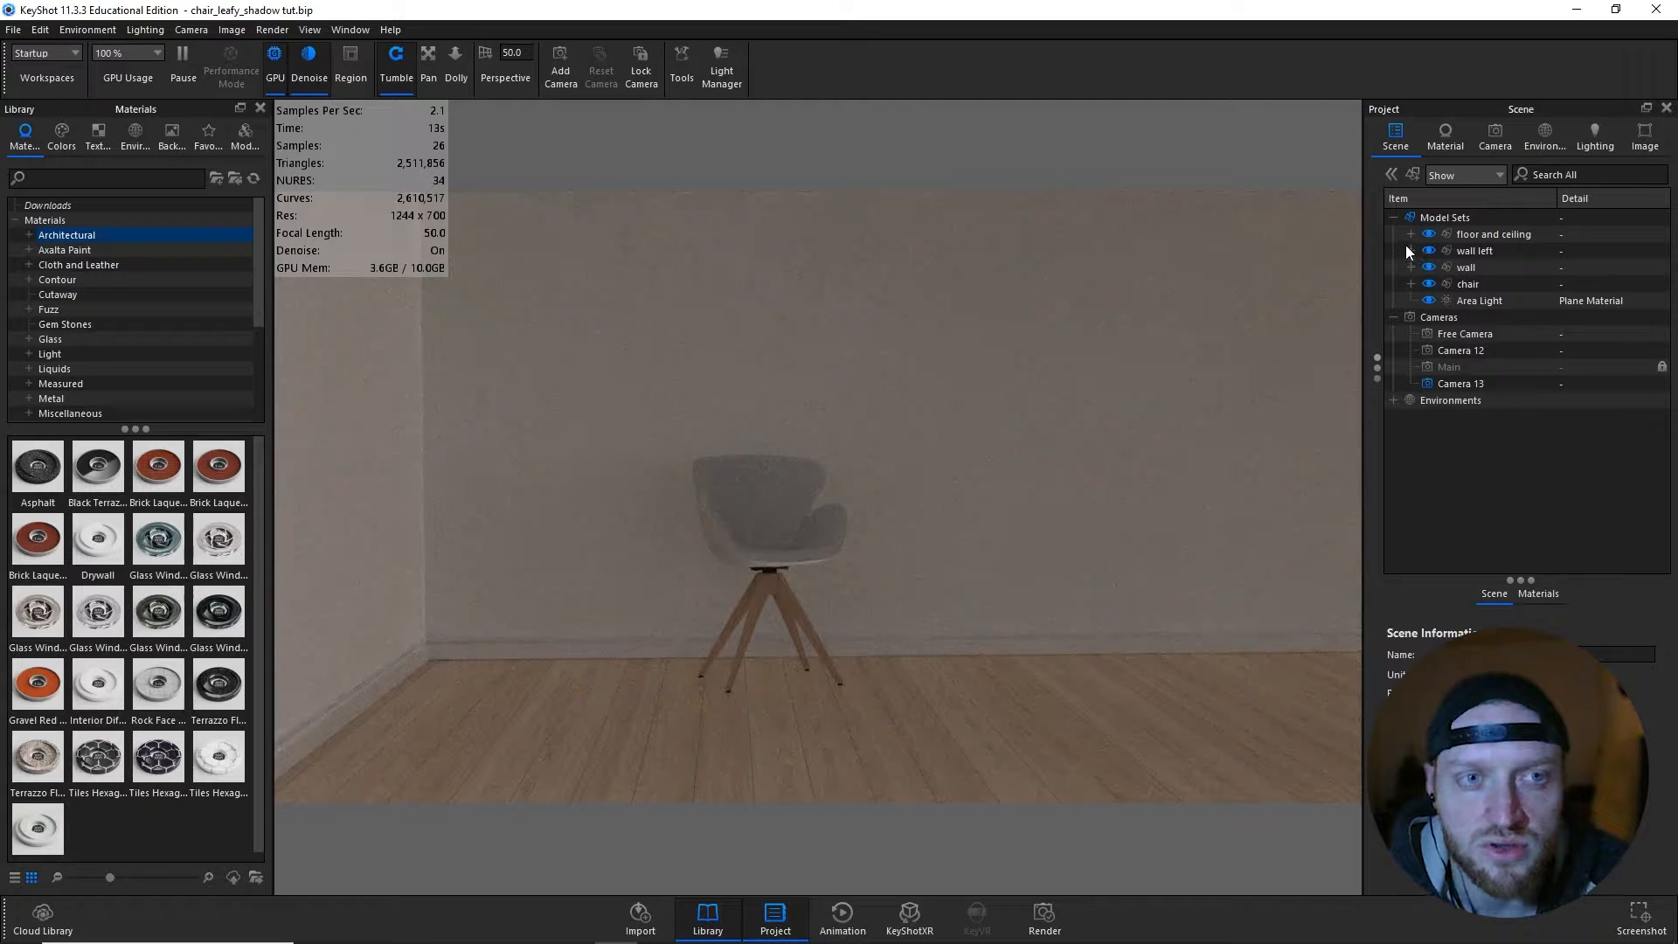
left_click(1411, 266)
left_click(1494, 318)
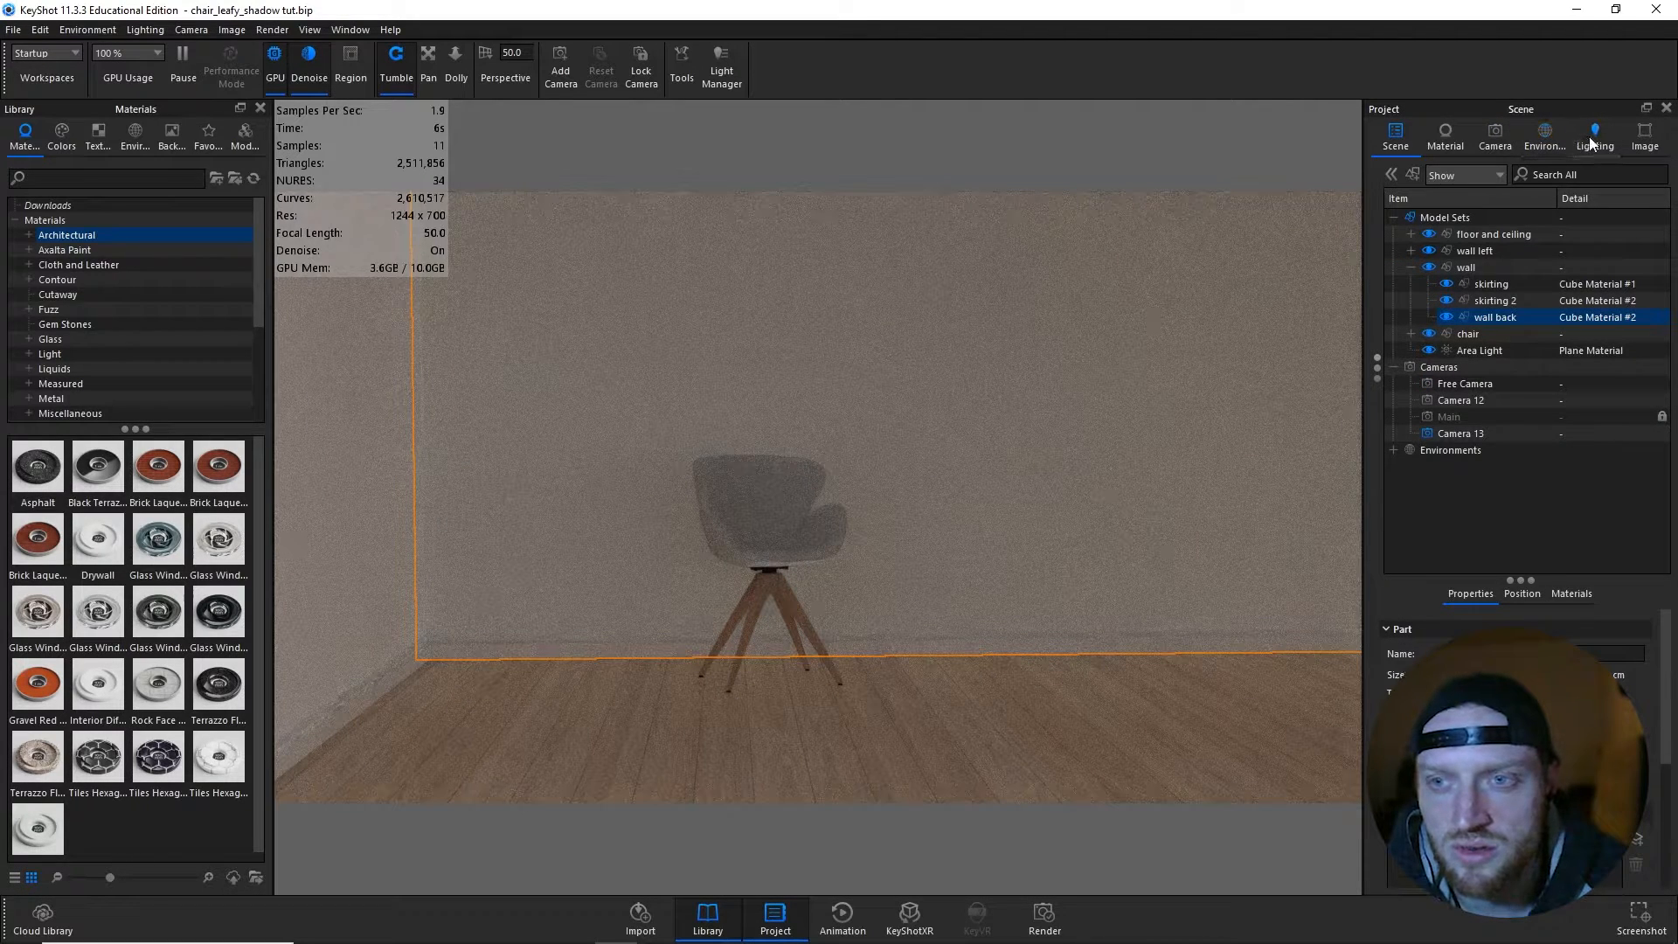
- Apply the Interior lighting preset and switch the Default image style to Photographic
left_click(1591, 143)
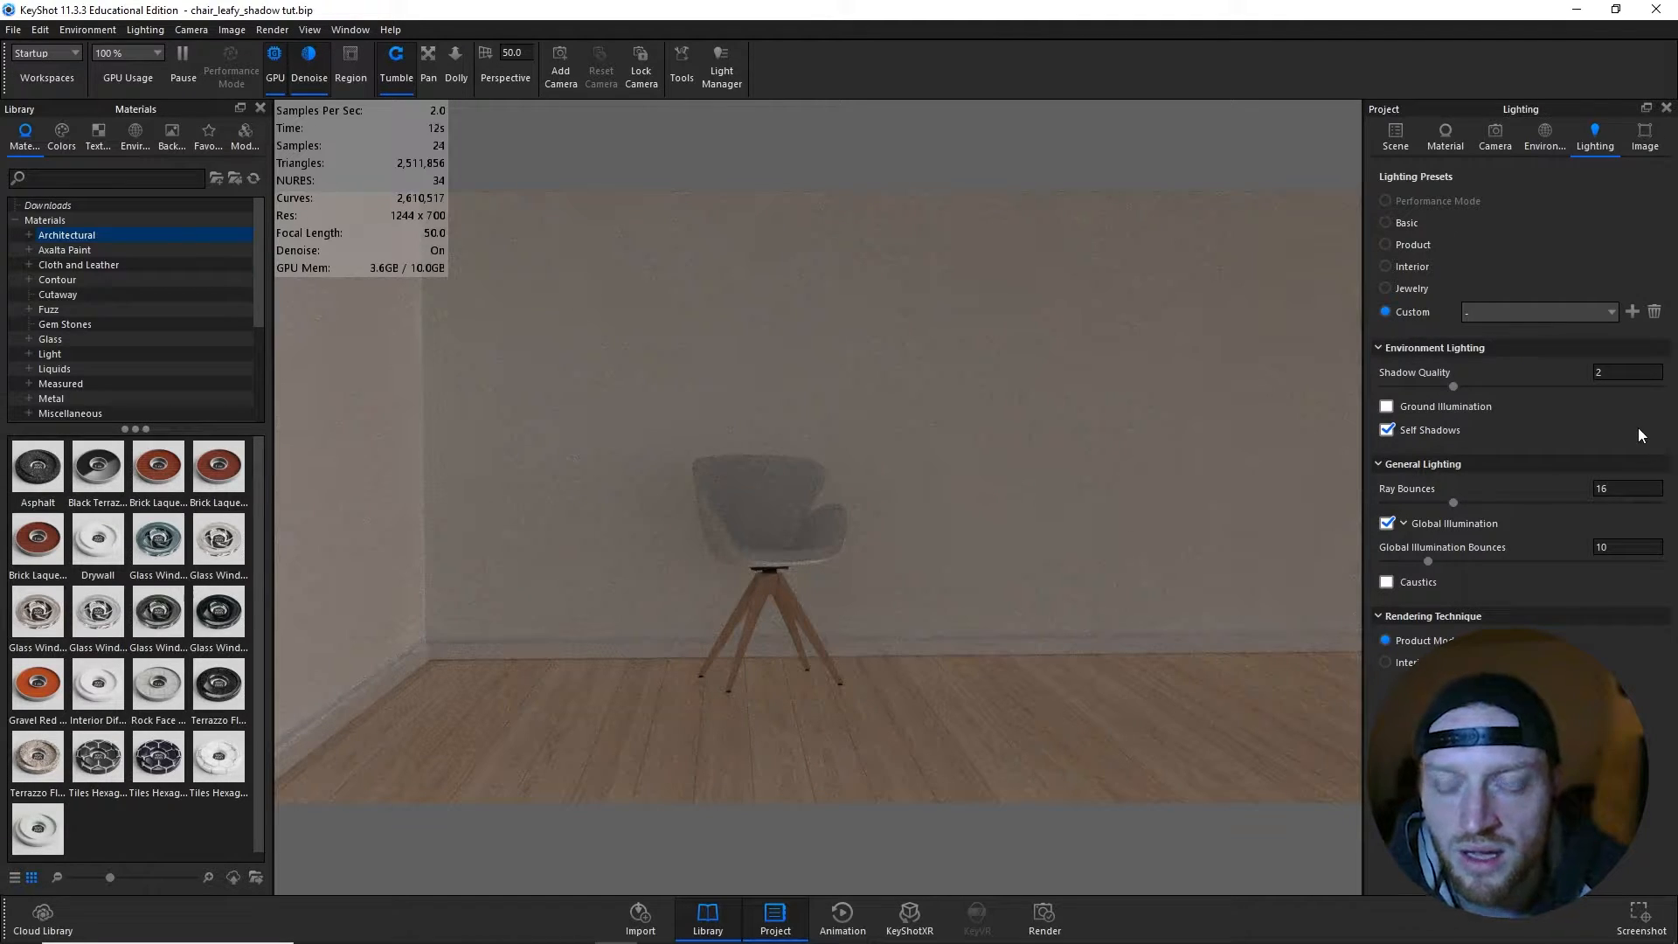
left_click(1424, 269)
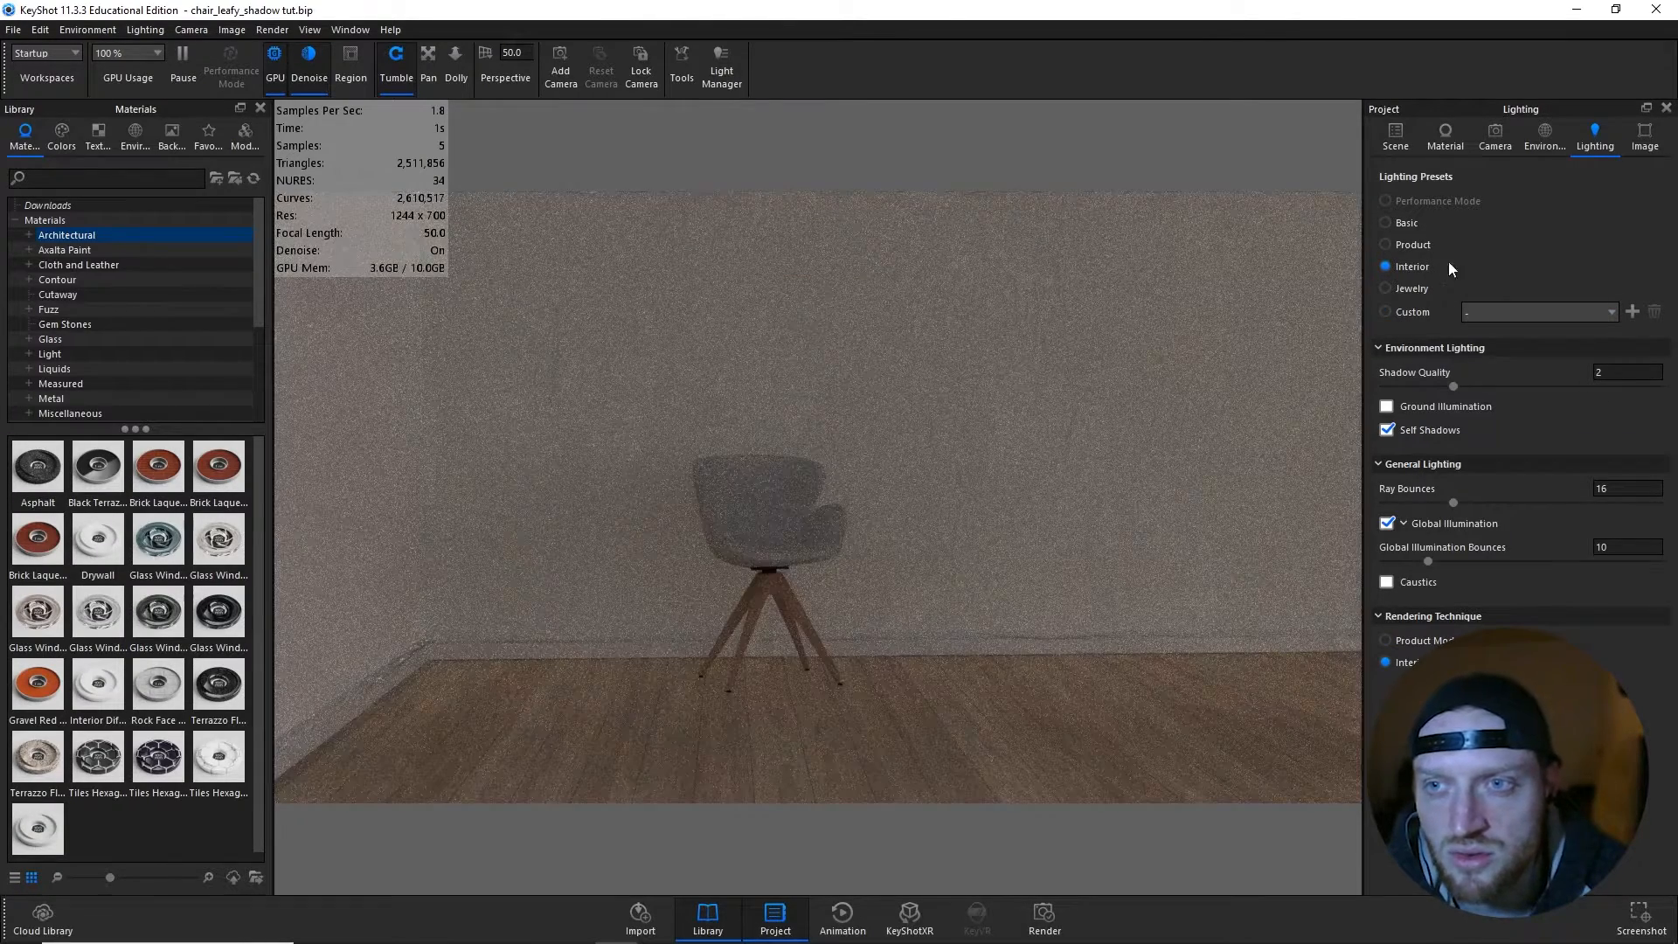
left_click(1644, 138)
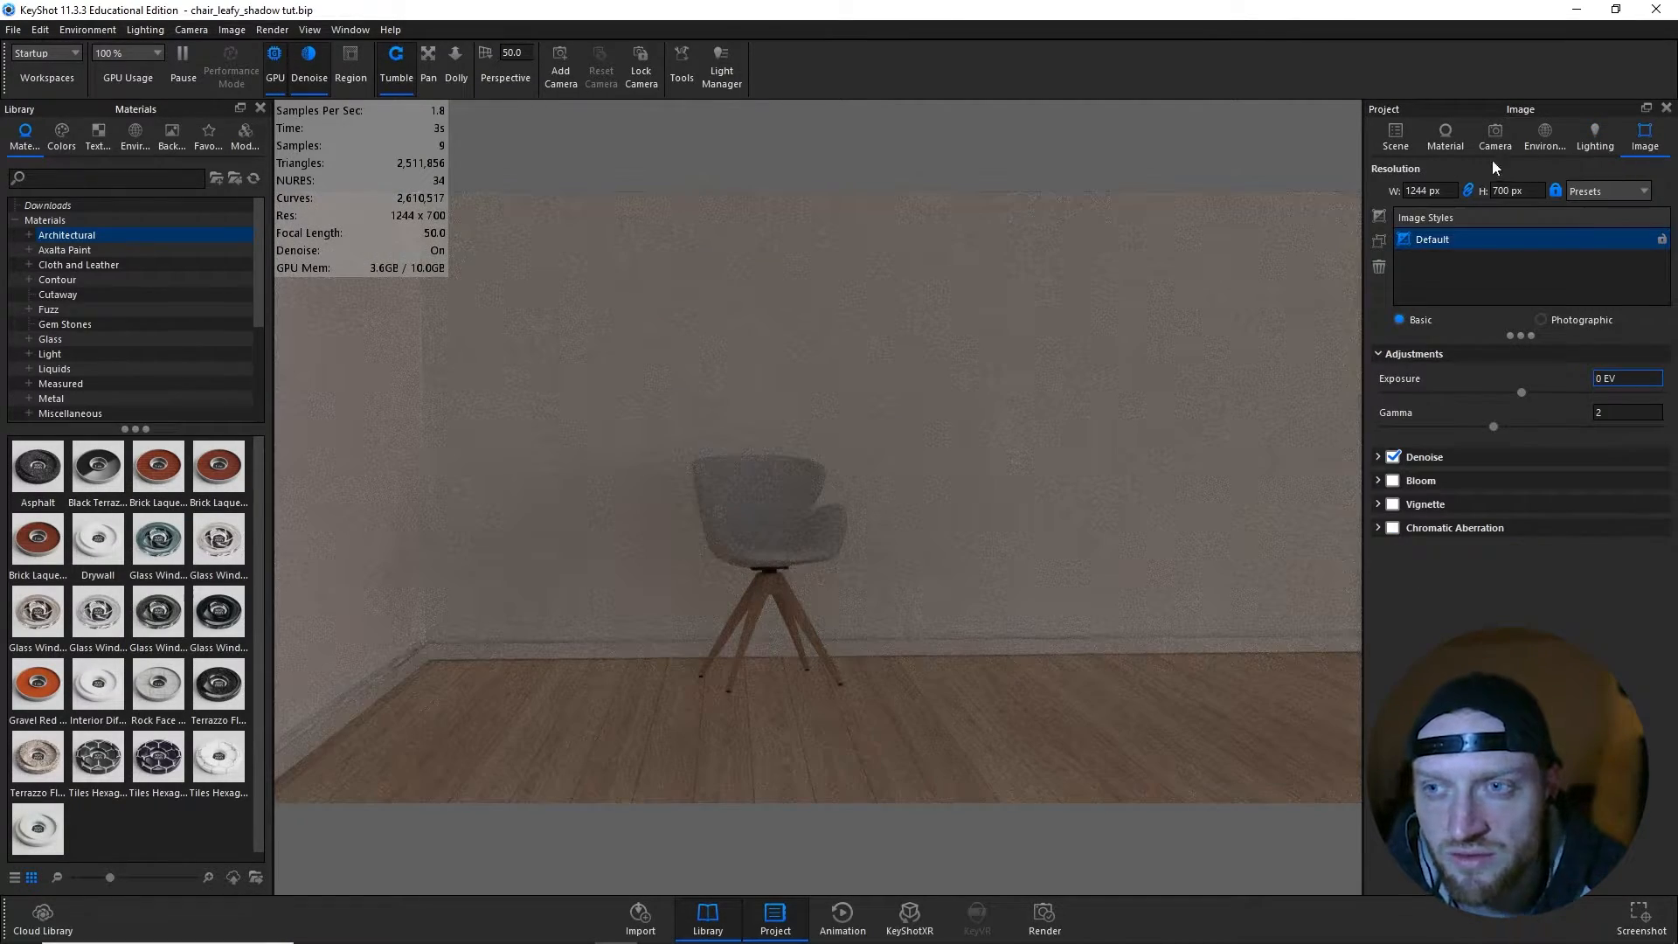
left_click(1542, 318)
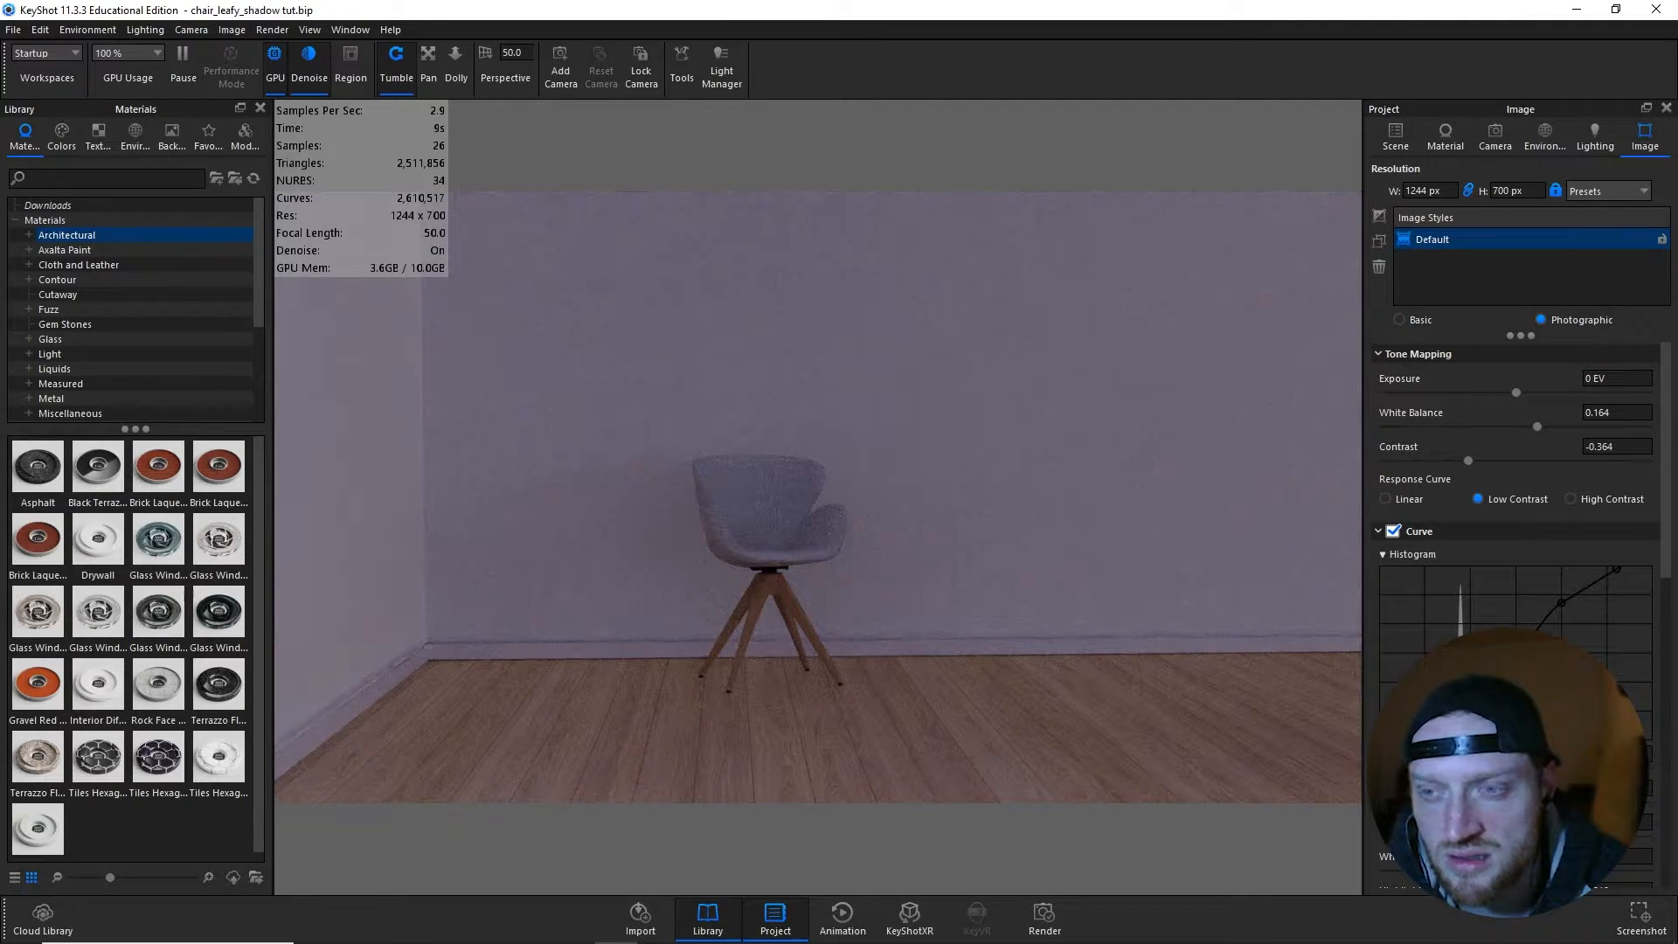
- Set the tone curve's Whites to -0.23 in the Default image style and review its remaining settings
scroll(1522, 605, "down", 2)
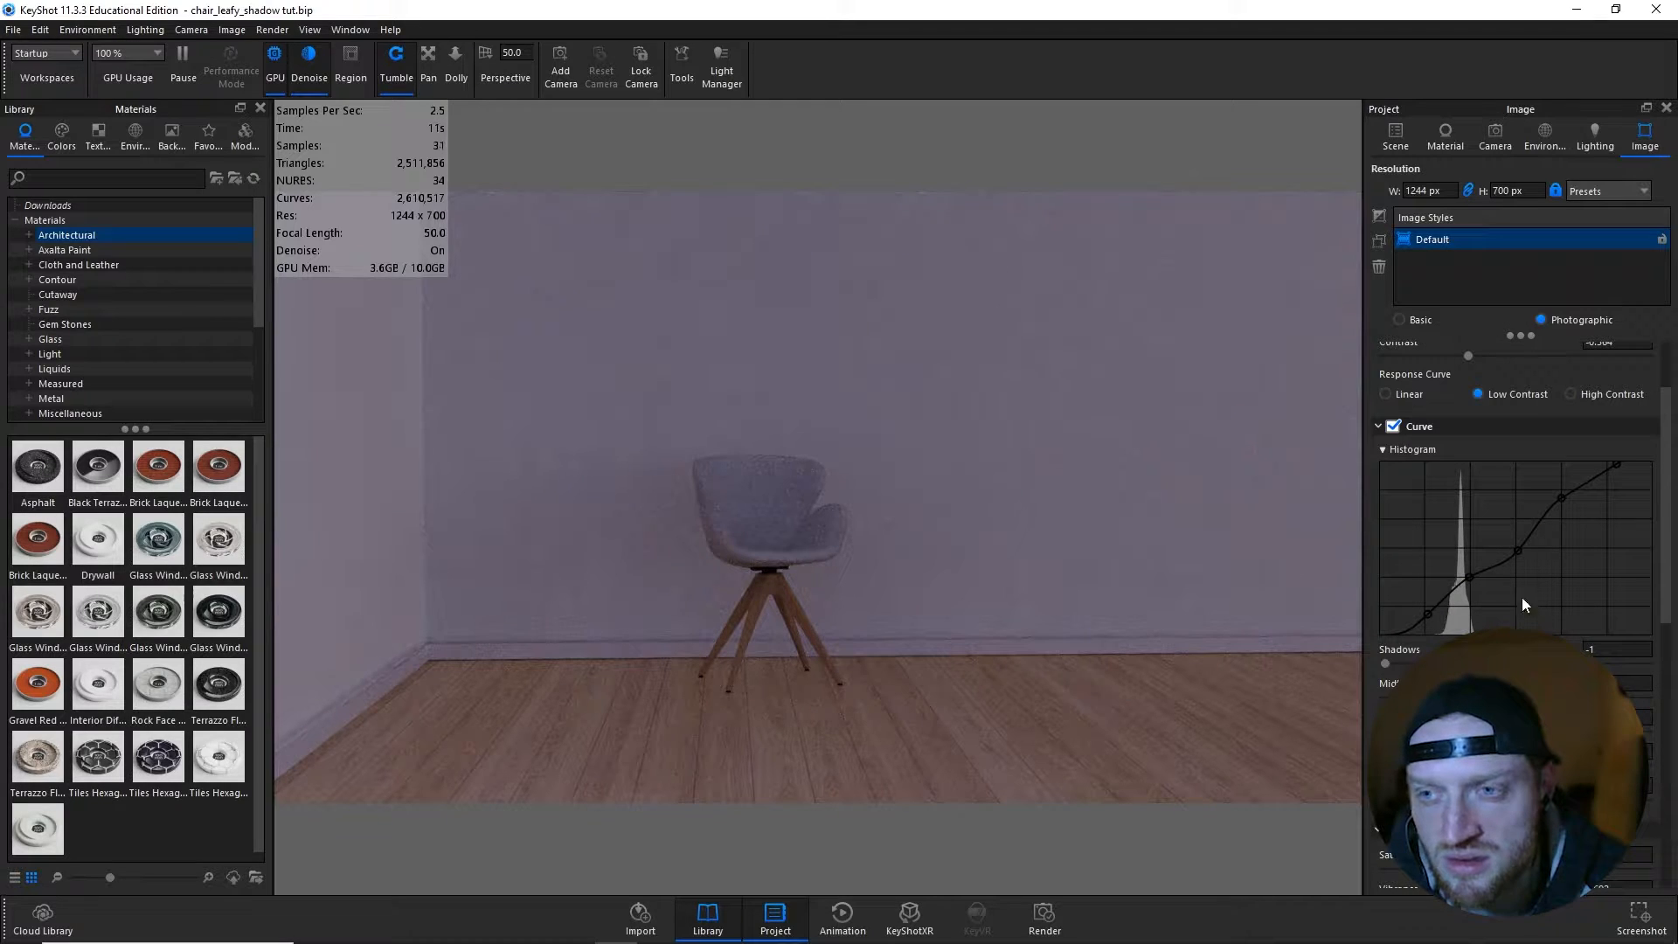
scroll(1542, 426, "up", 2)
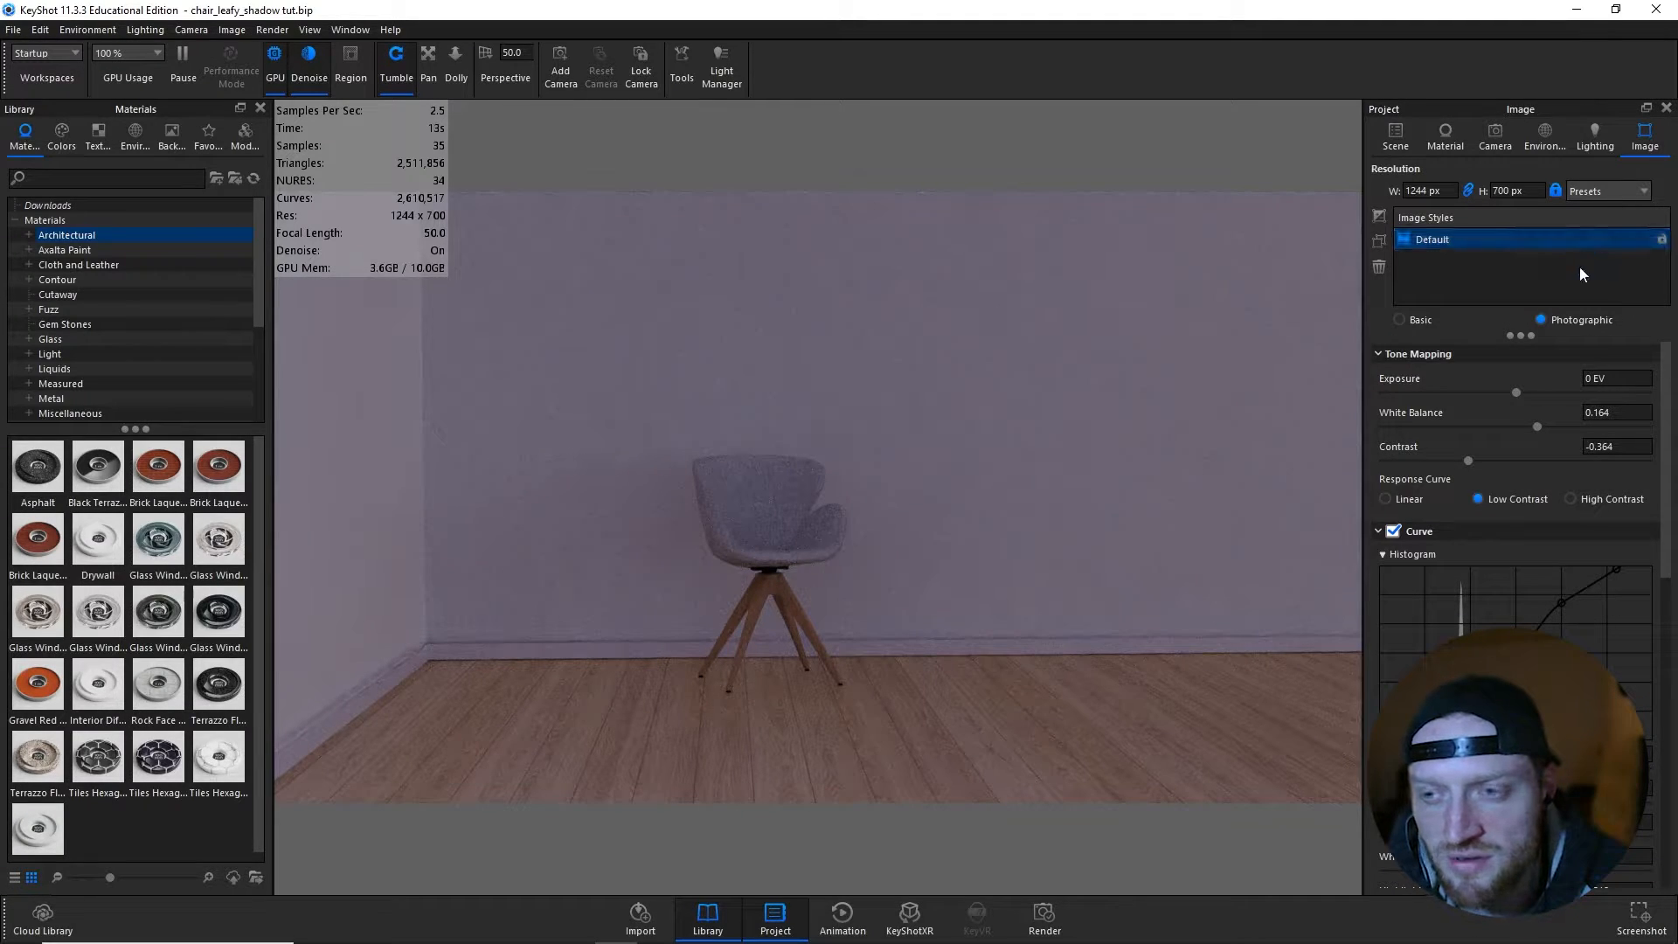
scroll(1560, 524, "down", 4)
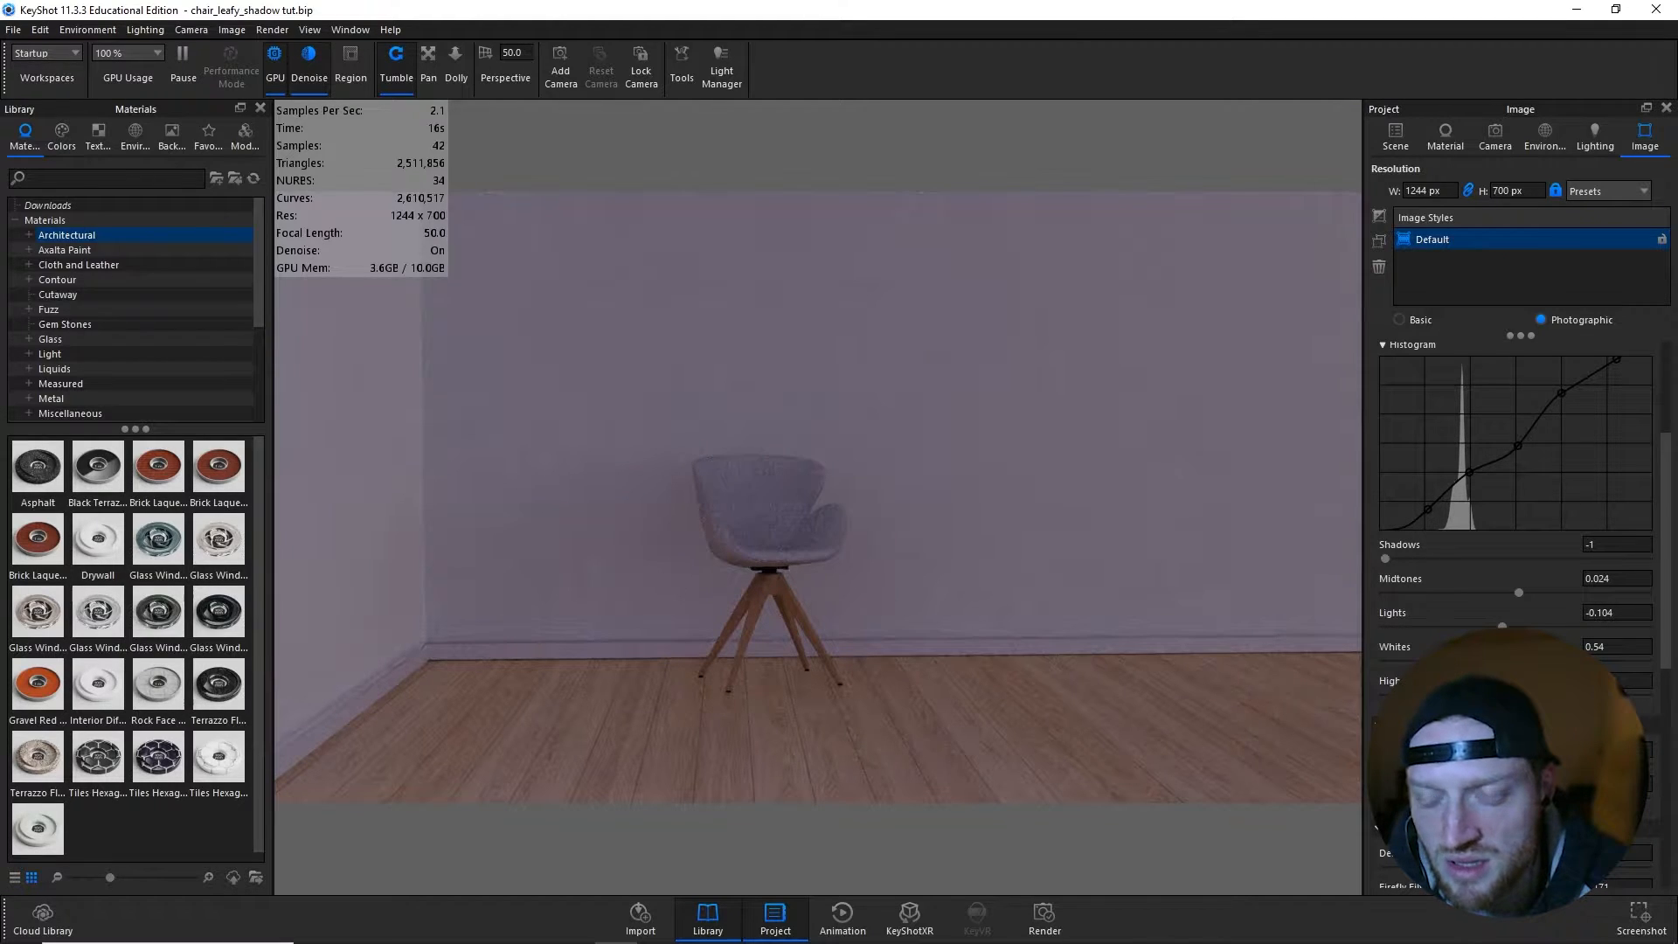
left_click_drag(1586, 661, 1480, 694)
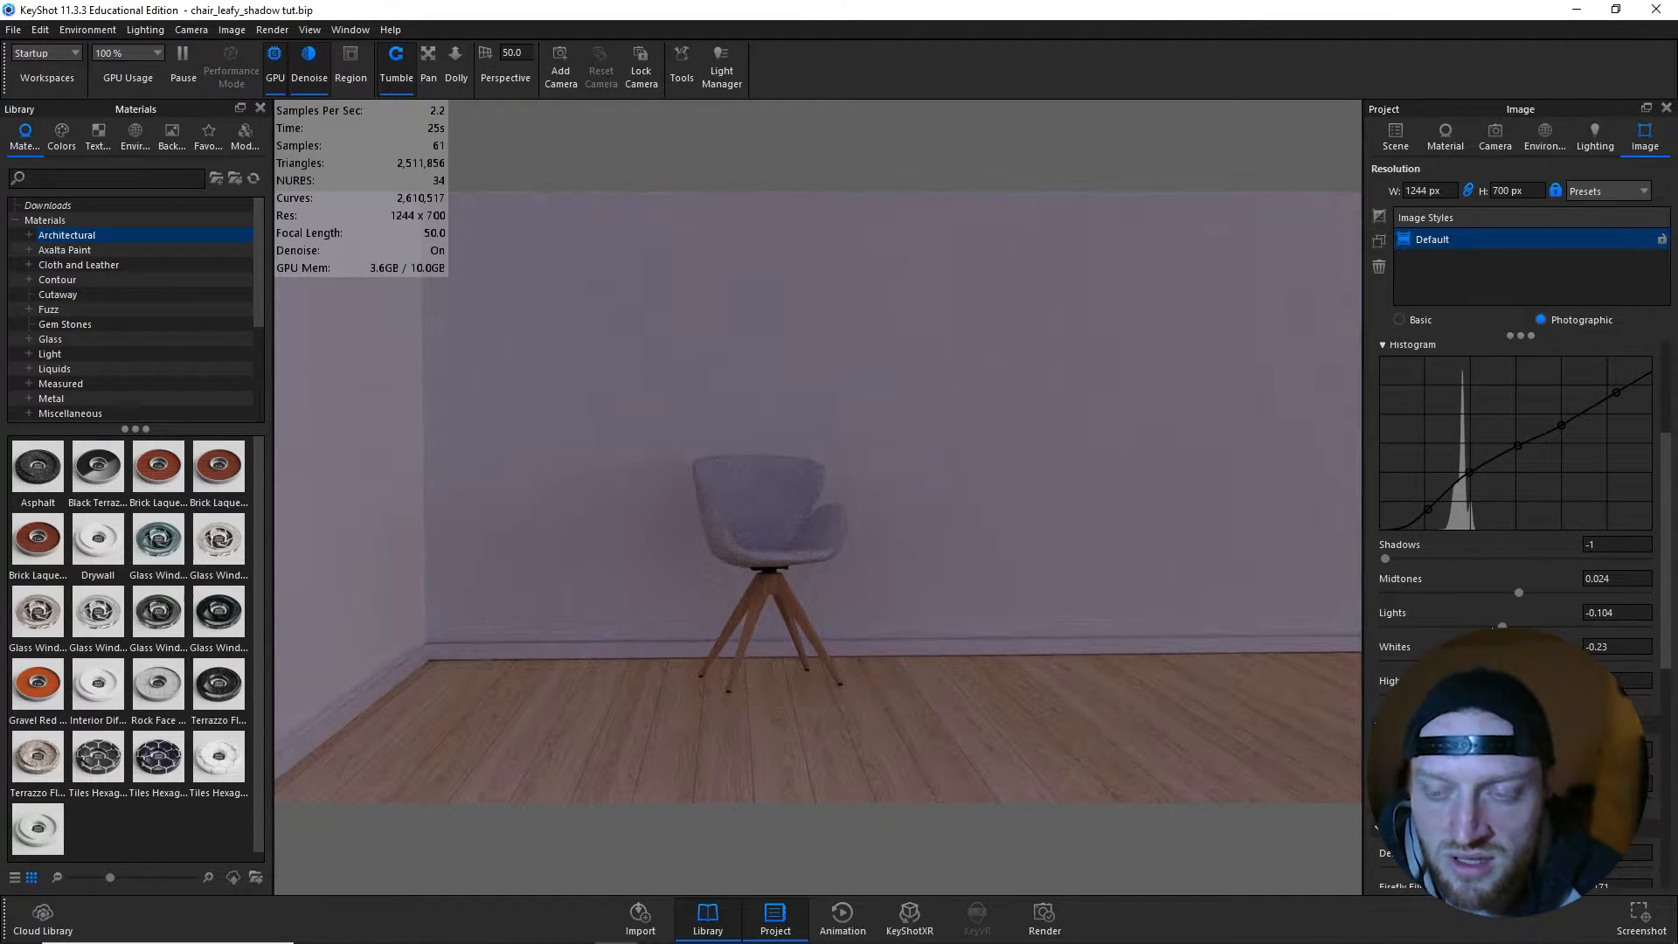
scroll(1445, 612, "down", 6)
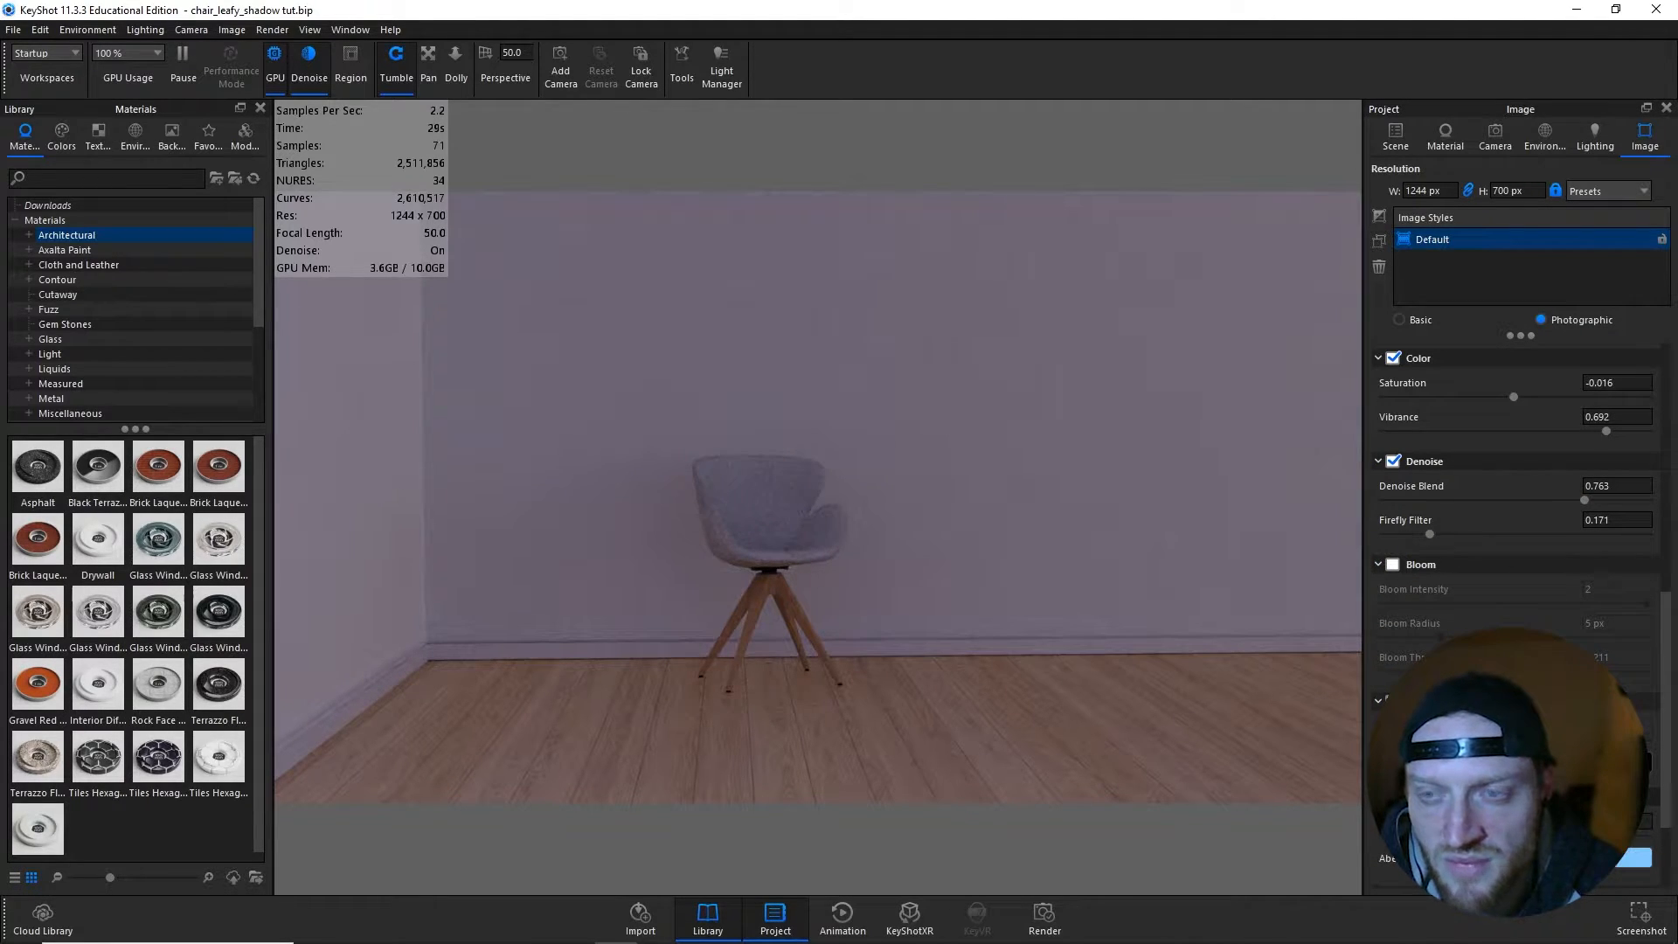
scroll(1516, 524, "down", 1)
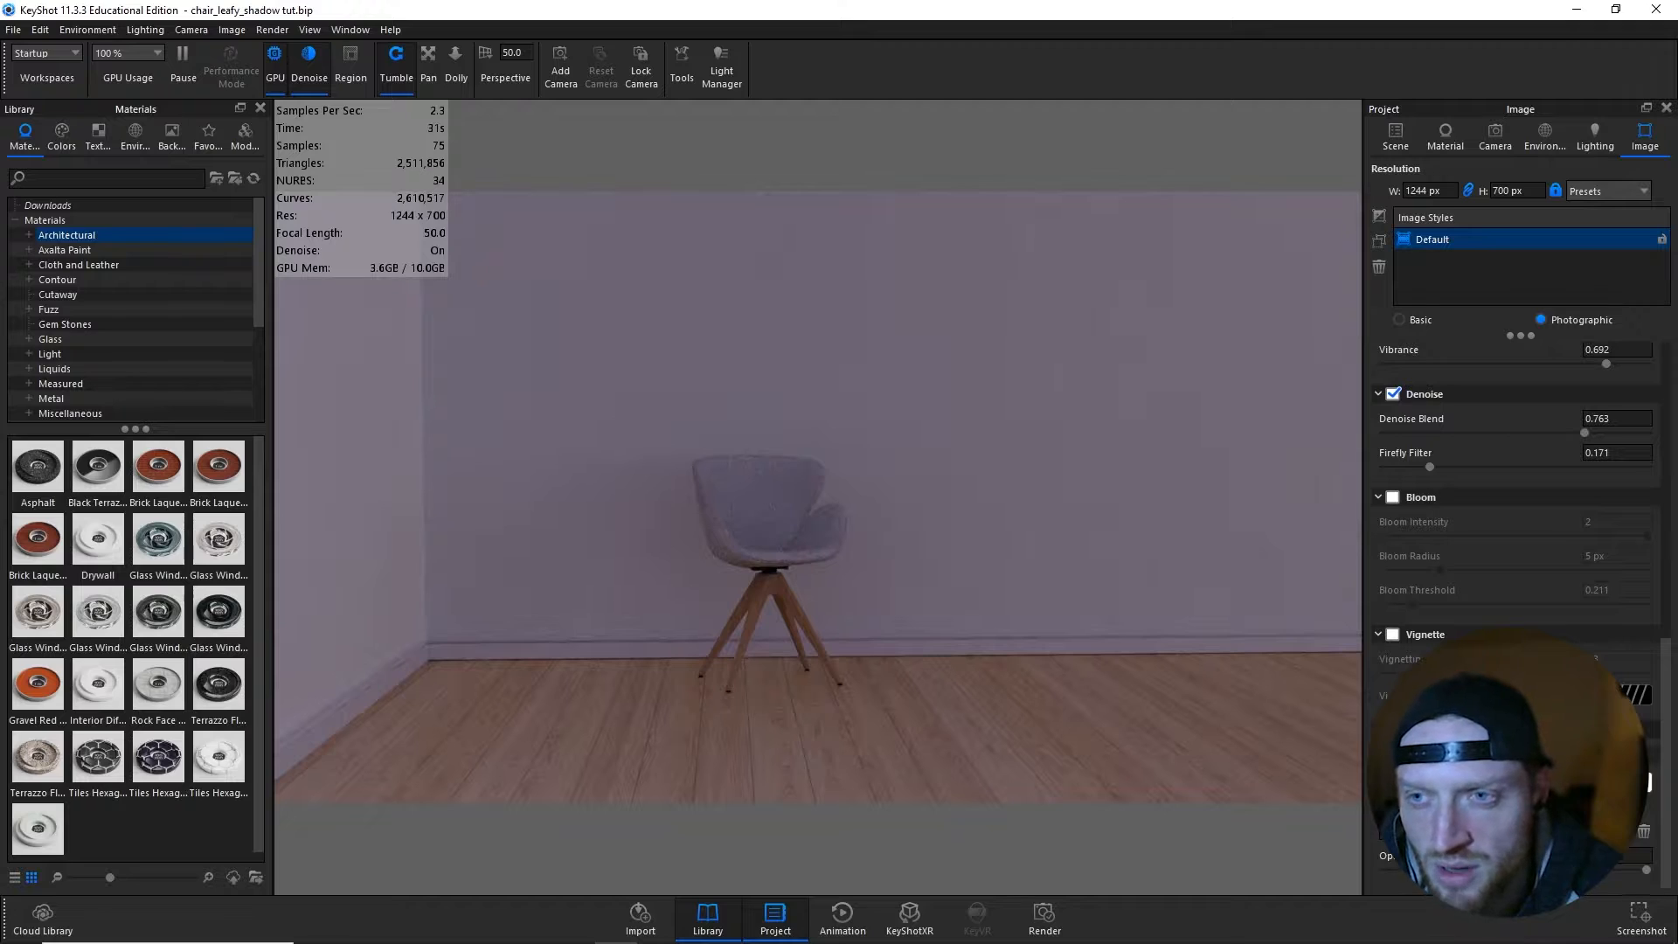
scroll(1511, 480, "up", 6)
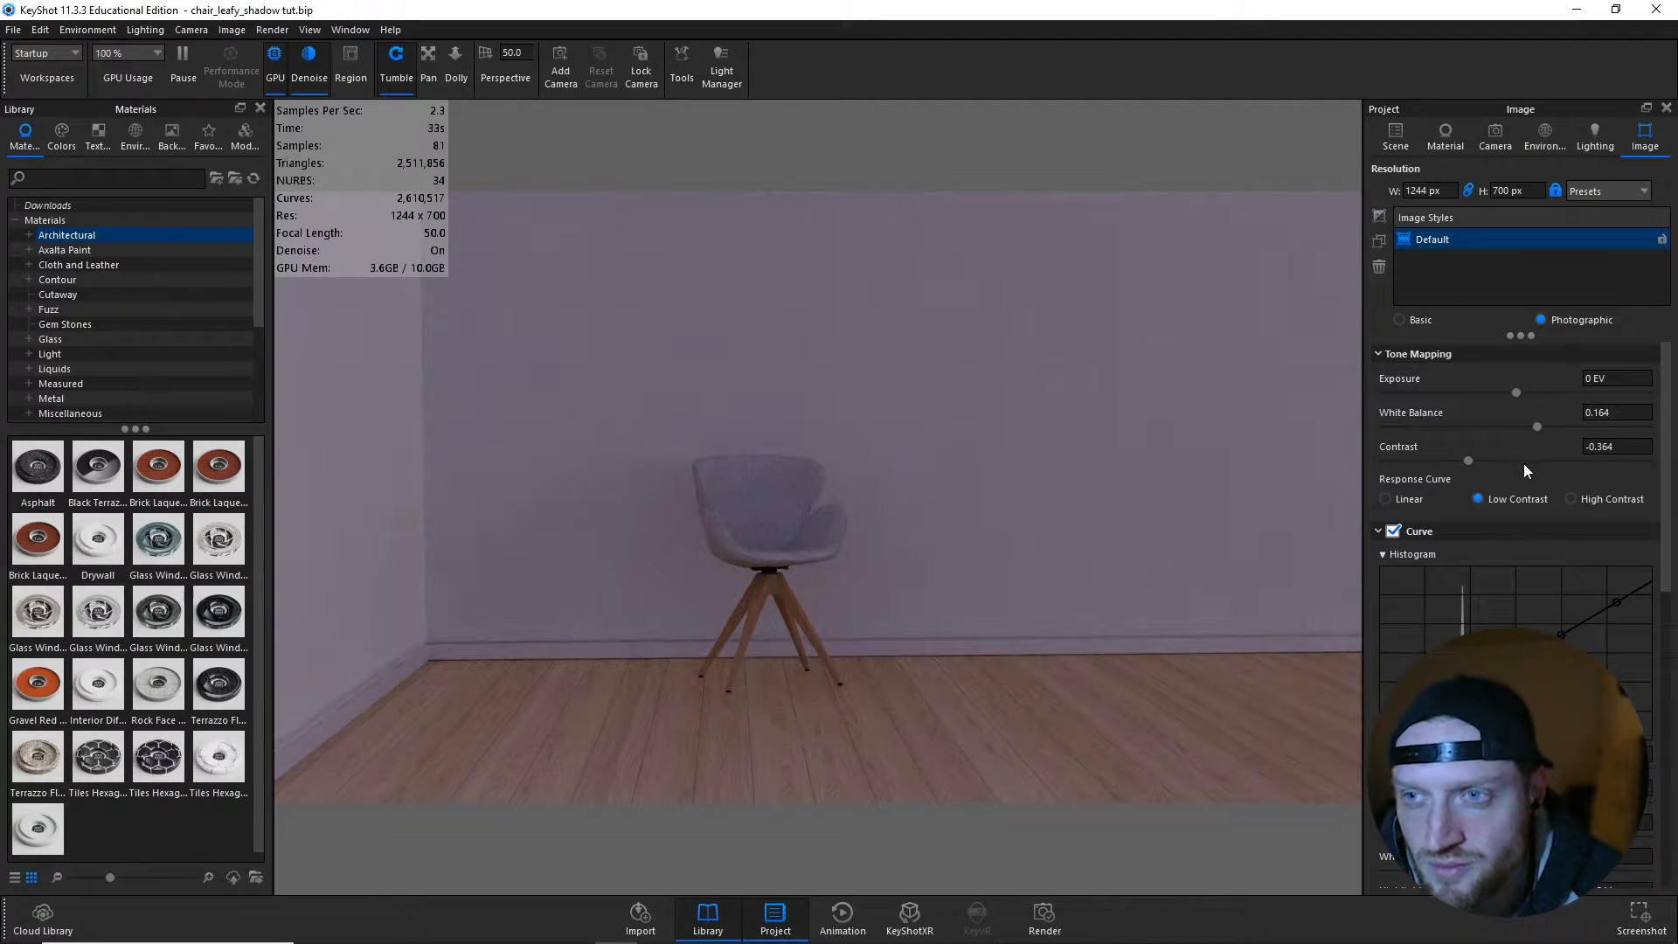
- Change the image resolution to a 511 x 910 px portrait format using a preset
left_click(1606, 189)
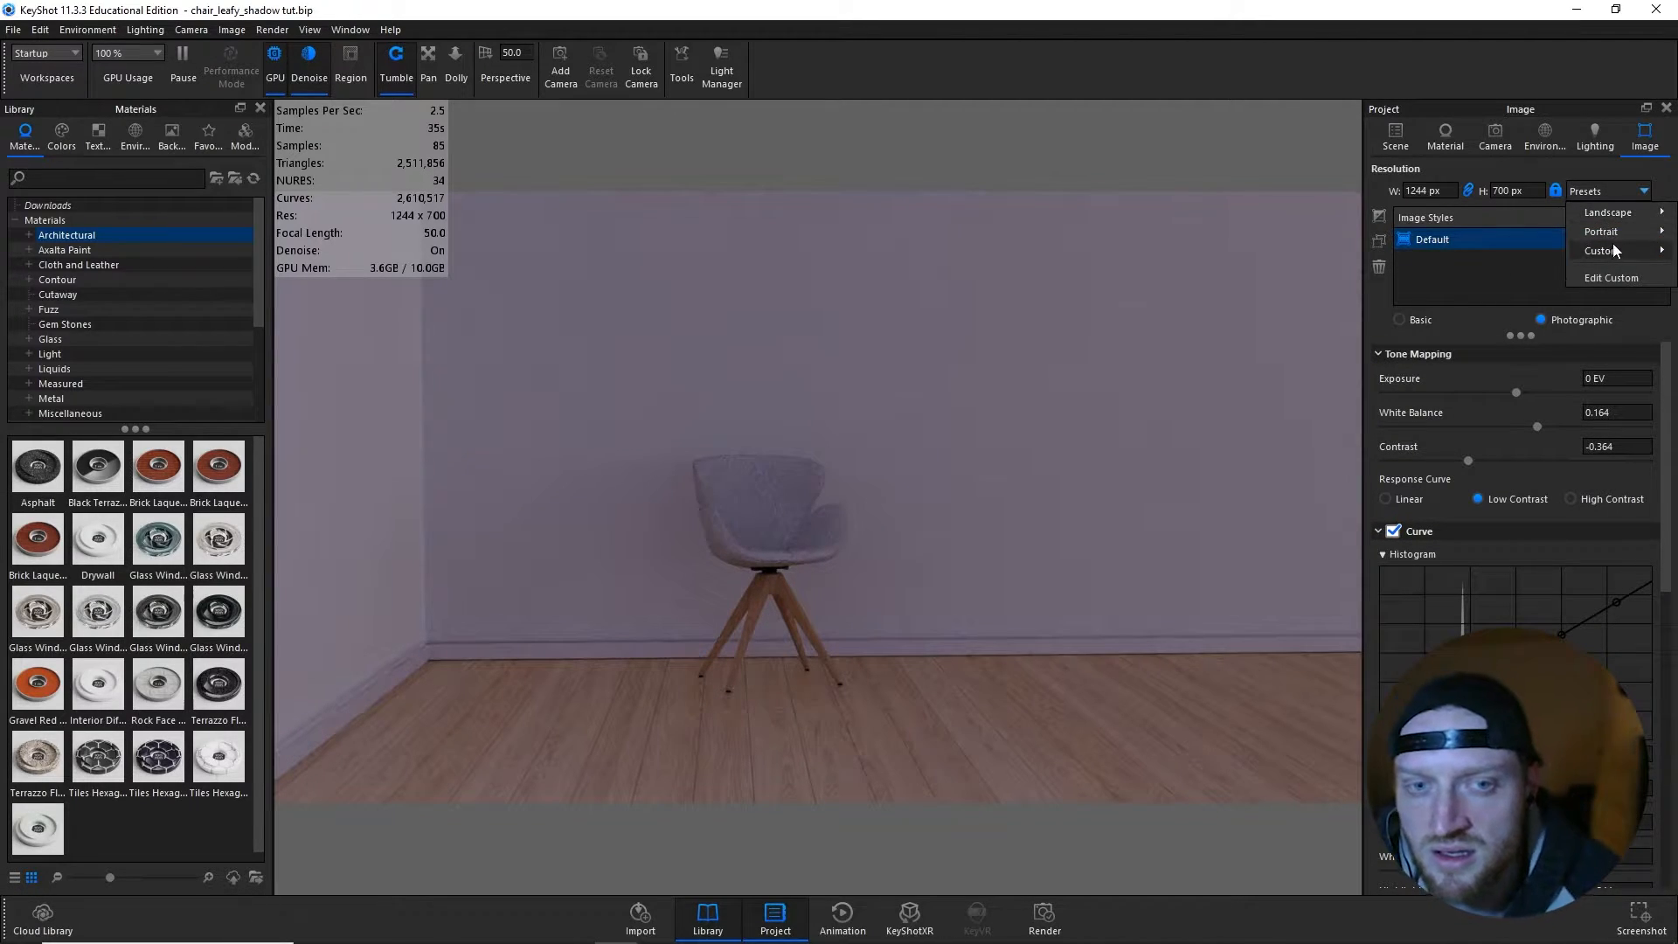
mouse_move(1614, 234)
left_click(1514, 628)
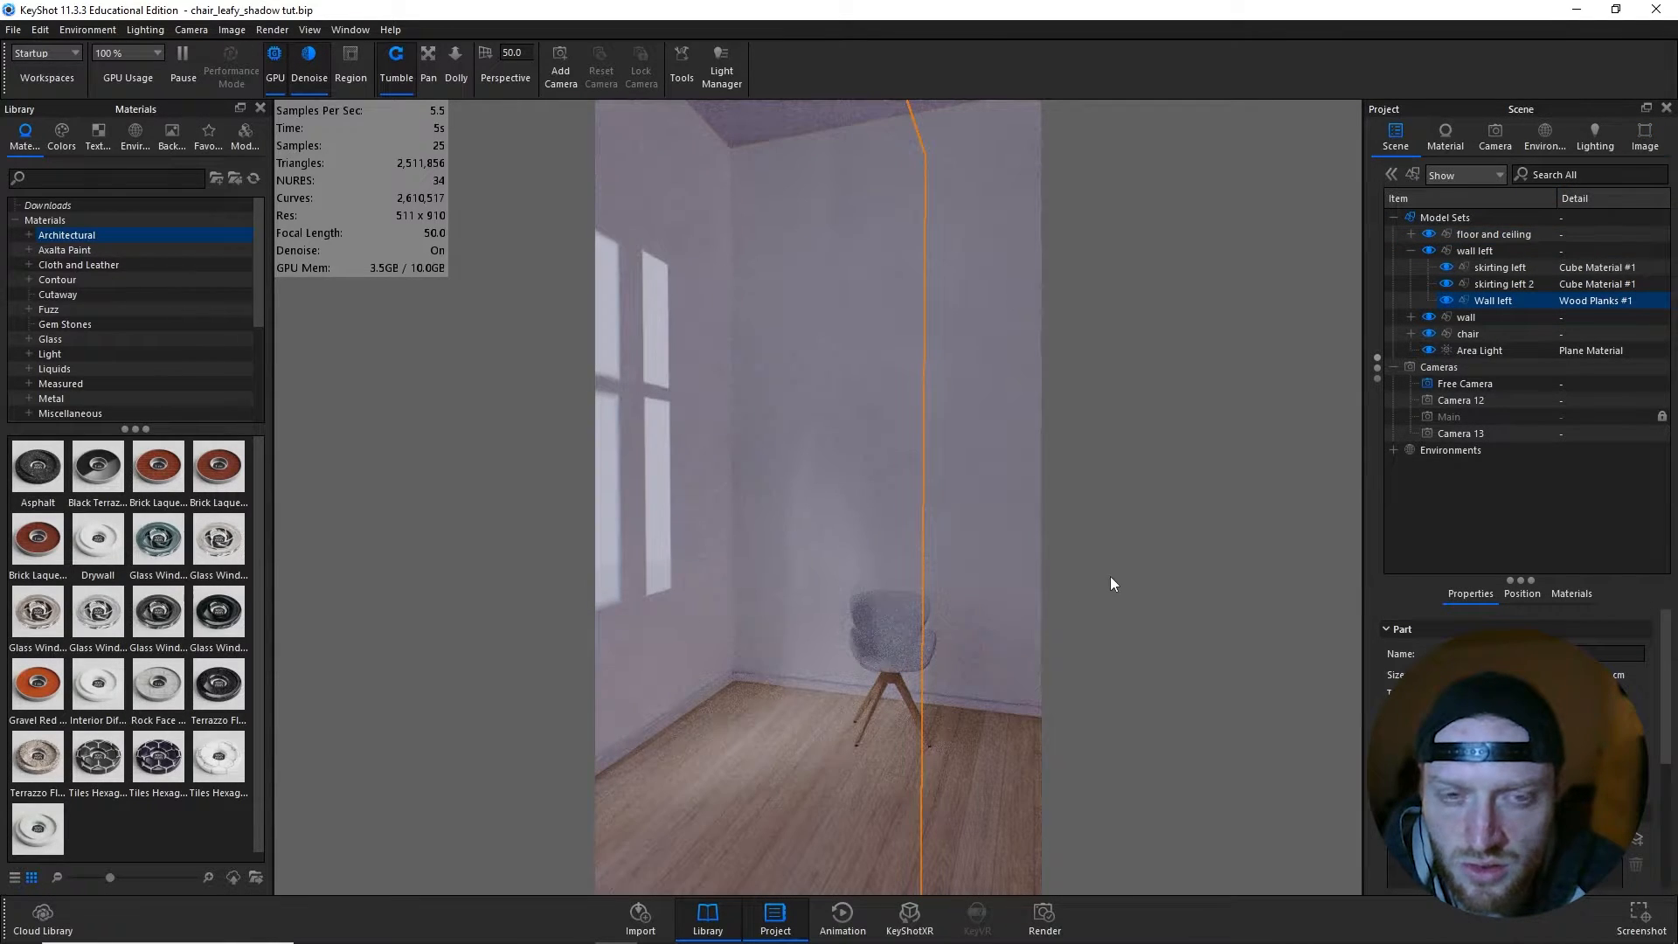
- Hide the Area Light and bring the Free Camera closer to the chair
left_click(1031, 605)
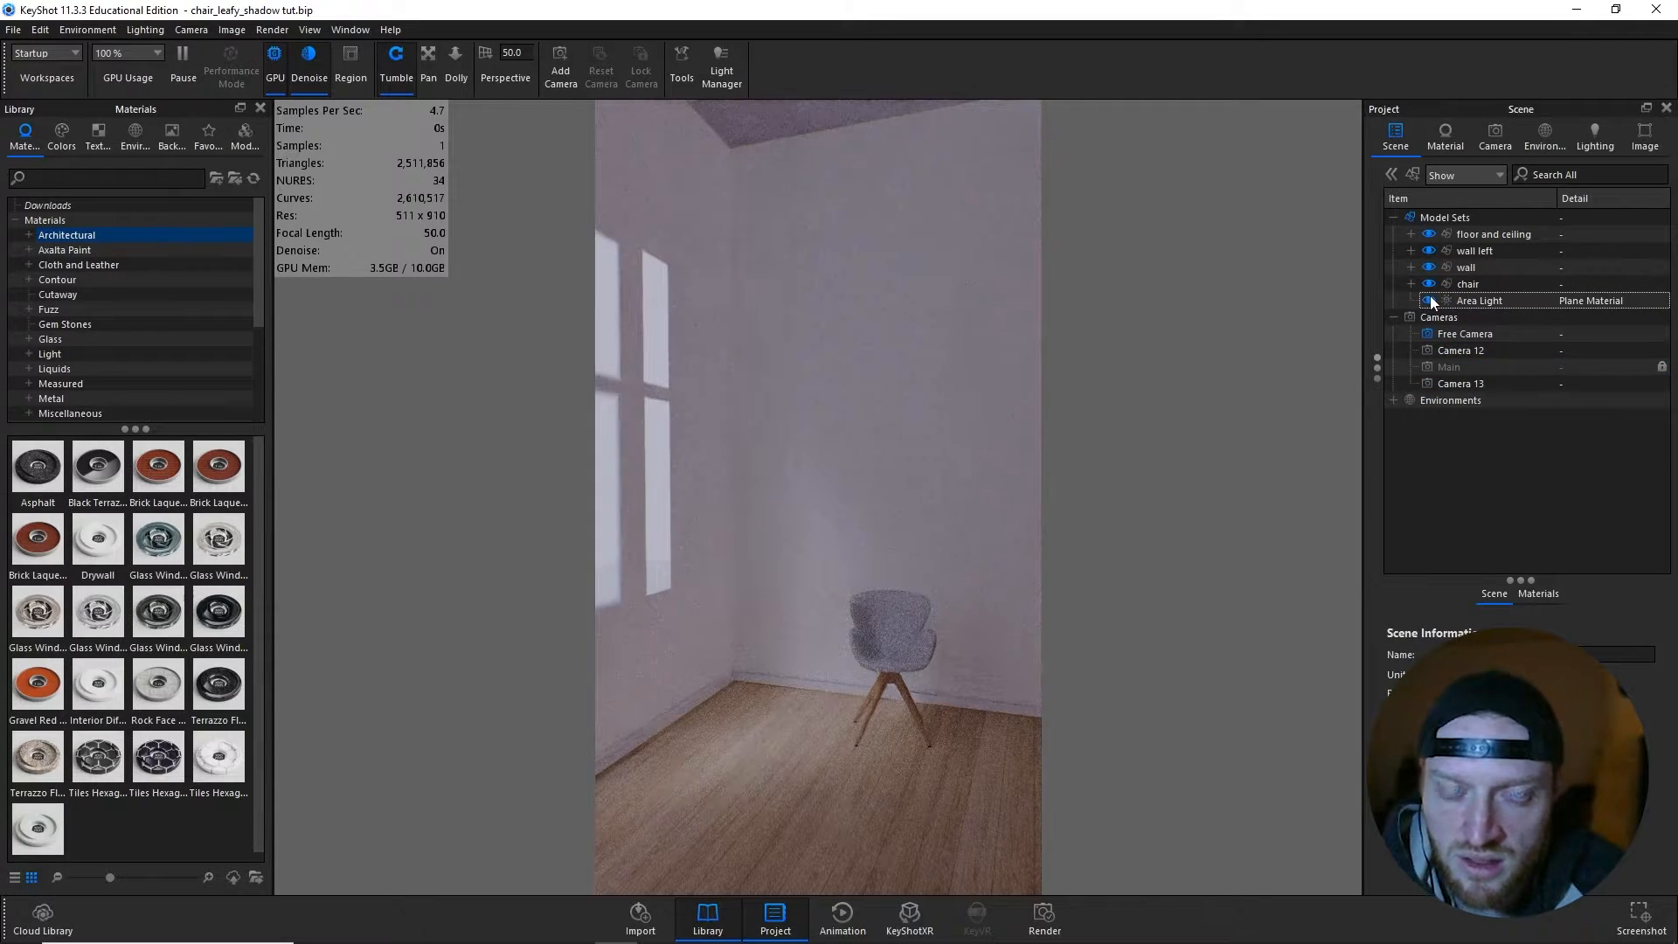
left_click(1429, 300)
mouse_move(1432, 301)
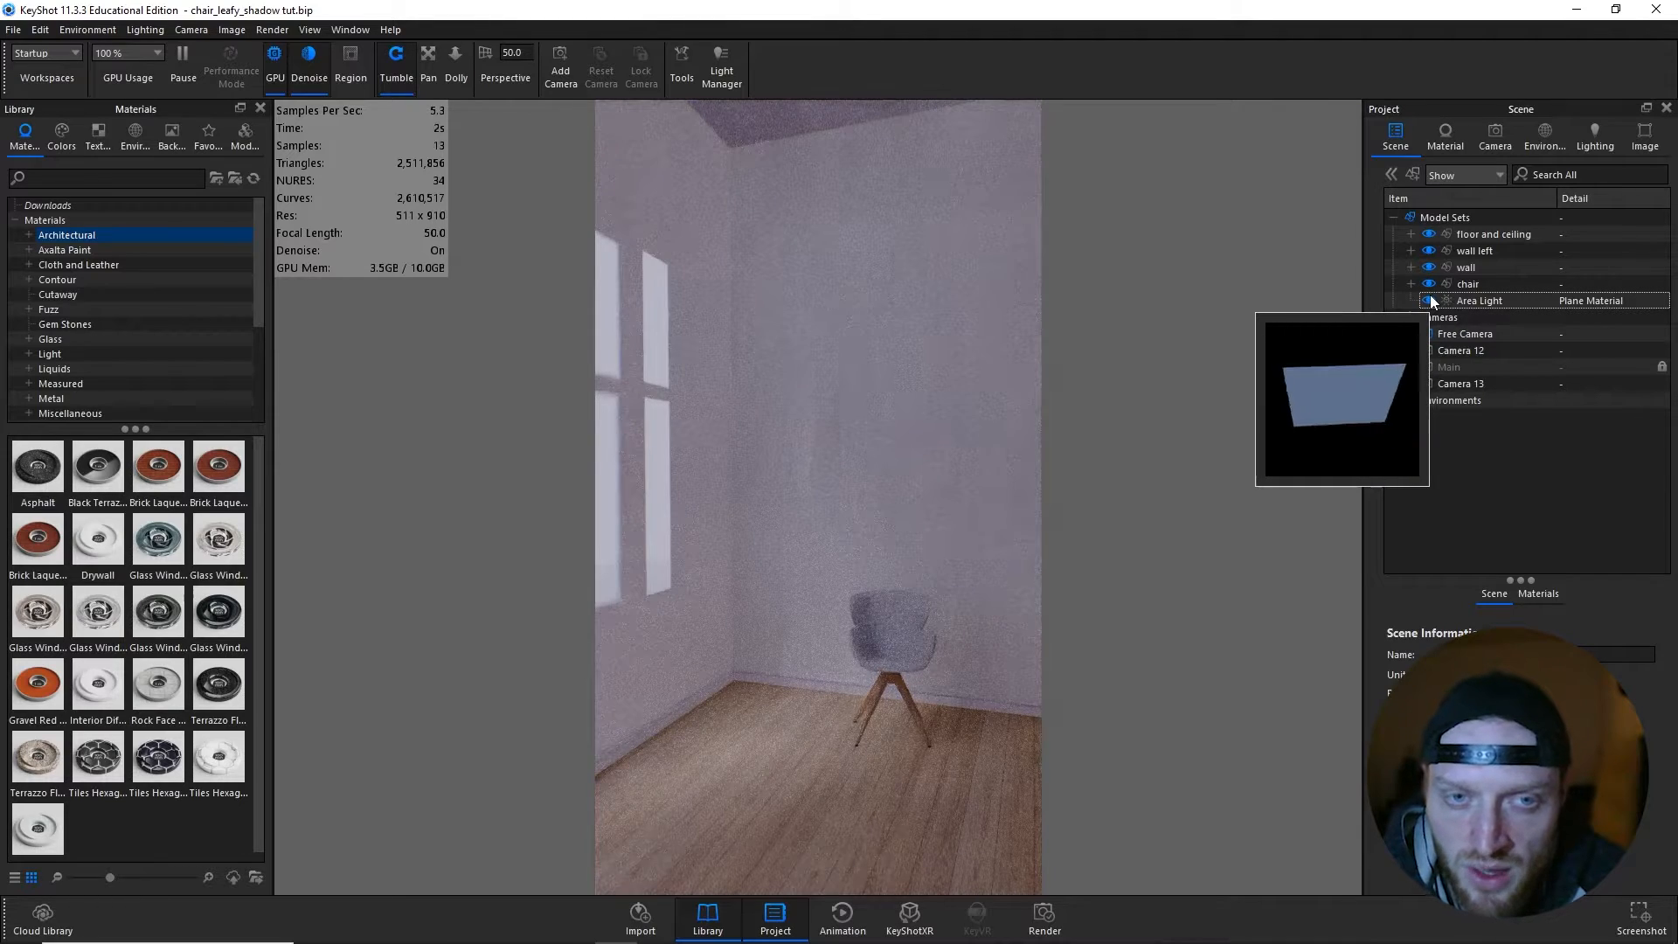
left_click(1430, 301)
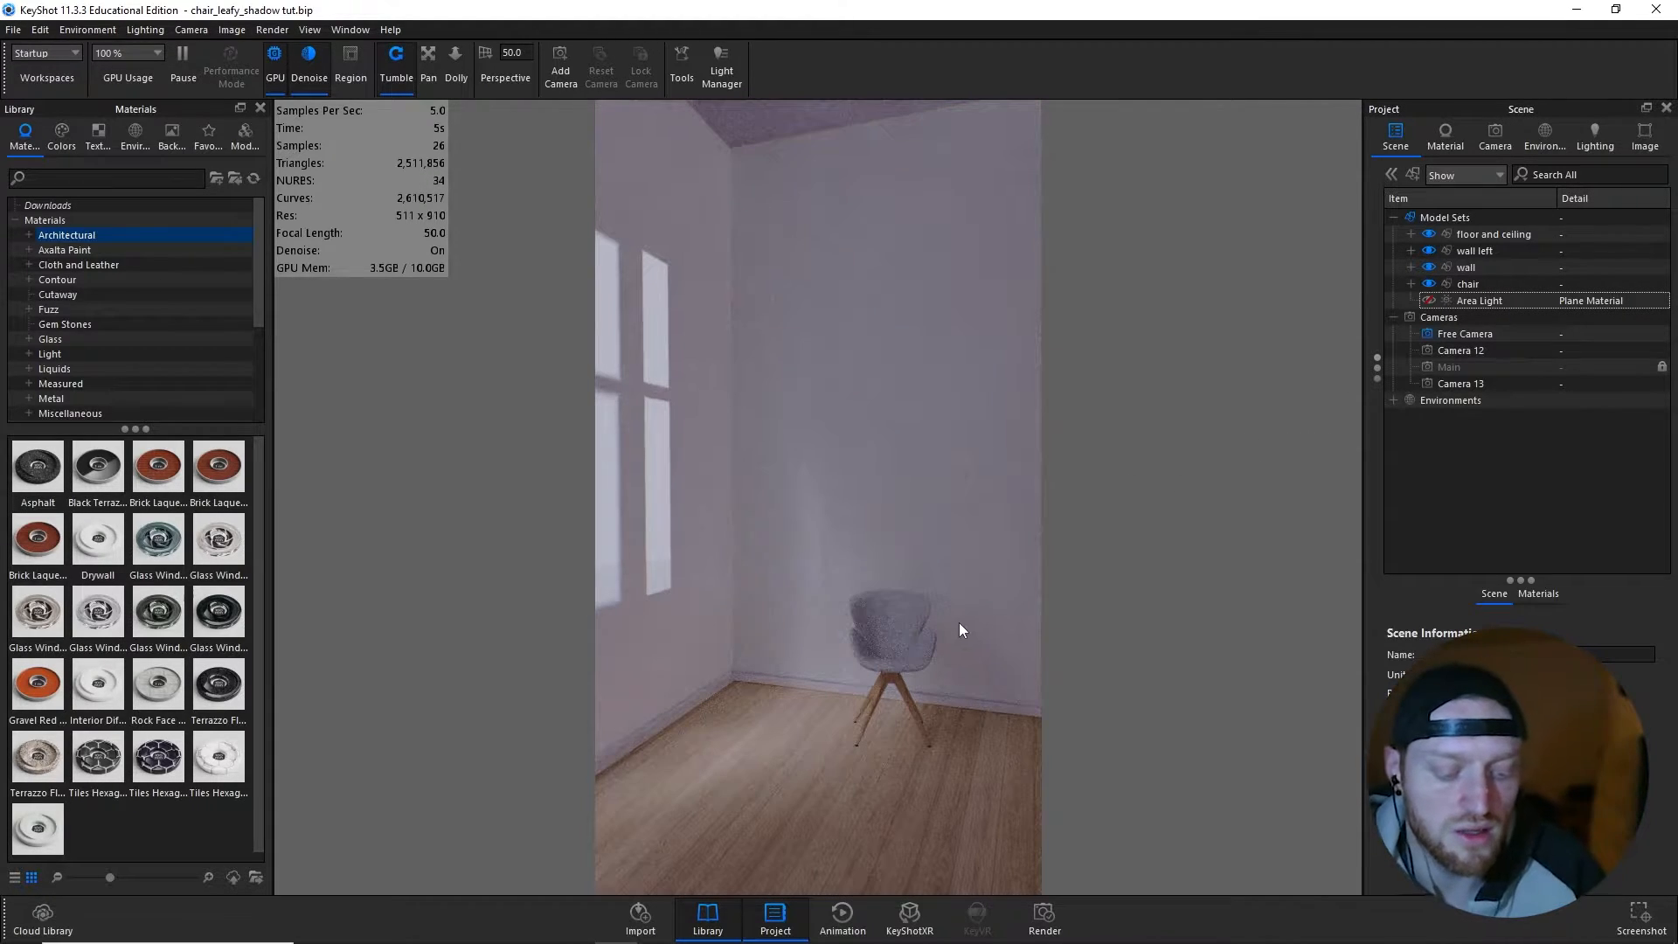
scroll(961, 654, "up", 2)
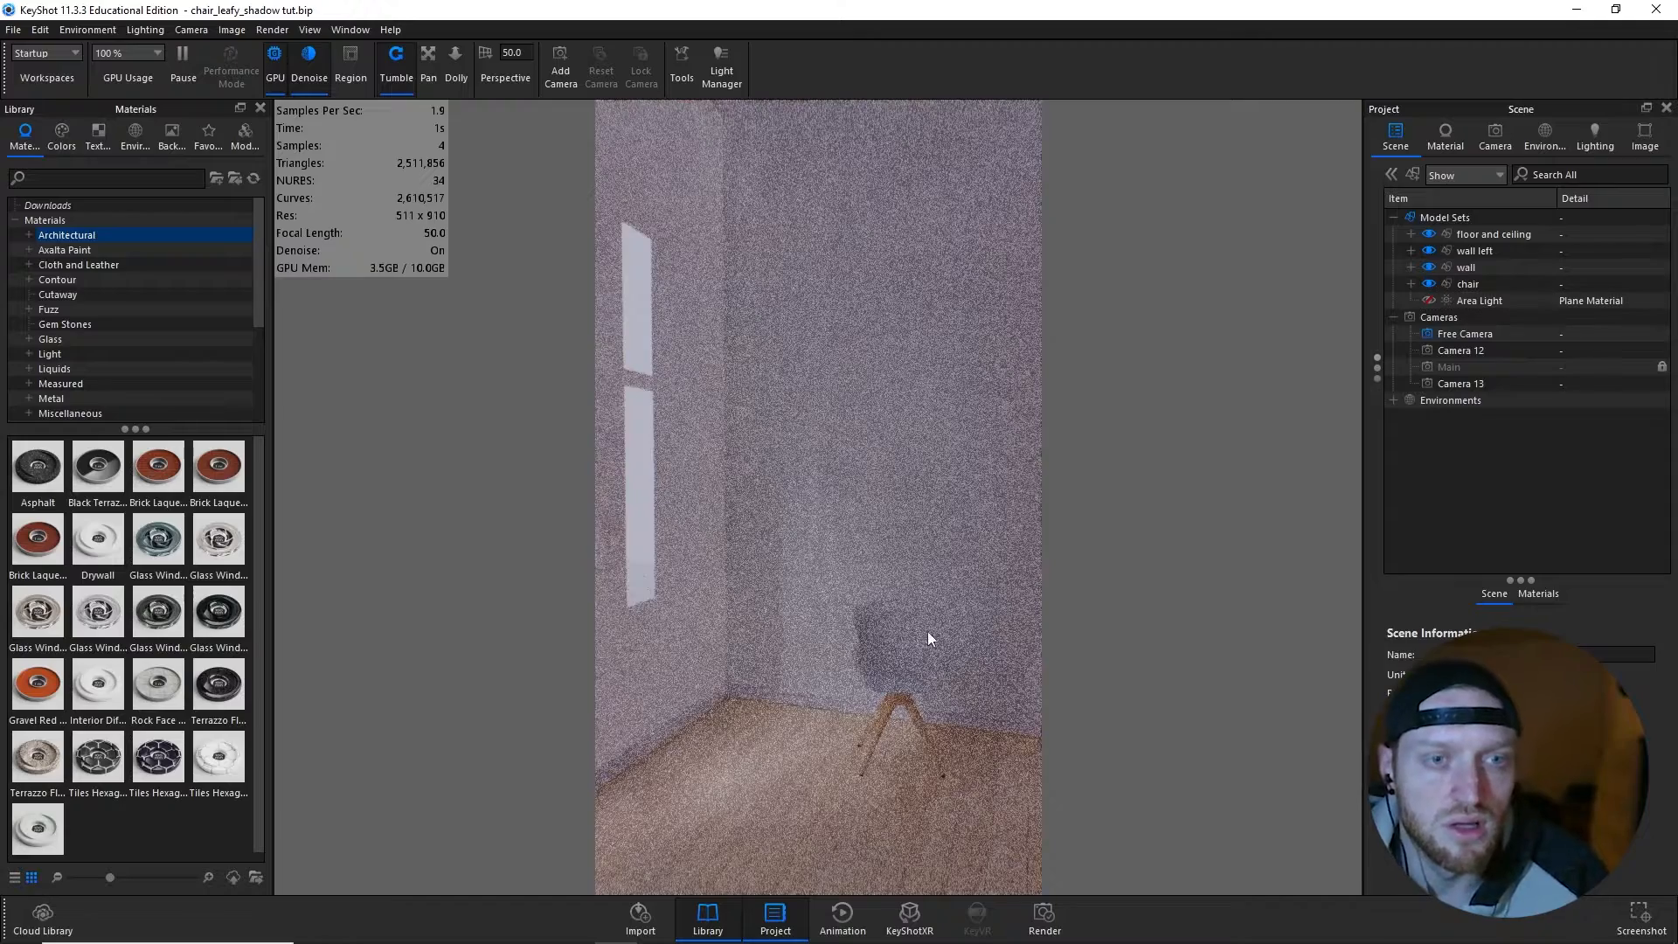
scroll(836, 606, "up", 3)
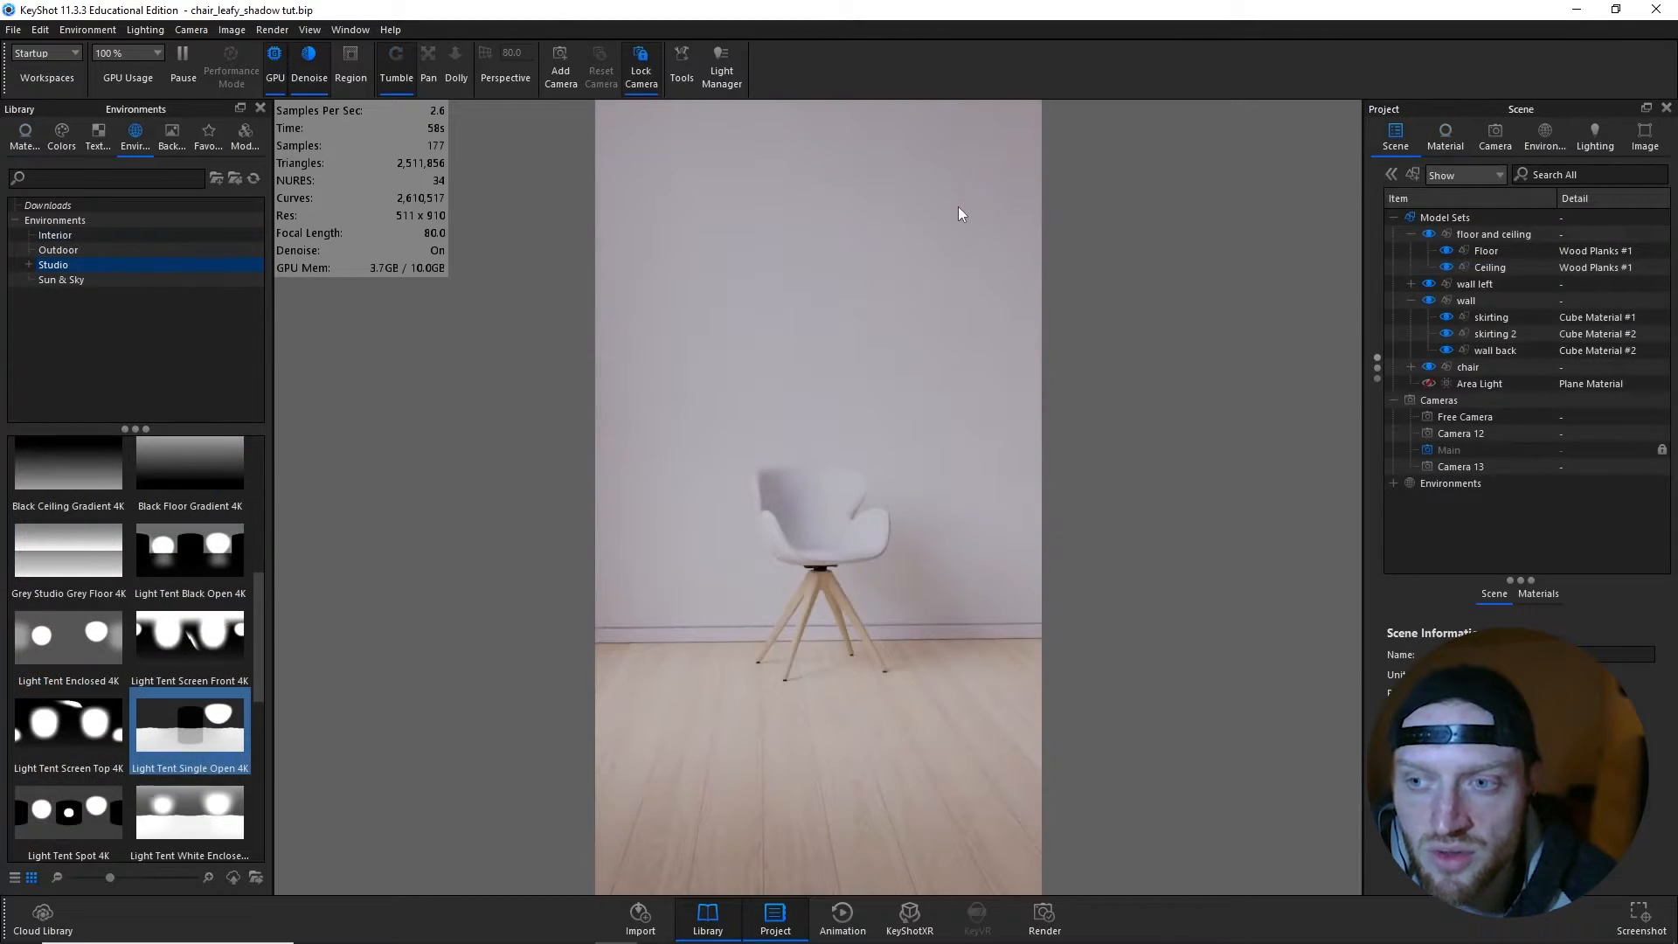
- Add the tree shadow image as a texture label on the back wall's Cube Material #2
double_click(959, 214)
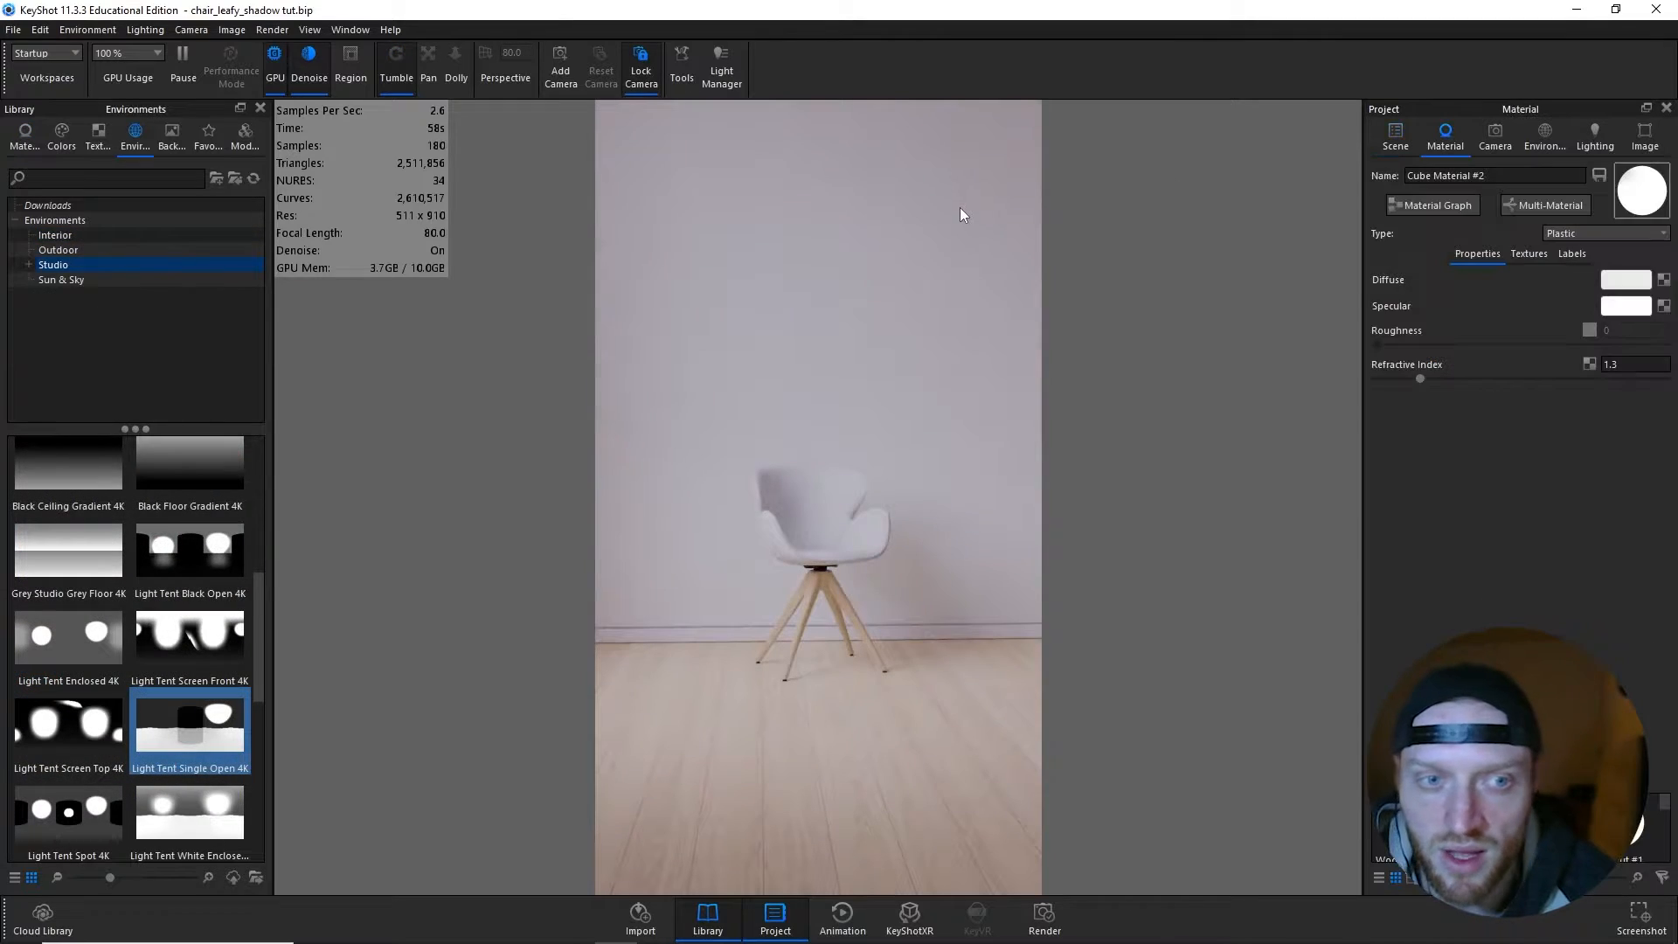
left_click(1568, 255)
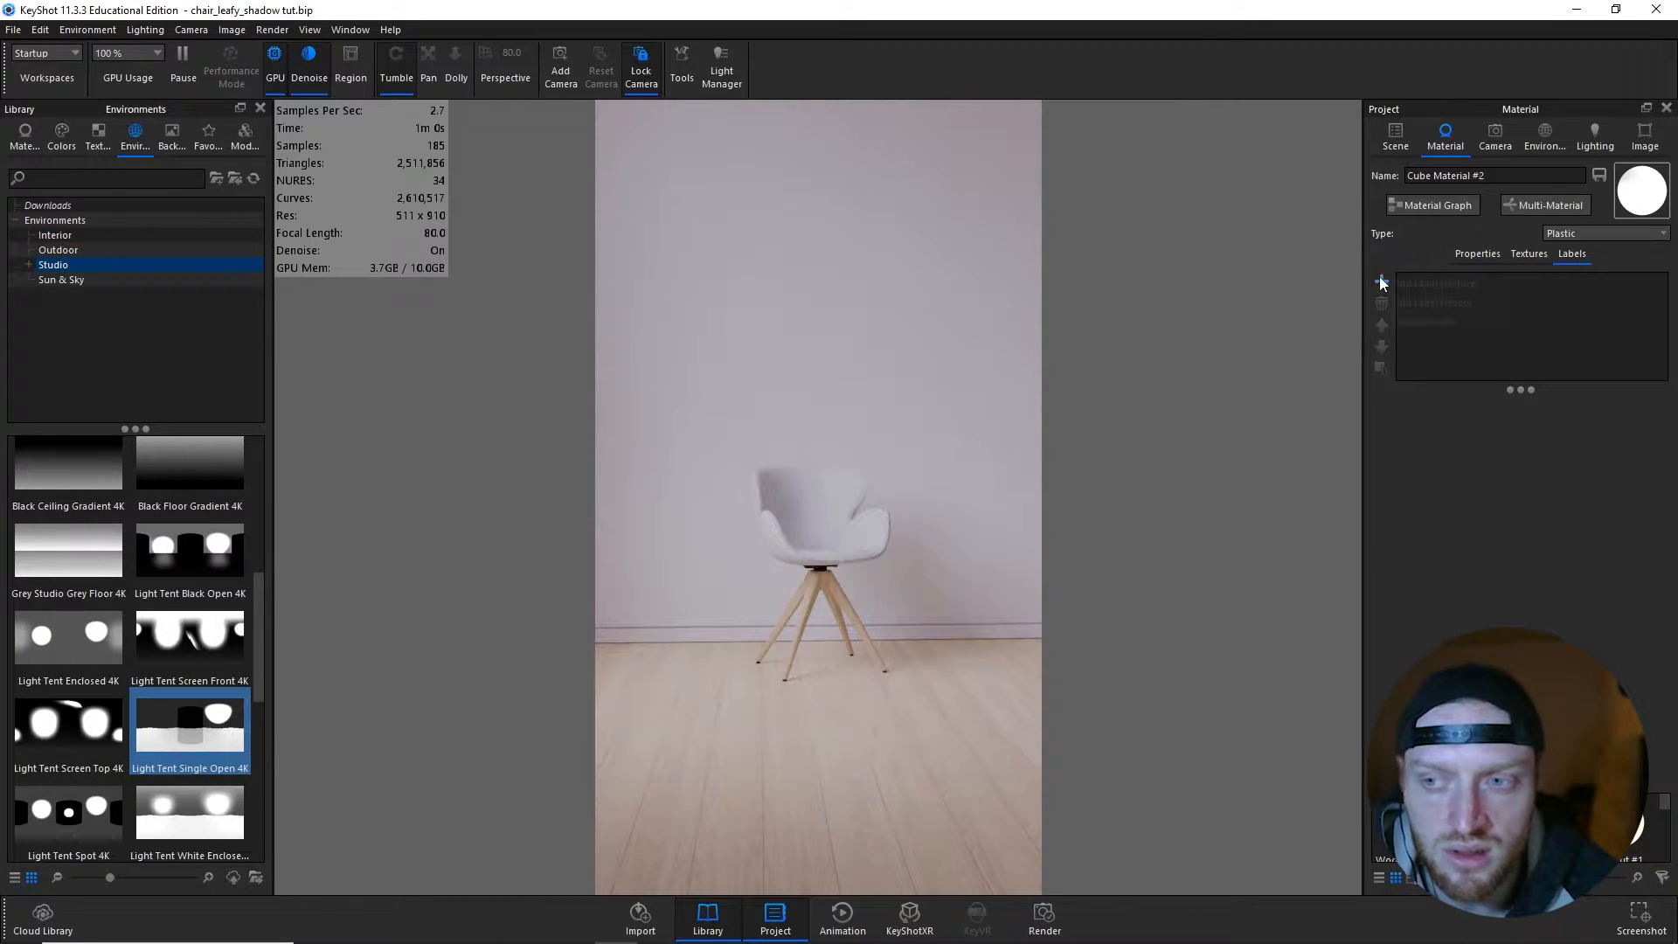
left_click(1416, 283)
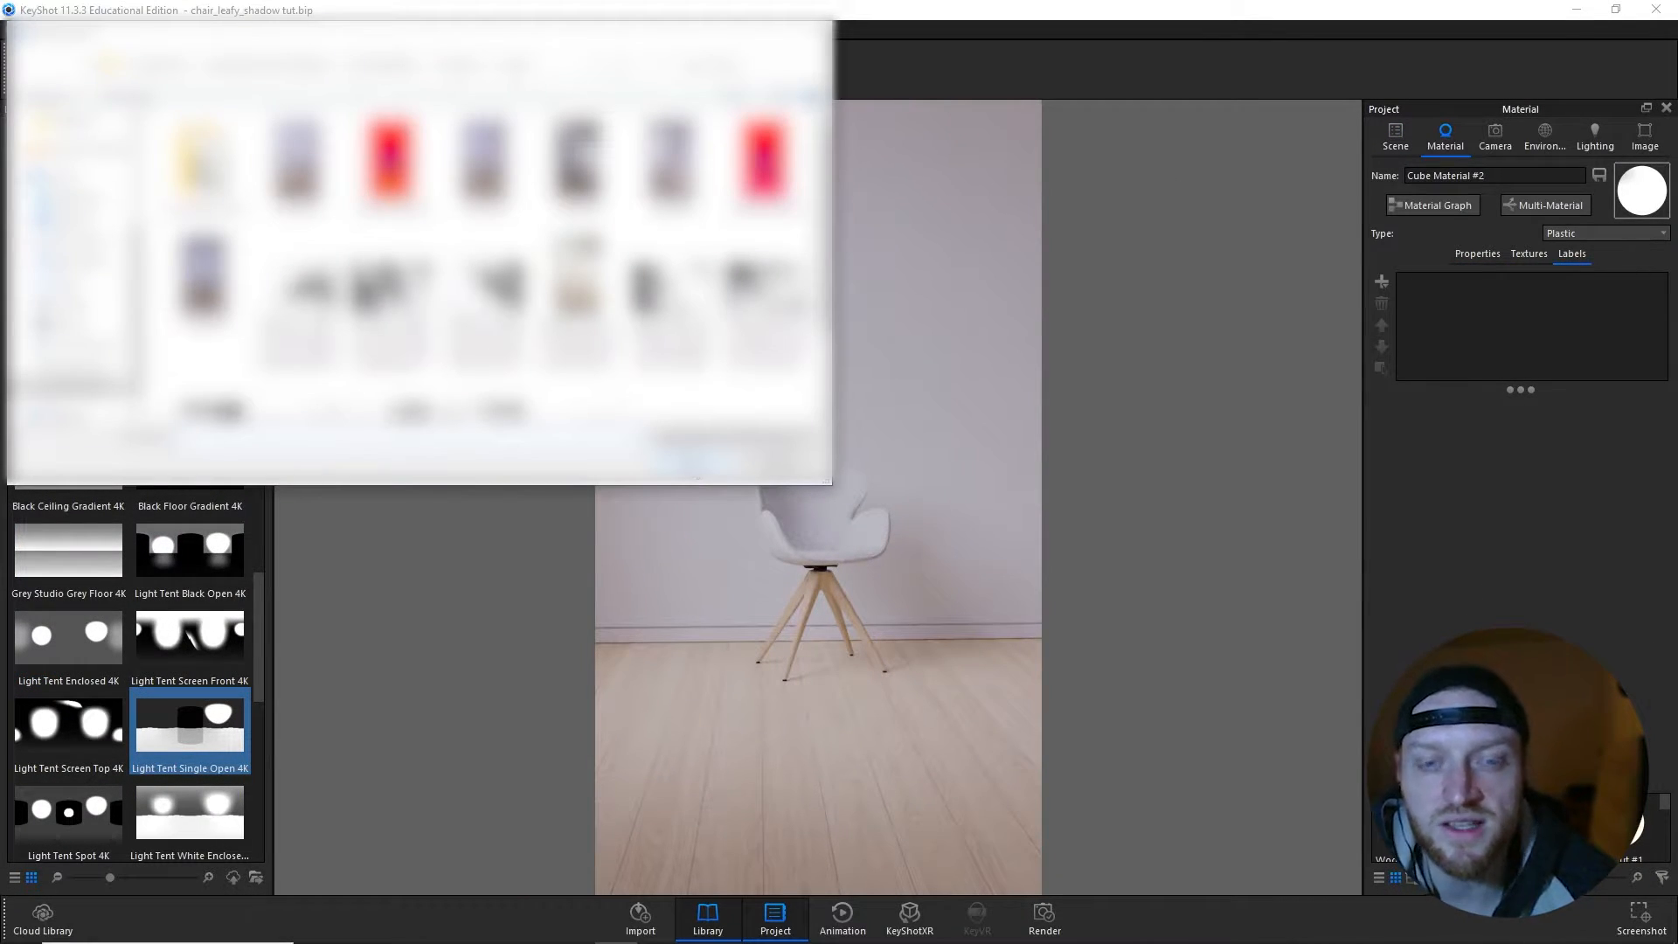
left_click(302, 301)
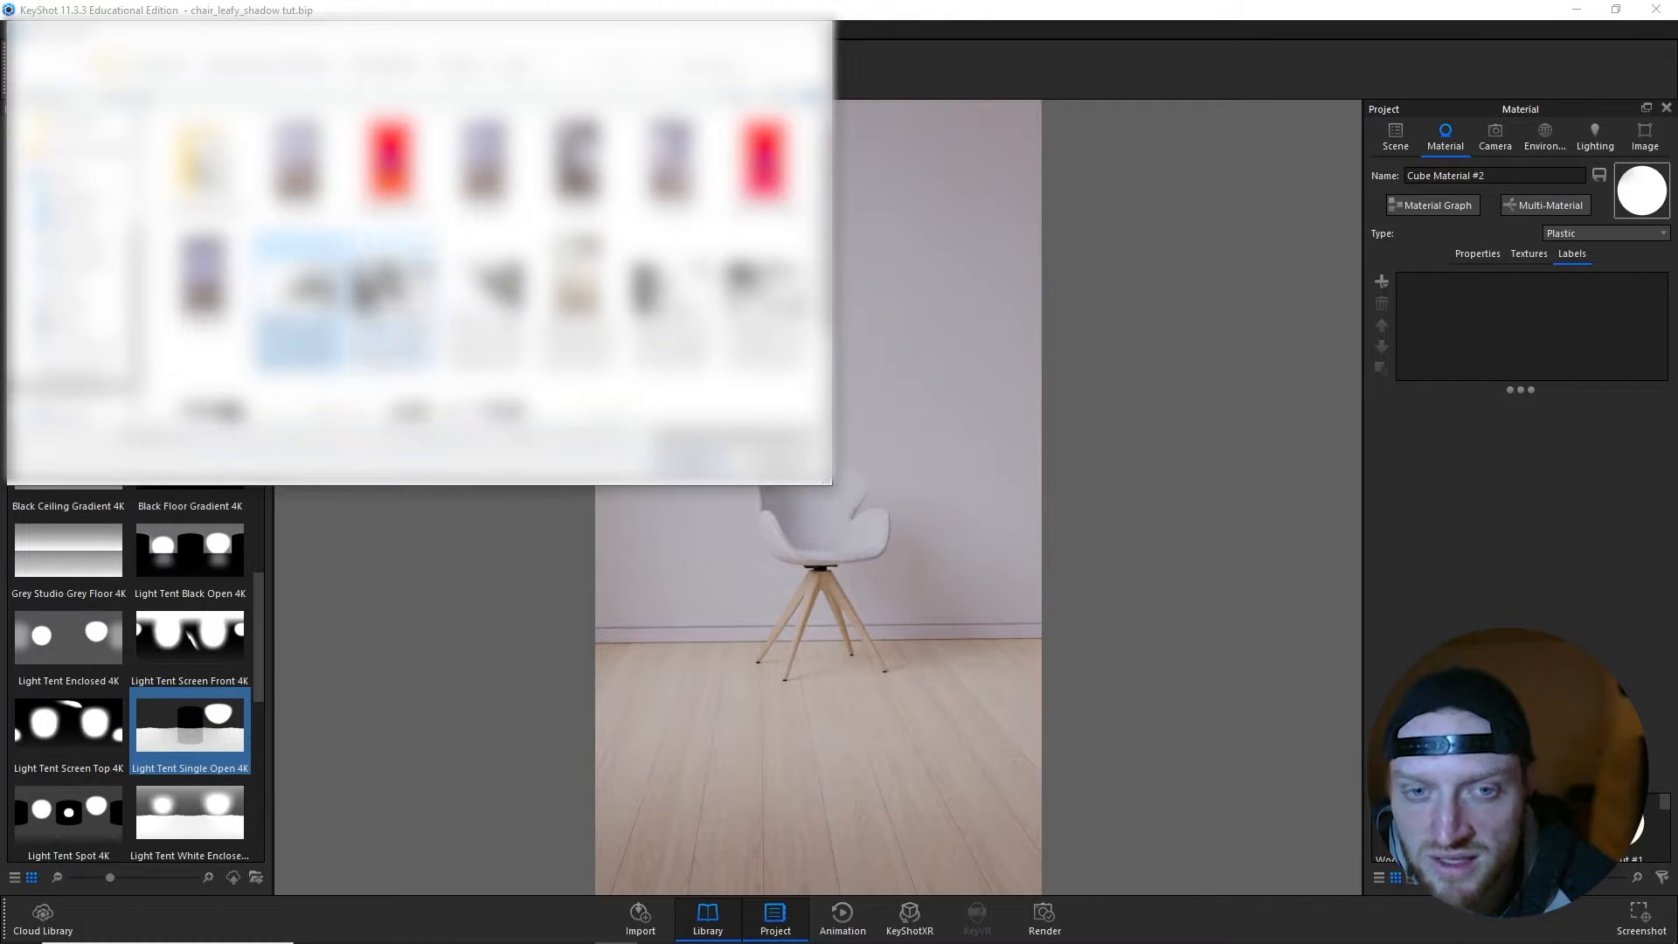
scroll(498, 271, "down", 1)
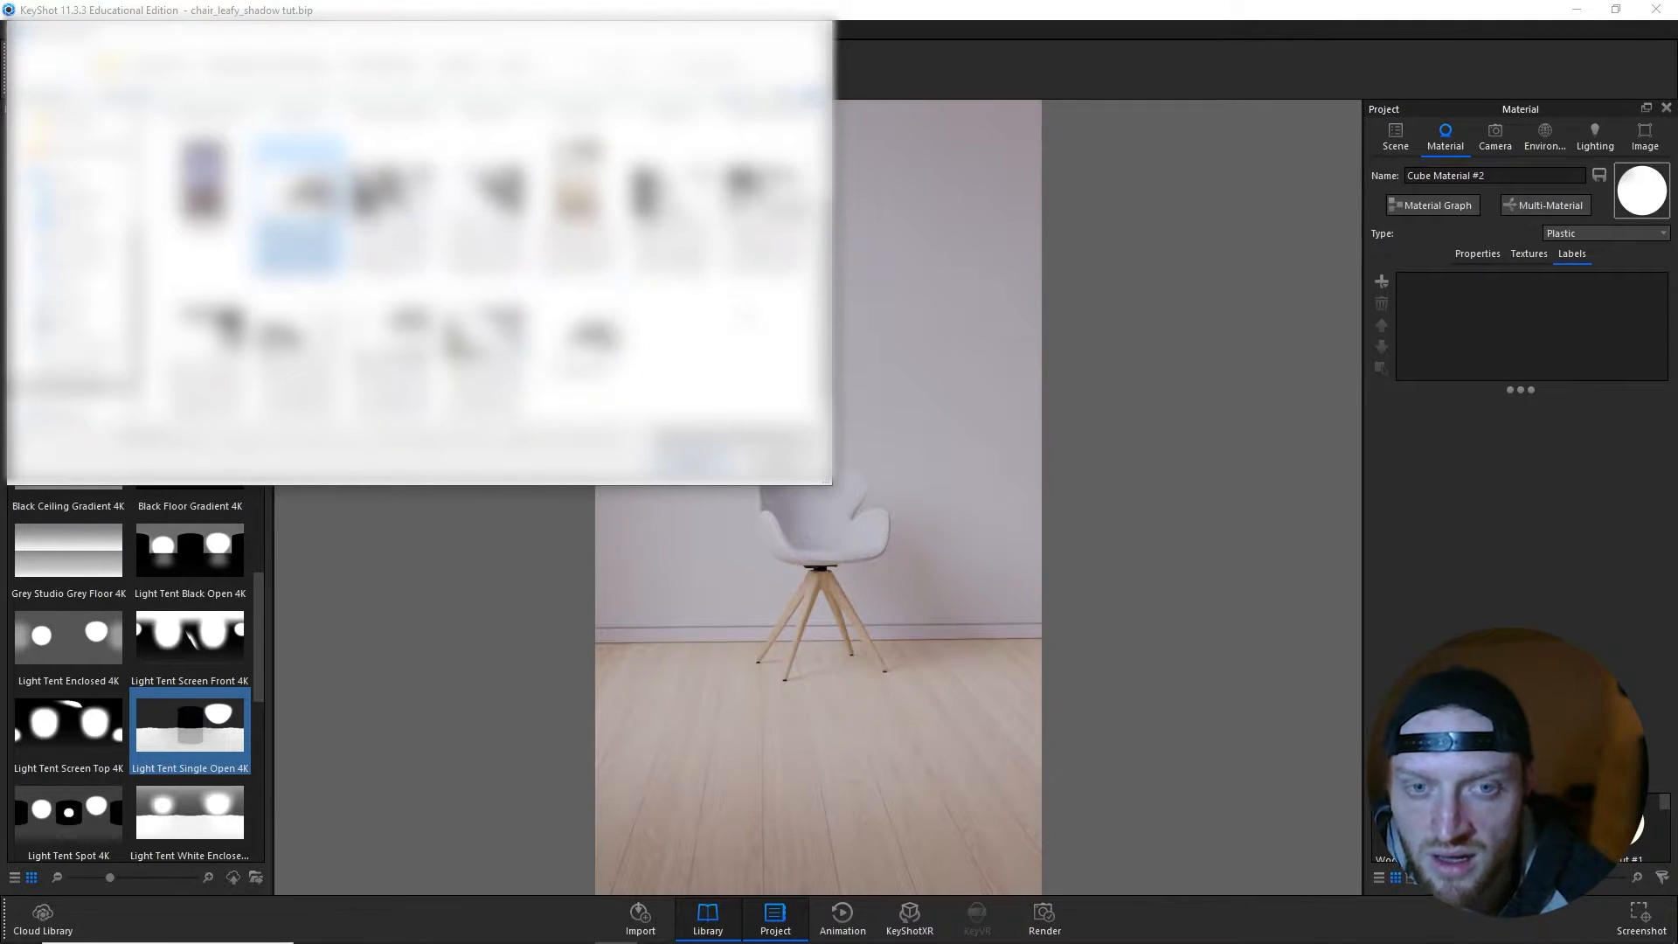
left_click(692, 449)
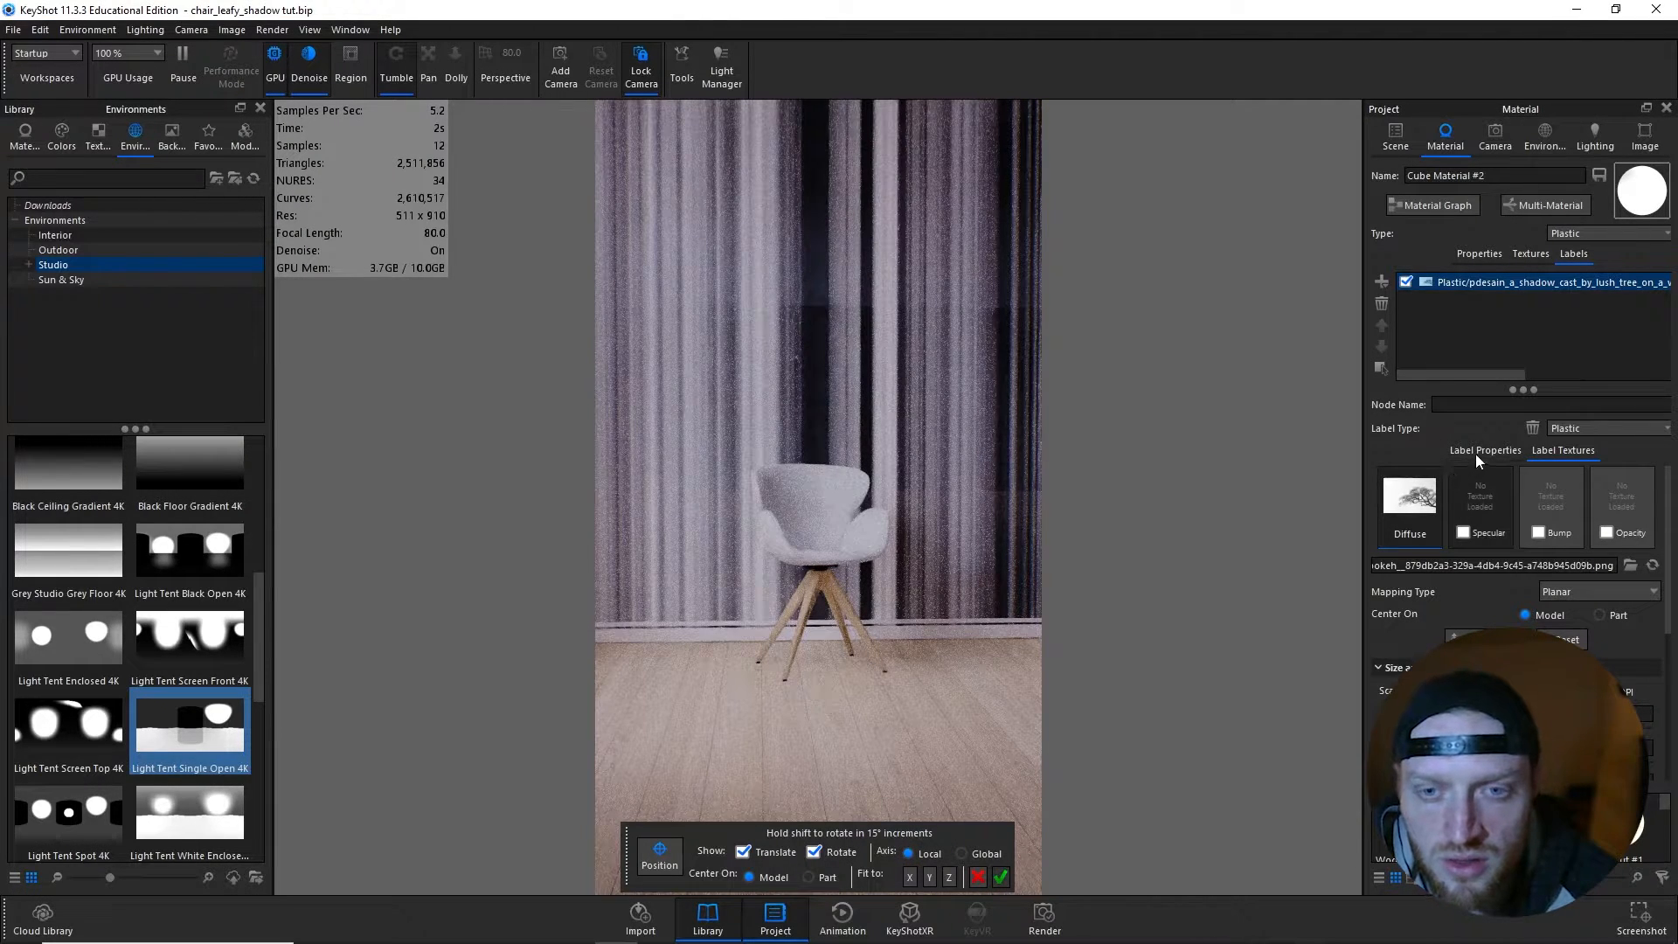
- In the Material Graph, tidy the node layout and reroute the tree texture map from the label Plastic's Diffuse to its Opacity input
left_click(1427, 207)
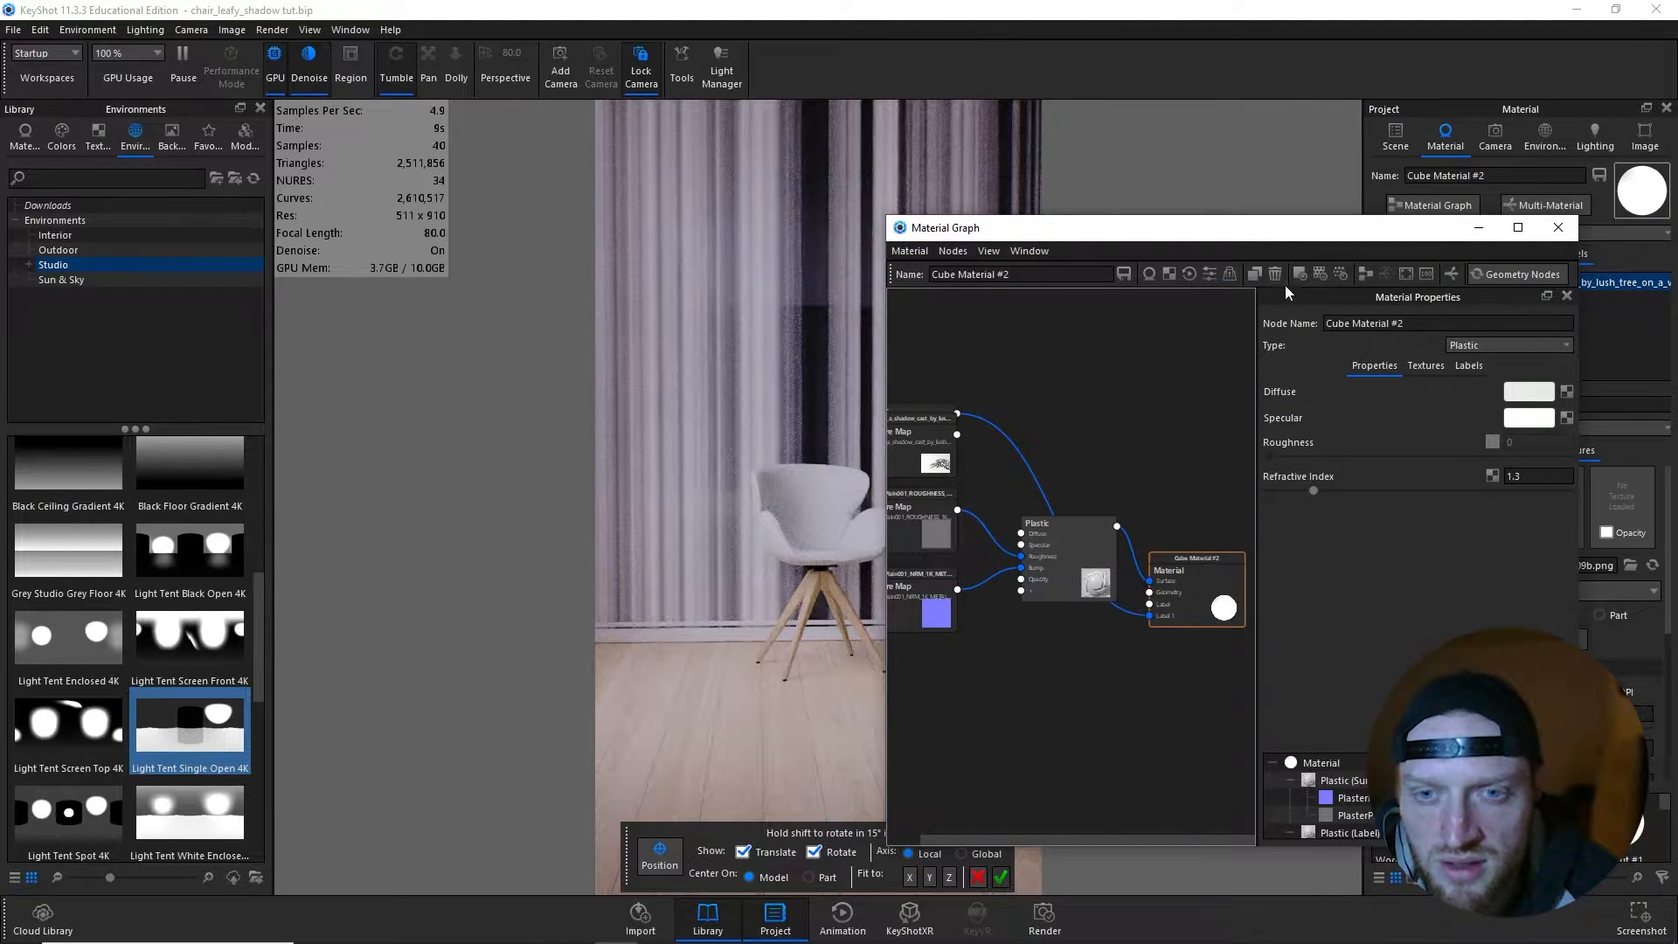
left_click(1361, 275)
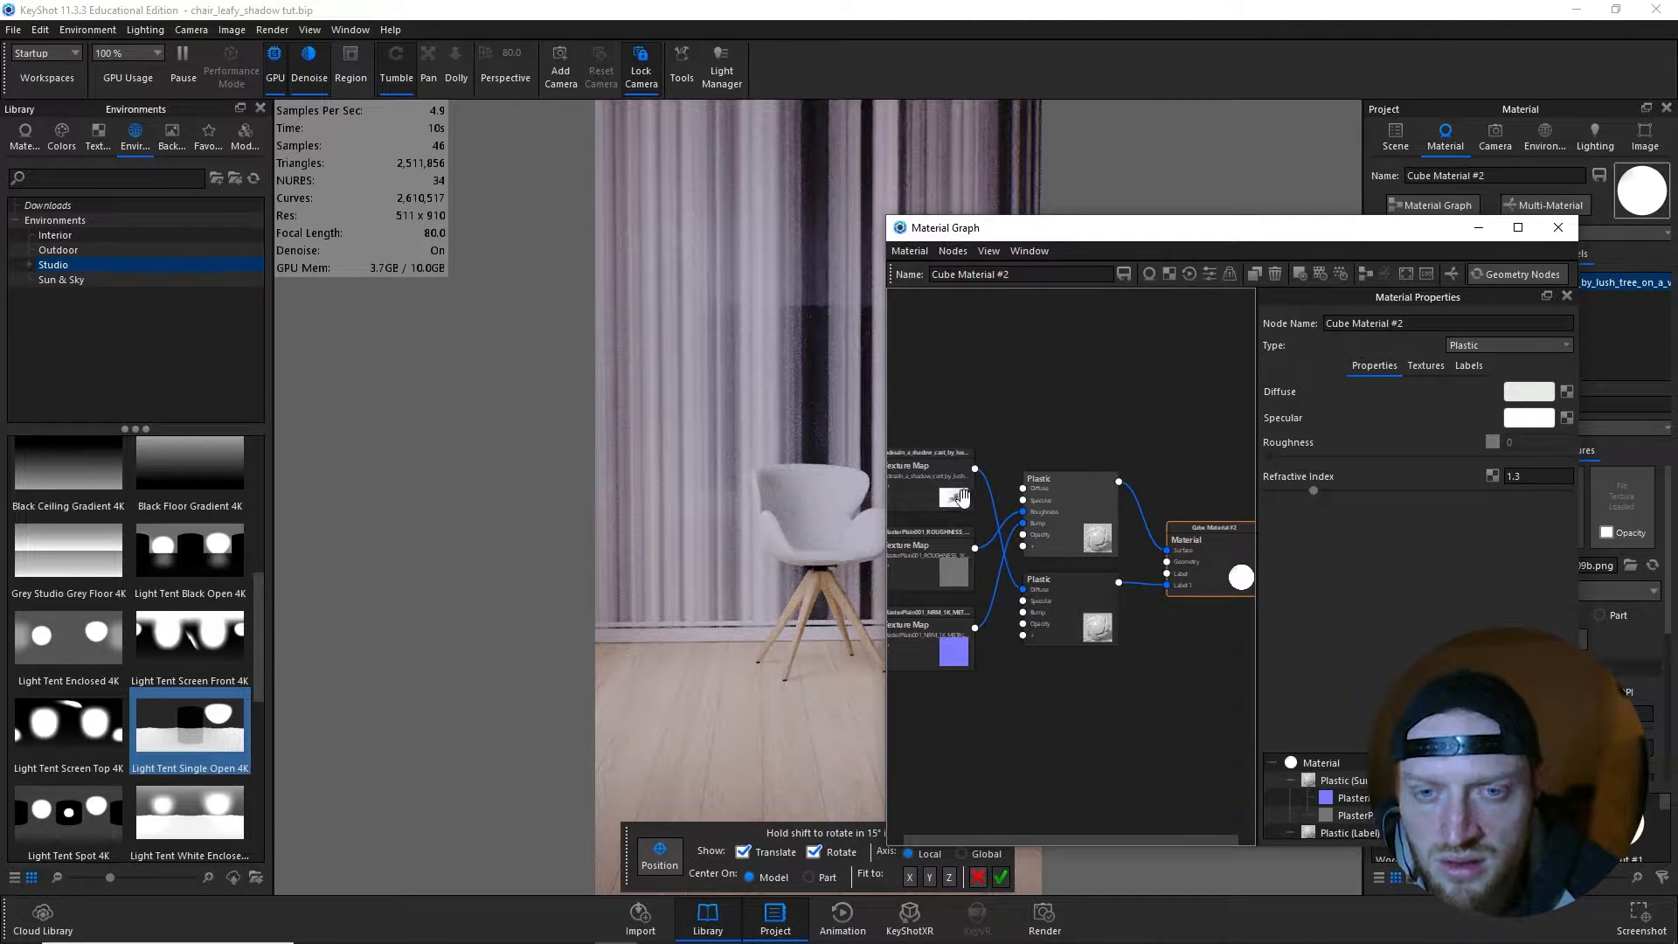
left_click_drag(945, 495, 1024, 624)
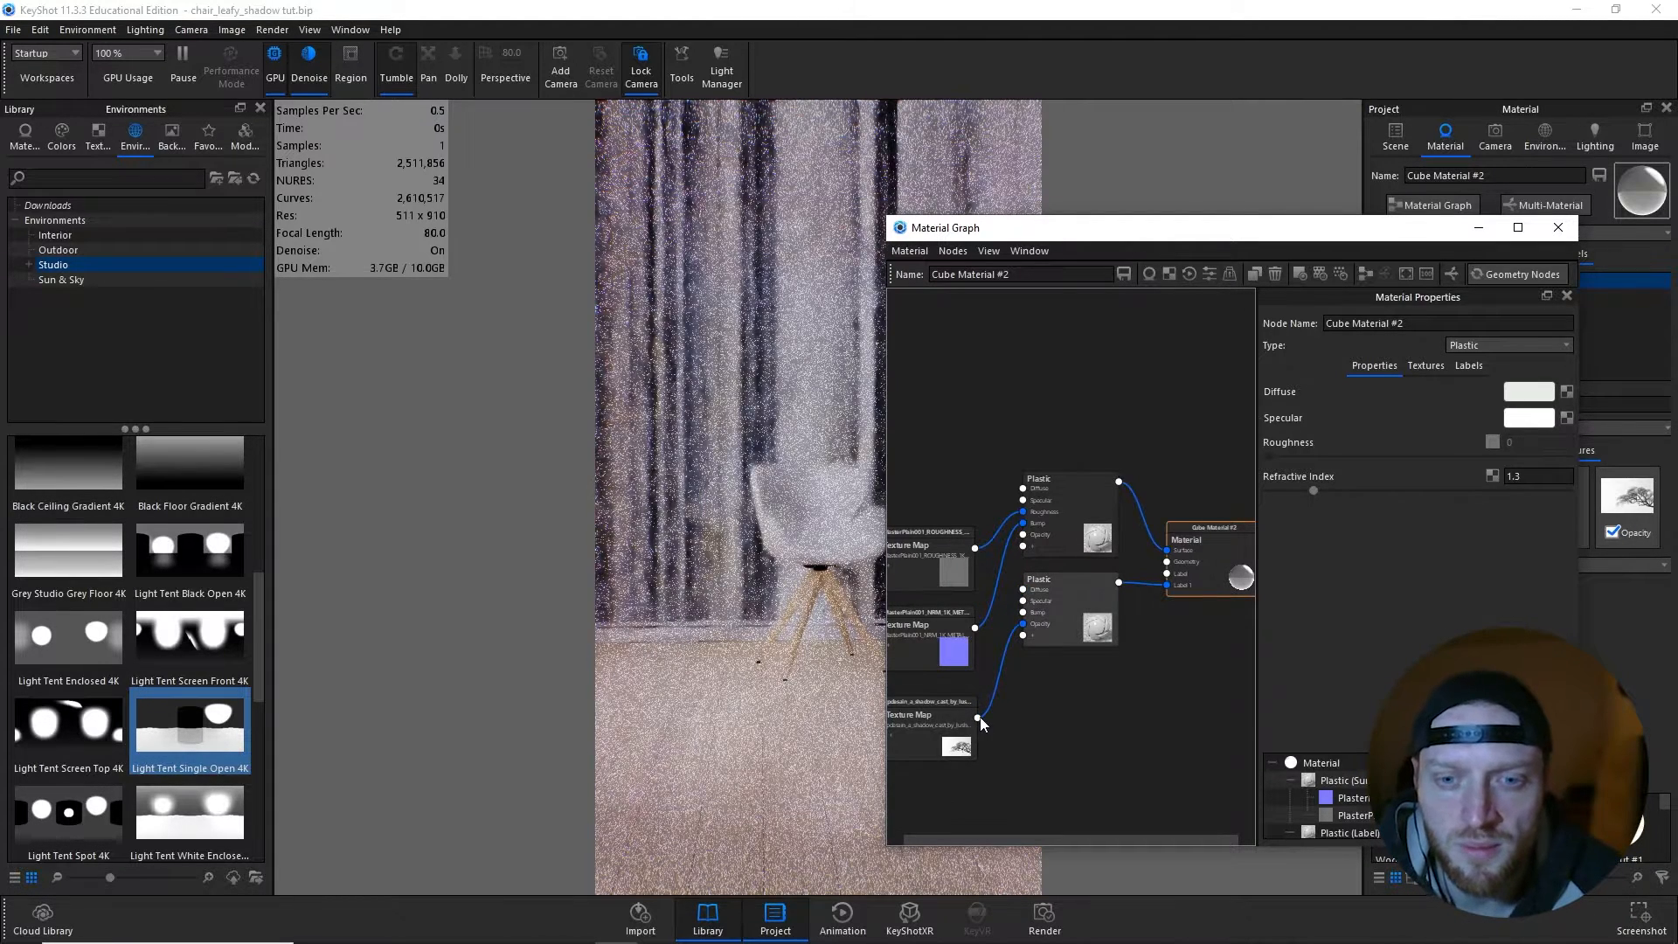
- Place the tree opacity texture on the back wall above the chair and reduce its width to 695 cm
left_click(935, 729)
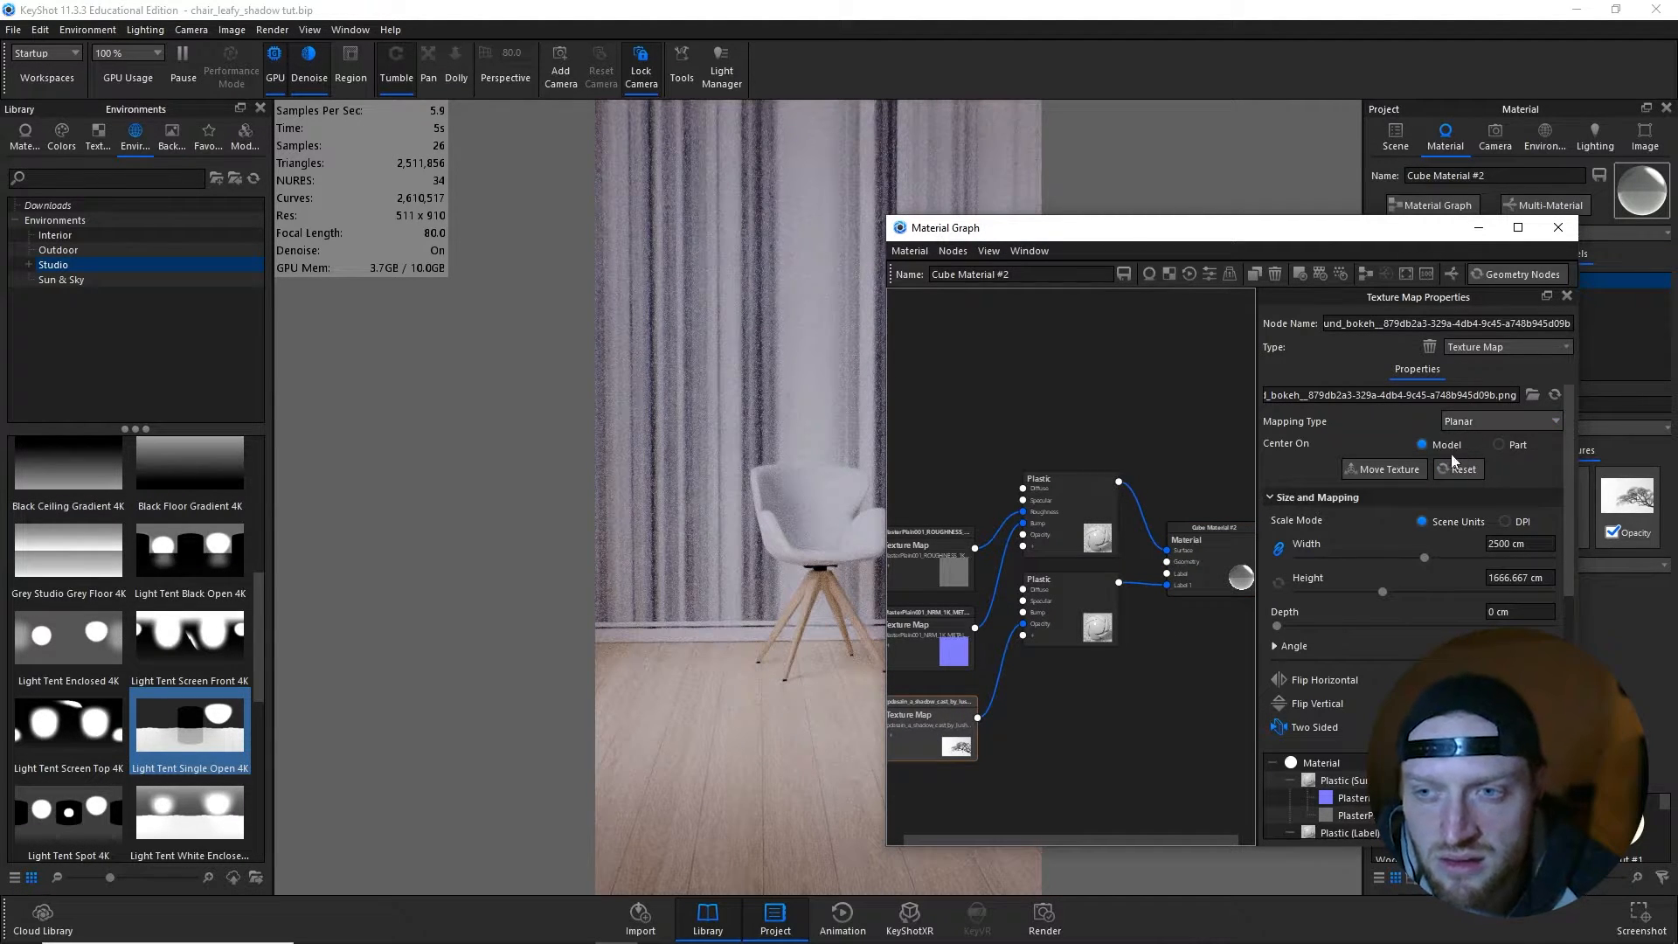
left_click(1377, 468)
left_click(727, 395)
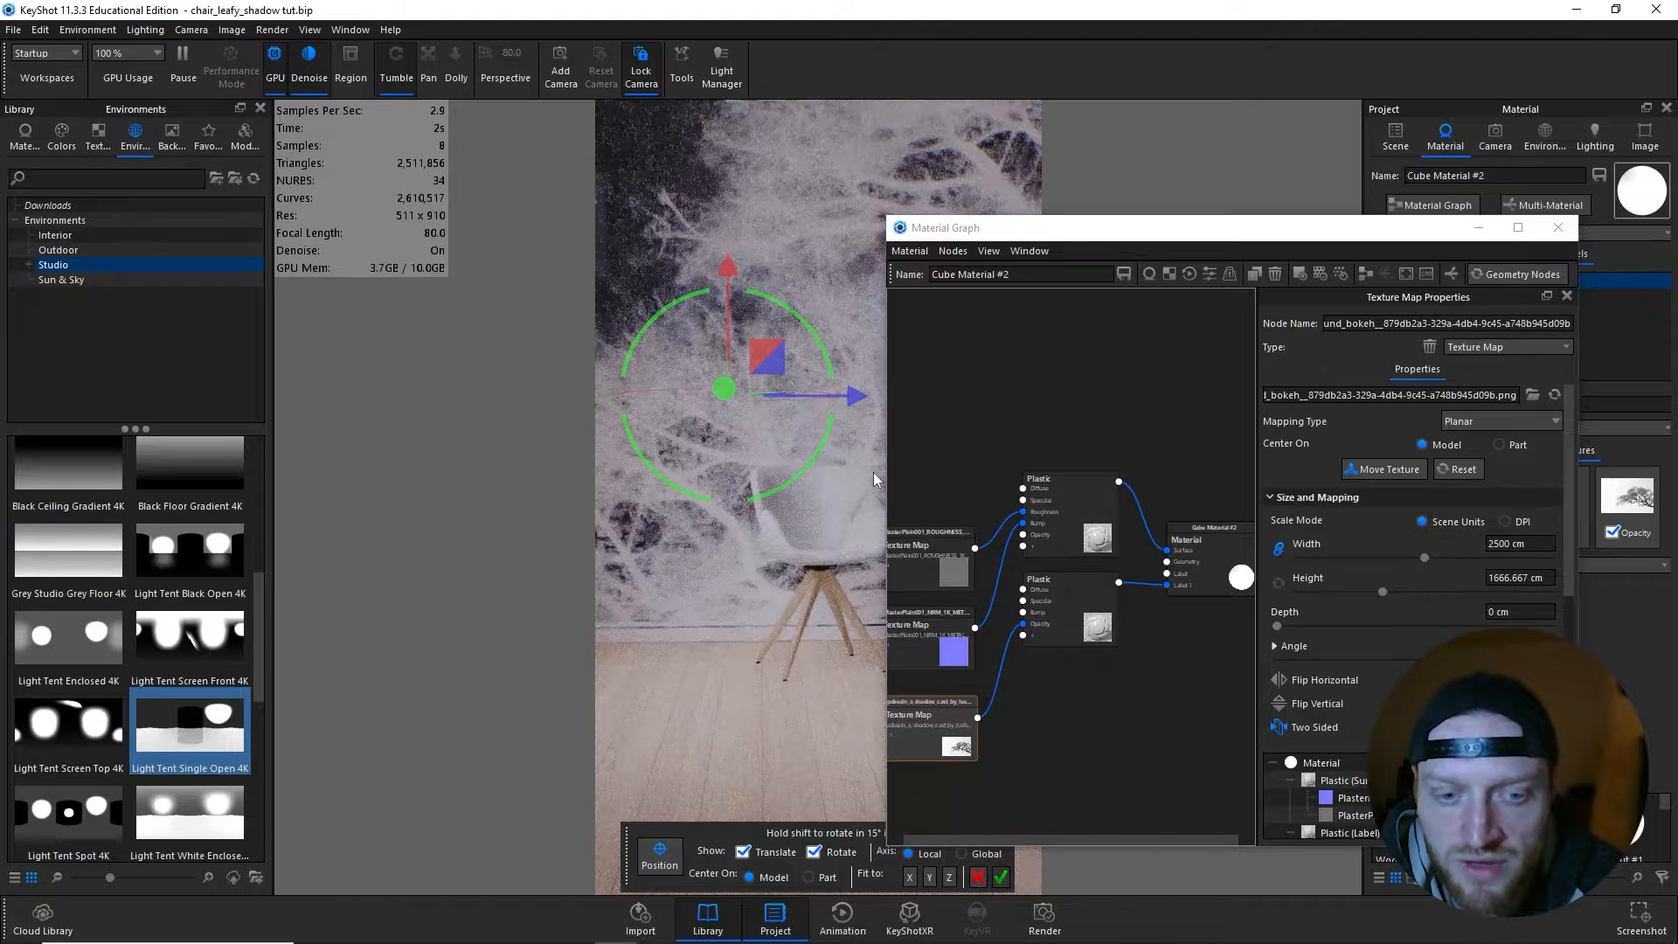
left_click_drag(1424, 557, 1332, 557)
left_click_drag(1085, 233, 1178, 214)
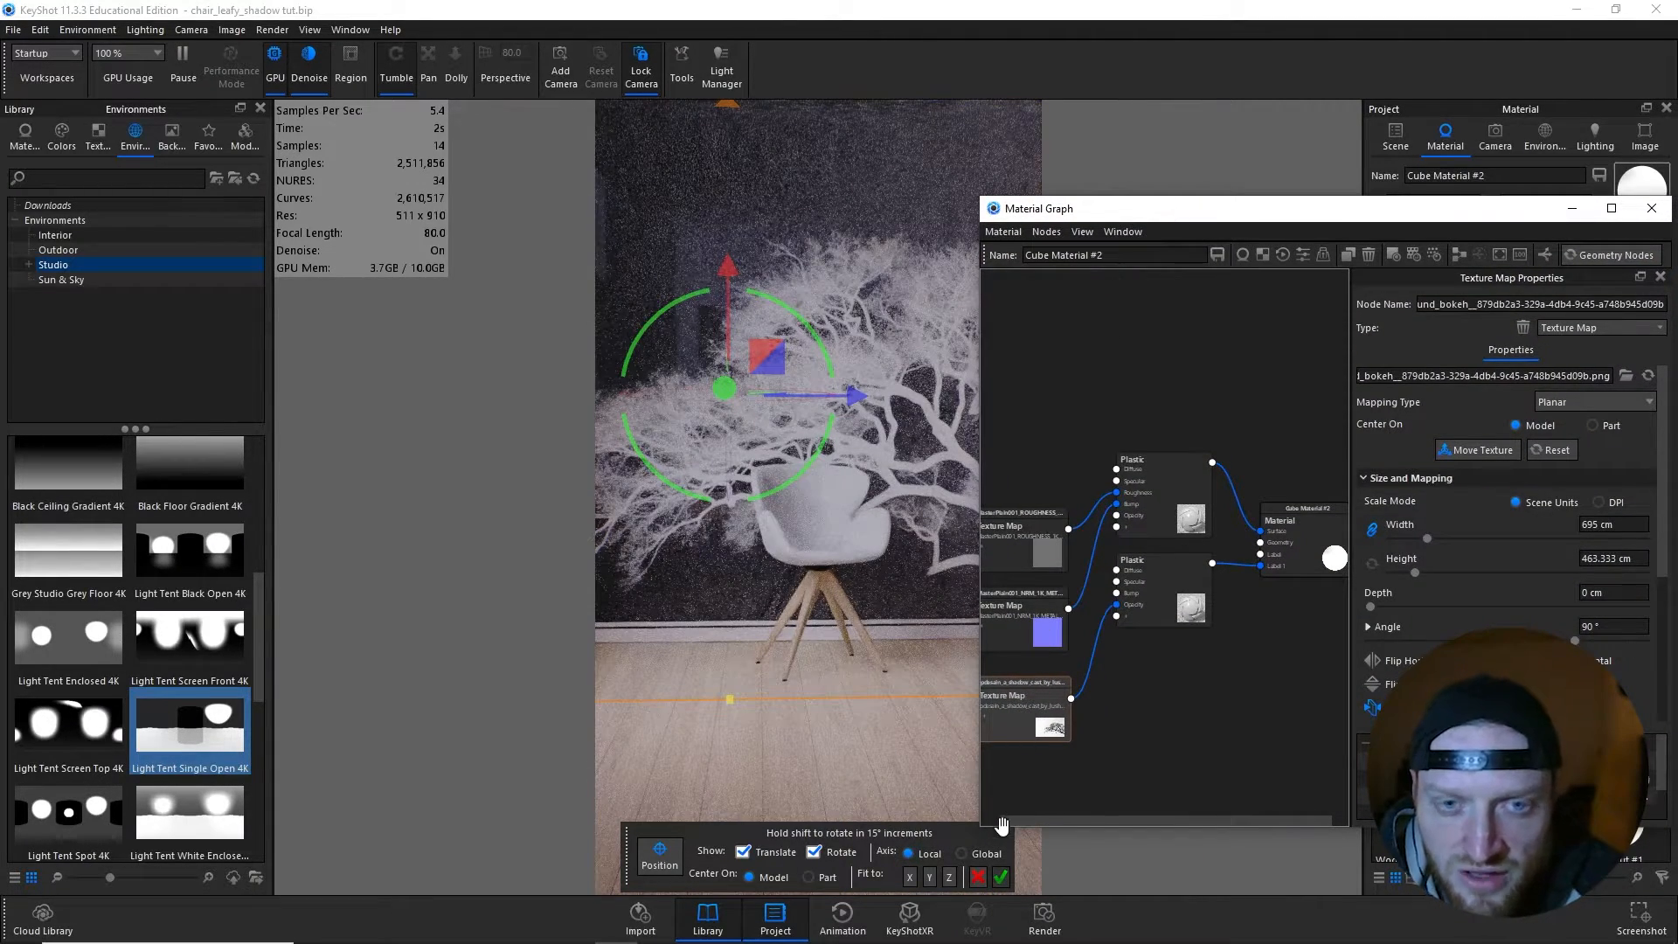
- Confirm the tree texture placement and insert a Color Invert utility between the tree texture map and the label Plastic's Opacity
left_click(1001, 876)
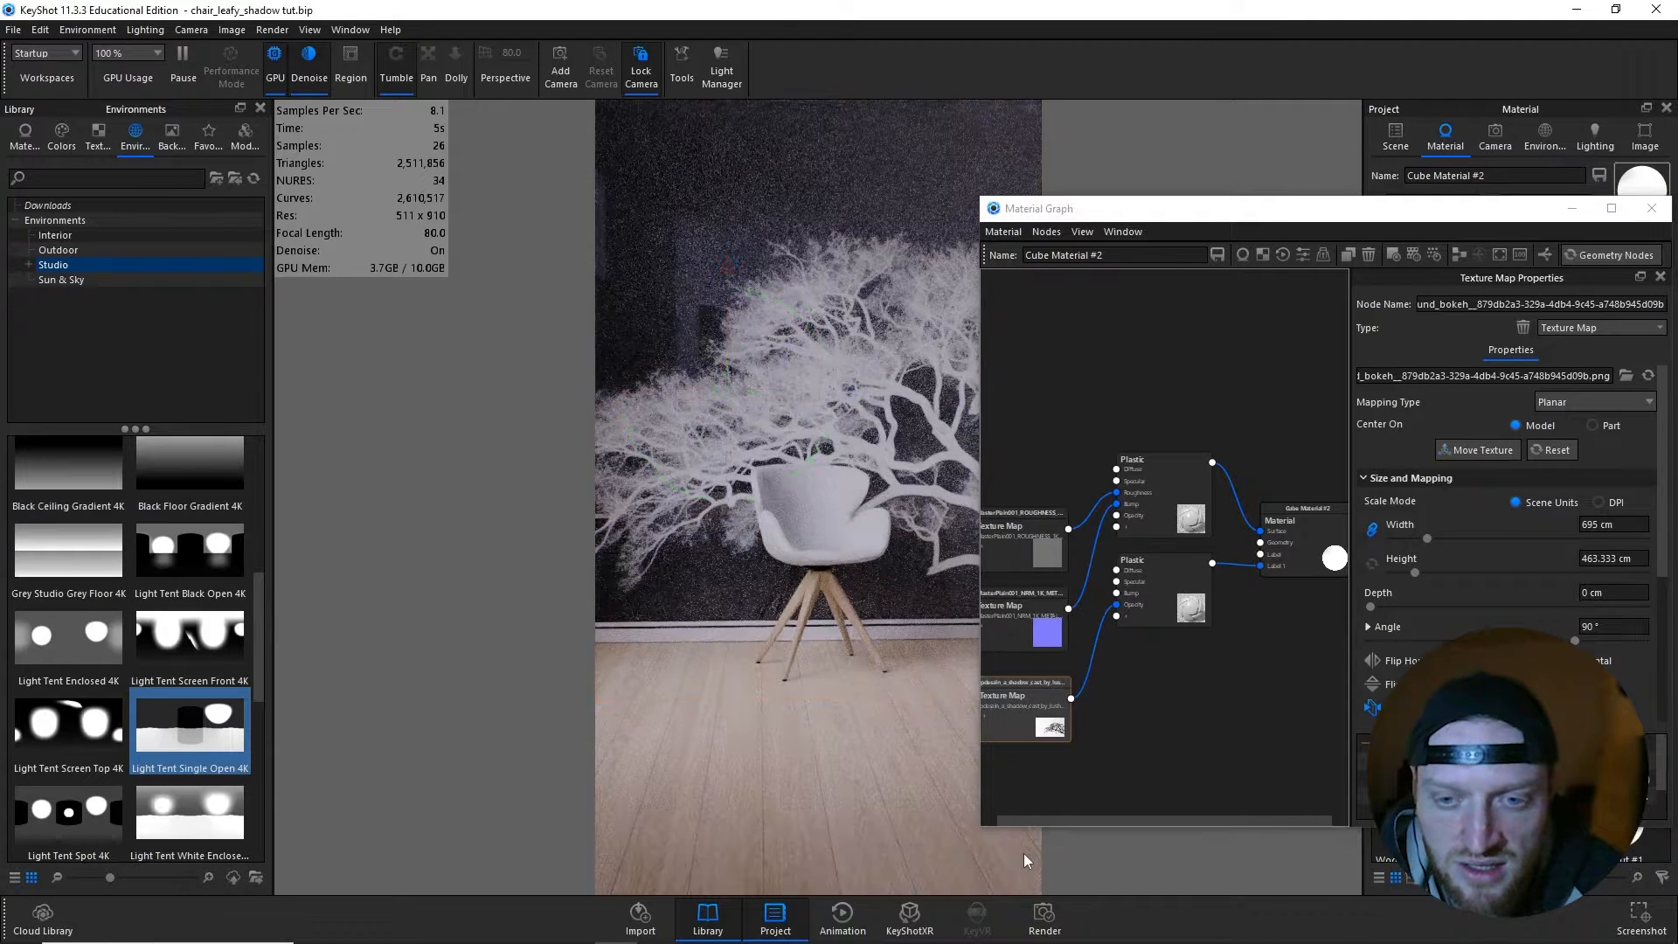
right_click(1095, 650)
mouse_move(1171, 706)
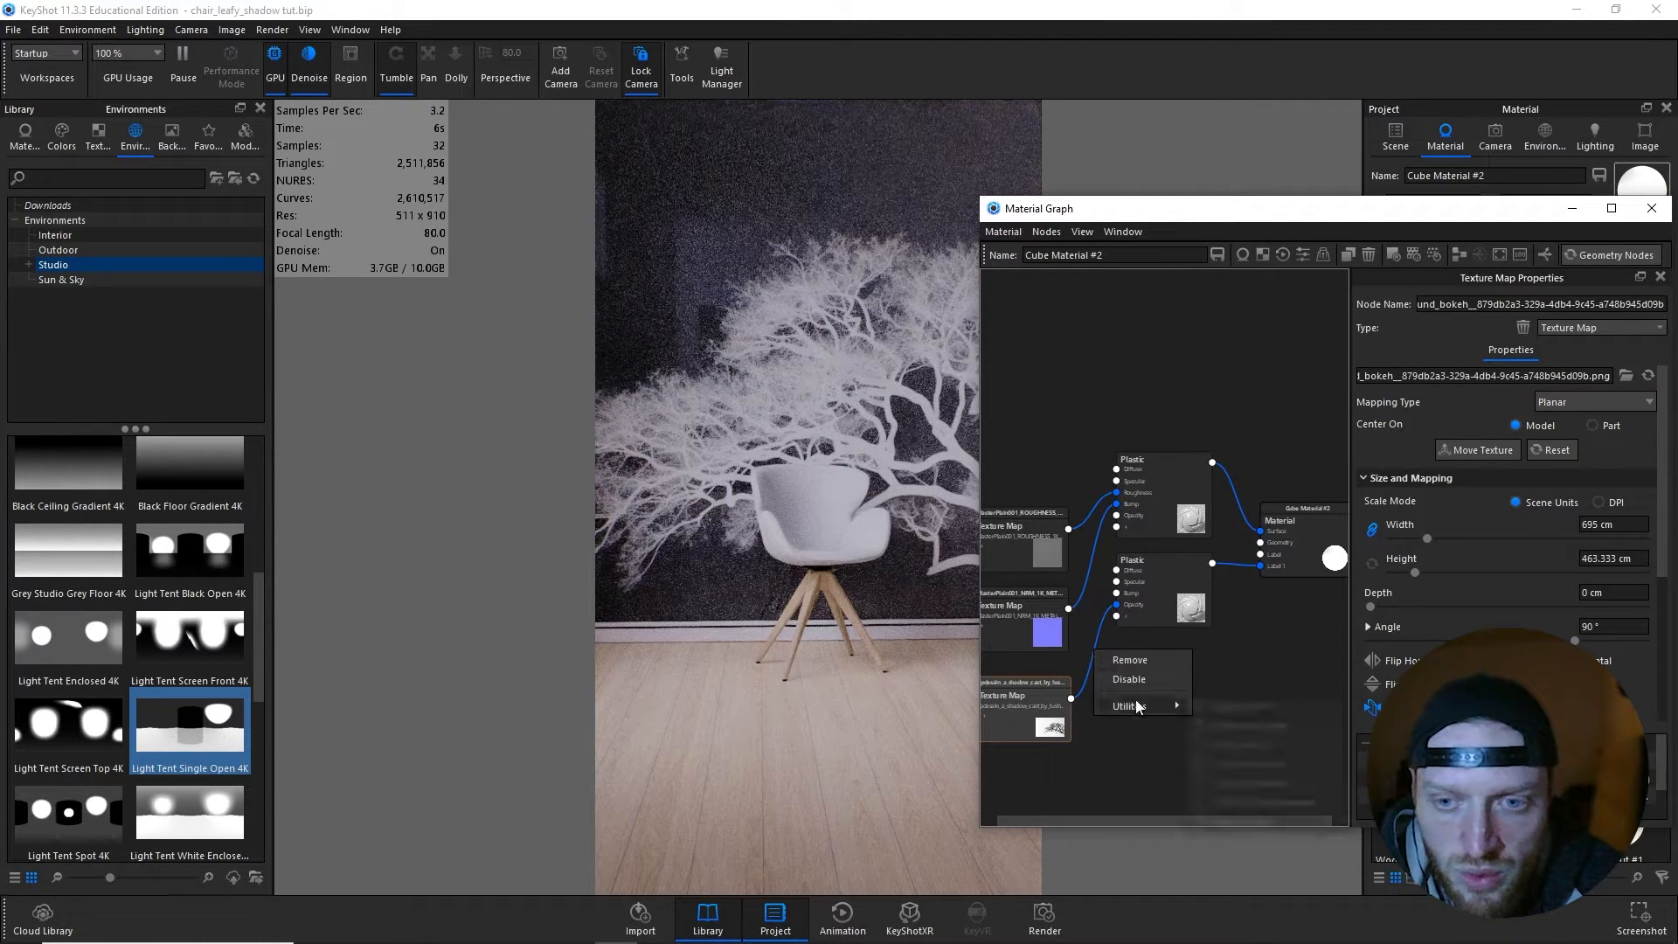
left_click(1229, 742)
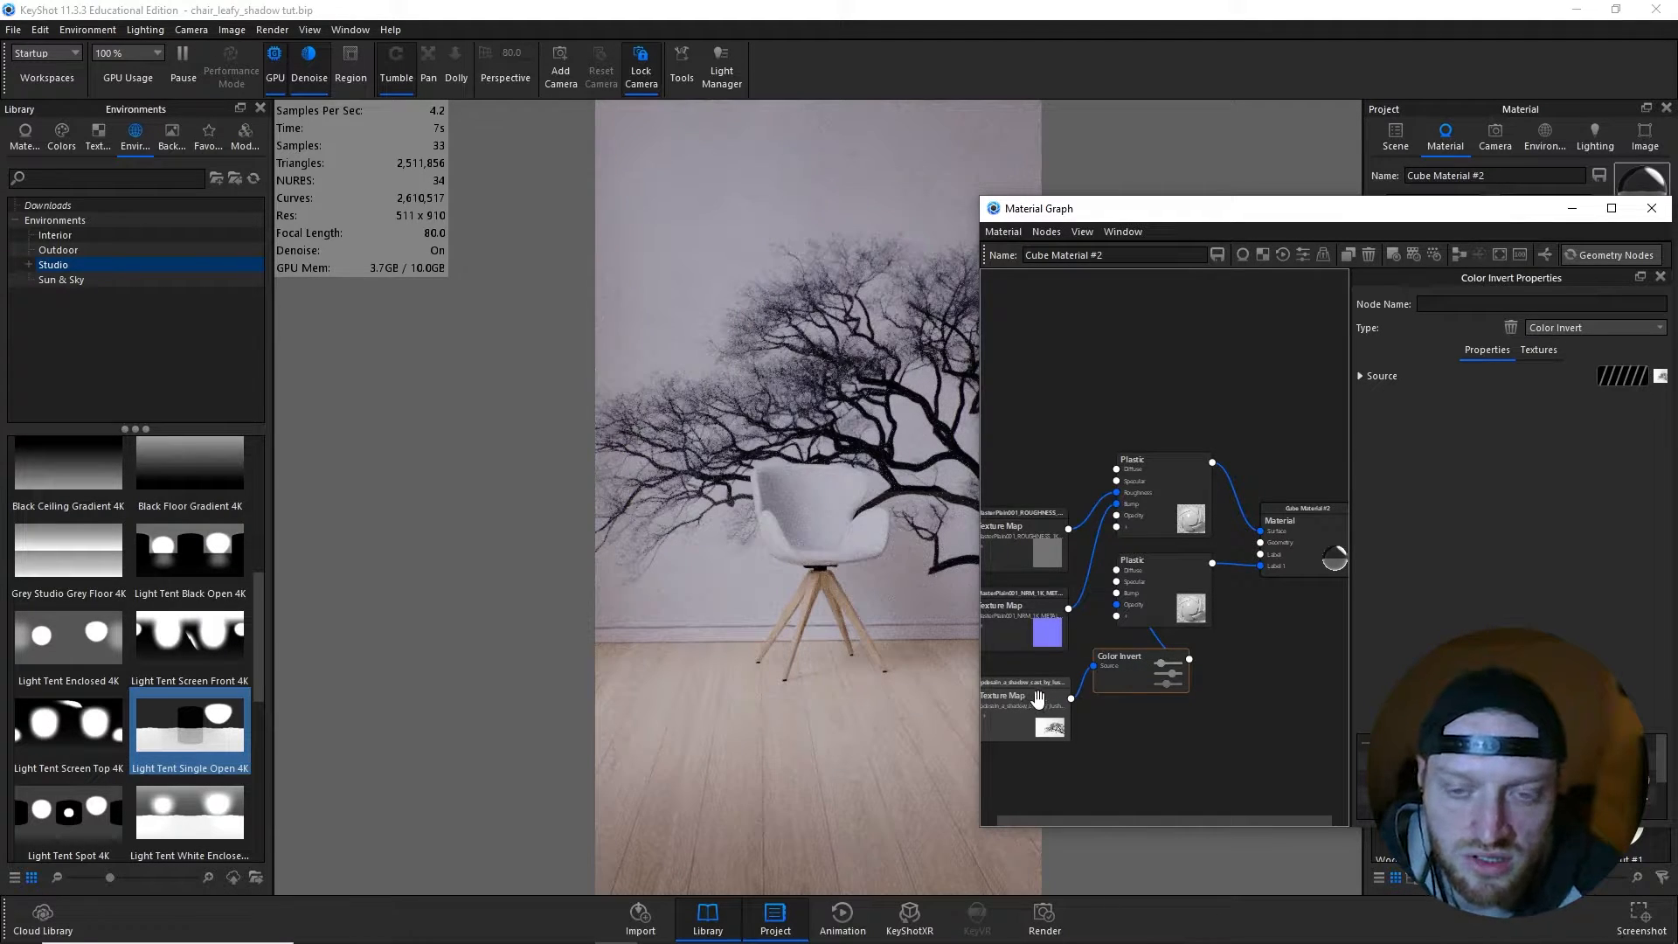
- Set the tree texture map's brightness to 3 and flip it horizontally
left_click(1038, 696)
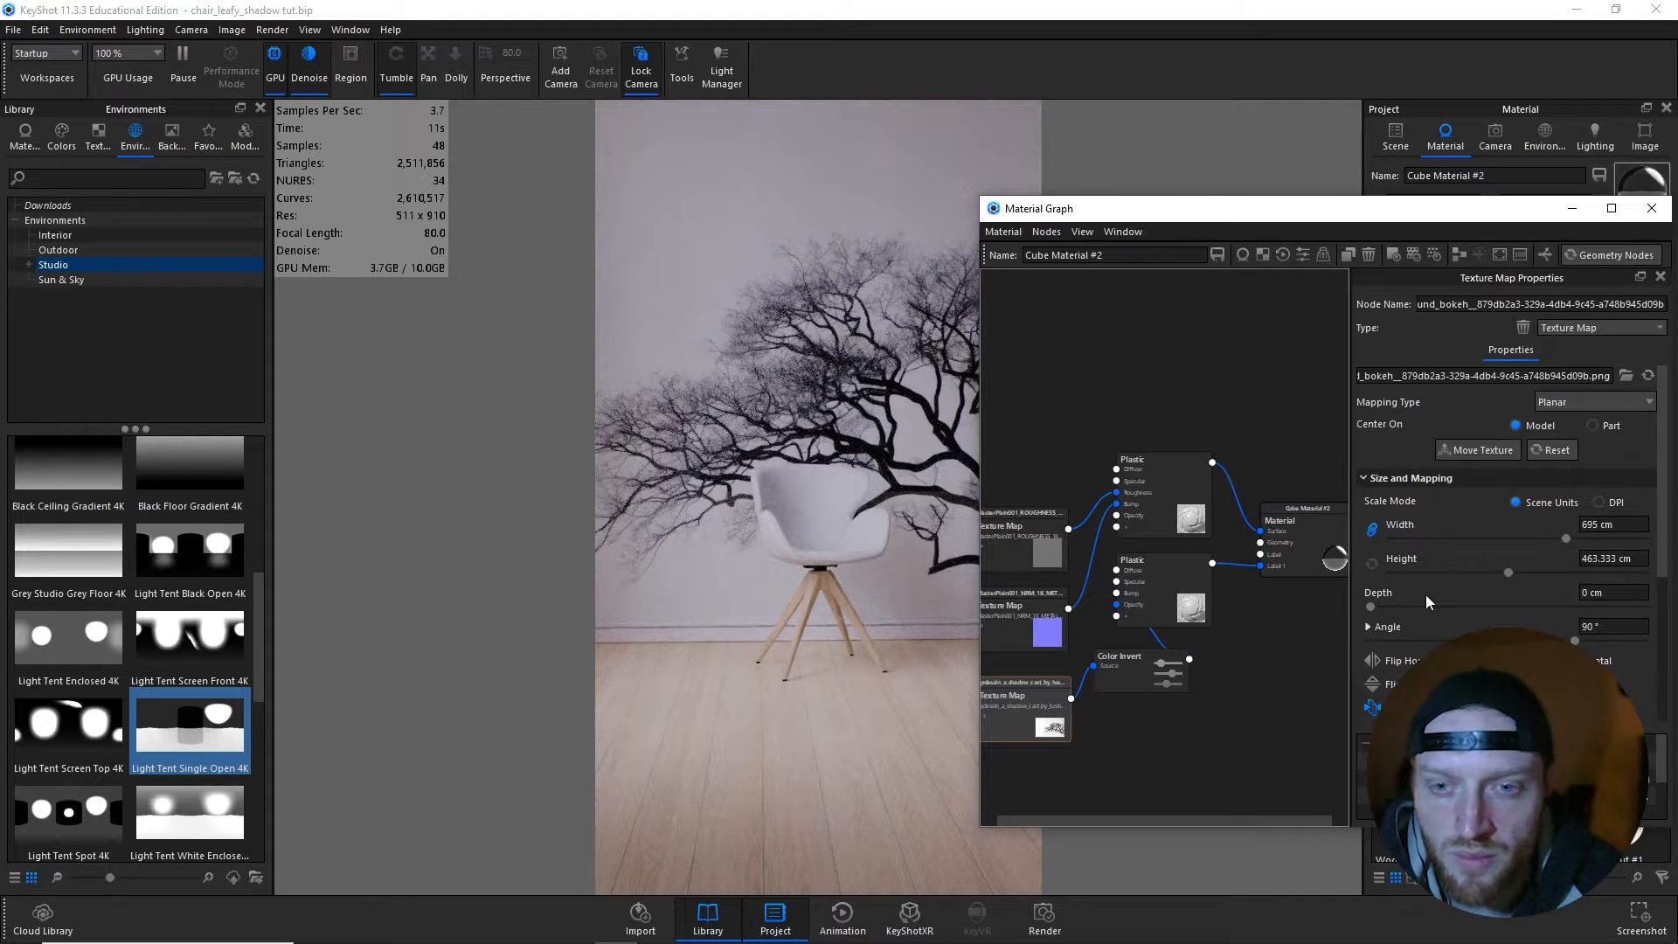
scroll(1450, 596, "down", 3)
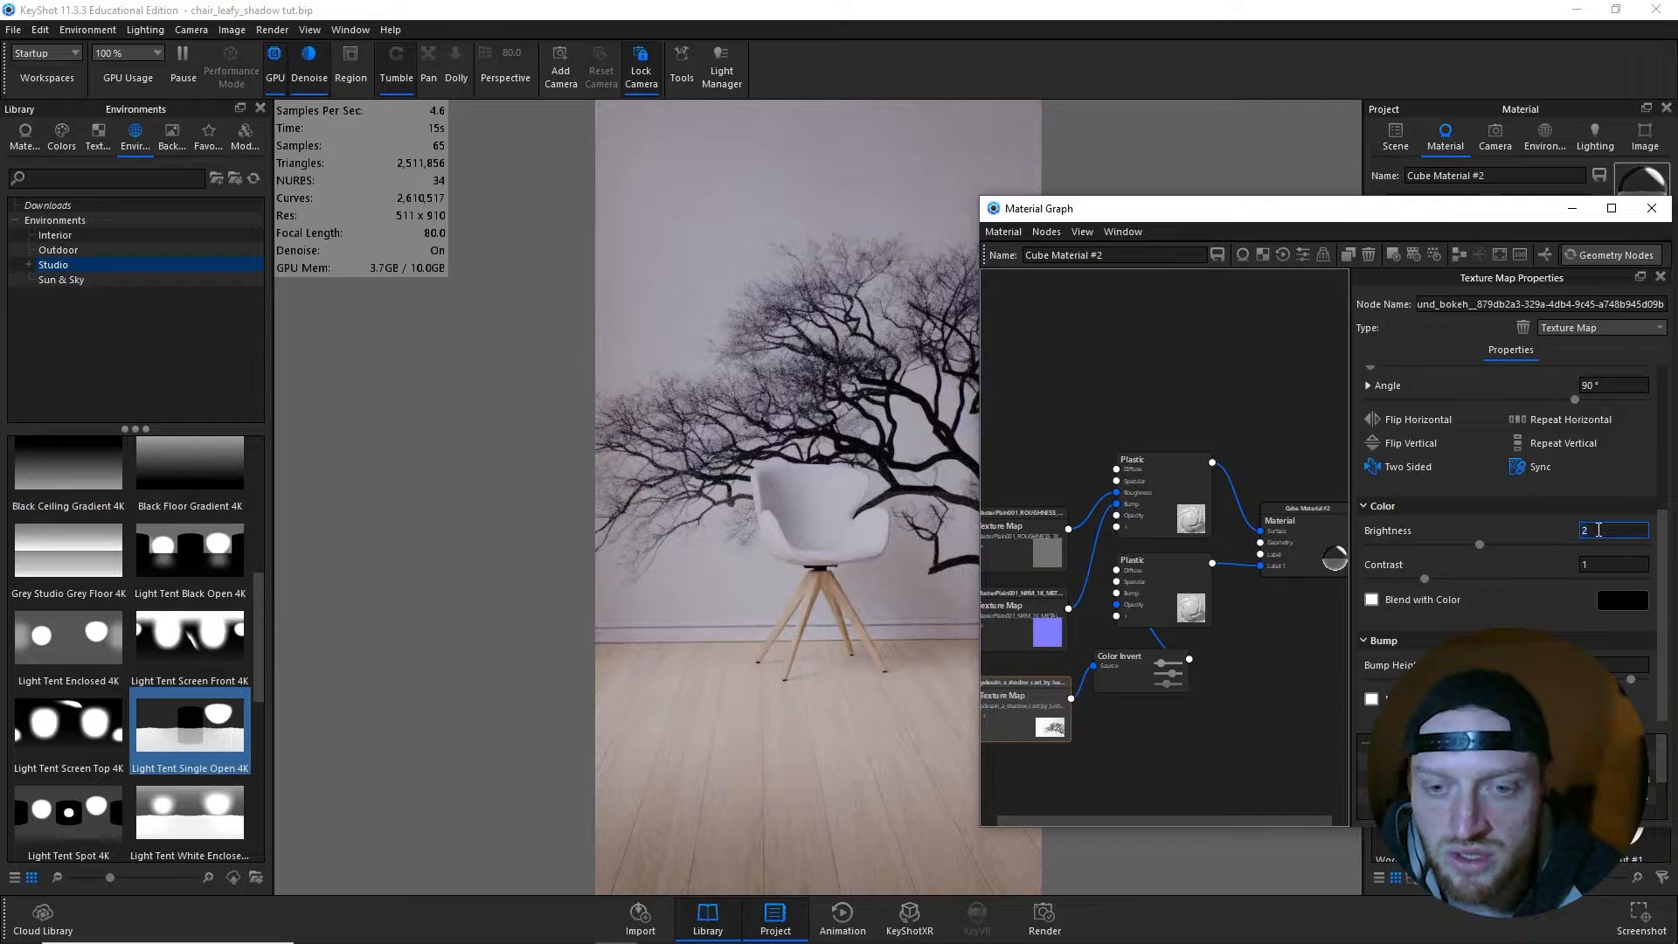
key("Return")
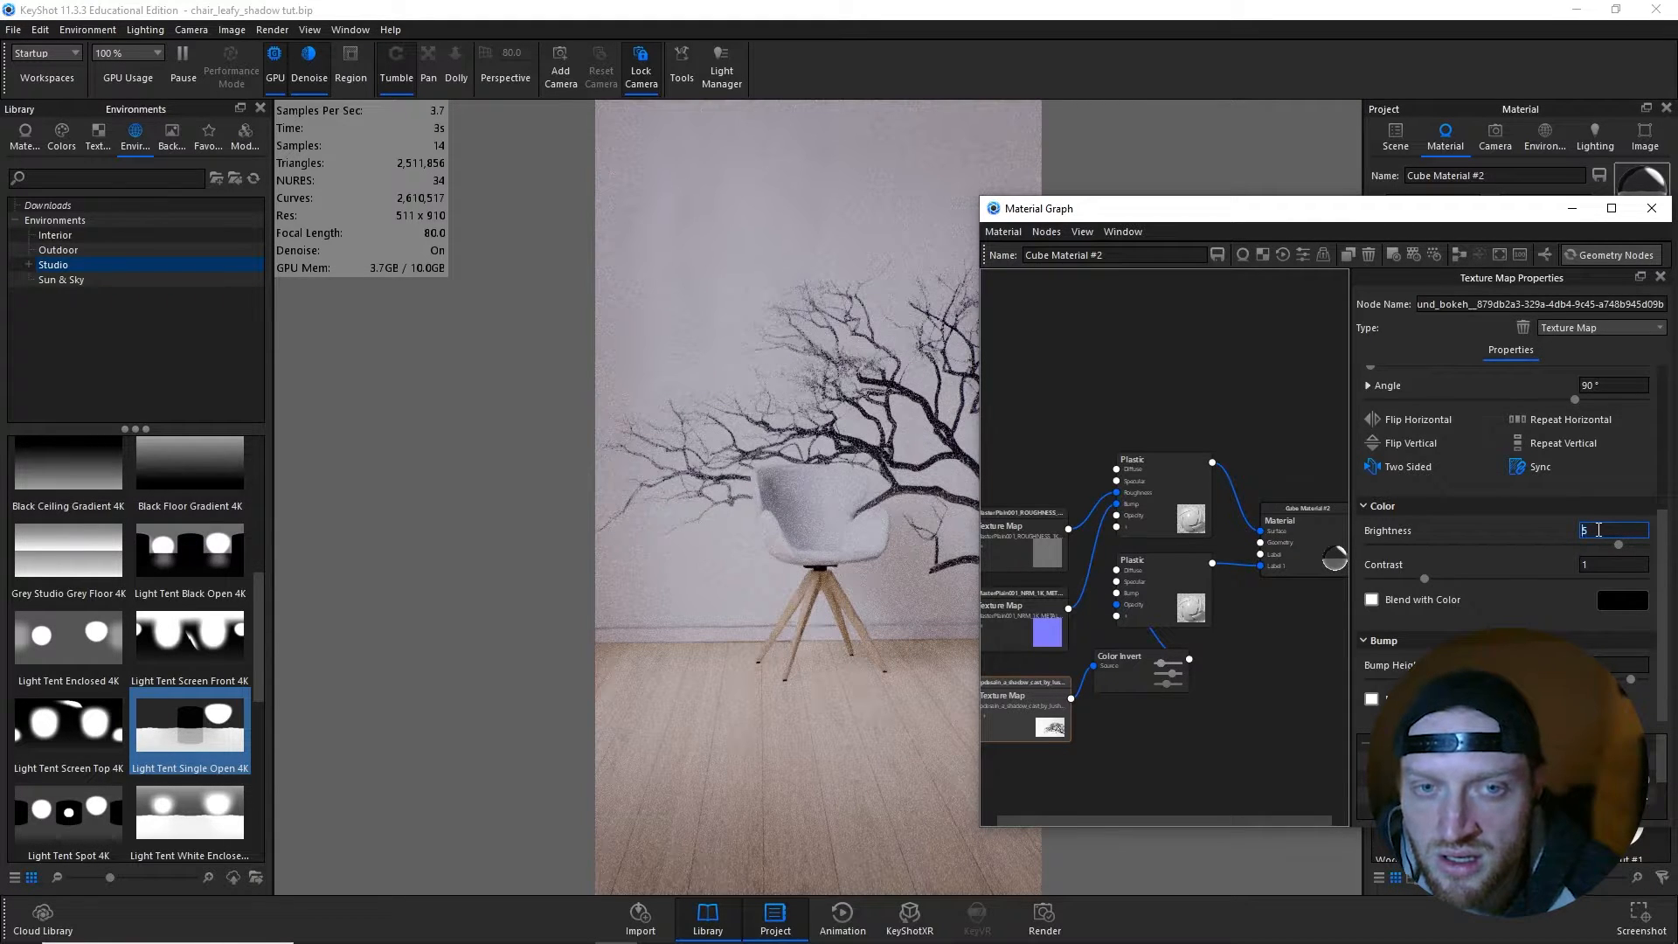
type("3")
key("Return")
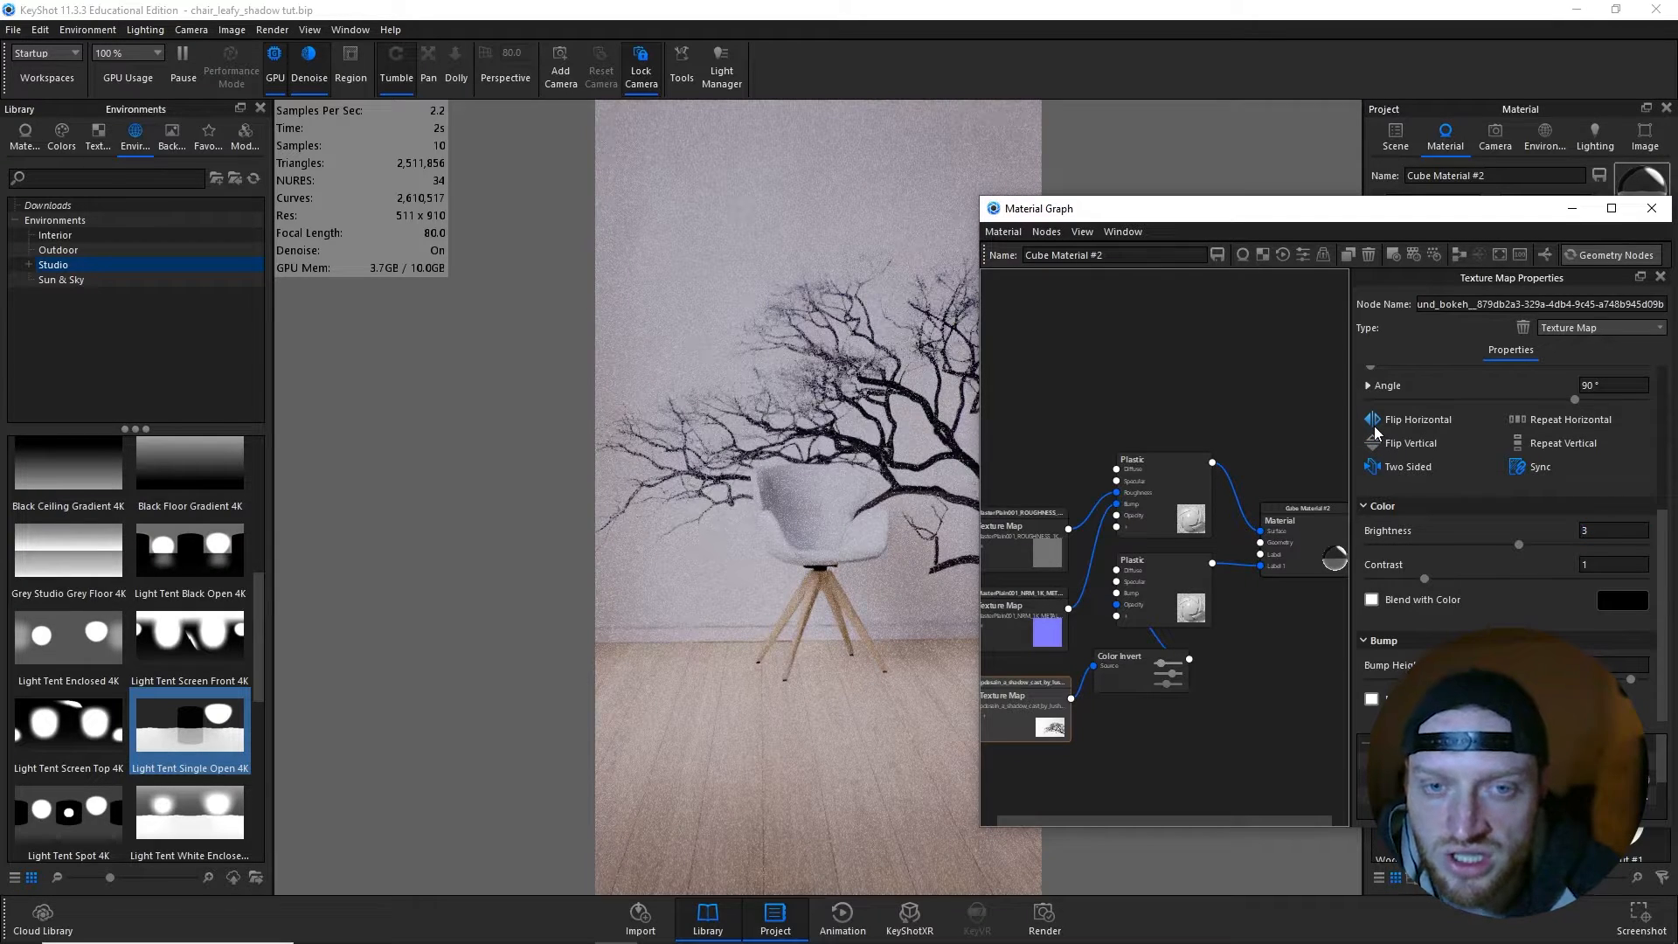
left_click(1374, 428)
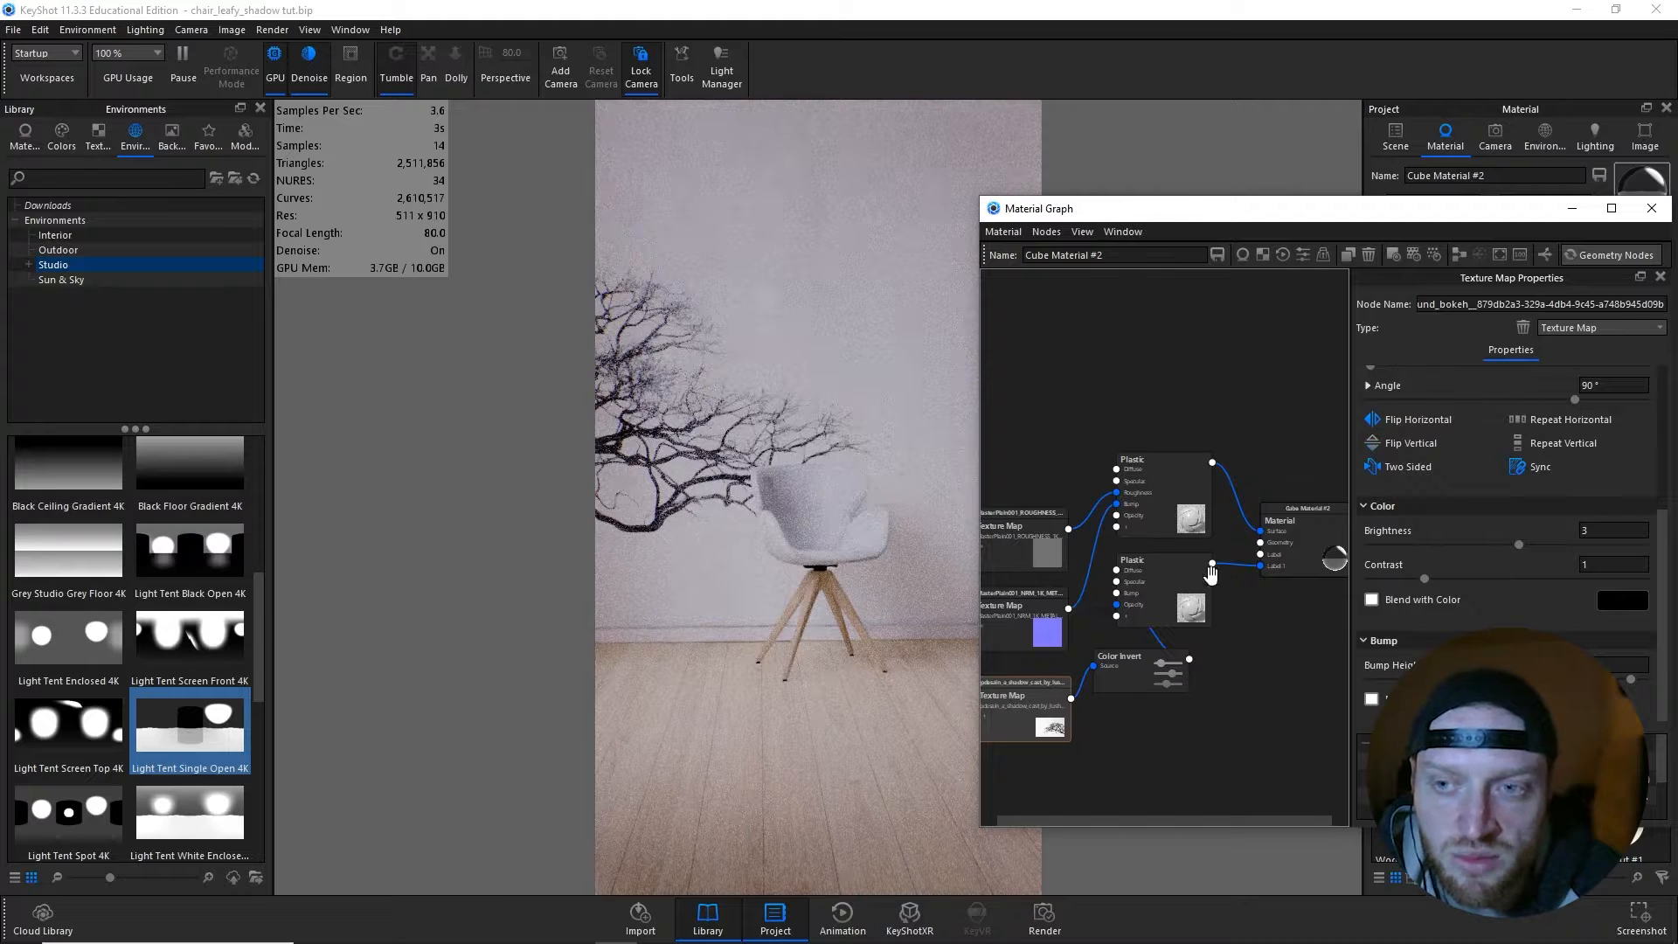
- Start moving the tree texture from the Camera 13 view, rotate it on the back wall, enlarge it to about 961 cm wide and reposition it
scroll(1471, 518, "up", 5)
left_click(1454, 456)
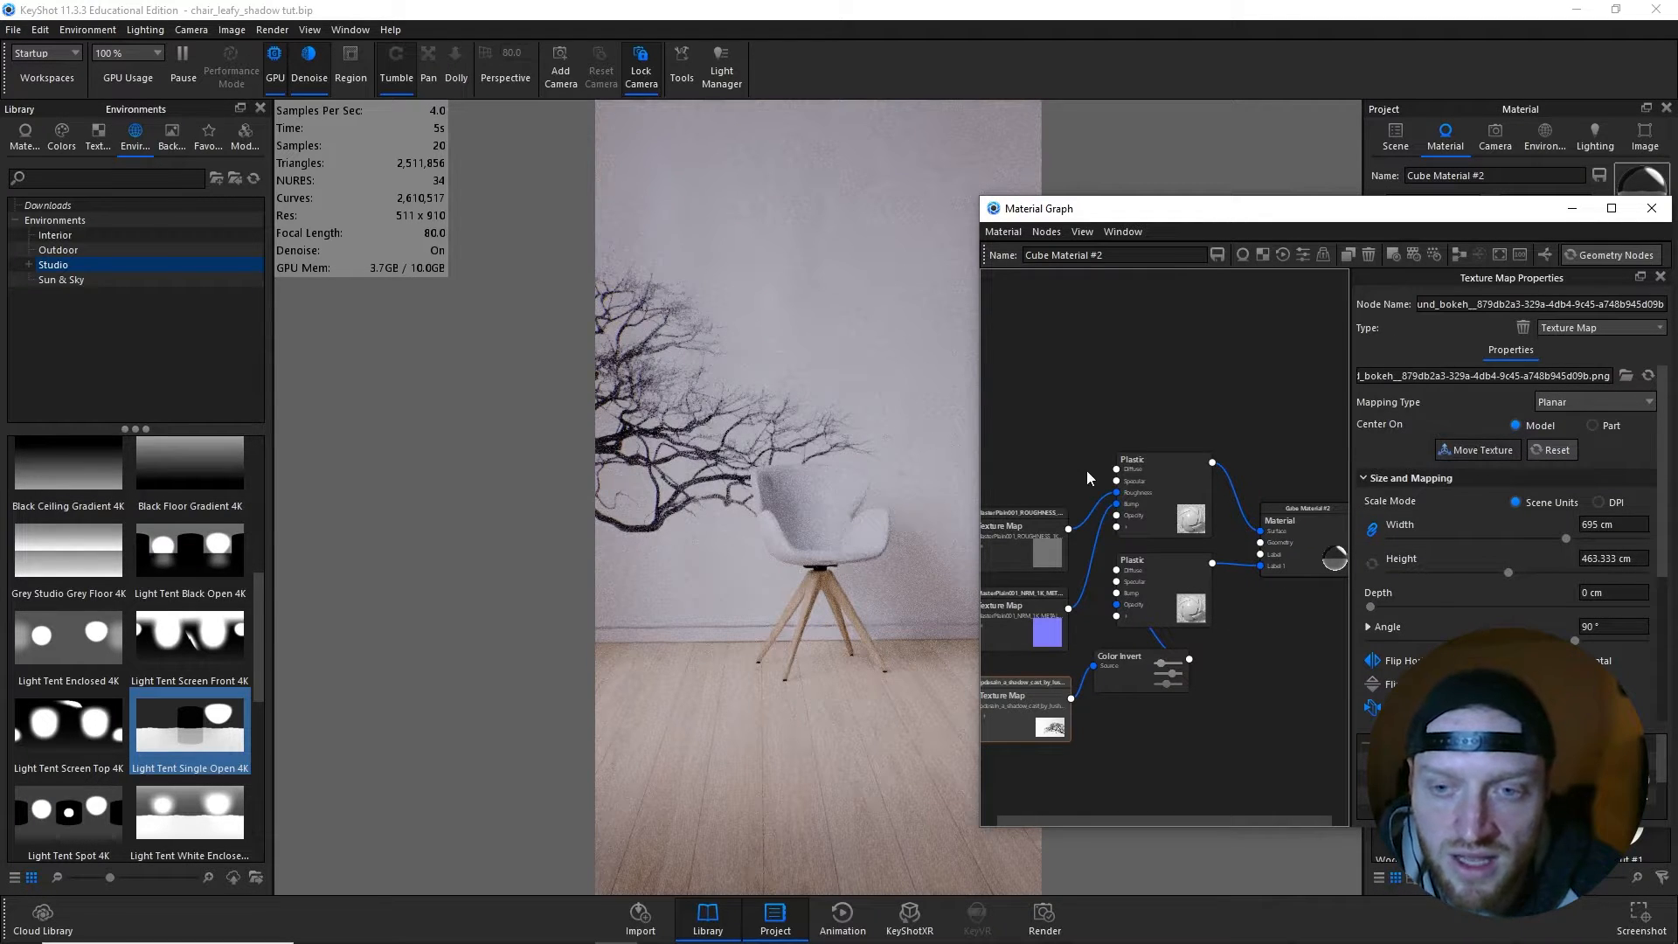
left_click(1504, 164)
left_click_drag(1481, 208, 1460, 275)
left_click(1455, 221)
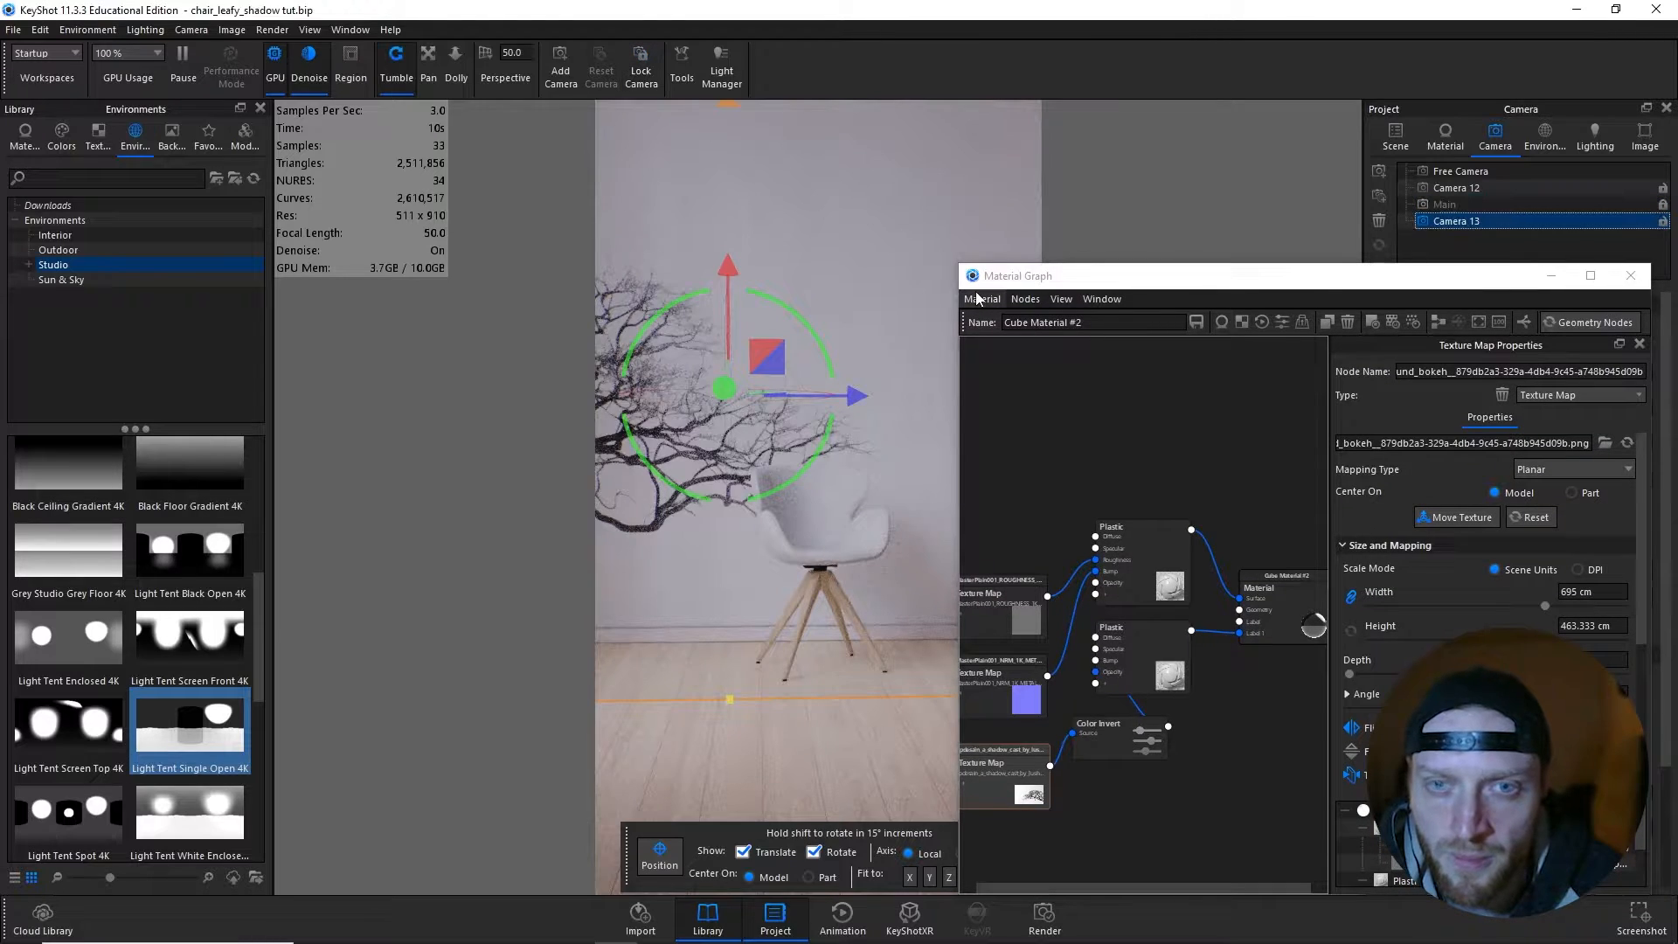
left_click_drag(801, 407, 805, 300)
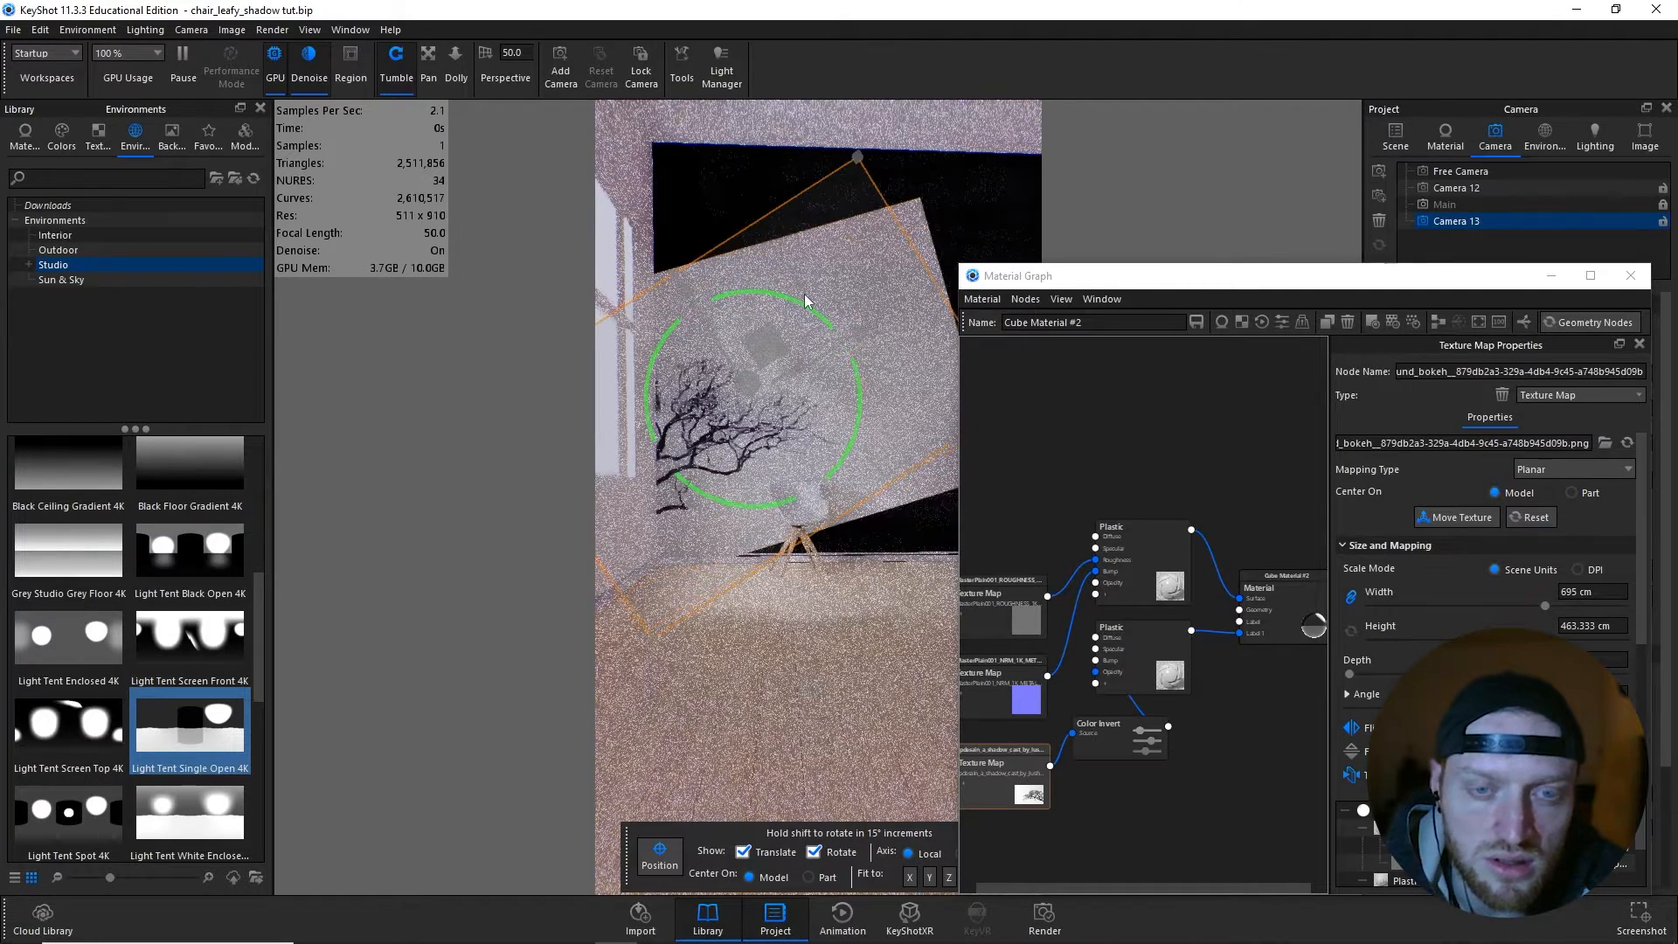
left_click_drag(844, 517, 946, 580)
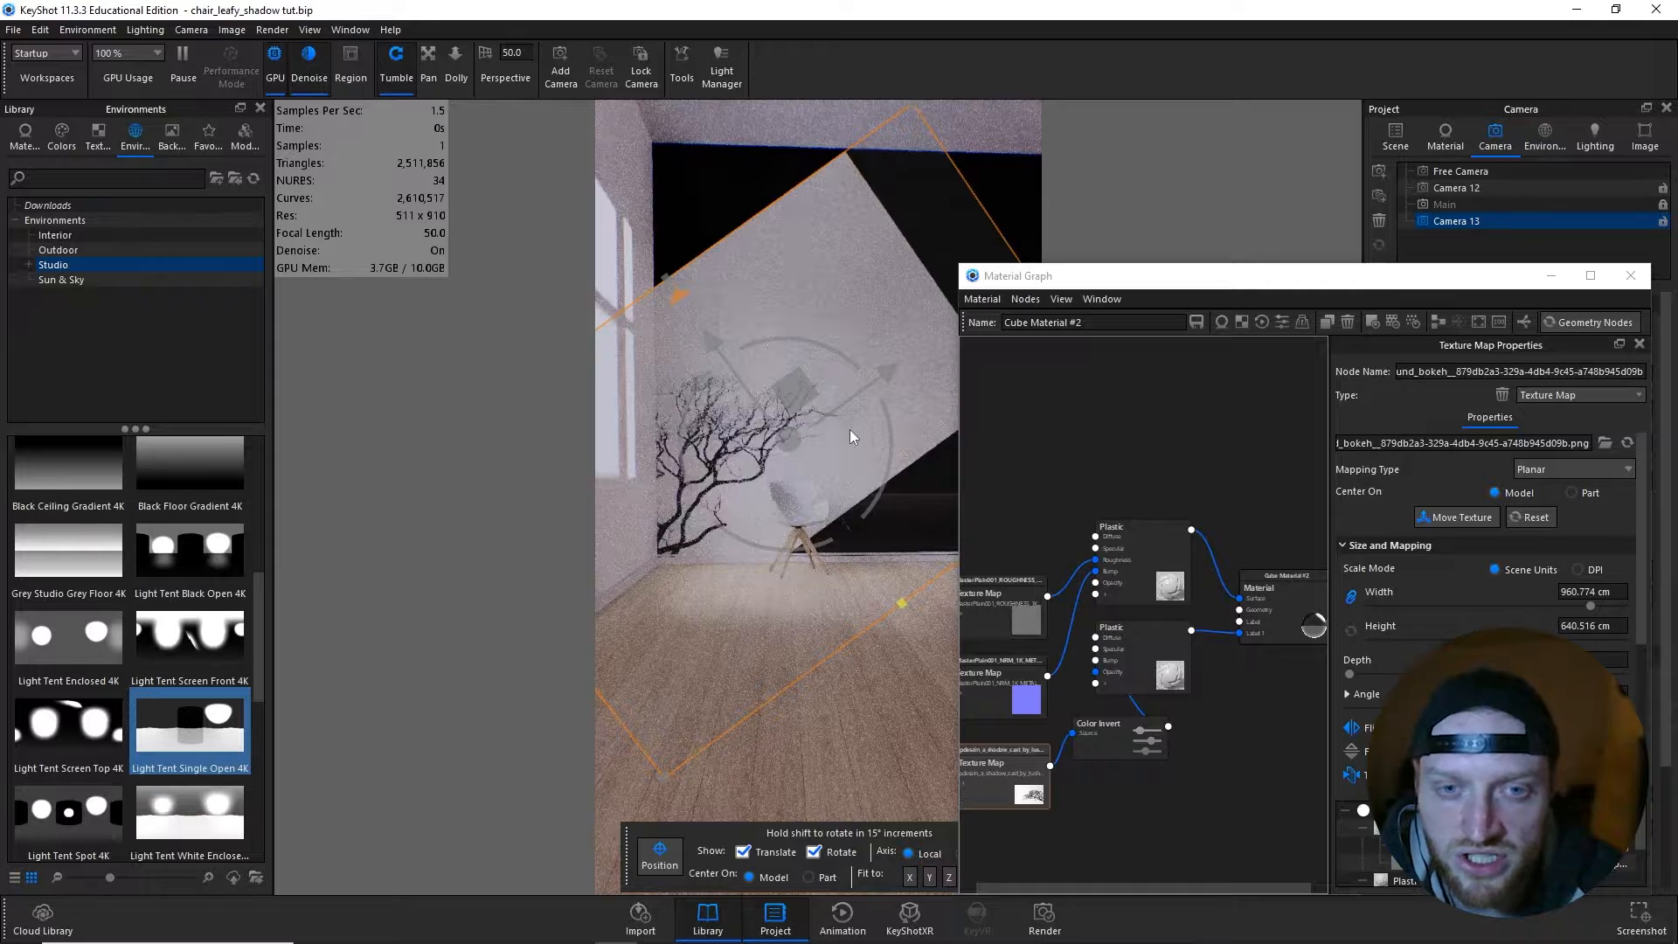
left_click_drag(776, 382, 748, 356)
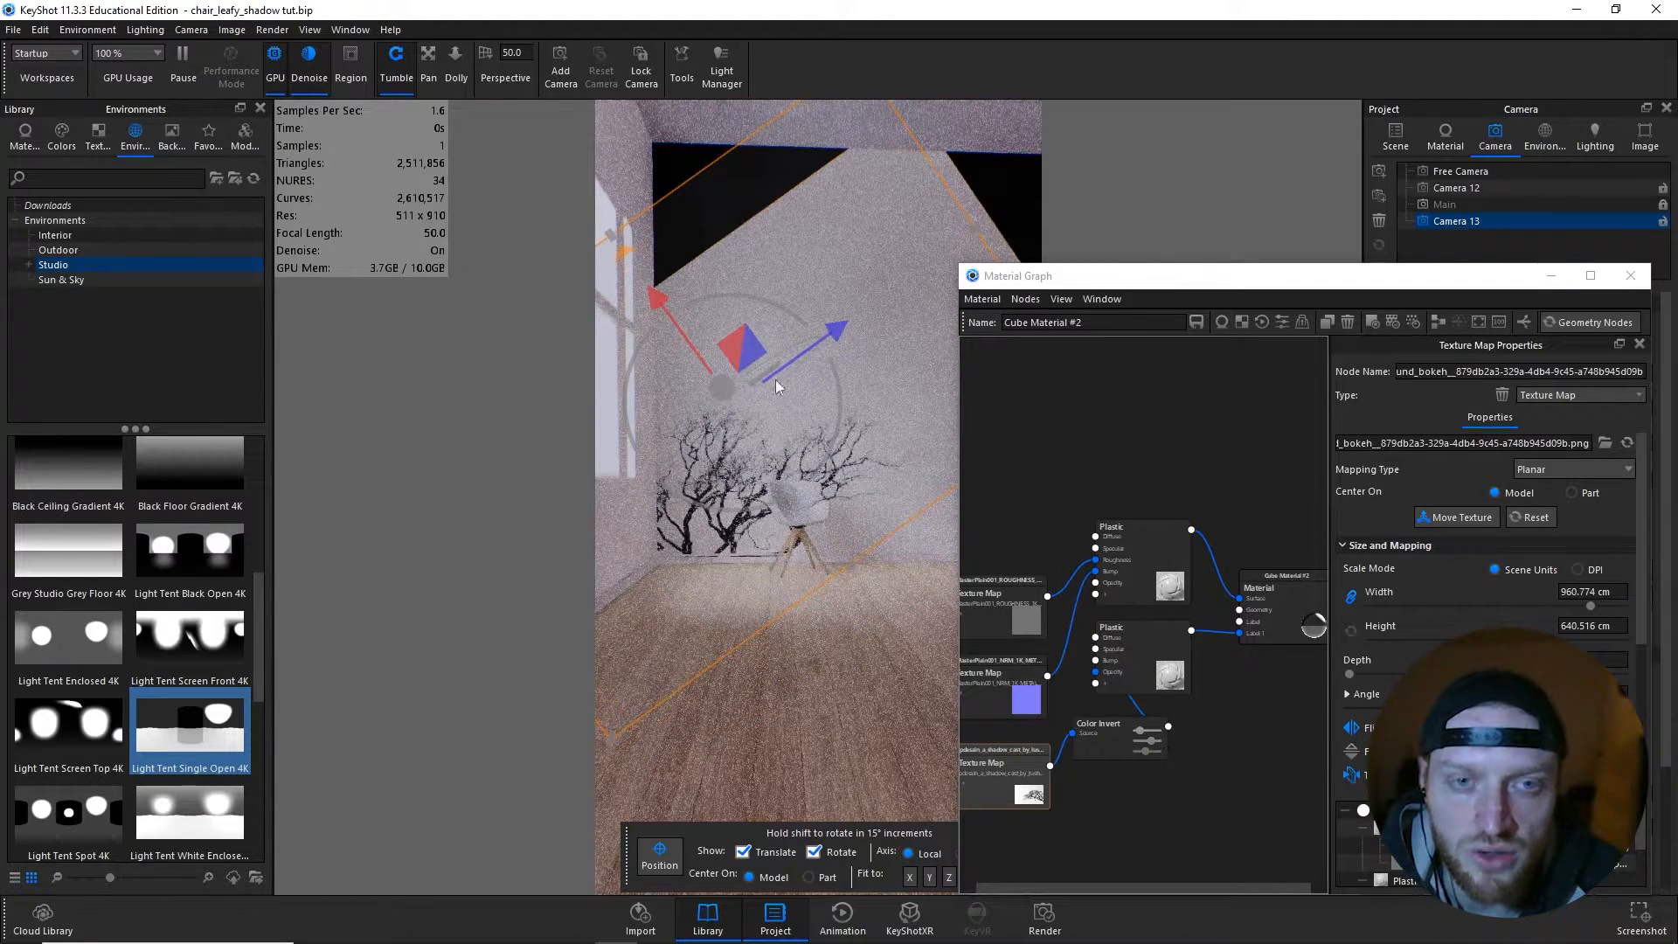
- Enlarge the tree texture to about 1336 cm wide, rotate it to about 35.9° and shift it toward the window wall
left_click_drag(906, 606, 976, 673)
left_click_drag(791, 418, 683, 352)
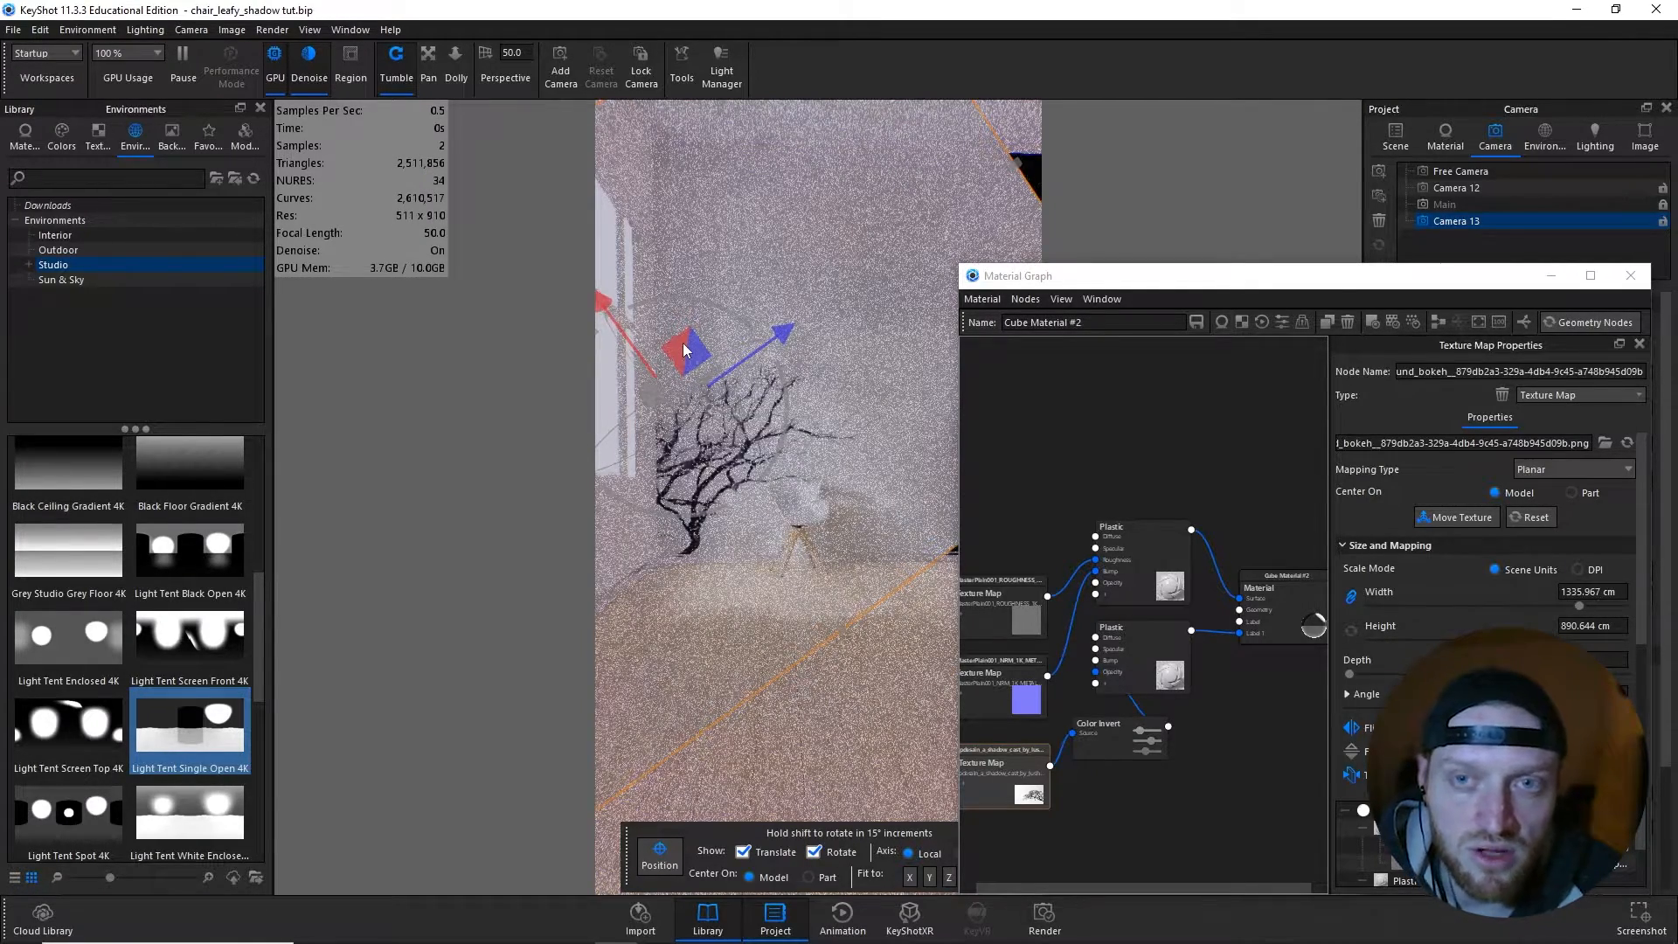
left_click_drag(684, 350, 683, 333)
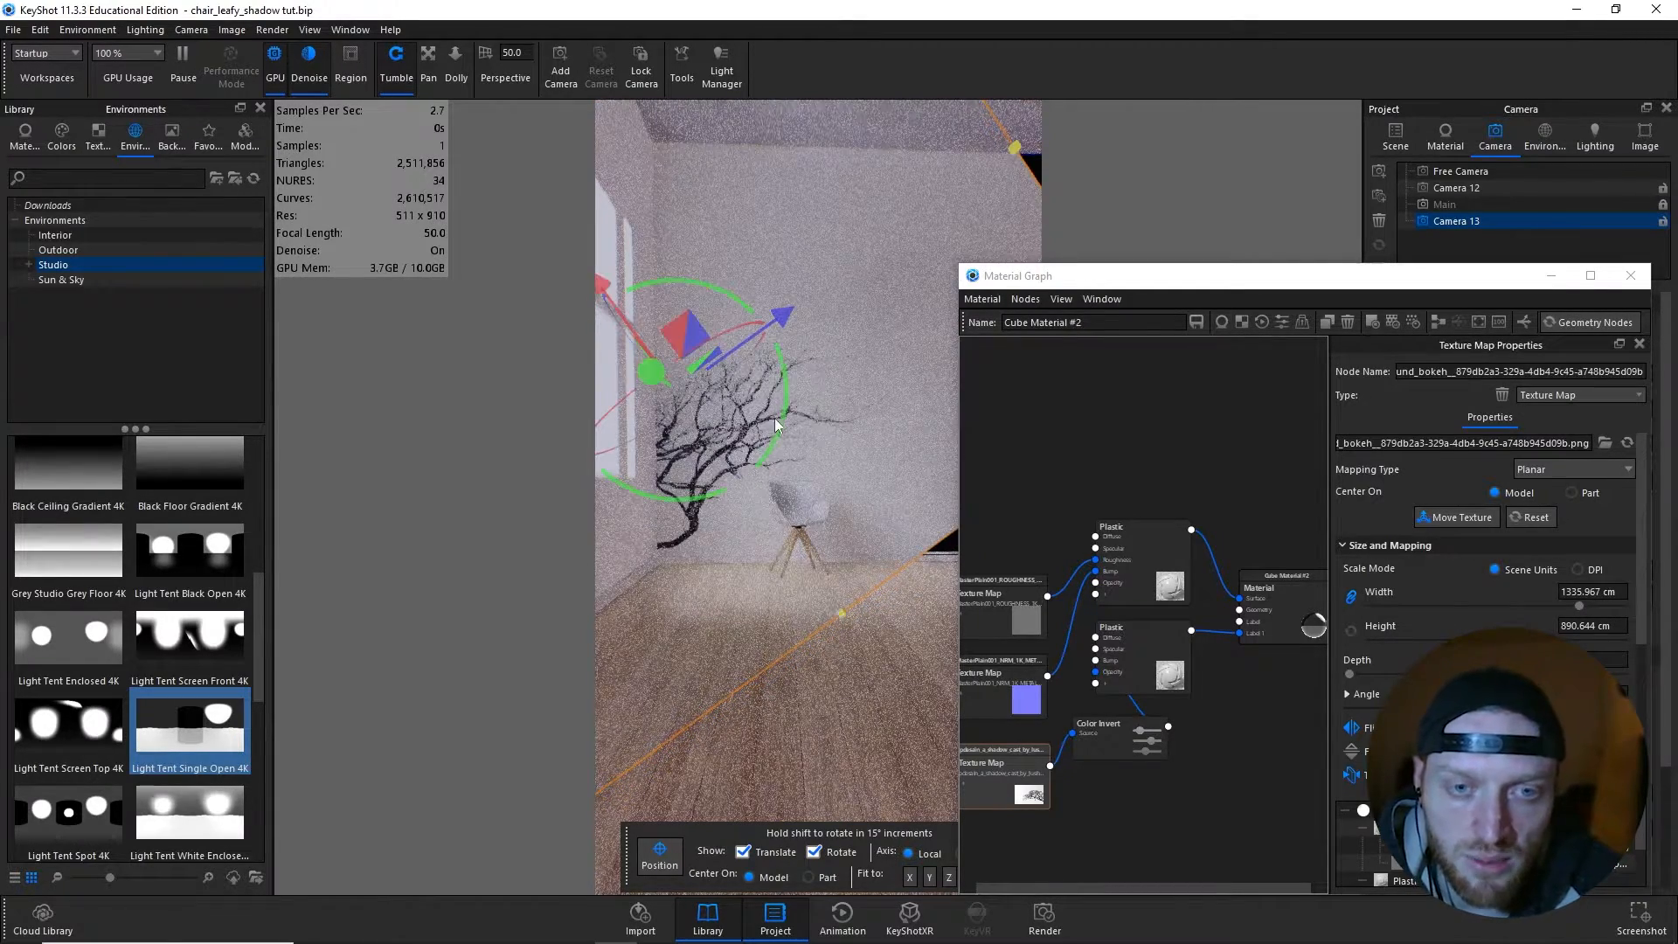
left_click_drag(779, 426, 781, 428)
left_click_drag(787, 403, 788, 395)
left_click_drag(682, 343, 660, 330)
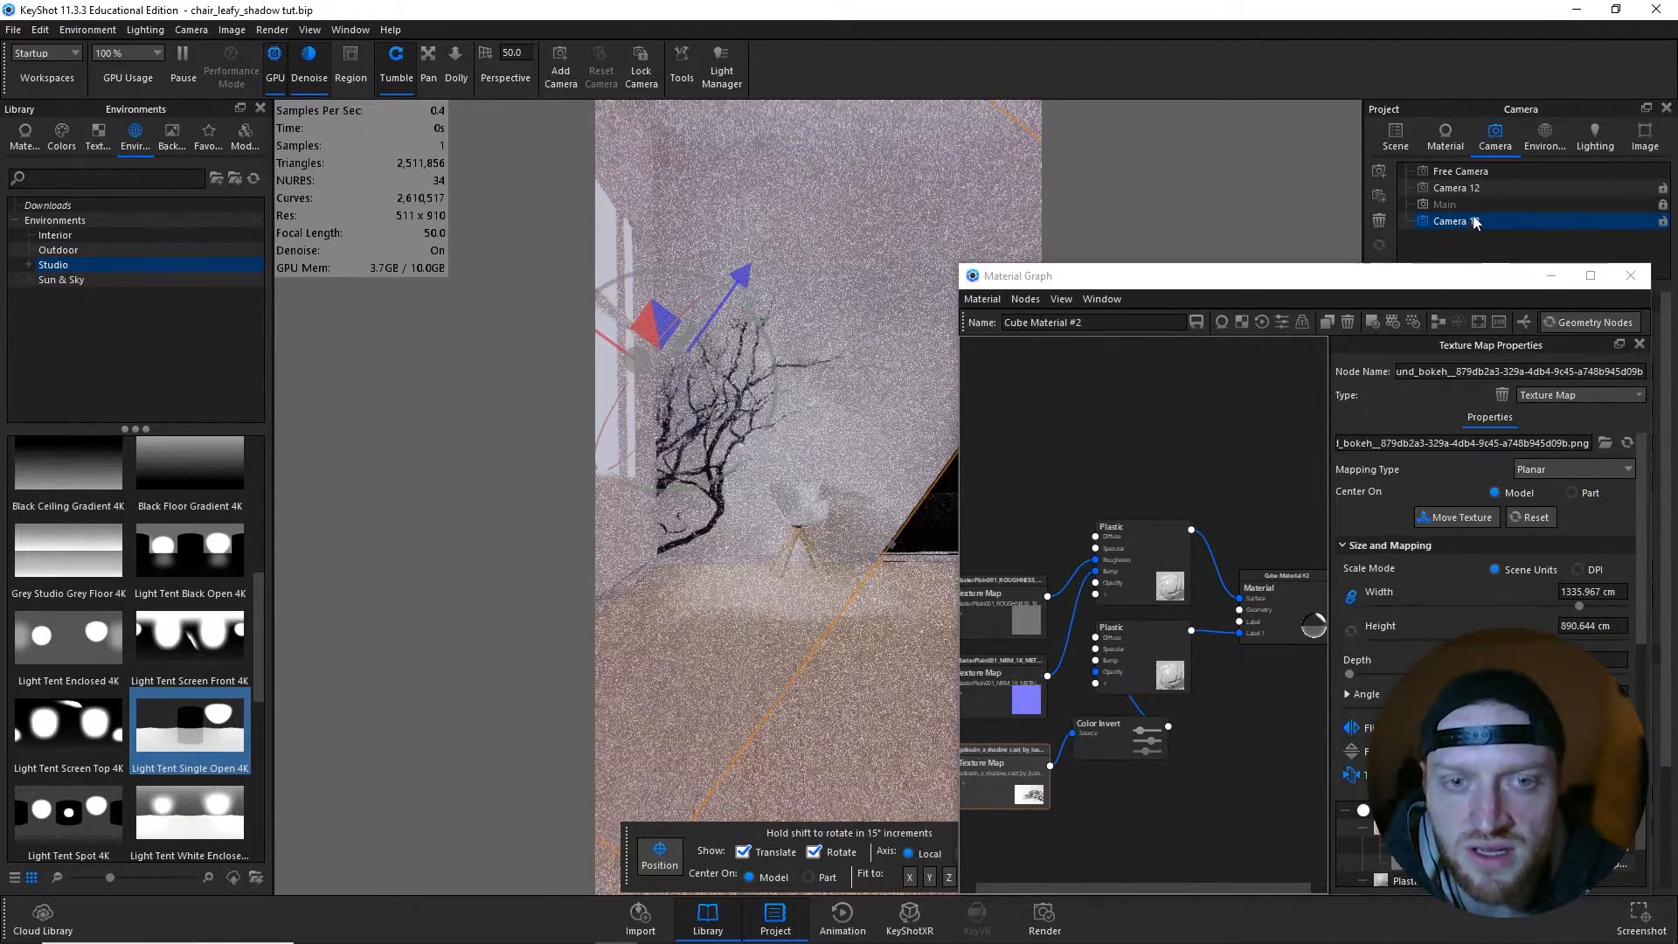
- From the Main camera, unlink the tree texture's width and height and resize it to about 1116 cm wide by 1375 cm high
left_click(1469, 205)
left_click_drag(1251, 286, 1324, 267)
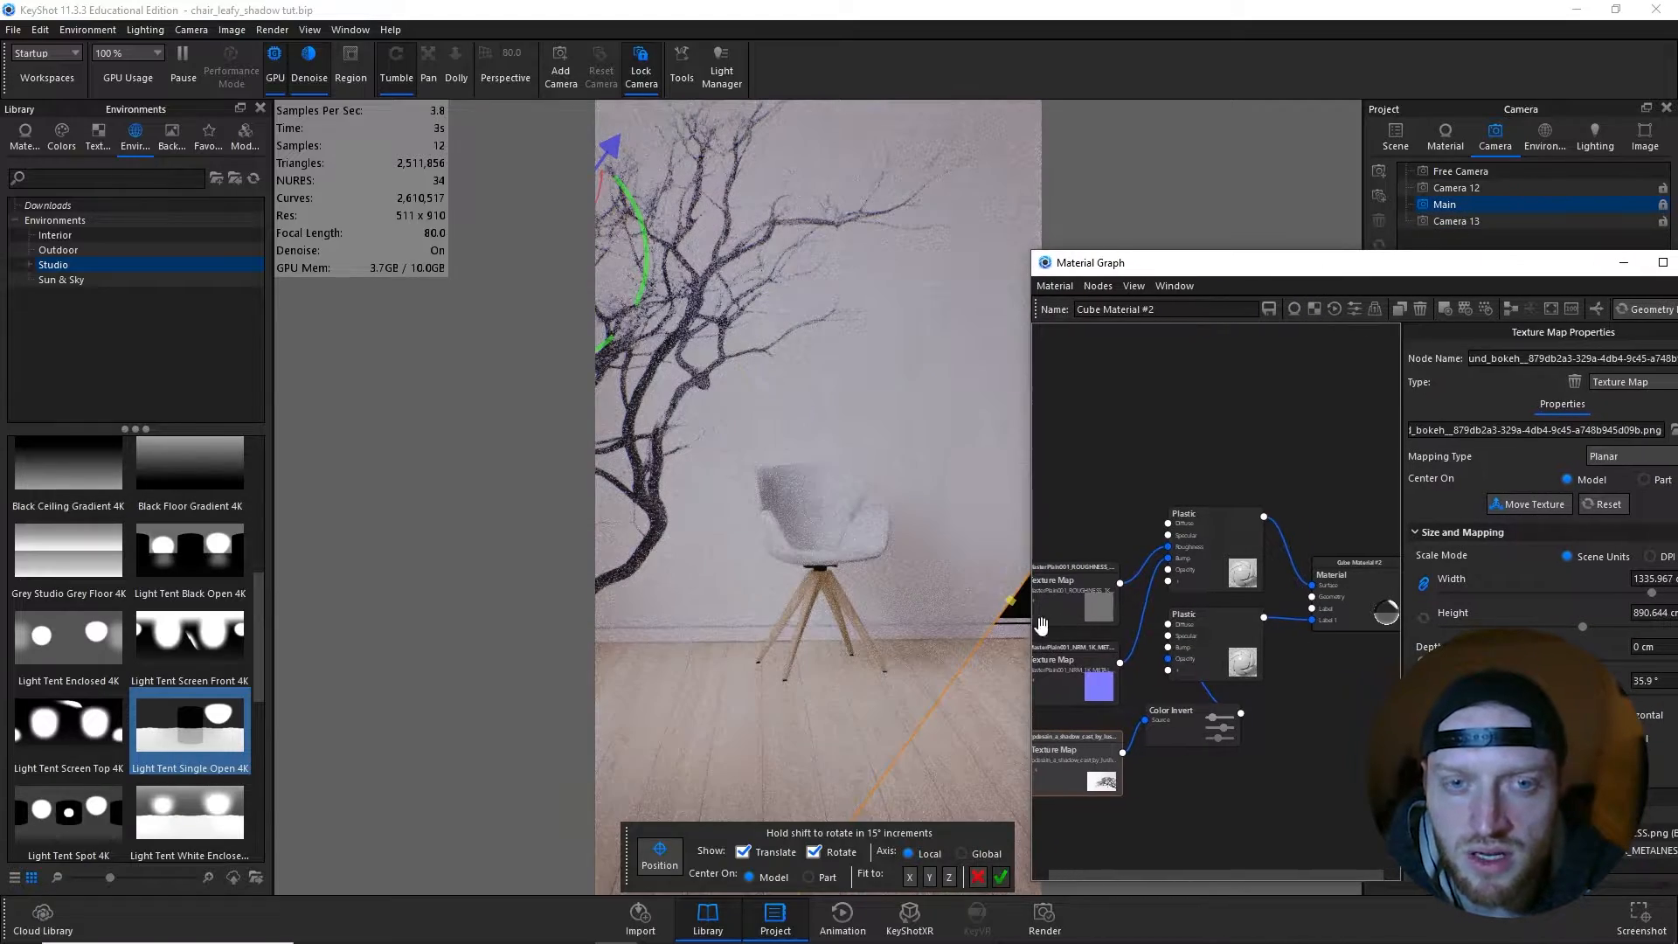
left_click_drag(1012, 601, 1080, 630)
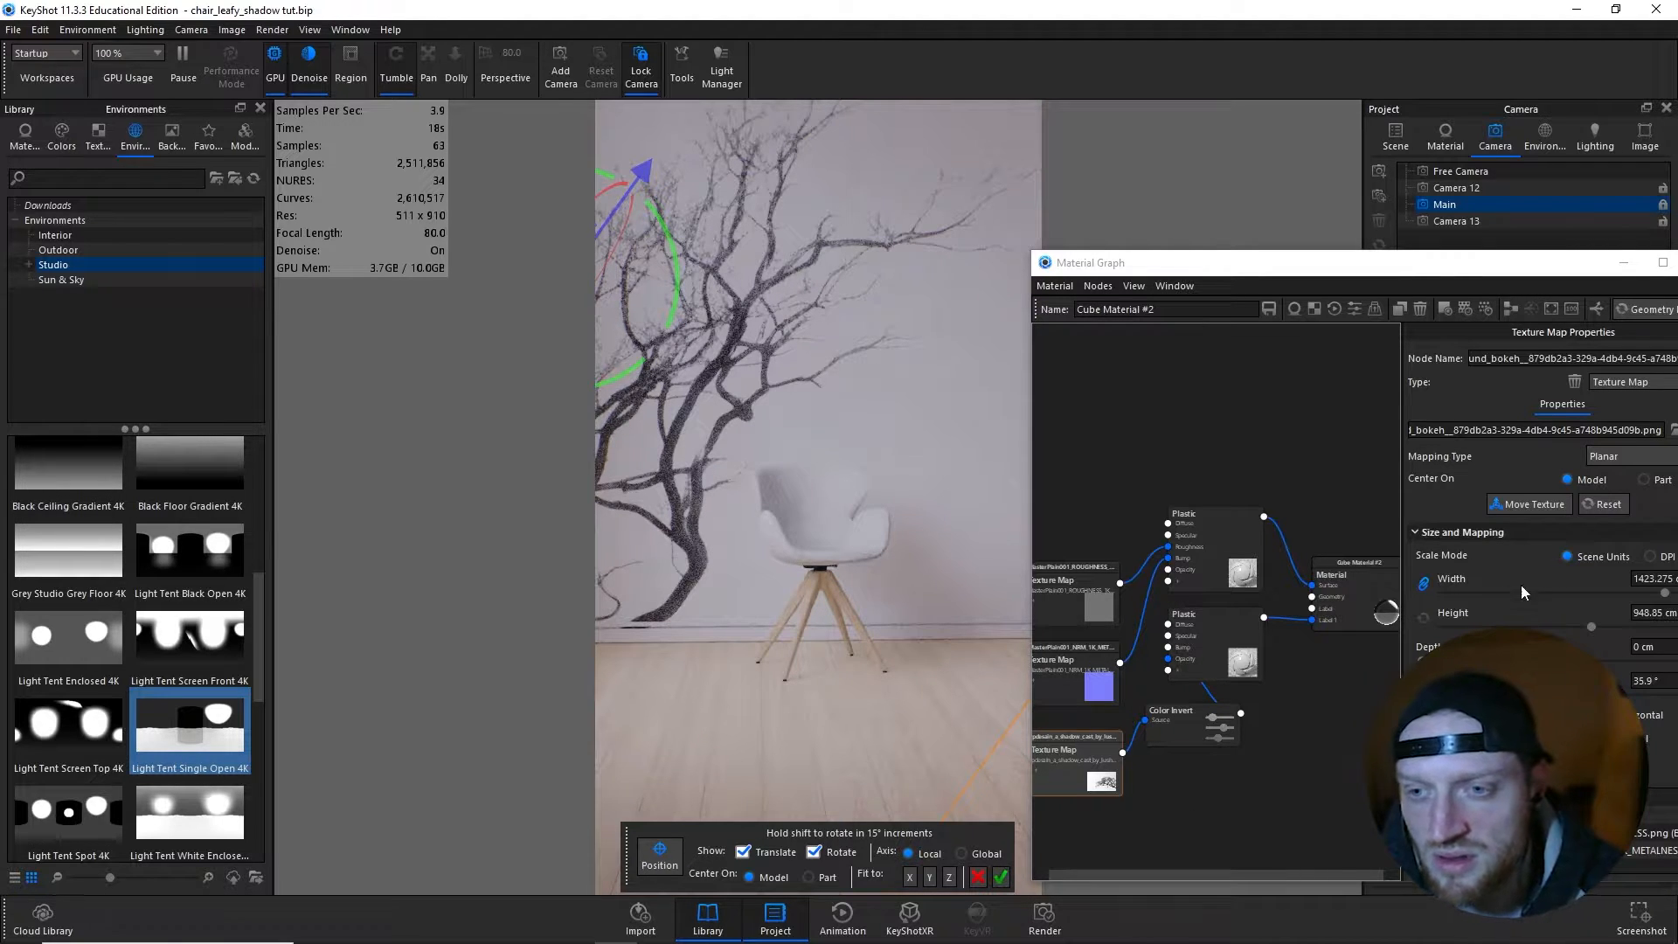
left_click(1422, 583)
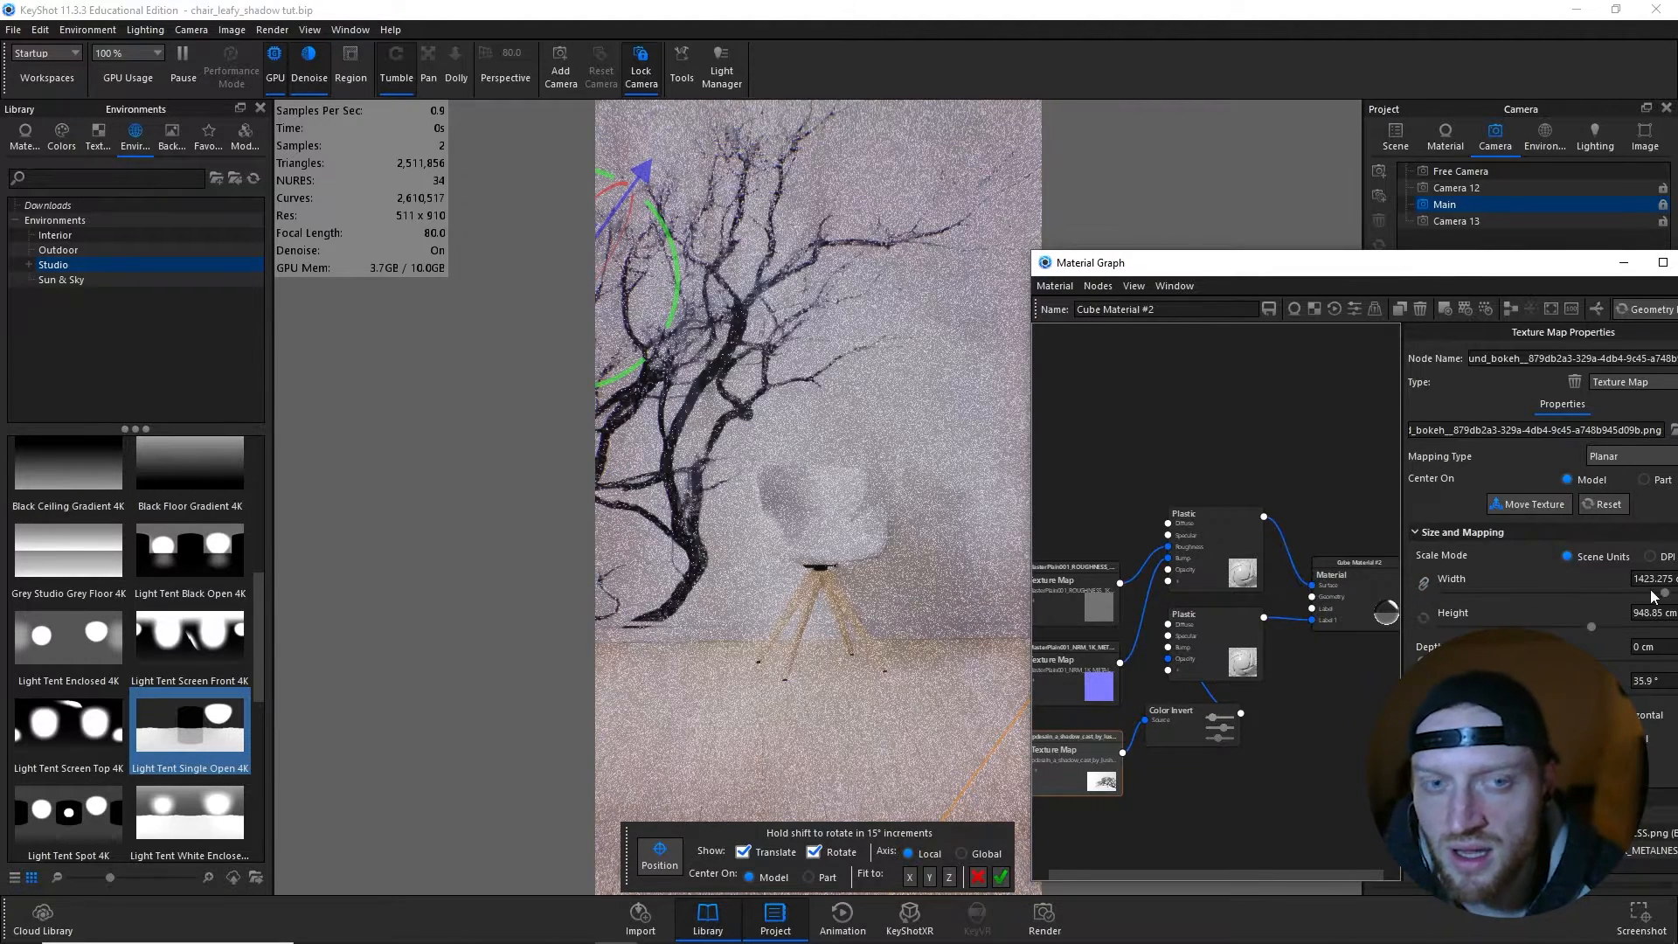
left_click_drag(1665, 592, 1658, 629)
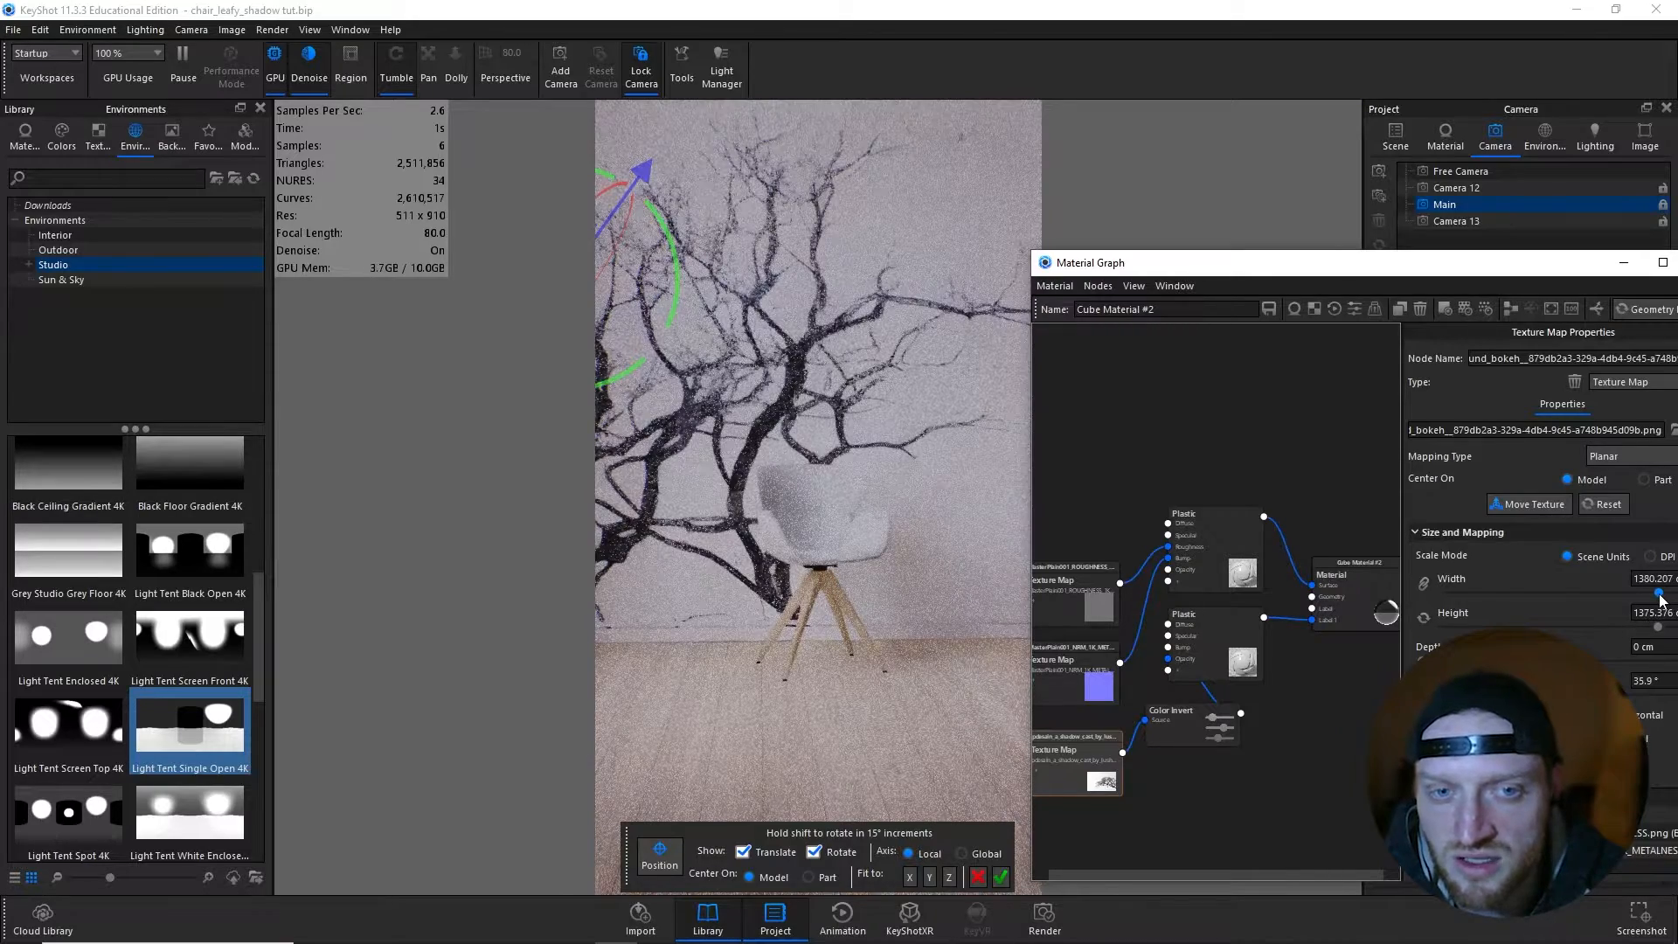
left_click_drag(1657, 592, 1610, 599)
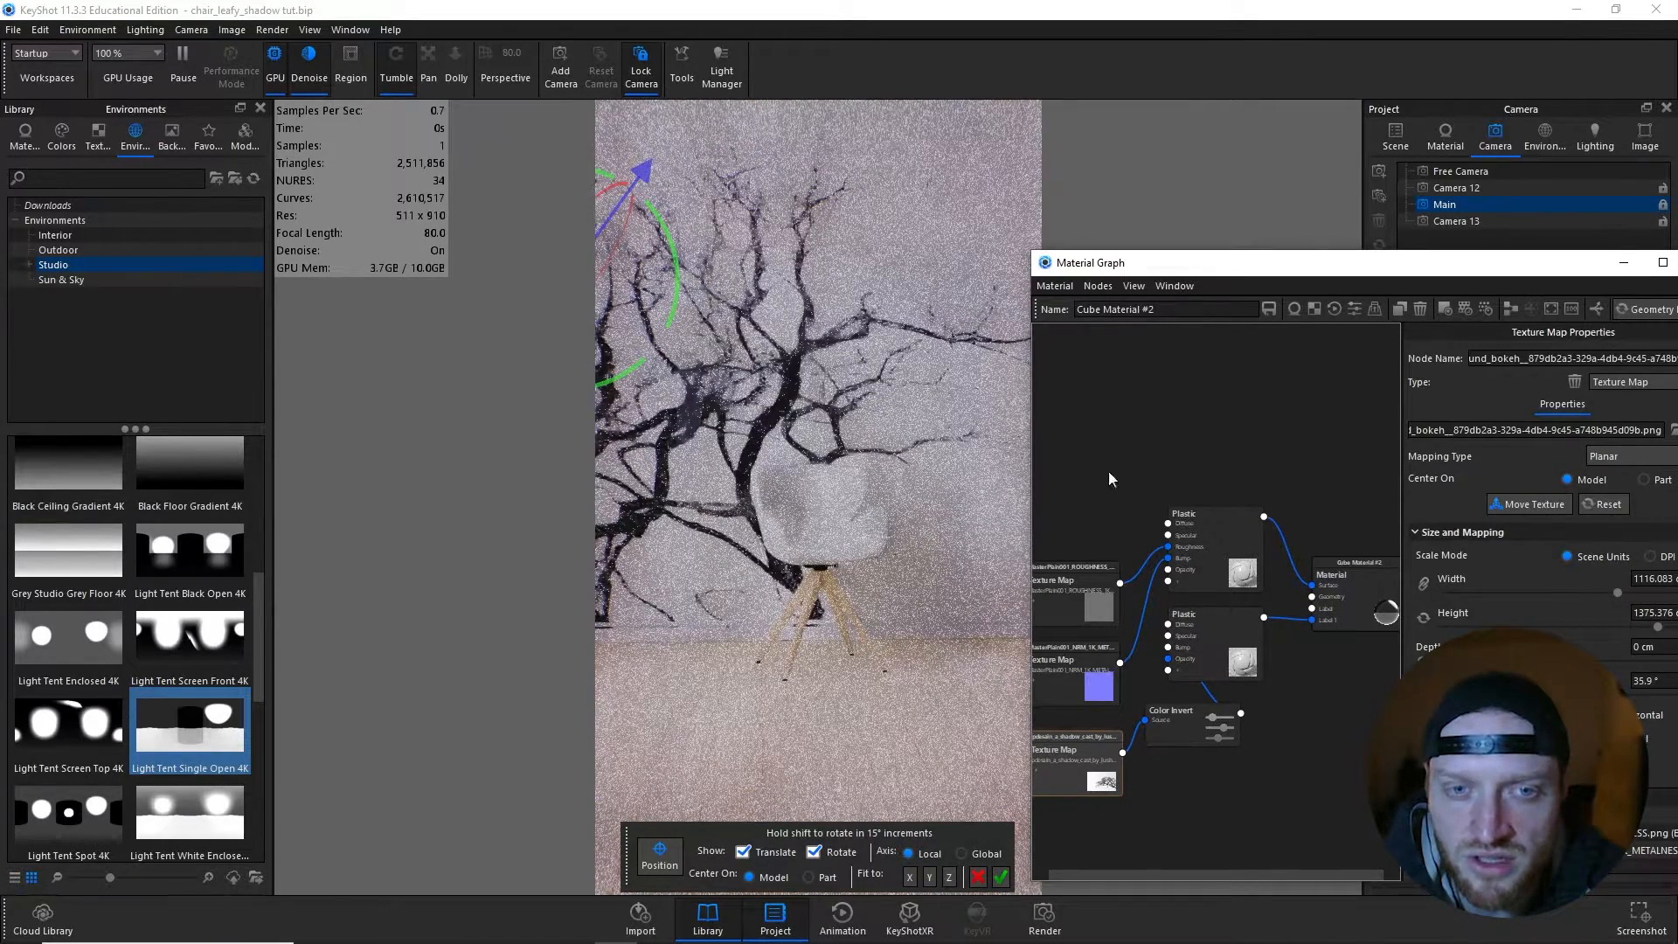
- From Camera 13, shift the resized tree texture down toward the window wall and check it from the Main camera
left_click(1469, 223)
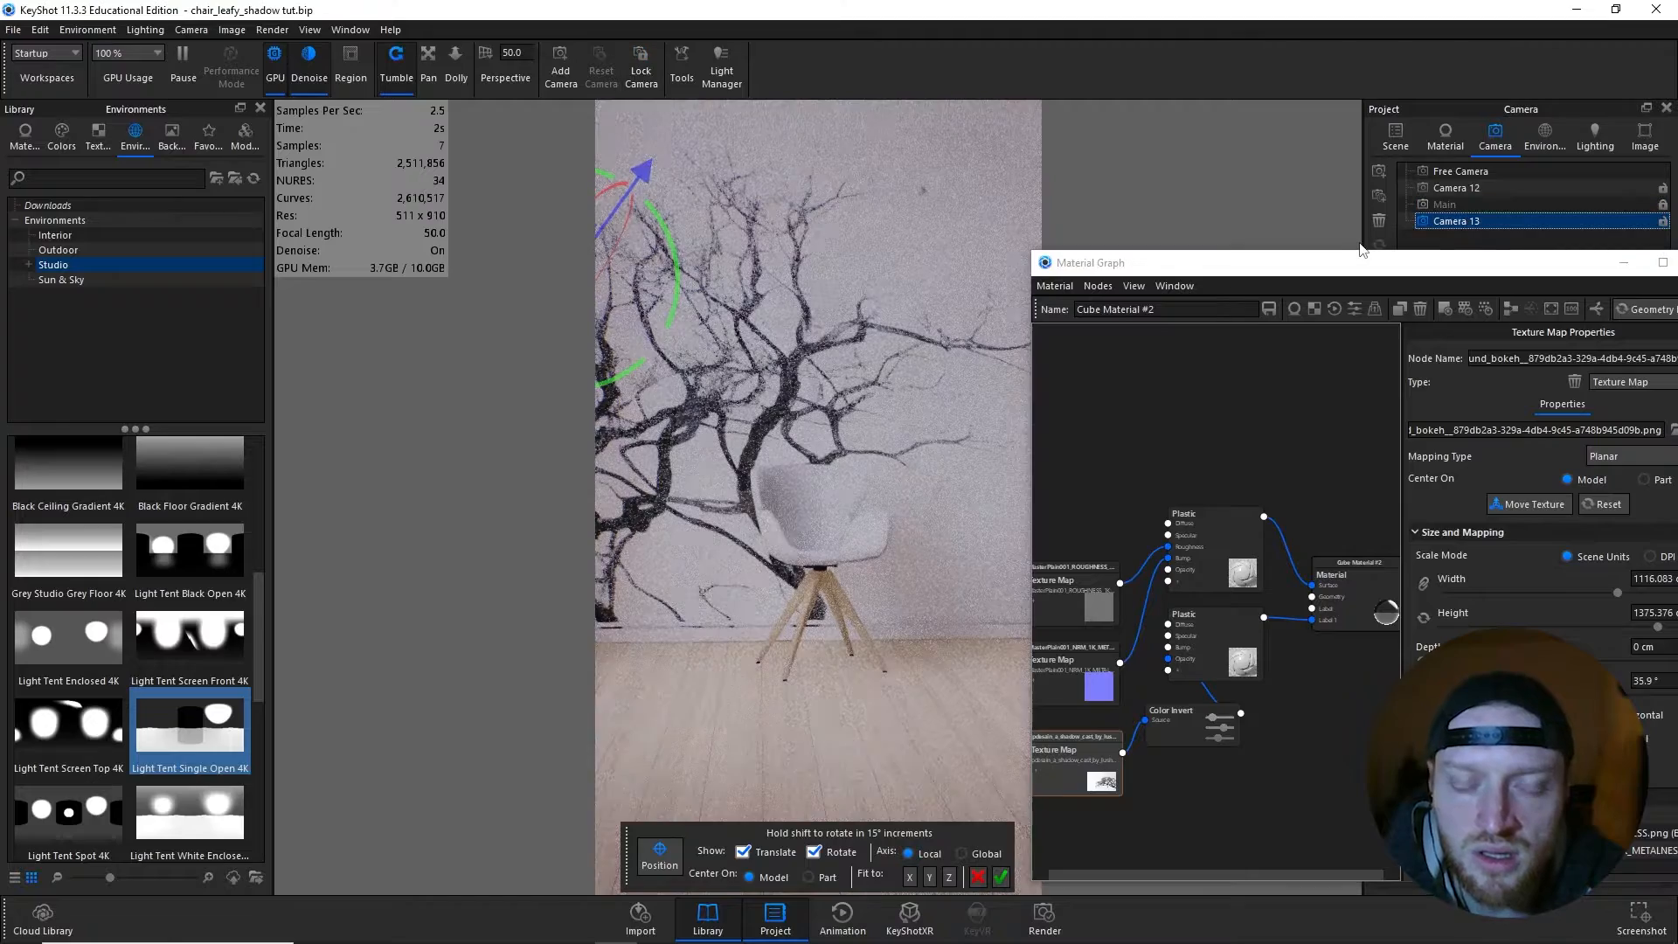
left_click_drag(698, 353, 597, 289)
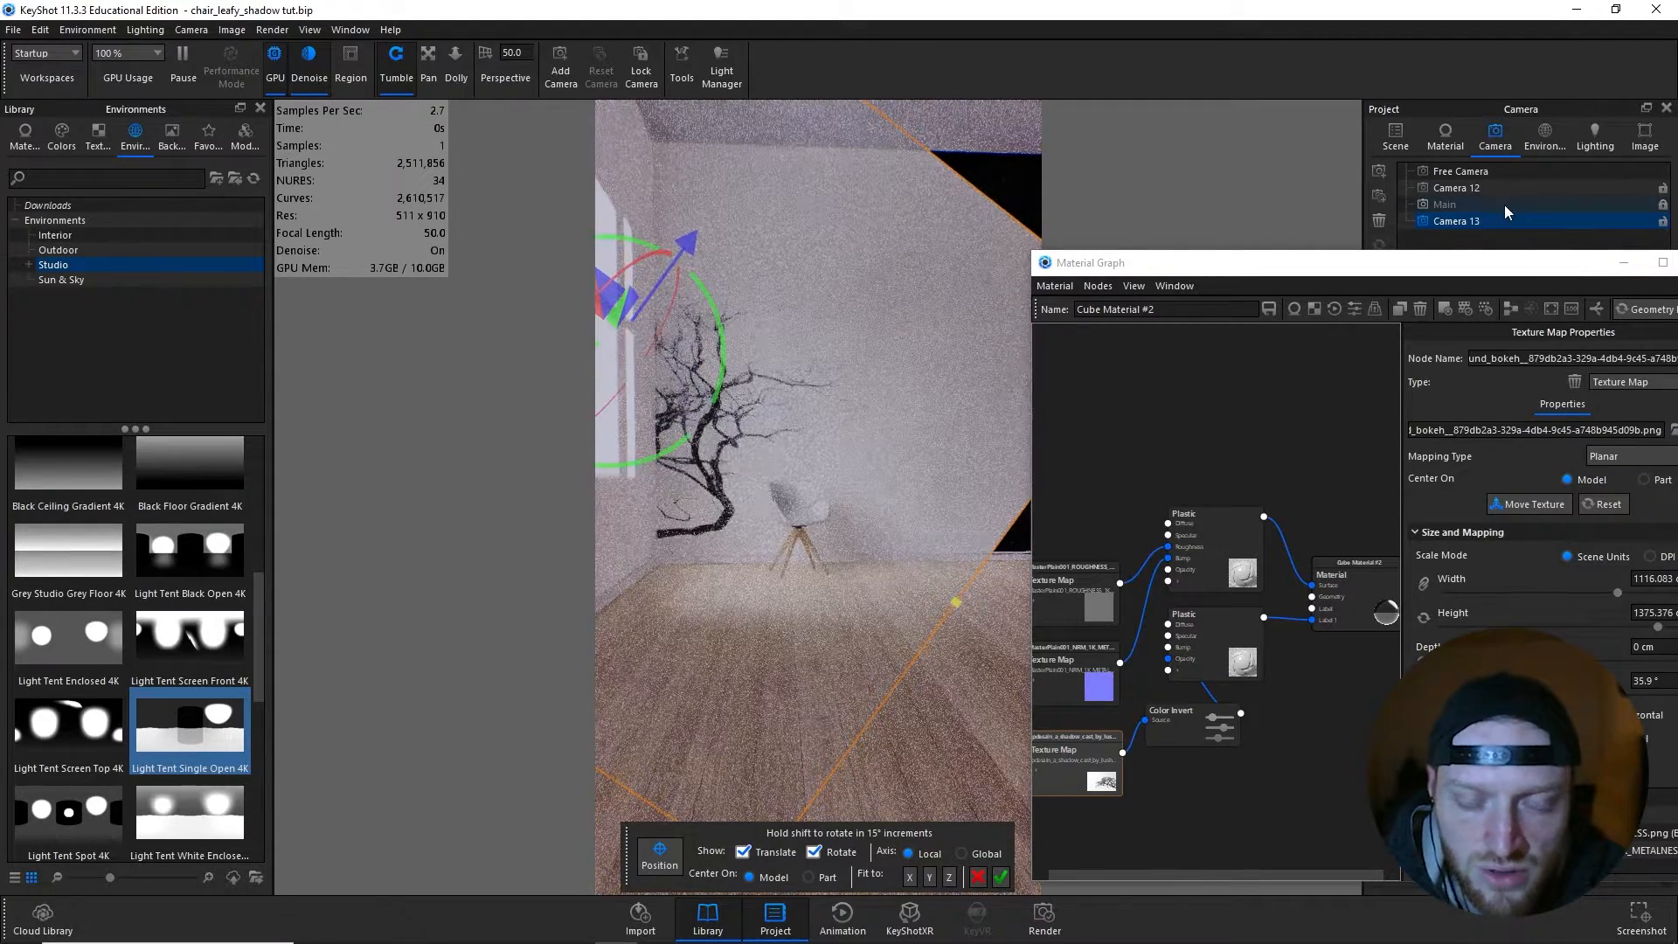
left_click(1503, 204)
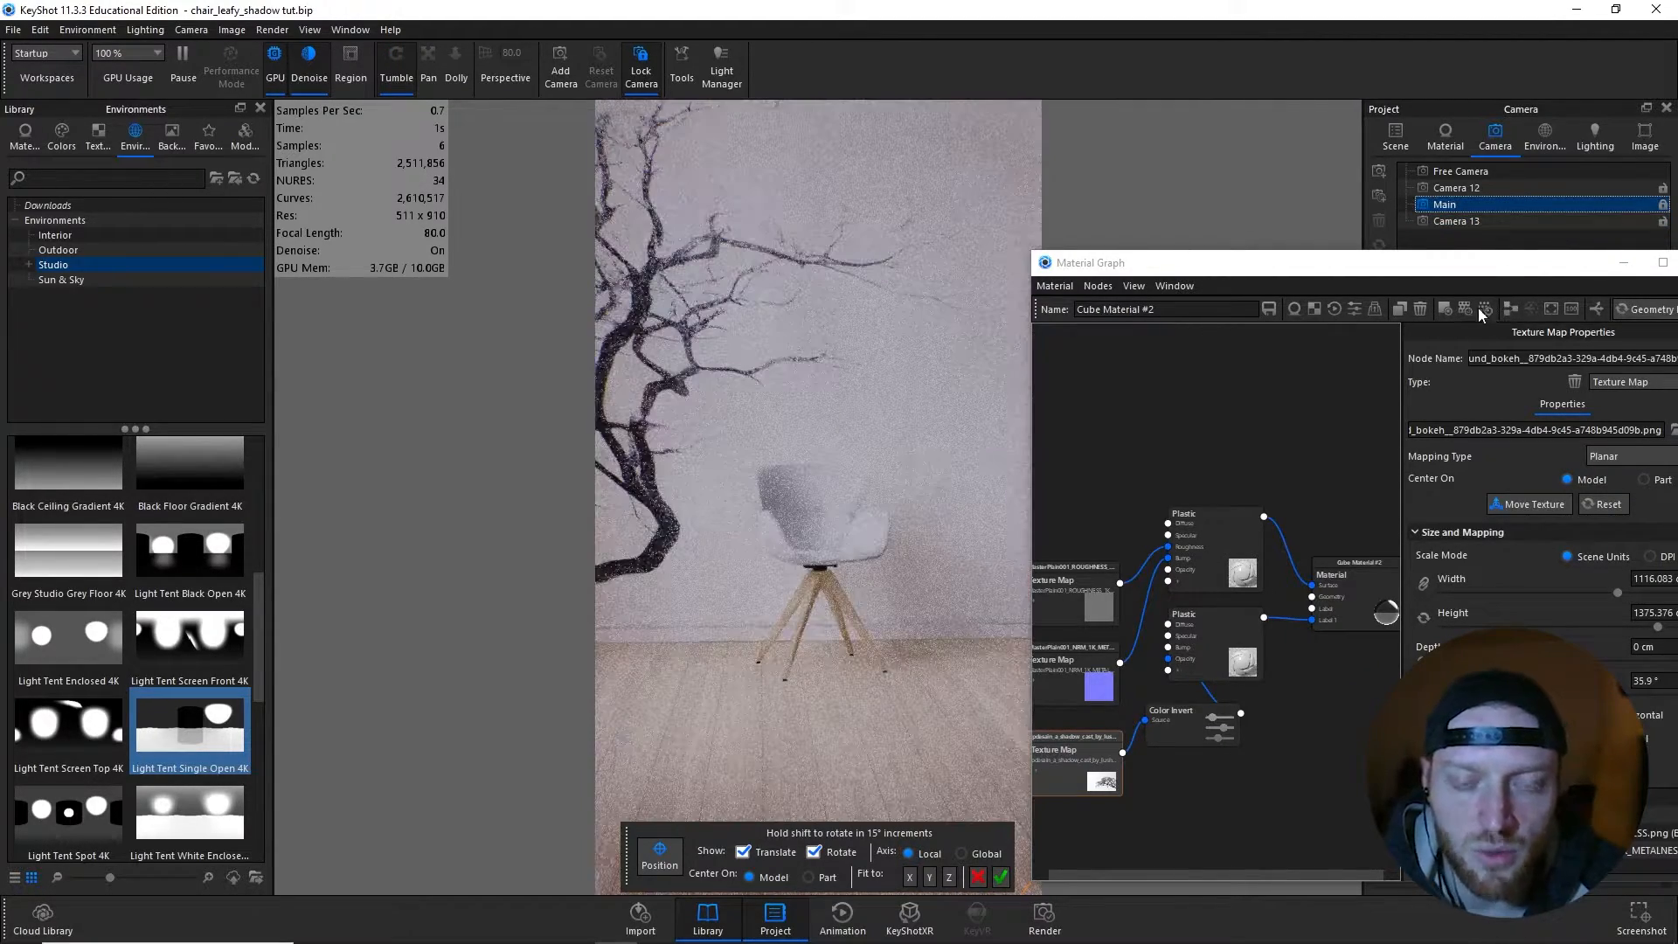
- Rotate the tree texture to about 64.8° and raise it on the back wall in Camera 13, check it from Main and confirm the placement
left_click(1471, 221)
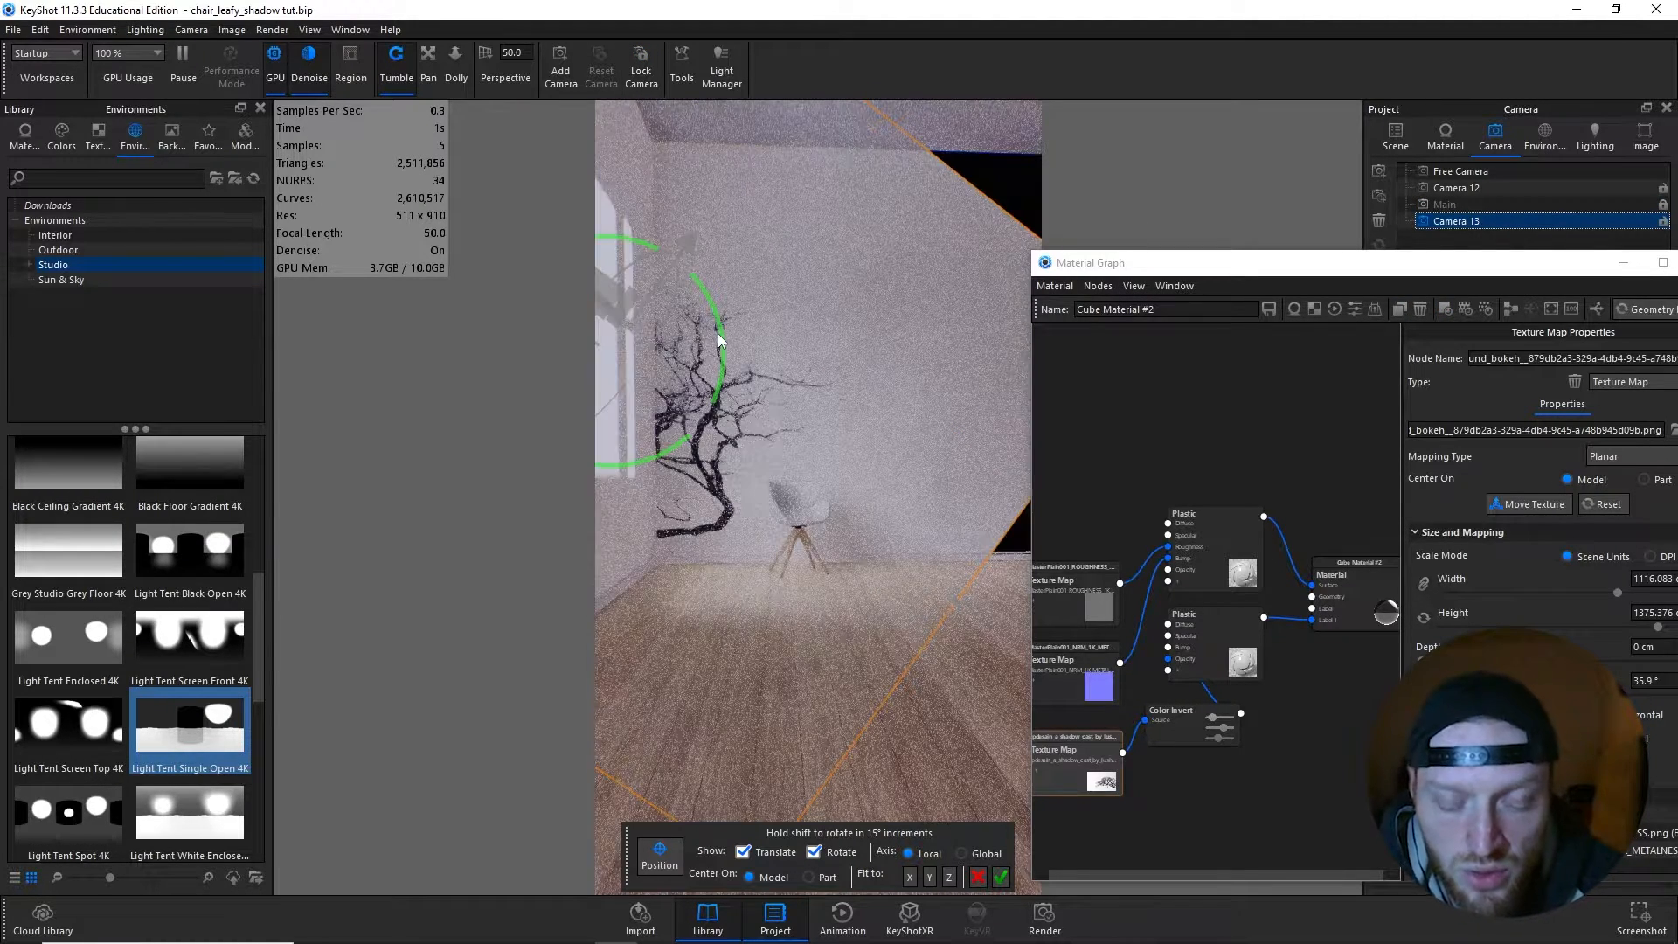
left_click_drag(718, 341, 732, 373)
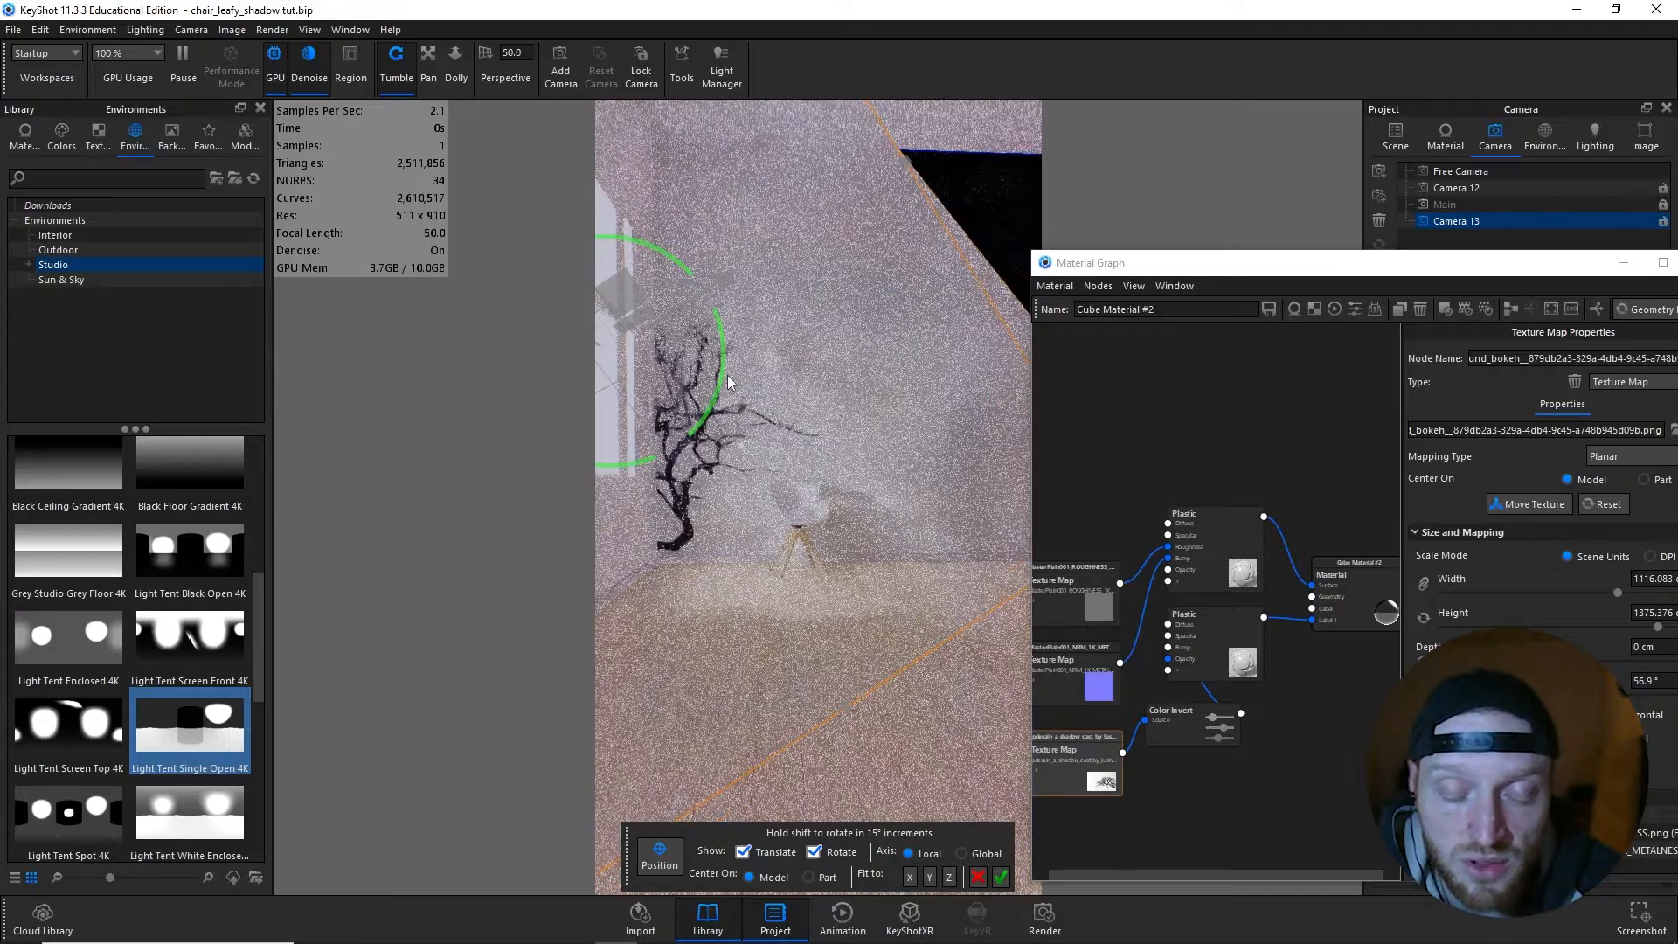
left_click_drag(620, 276, 620, 274)
left_click_drag(723, 344, 725, 352)
left_click_drag(643, 281, 647, 265)
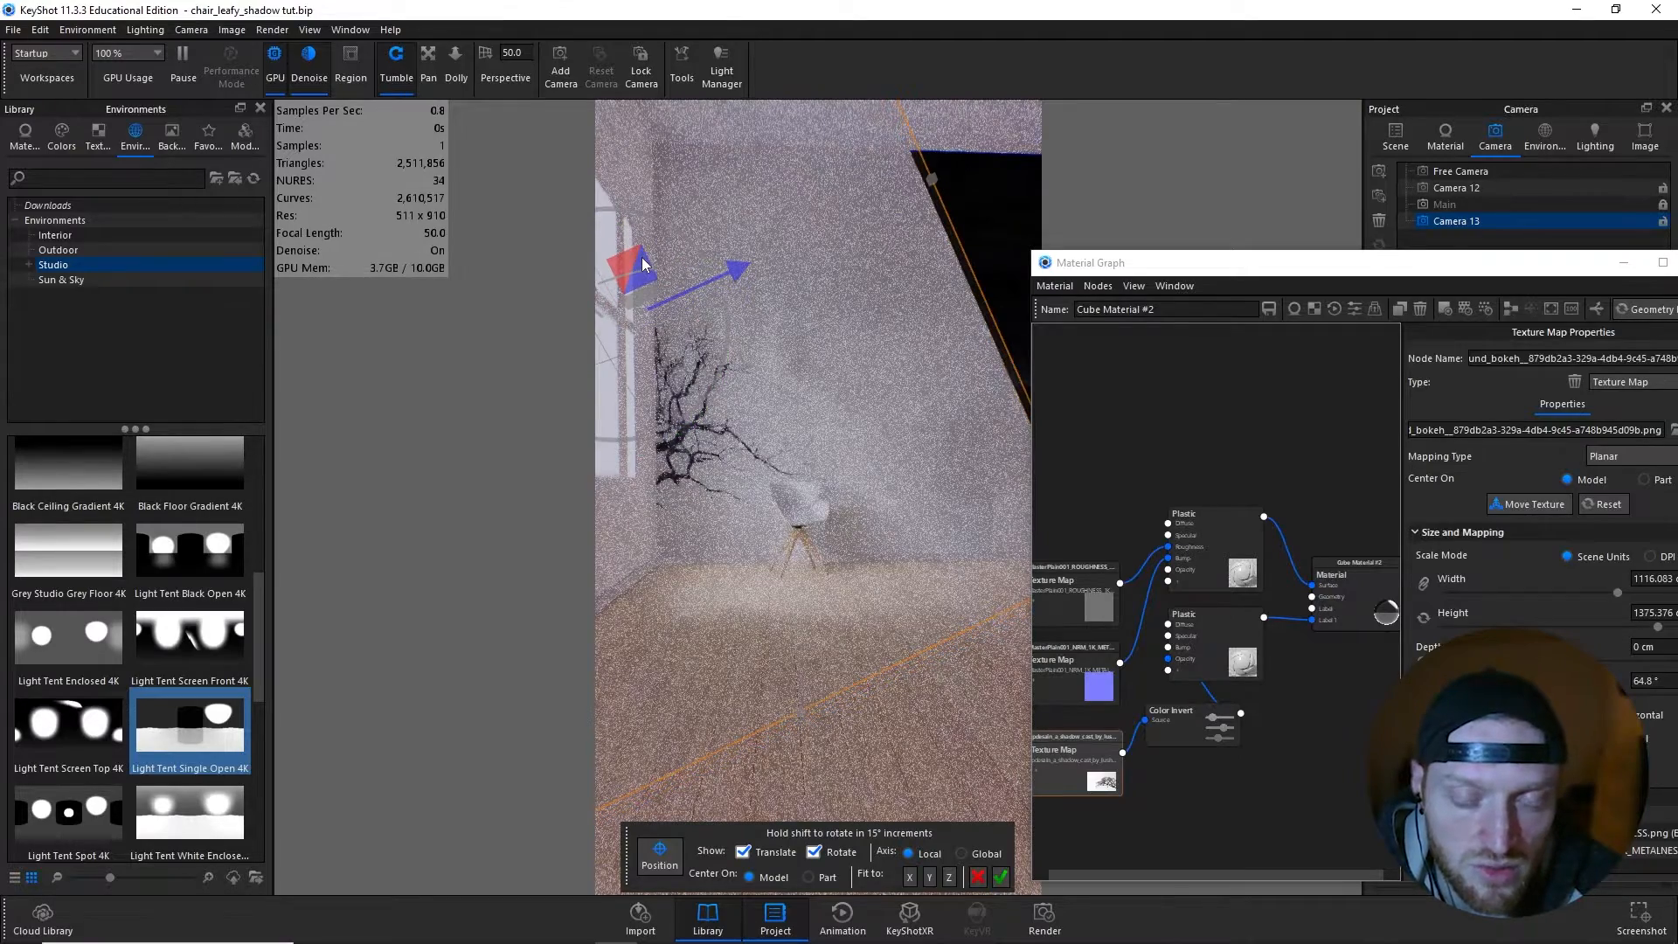
left_click(1446, 206)
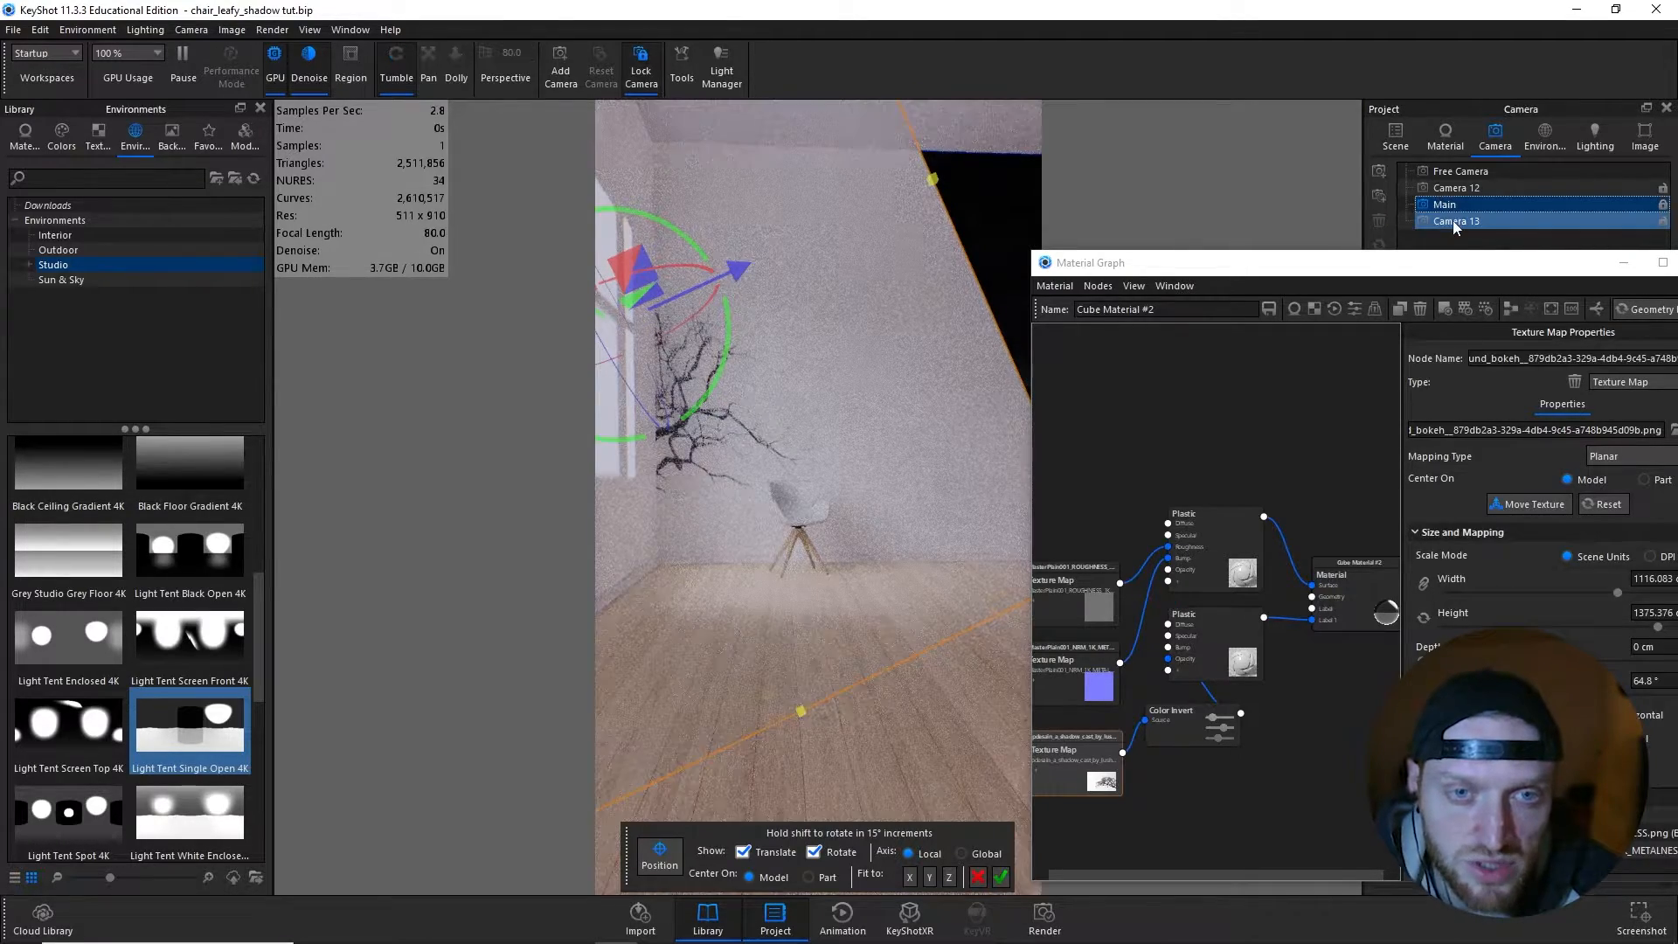
left_click(1452, 220)
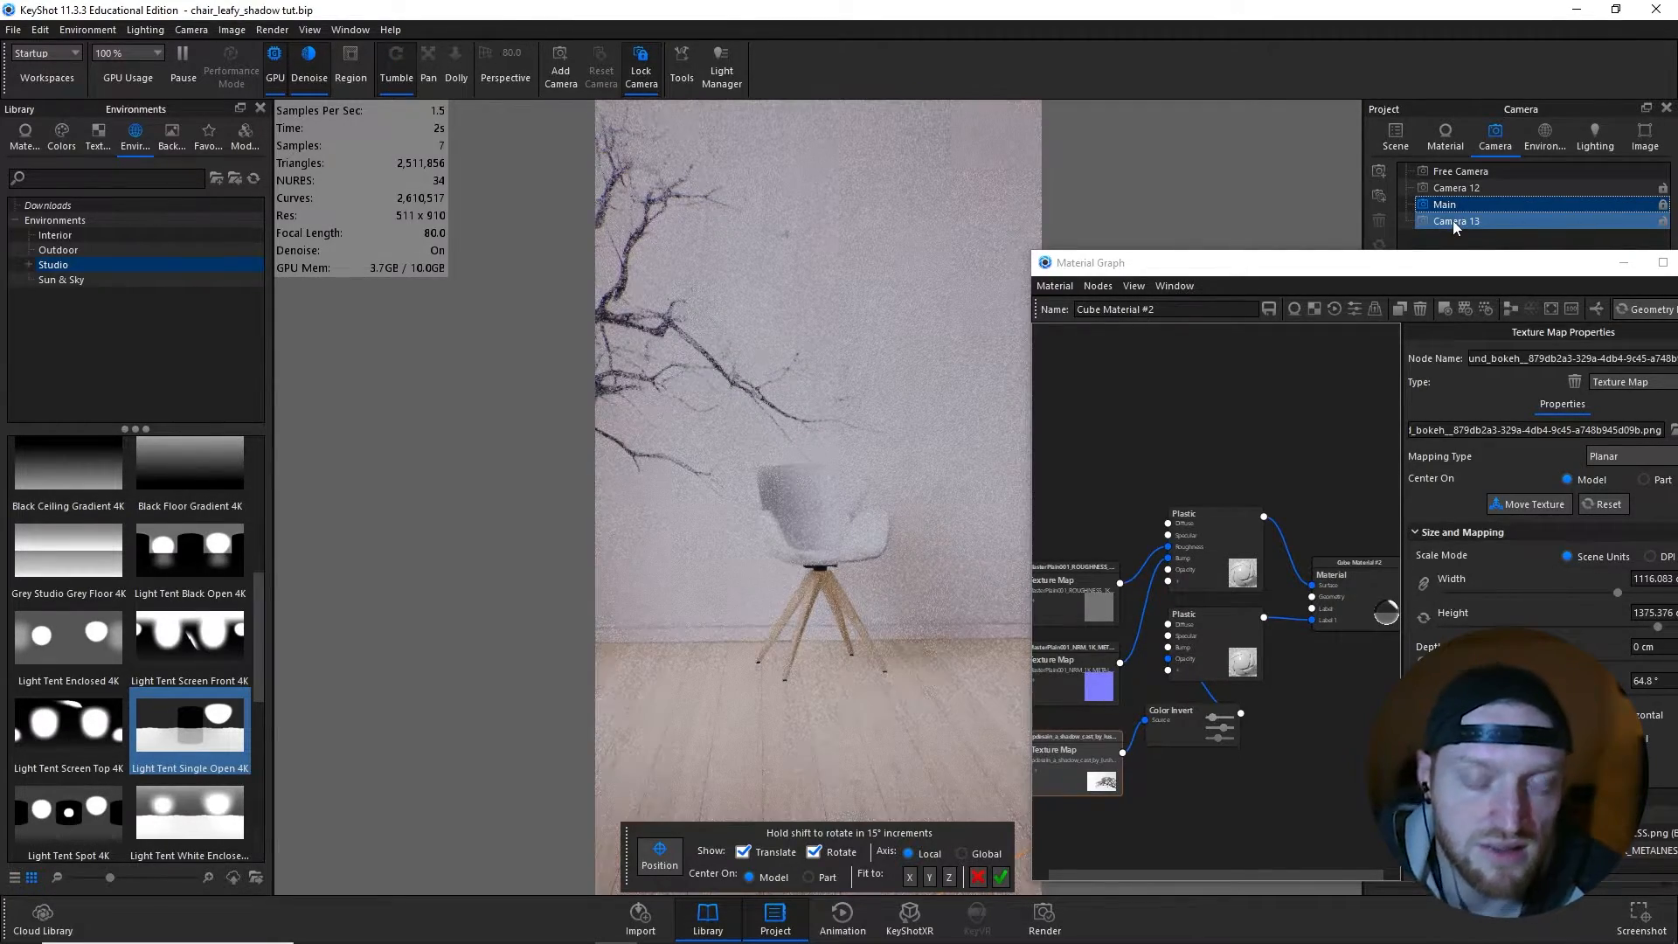
left_click(1002, 875)
- Lighten the label Plastic's Diffuse colour to grey 949494, judging the tree shadow from the Main camera
left_click_drag(1176, 724, 1175, 756)
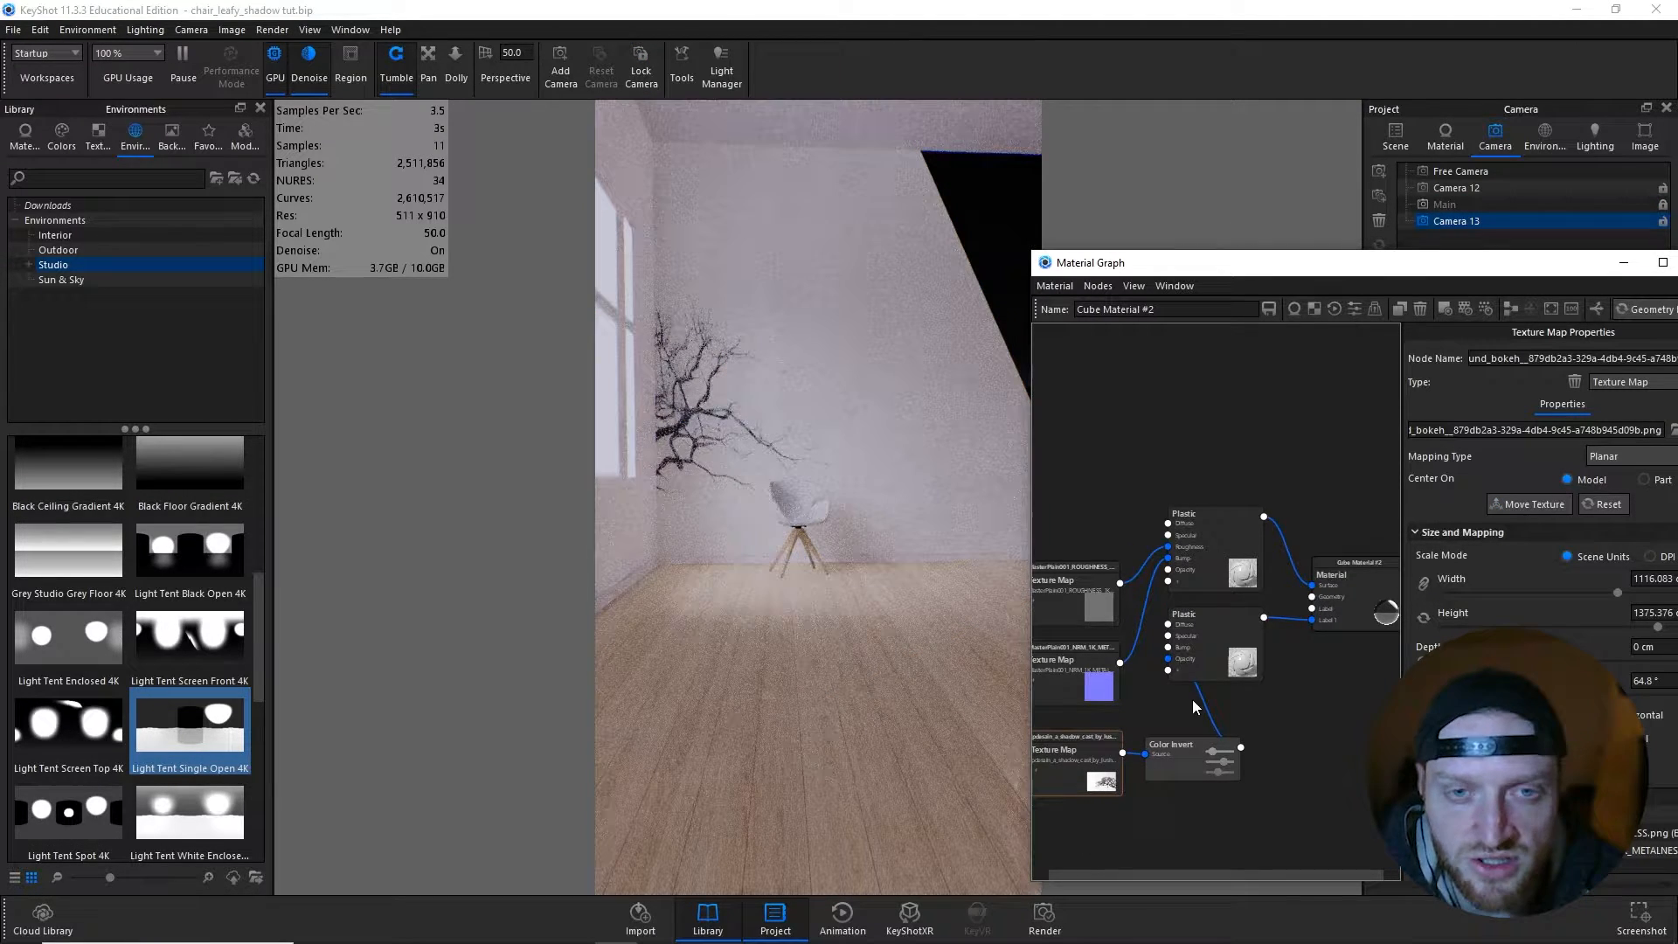
left_click(1209, 657)
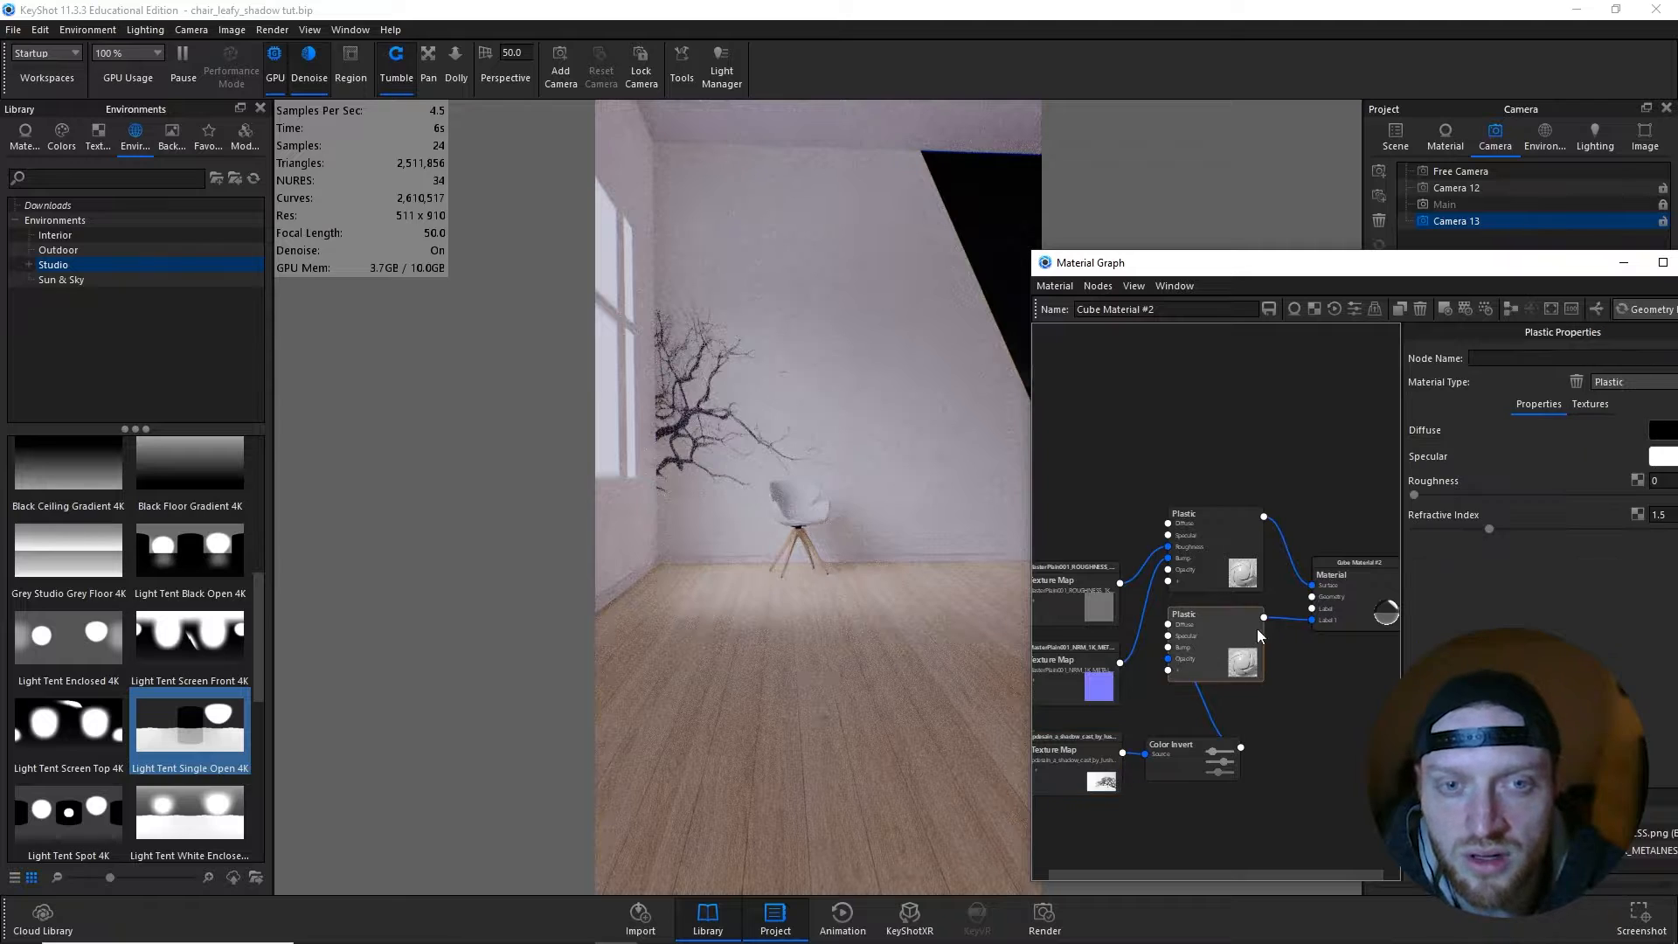
left_click(1657, 431)
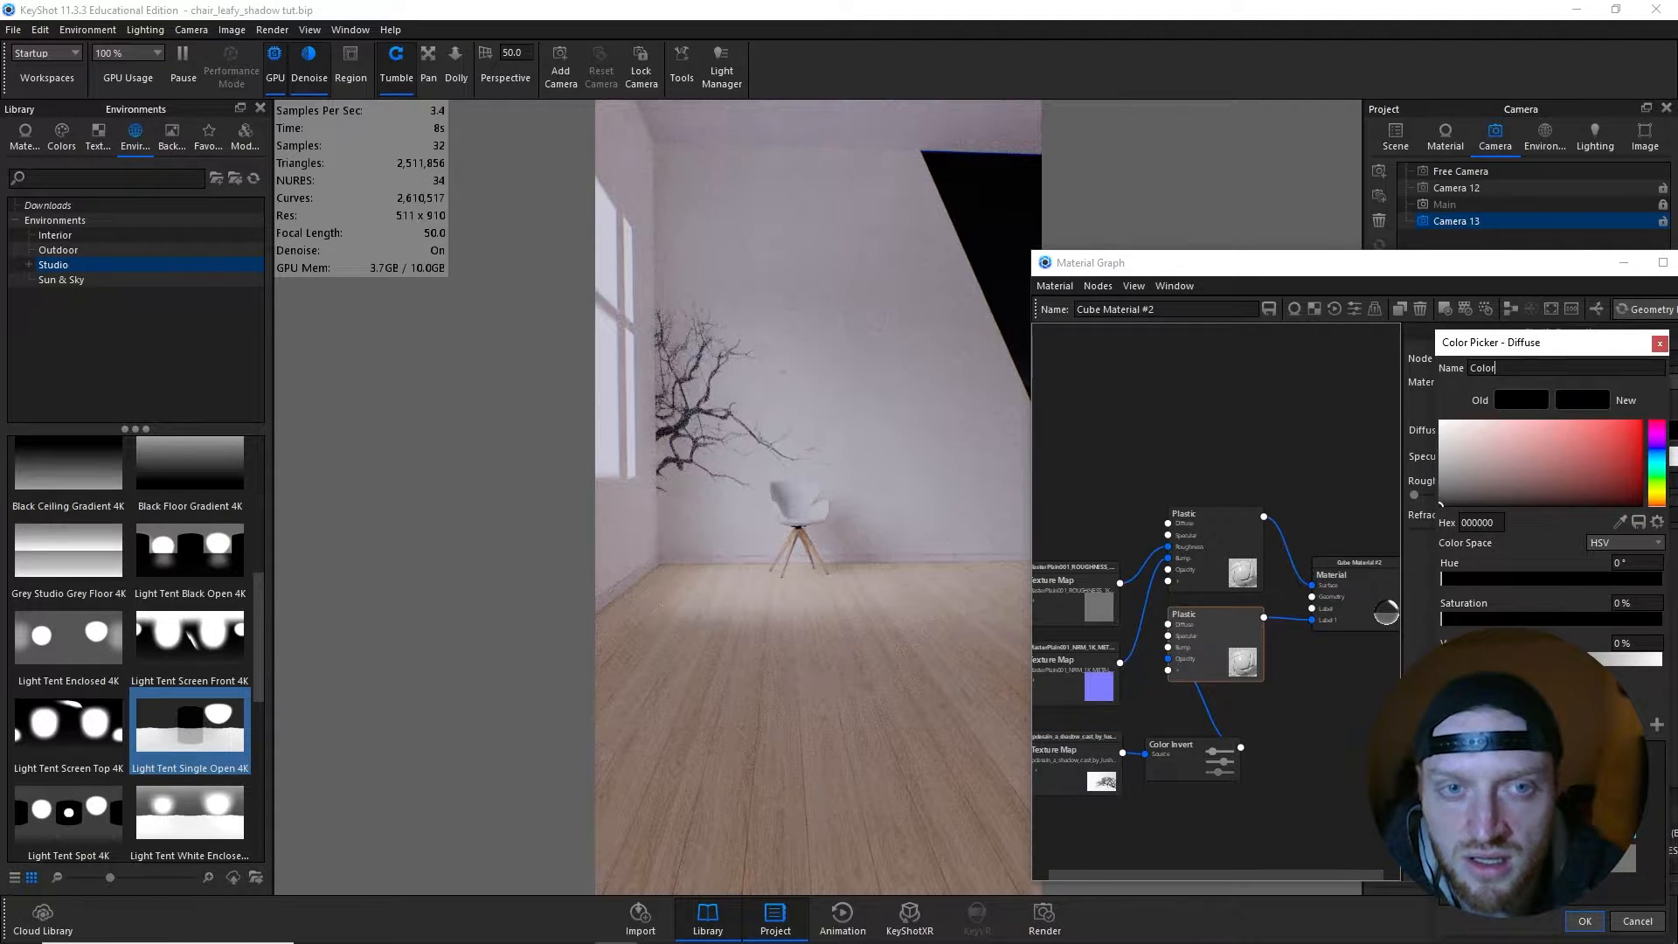
left_click(1466, 659)
left_click(1444, 208)
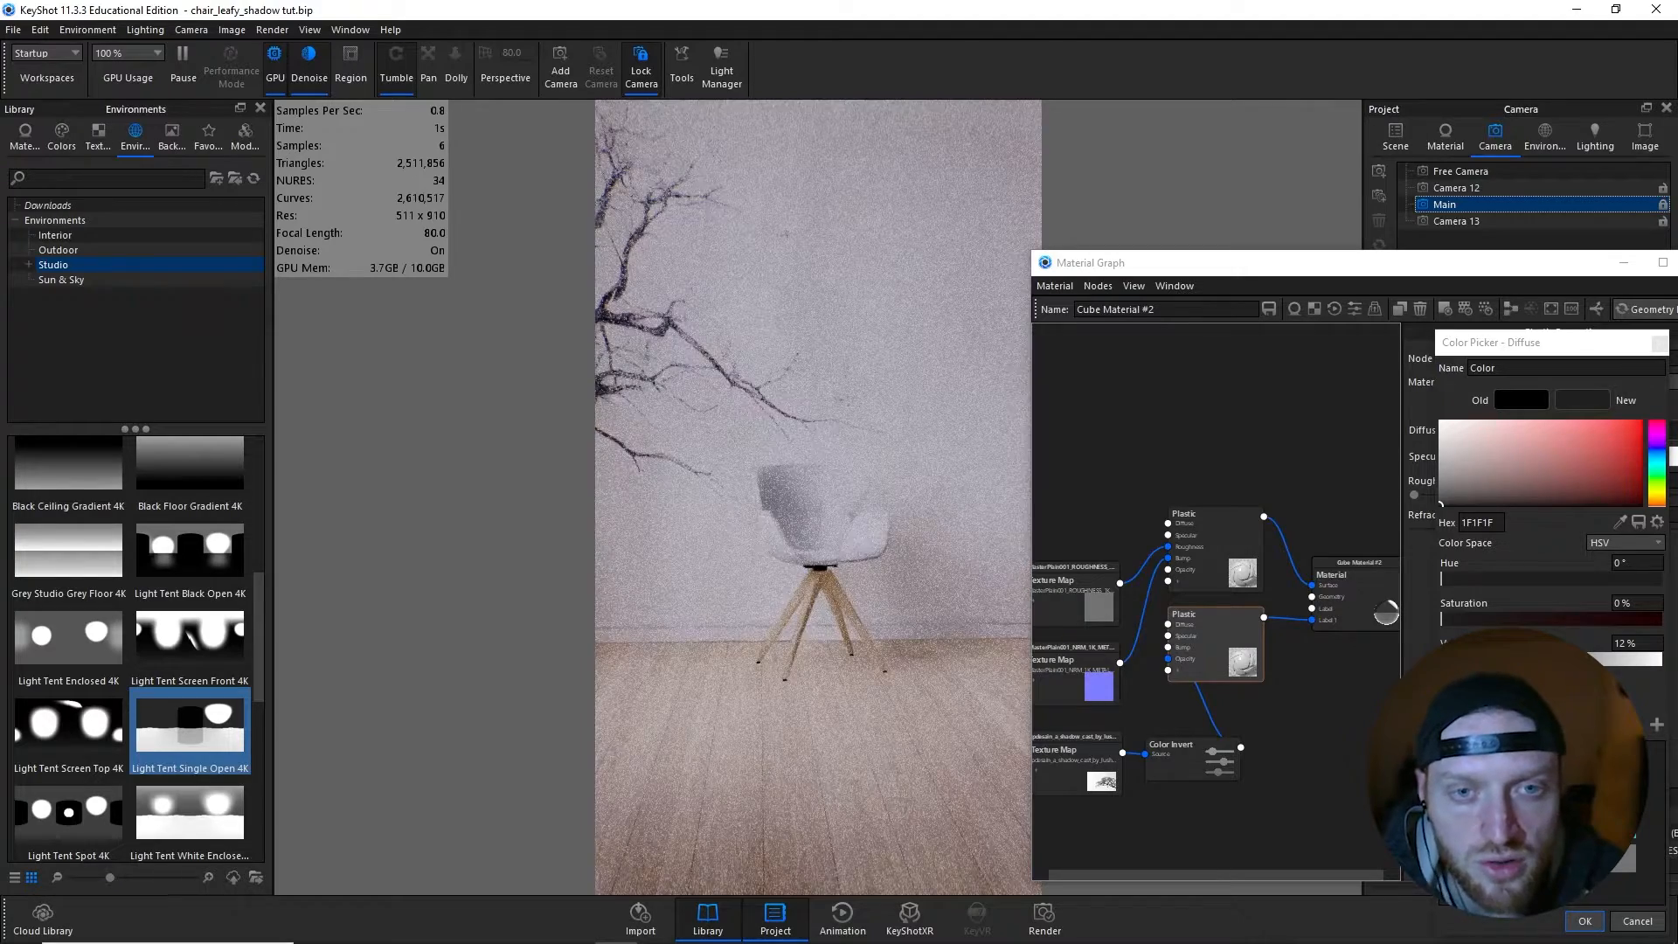
left_click_drag(1467, 659, 1569, 659)
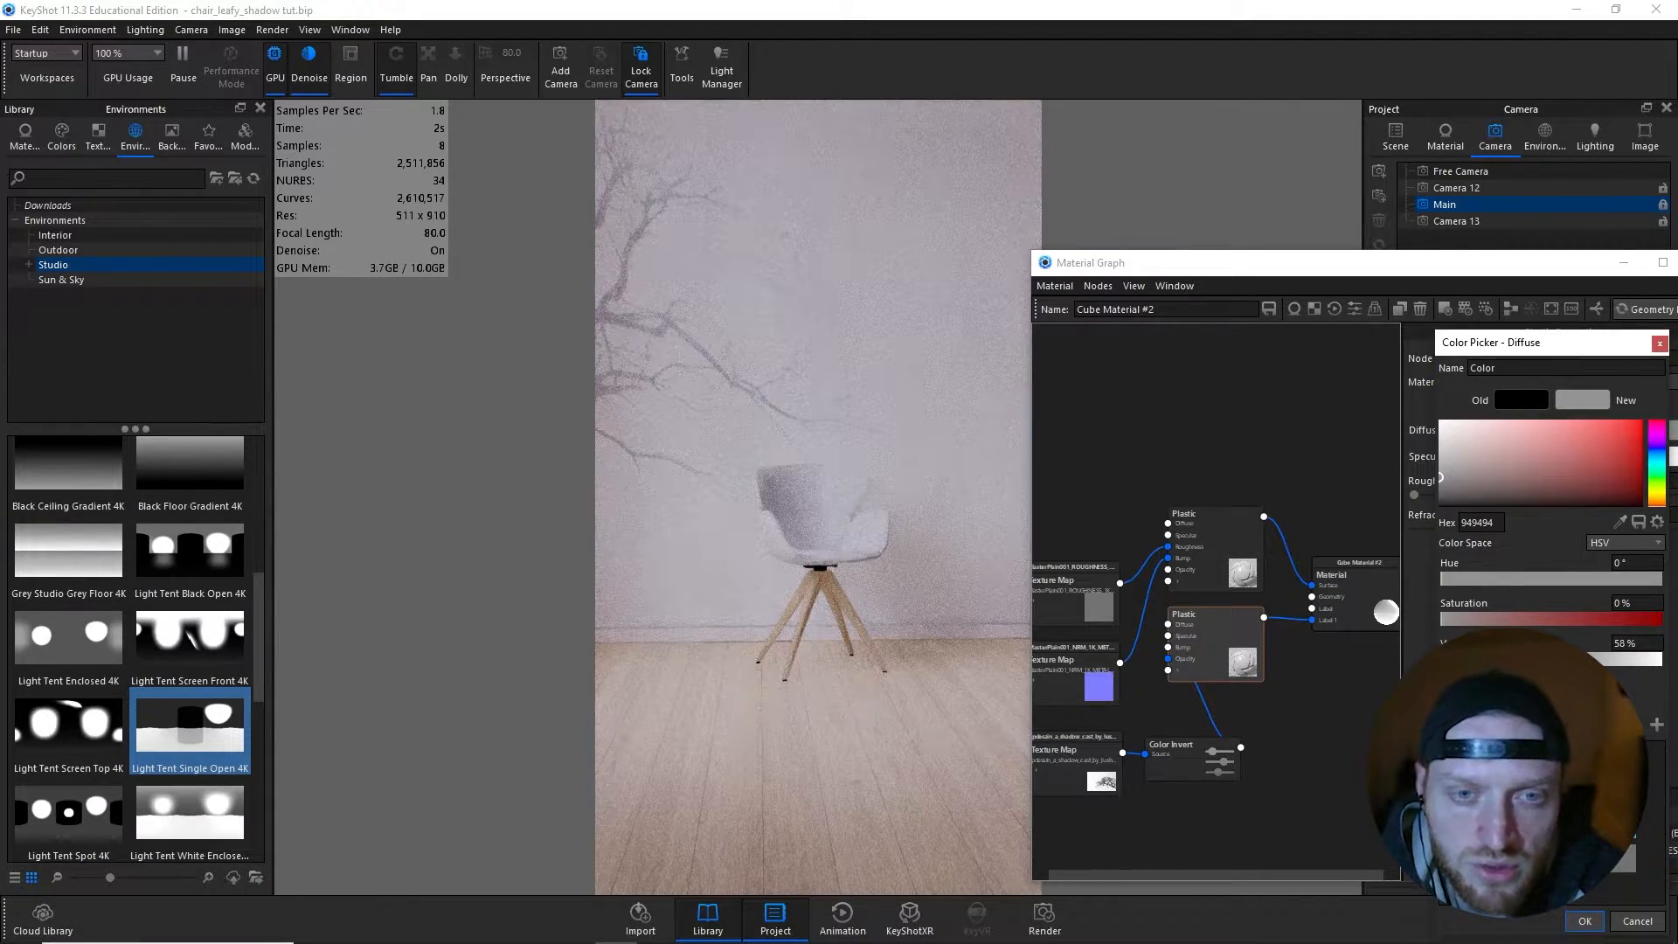
left_click(1583, 922)
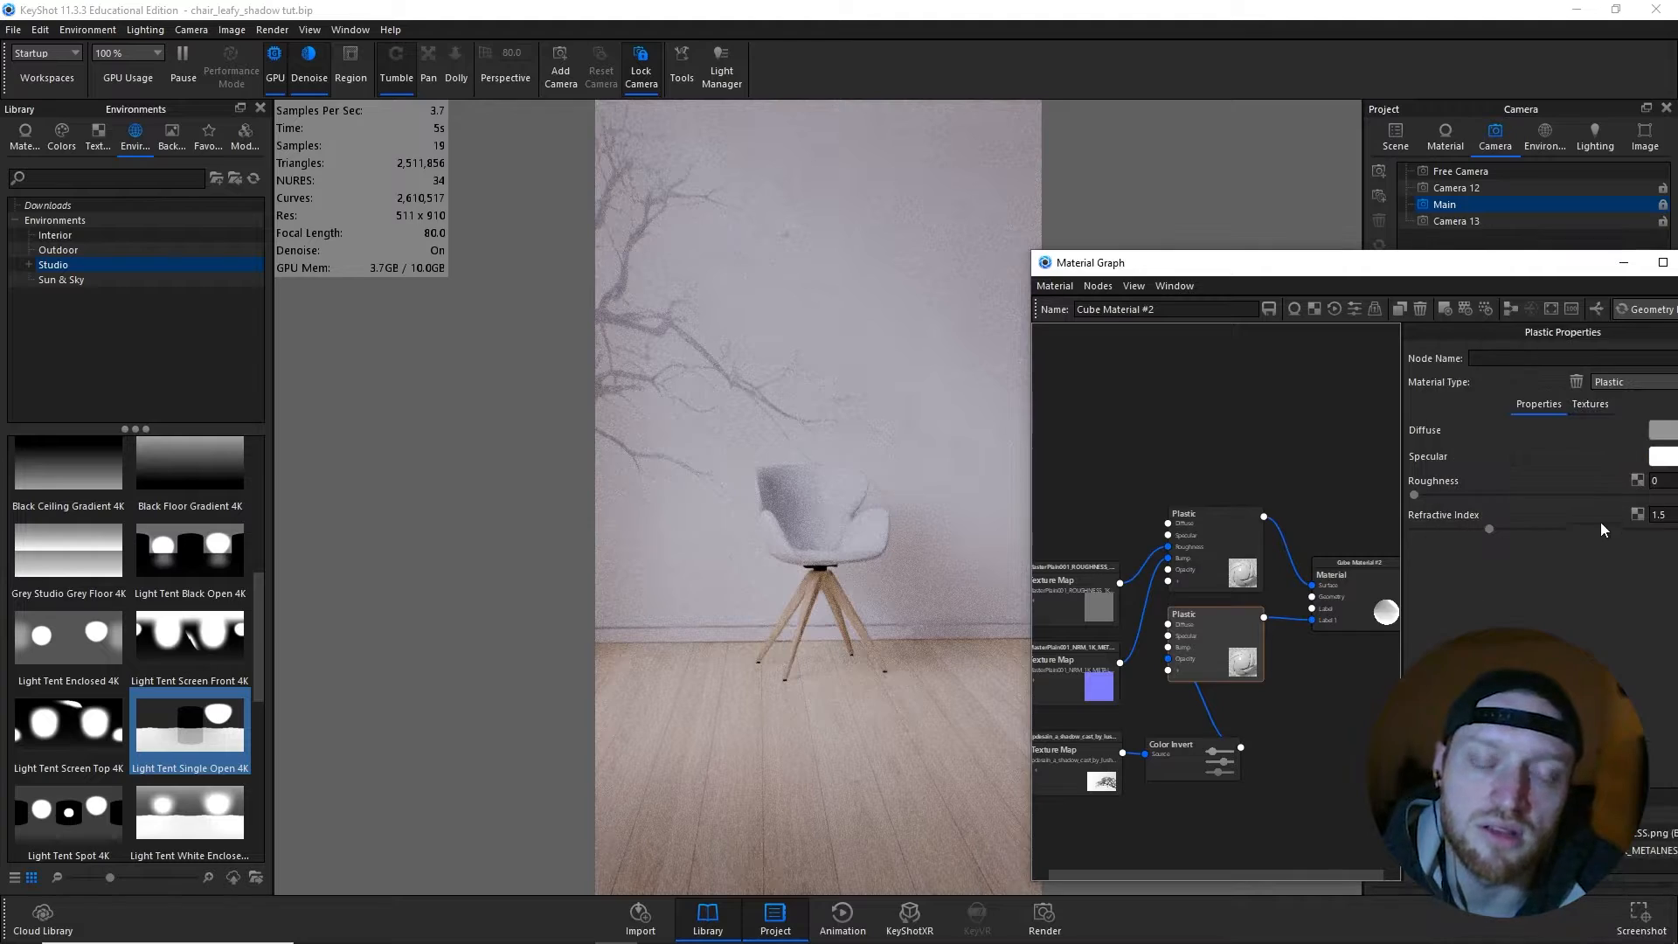
- Duplicate the tree label's Plastic node with its linked Color Invert and texture, using the copy as a second label and disabling the original
left_click(1623, 263)
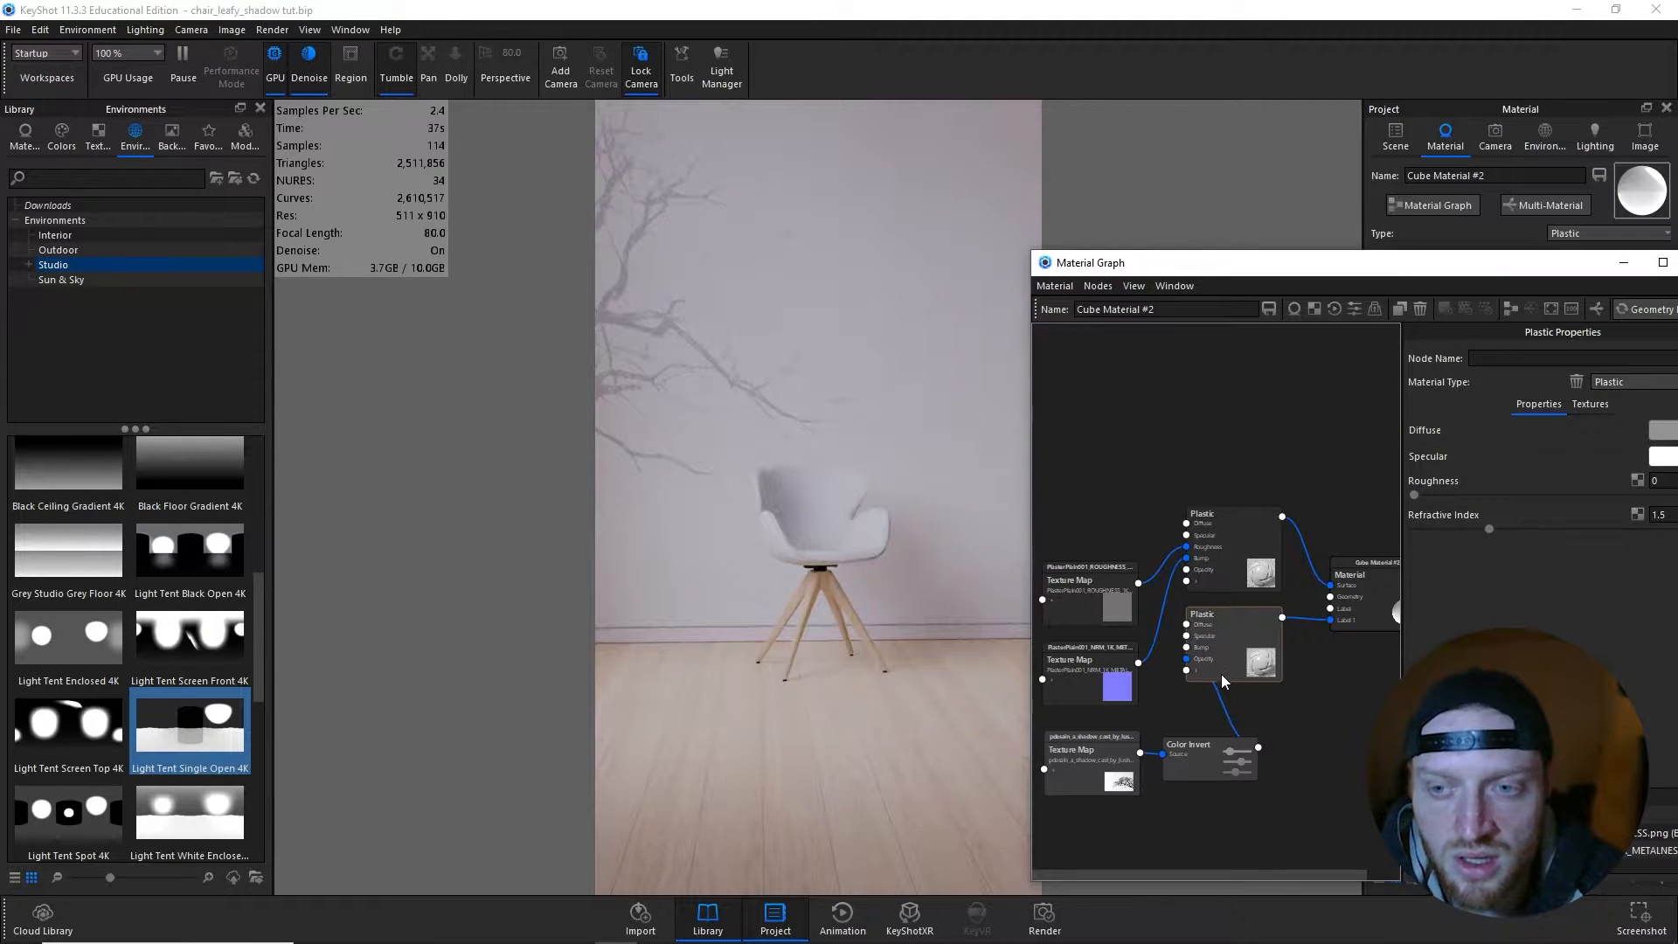
left_click_drag(1244, 658, 1244, 650)
right_click(1224, 652)
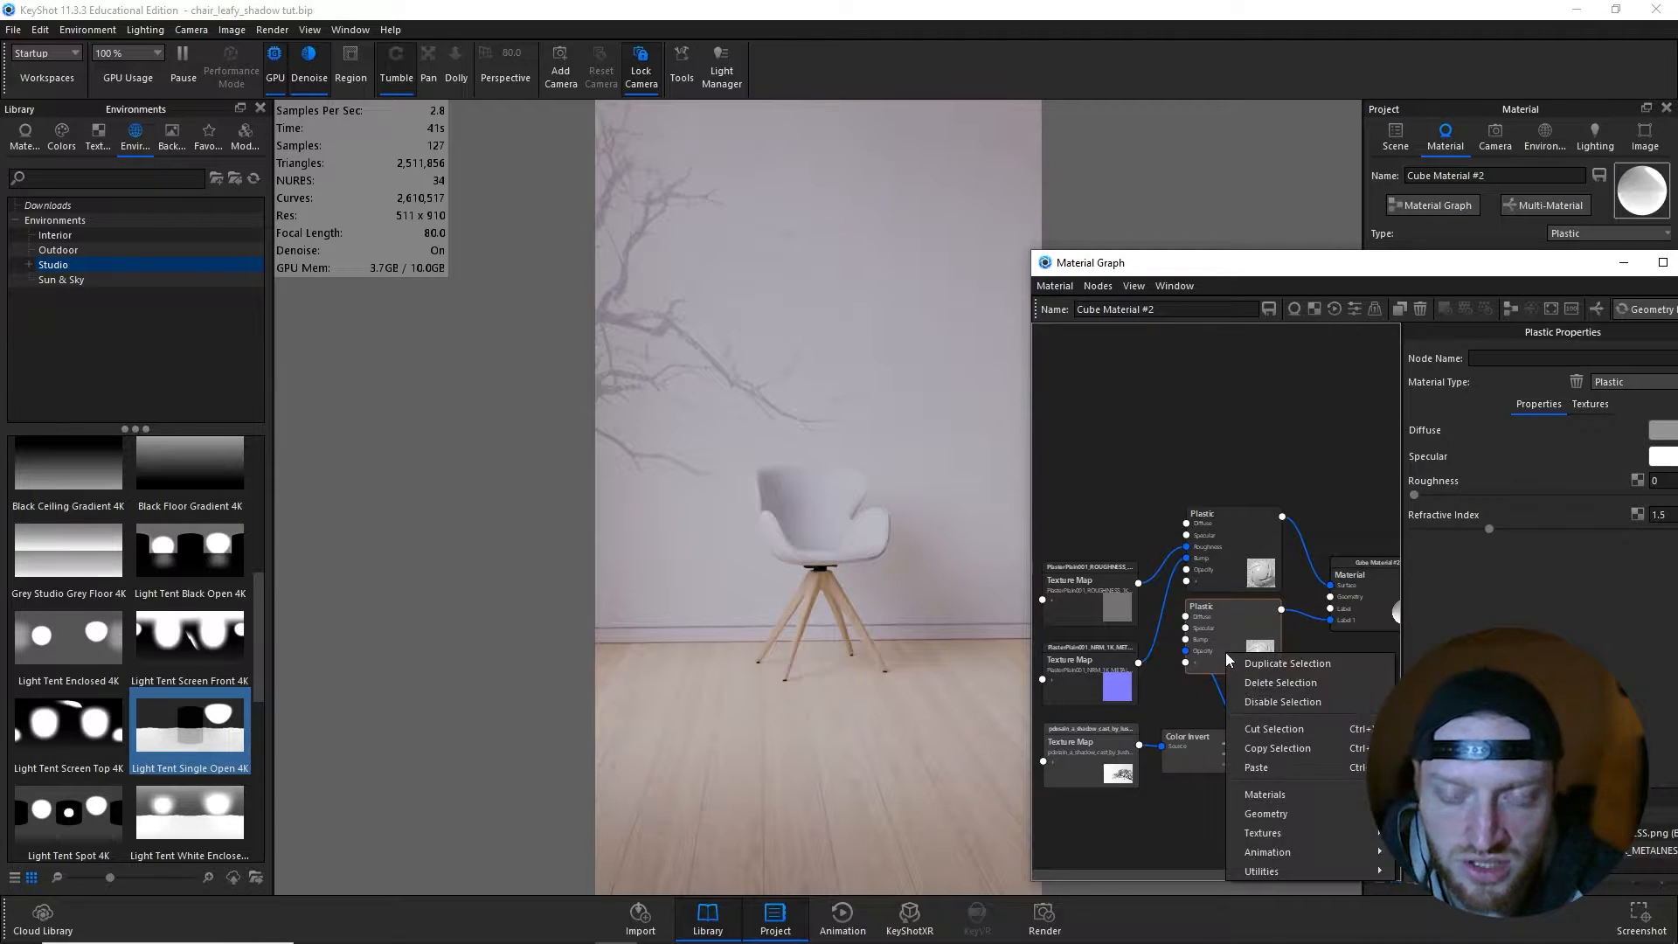
left_click(1261, 669)
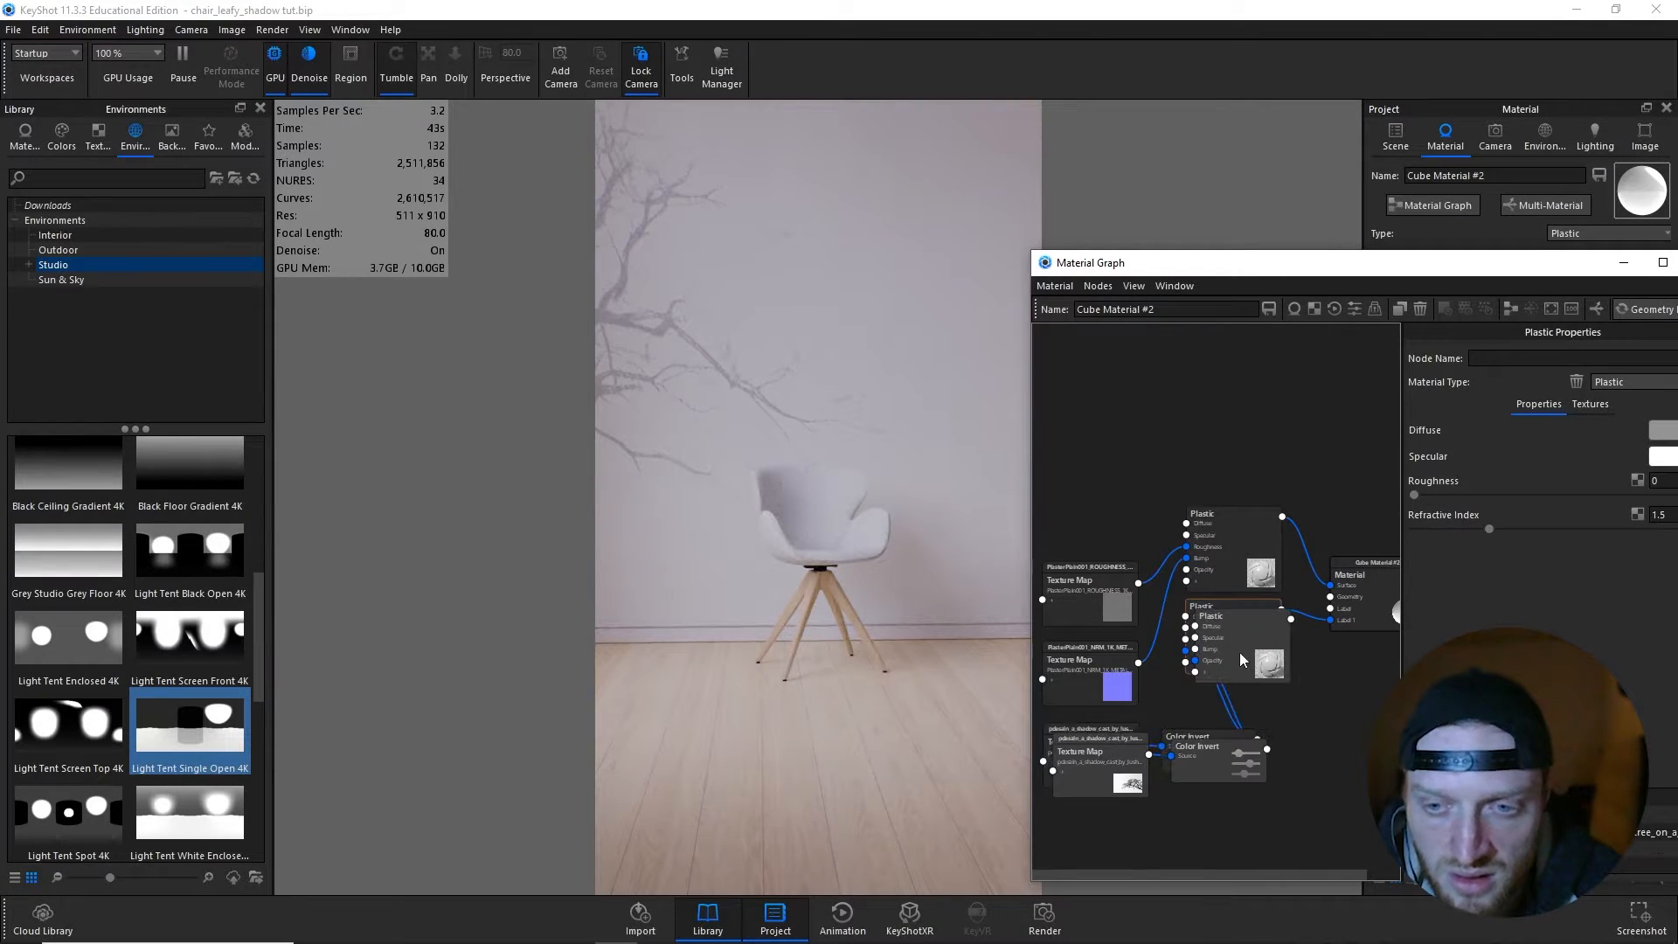
left_click_drag(1239, 651, 1374, 614)
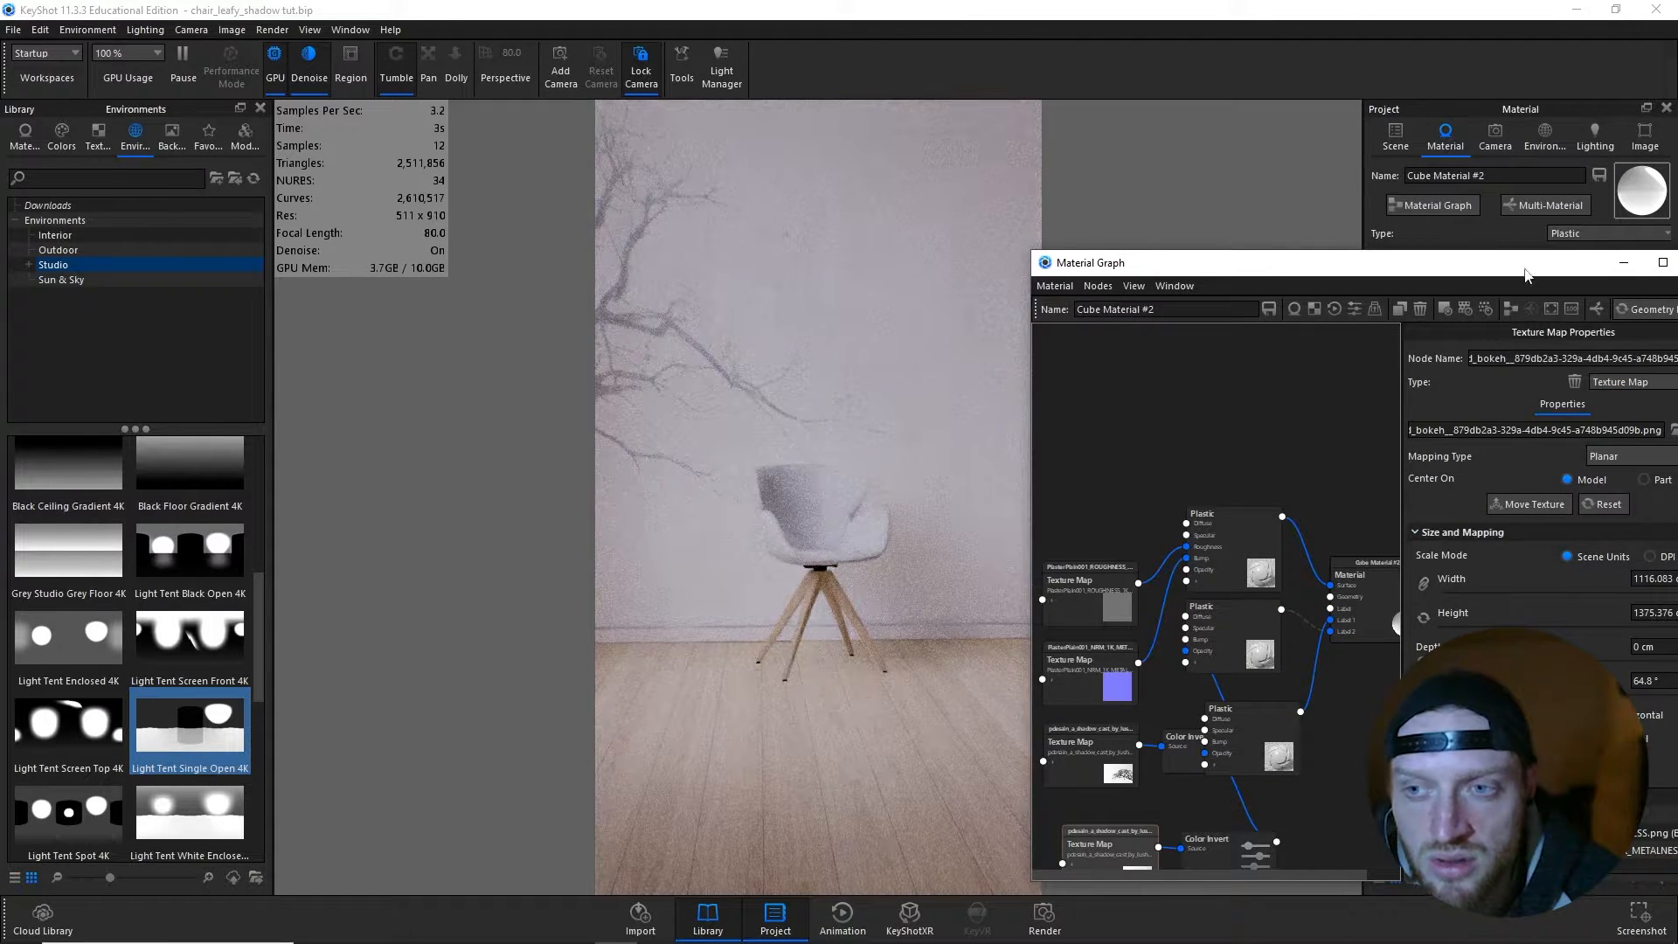
- Change the duplicated texture node to a Video Map and load the tree video, extracting its frames as PNG and overwriting the existing files
left_click_drag(1527, 270, 1405, 244)
left_click(1532, 353)
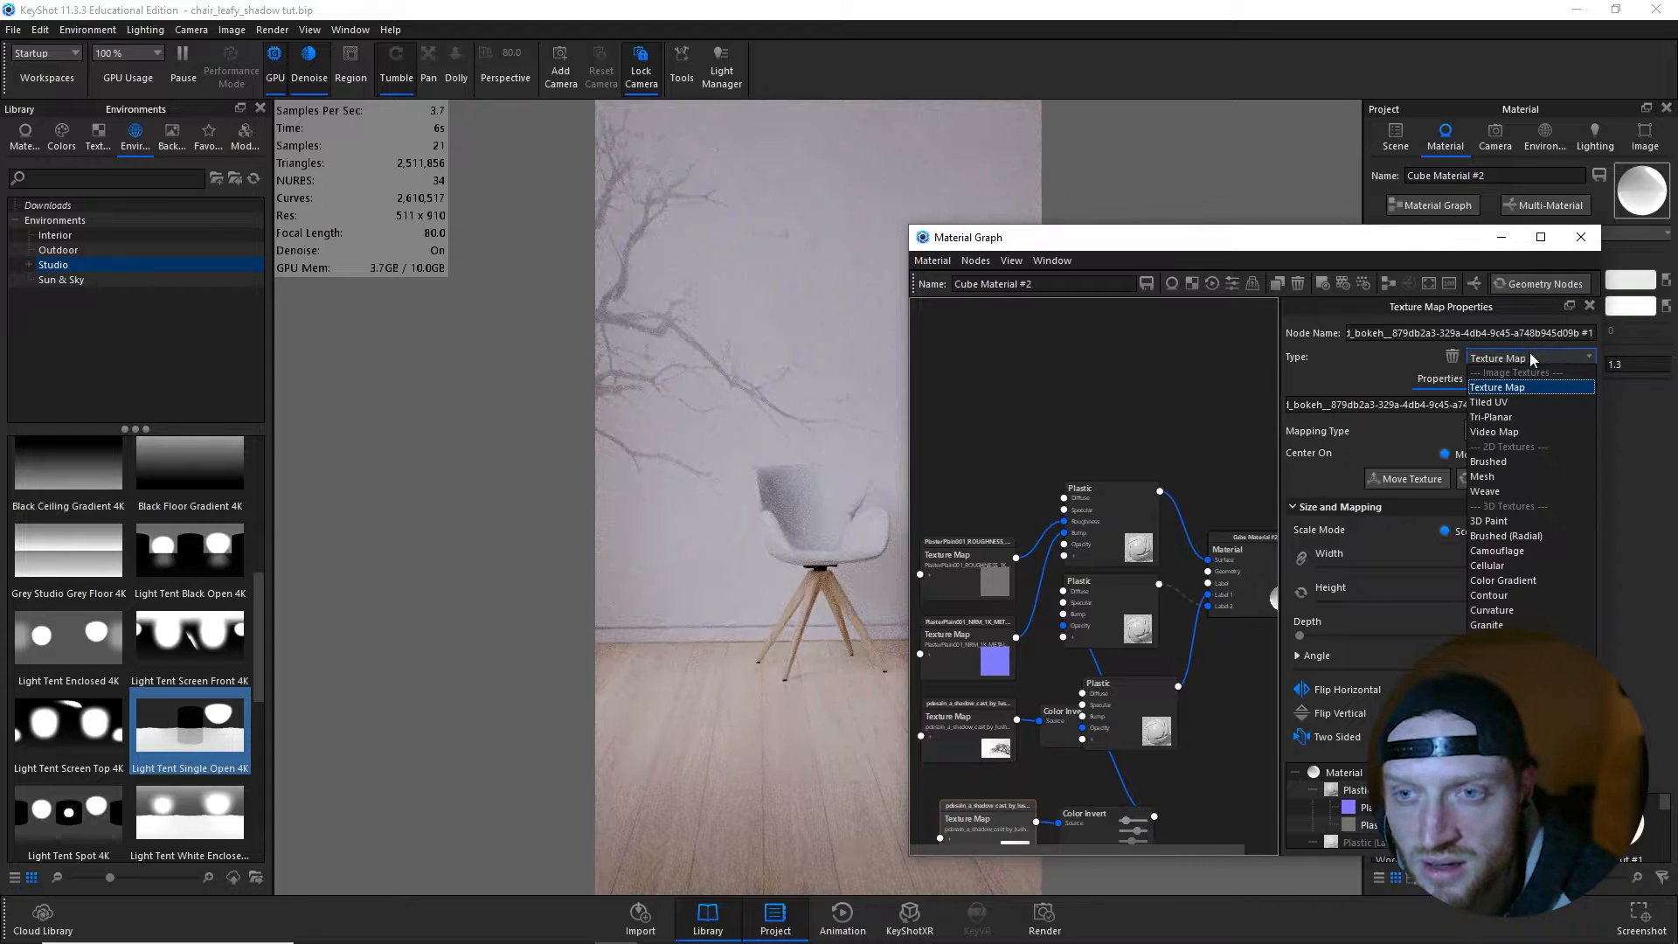
left_click(1490, 430)
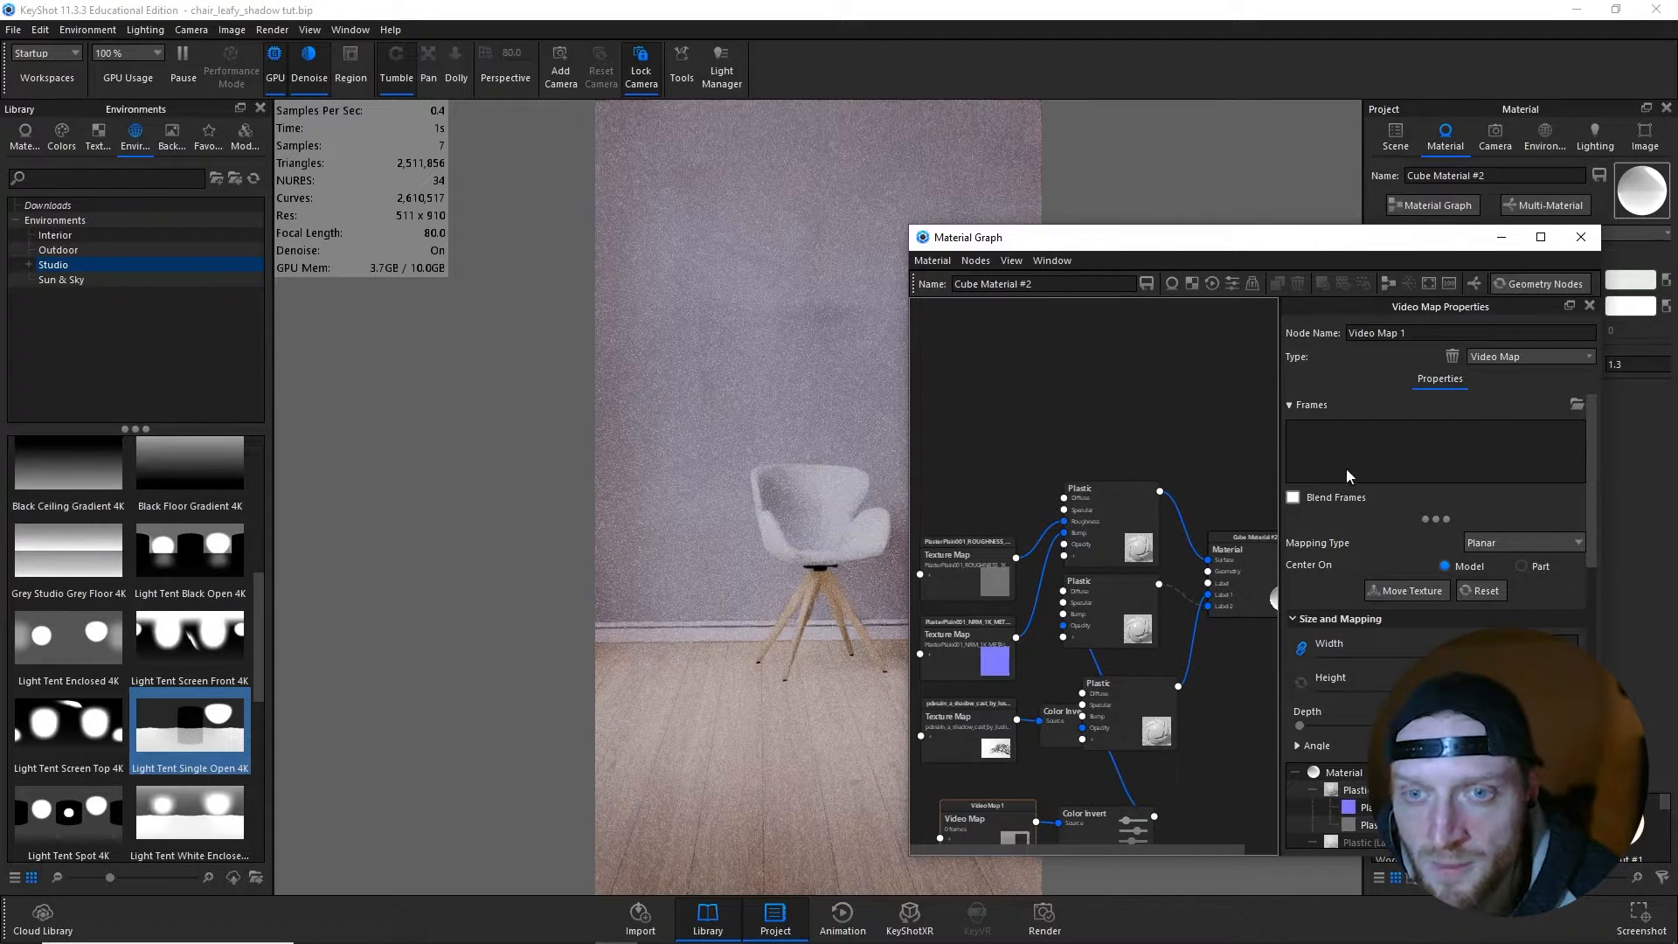
left_click(1576, 404)
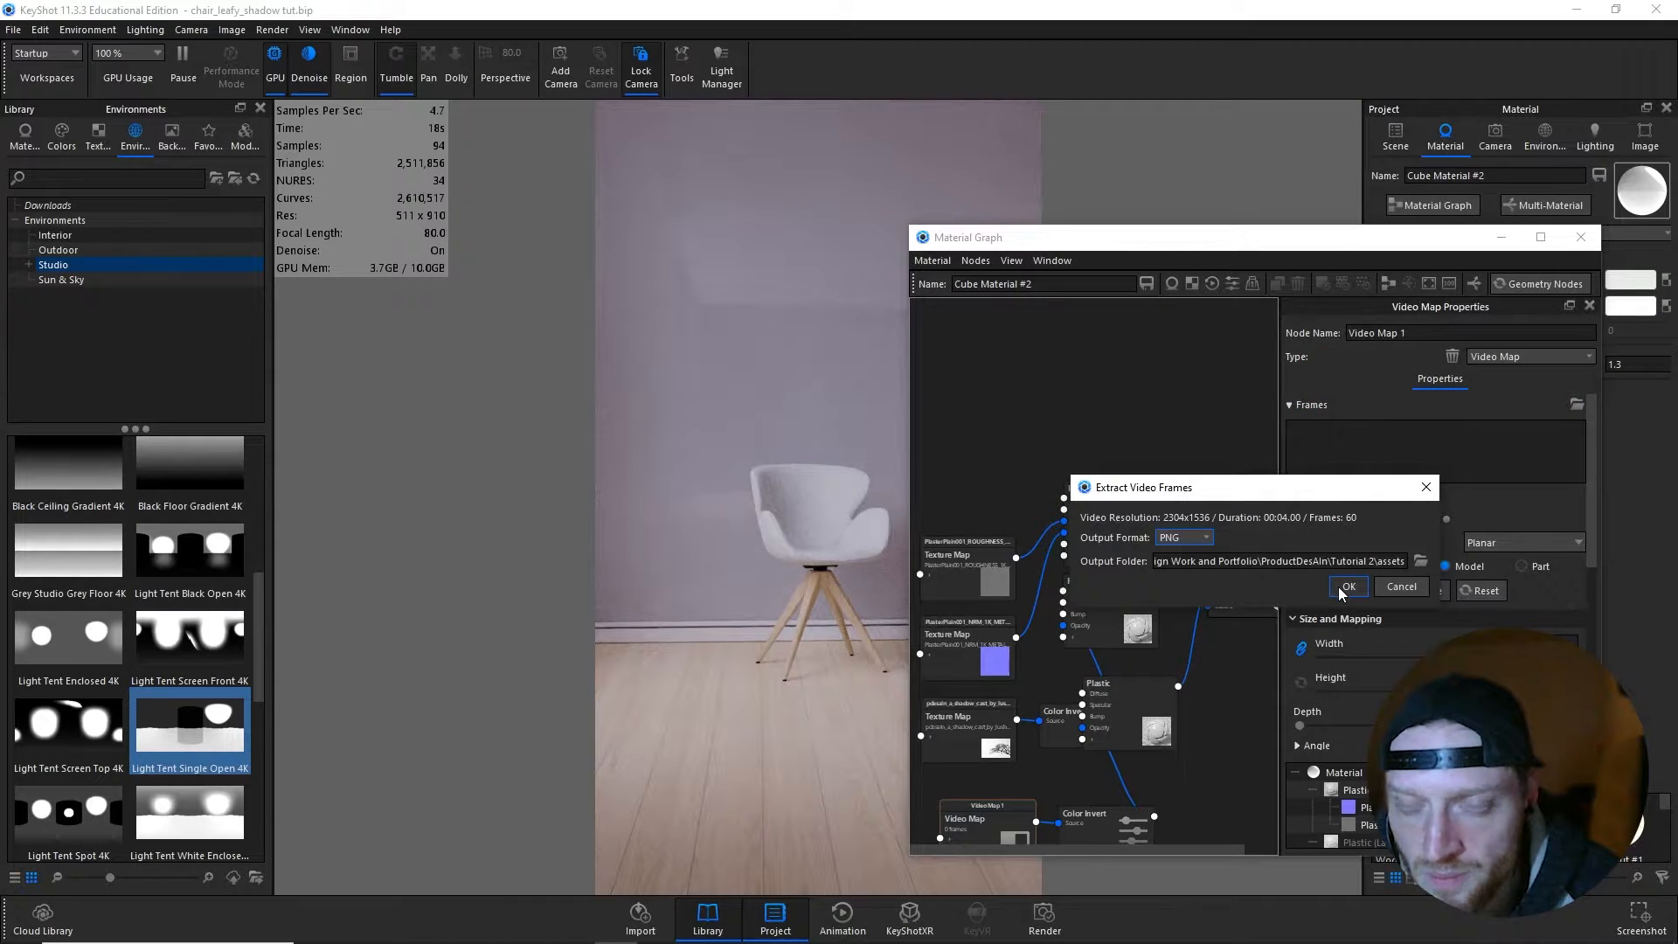
left_click(1356, 584)
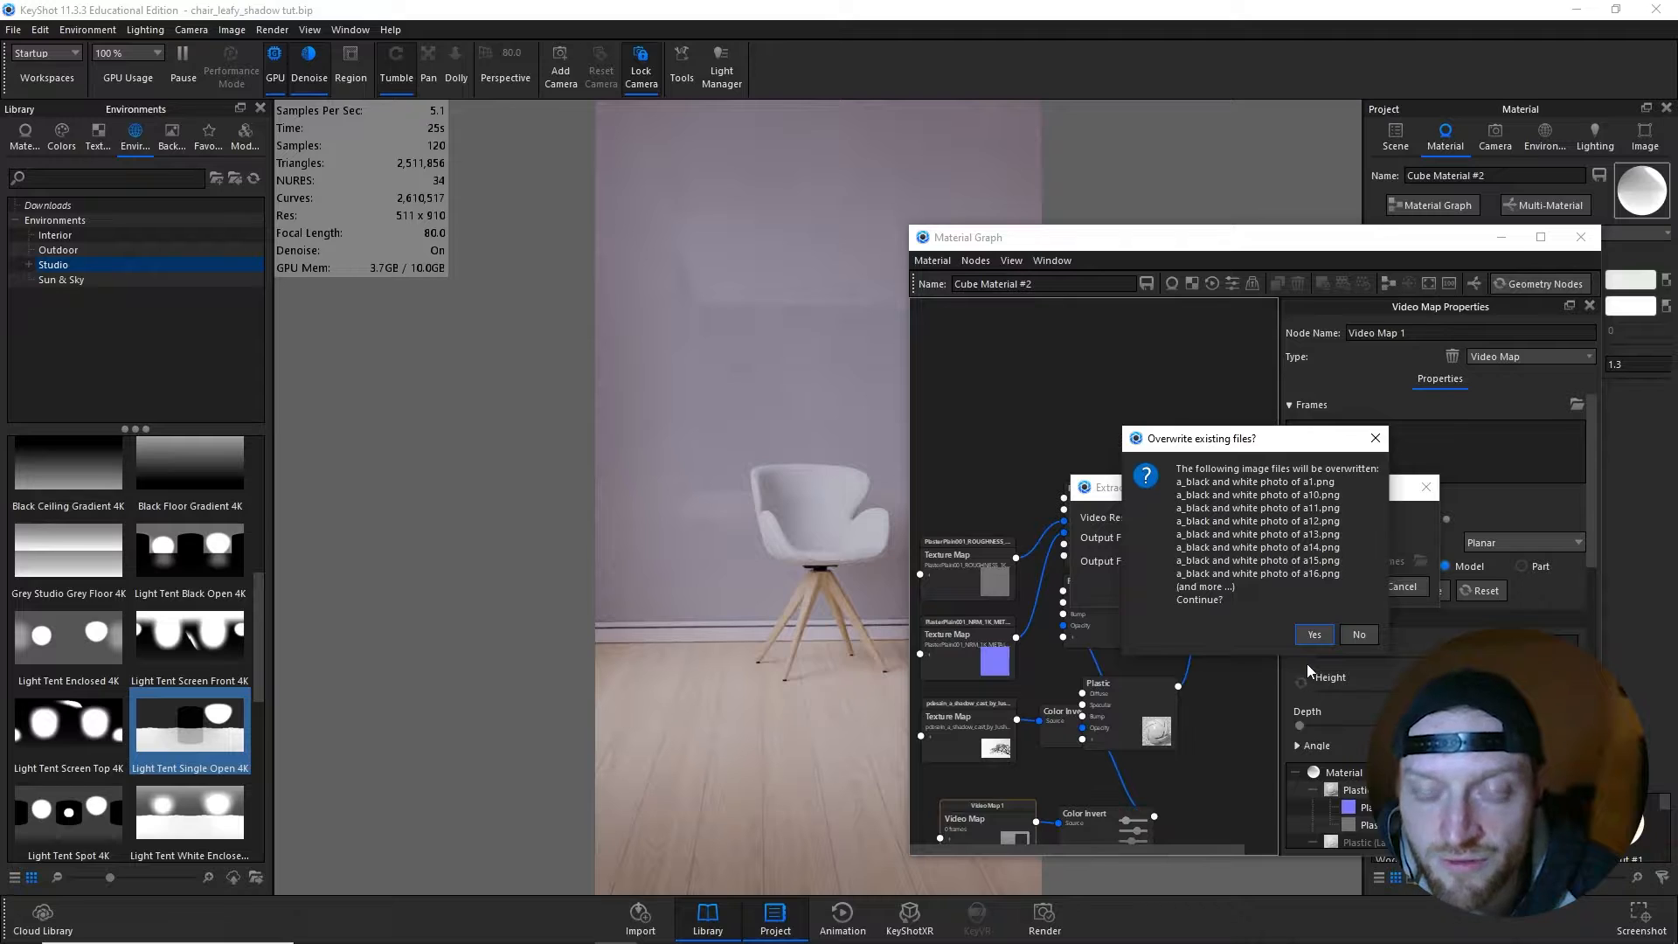
left_click(1314, 636)
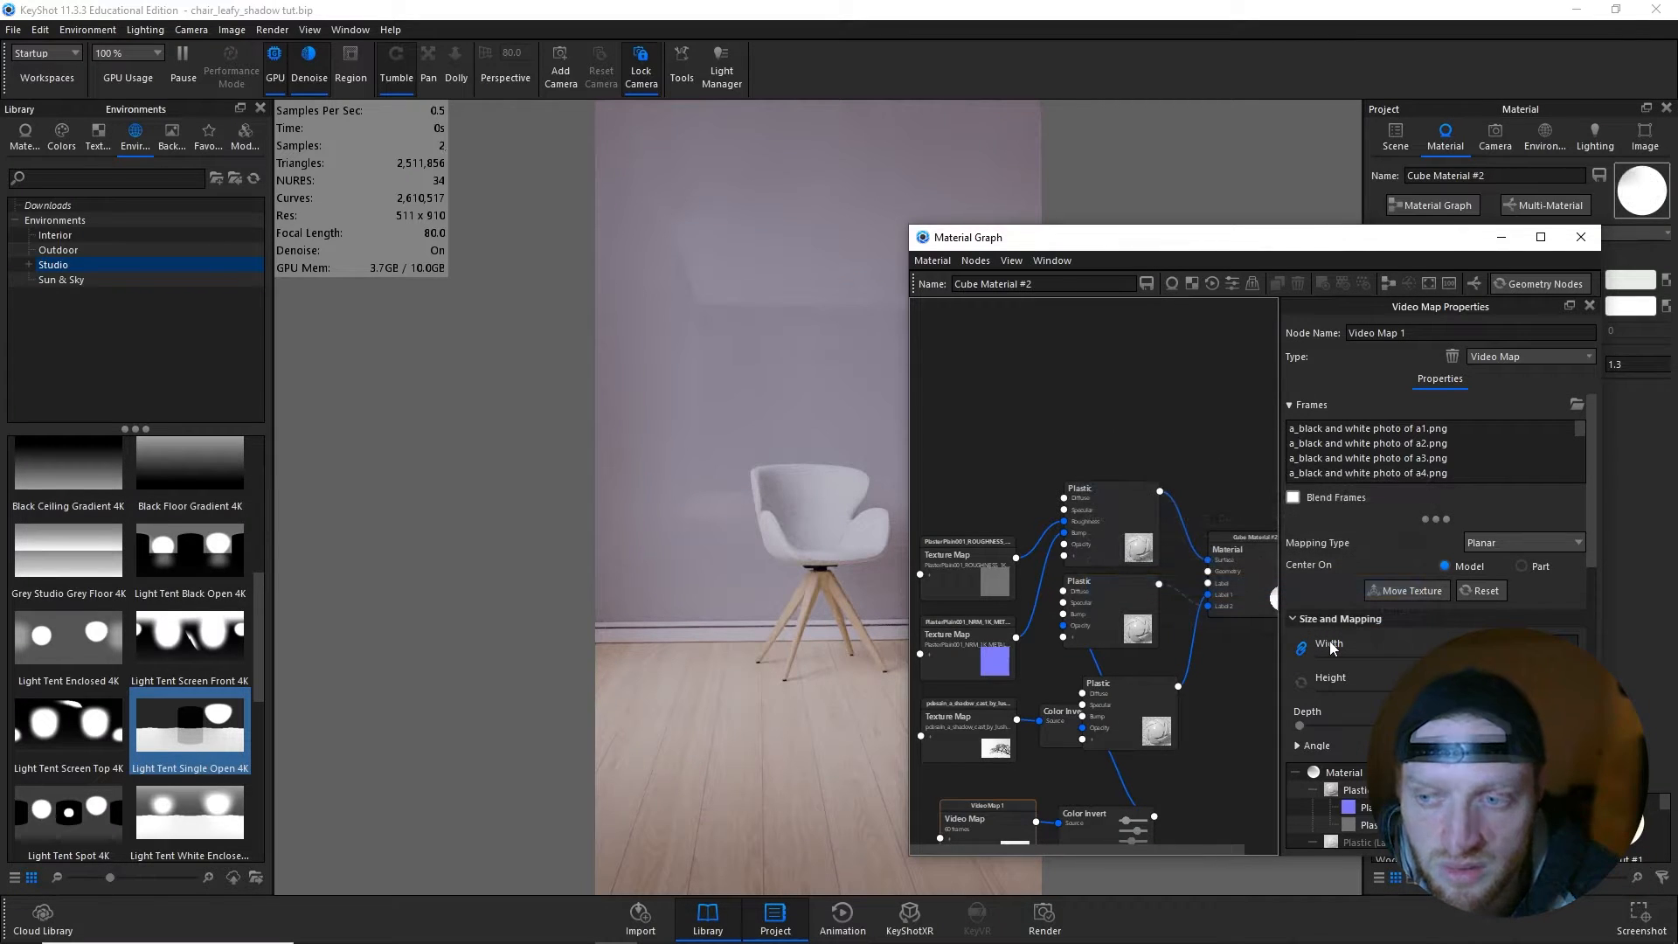
- Size the video map to 1116 by 1375 cm, place it on the back wall, turn off Flip Horizontal and rotate it to about 149.6°
scroll(1329, 641, "down", 2)
left_click(1406, 425)
left_click(684, 368)
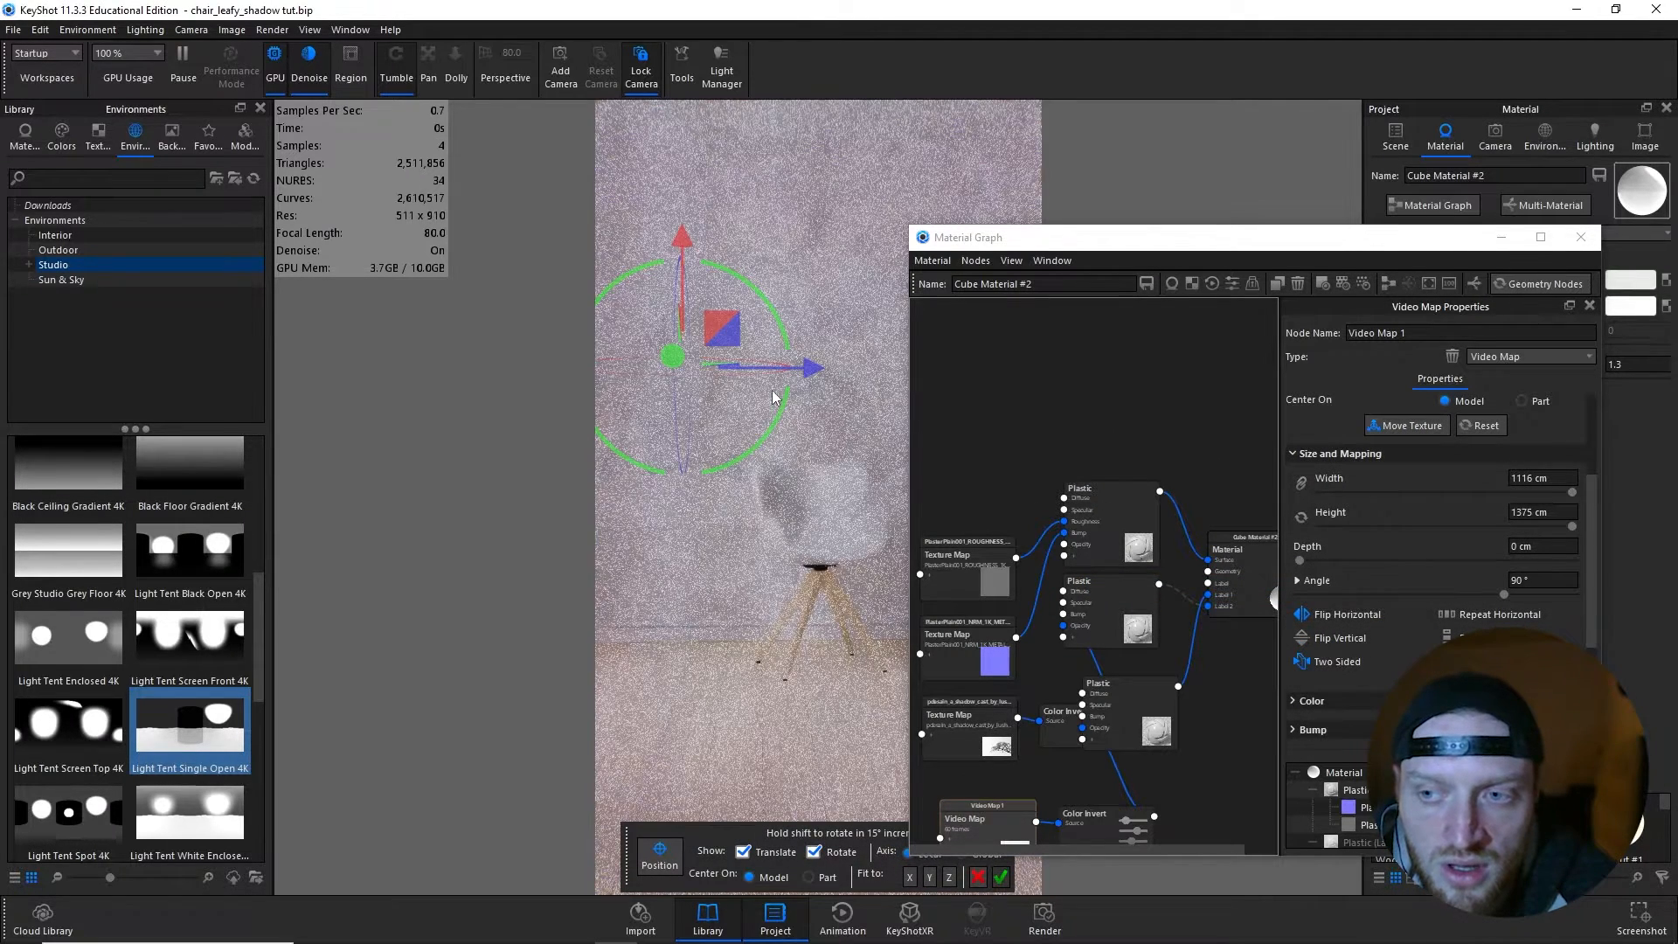
left_click(1302, 615)
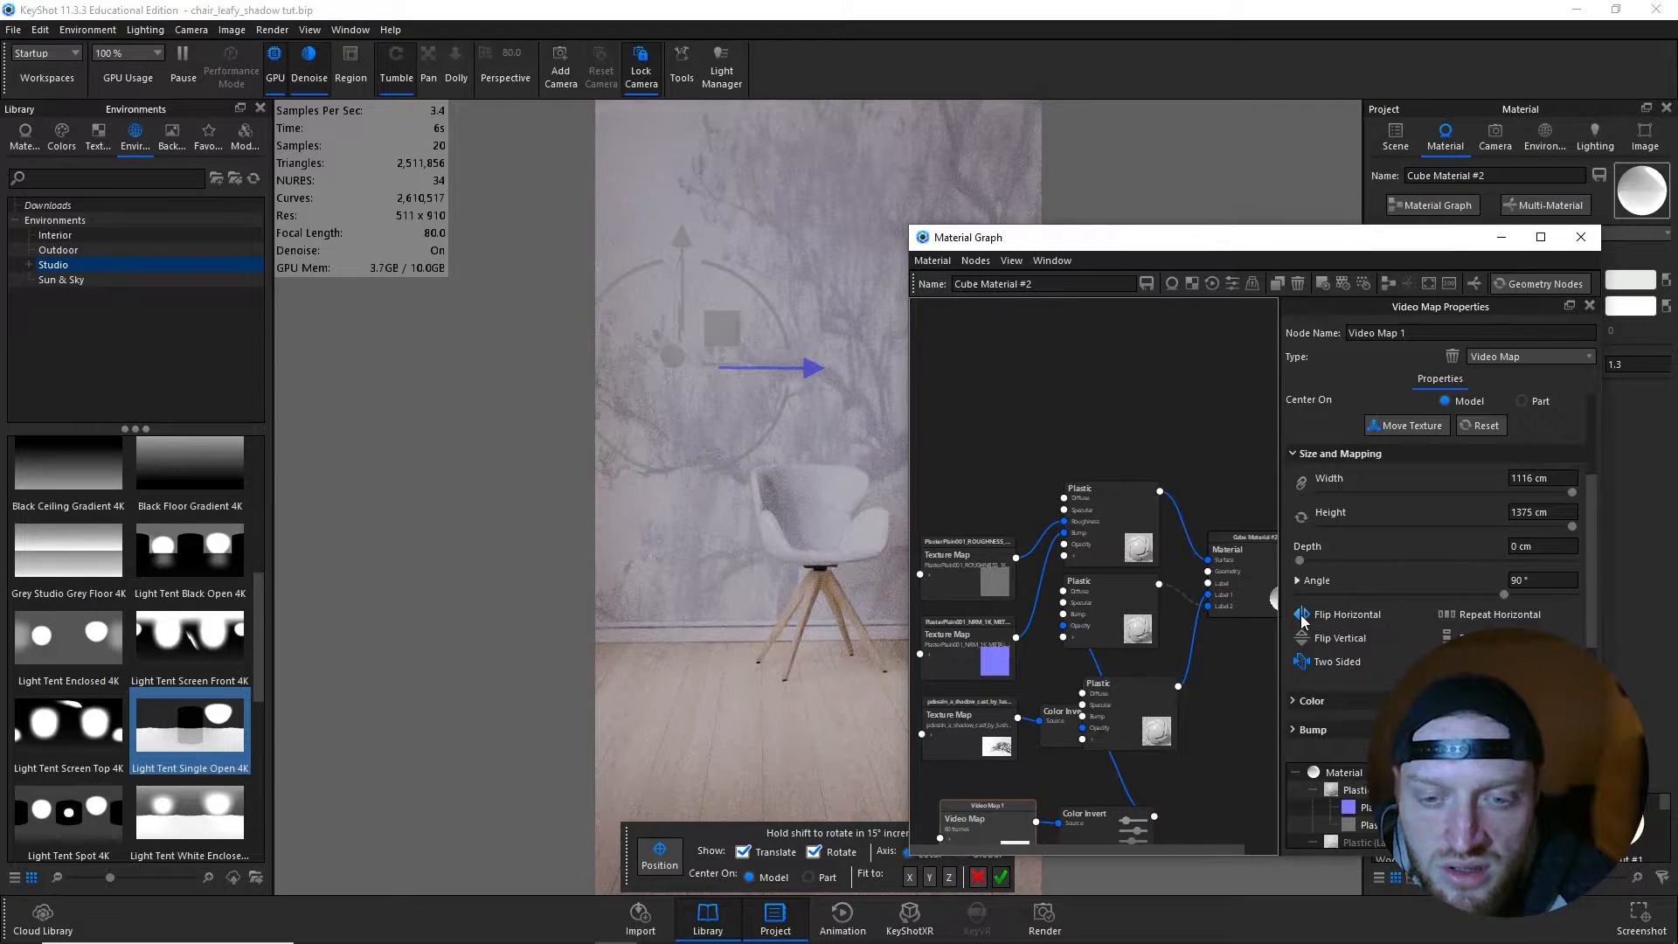
left_click_drag(778, 318, 850, 468)
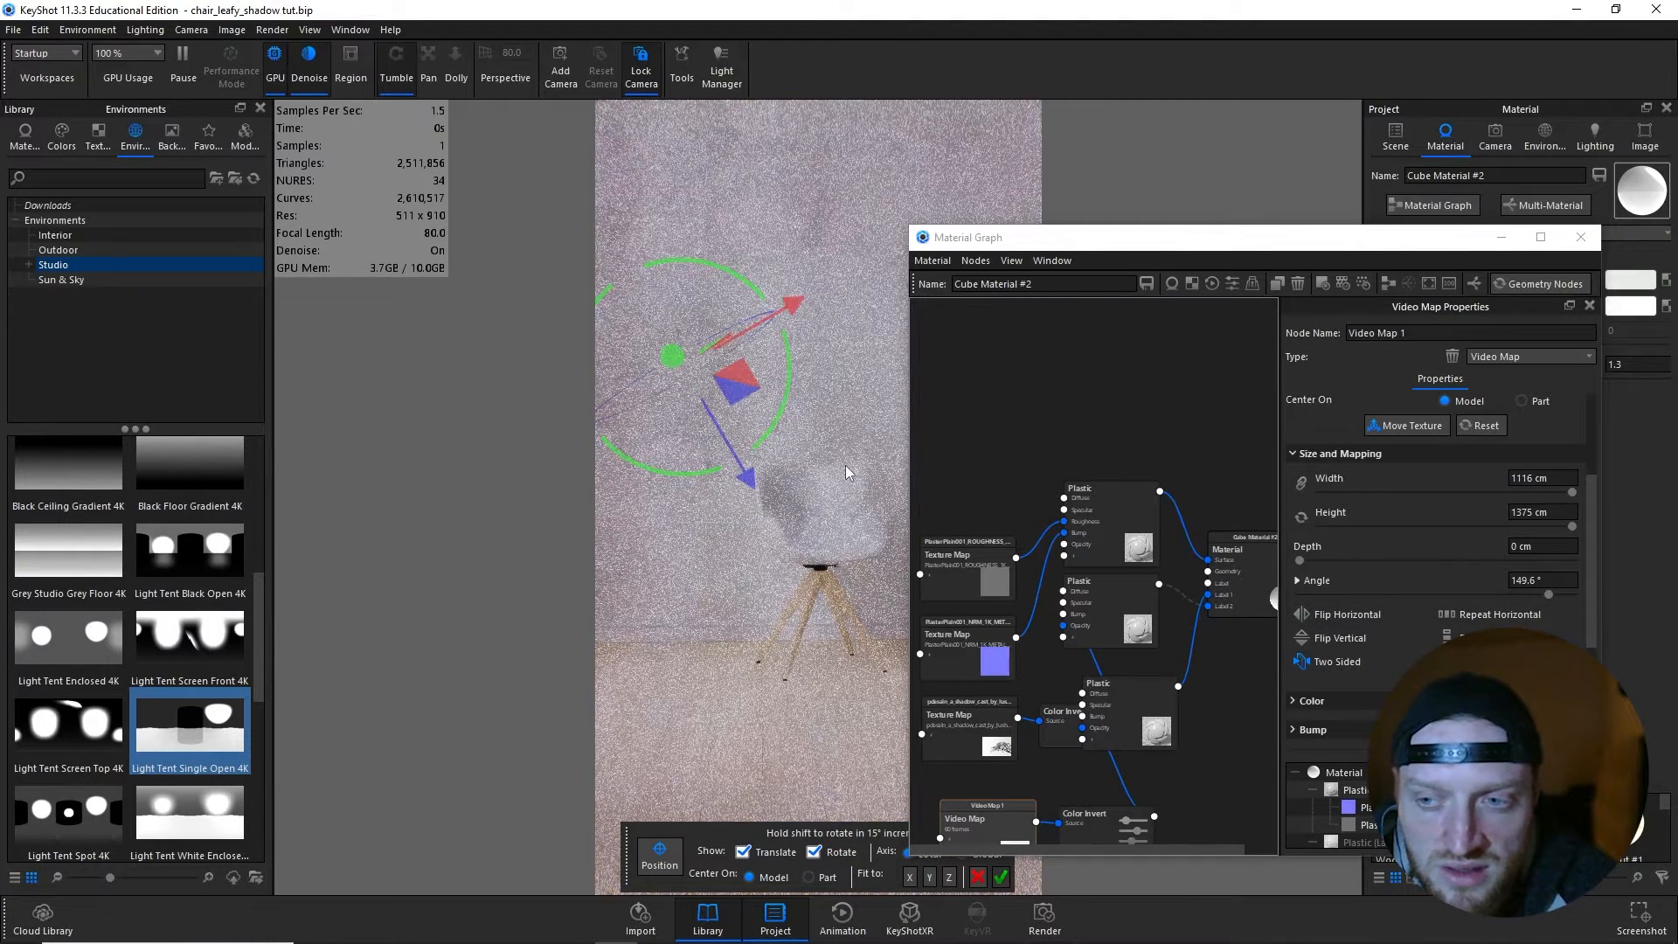
left_click(1005, 877)
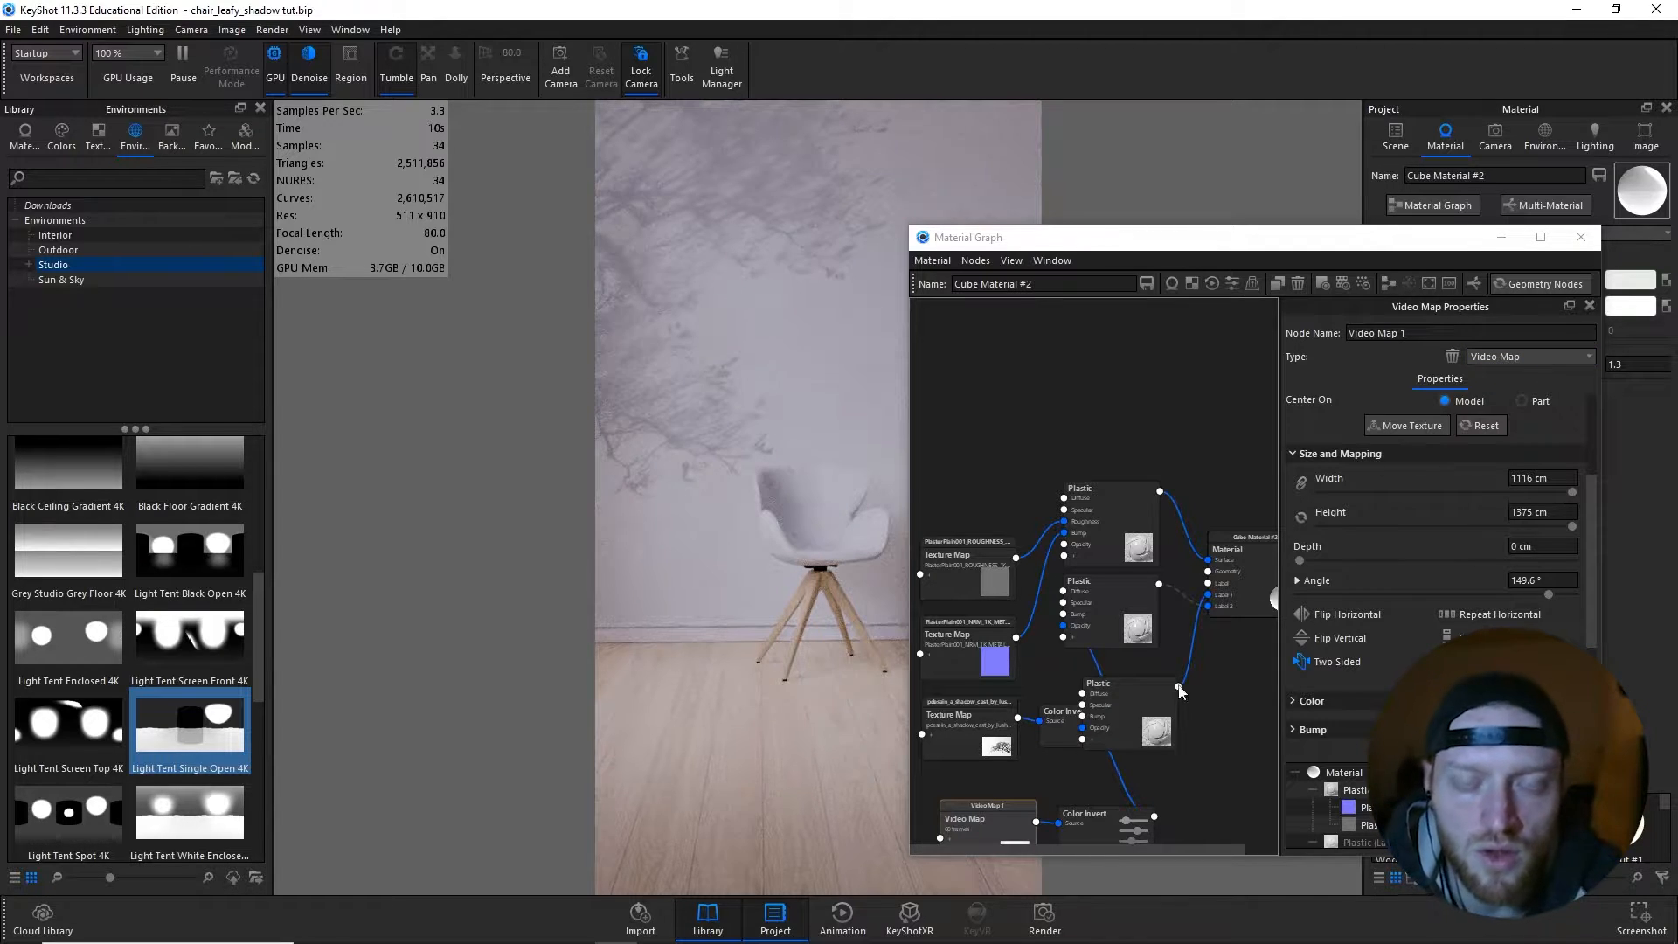
- Close the material graph, open the animation timeline and preview the moving tree shadow from frame 1
left_click(1580, 237)
key("a")
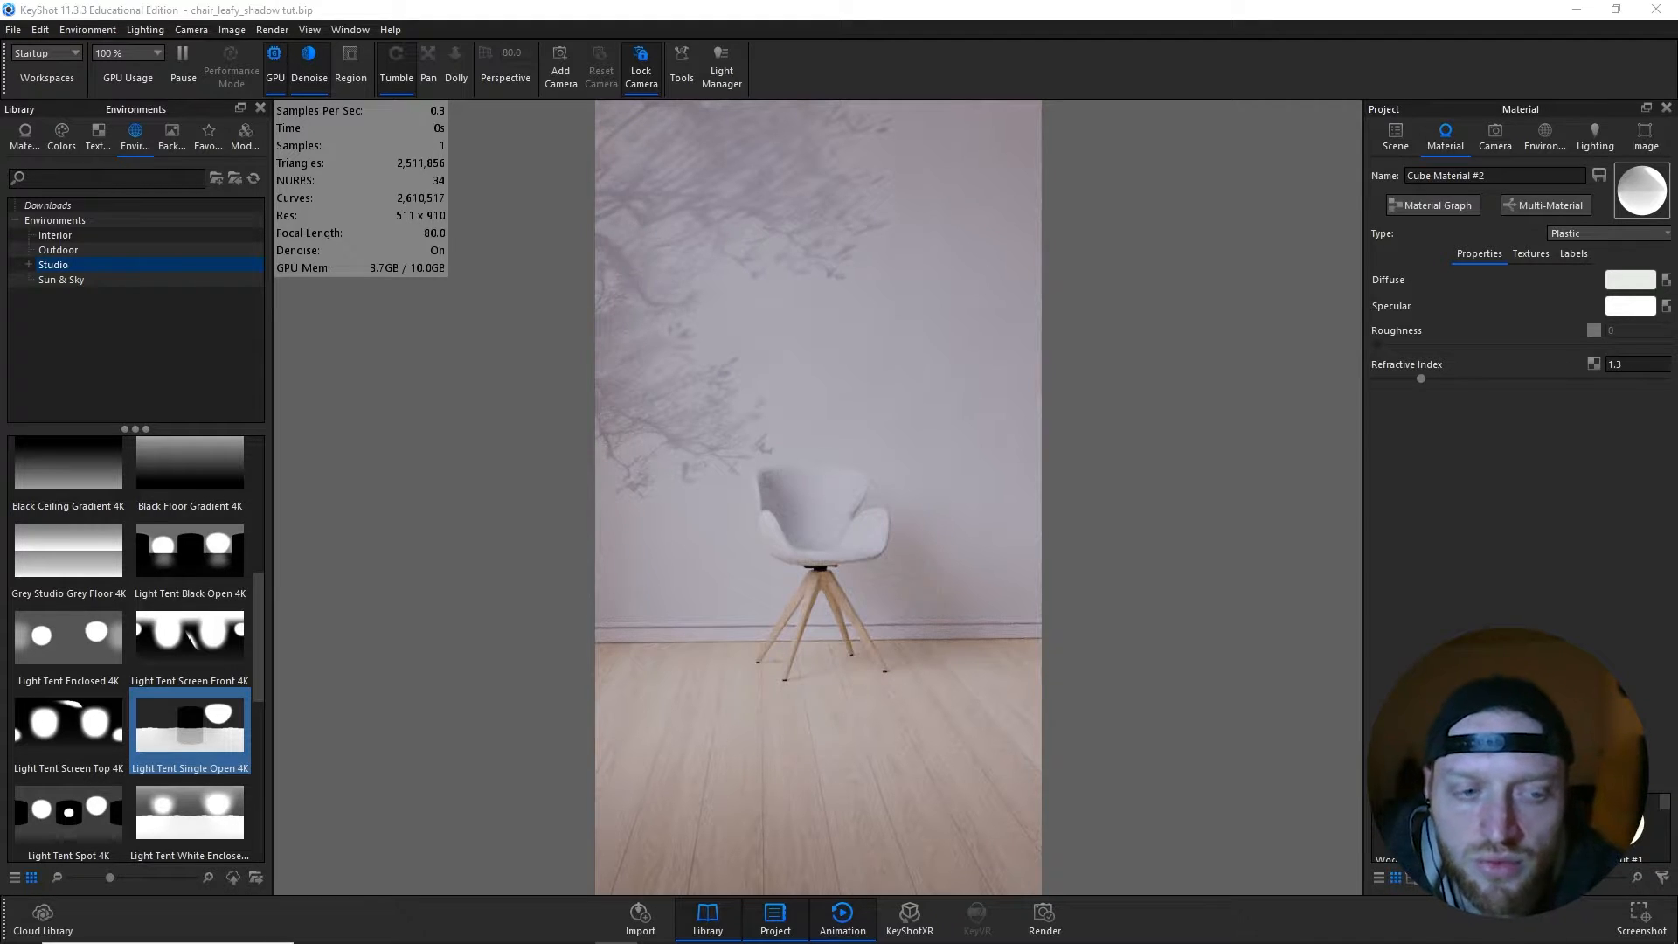
left_click_drag(1372, 578, 543, 755)
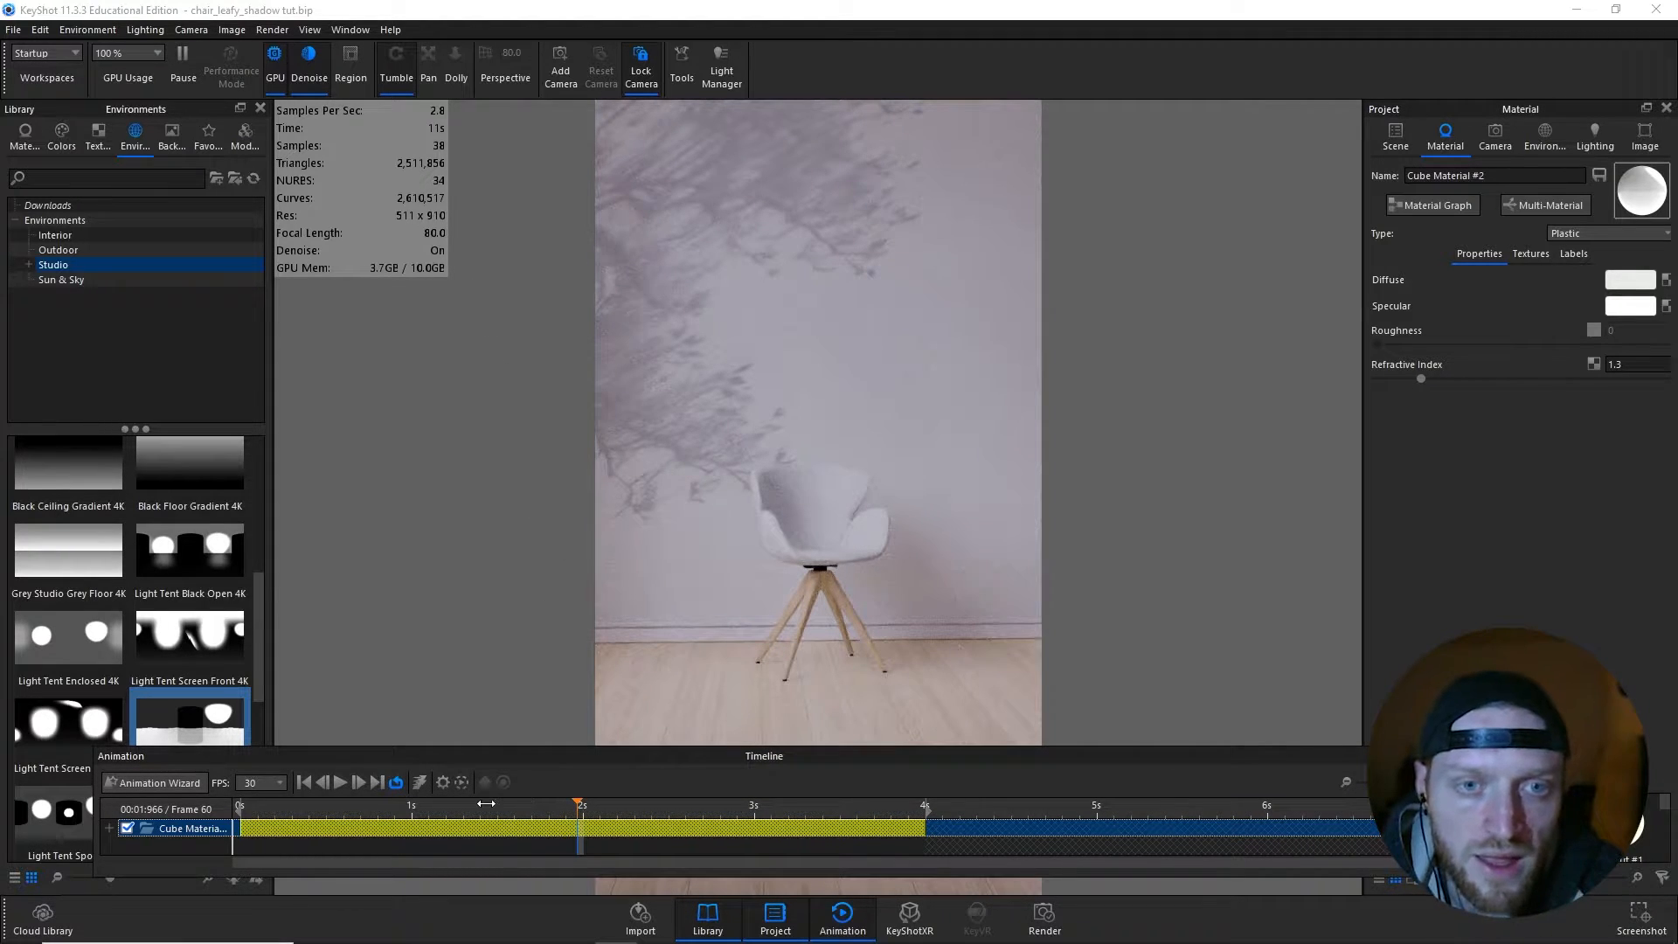
left_click_drag(477, 803, 247, 803)
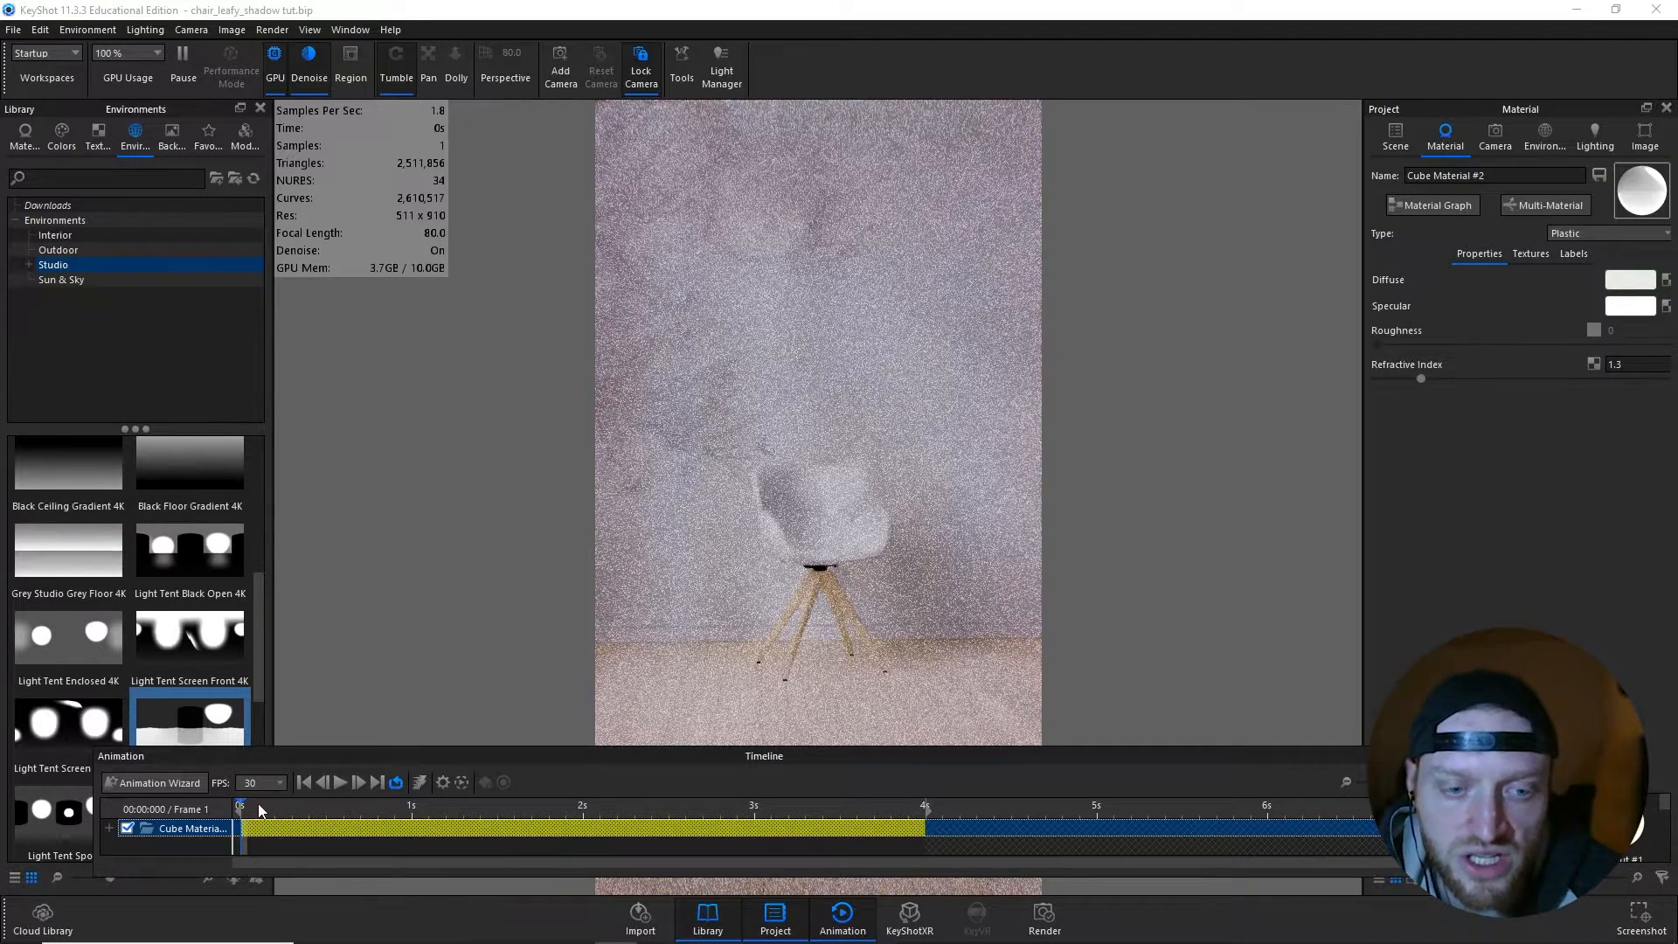
left_click(337, 784)
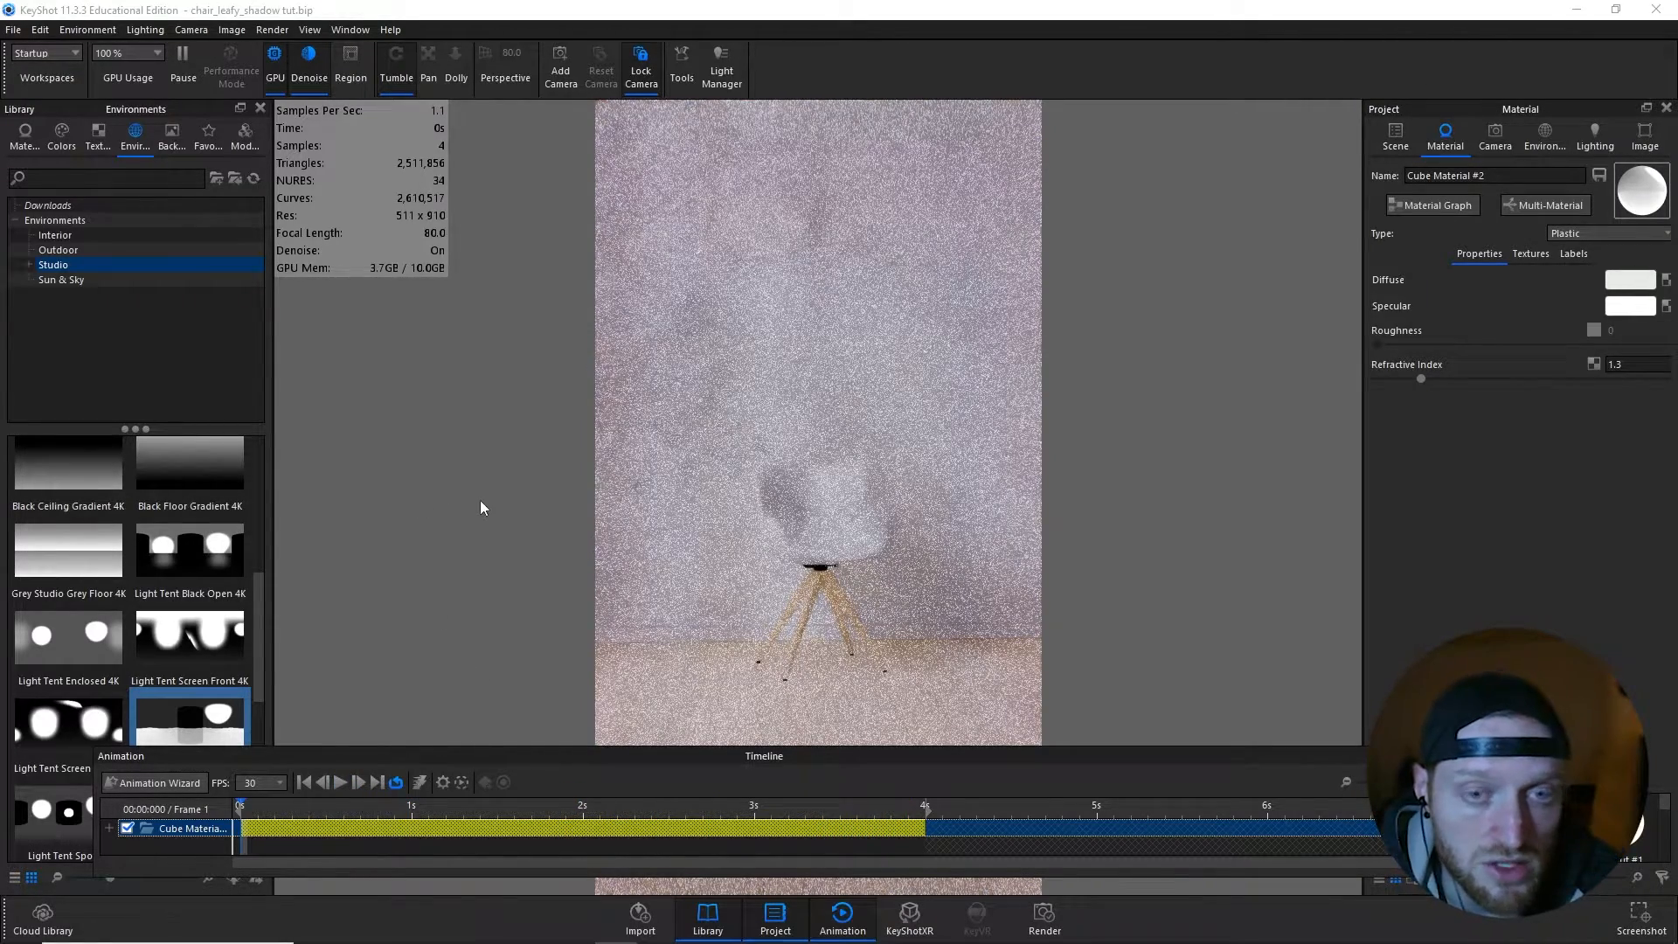
- Add an animation render of the work area at 1920 x 3420 px to the queue, with MP4 video and PNG frames, and check the queue
left_click(271, 29)
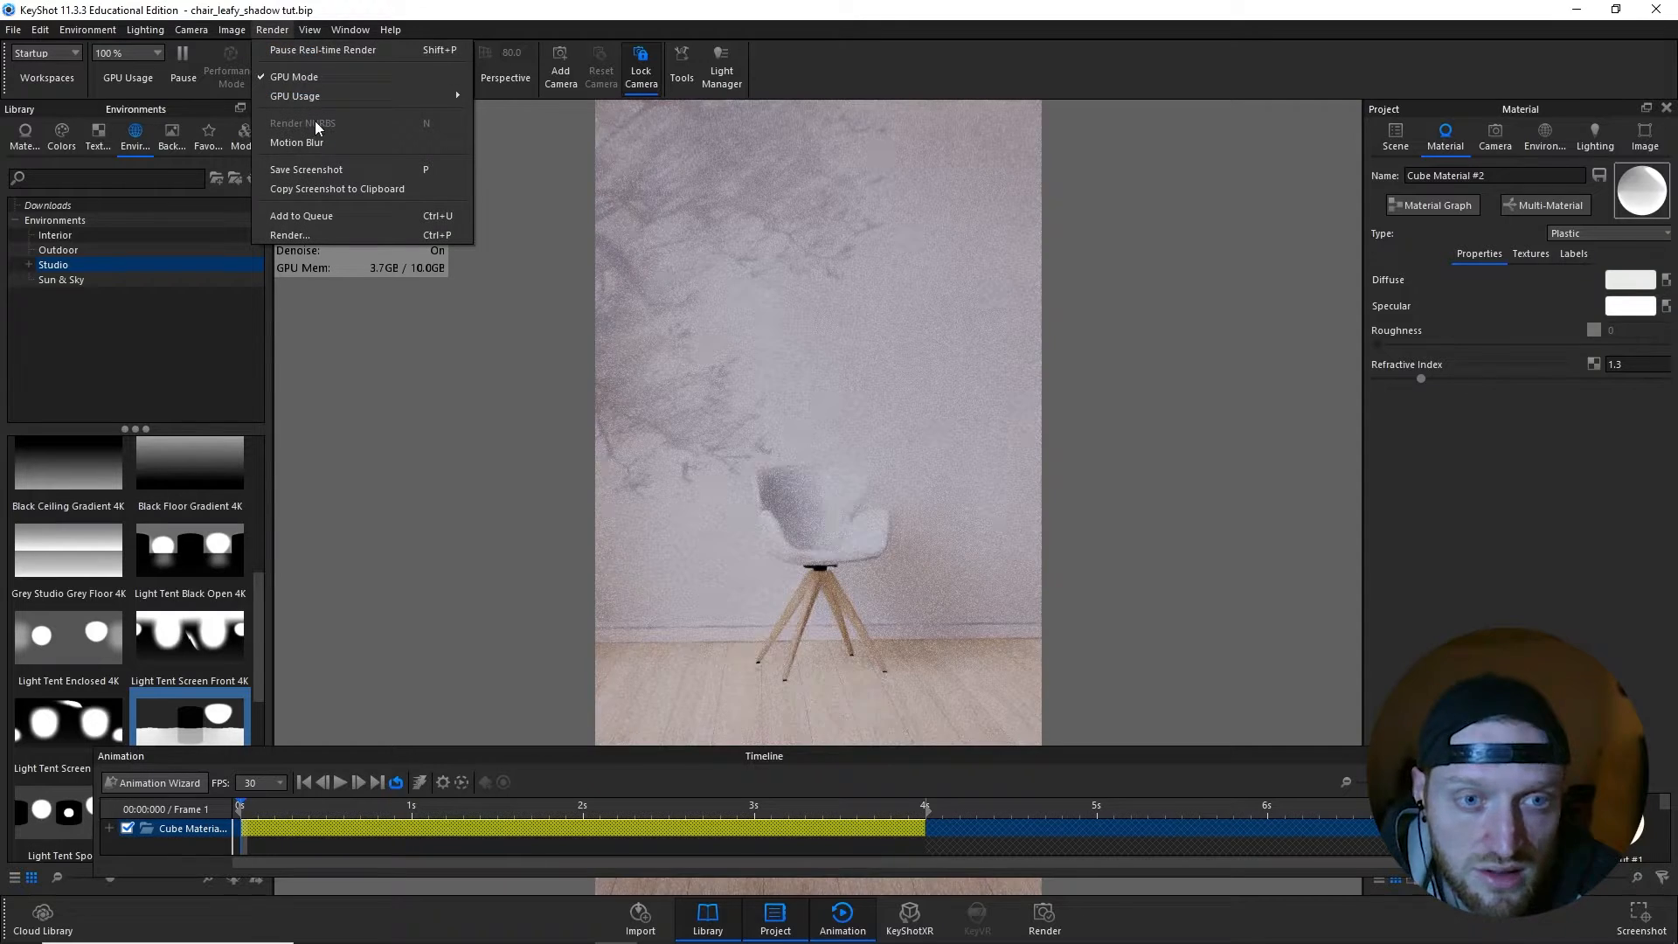
left_click(316, 237)
left_click(751, 271)
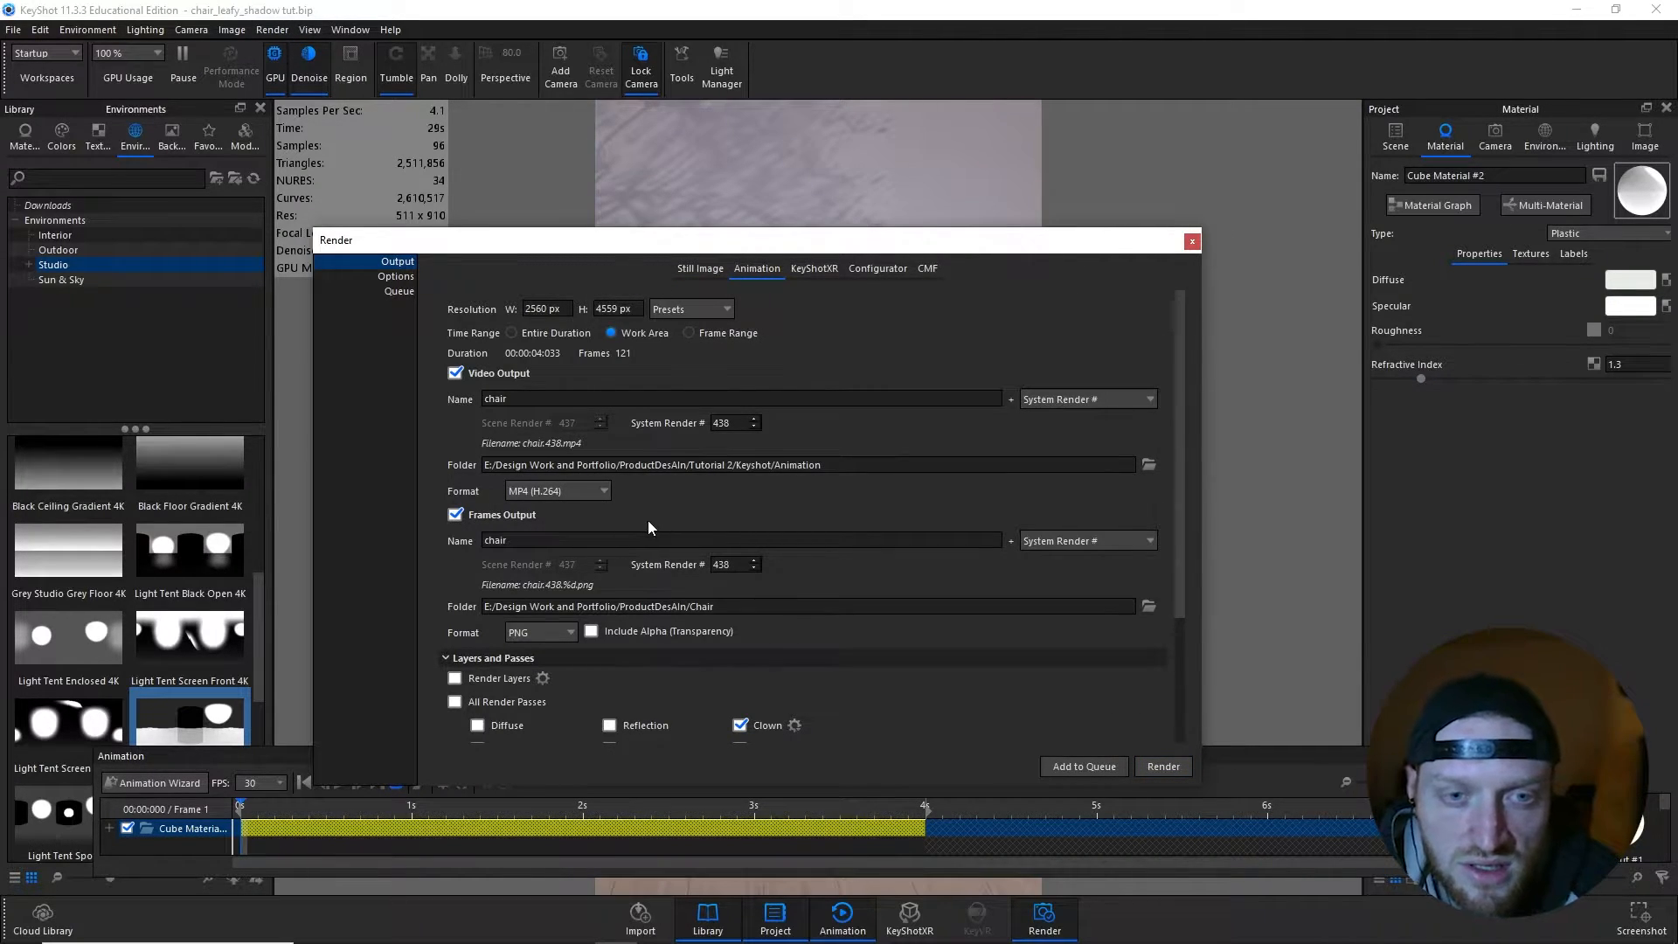
scroll(651, 515, "down", 3)
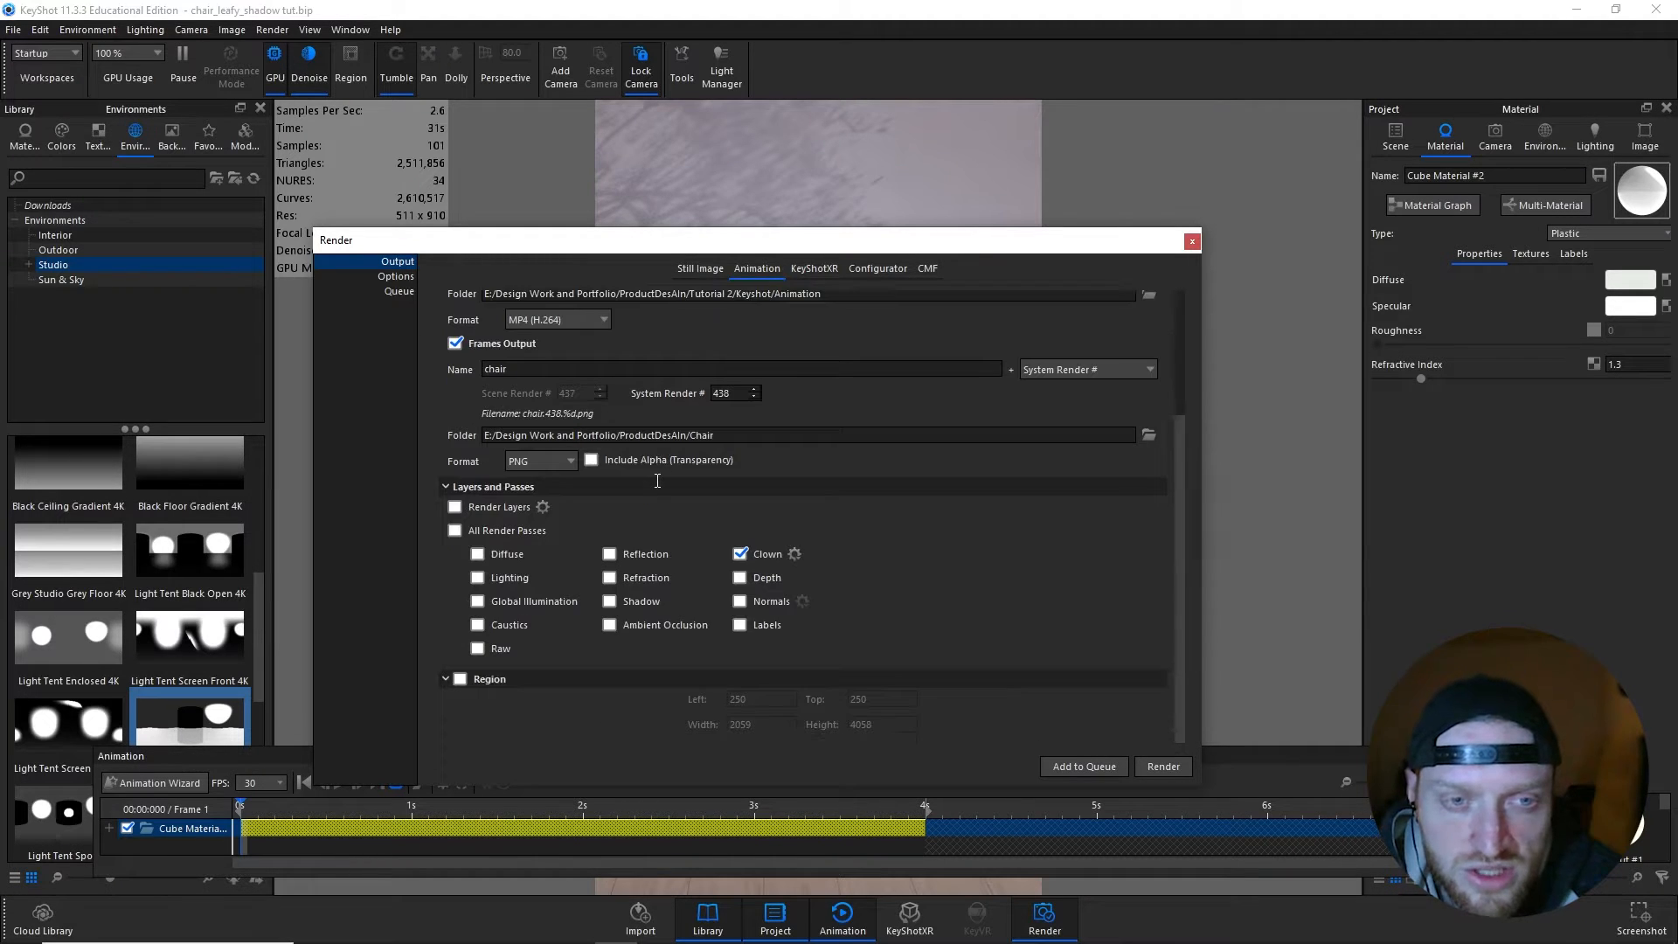
scroll(657, 481, "up", 3)
left_click(1084, 765)
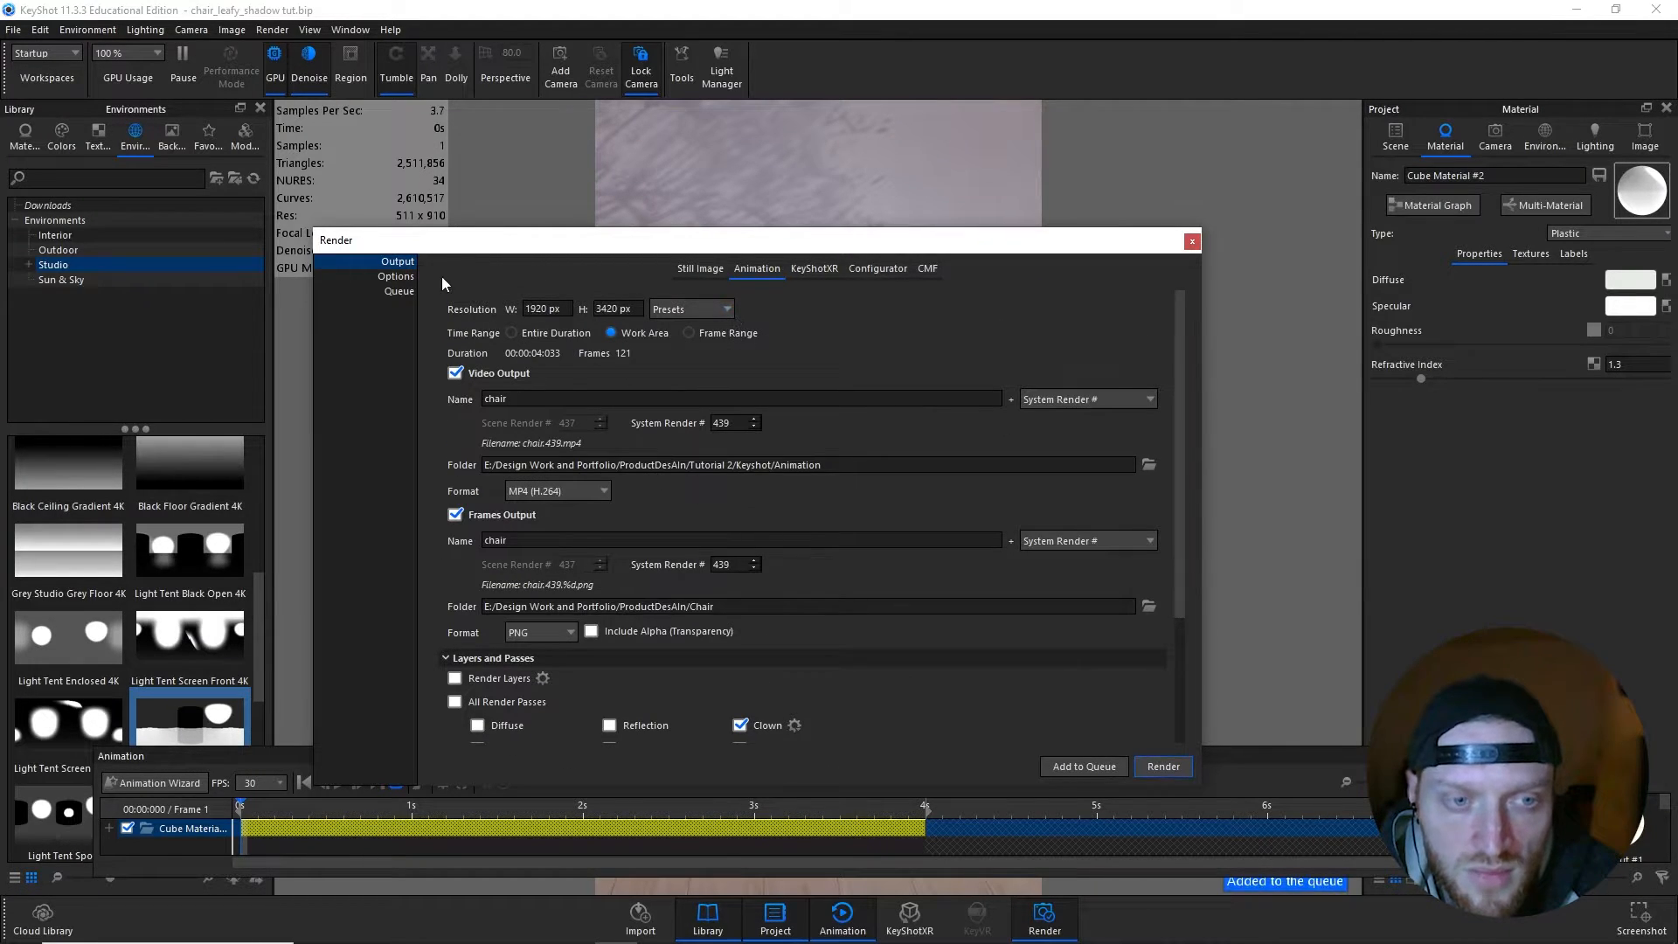
left_click(399, 291)
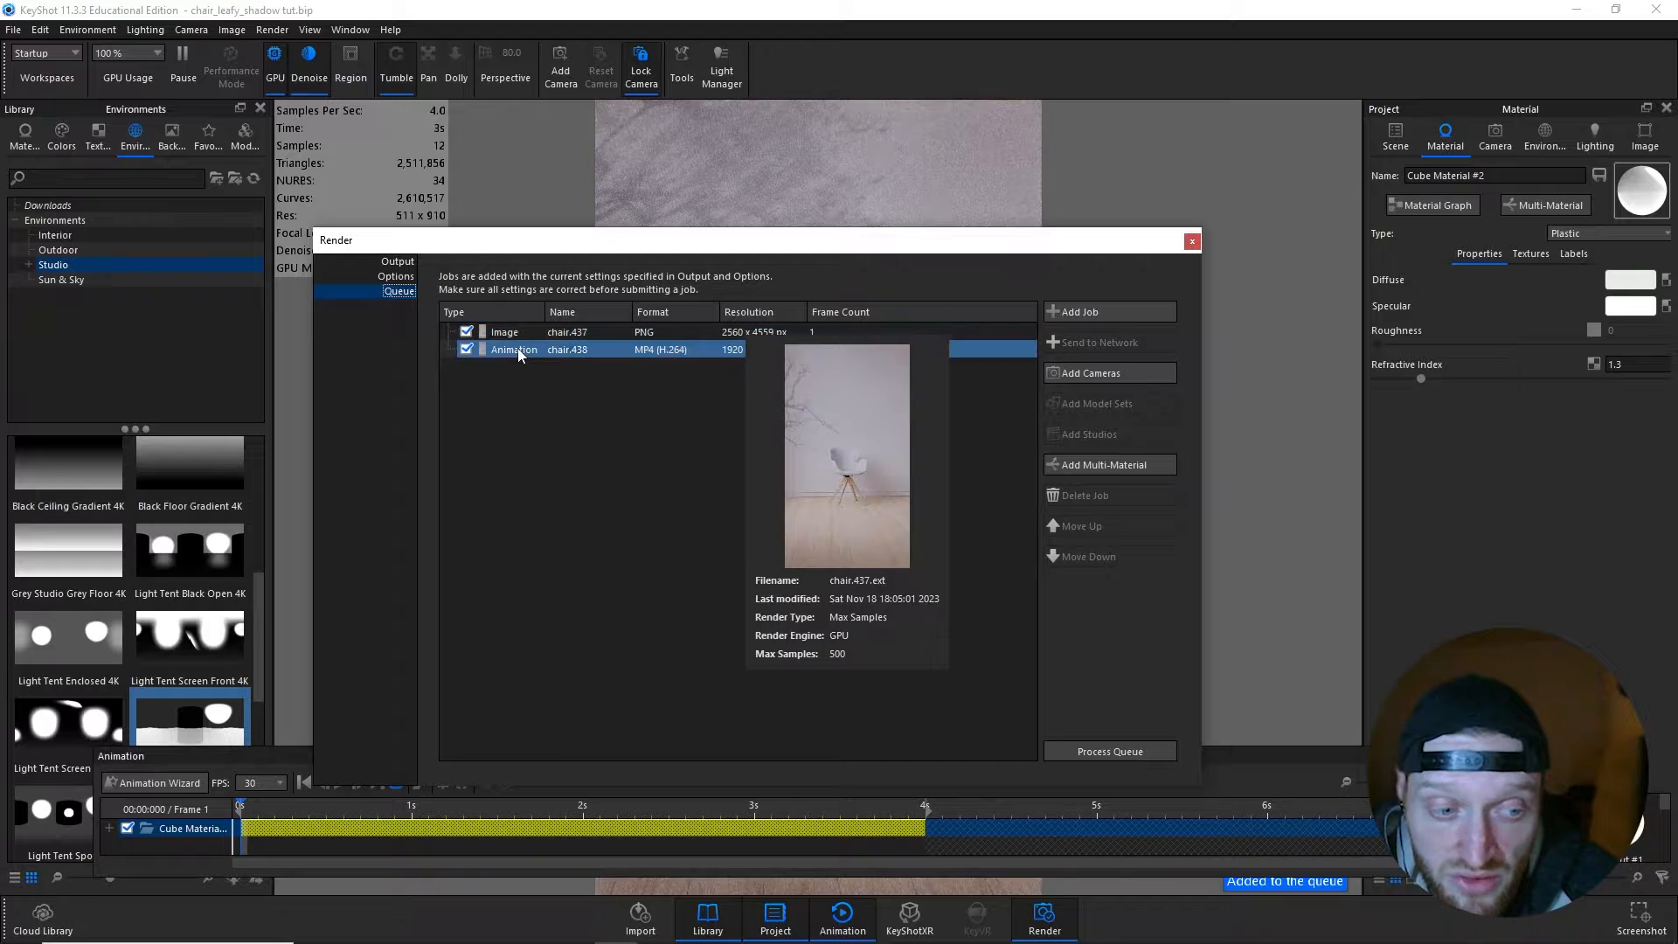
left_click(1190, 241)
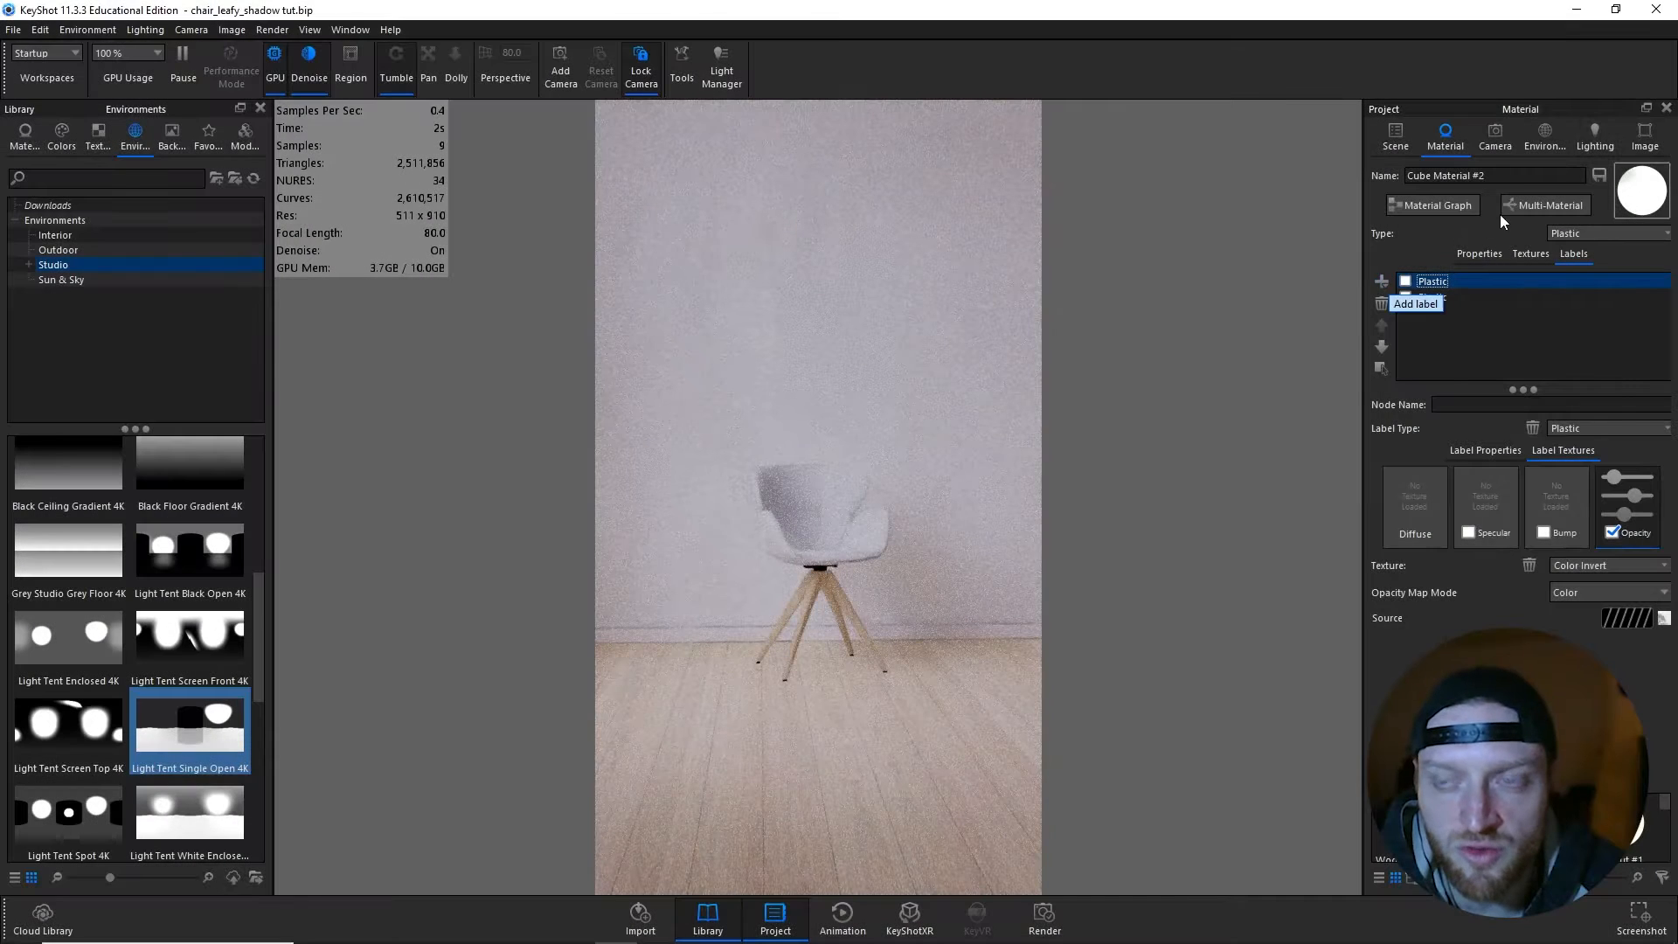
- Add a new environment named Spotlight and apply the Light Tent Screen Top 4K environment to it
left_click(1544, 149)
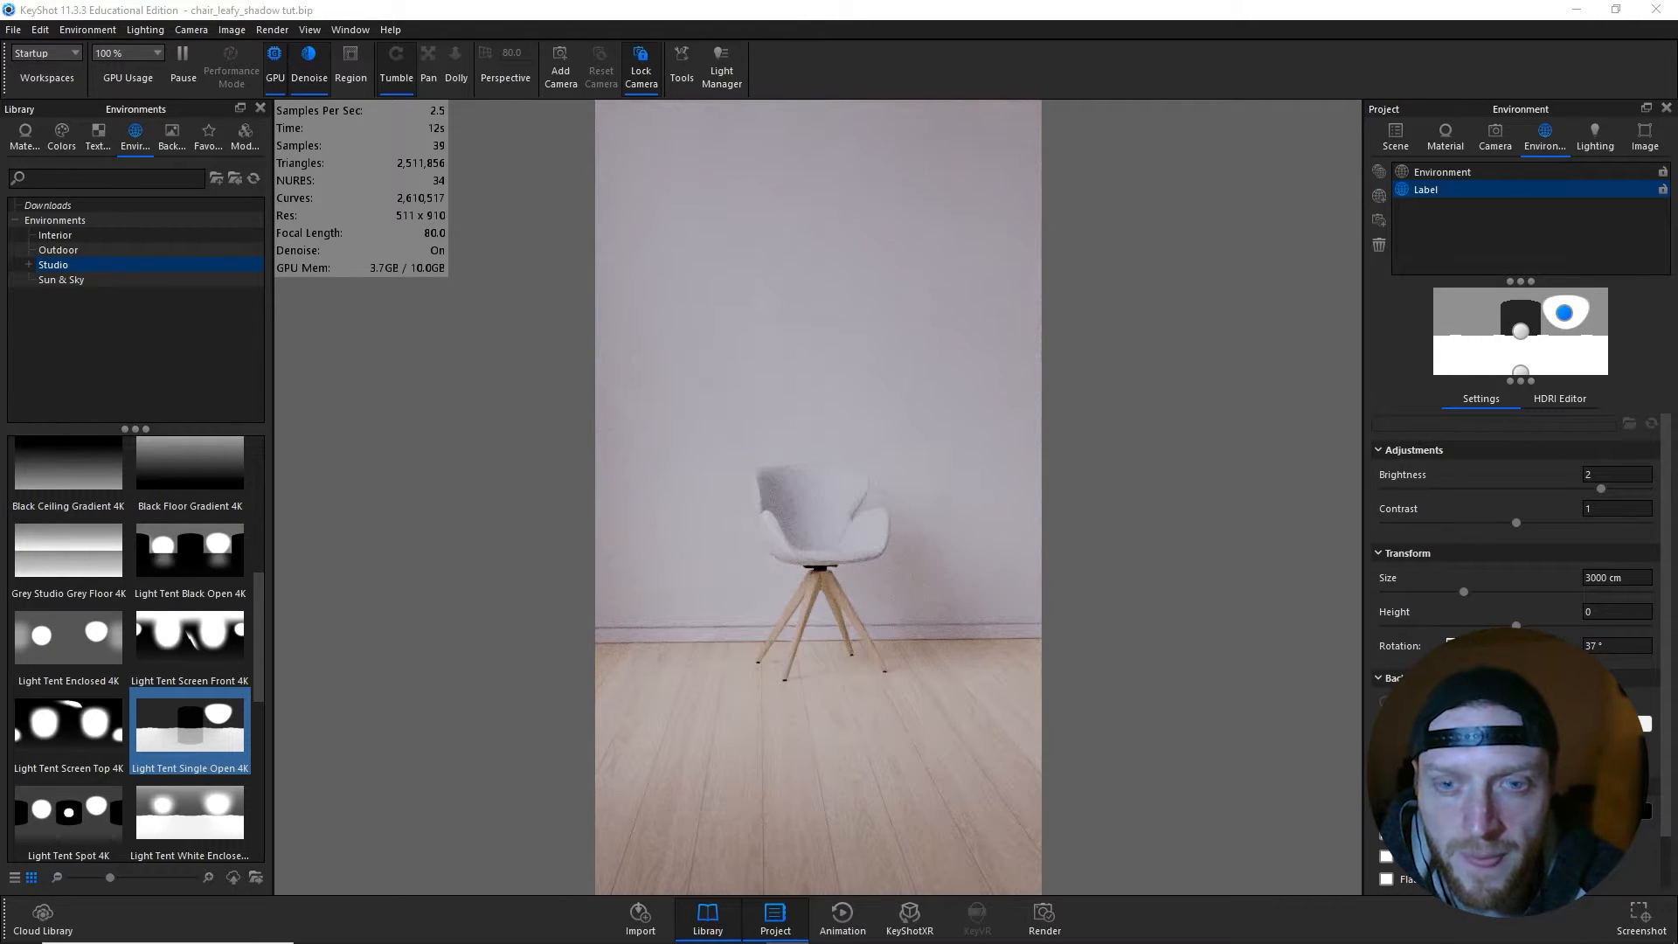
left_click(1380, 199)
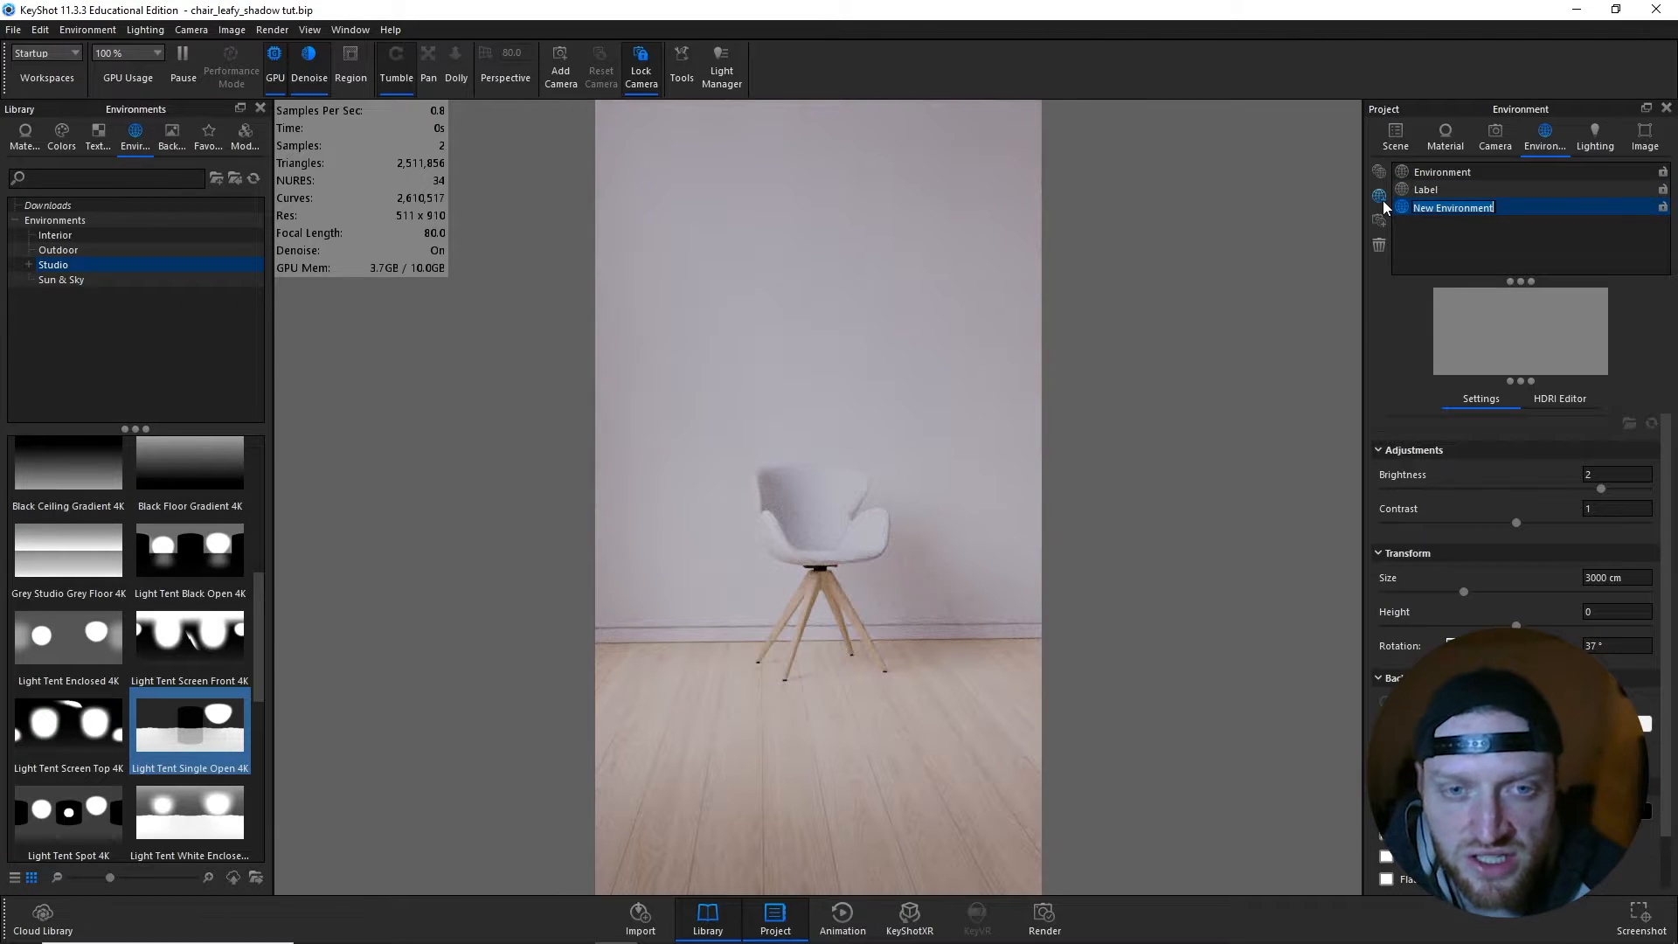
type("Spotlight")
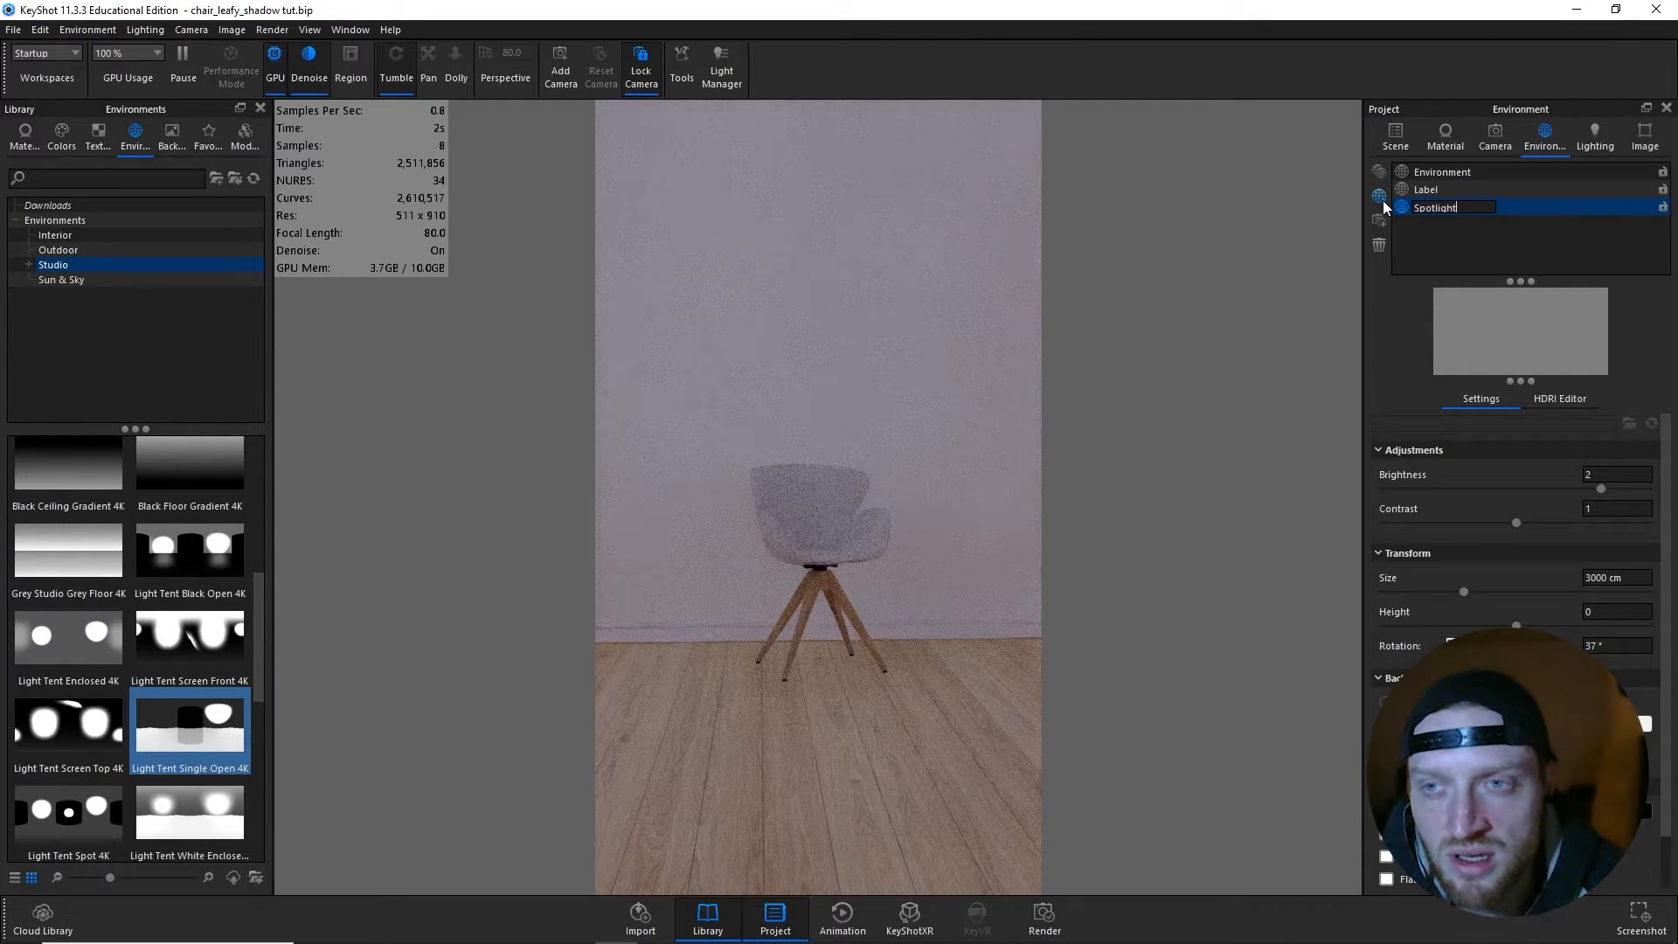
key("Return")
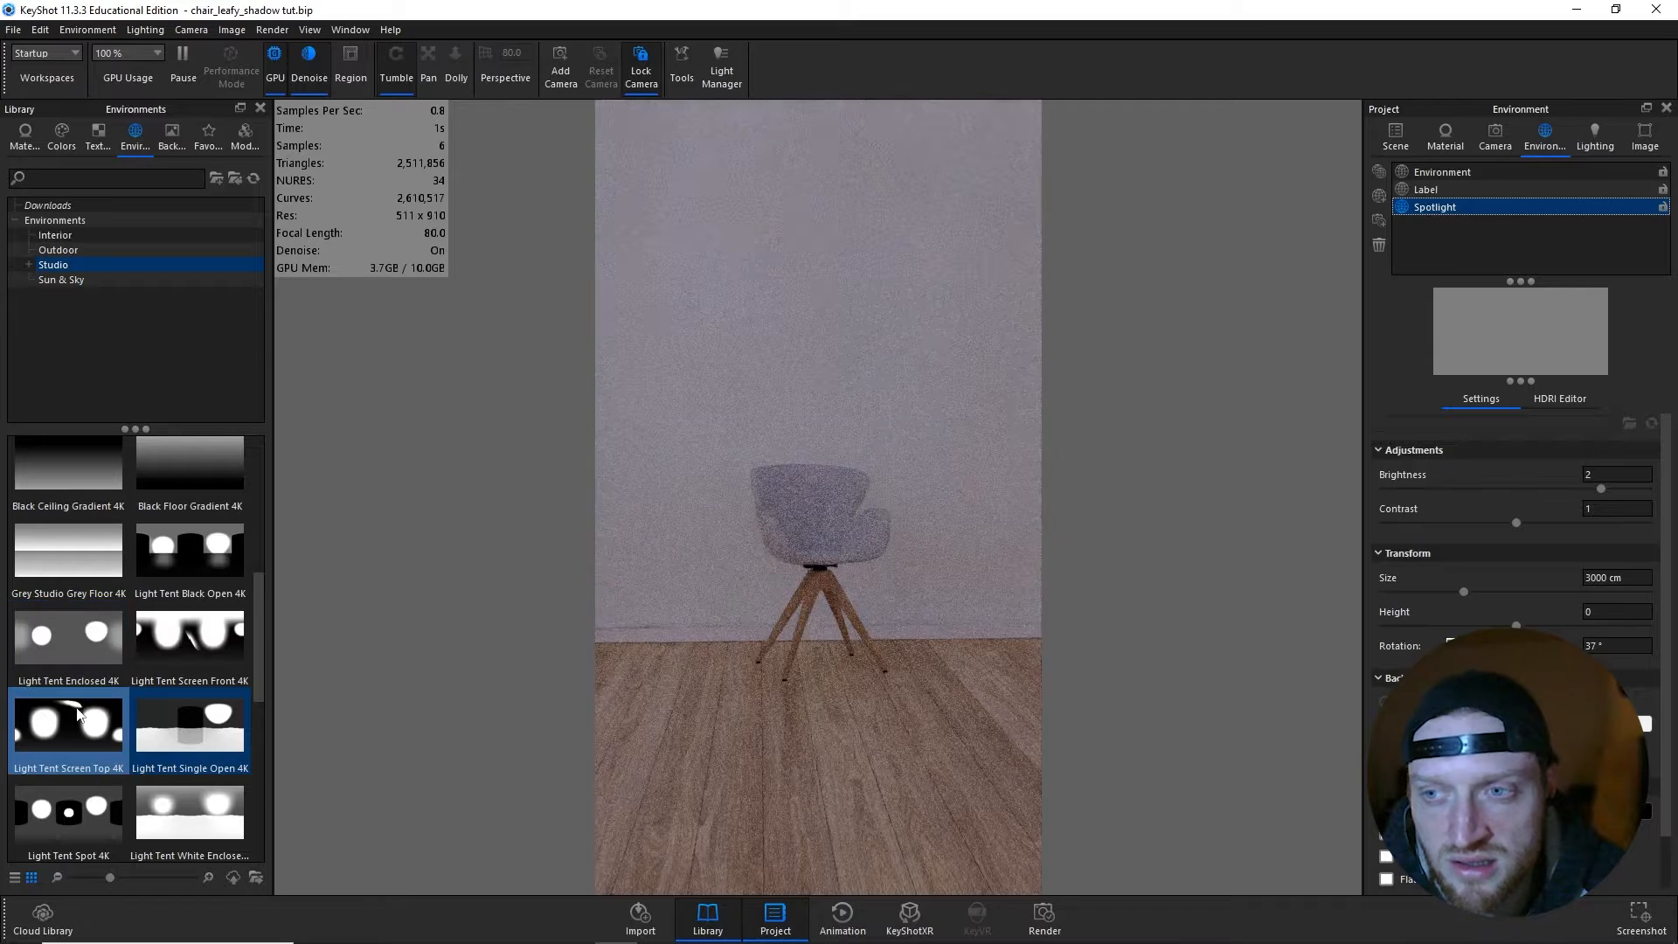
left_click(73, 720)
left_click_drag(73, 720, 636, 606)
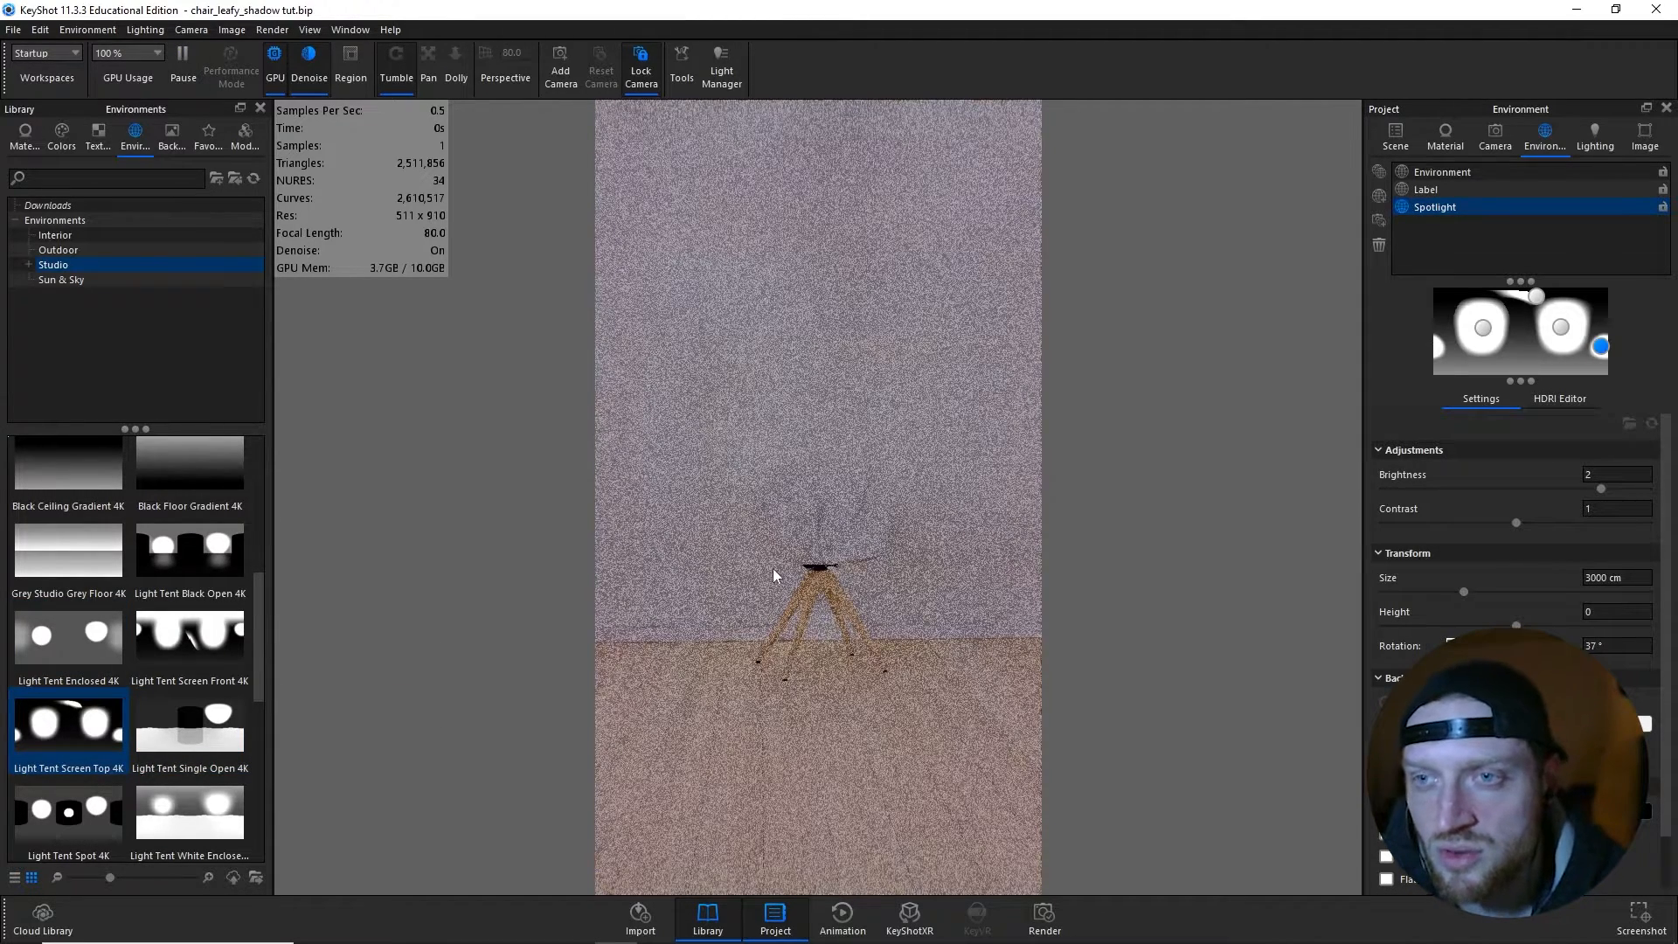
- Set the Spotlight environment's brightness to 0.2 and its rotation to 109.5°
left_click(1596, 475)
type("0.3")
key("Return")
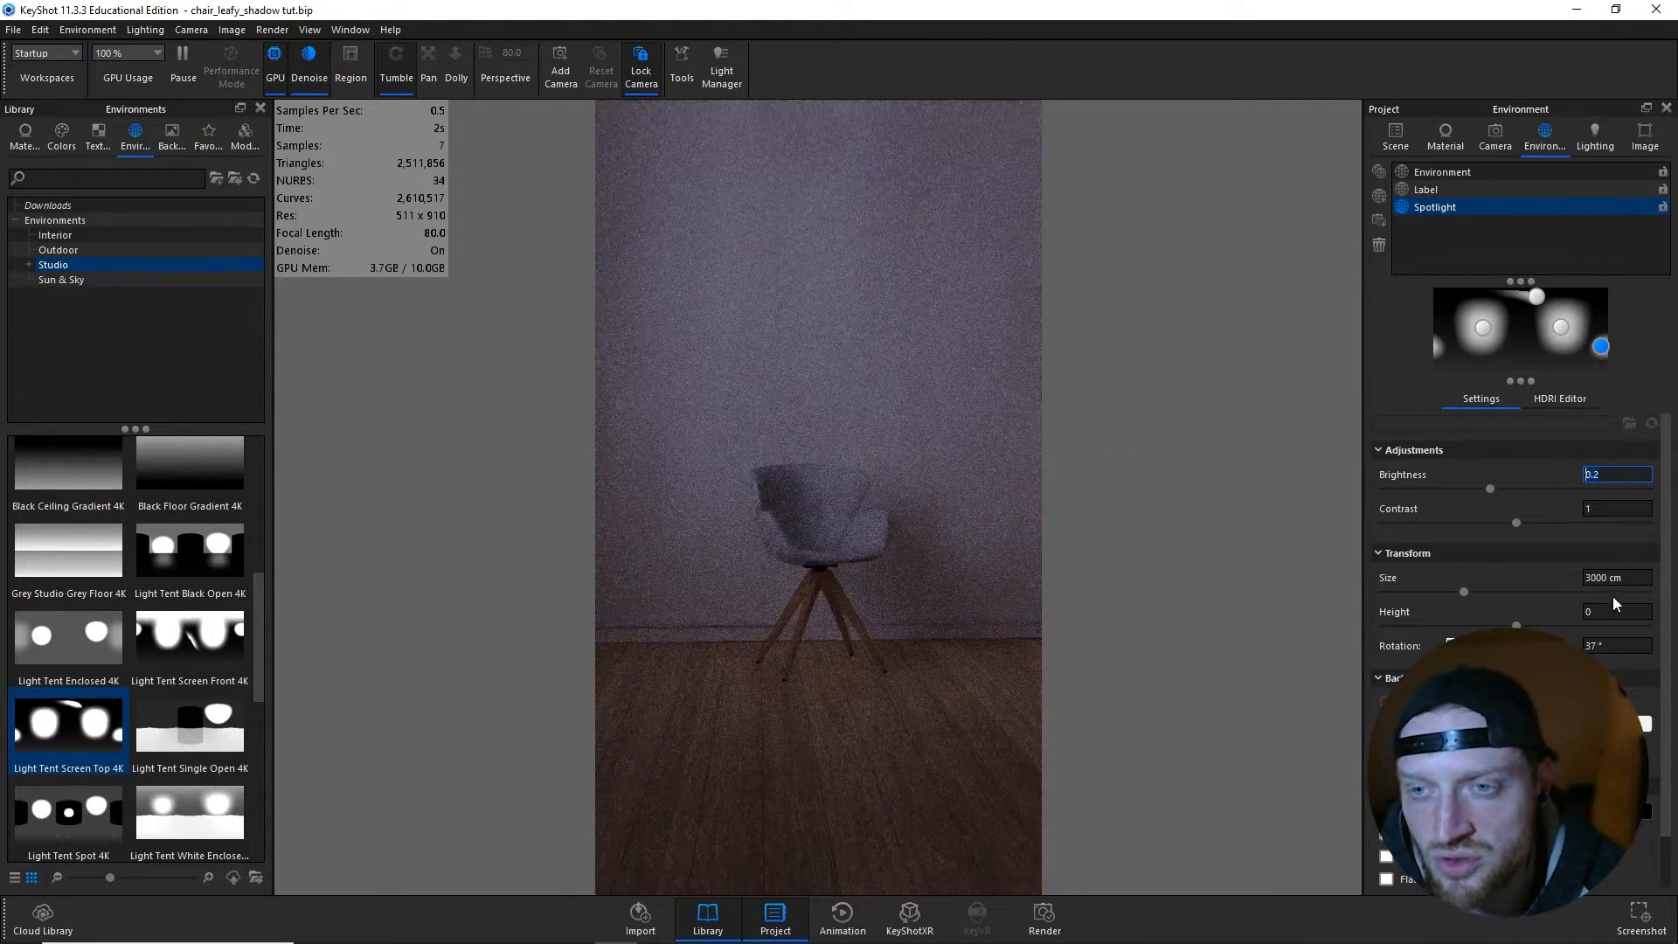
left_click(1596, 646)
type("1")
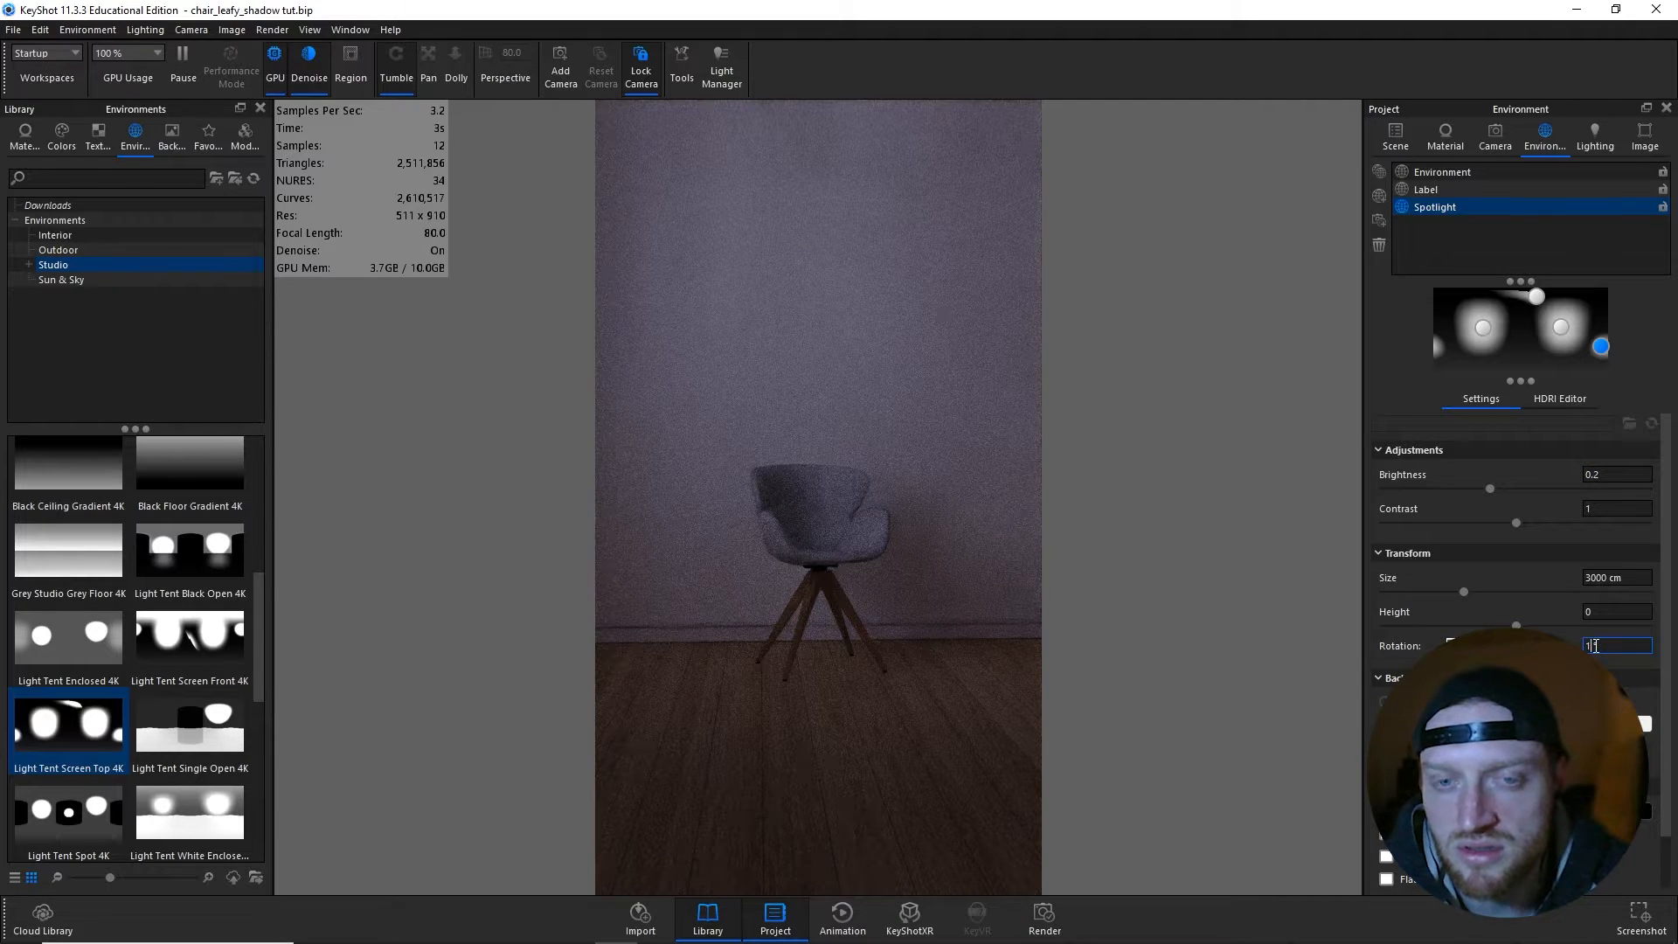
type("00.5")
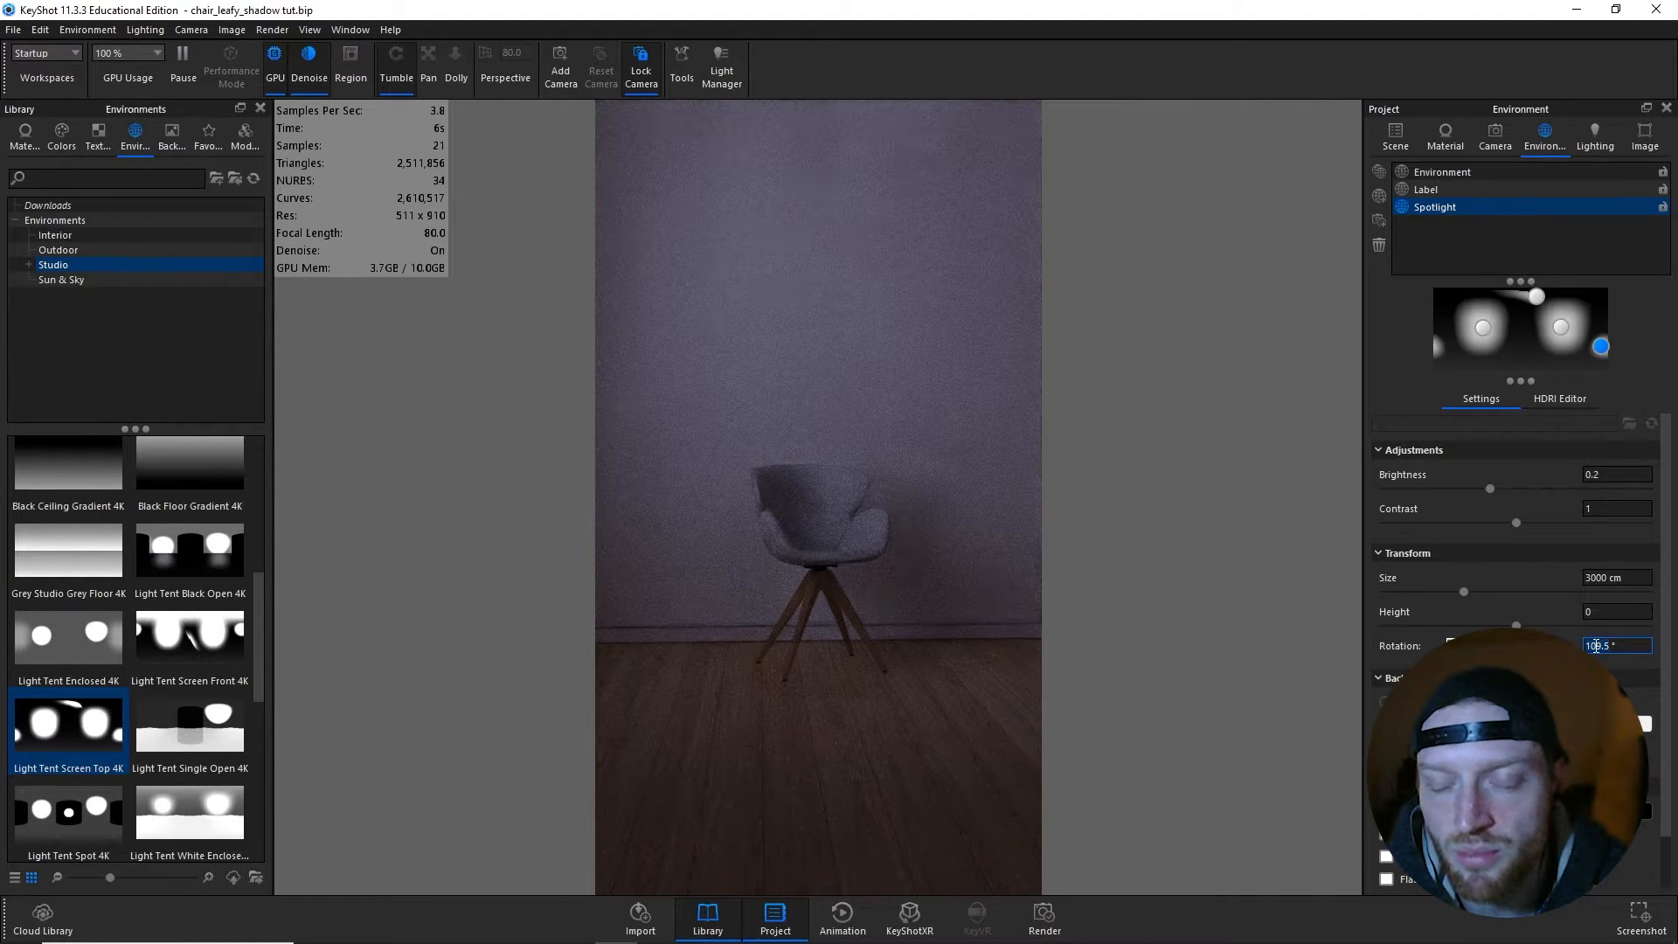
key("Return")
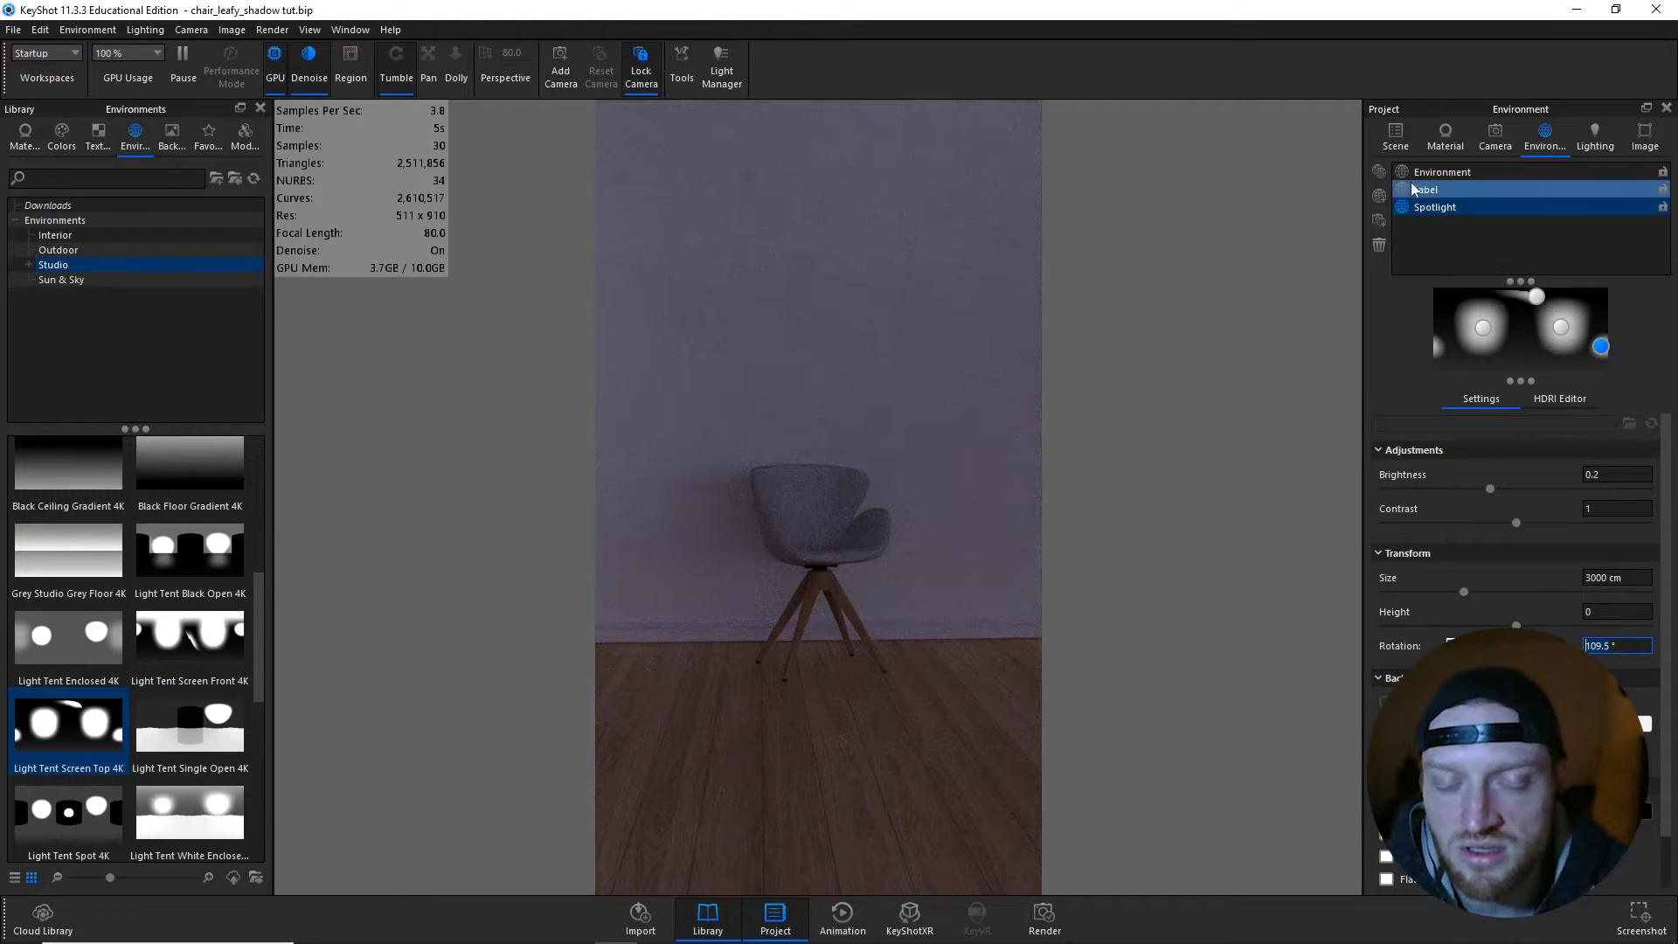
- Collapse the model groups in the scene tree, unhide the Area Light and select the floor
left_click(1408, 138)
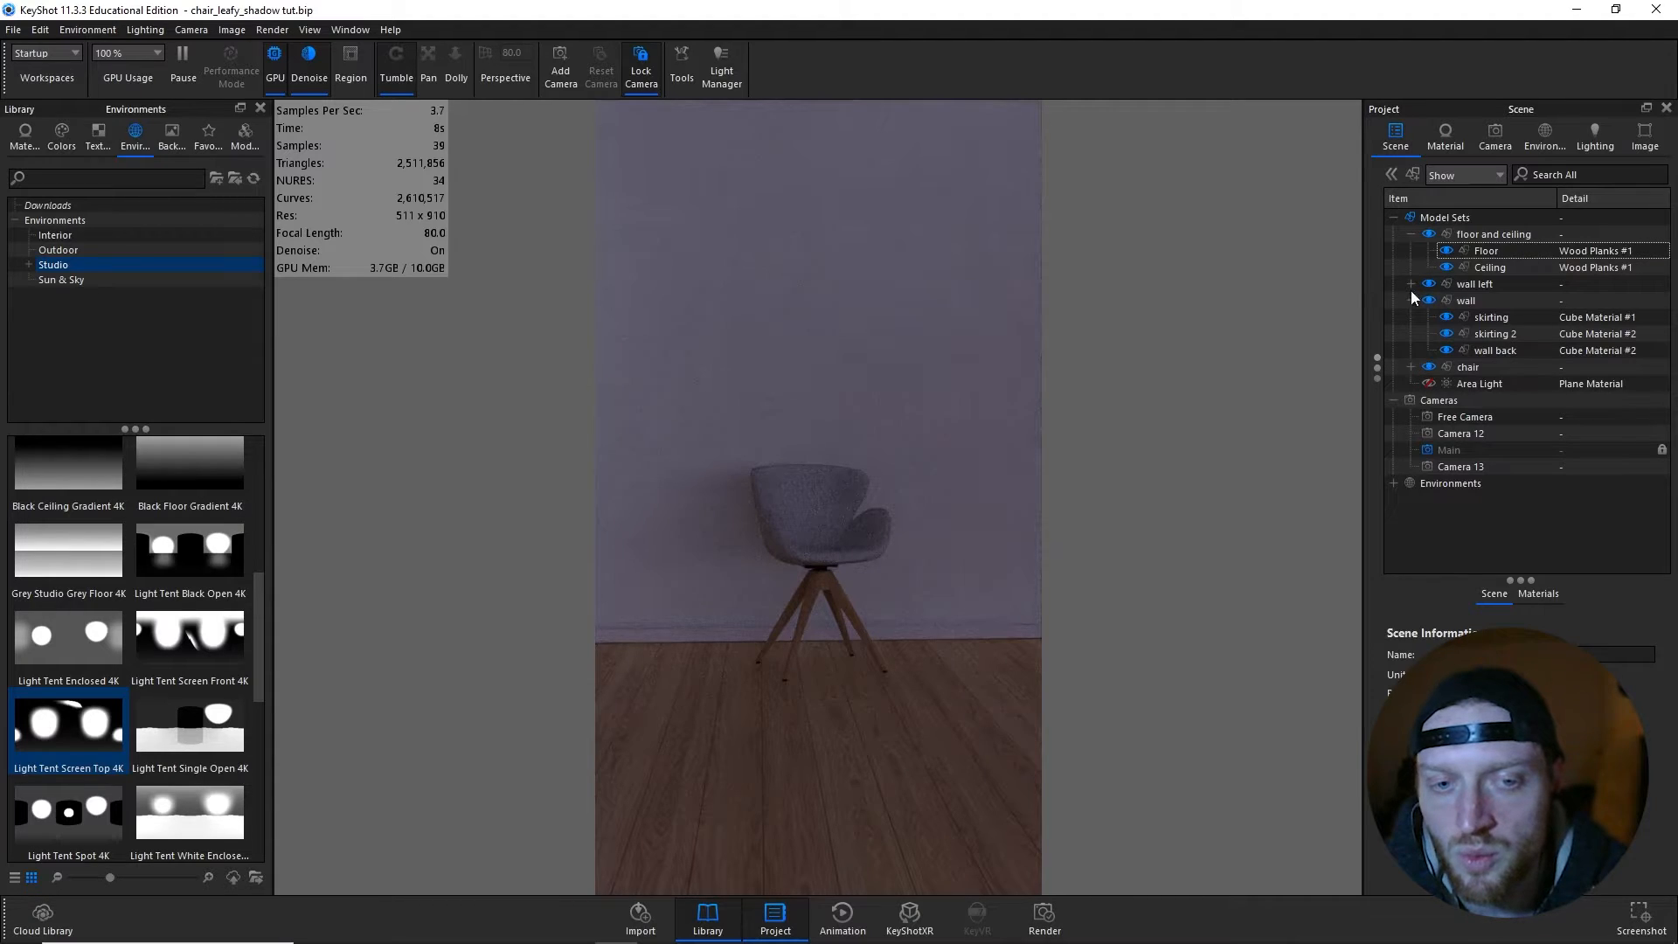
left_click(1410, 234)
left_click(1410, 267)
left_click(1428, 300)
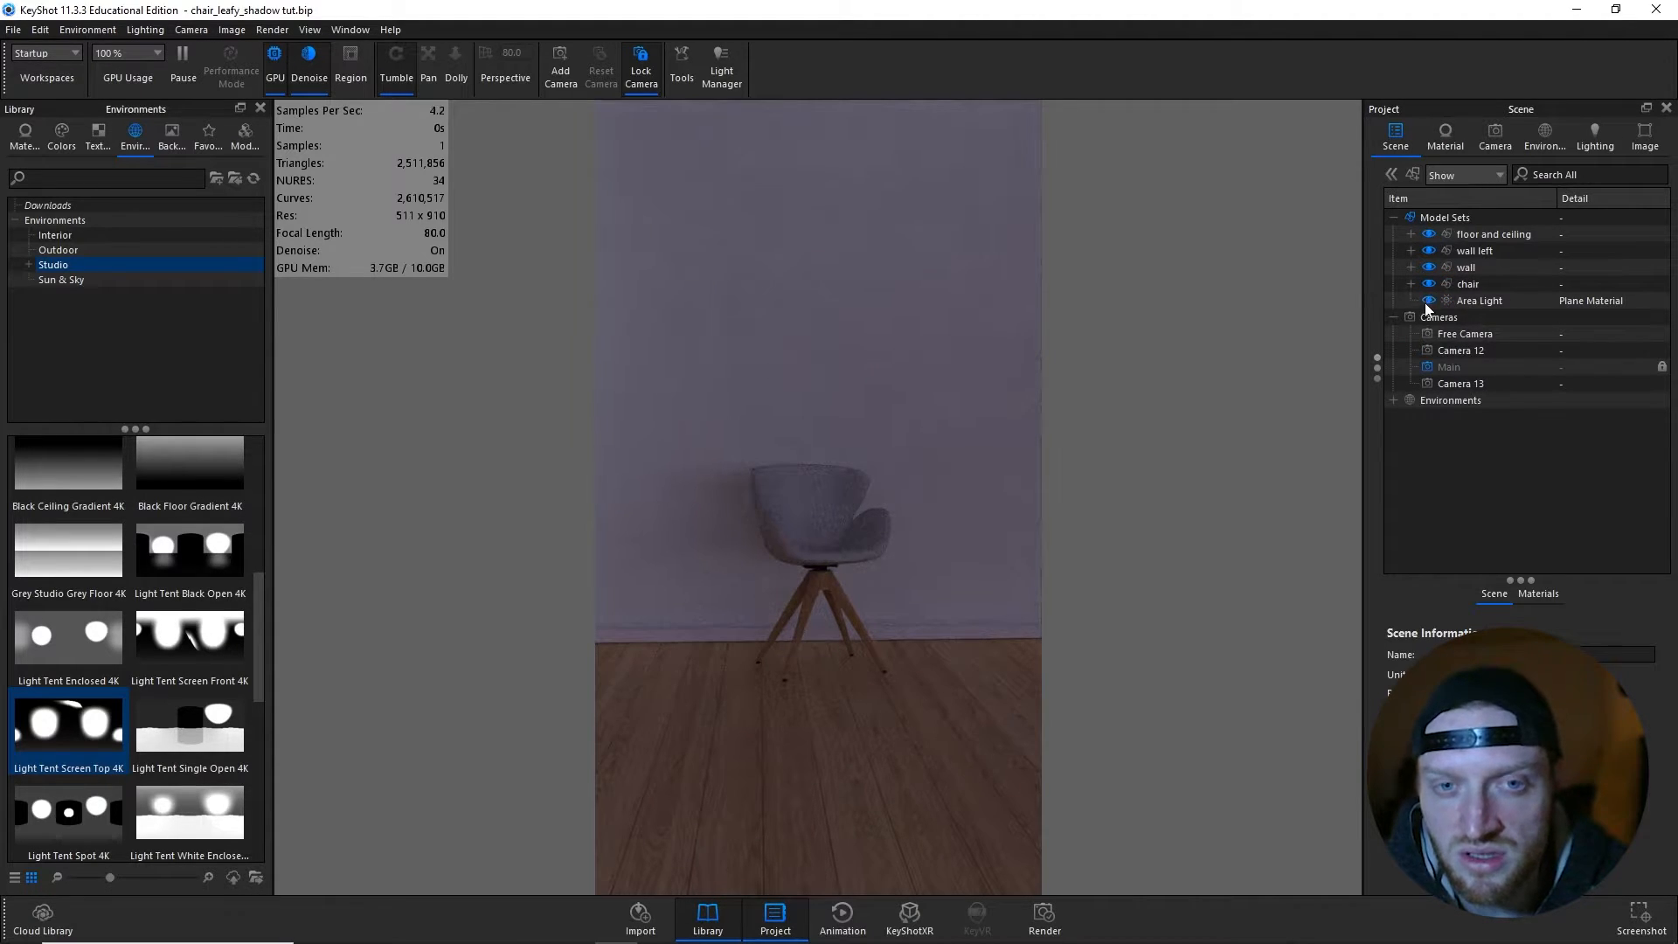
left_click(998, 696)
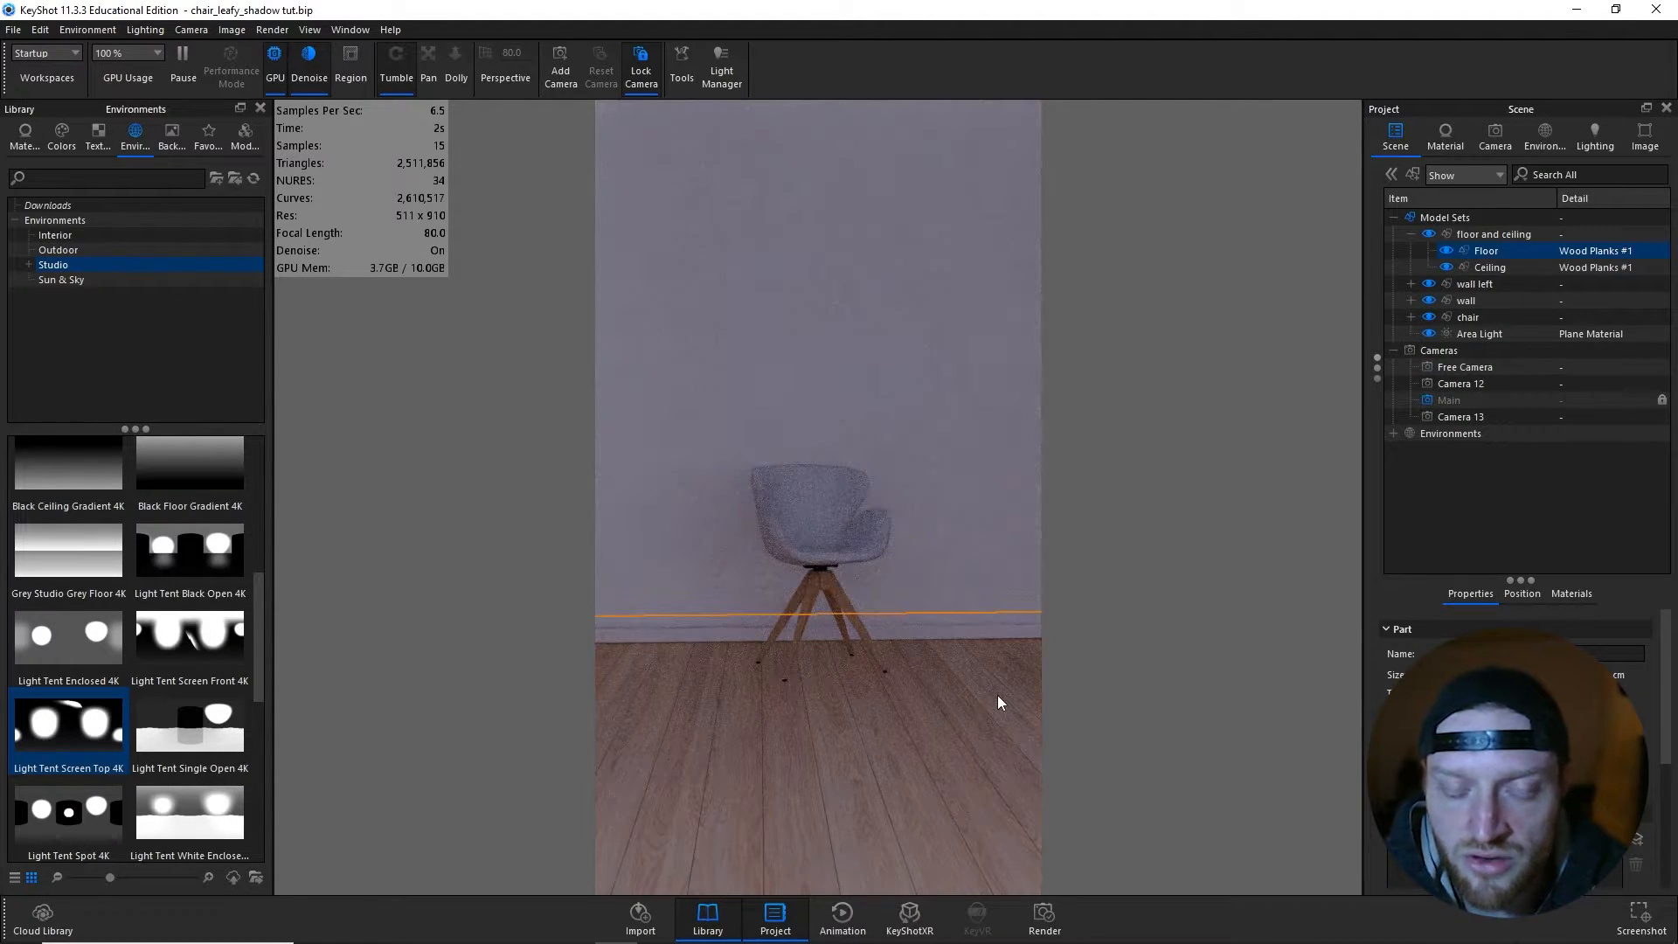
- Add a sphere to the scene and set its scale to 50 on all axes
left_click(83, 29)
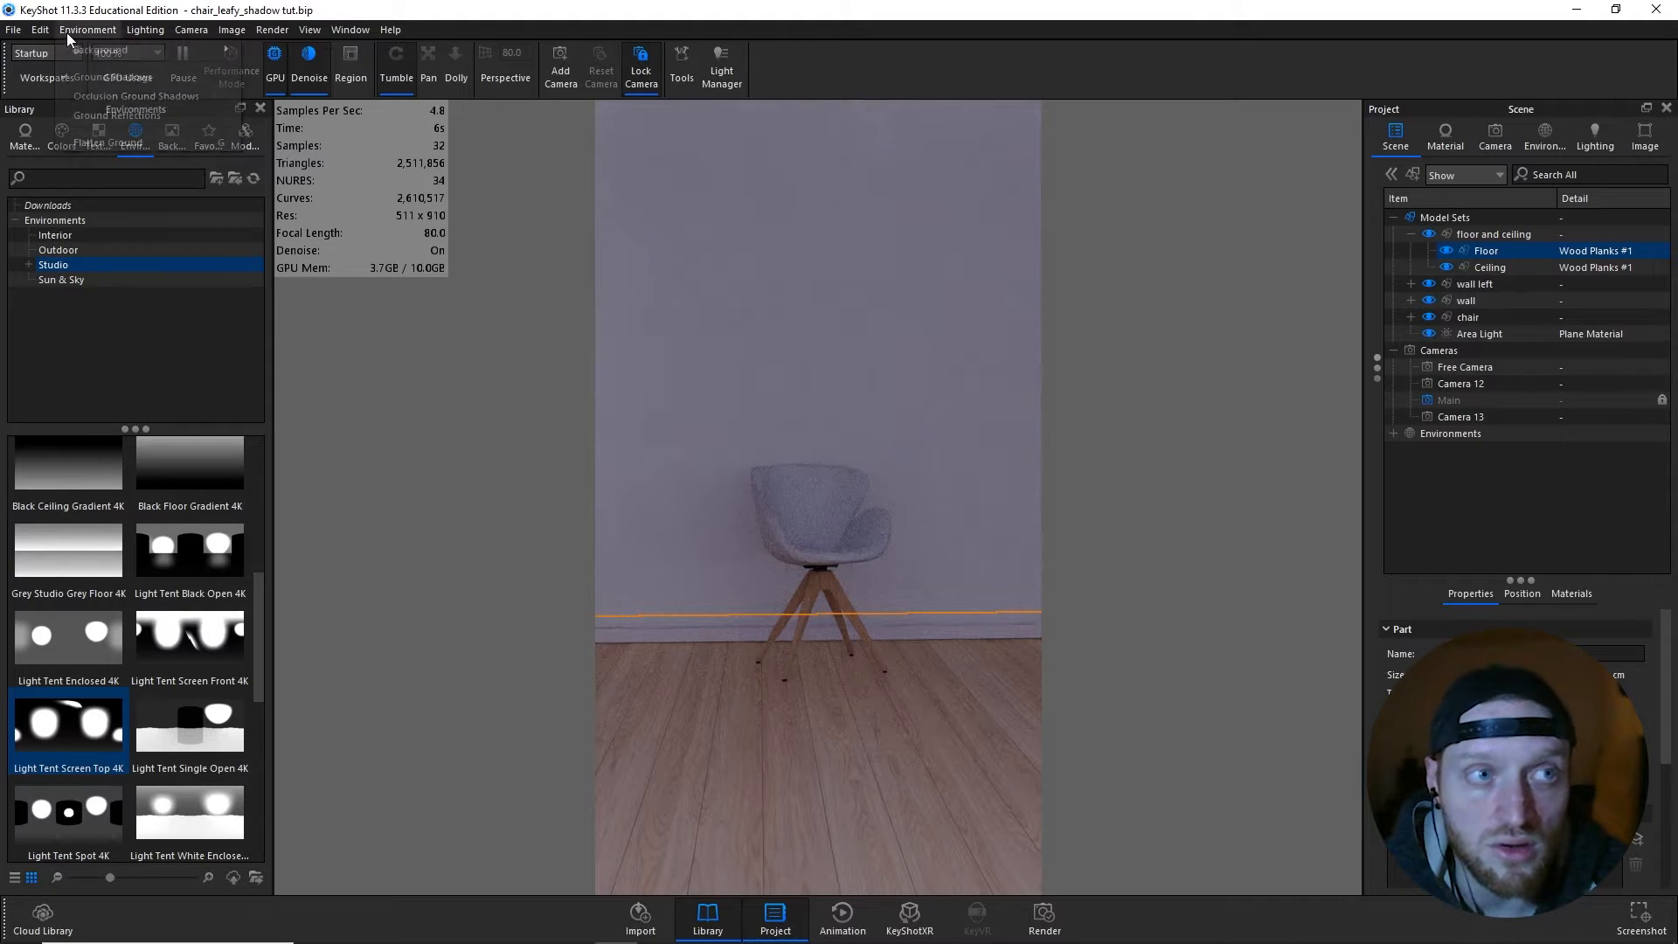
mouse_move(41, 31)
mouse_move(86, 95)
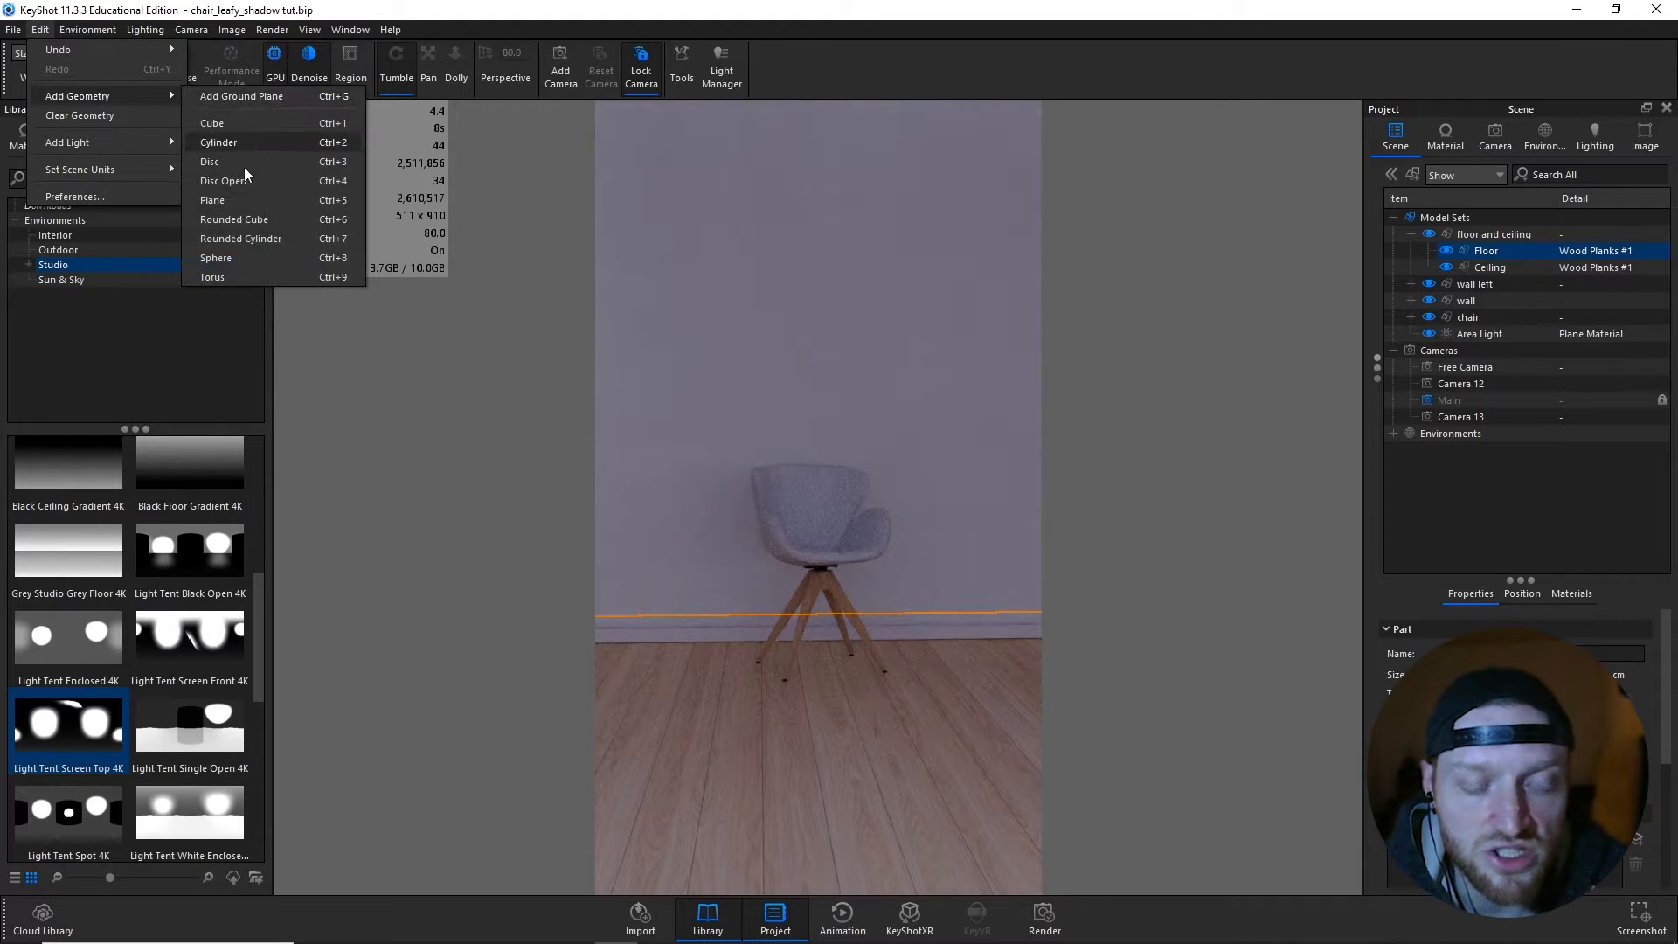
left_click(215, 258)
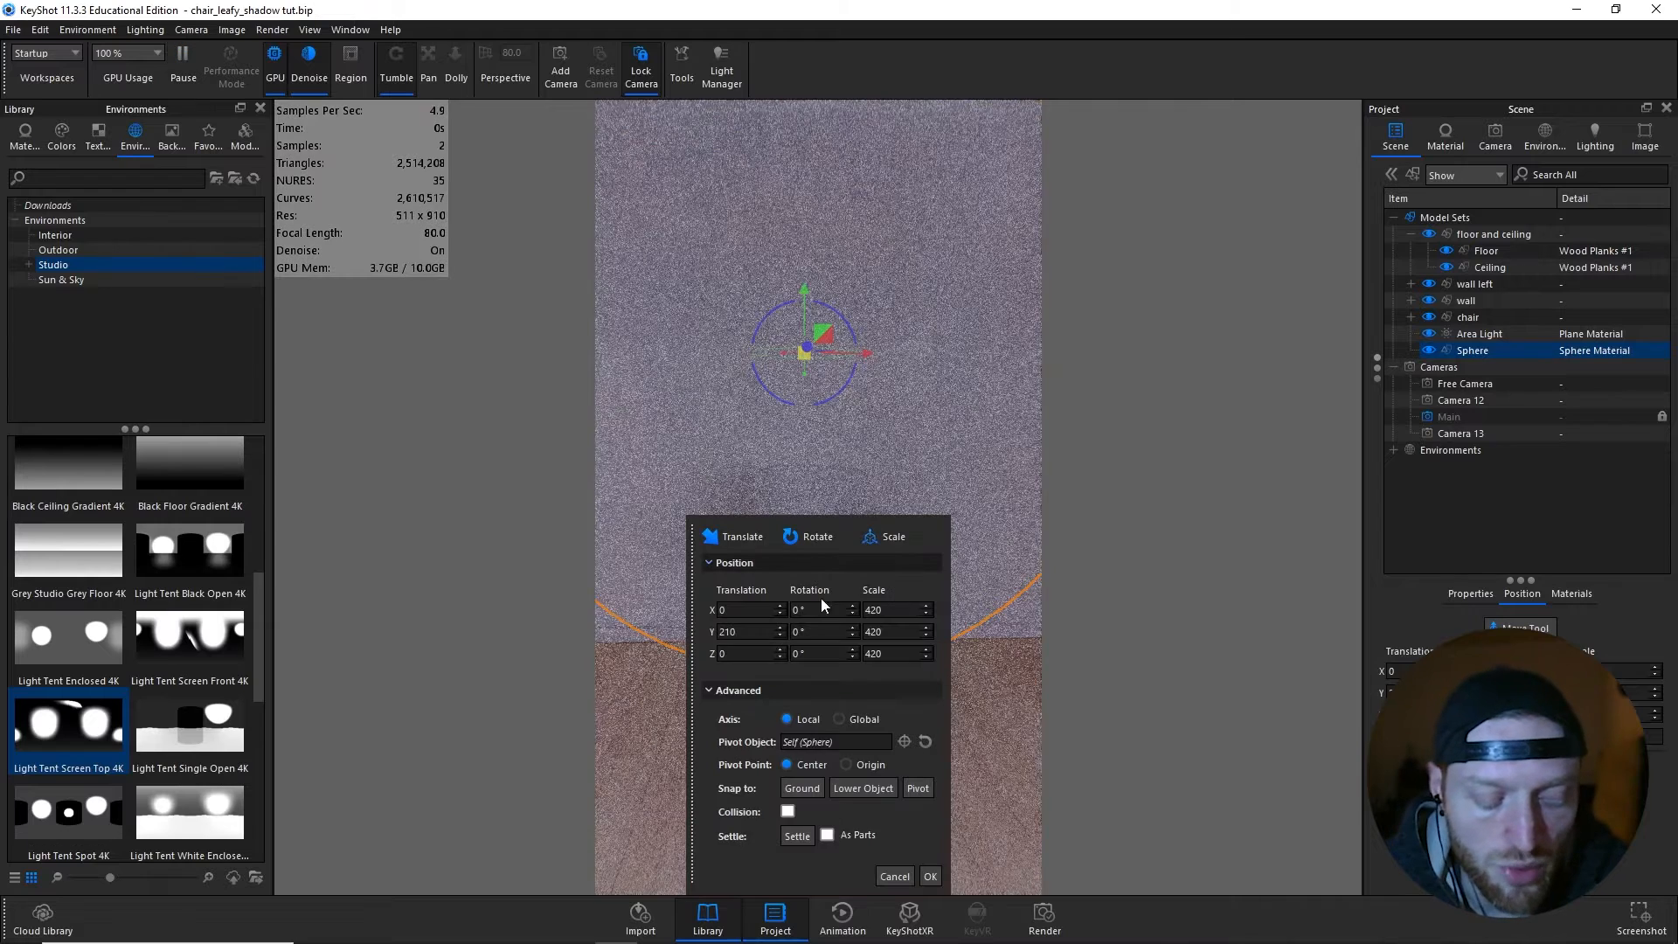
left_click_drag(696, 589, 355, 580)
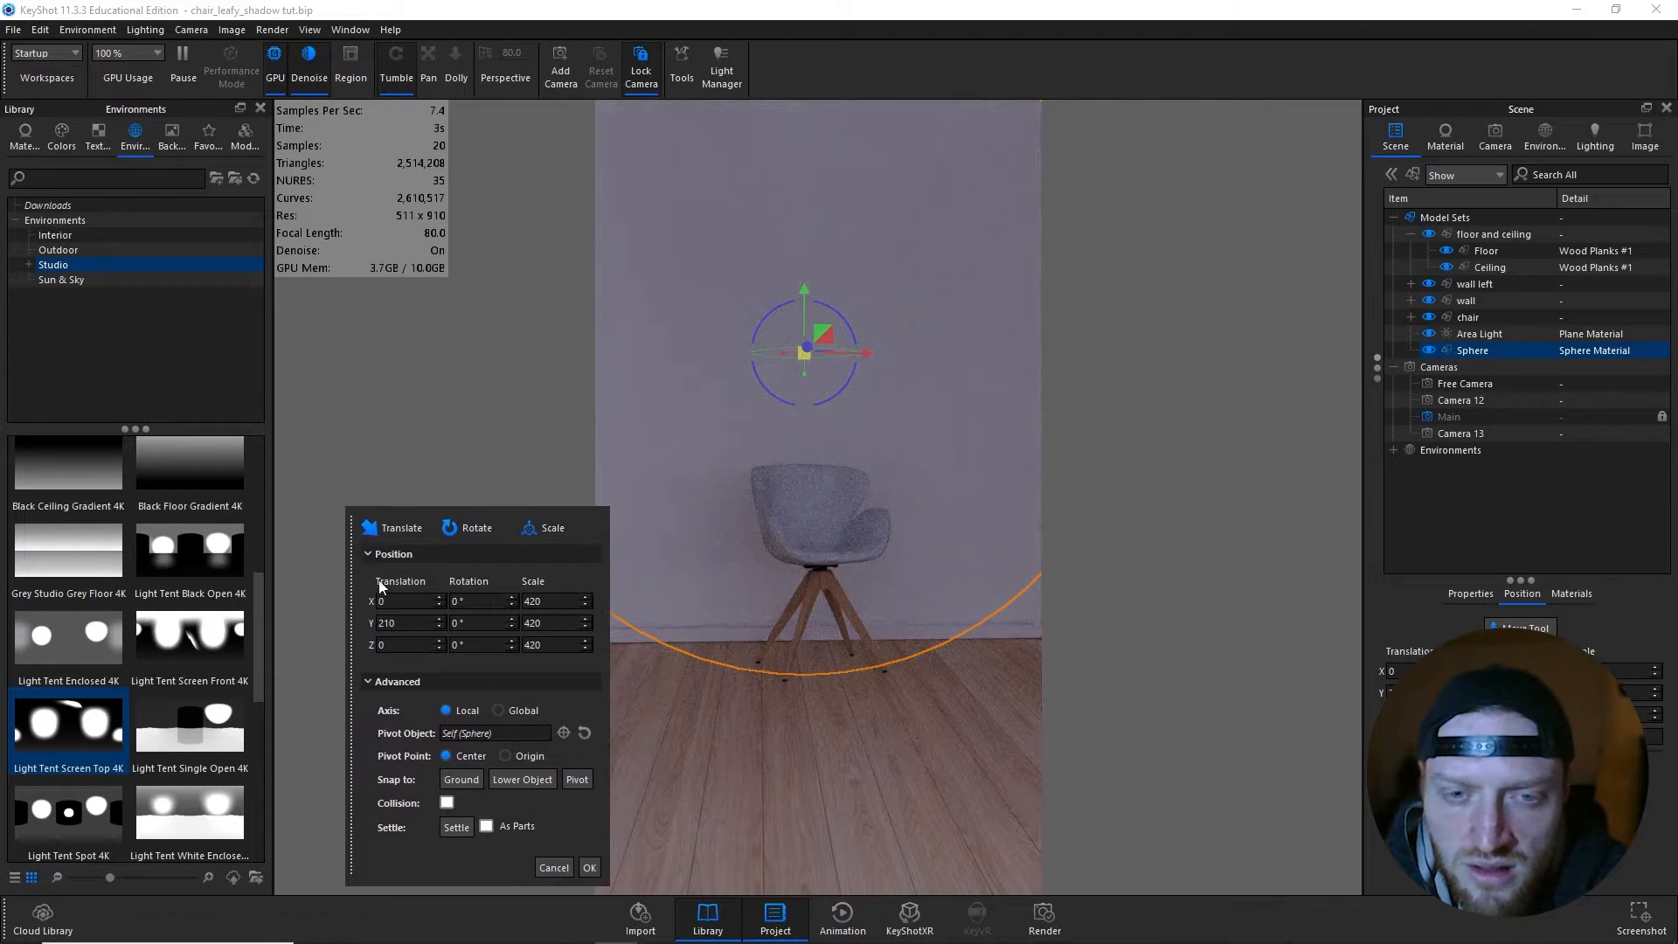
double_click(1618, 737)
type("50")
key("Return")
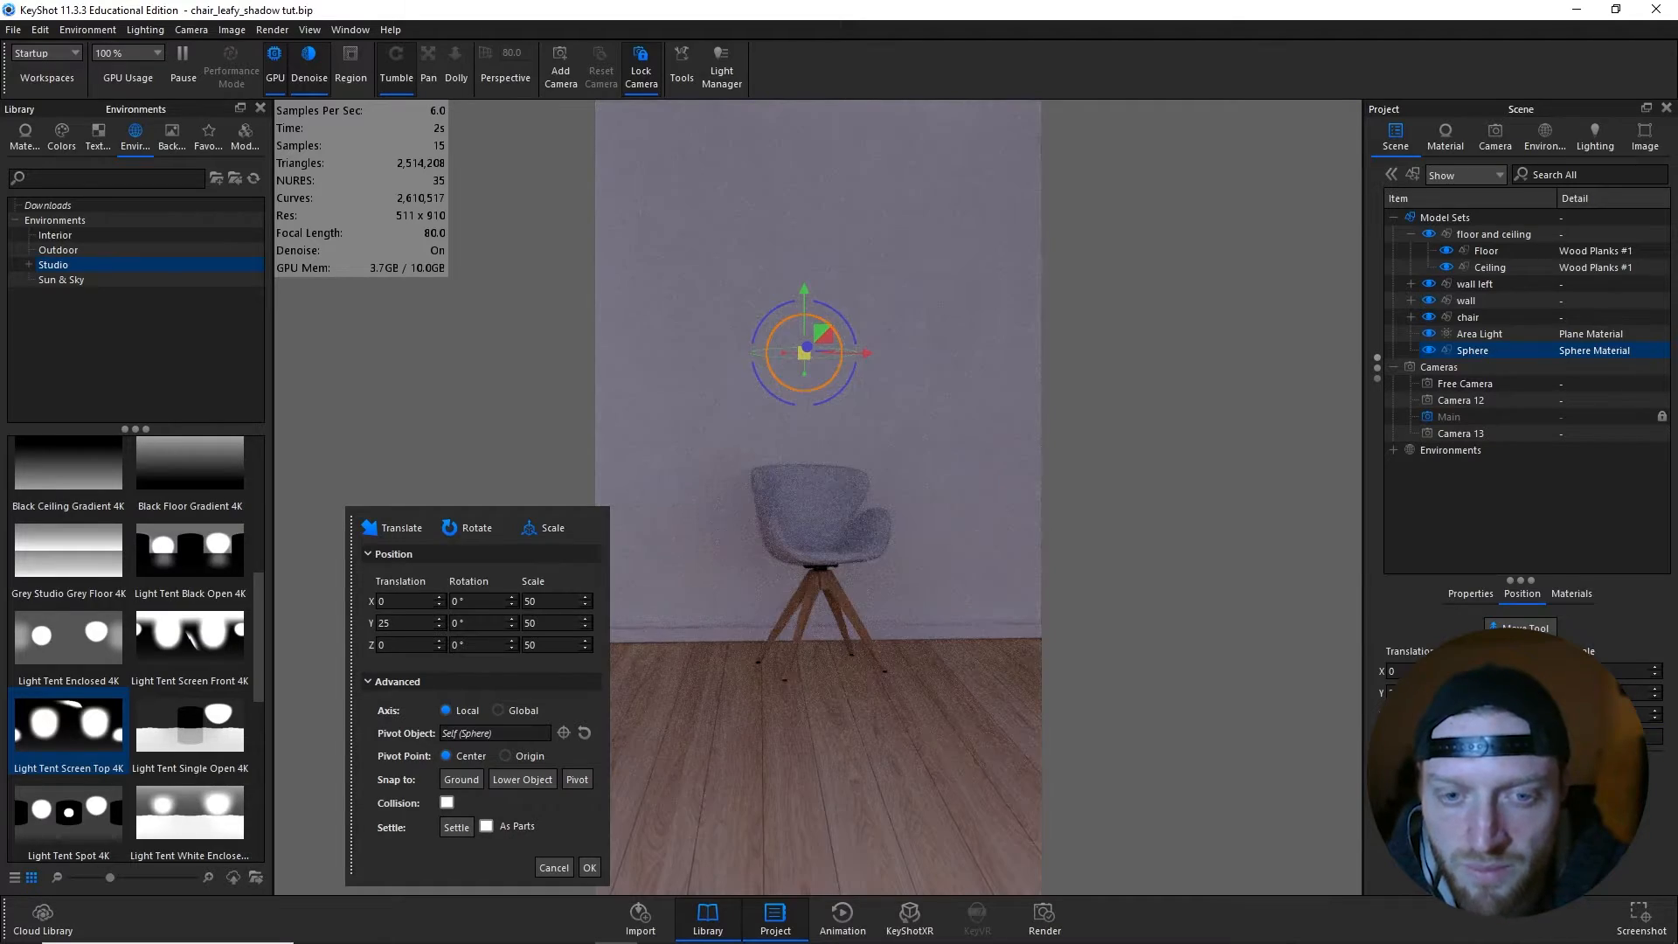
- View the scene from Camera 13, set the sphere's Z translation to 0 and accept its placement
left_click(1437, 773)
left_click_drag(805, 641, 869, 710)
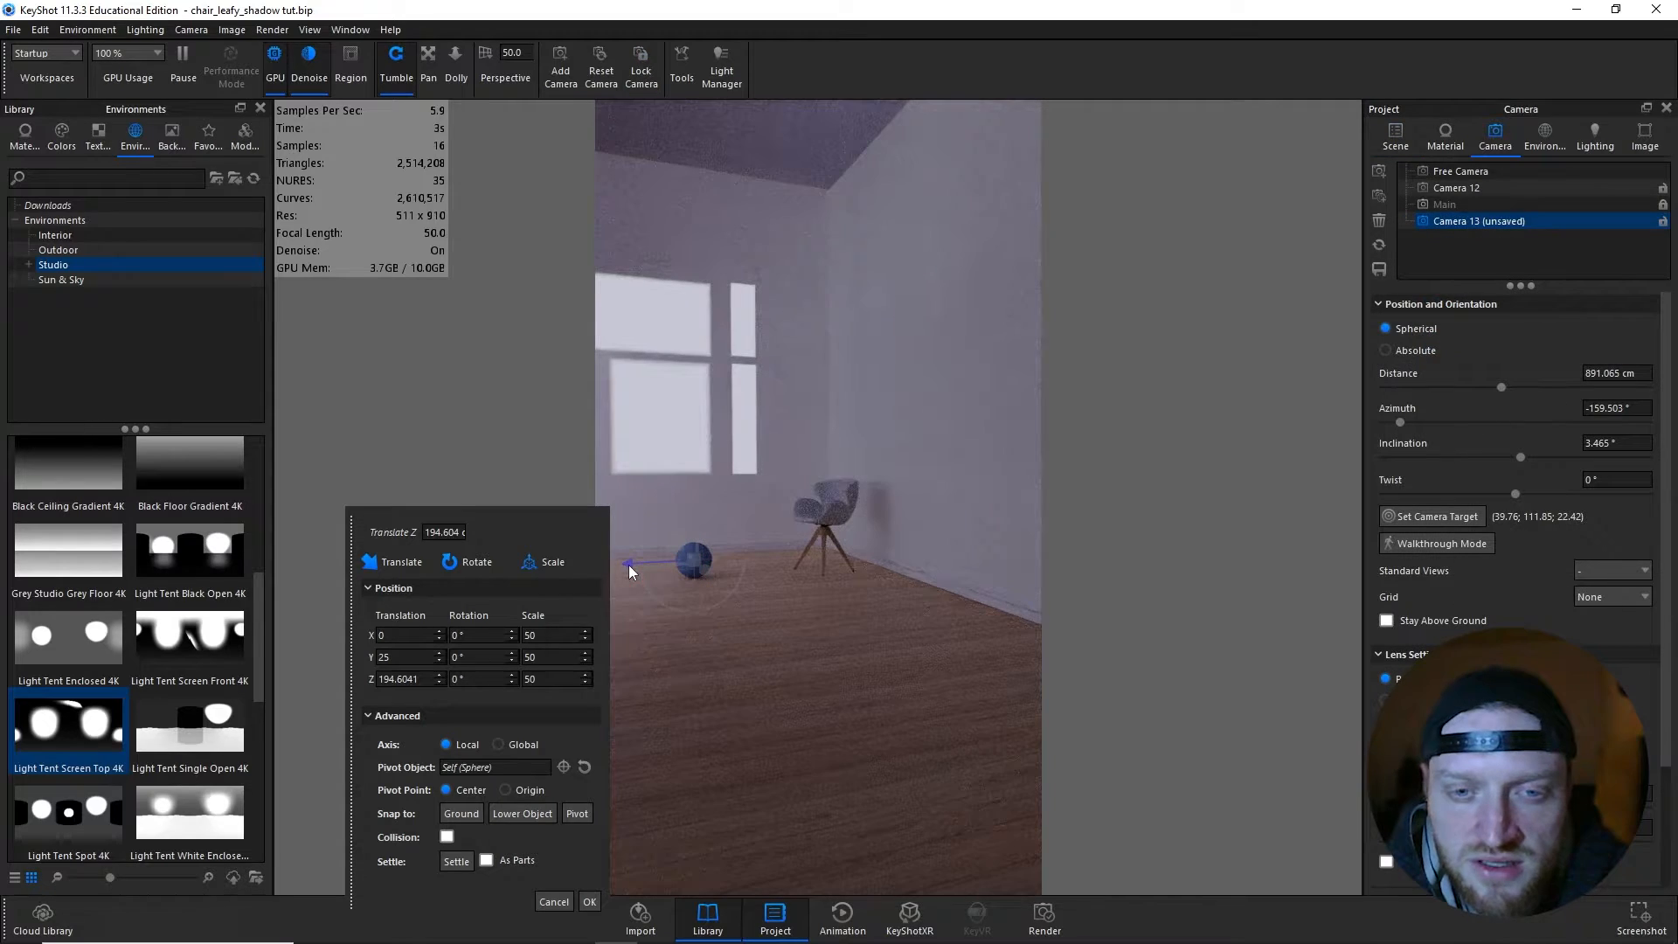
left_click_drag(627, 564, 779, 563)
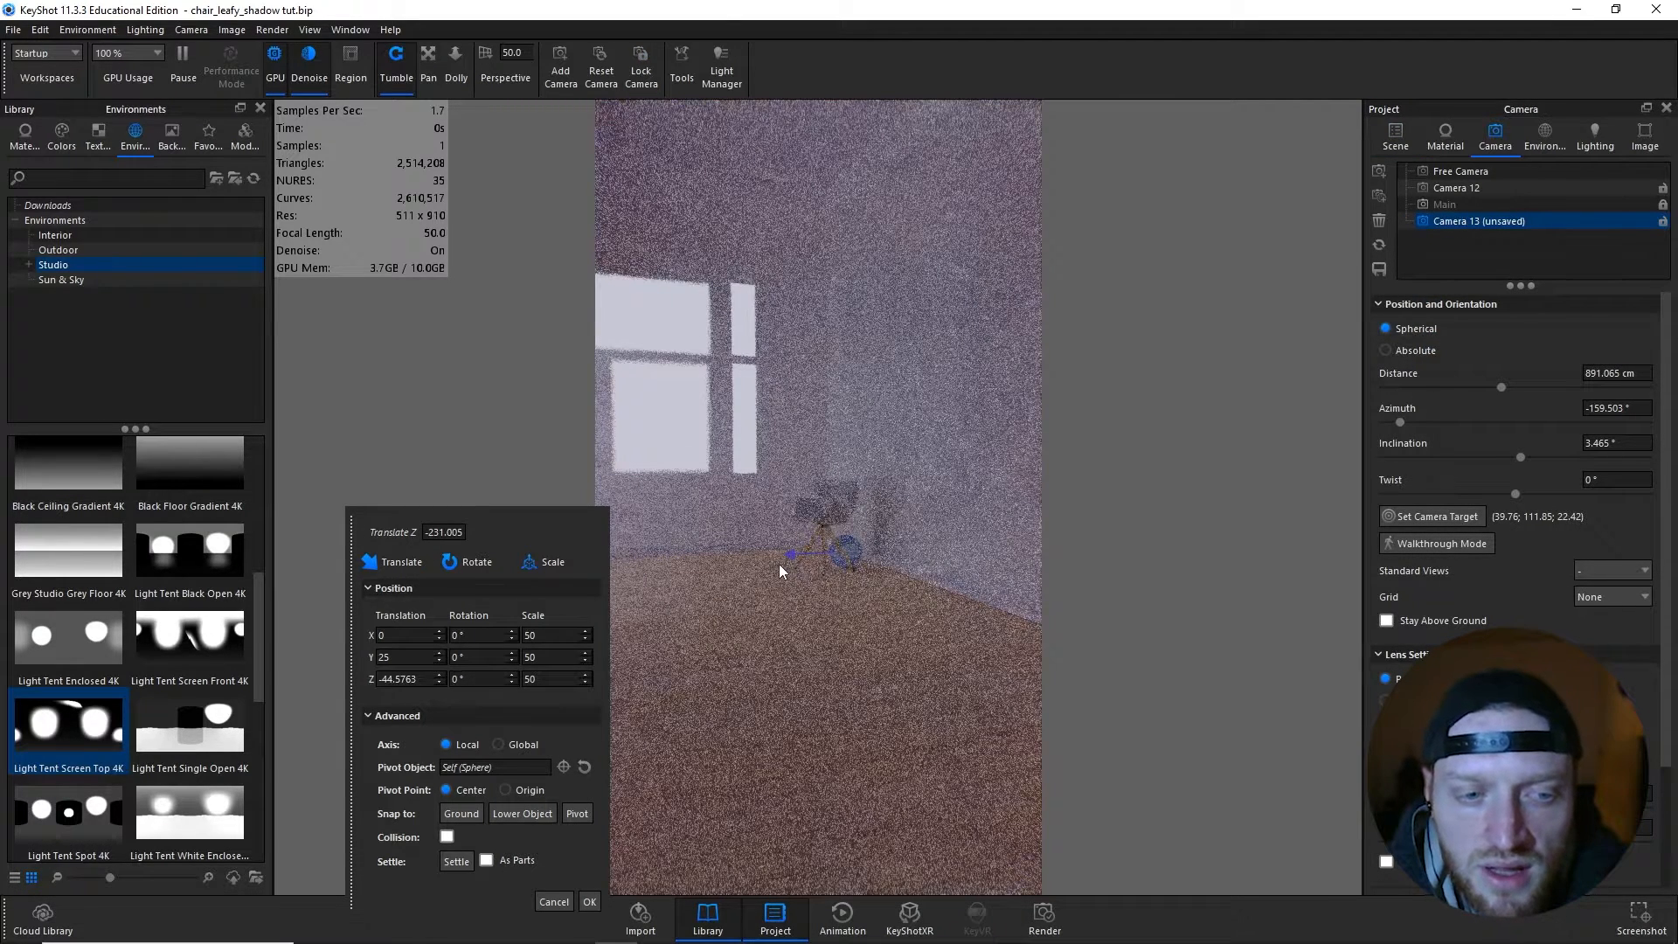
double_click(417, 675)
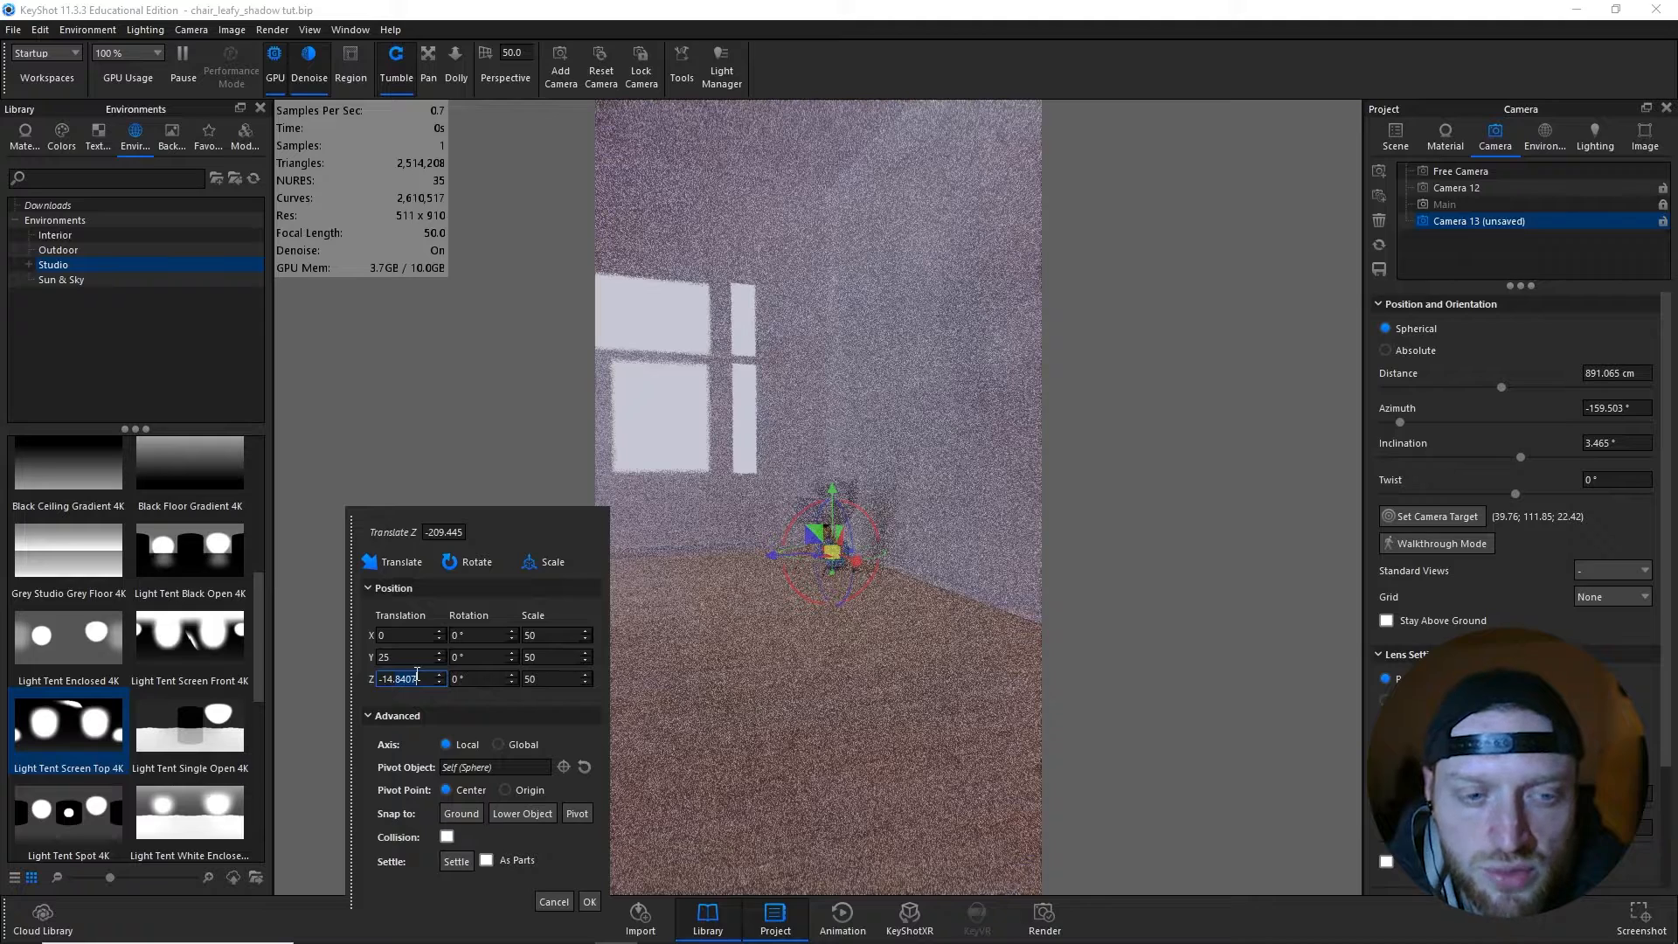
type("0")
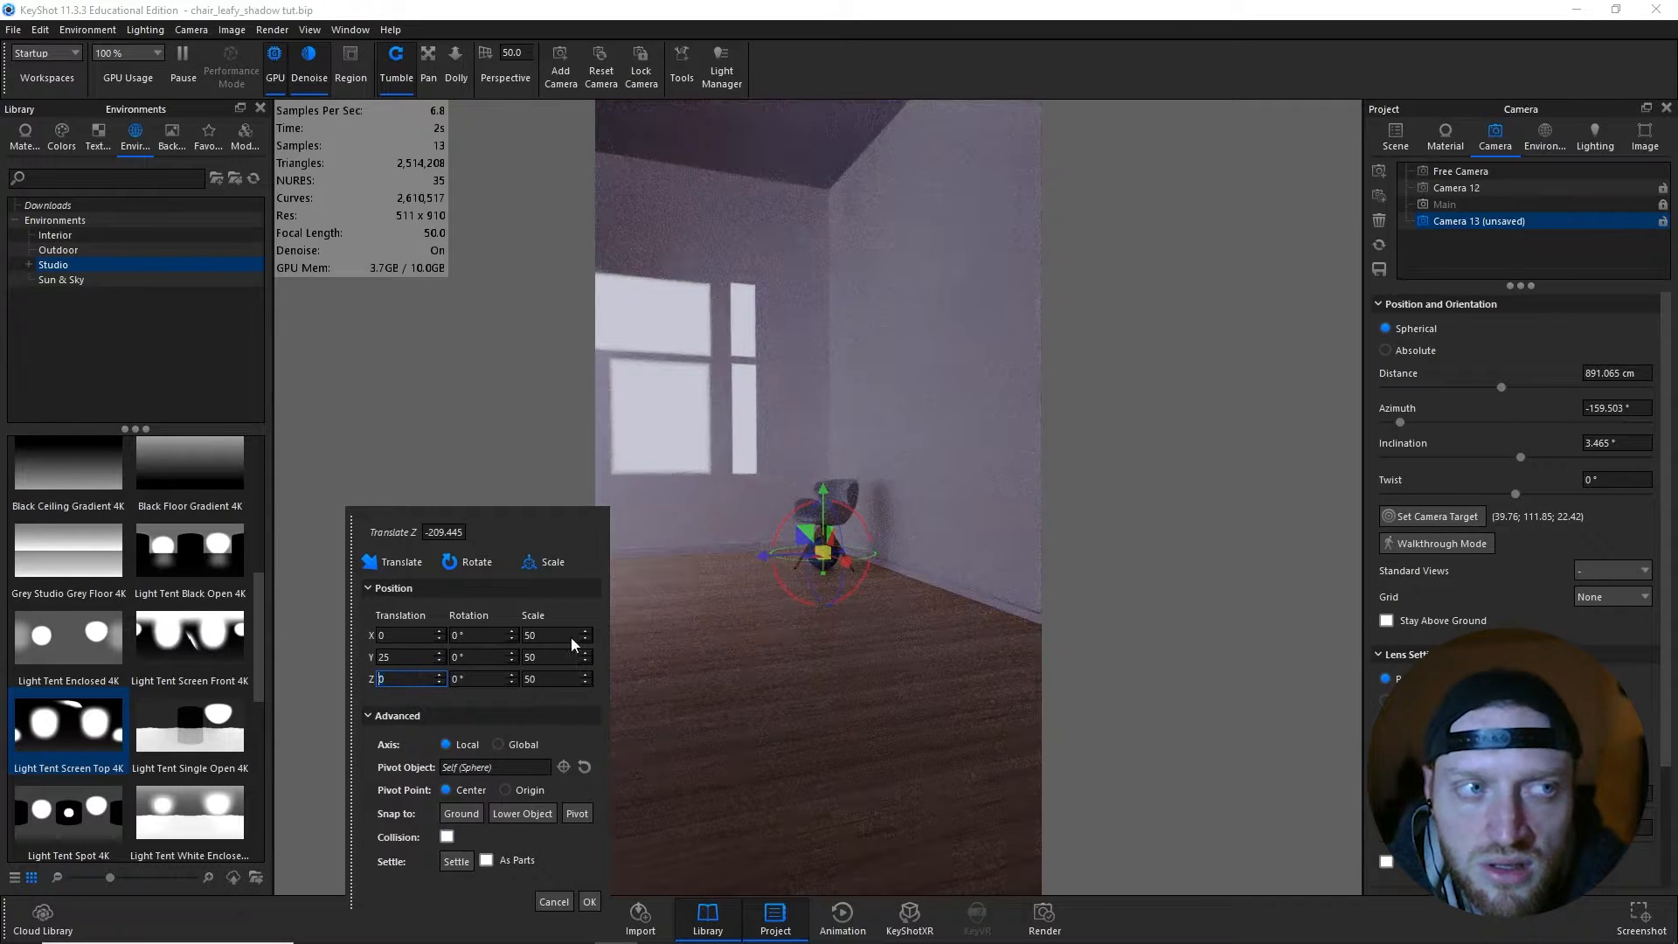
left_click(589, 901)
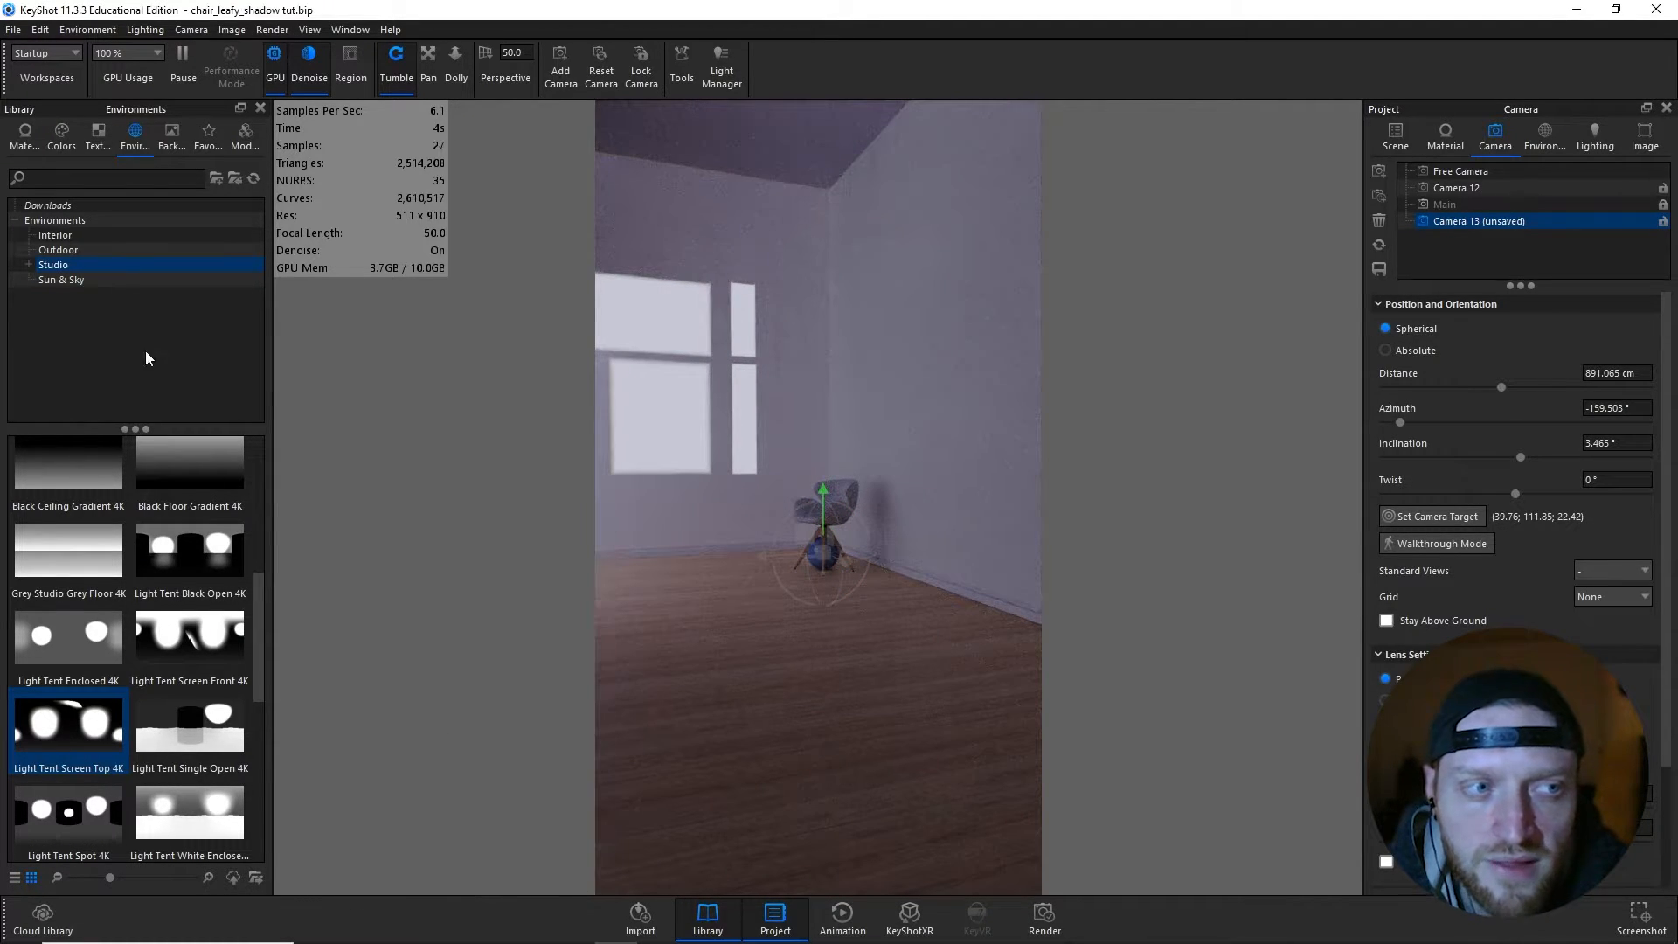
- Apply the textured spotlight material Spotlight 60 degrees 1200 Lumen KeyShot Icon White to the sphere in the scene tree
left_click(29, 145)
scroll(123, 261, "down", 2)
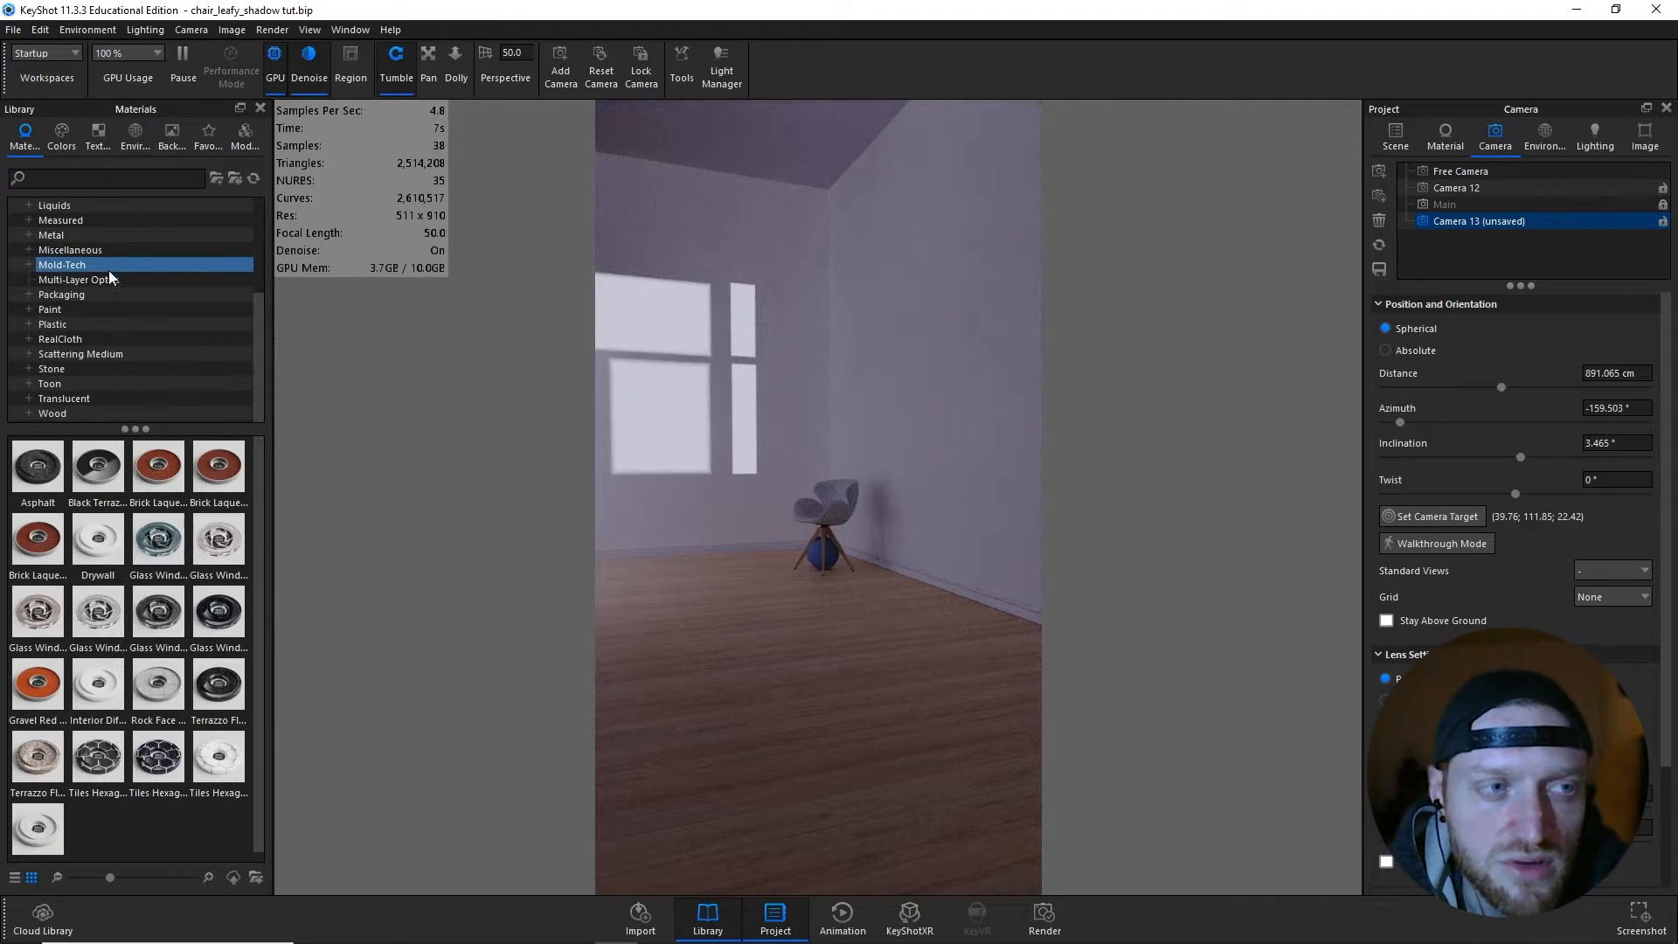
left_click(35, 219)
left_click(30, 280)
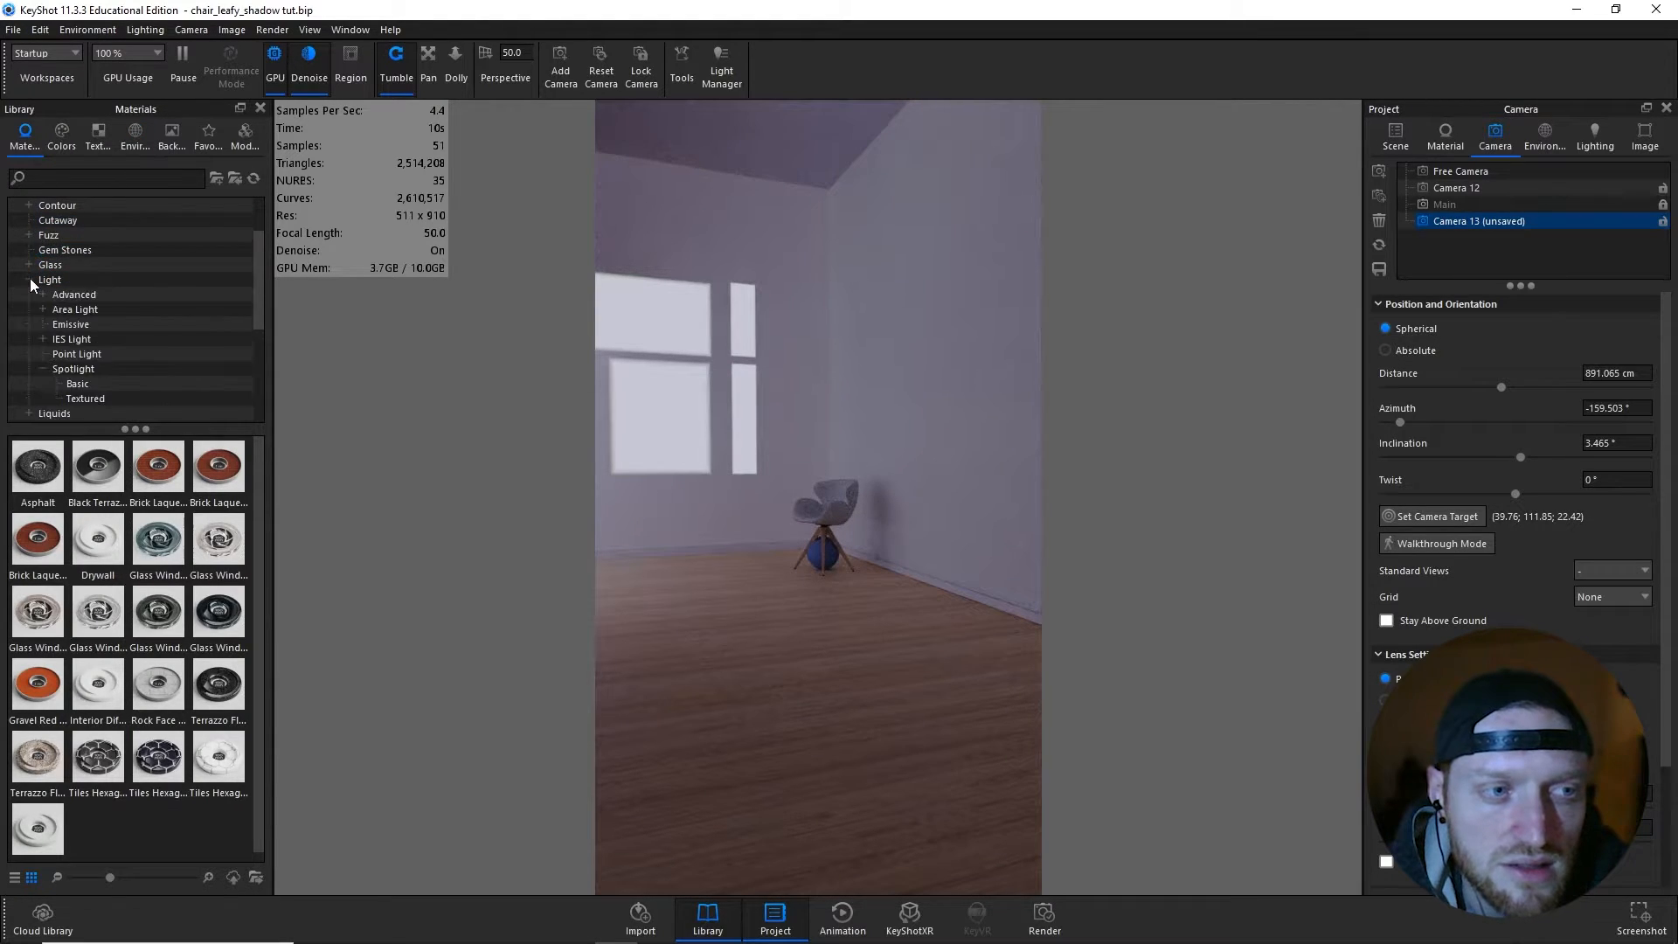
left_click(91, 369)
left_click(87, 385)
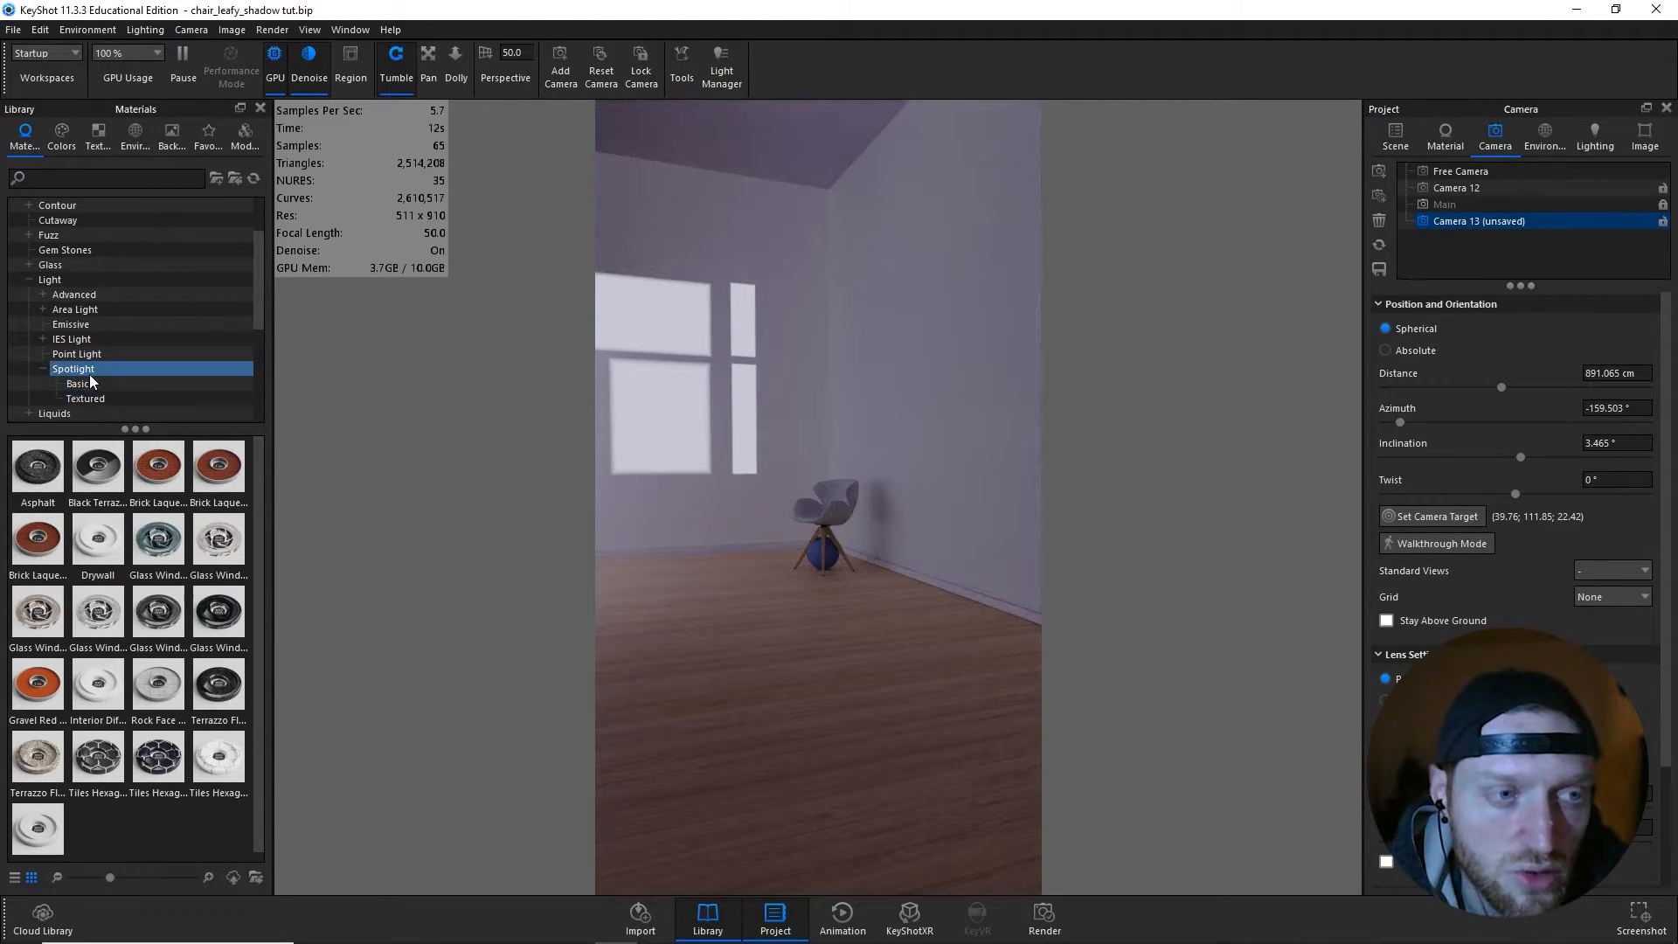
left_click(90, 399)
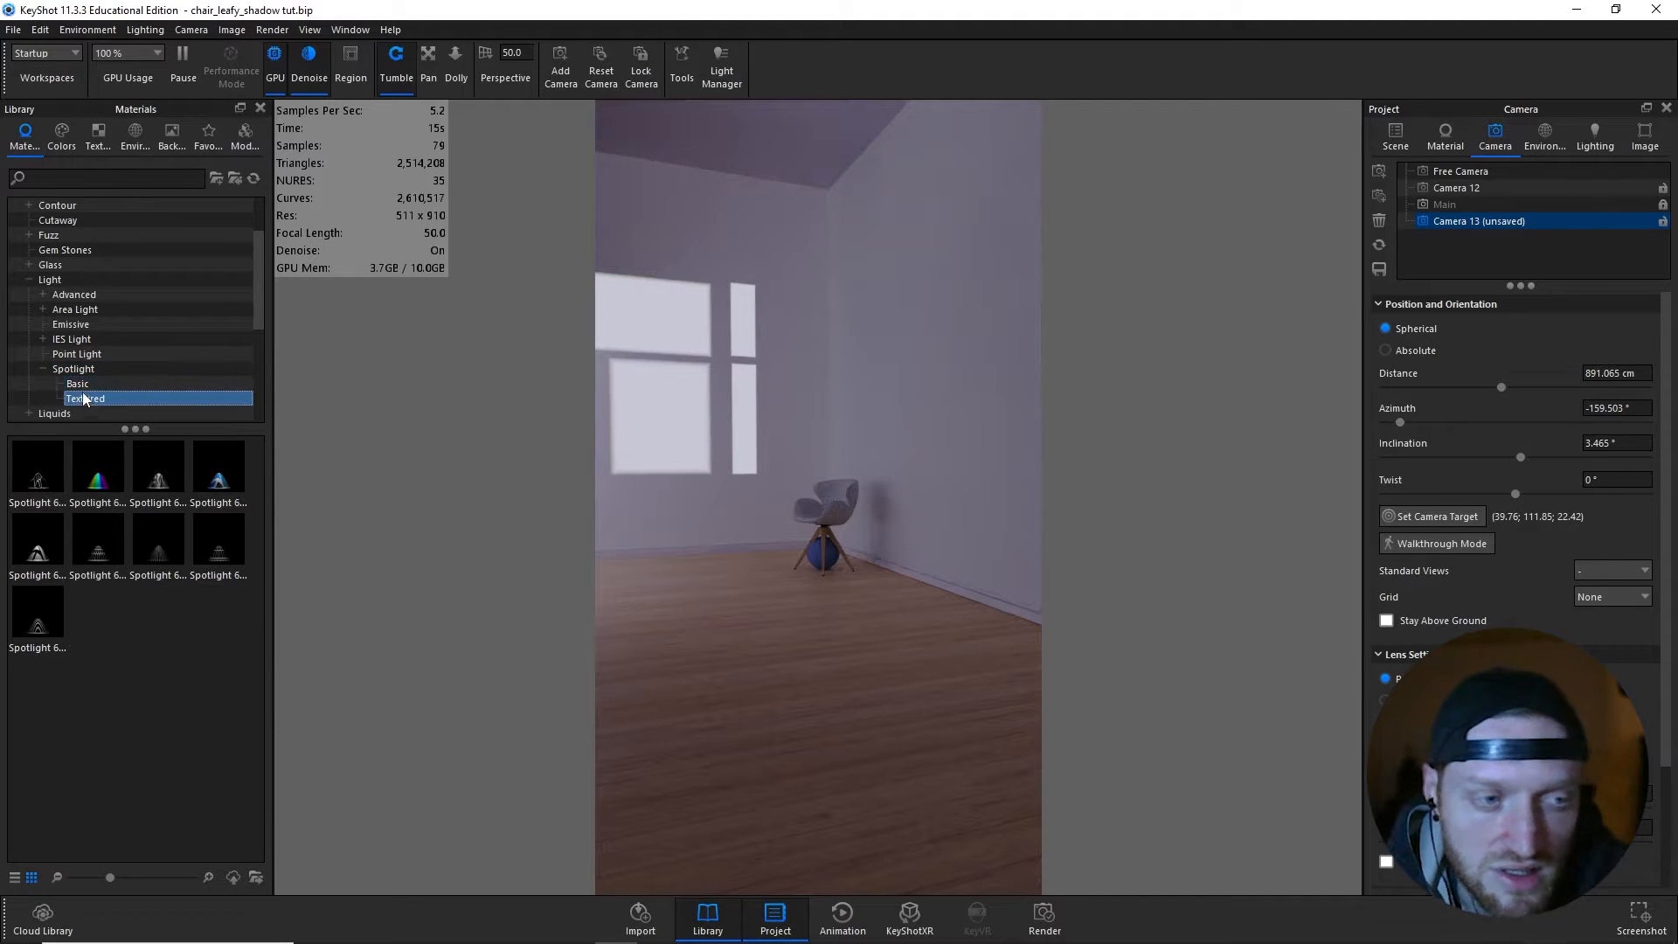
left_click(46, 563)
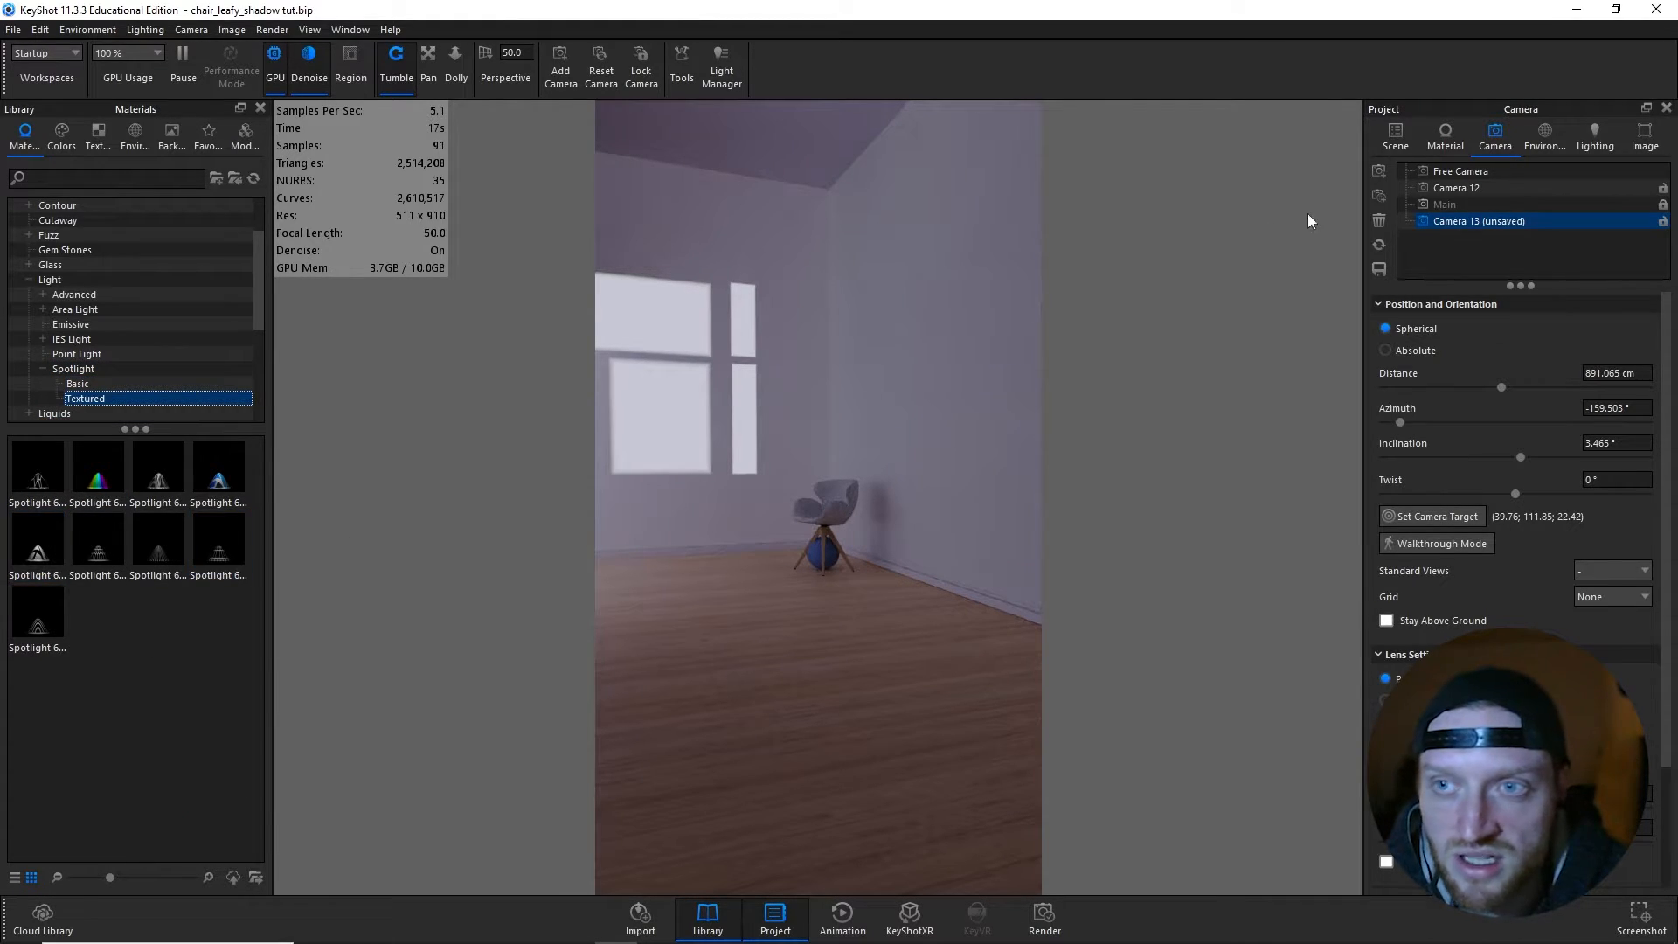
left_click(1395, 142)
left_click_drag(37, 546, 1512, 349)
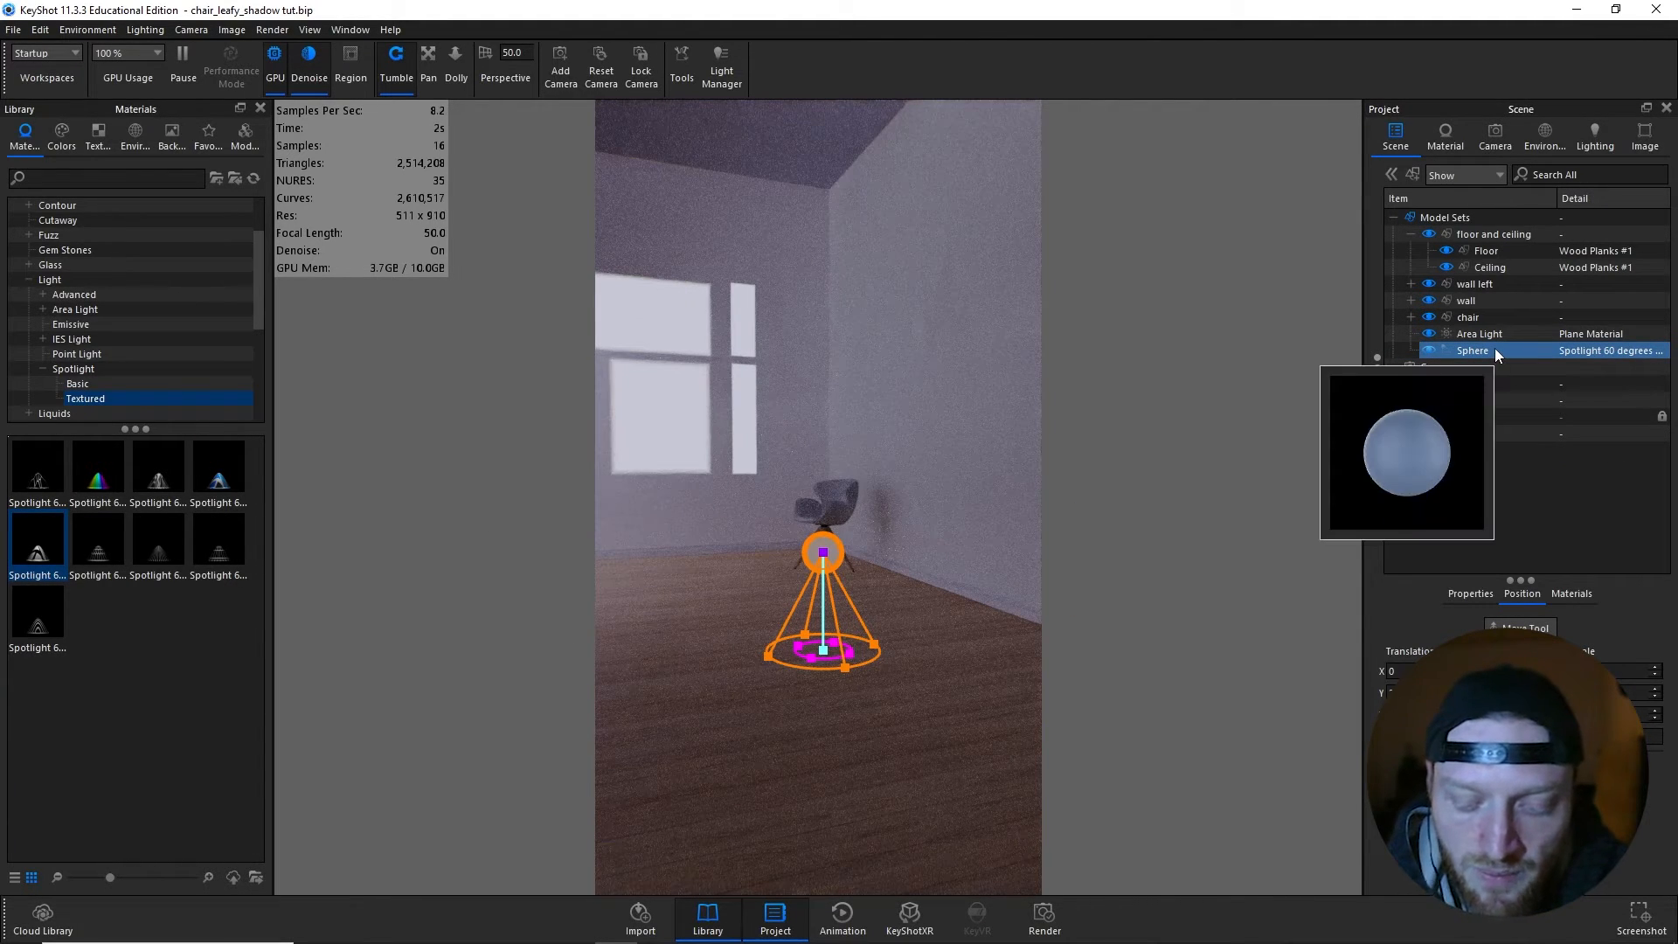
- Raise the sphere spotlight above the chair to a Y translation of about 337
left_click(1527, 624)
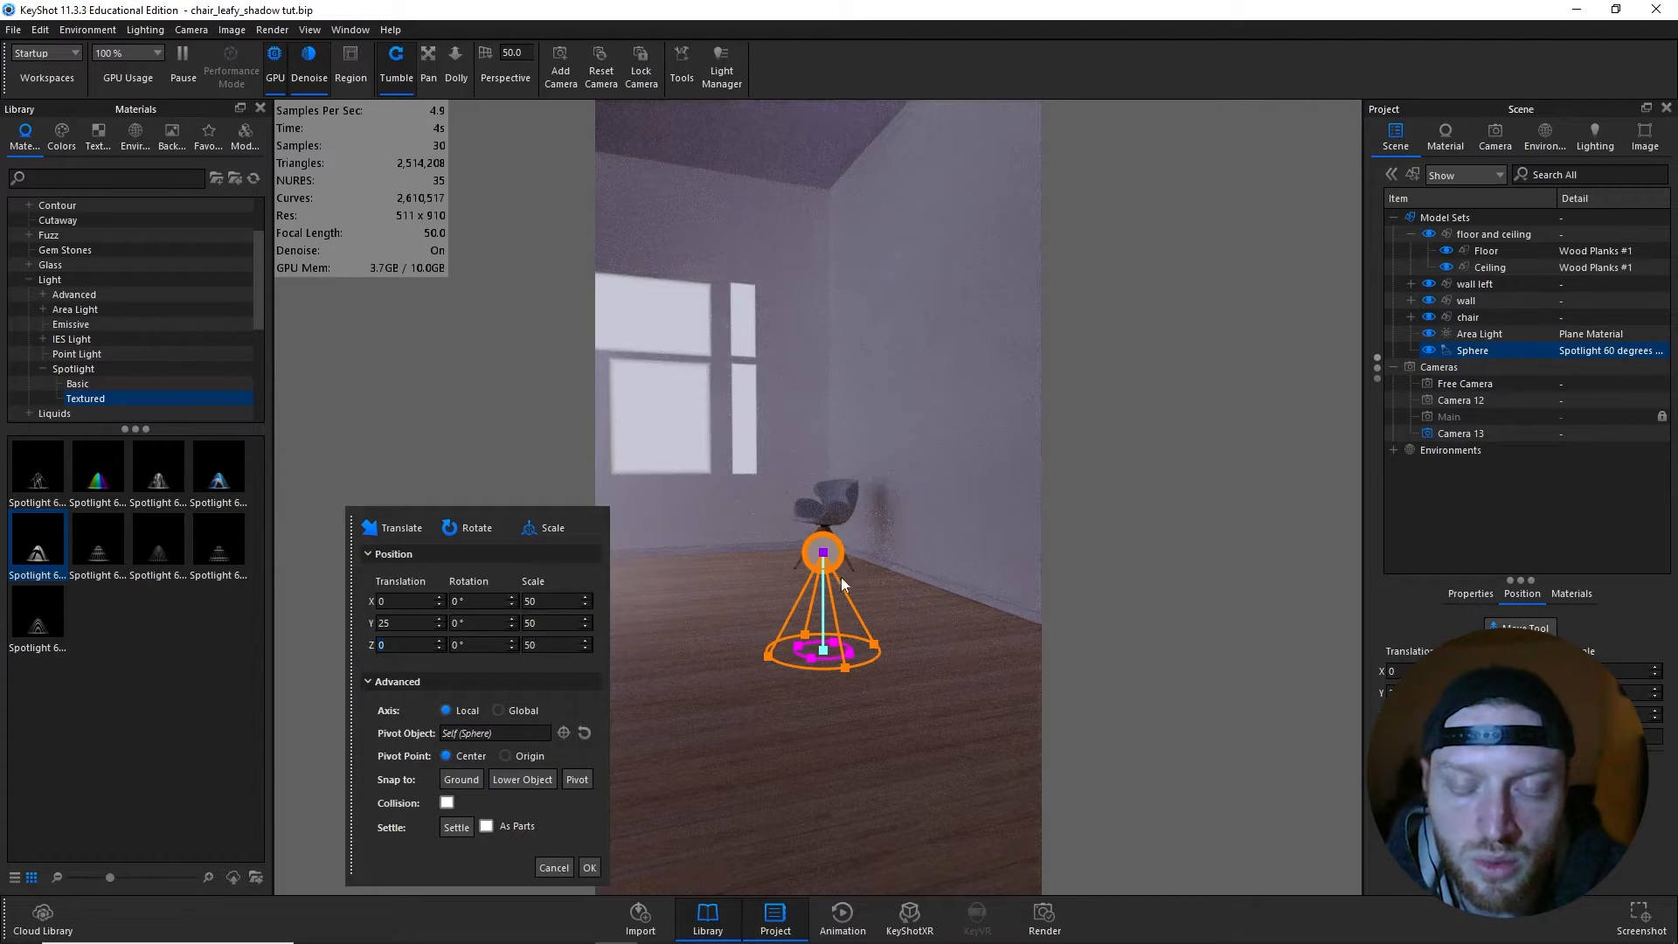
left_click_drag(823, 487, 828, 279)
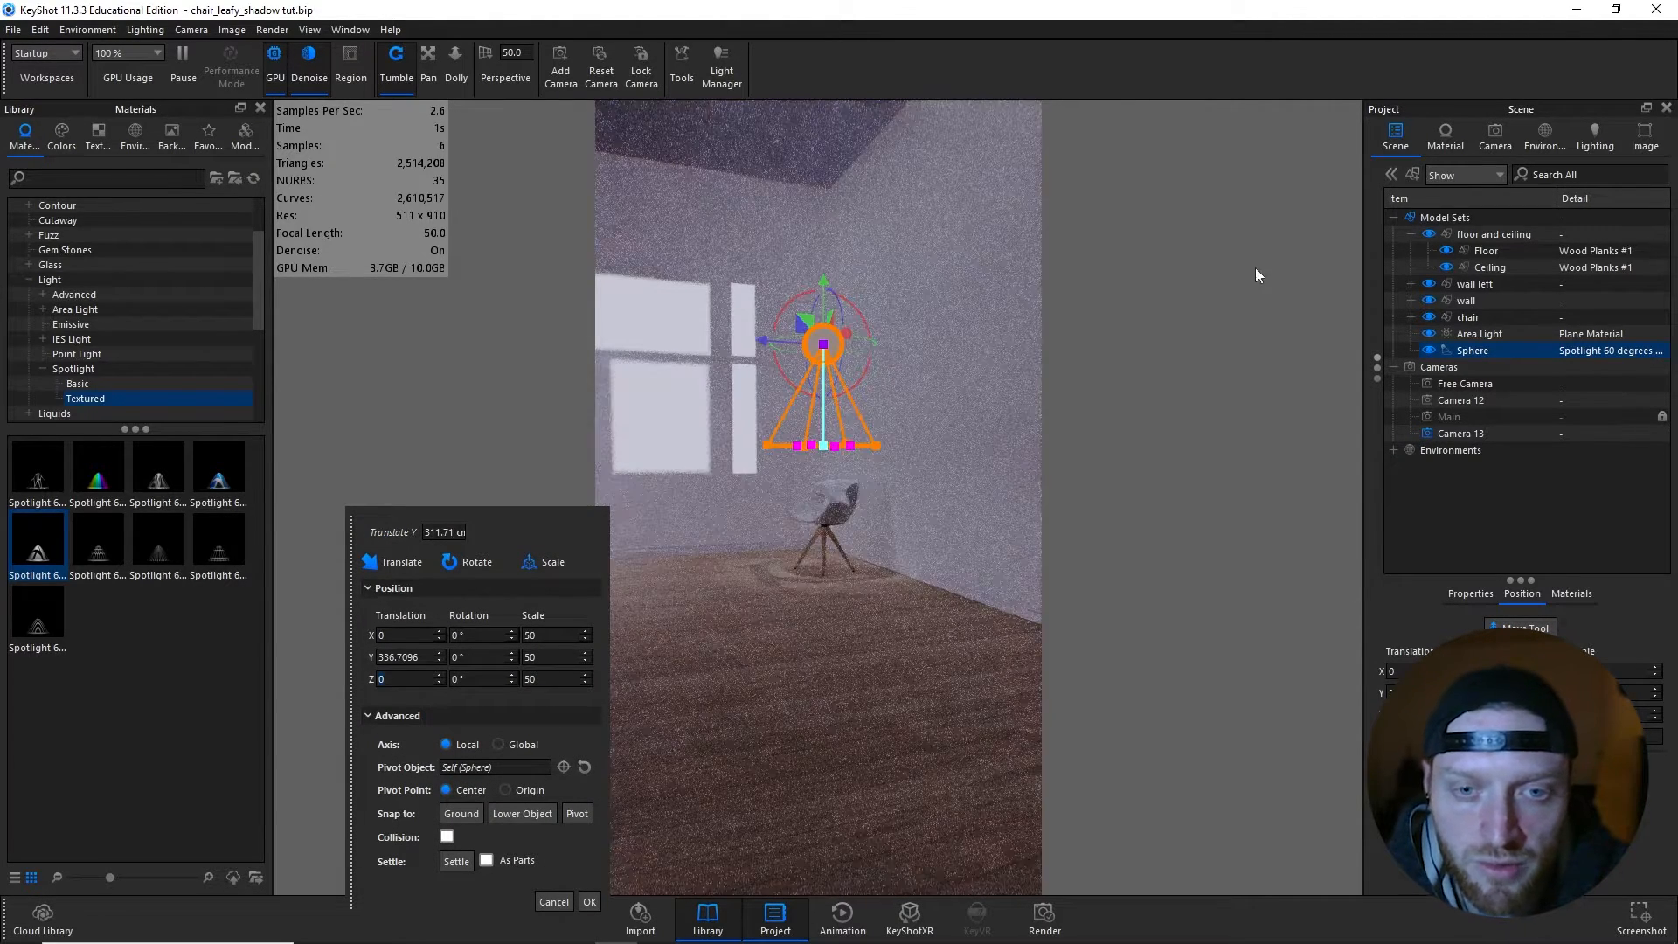
scroll(820, 540, "up", 5)
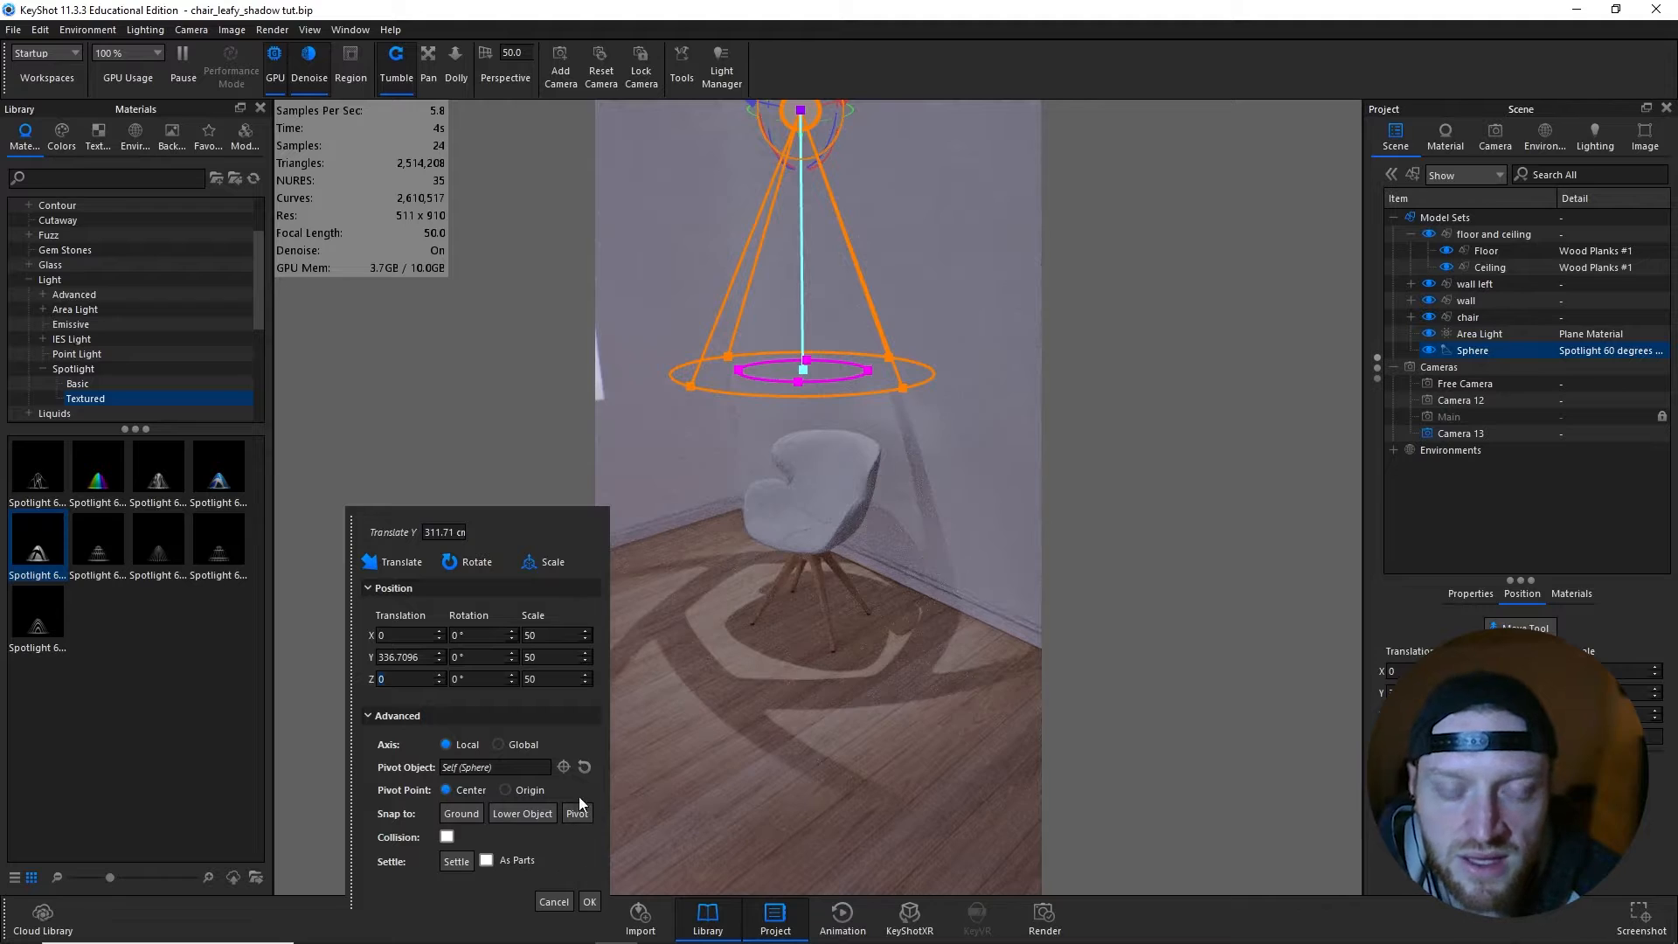
- Use the chair's cushion_1 as pivot object and rotate the spotlight around it to about 35° X, 28° Y and 41° Z
left_click(563, 767)
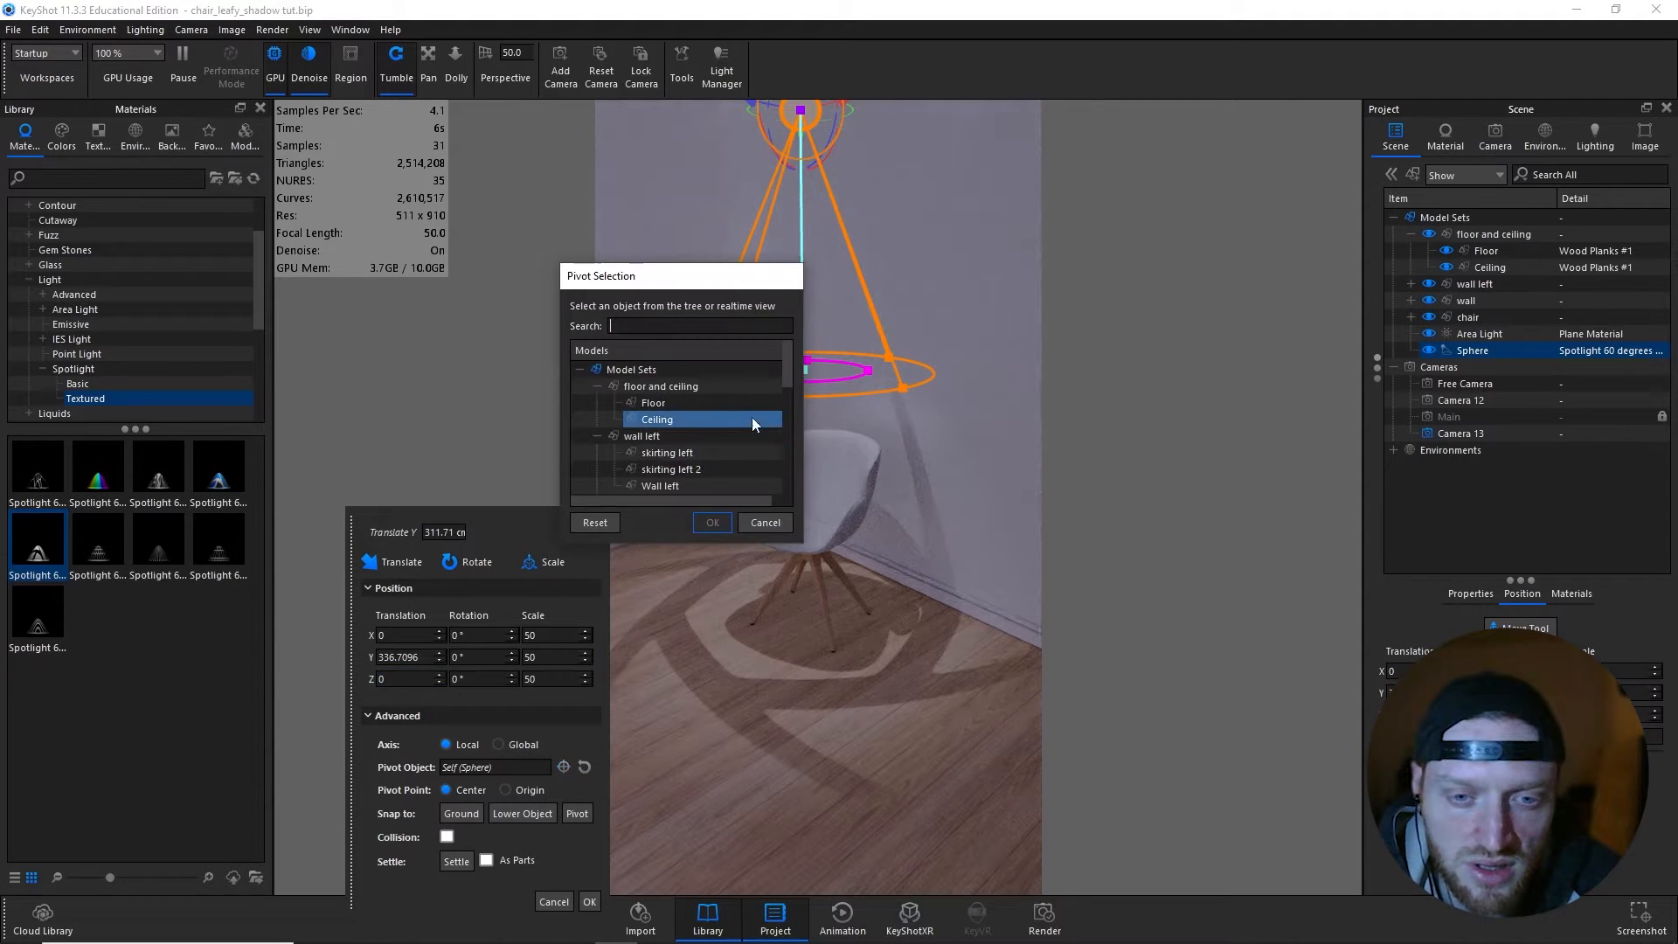
left_click(835, 472)
key("Return")
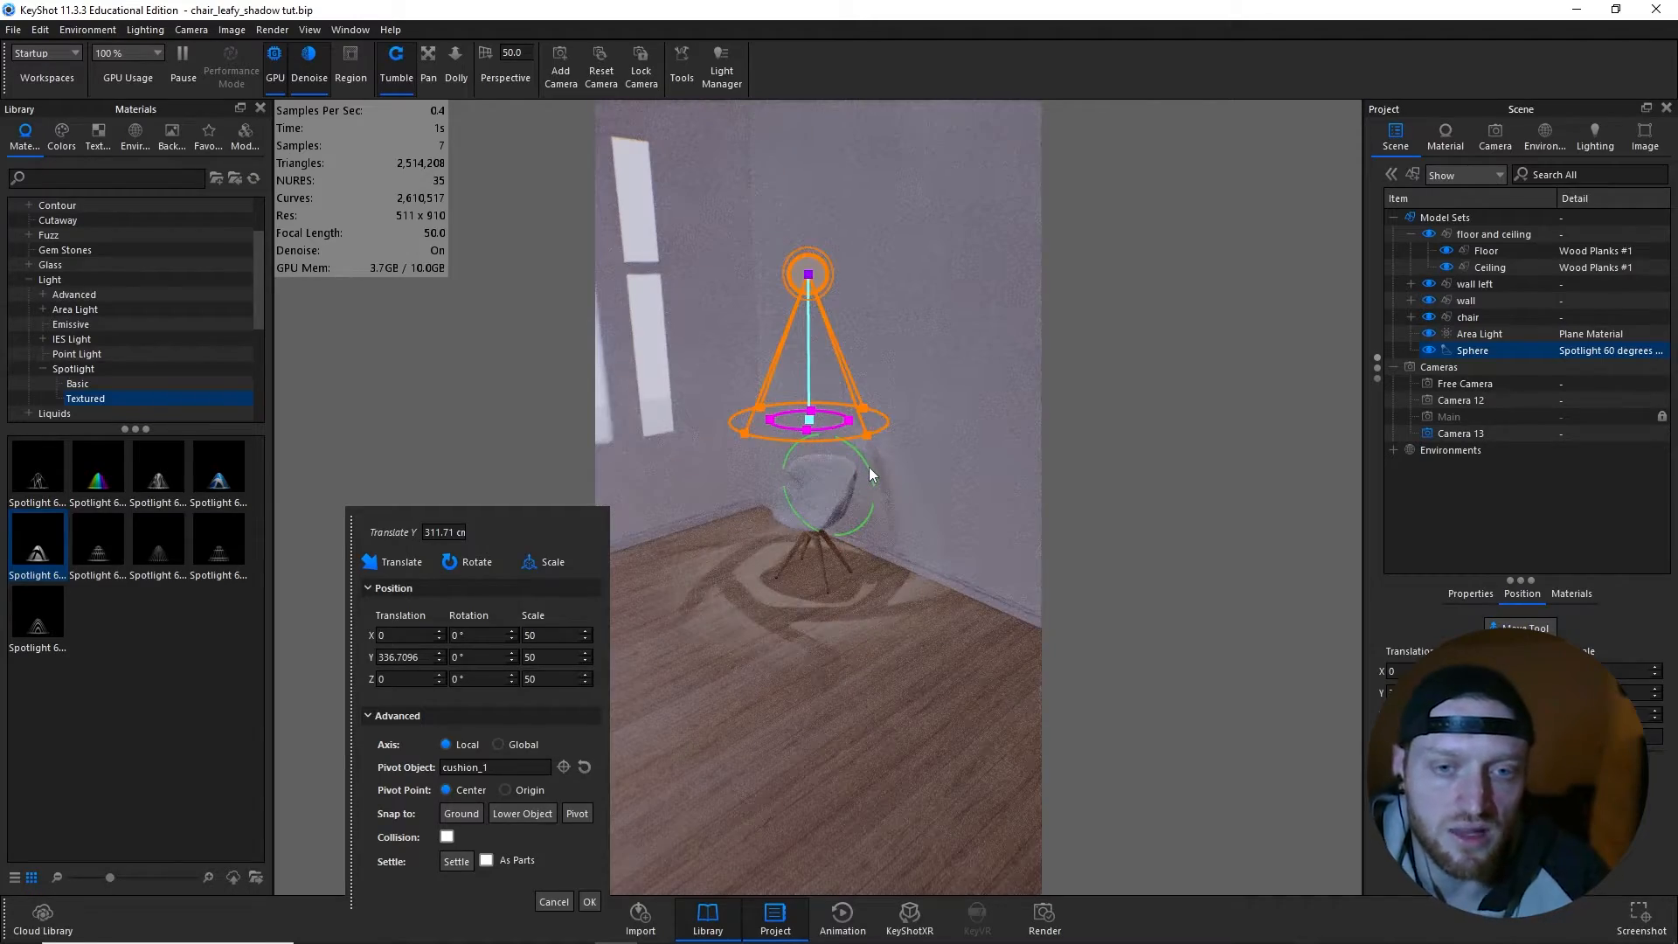
mouse_move(868, 467)
left_mouse_down()
mouse_move(837, 428)
mouse_move(900, 484)
mouse_move(882, 526)
mouse_move(867, 428)
mouse_move(878, 446)
left_mouse_up()
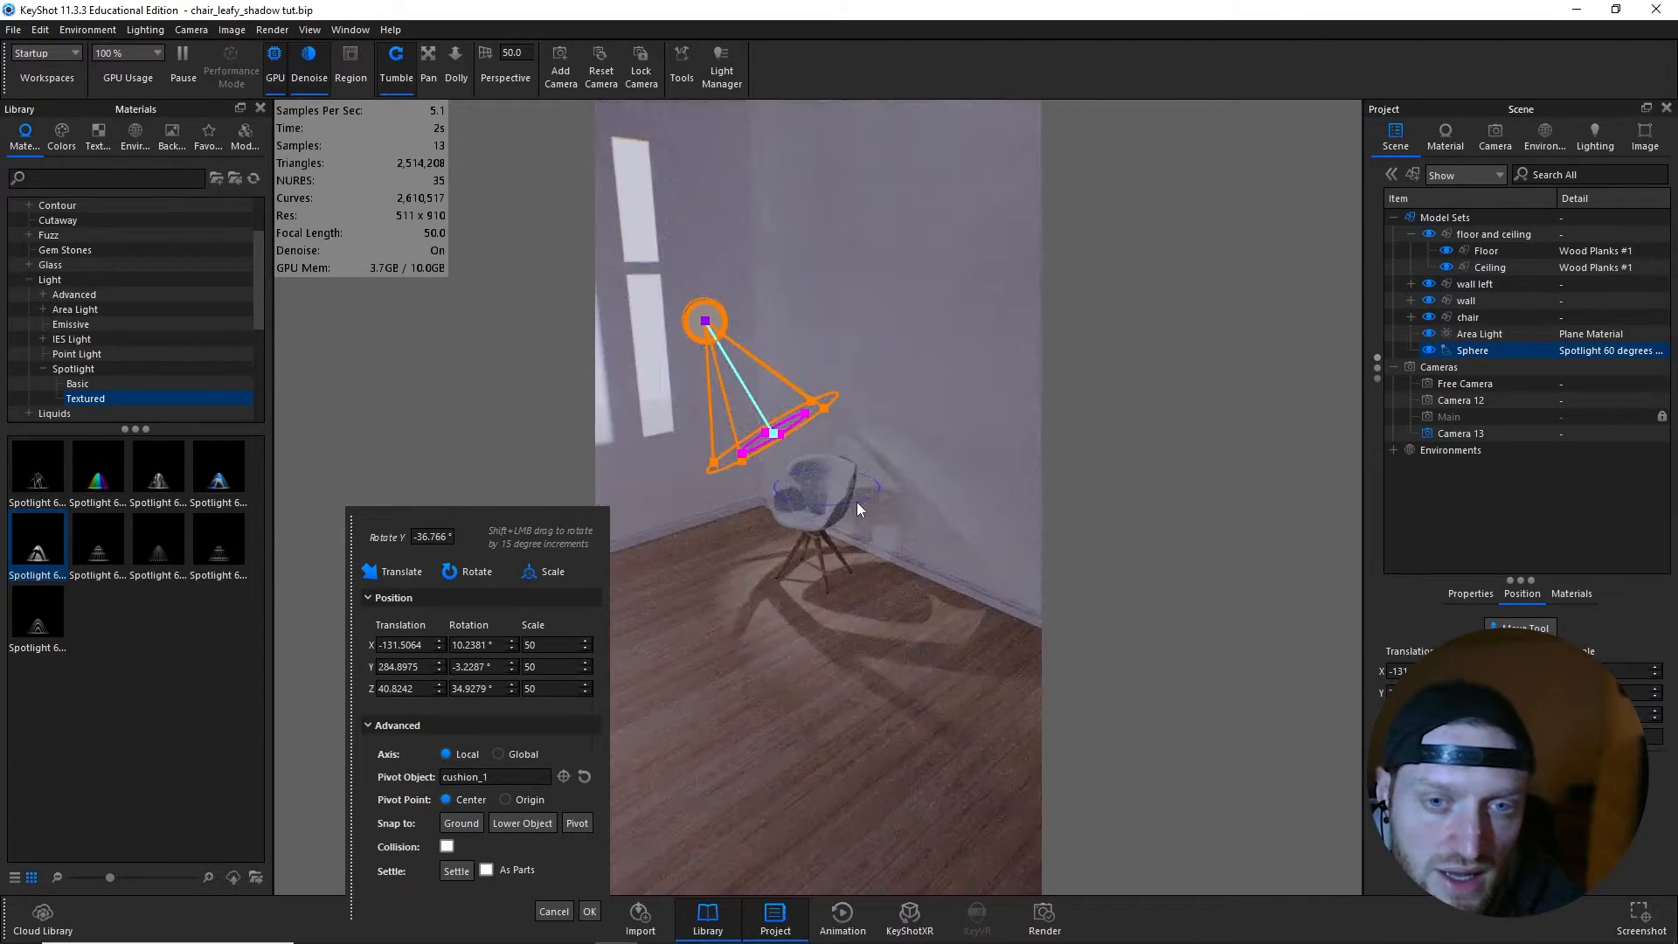
mouse_move(878, 510)
left_mouse_down()
mouse_move(899, 492)
mouse_move(865, 501)
left_mouse_up()
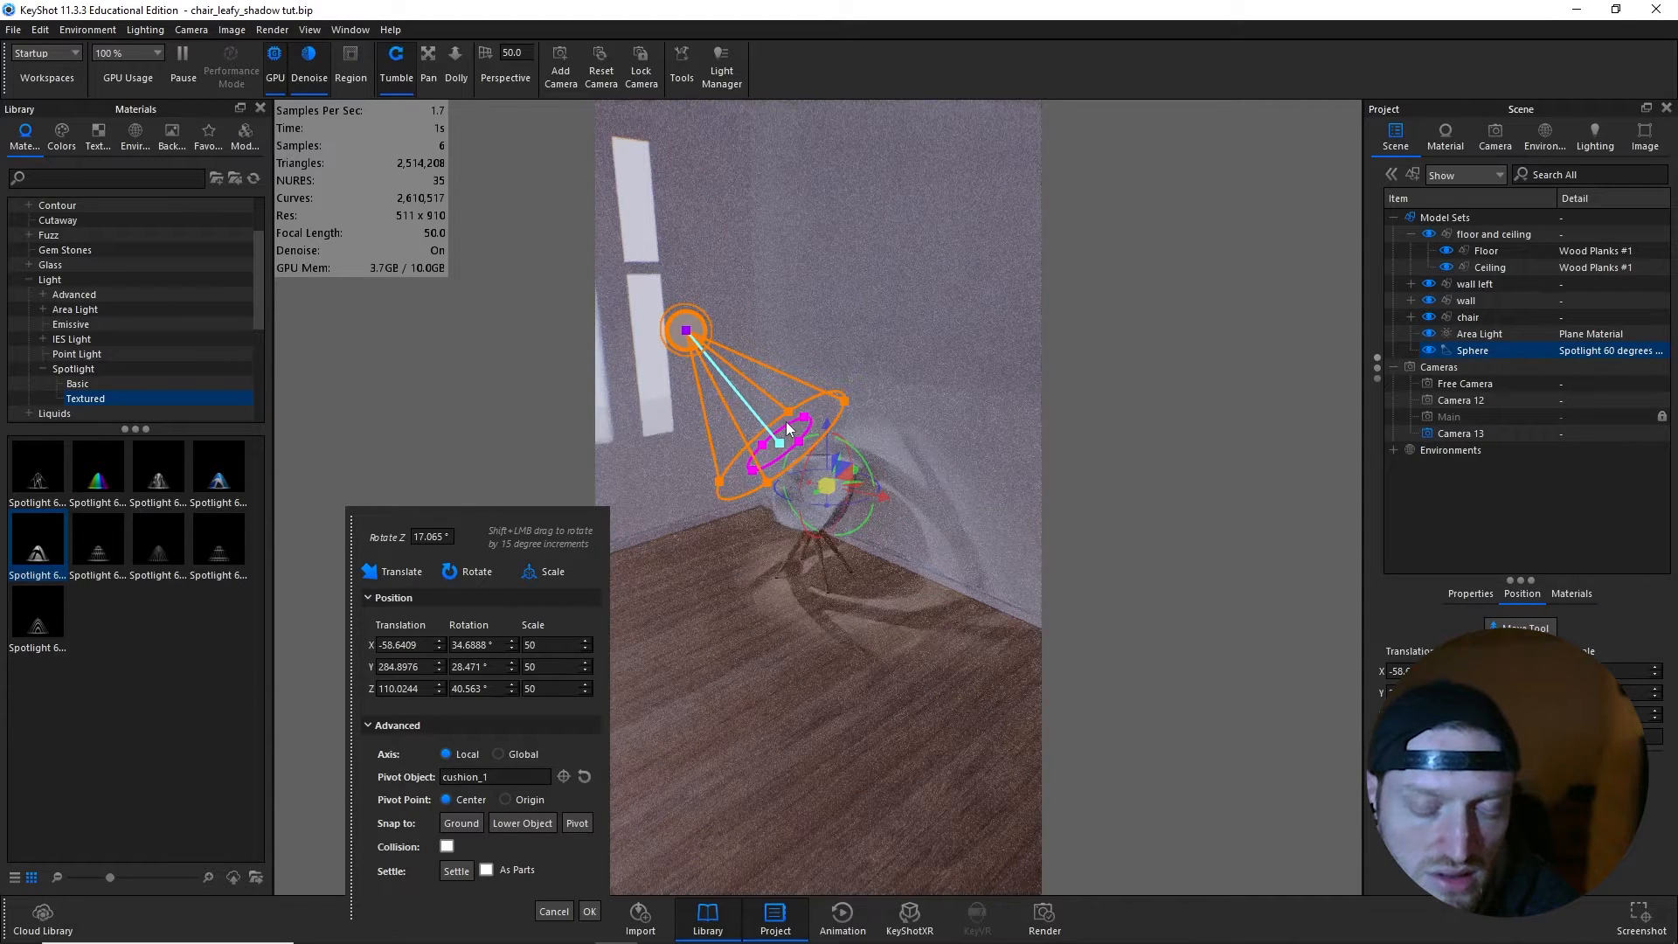
- Reset the pivot to the sphere itself, move the spotlight about 205 cm away along its local Y axis and set its power to 12000 lumen
left_click(584, 776)
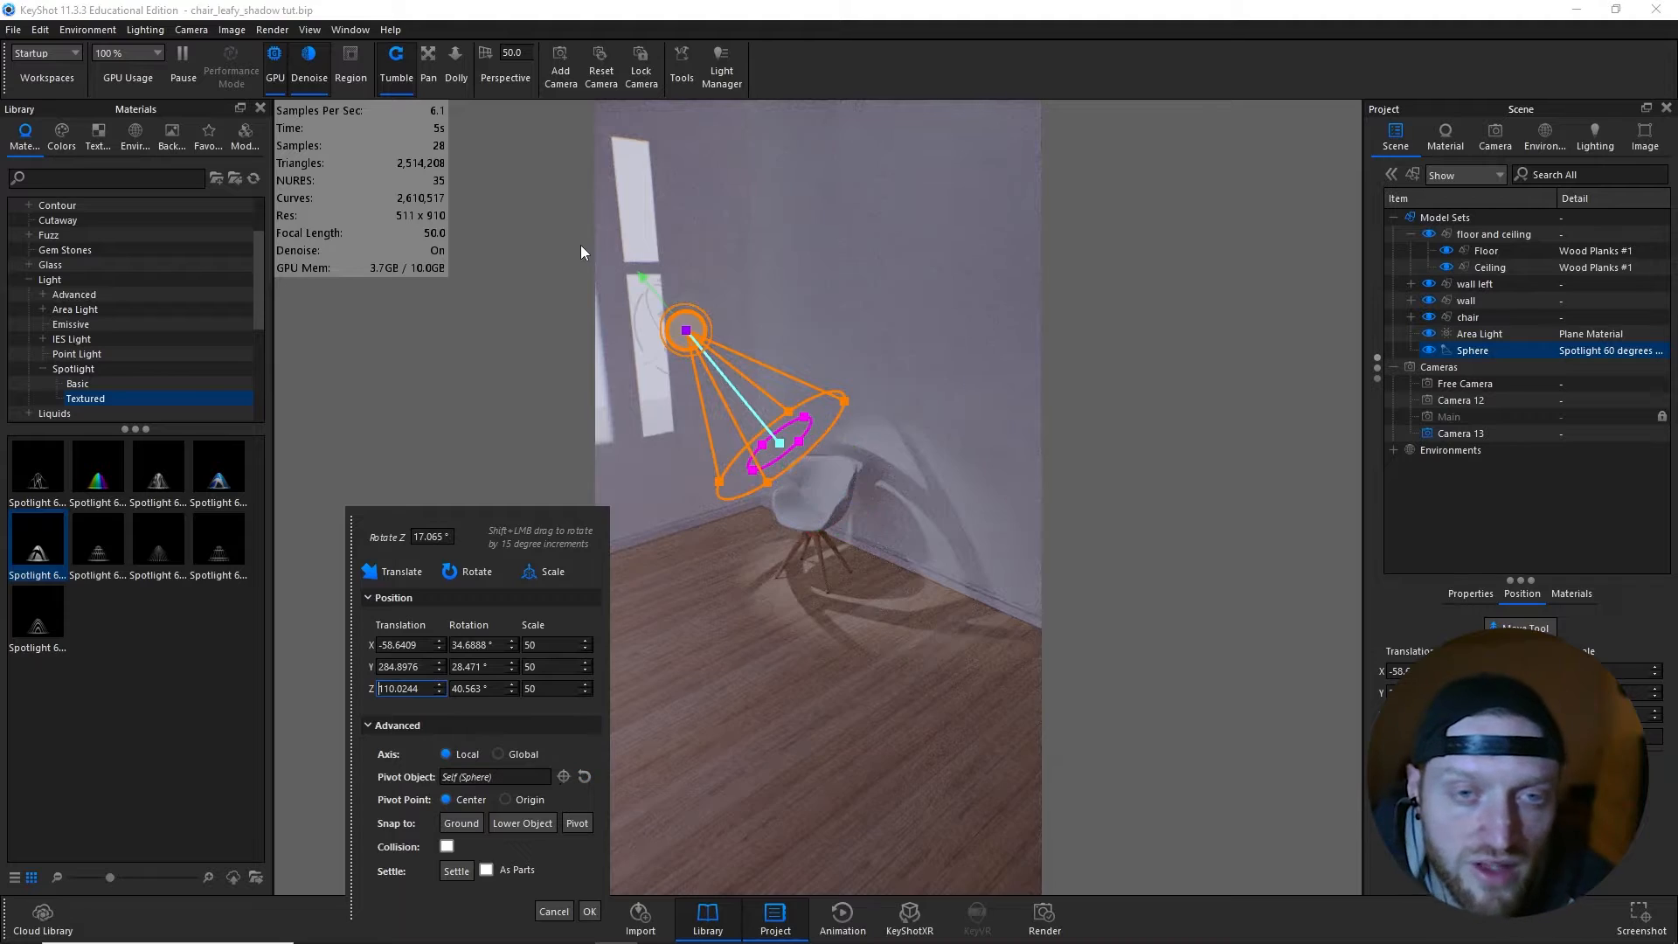
left_click_drag(580, 248, 503, 214)
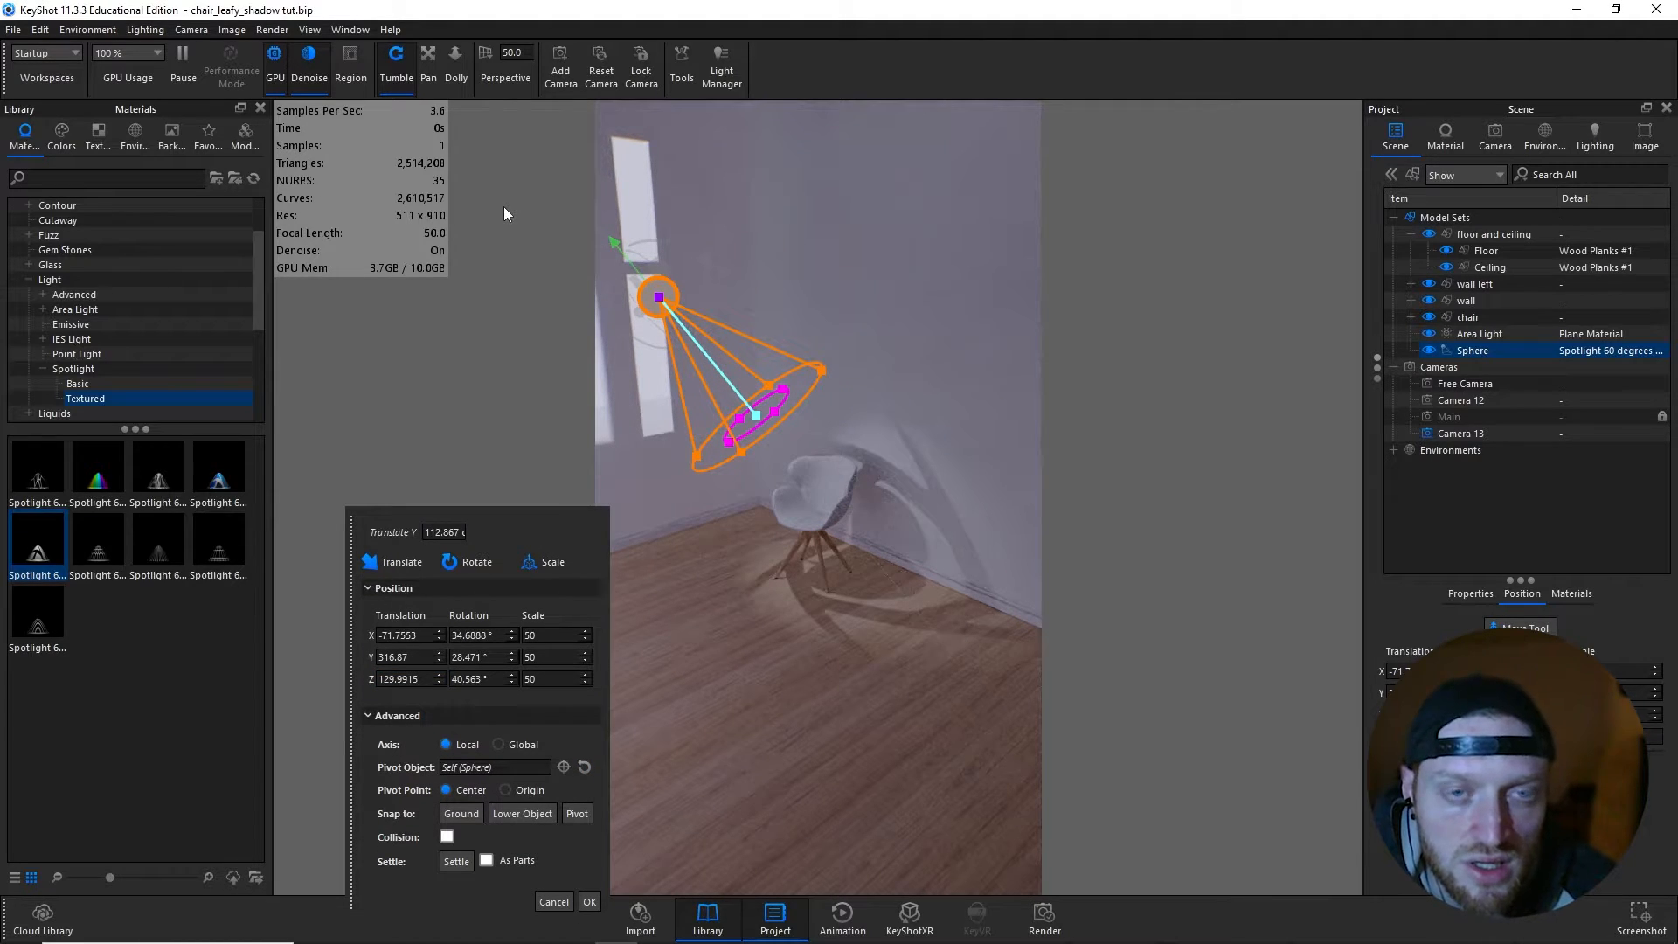
left_click_drag(504, 207, 968, 487)
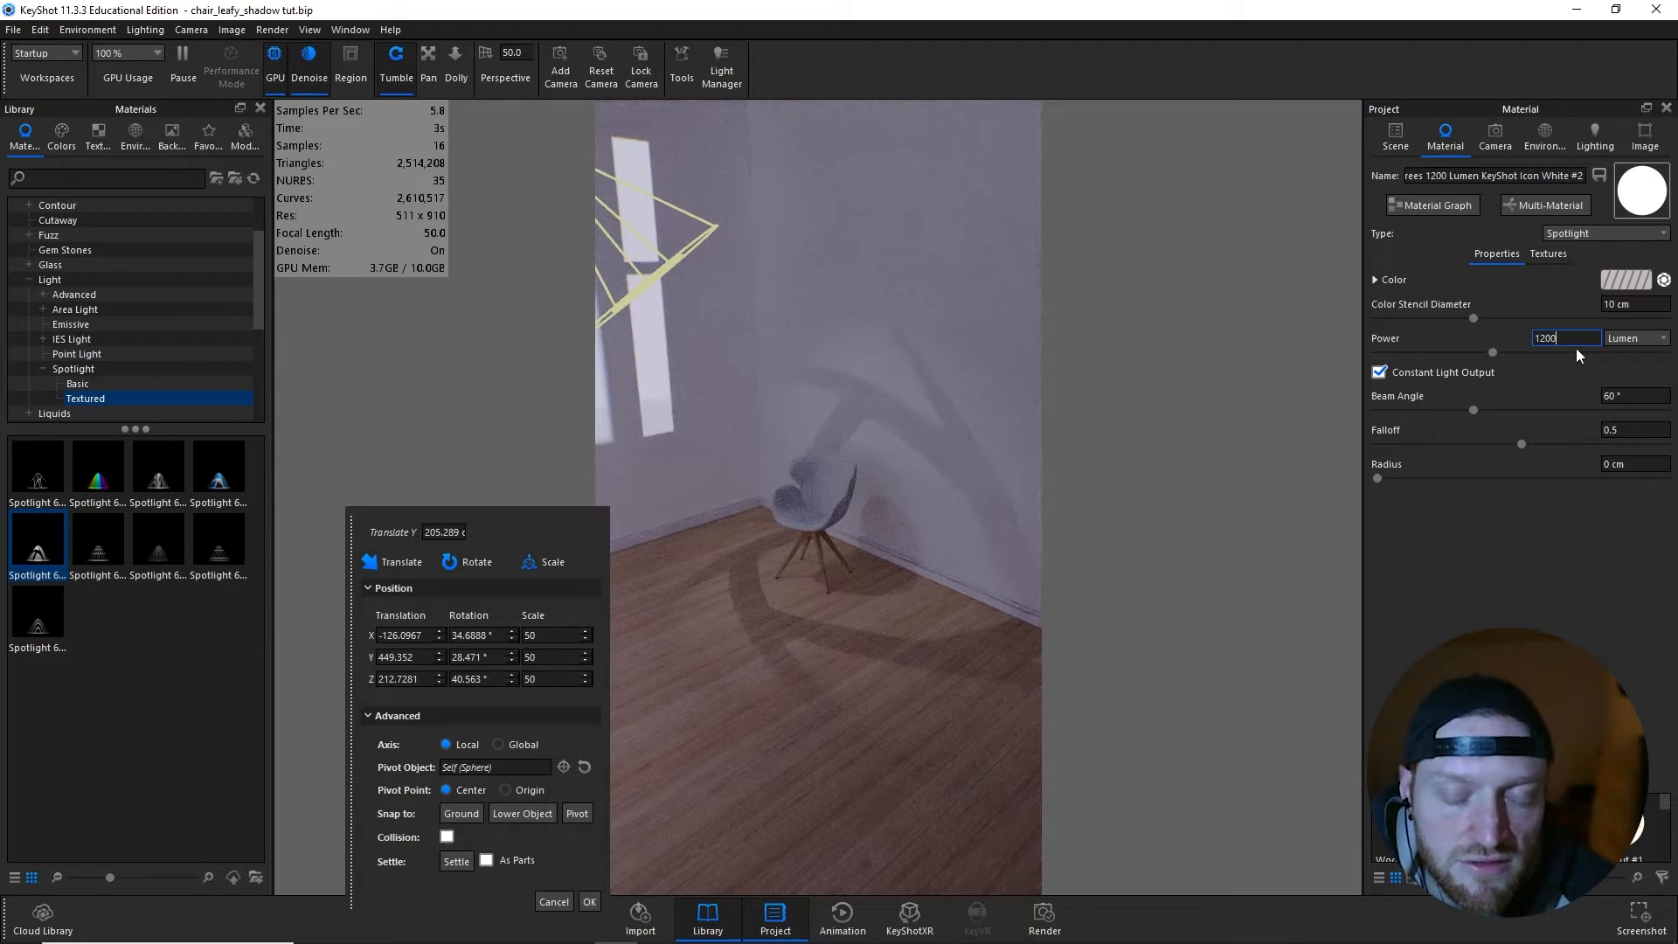
type("00")
key("Return")
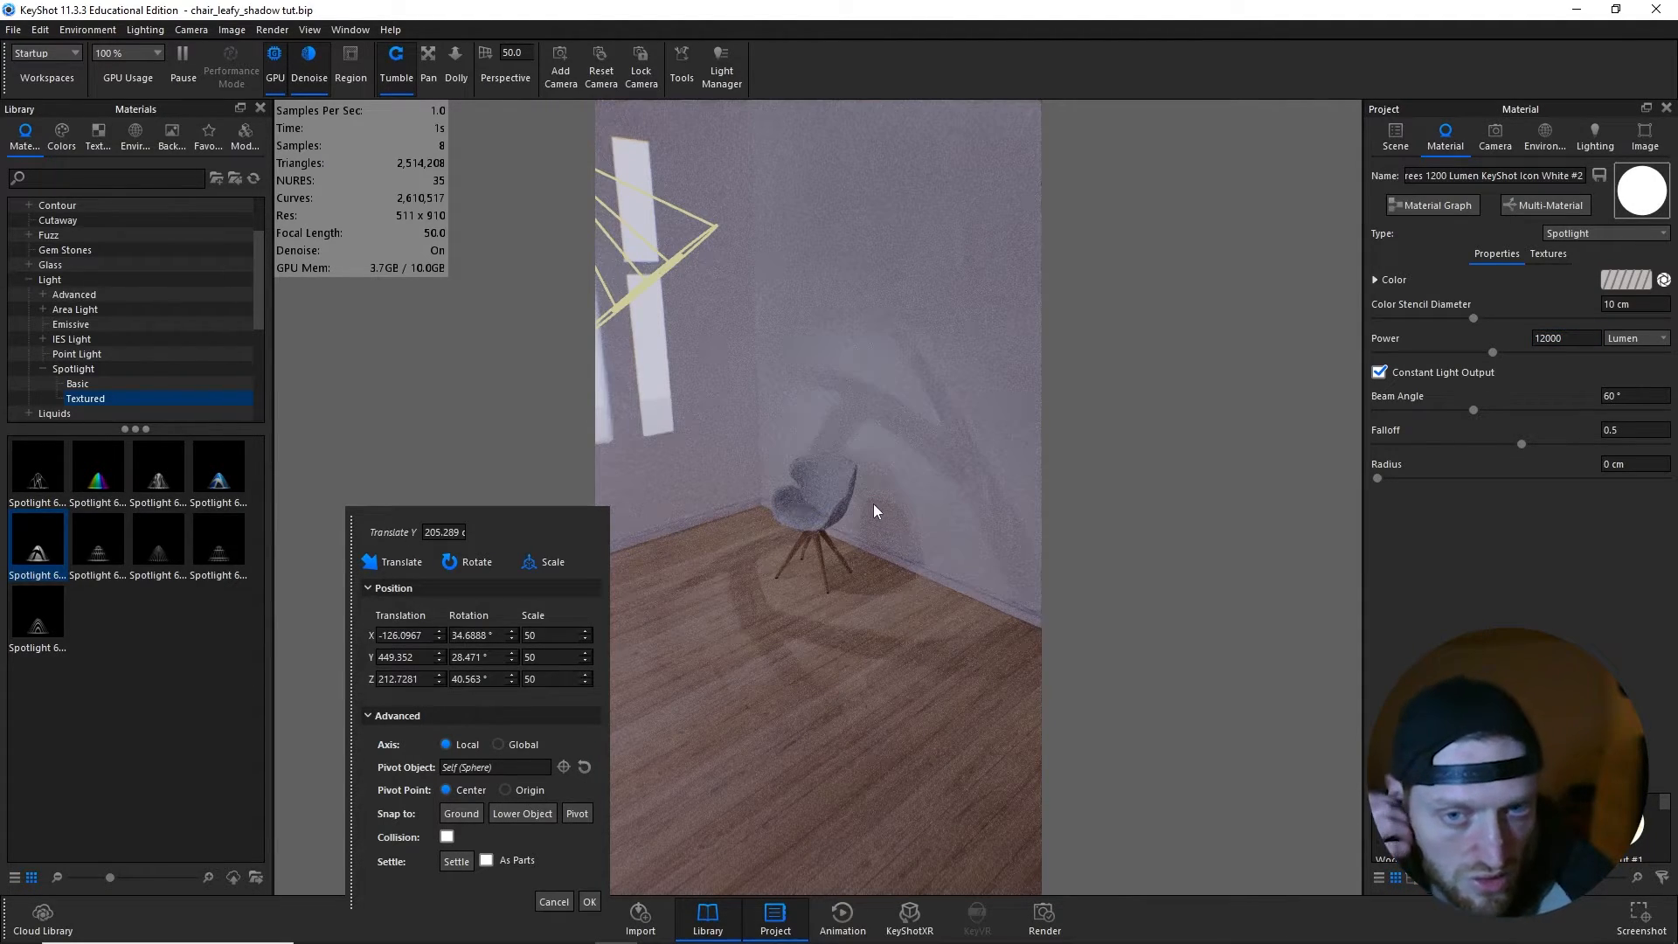
- Pivot the spotlight on cushion_1 again and swing it towards the window wall, to about 34° X, 19° Y and 70° Z
mouse_move(878, 505)
left_mouse_down()
mouse_move(1020, 554)
mouse_move(793, 496)
mouse_move(920, 520)
mouse_move(856, 500)
left_mouse_up()
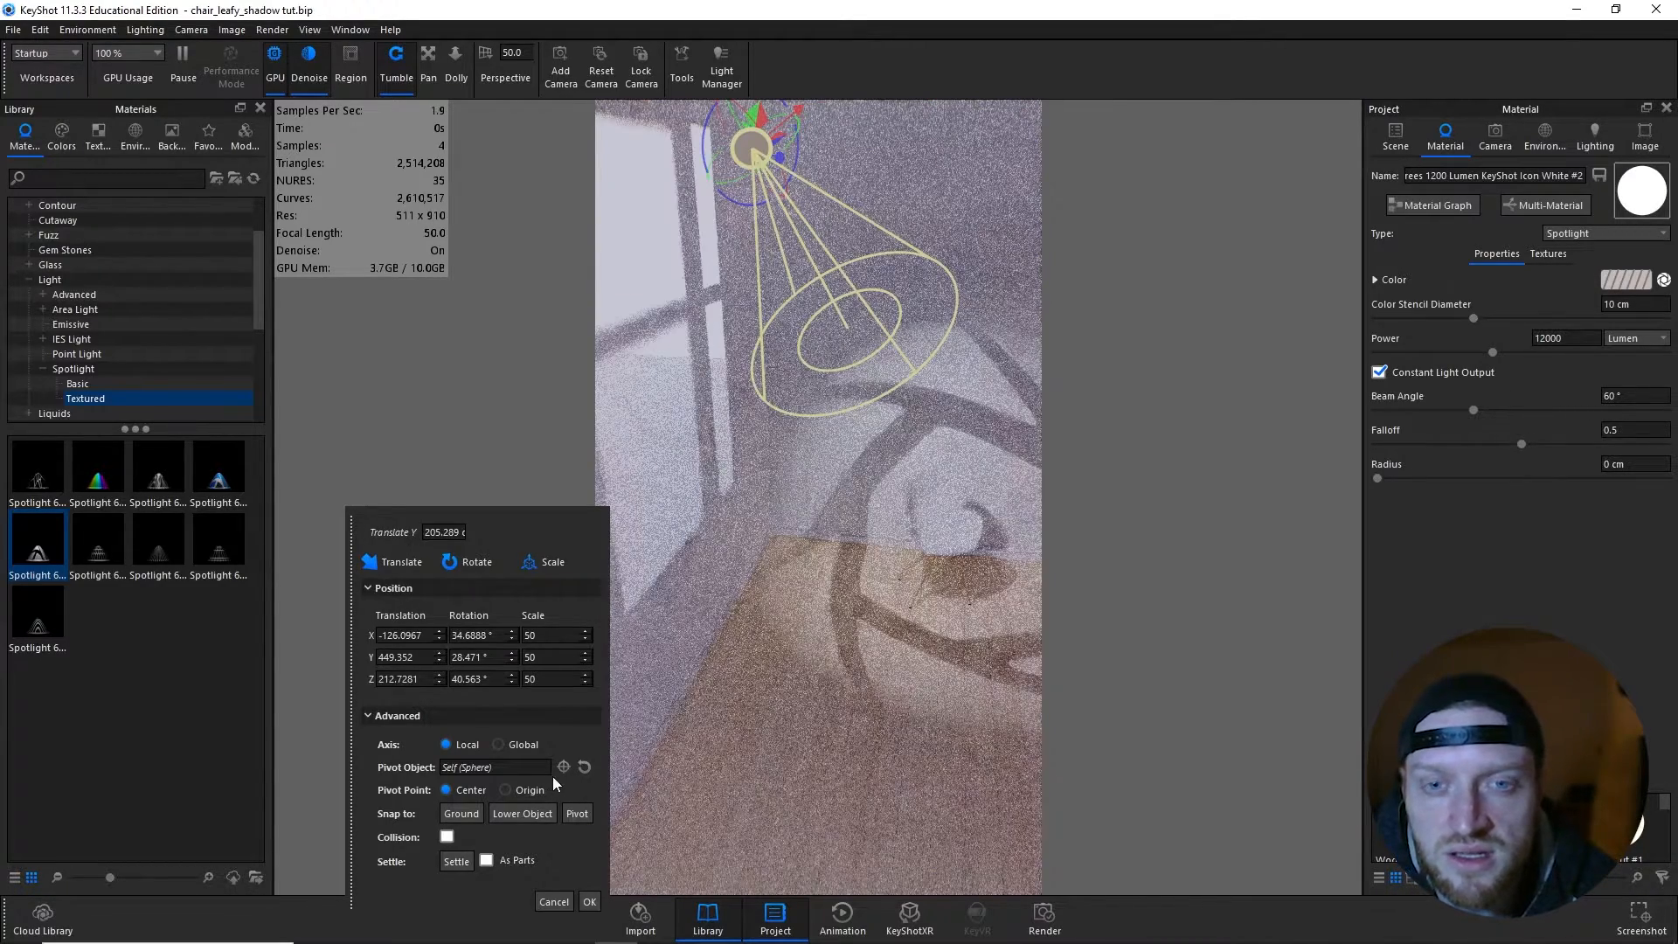
left_click(564, 766)
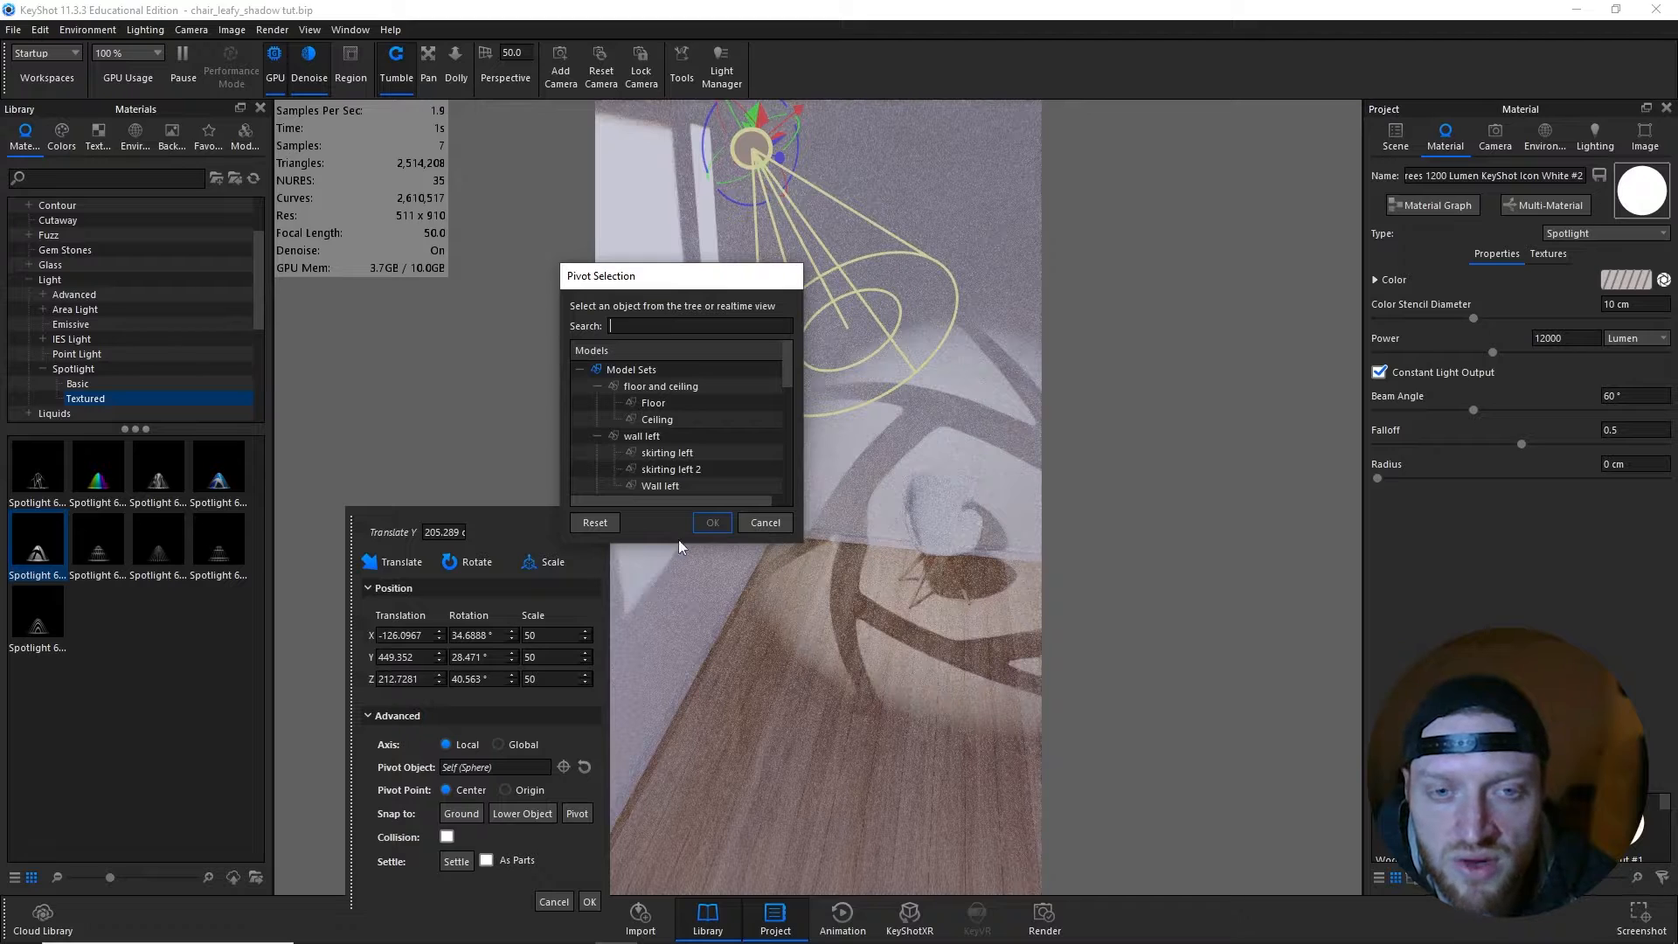
left_click(893, 472)
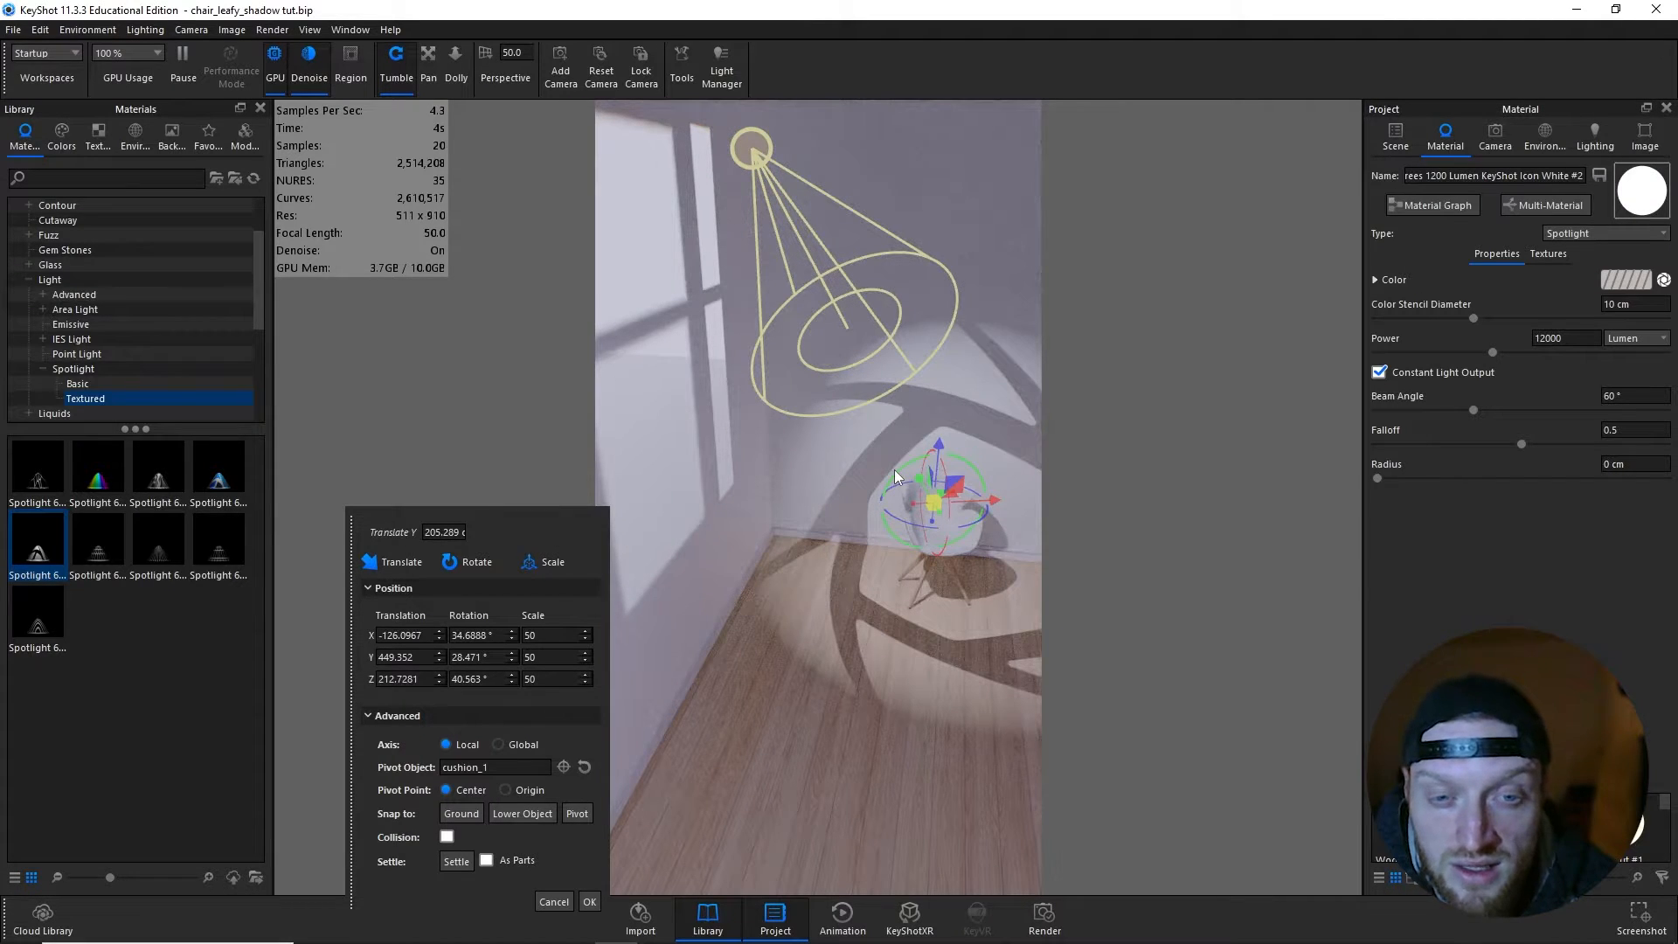
left_click_drag(894, 471, 871, 472)
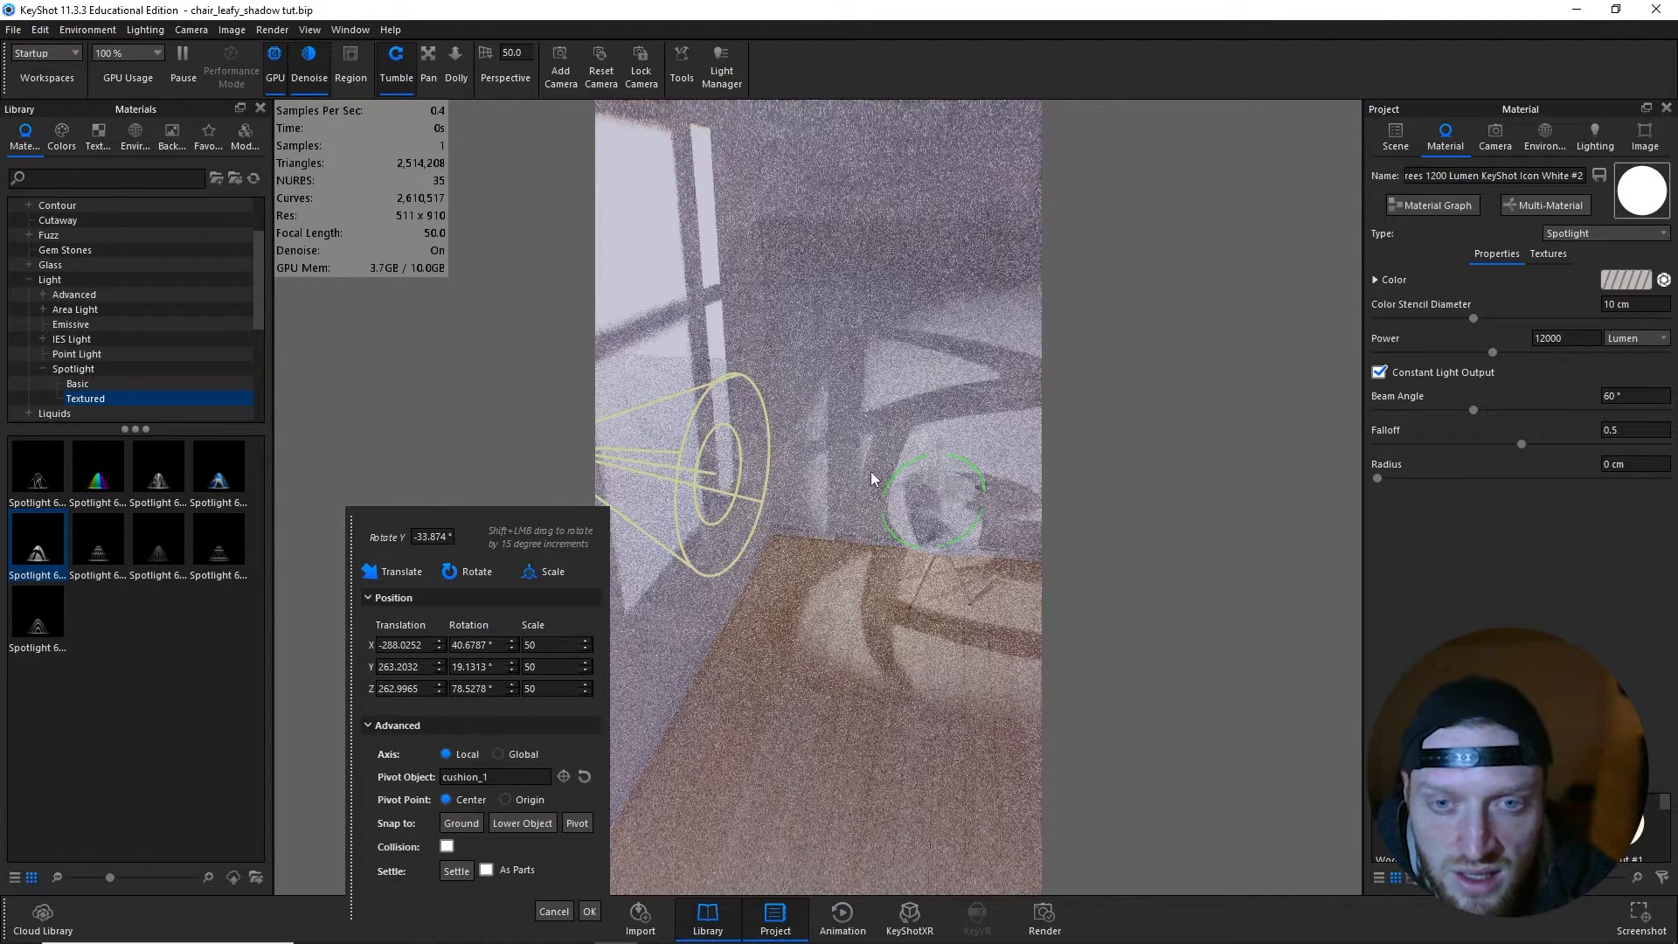
mouse_move(979, 515)
left_mouse_down()
mouse_move(942, 521)
mouse_move(968, 522)
left_mouse_up()
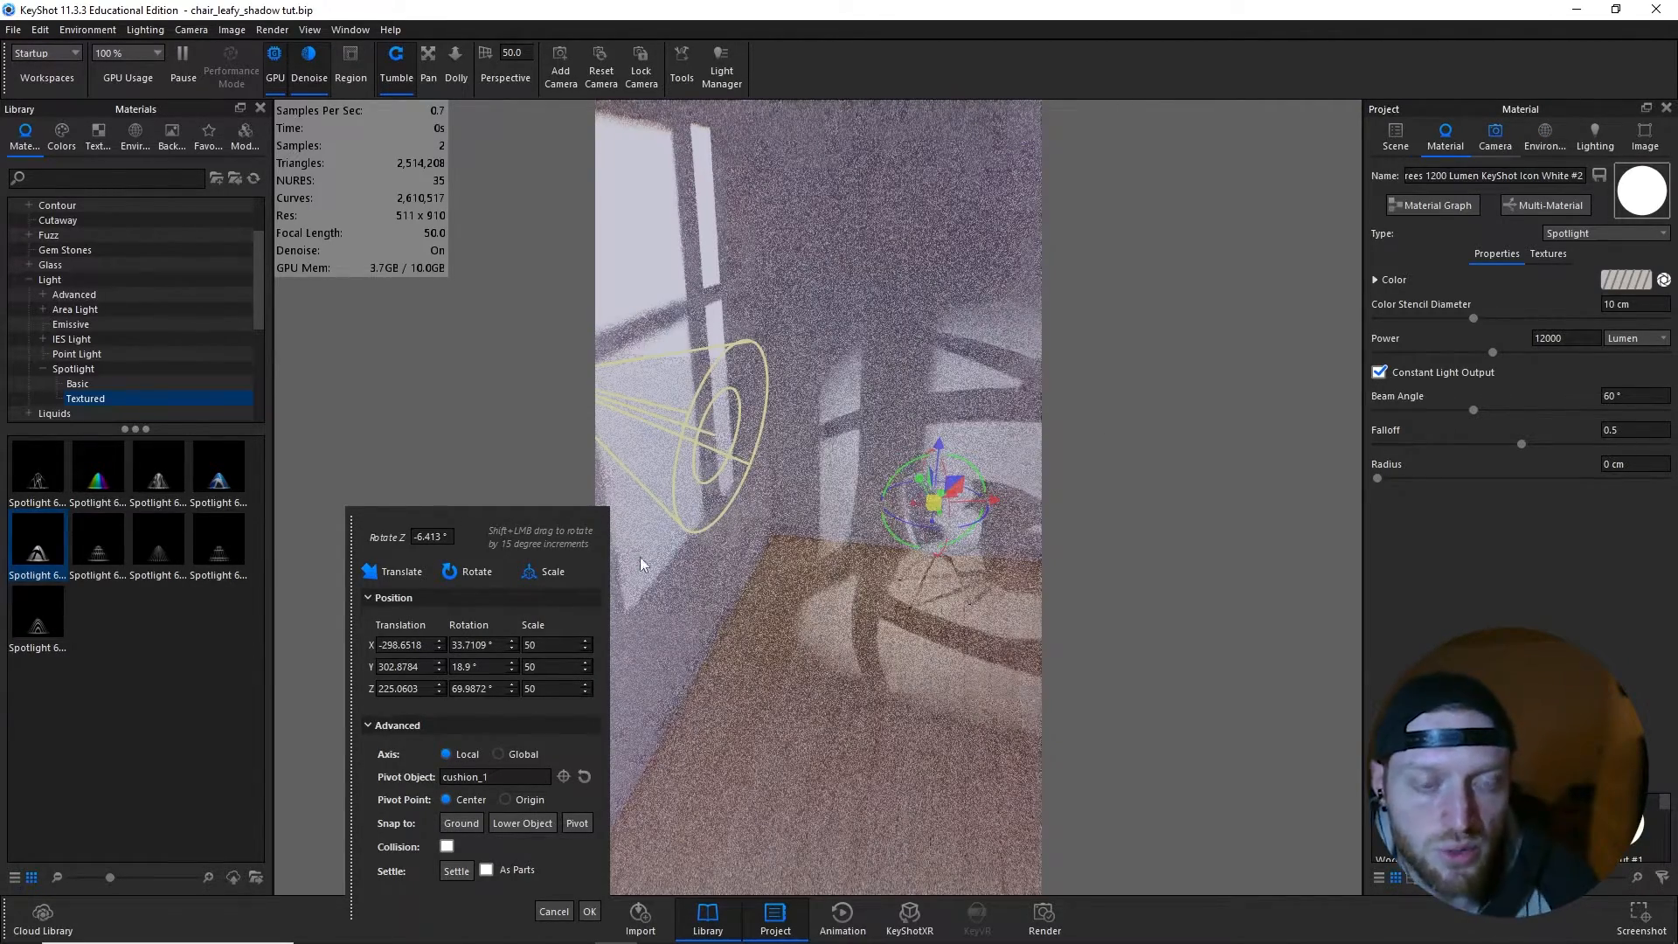
- Switch to the Main camera and accept the spotlight's new placement
scroll(777, 551, "down", 3)
left_click(1500, 146)
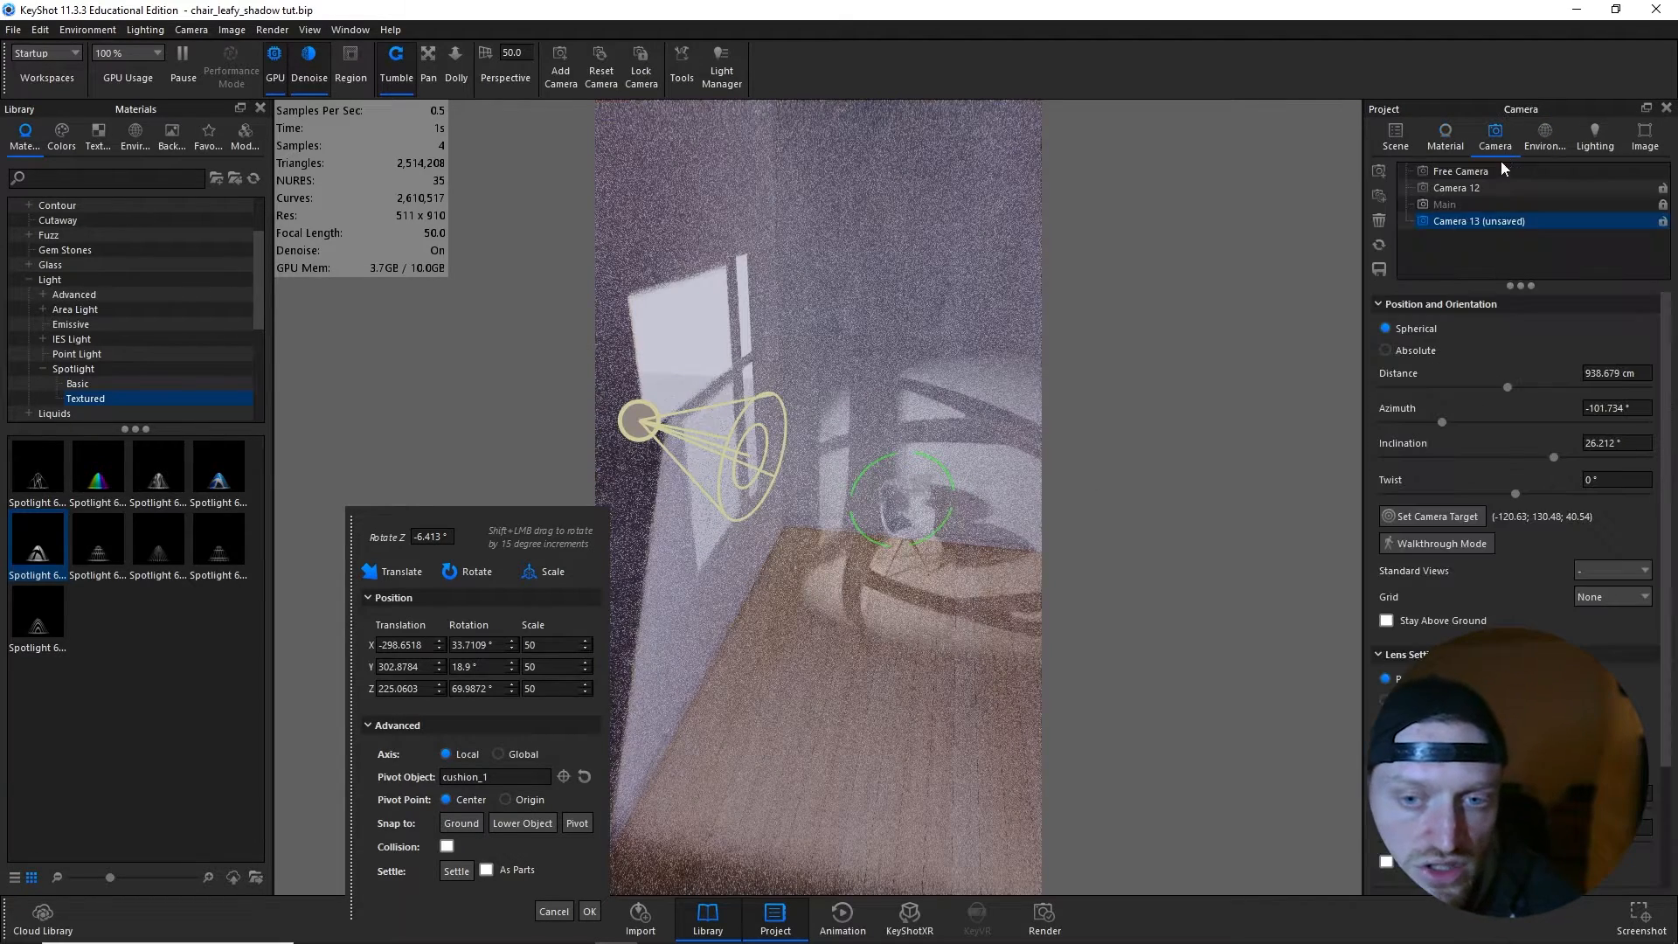
left_click(1479, 202)
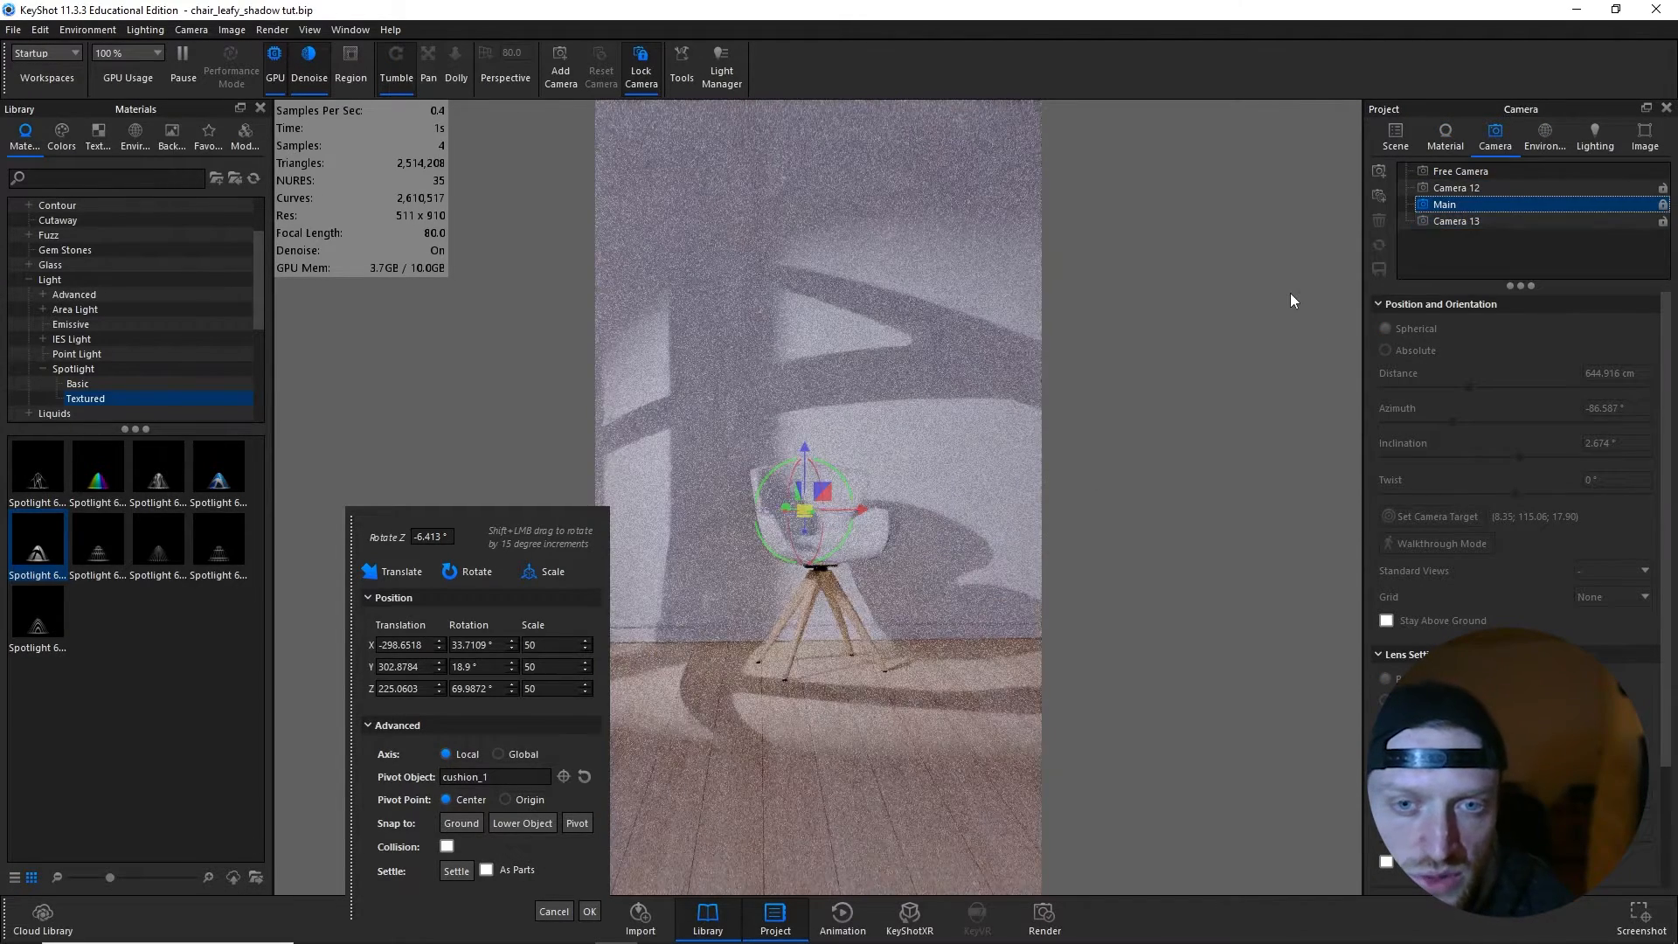
left_click(590, 911)
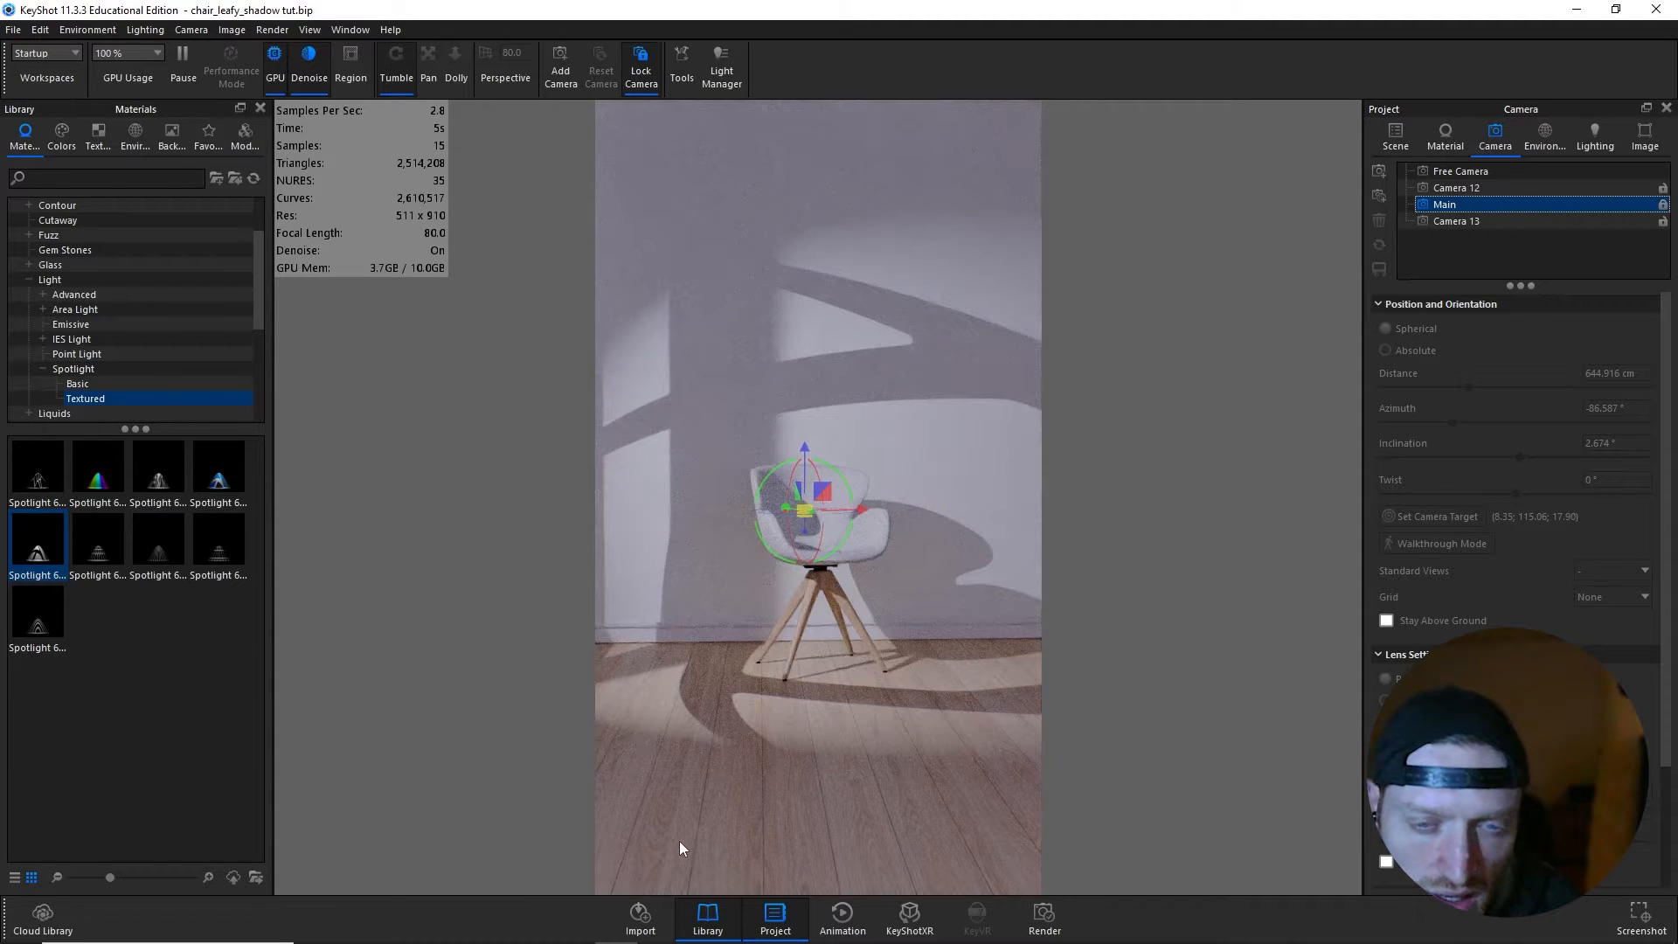
- In the spotlight's material graph, add the pdesain_shadow_cast_by_lush tree image as a Texture Map and connect it to the spotlight's Color
left_click(1397, 146)
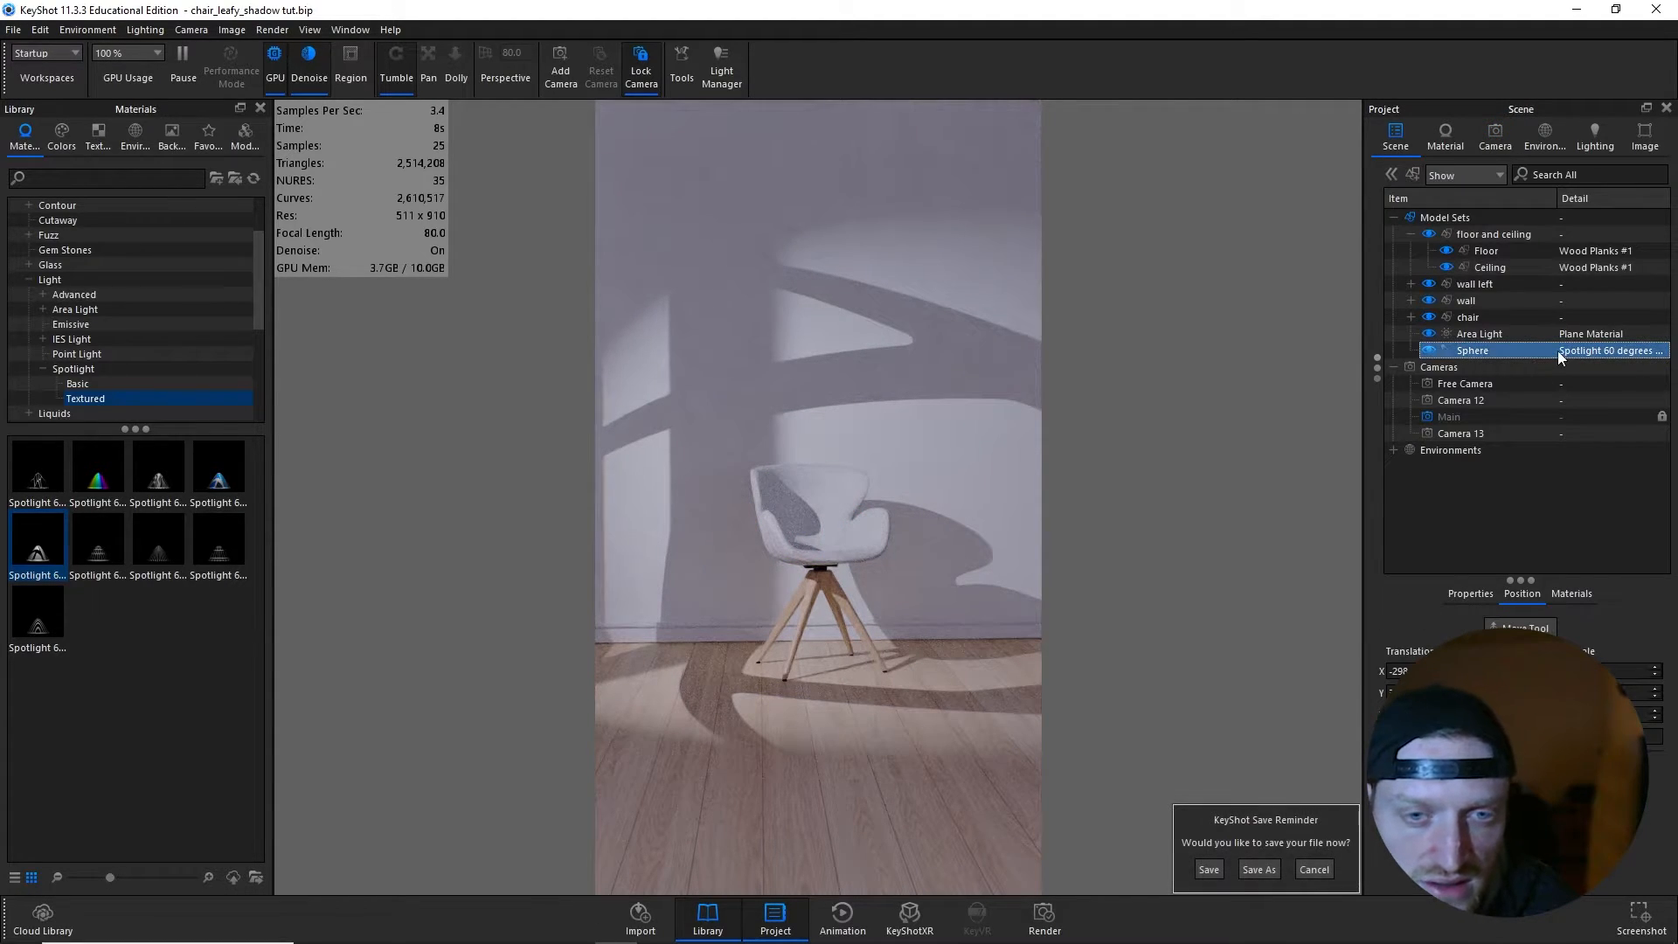
double_click(1559, 351)
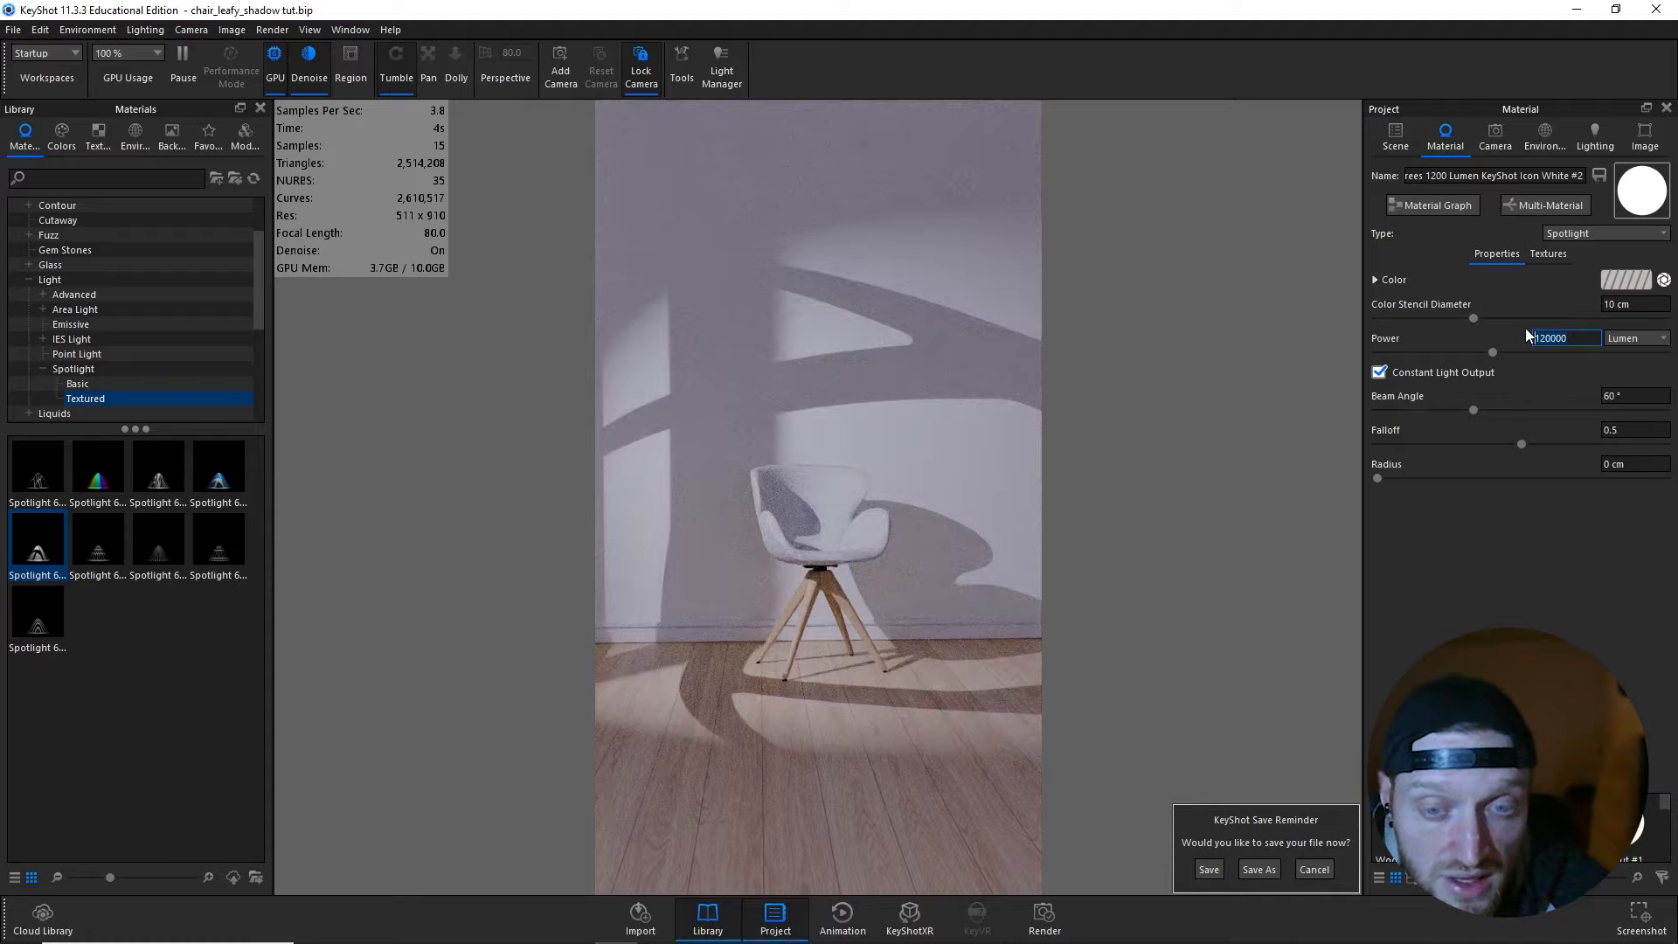
left_click(1463, 213)
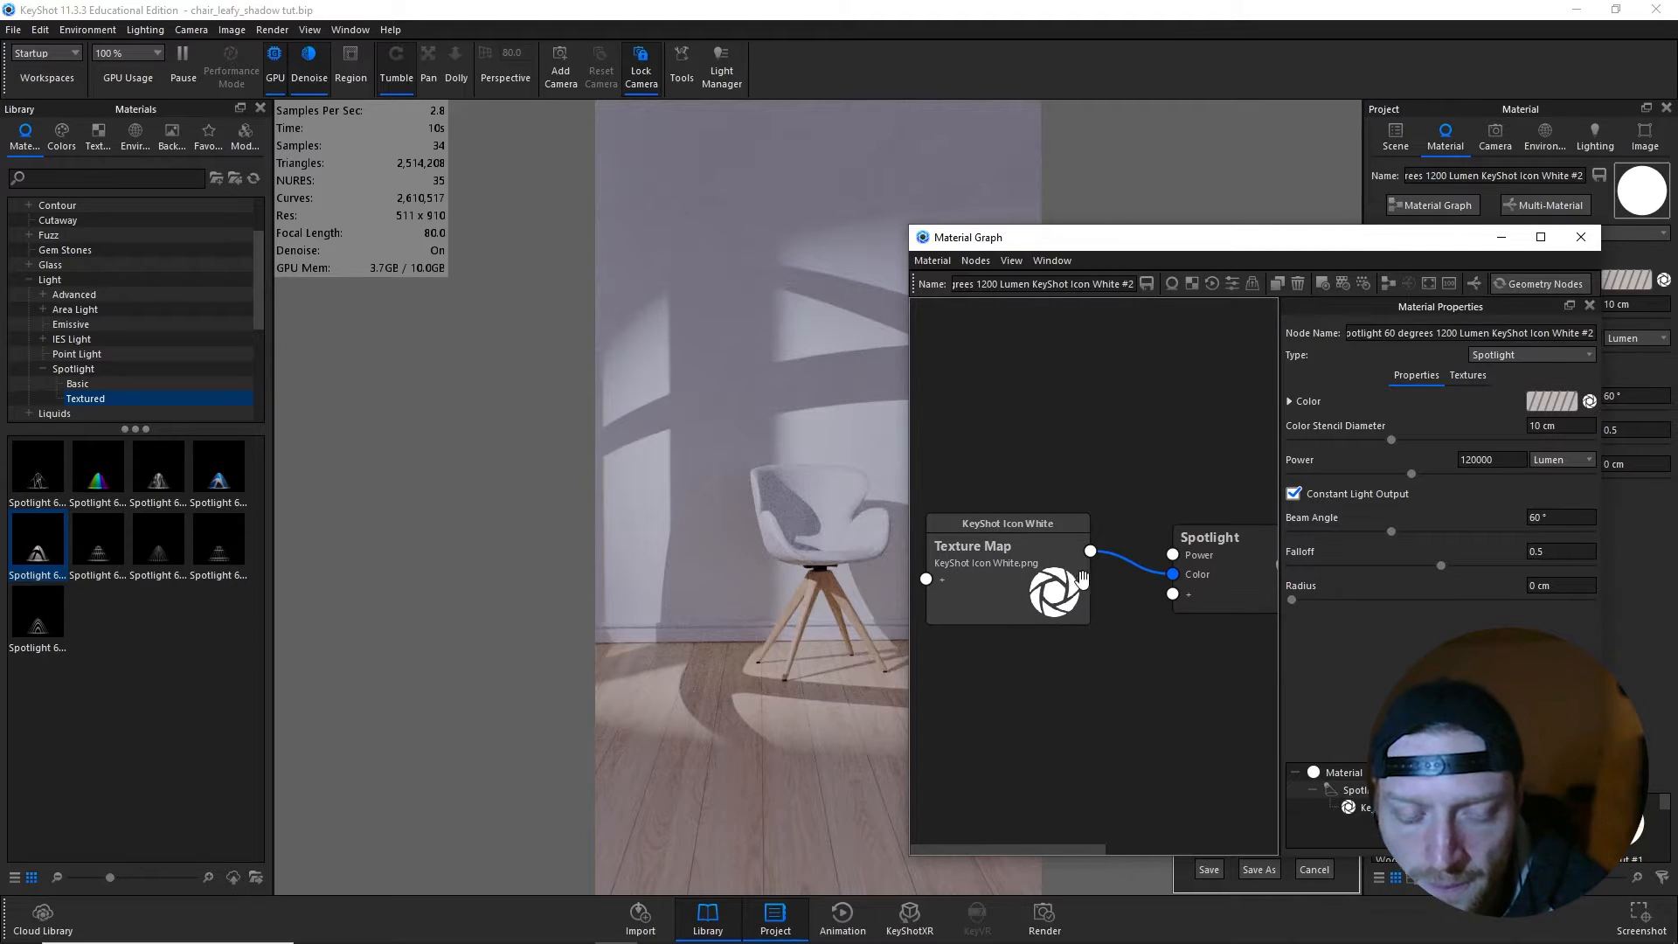
left_click_drag(1046, 612, 1046, 621)
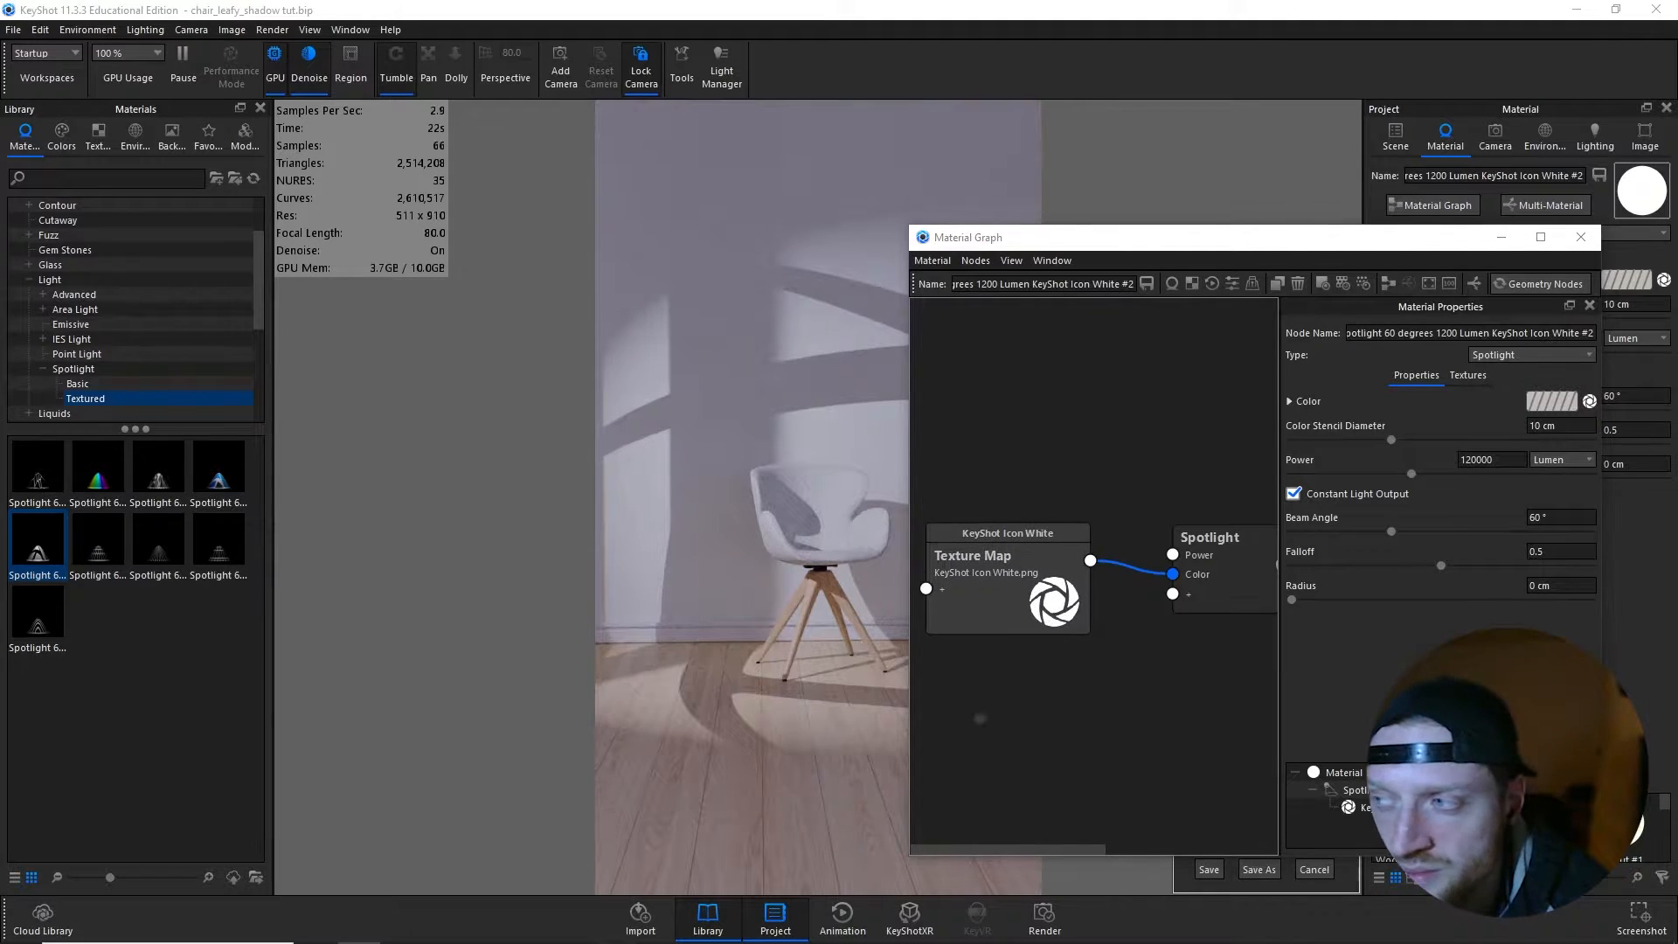
left_click_drag(1677, 699, 952, 666)
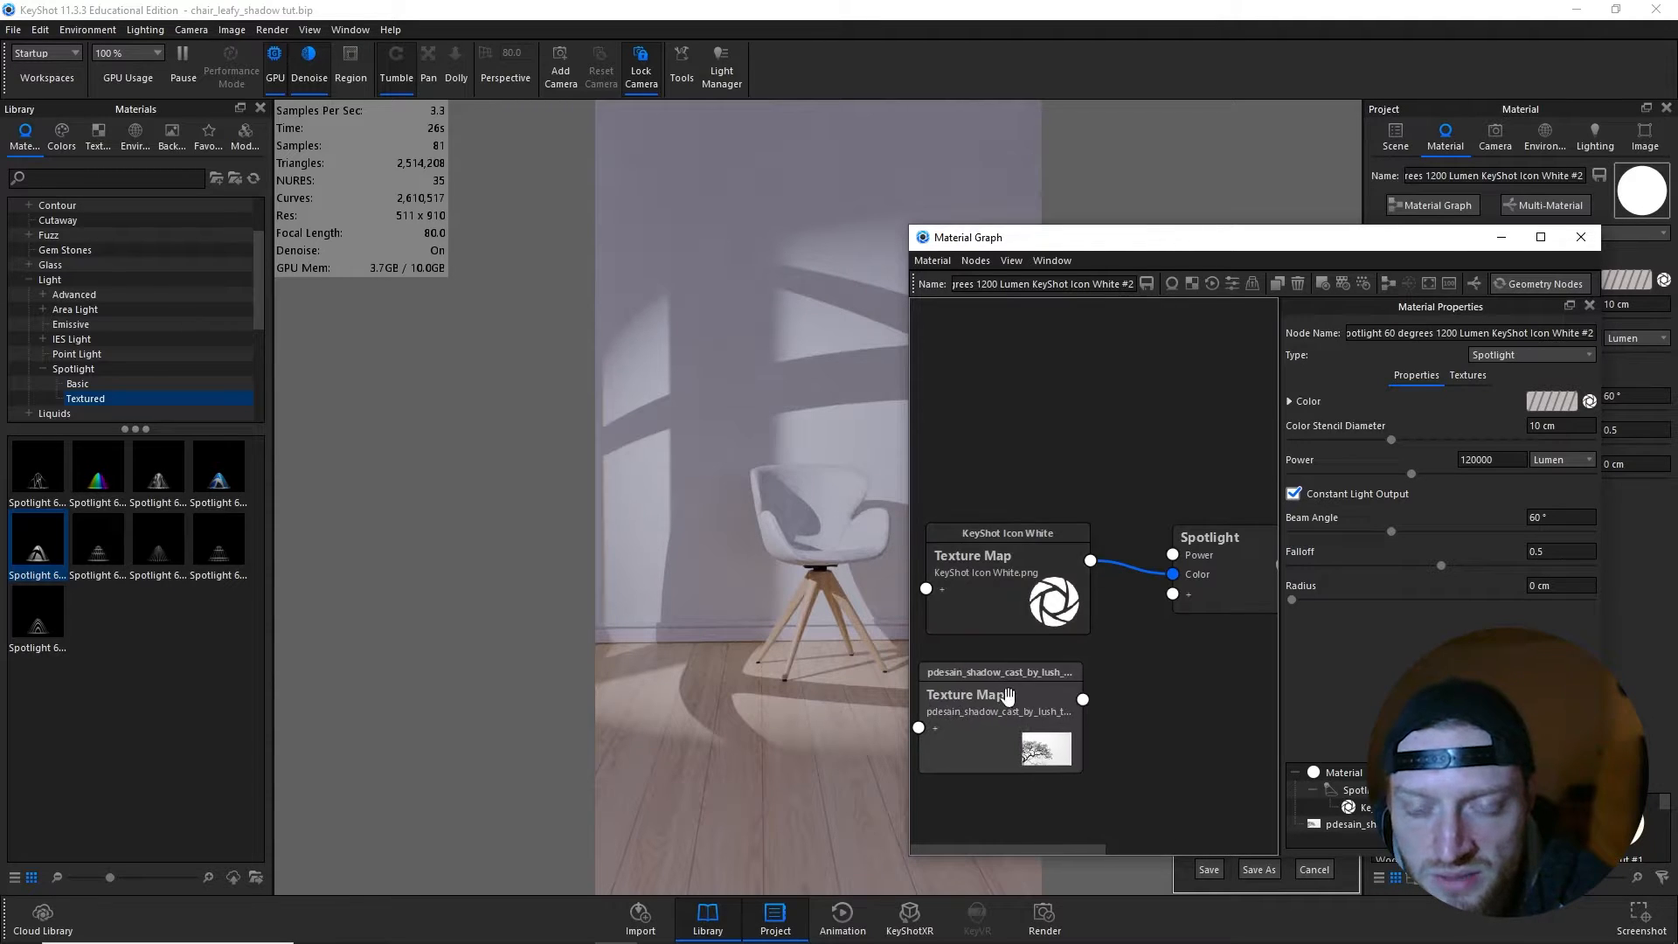
left_click_drag(1082, 699, 1172, 574)
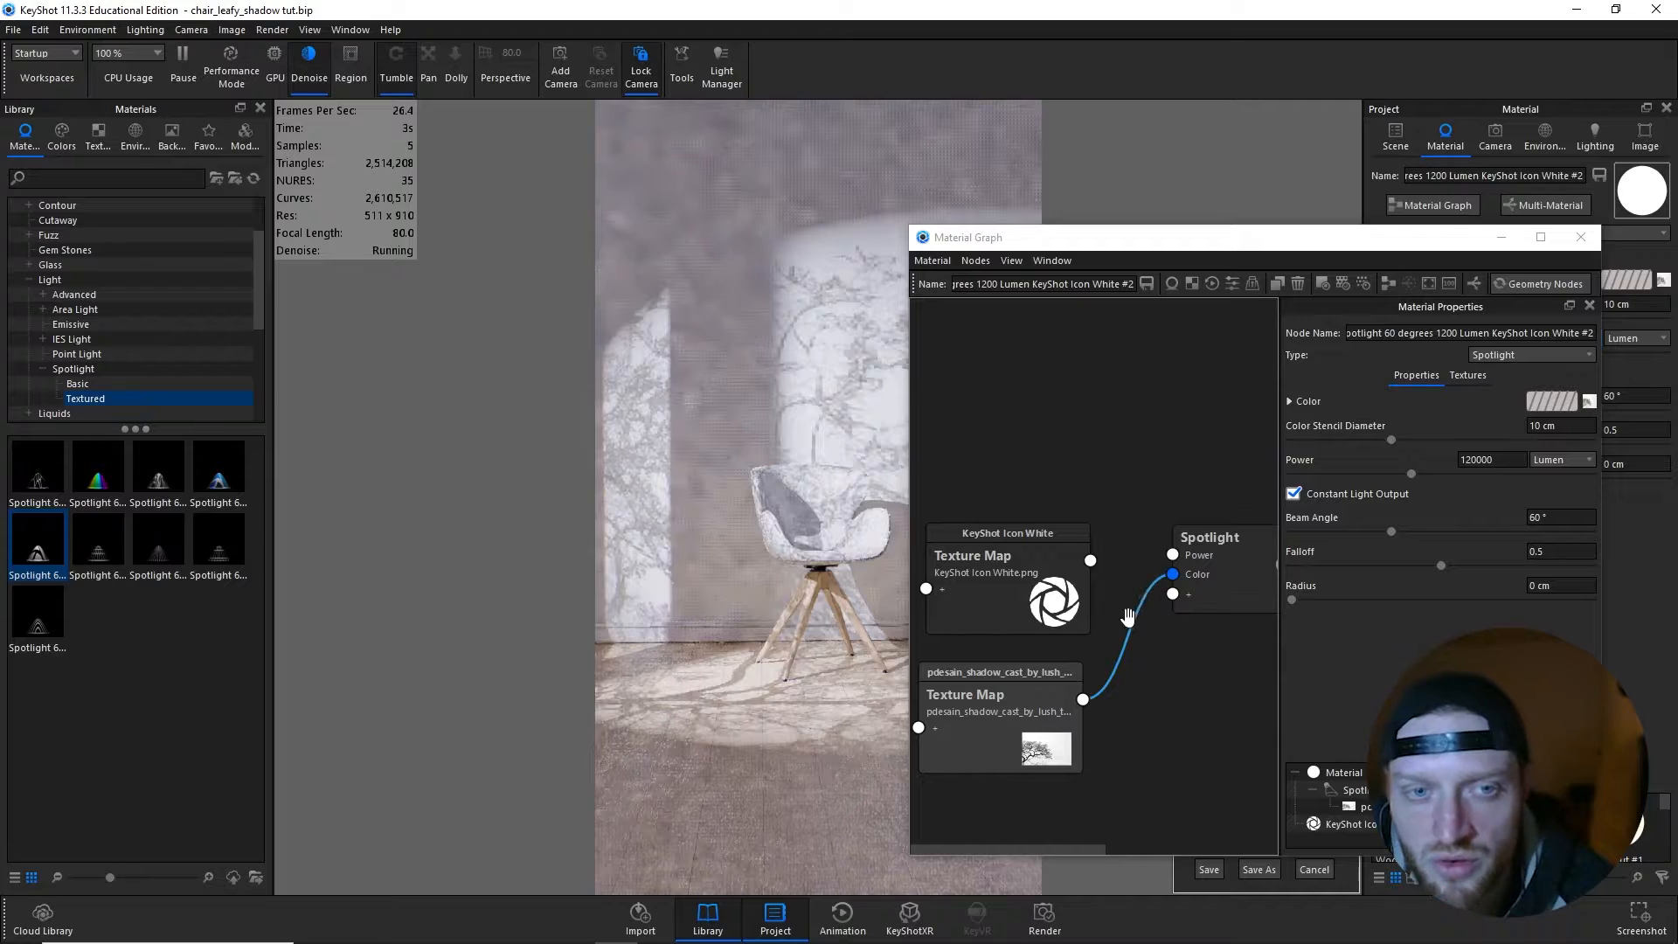
- Delete the KeyShot Icon White texture node, place the tree texture node beside the Spotlight node and minimize the material graph
left_click(1059, 613)
key("Delete")
left_click_drag(1005, 690, 1035, 555)
mouse_move(1221, 242)
left_mouse_down()
mouse_move(1317, 274)
mouse_move(1328, 254)
mouse_move(1214, 254)
mouse_move(1247, 258)
left_mouse_up()
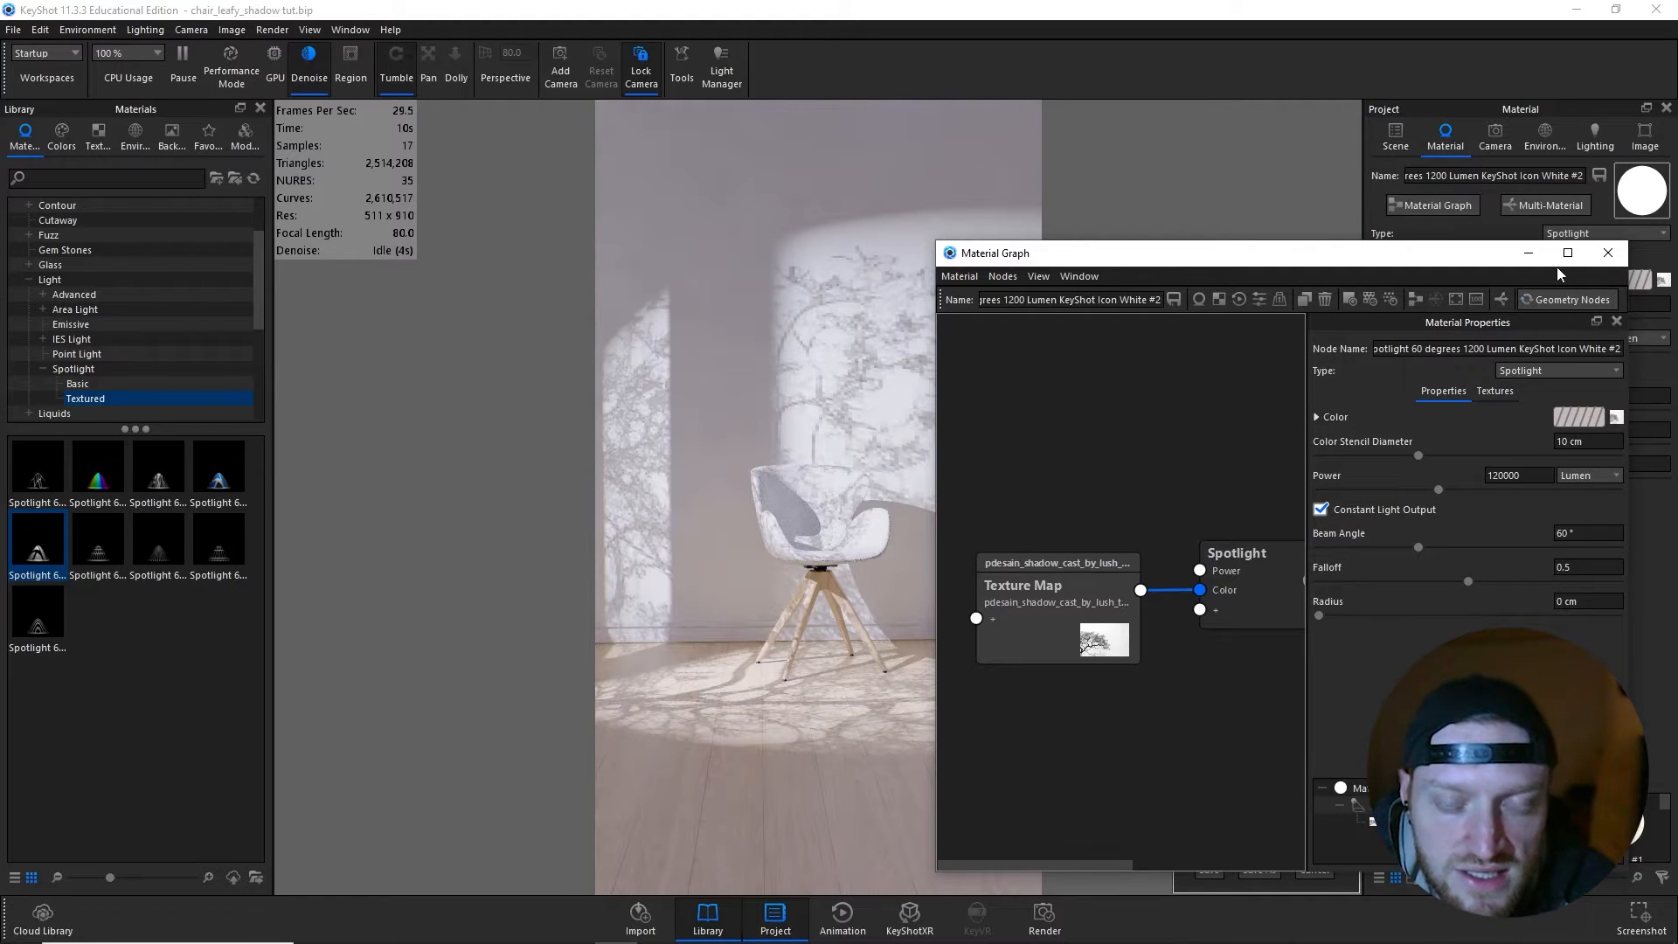
left_click(1529, 253)
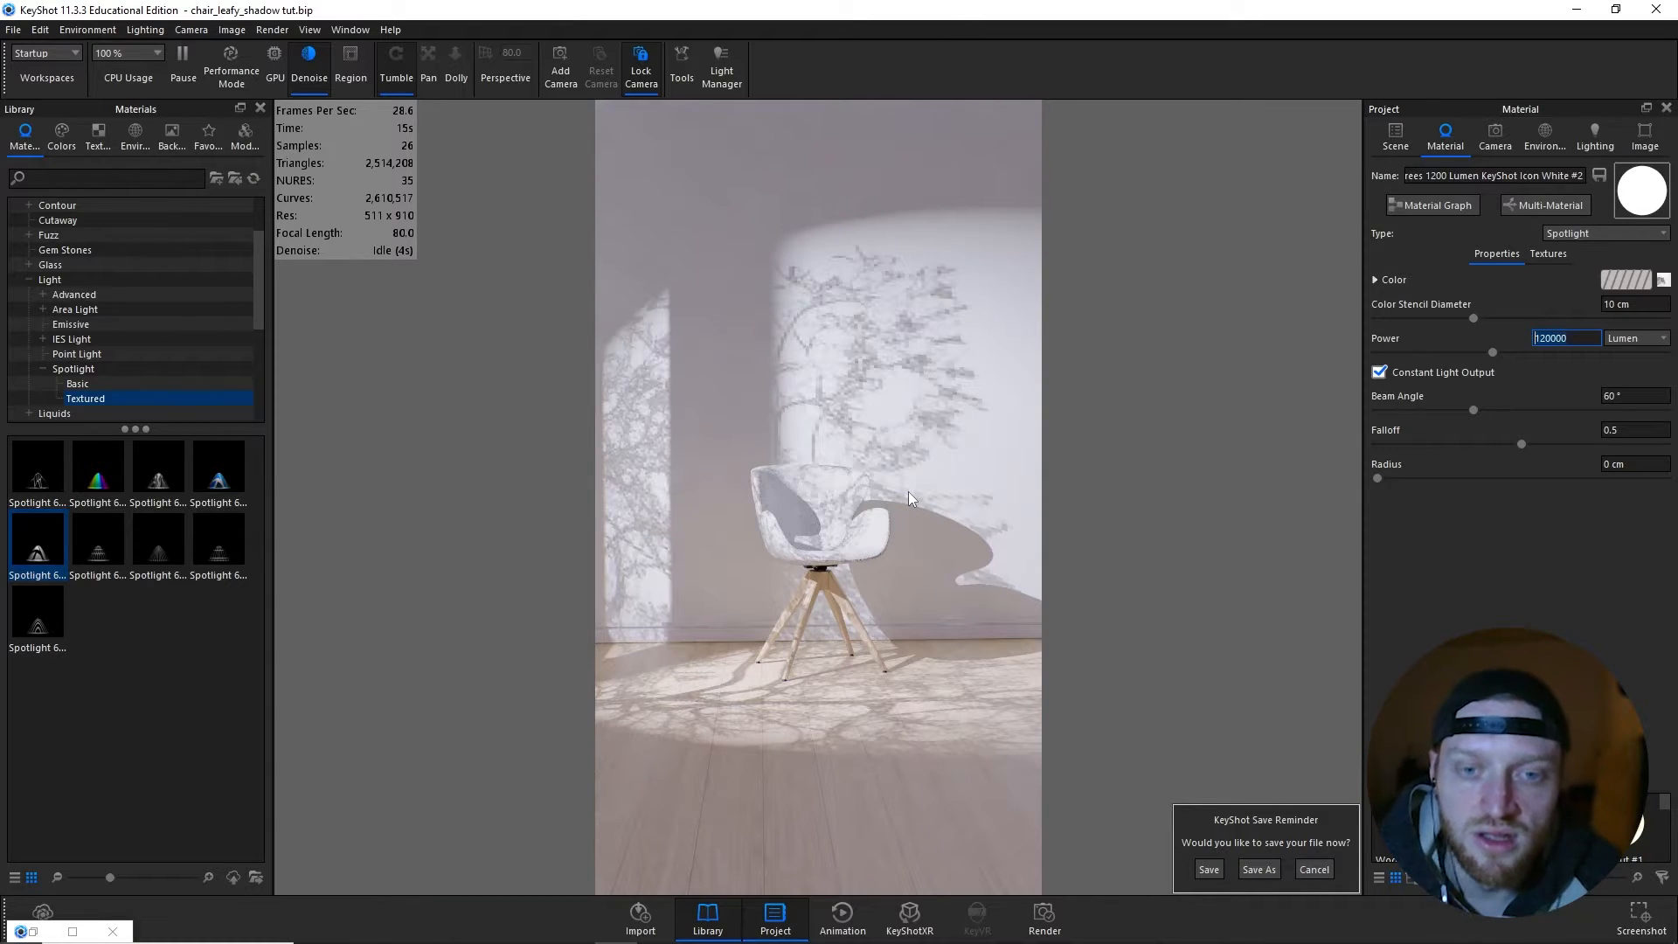
- Open the Geometry View, place it beside the render and bring up the scene tree with the spotlight sphere
left_click(347, 30)
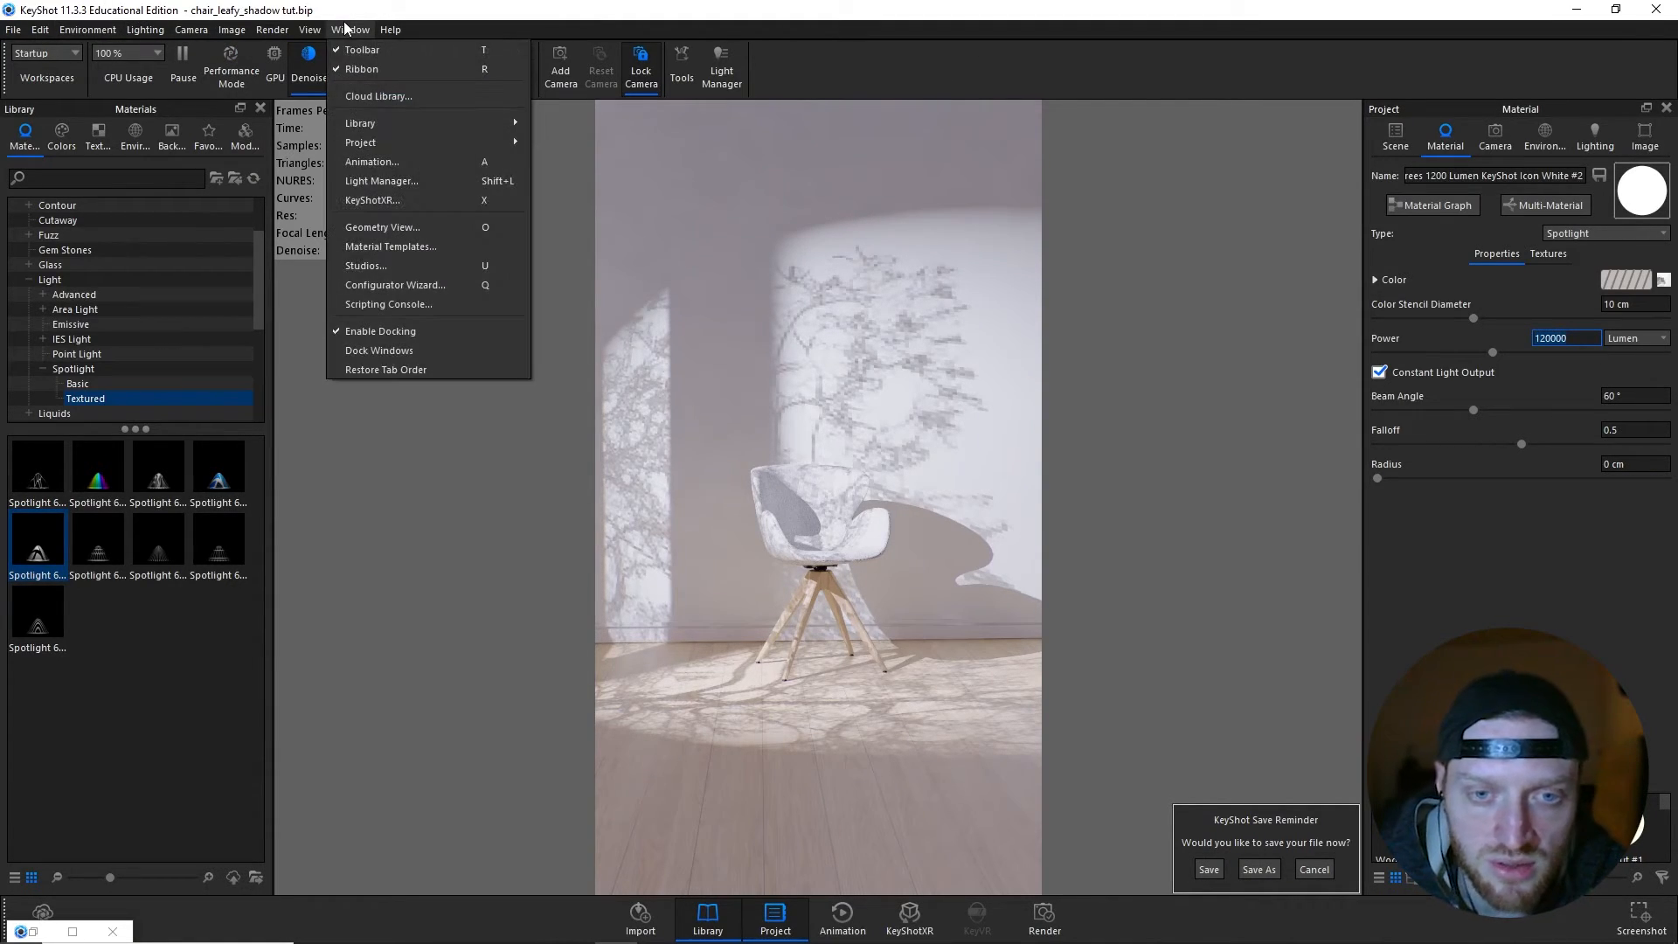
left_click(395, 225)
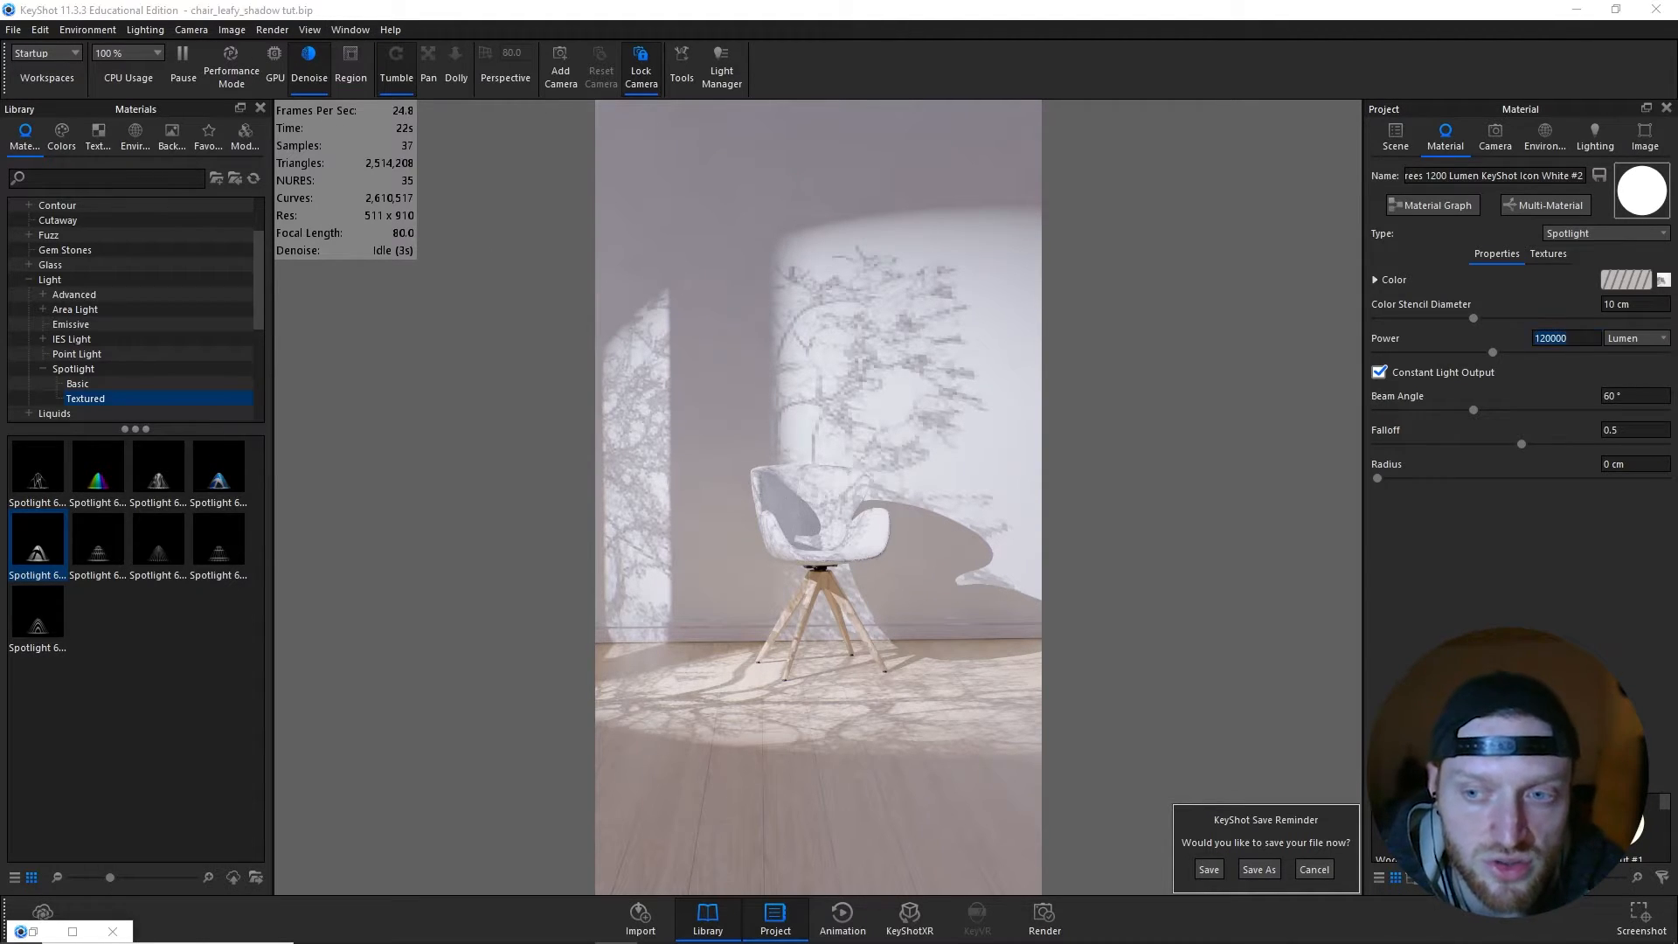
left_click_drag(1676, 162, 1064, 148)
left_click_drag(794, 137, 1173, 375)
mouse_move(1332, 573)
left_mouse_down()
mouse_move(1366, 547)
mouse_move(1329, 621)
mouse_move(1246, 566)
mouse_move(1307, 587)
left_mouse_up()
scroll(1331, 626, "up", 10)
left_click(1400, 150)
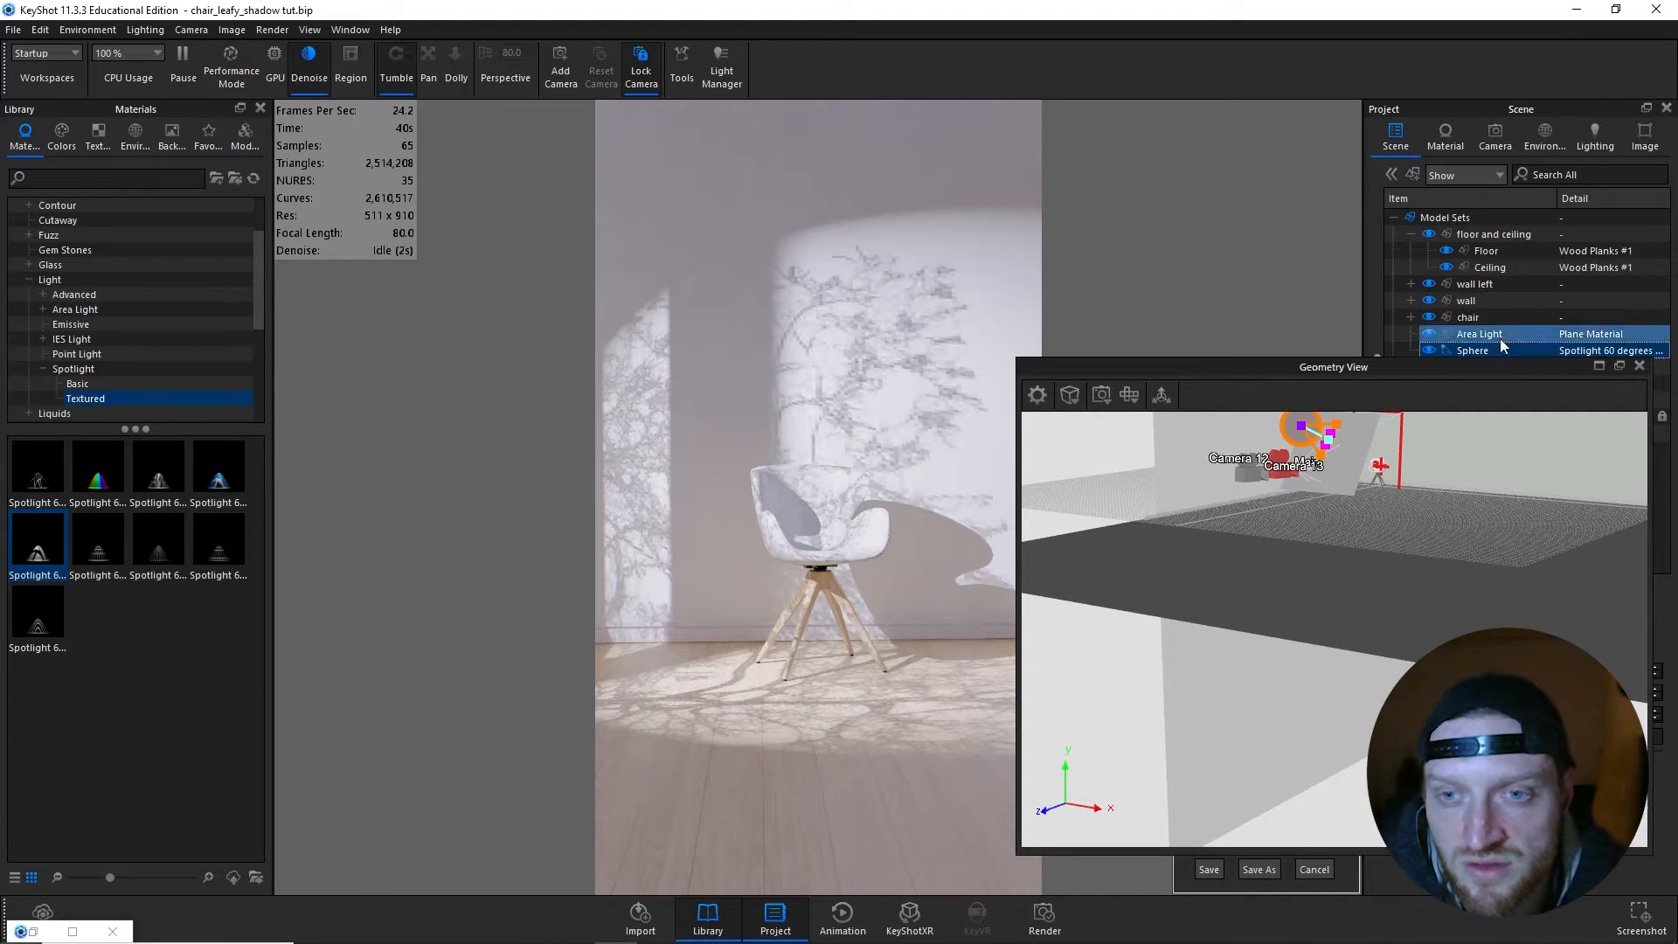
- Pivot the spotlight on cushion_1 and rotate it to about 38° X, 18° Y and 77° Z
left_click(1162, 396)
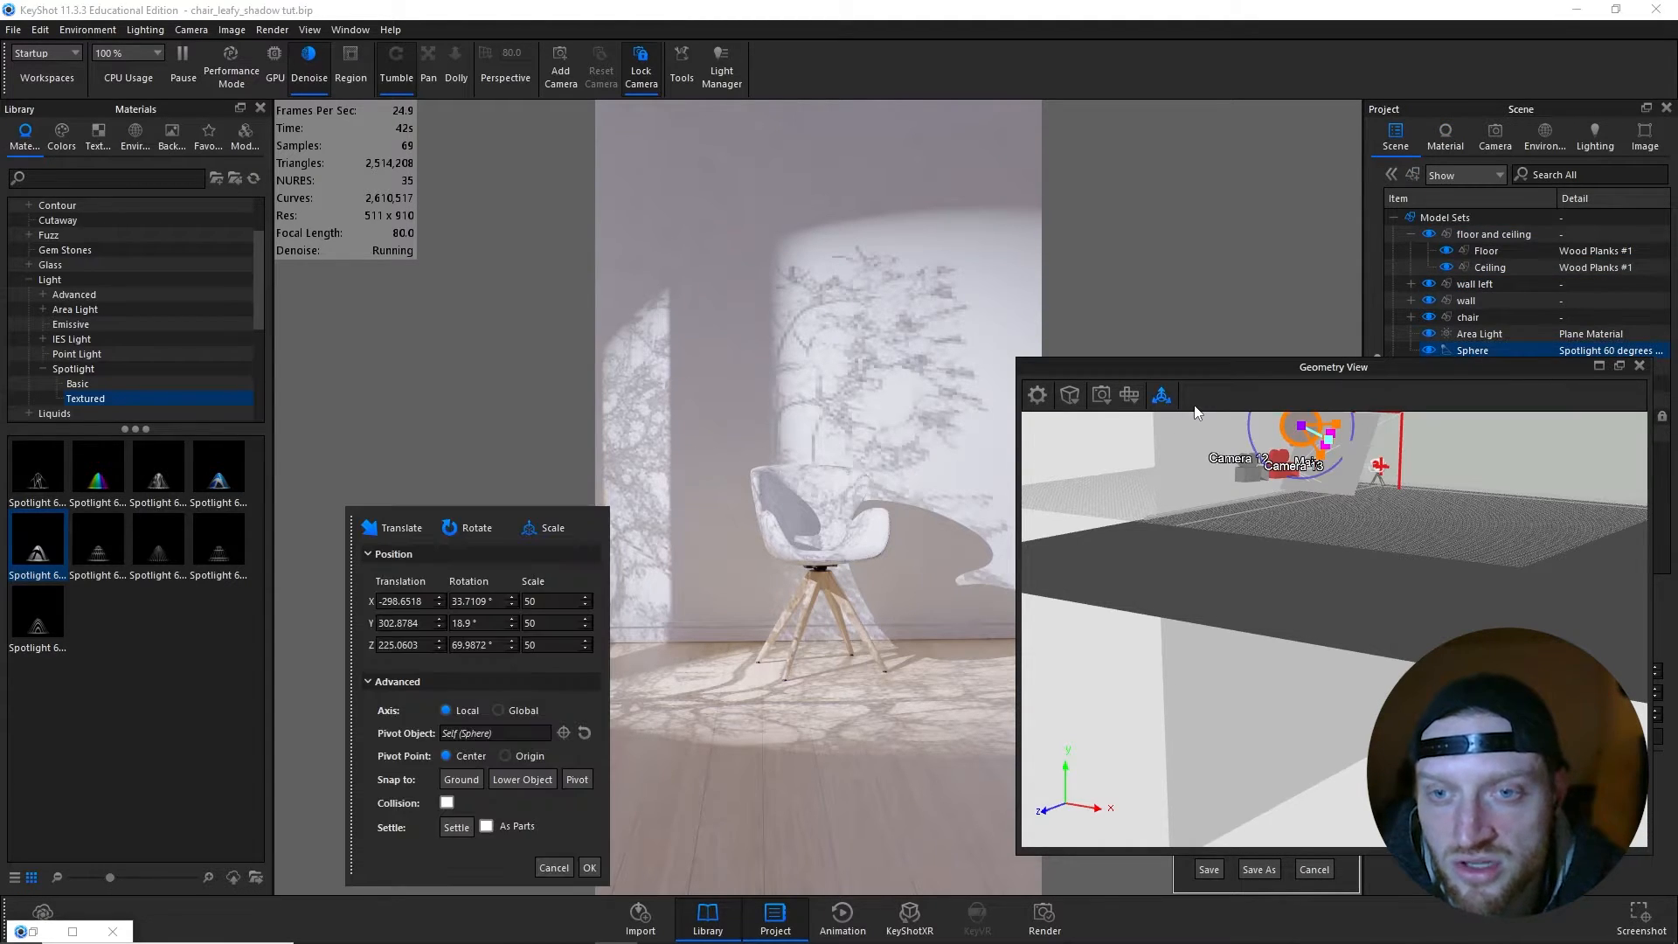
left_click(564, 732)
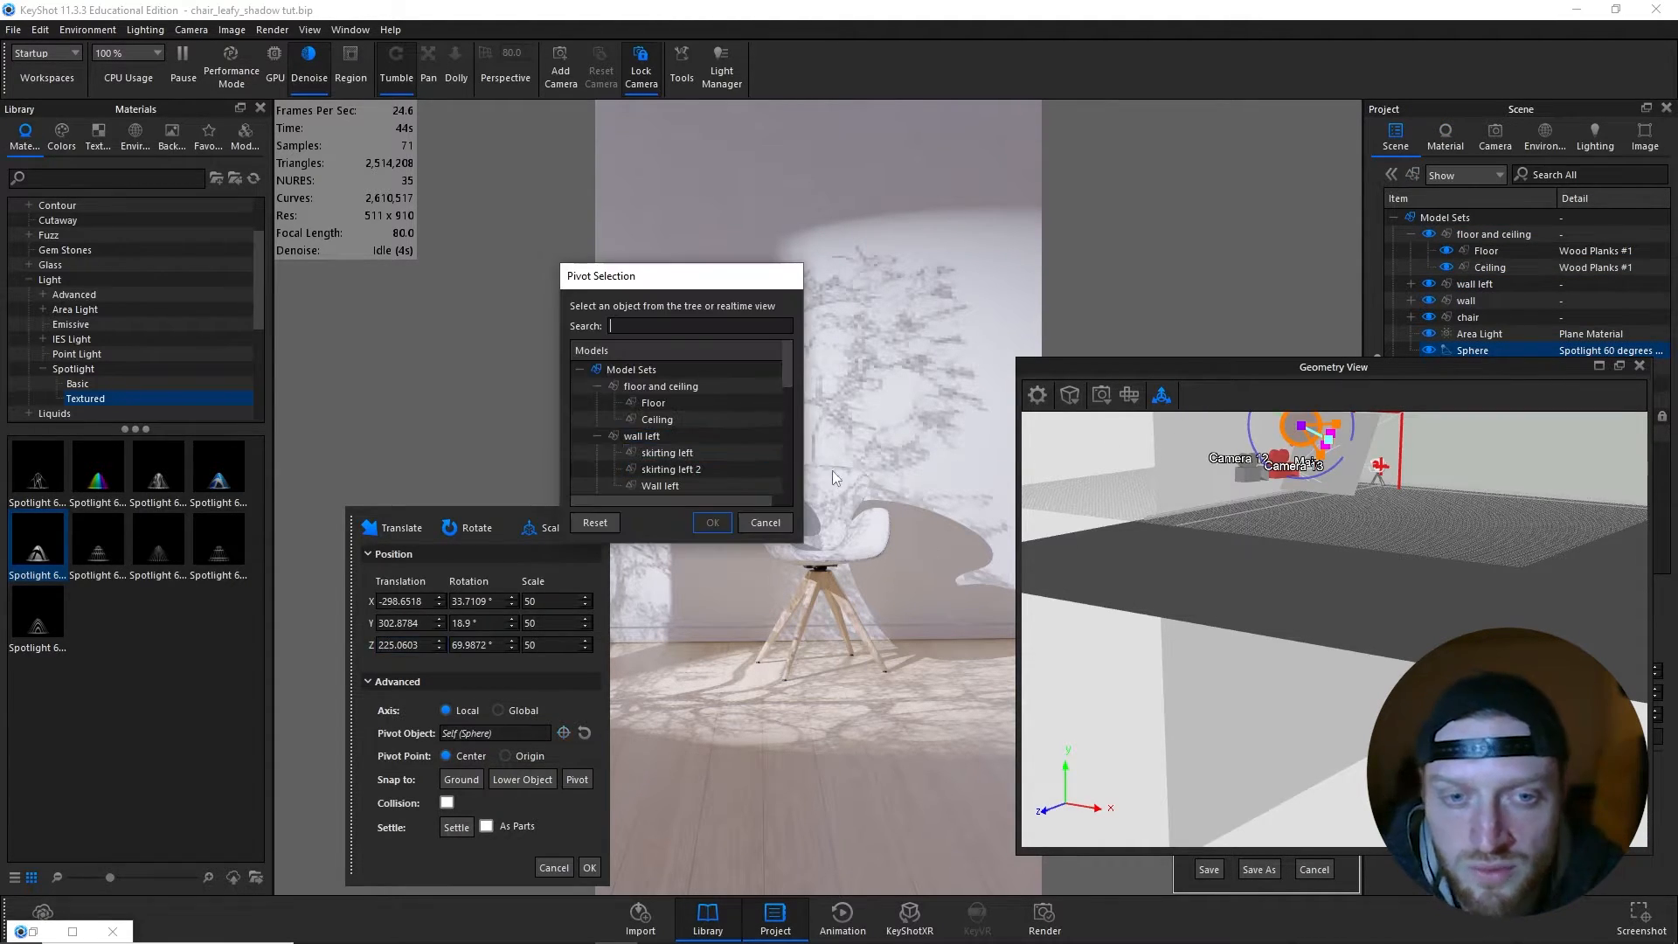
left_click(845, 488)
left_click(721, 524)
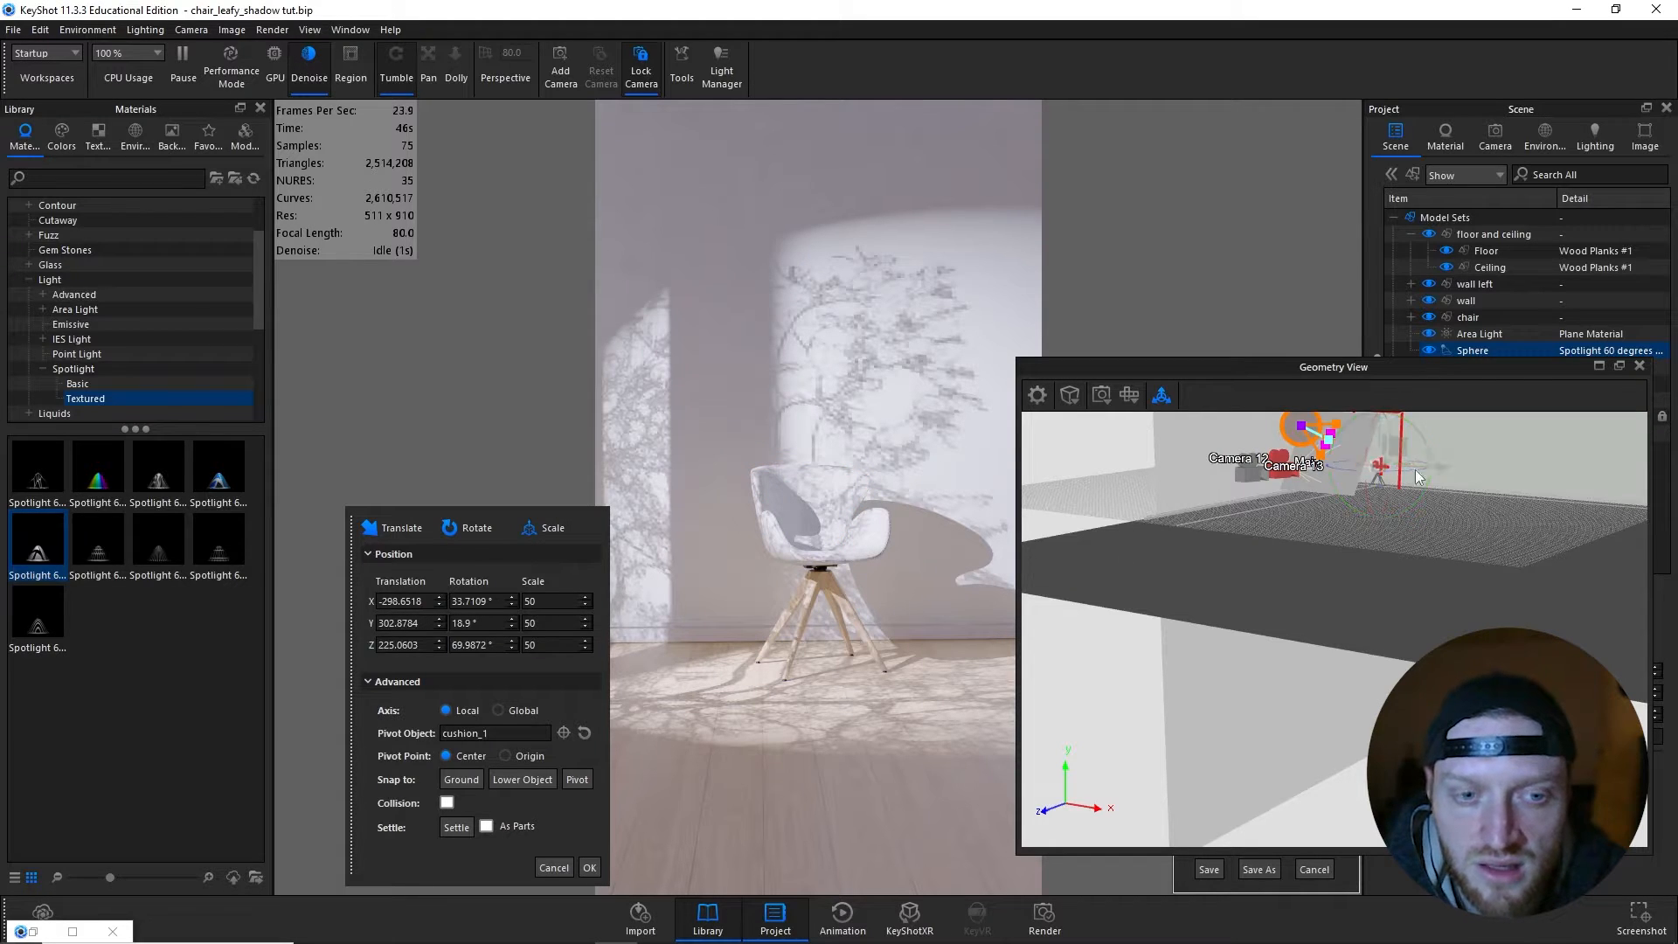
scroll(1433, 491, "up", 2)
middle_click_drag(1461, 528, 1344, 589)
scroll(1267, 695, "up", 2)
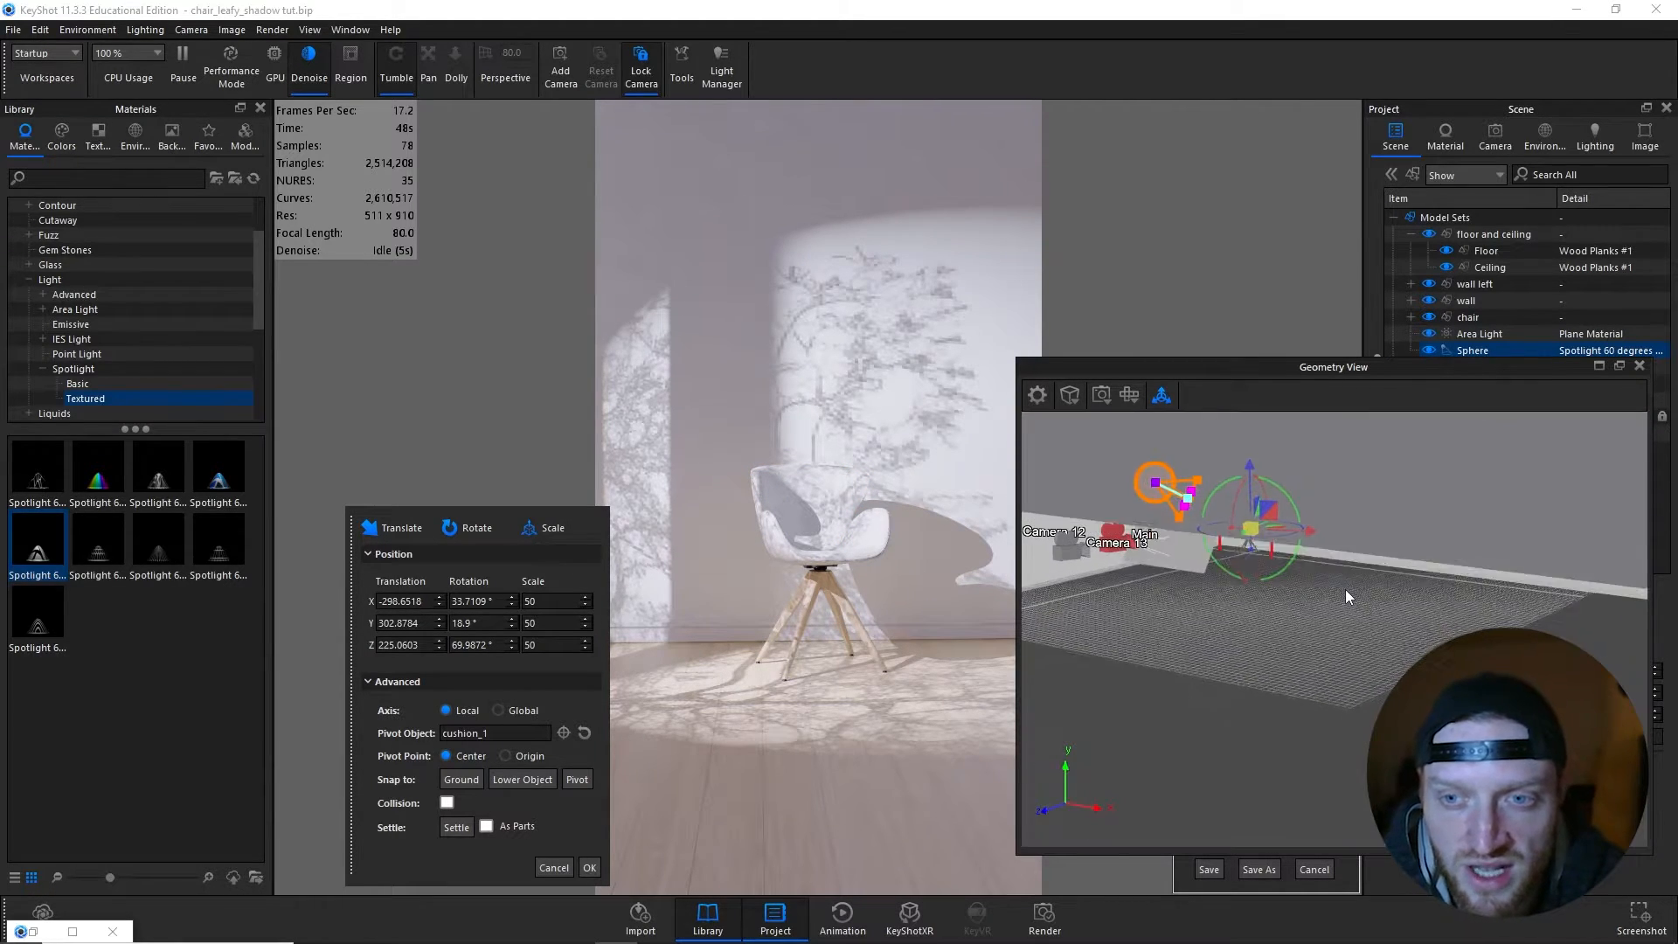
scroll(1328, 555, "up", 1)
scroll(1306, 538, "up", 3)
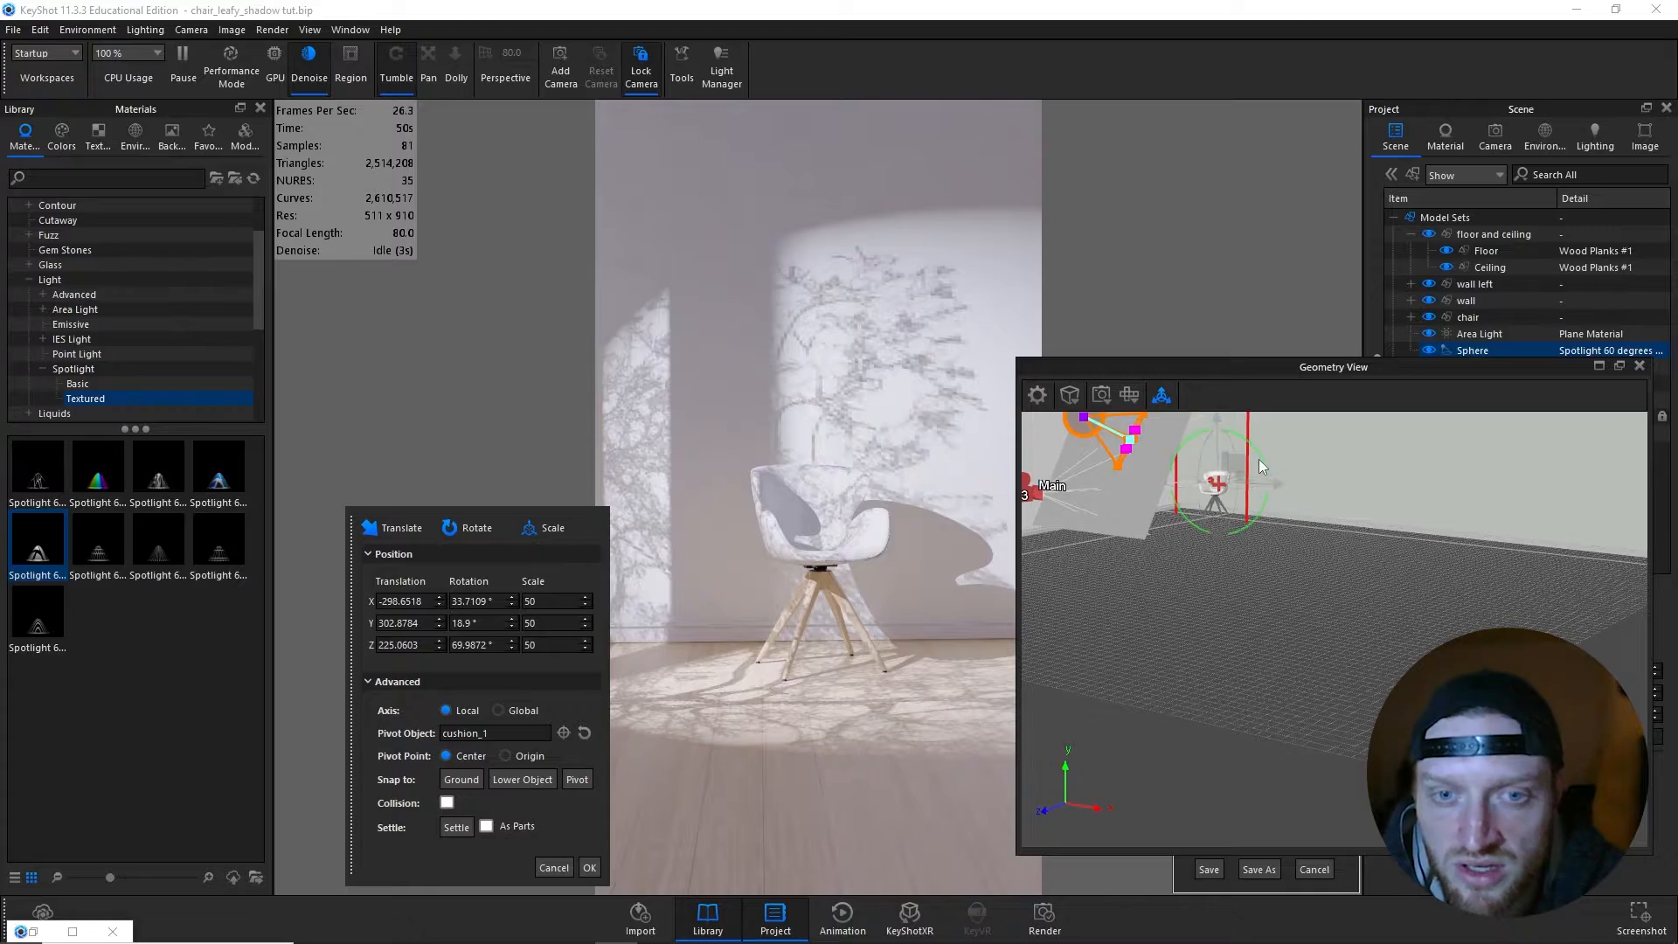
mouse_move(1258, 458)
left_mouse_down()
mouse_move(1250, 489)
mouse_move(1268, 488)
left_mouse_up()
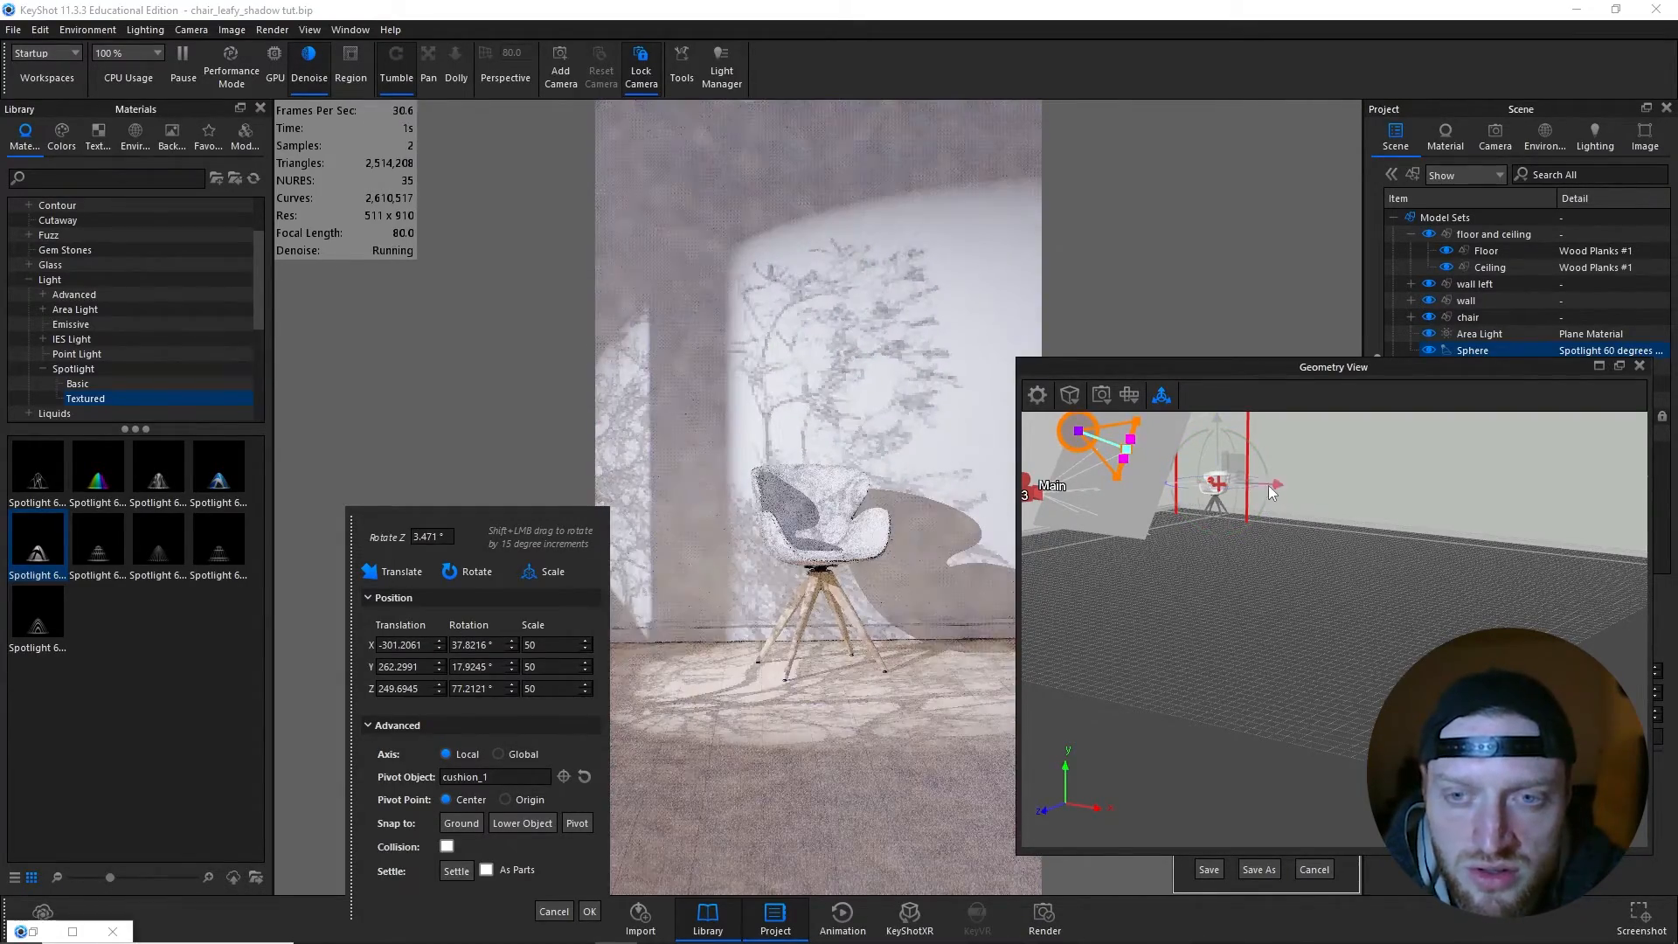
- Widen the spotlight's beam to about 107°, reset its pivot to itself and move it about 476 cm along its local Y axis
left_click_drag(1136, 422, 1138, 434)
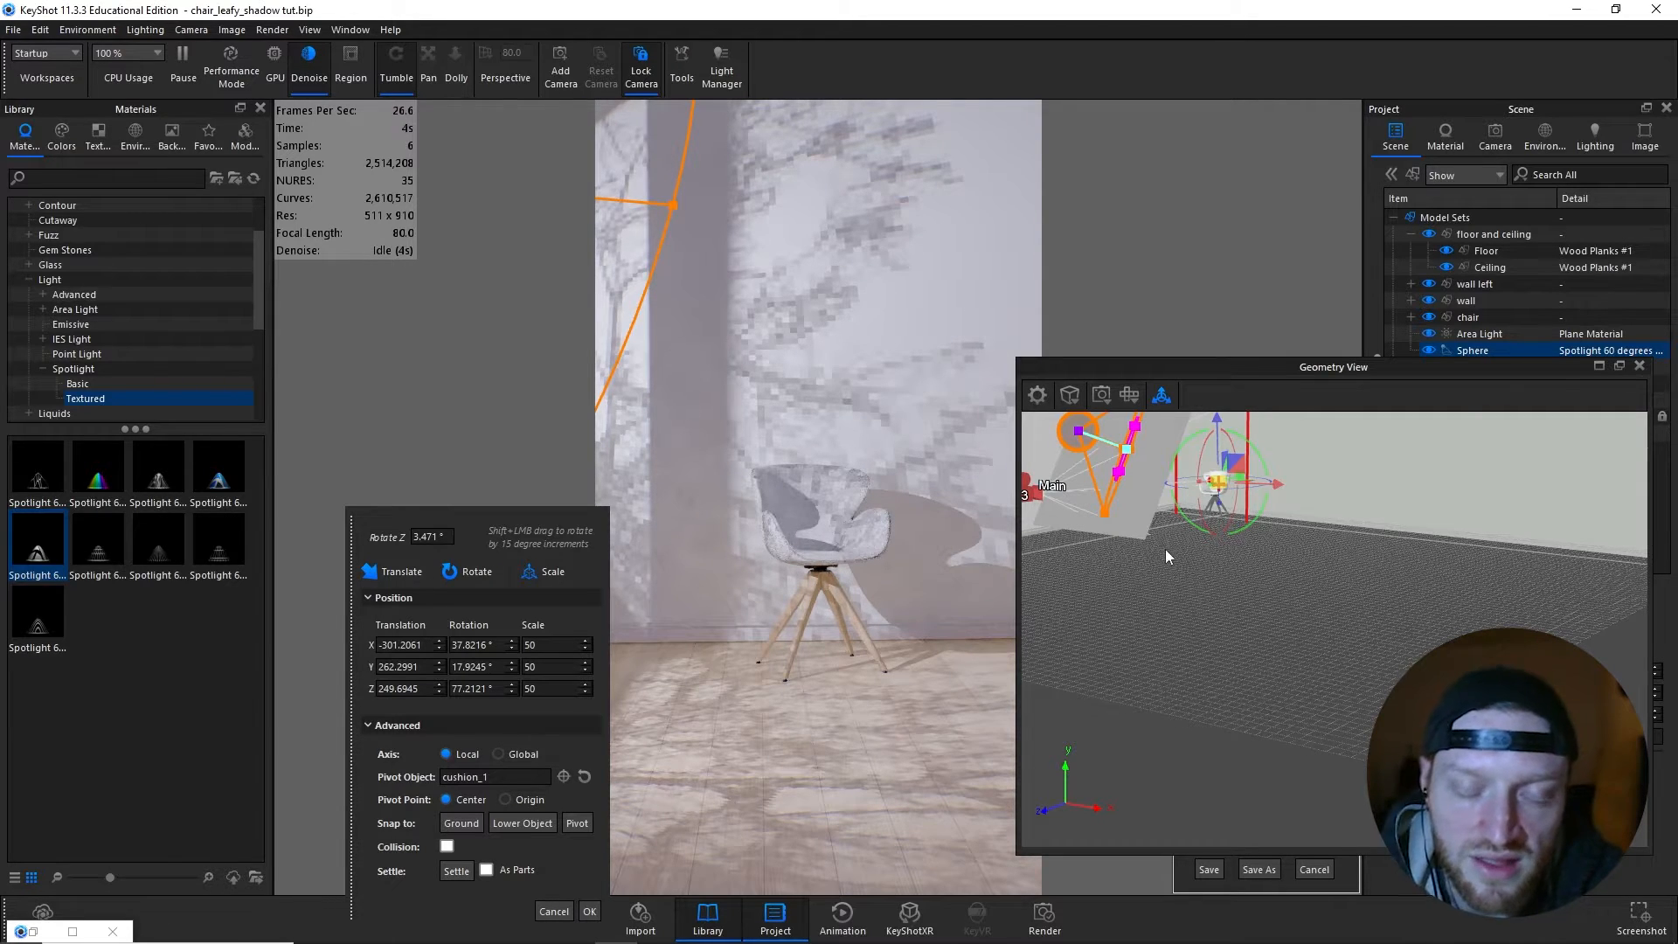
left_click_drag(1182, 601, 1281, 694)
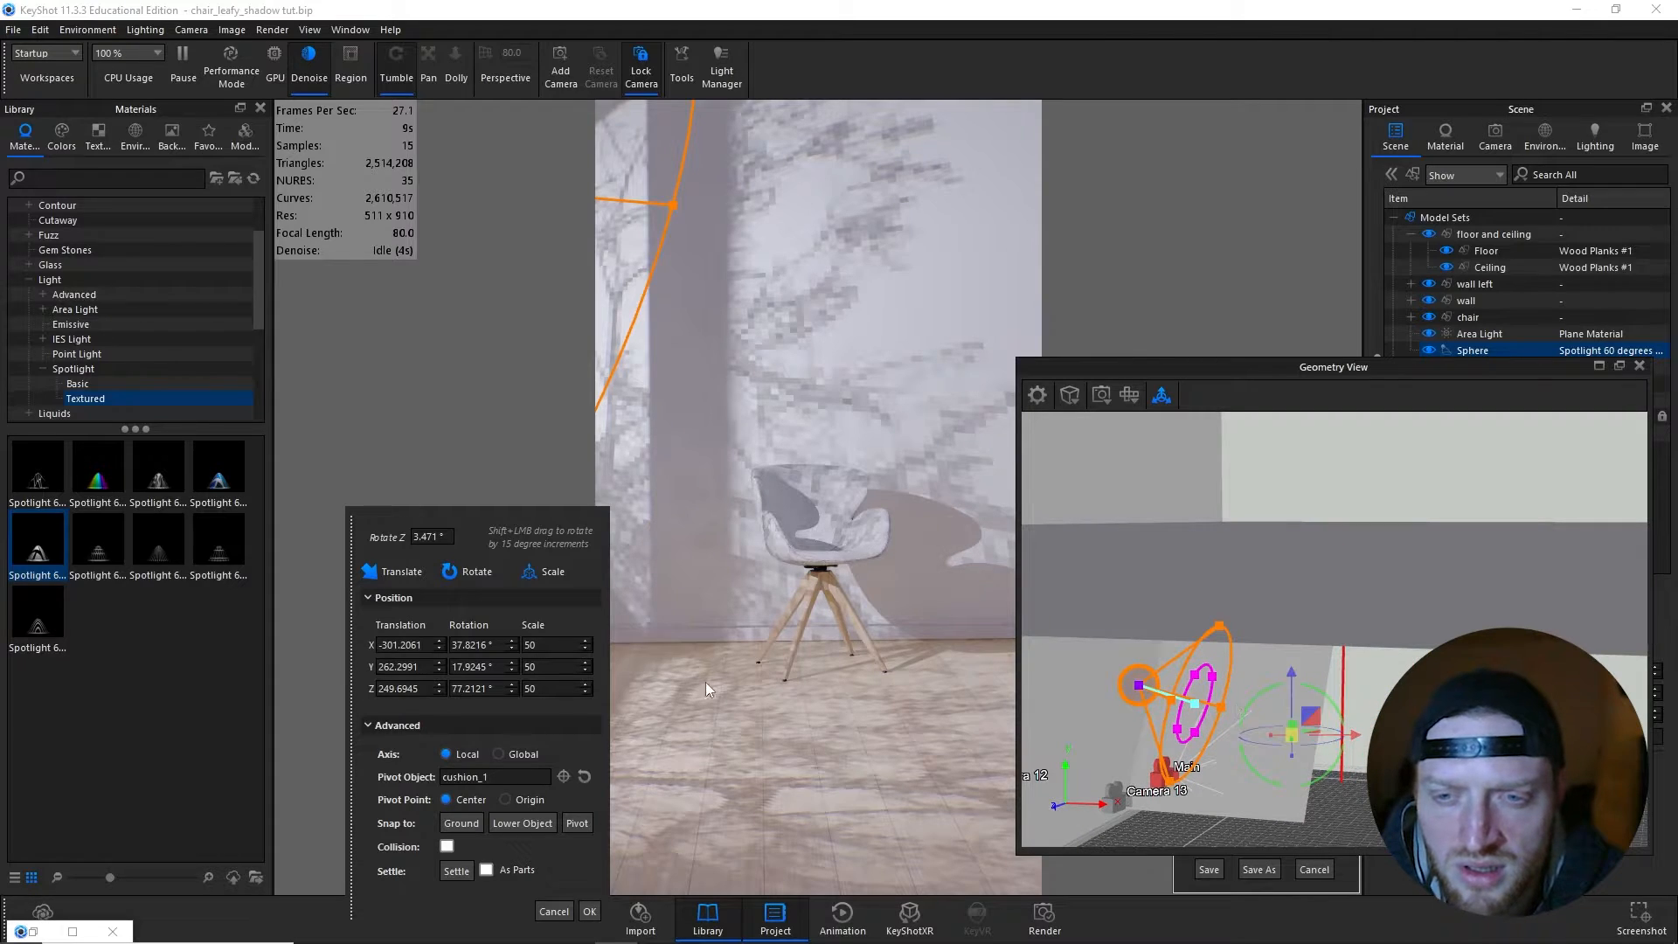
left_click(583, 777)
left_click_drag(1081, 666, 862, 649)
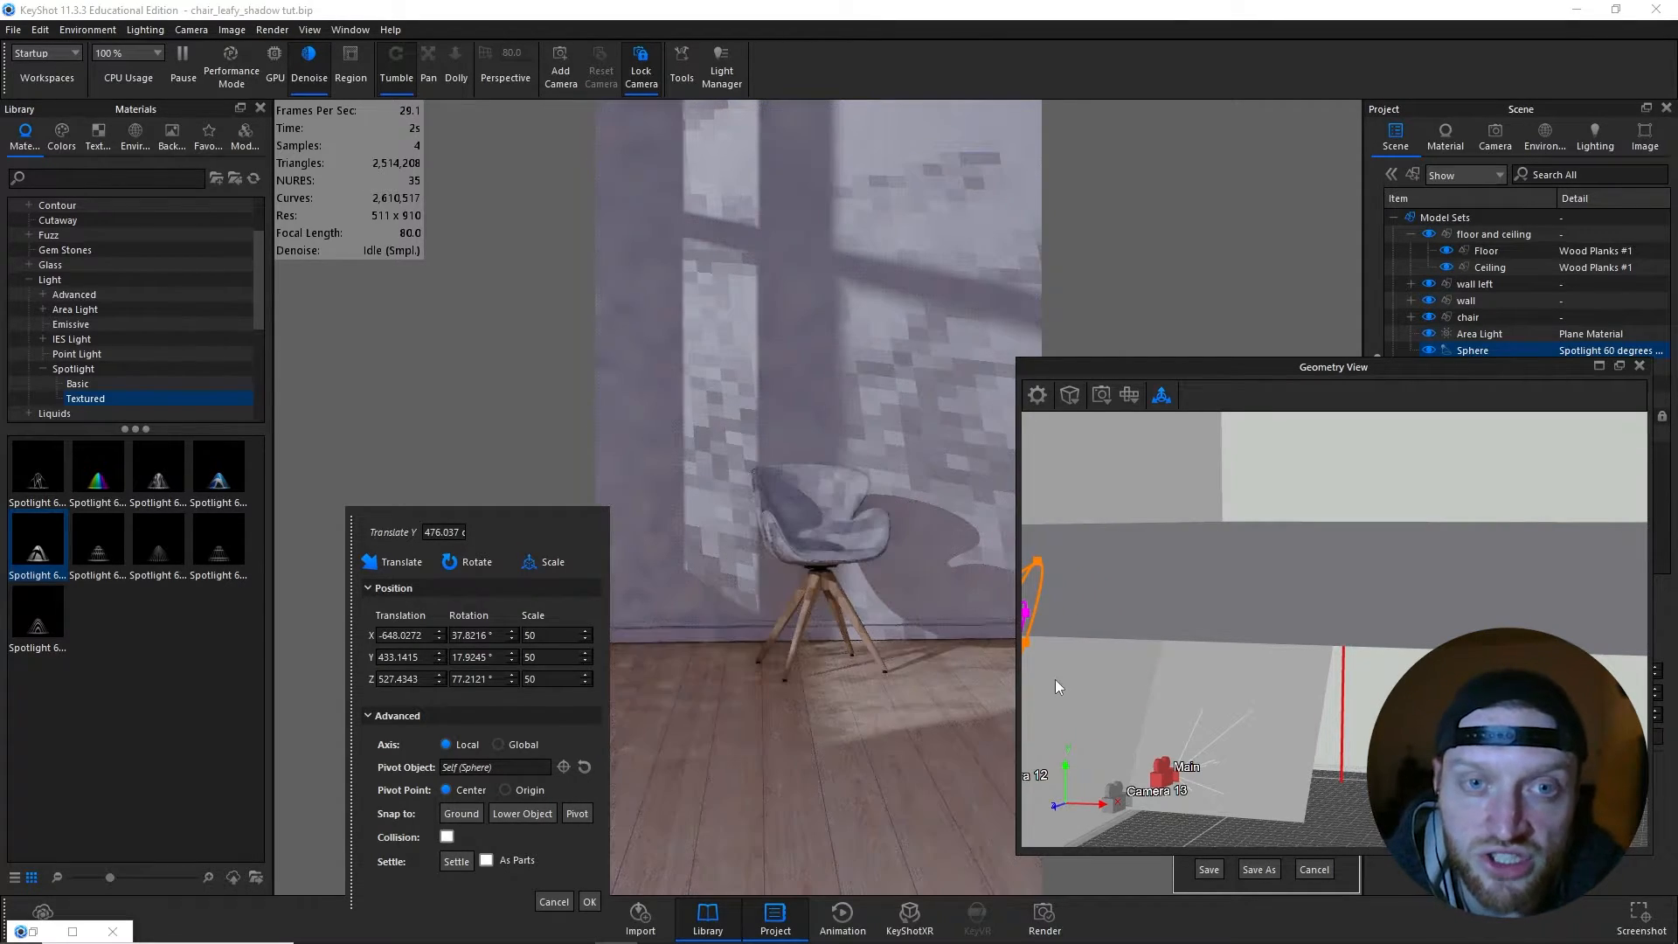
left_click(590, 902)
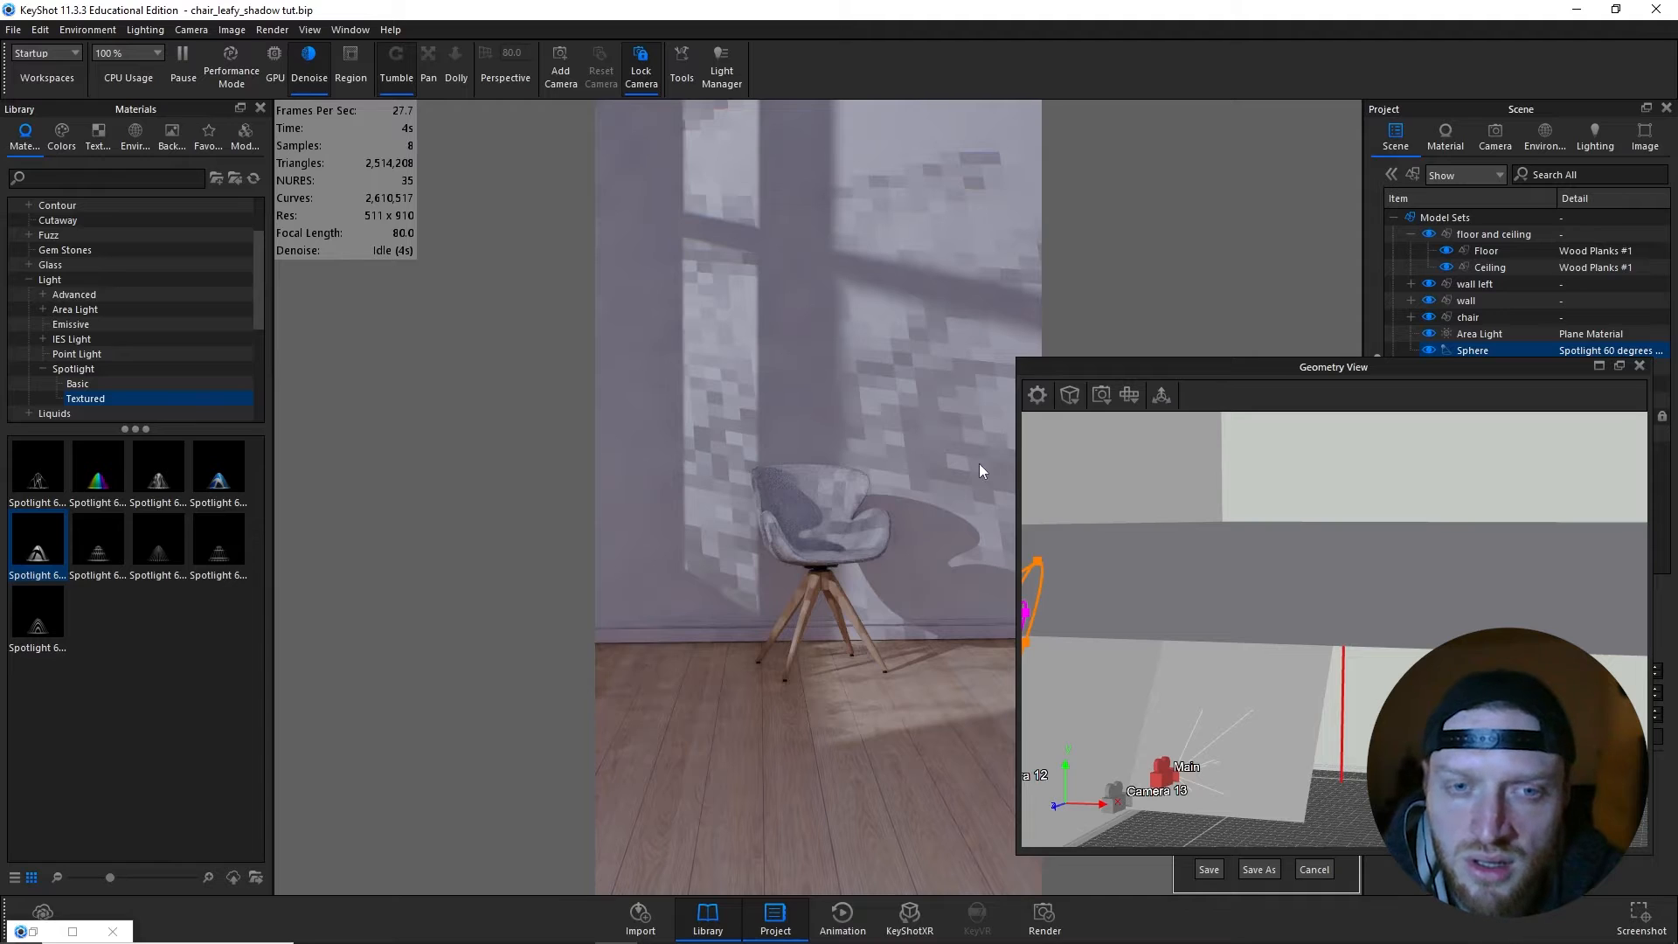
left_click_drag(1293, 369, 1082, 384)
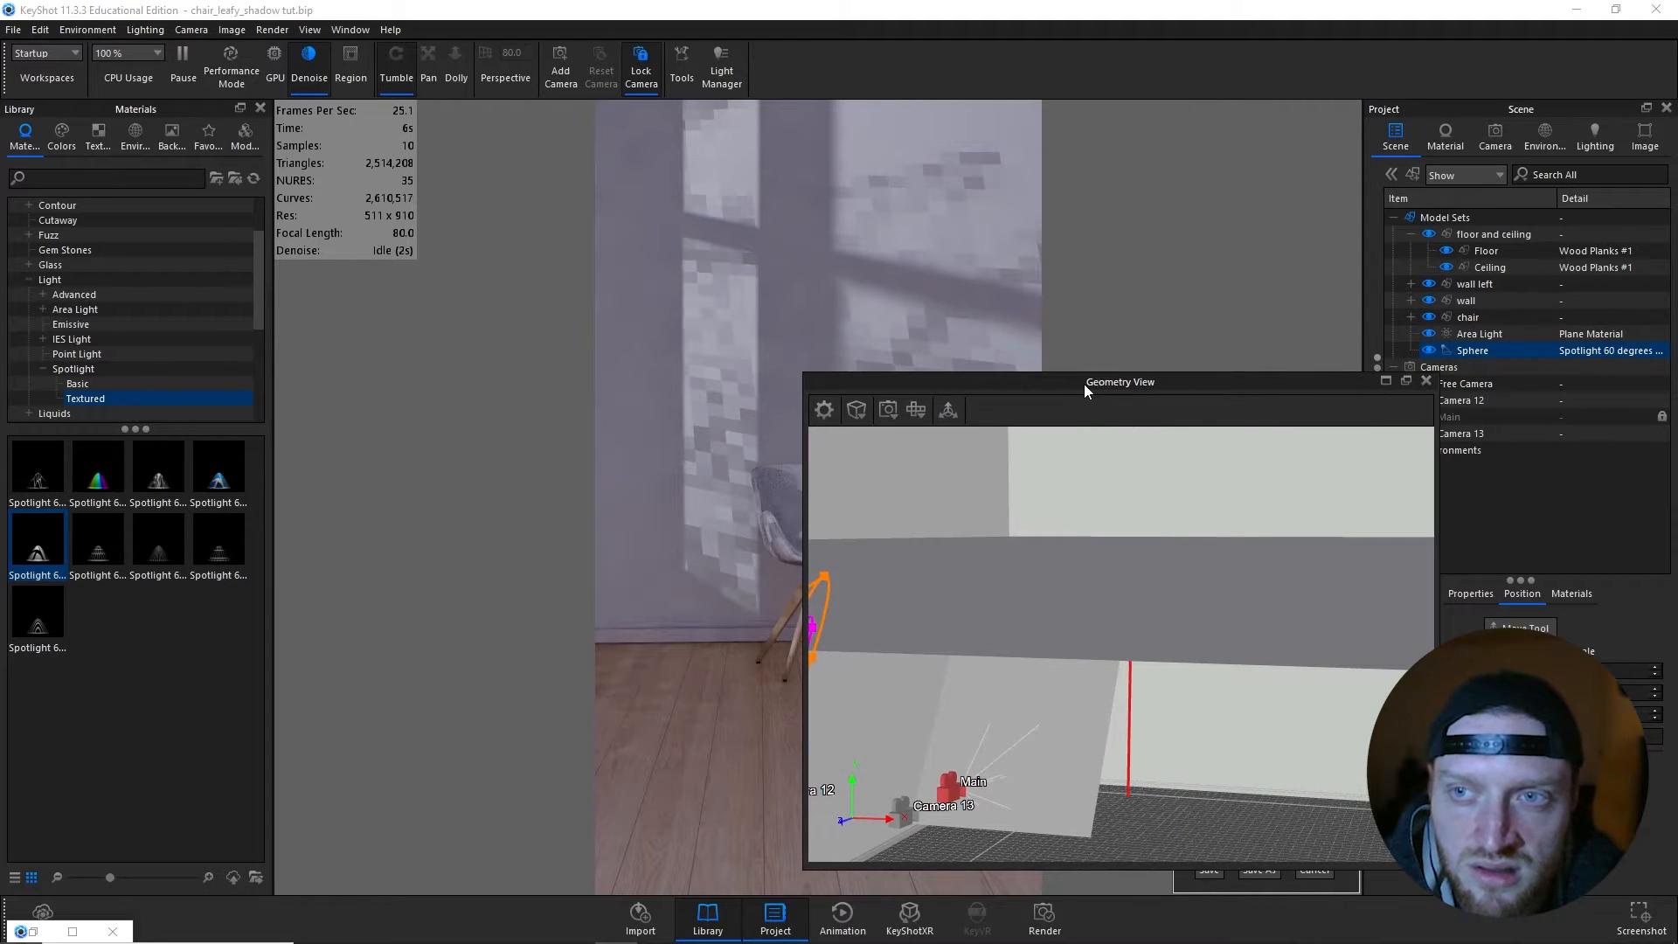
key("o")
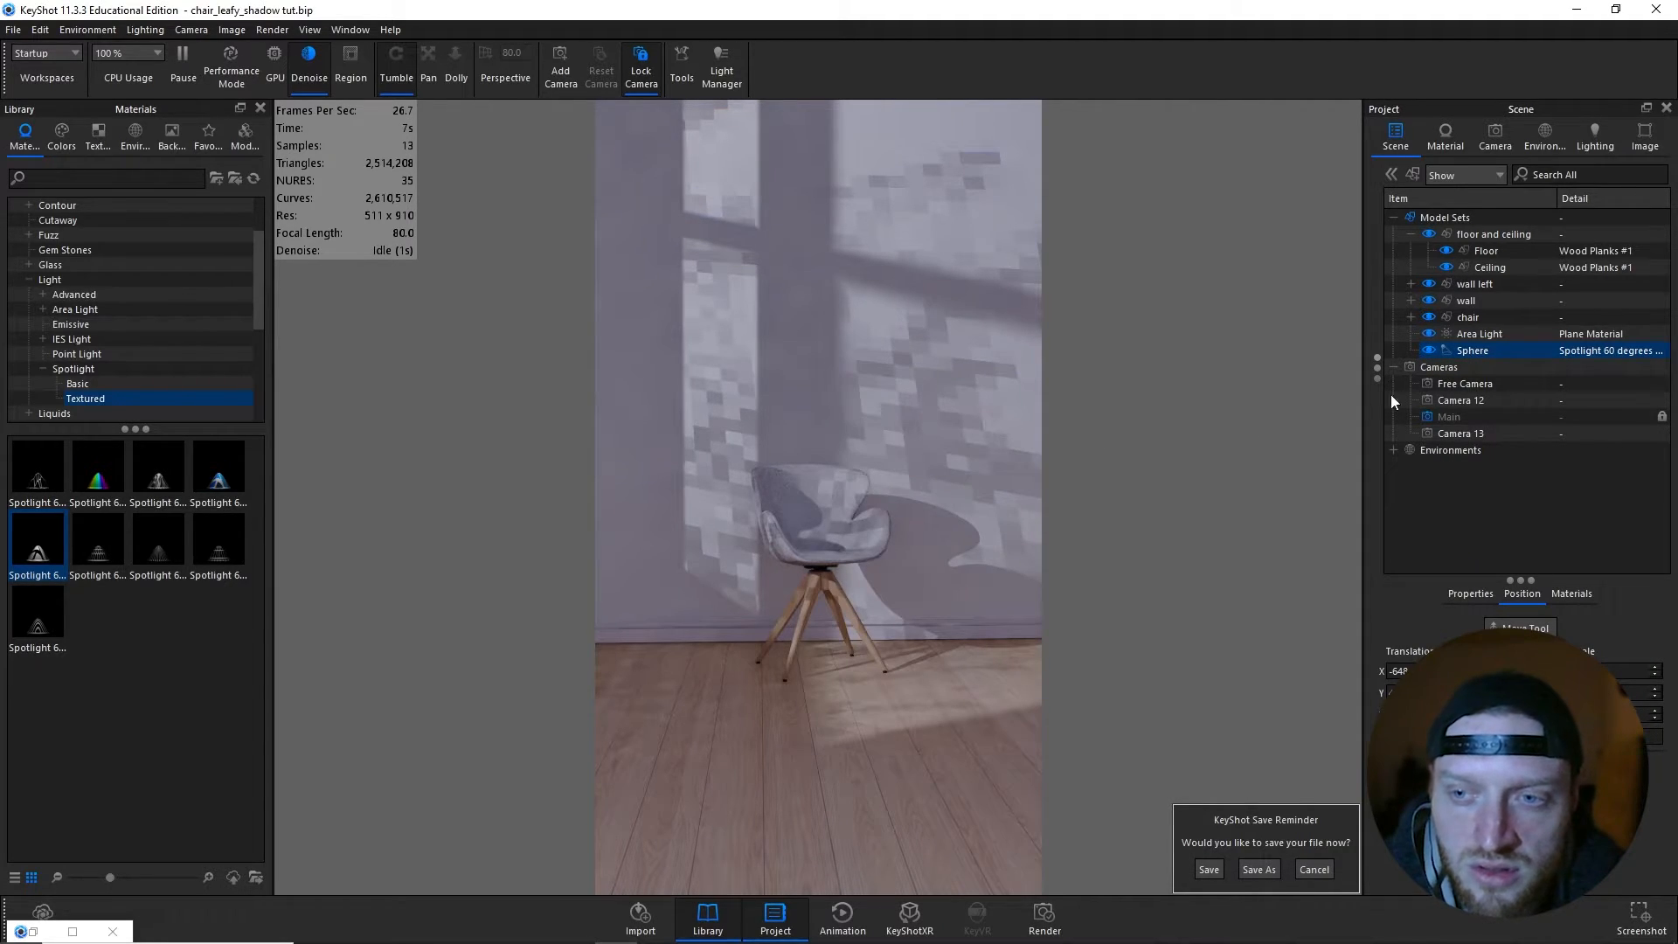
- In the spotlight's material graph, set the tree texture's width to about 9.8 cm and shift it along U
double_click(1597, 351)
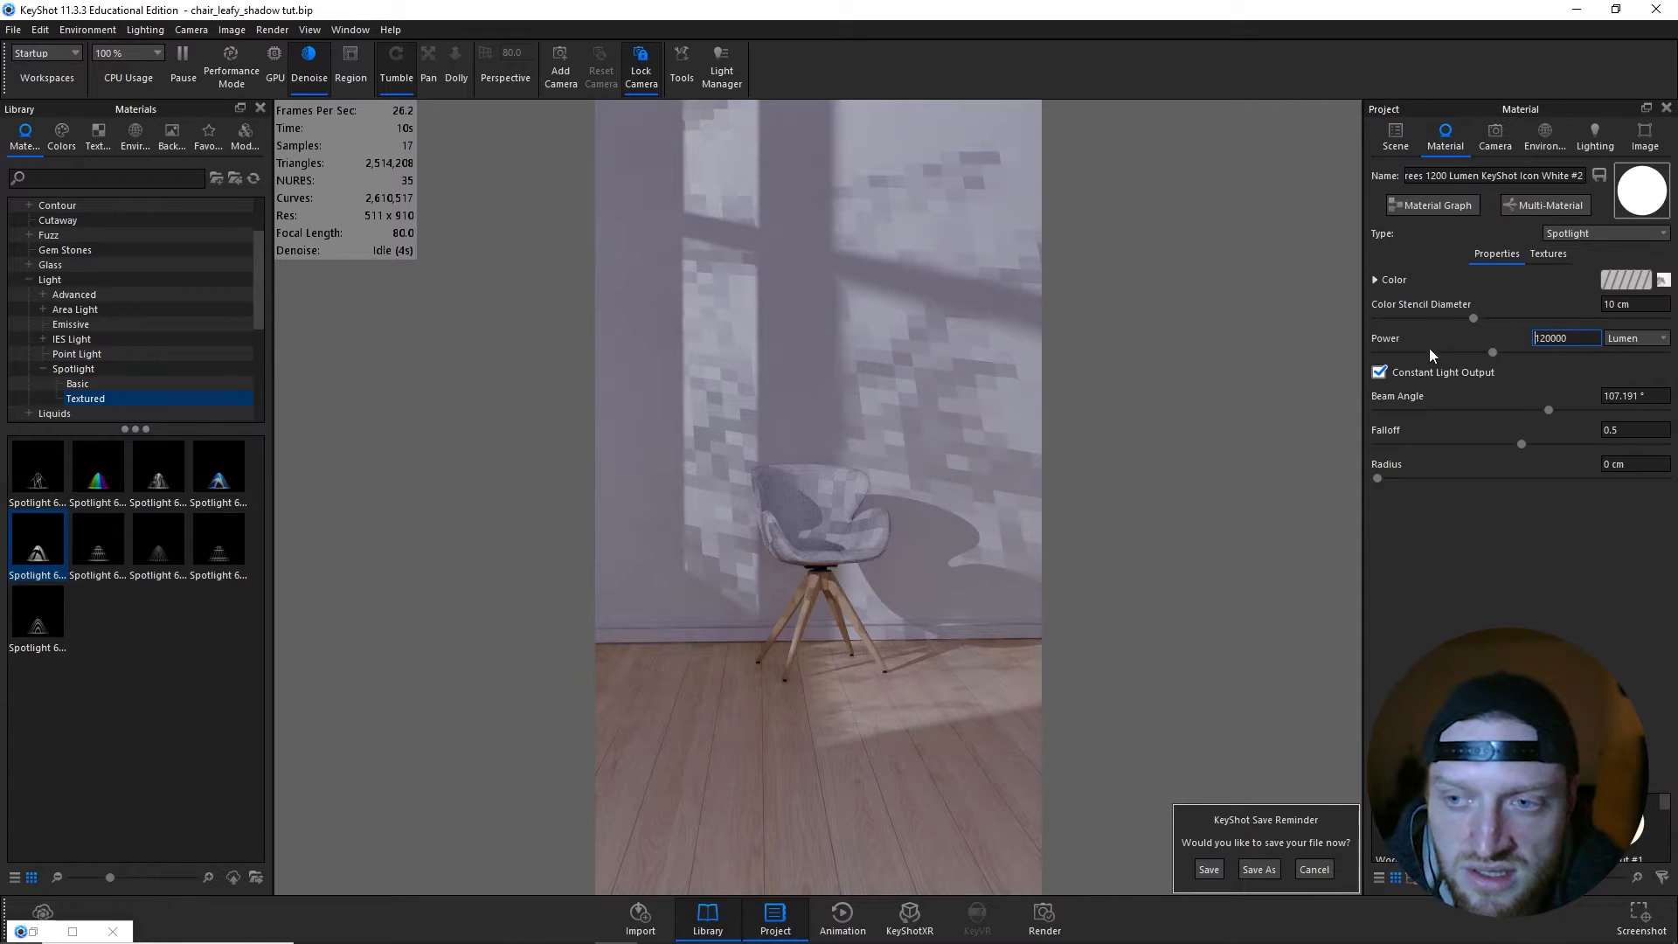
left_click(1433, 206)
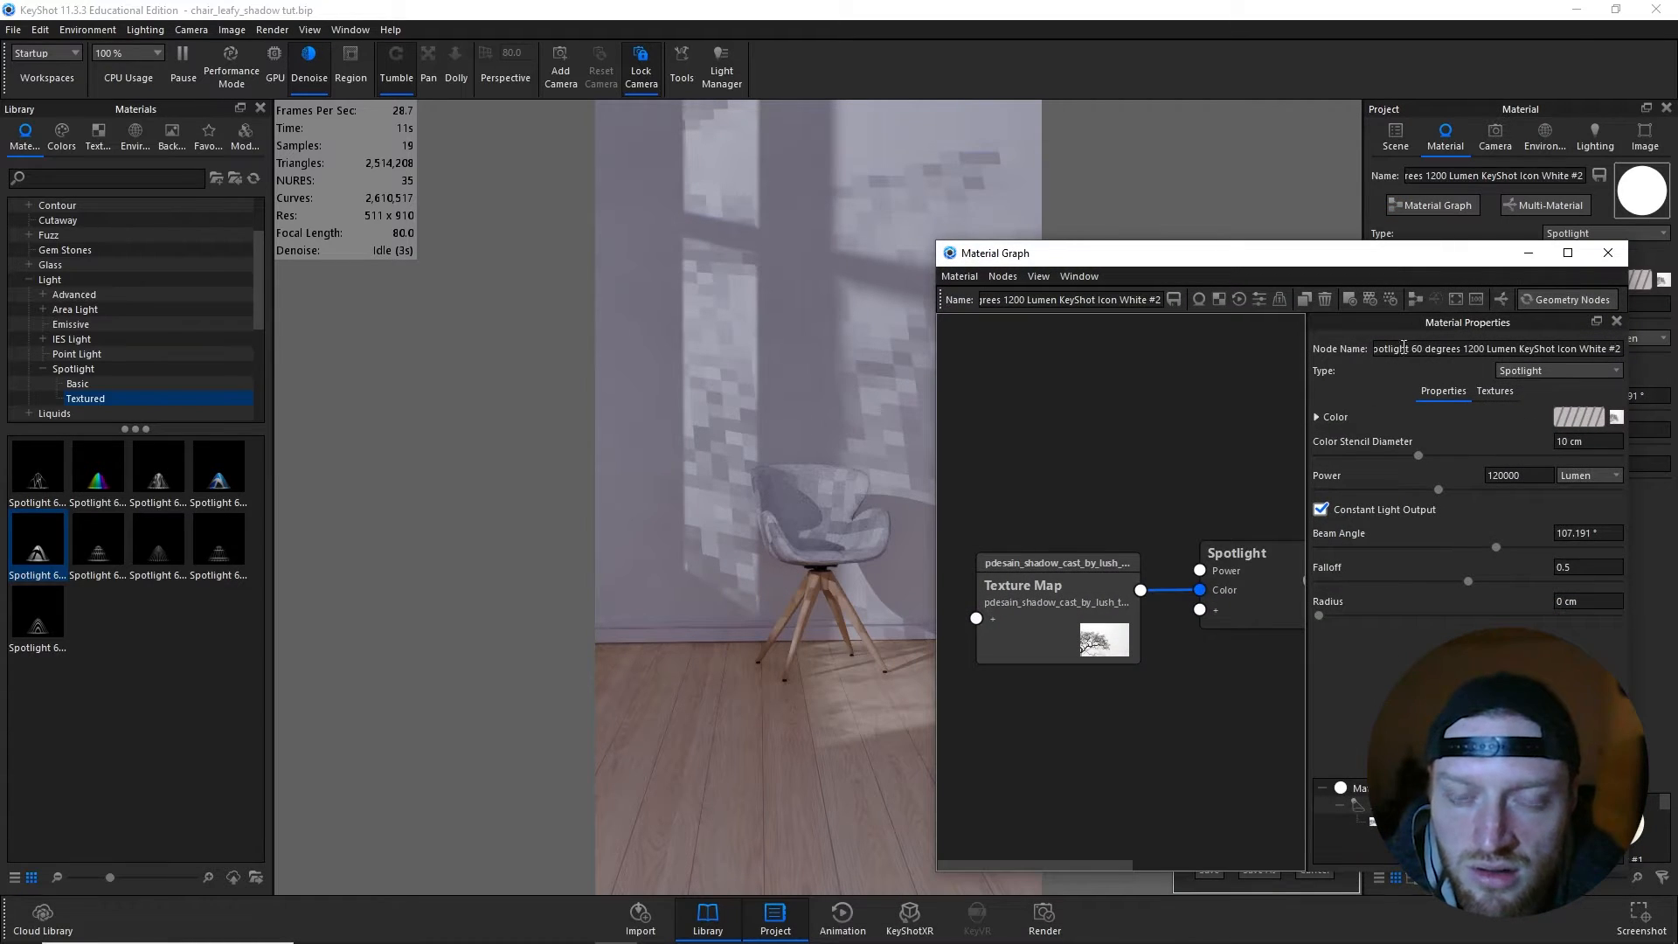
left_click(1079, 603)
left_click_drag(1475, 582, 1354, 580)
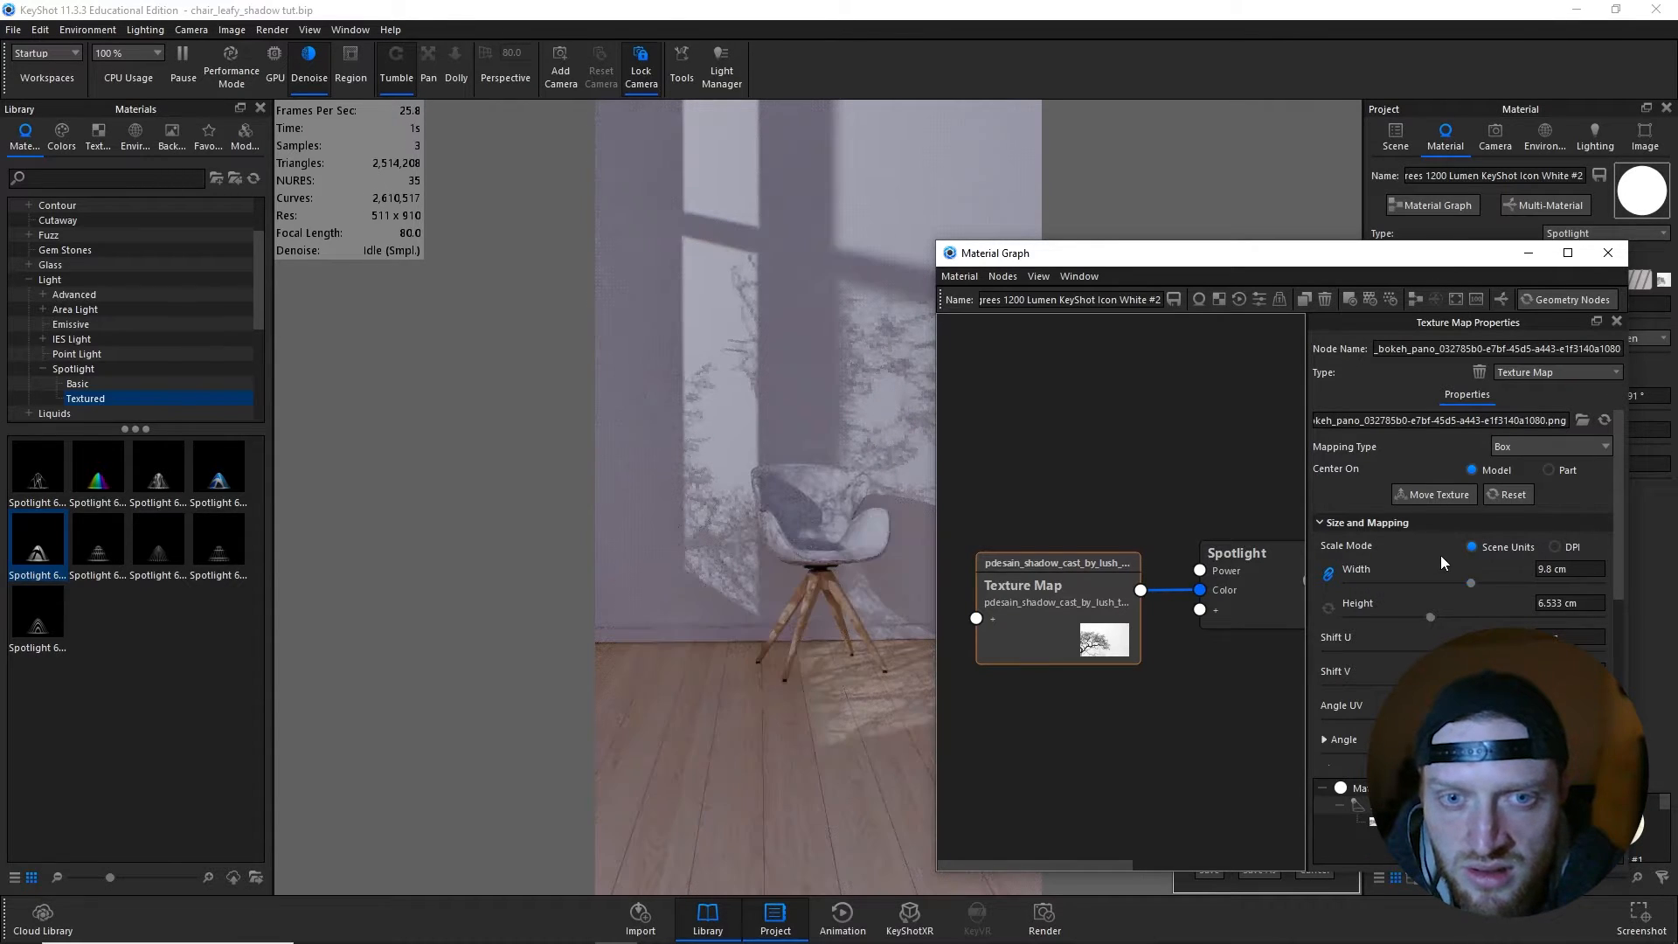
left_click_drag(1464, 651, 1482, 651)
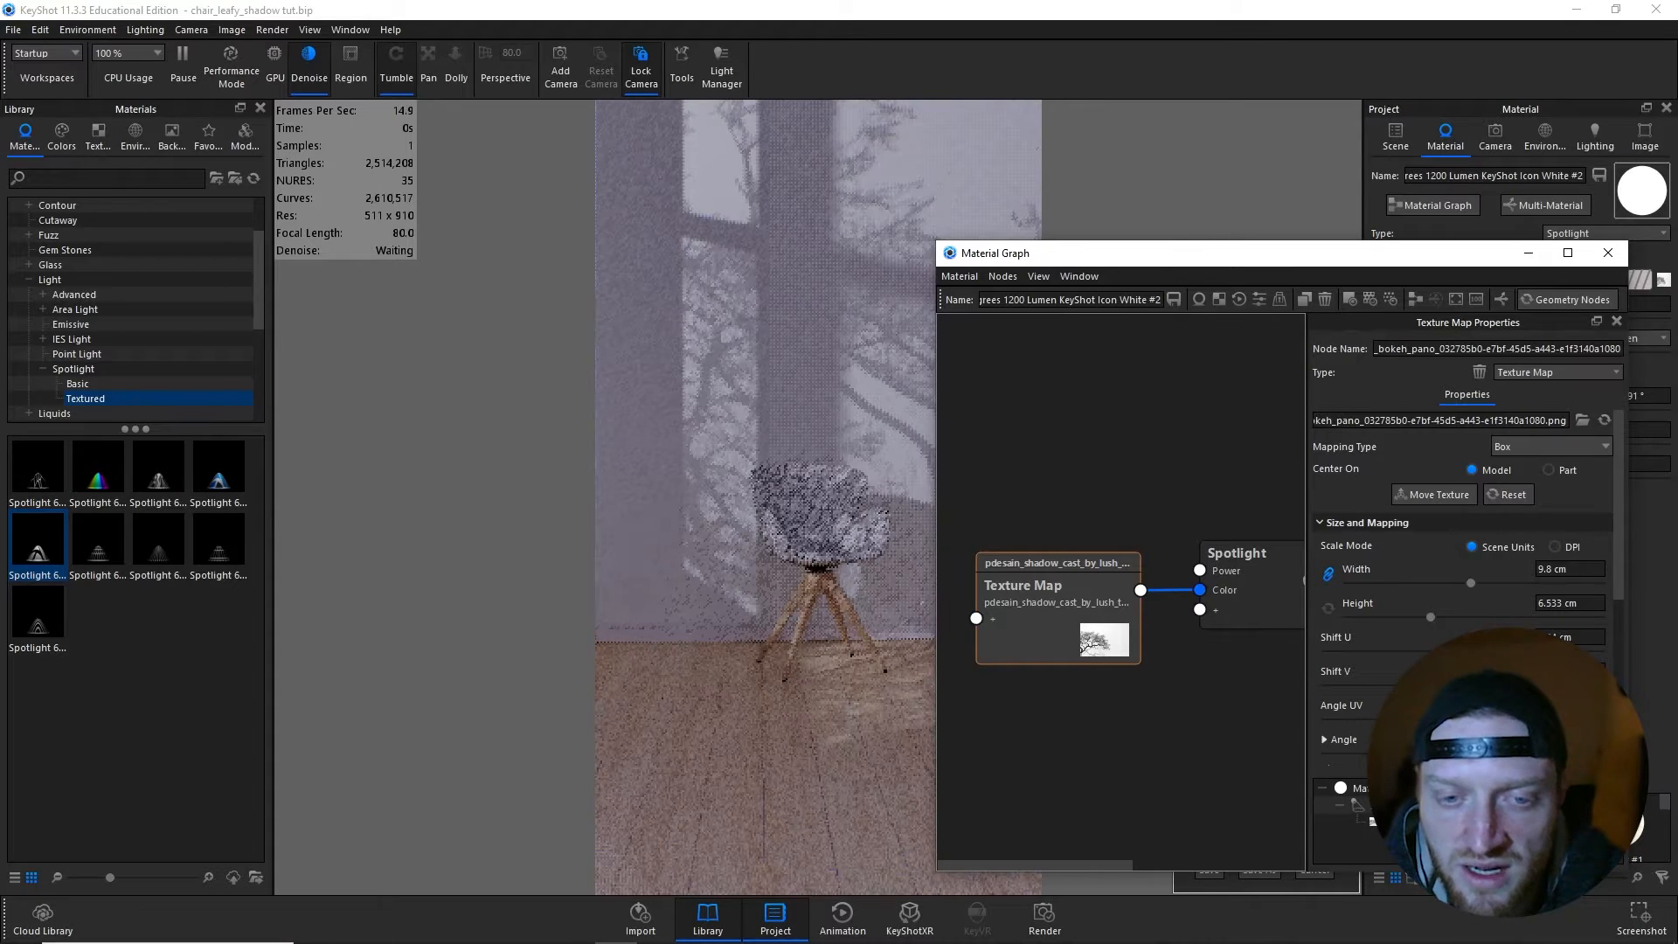
left_click_drag(1225, 258, 1146, 256)
left_click(1527, 250)
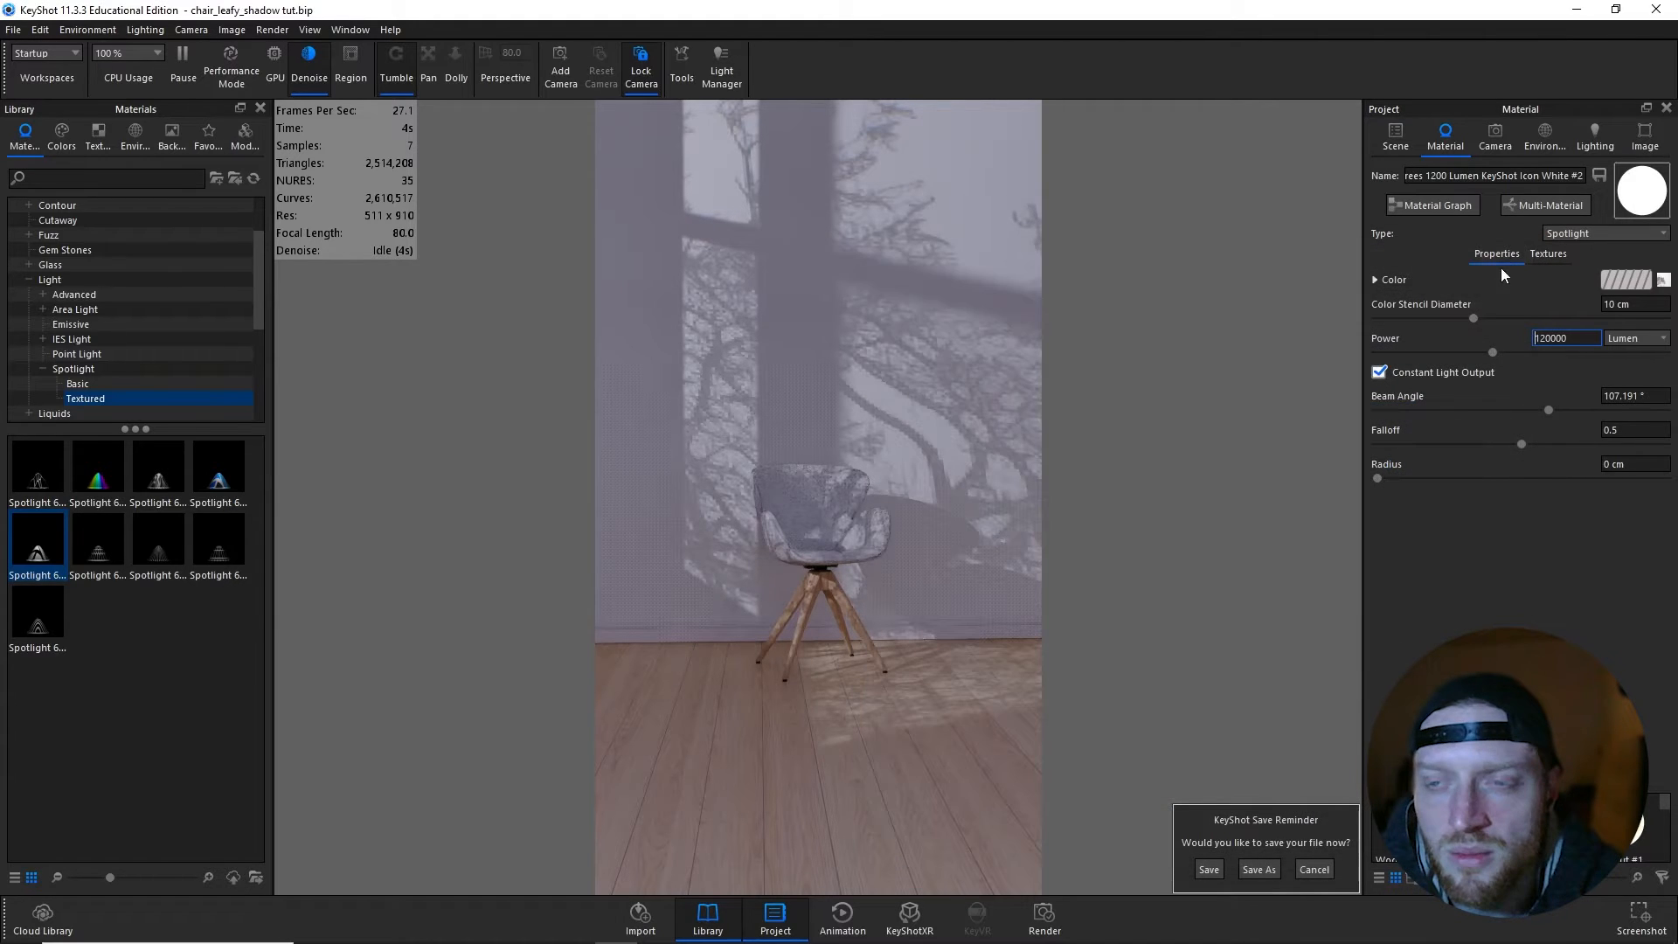
- Save the scene and set the spotlight's power to 1200000 lumen
left_click(1211, 868)
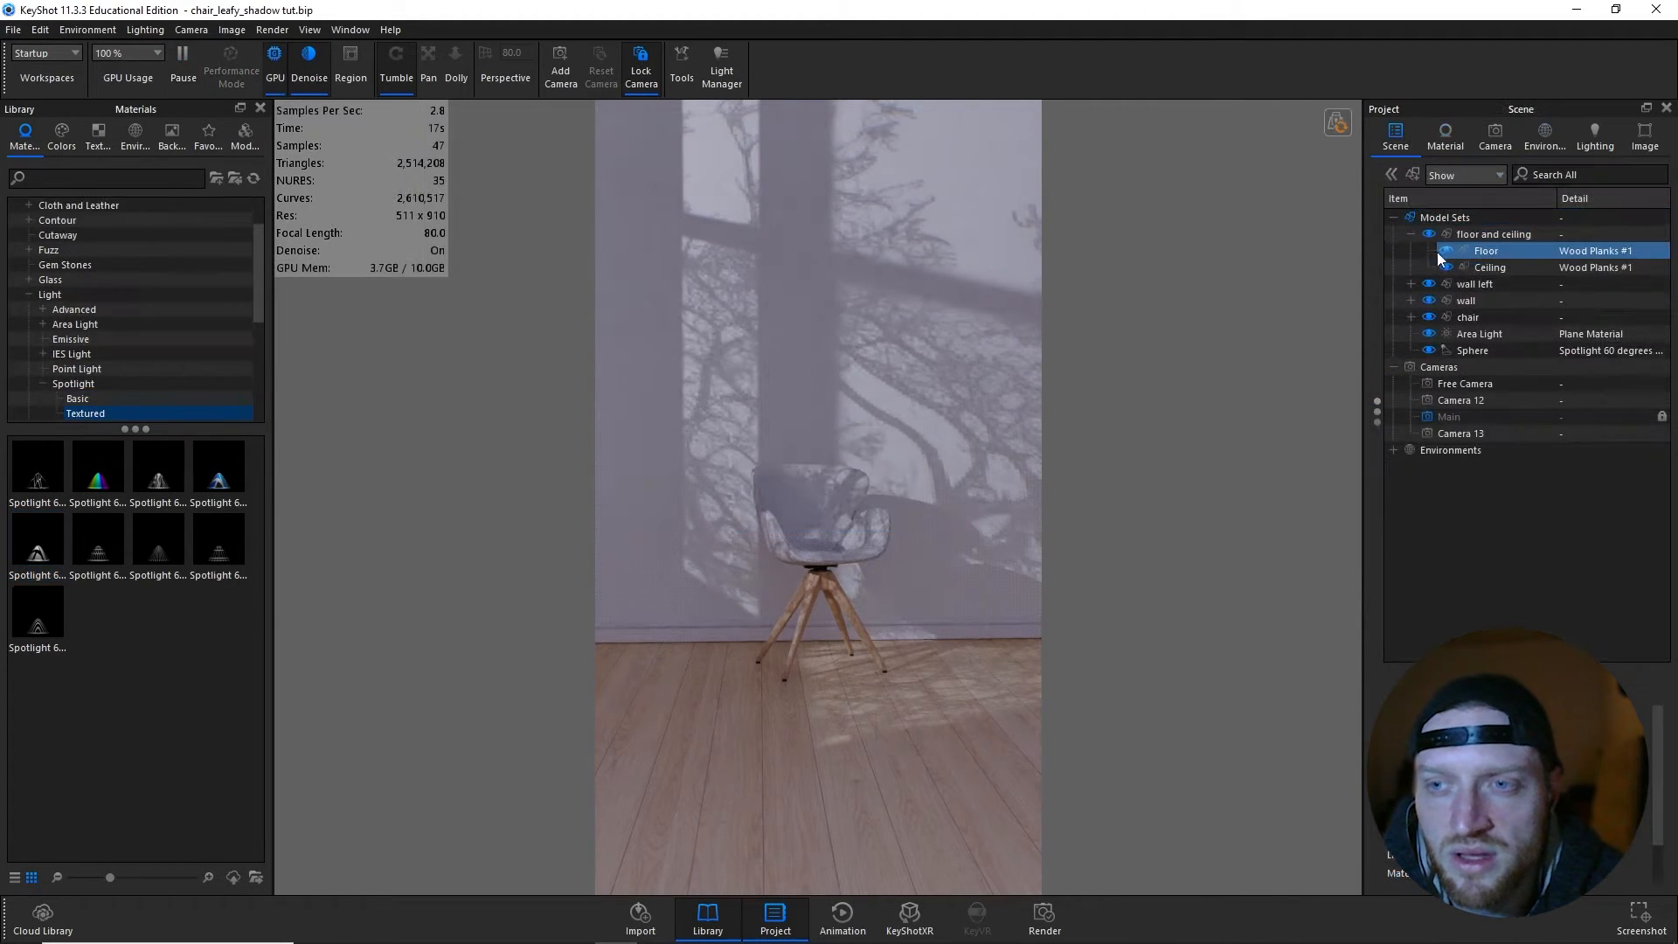
double_click(1518, 349)
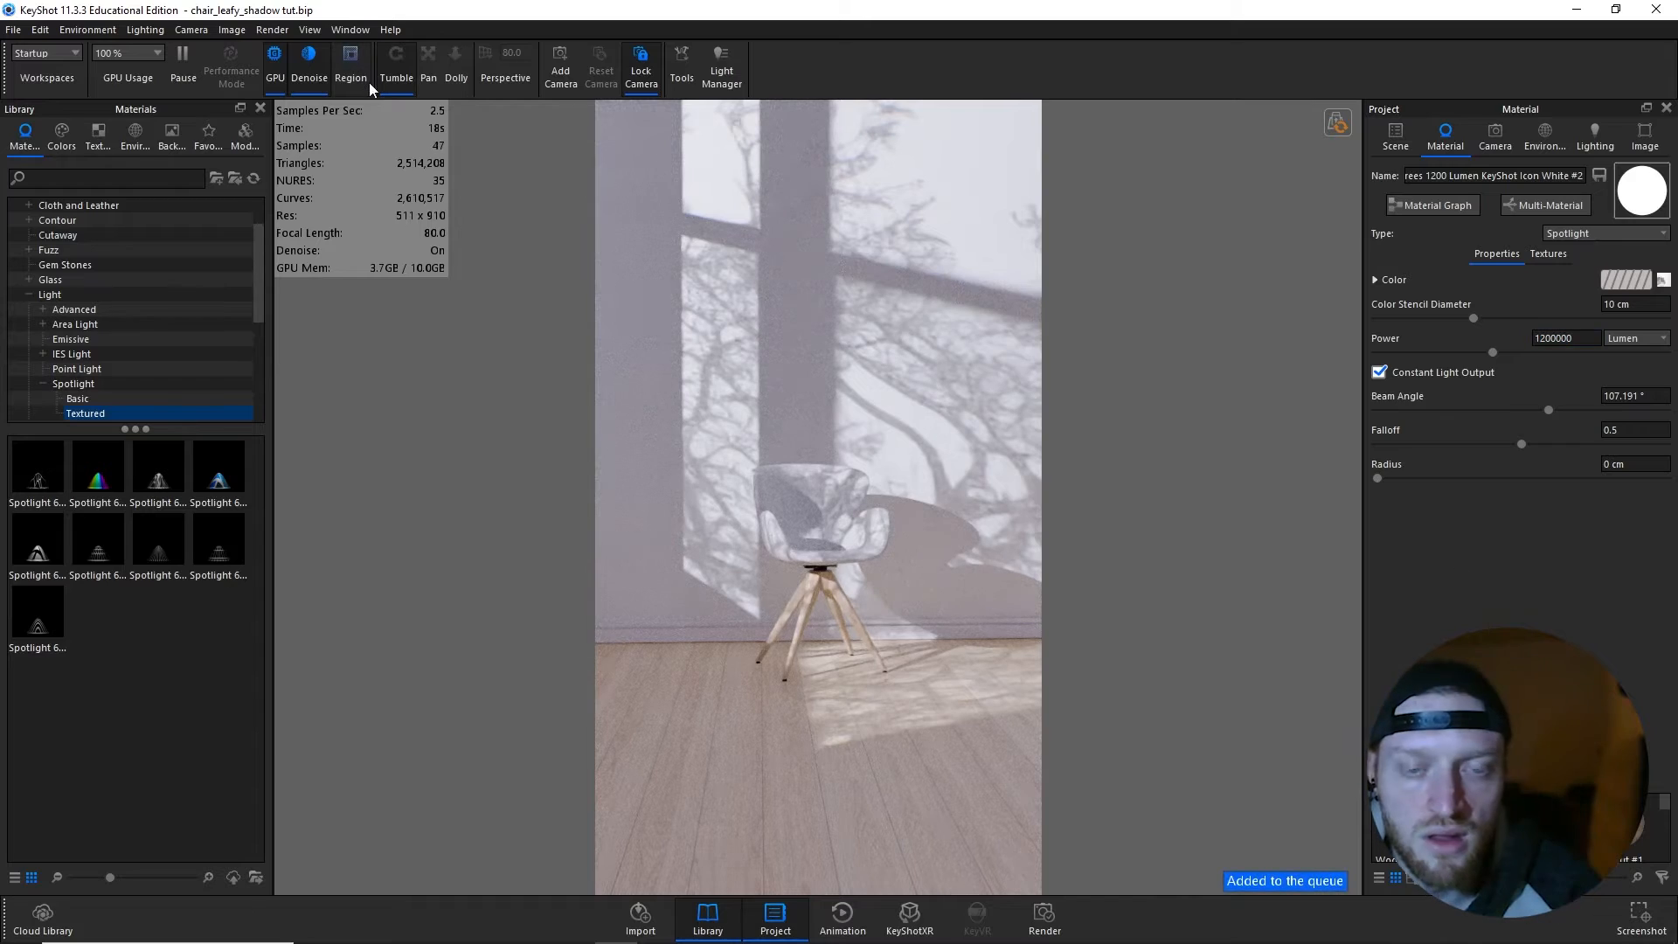
- Preview a small render region of about 178 × 87 px over the chair back and adjoining wall, ending with region rendering off
left_click(350, 63)
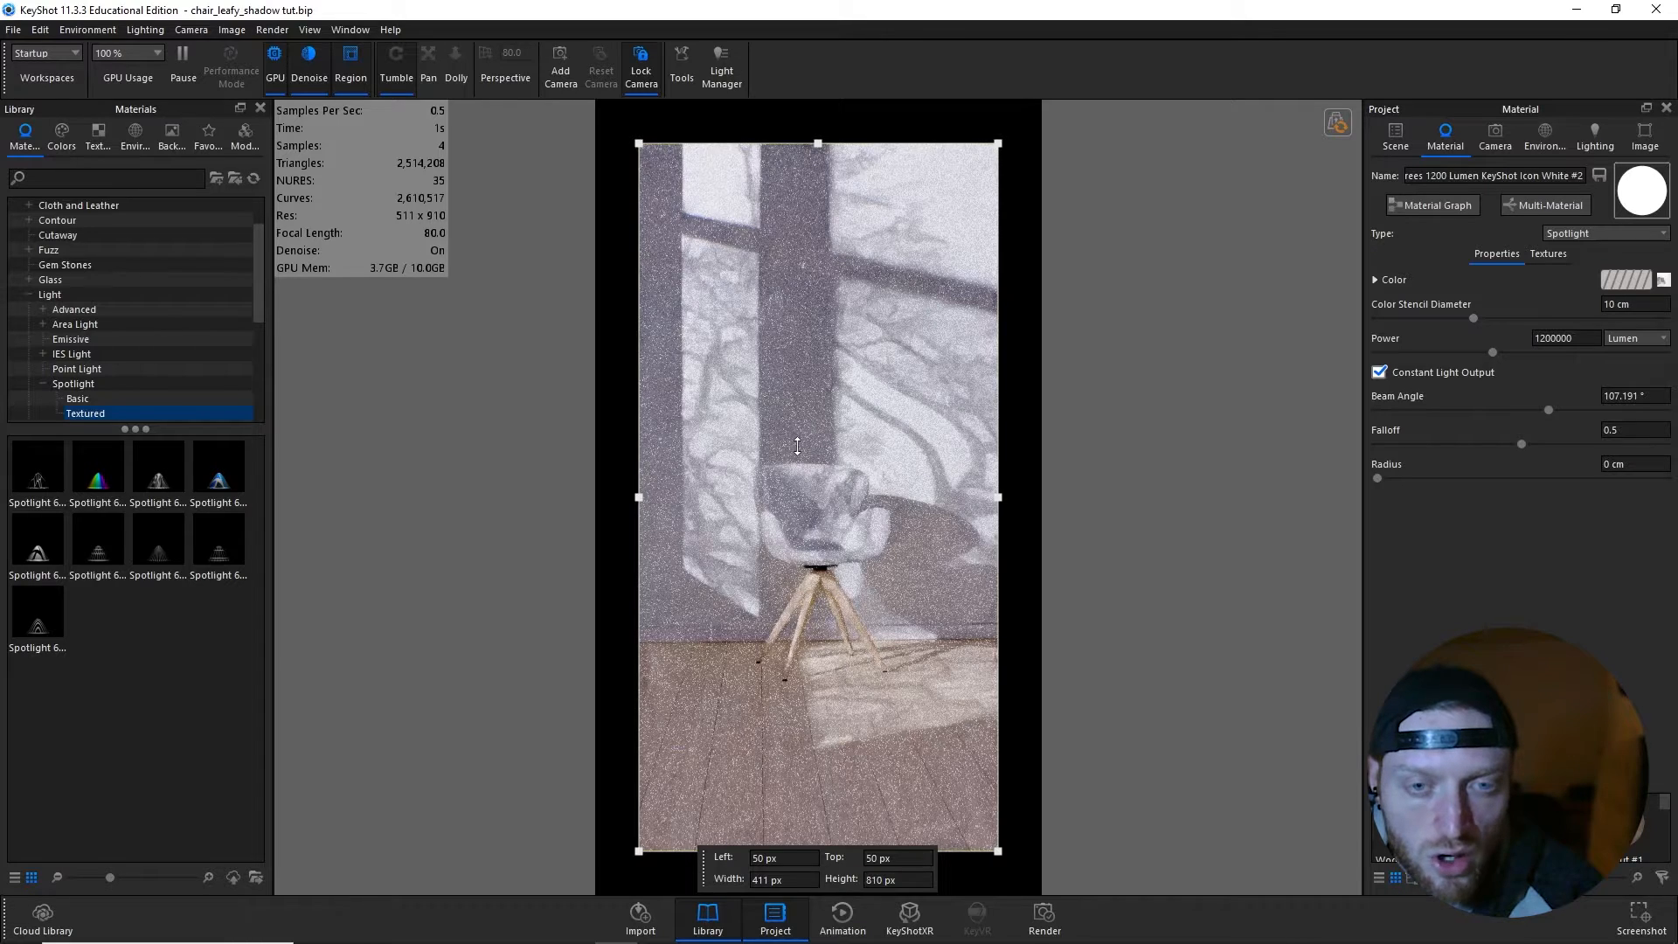
left_click_drag(797, 446, 794, 511)
left_click_drag(728, 496, 760, 495)
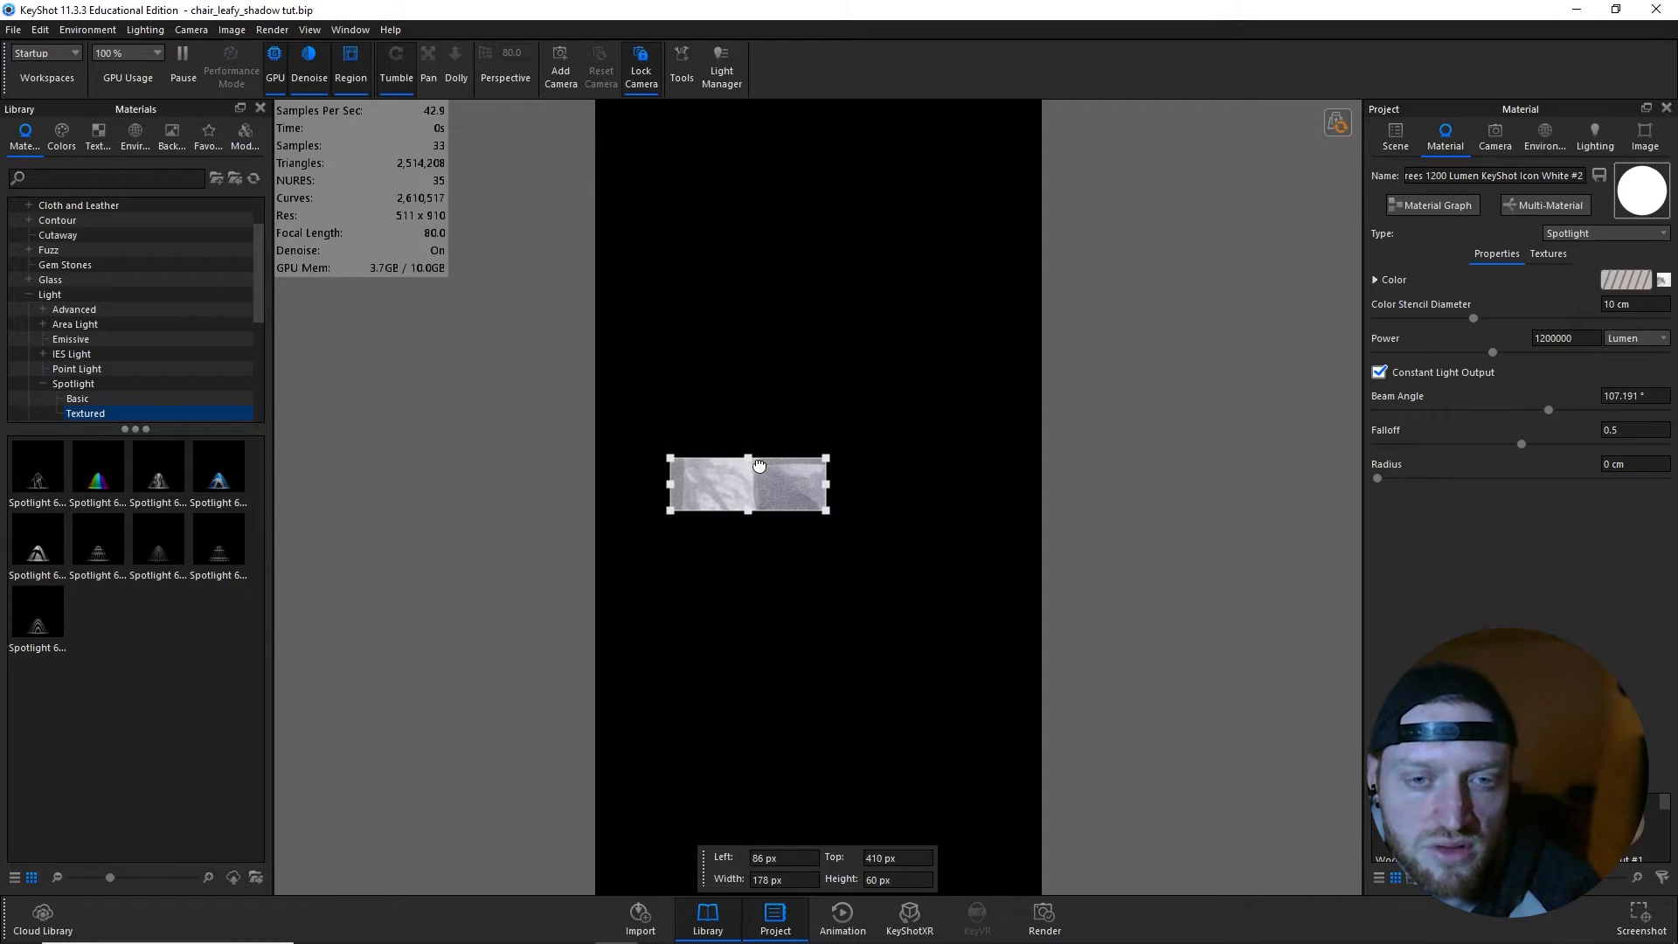
left_click_drag(758, 463, 758, 440)
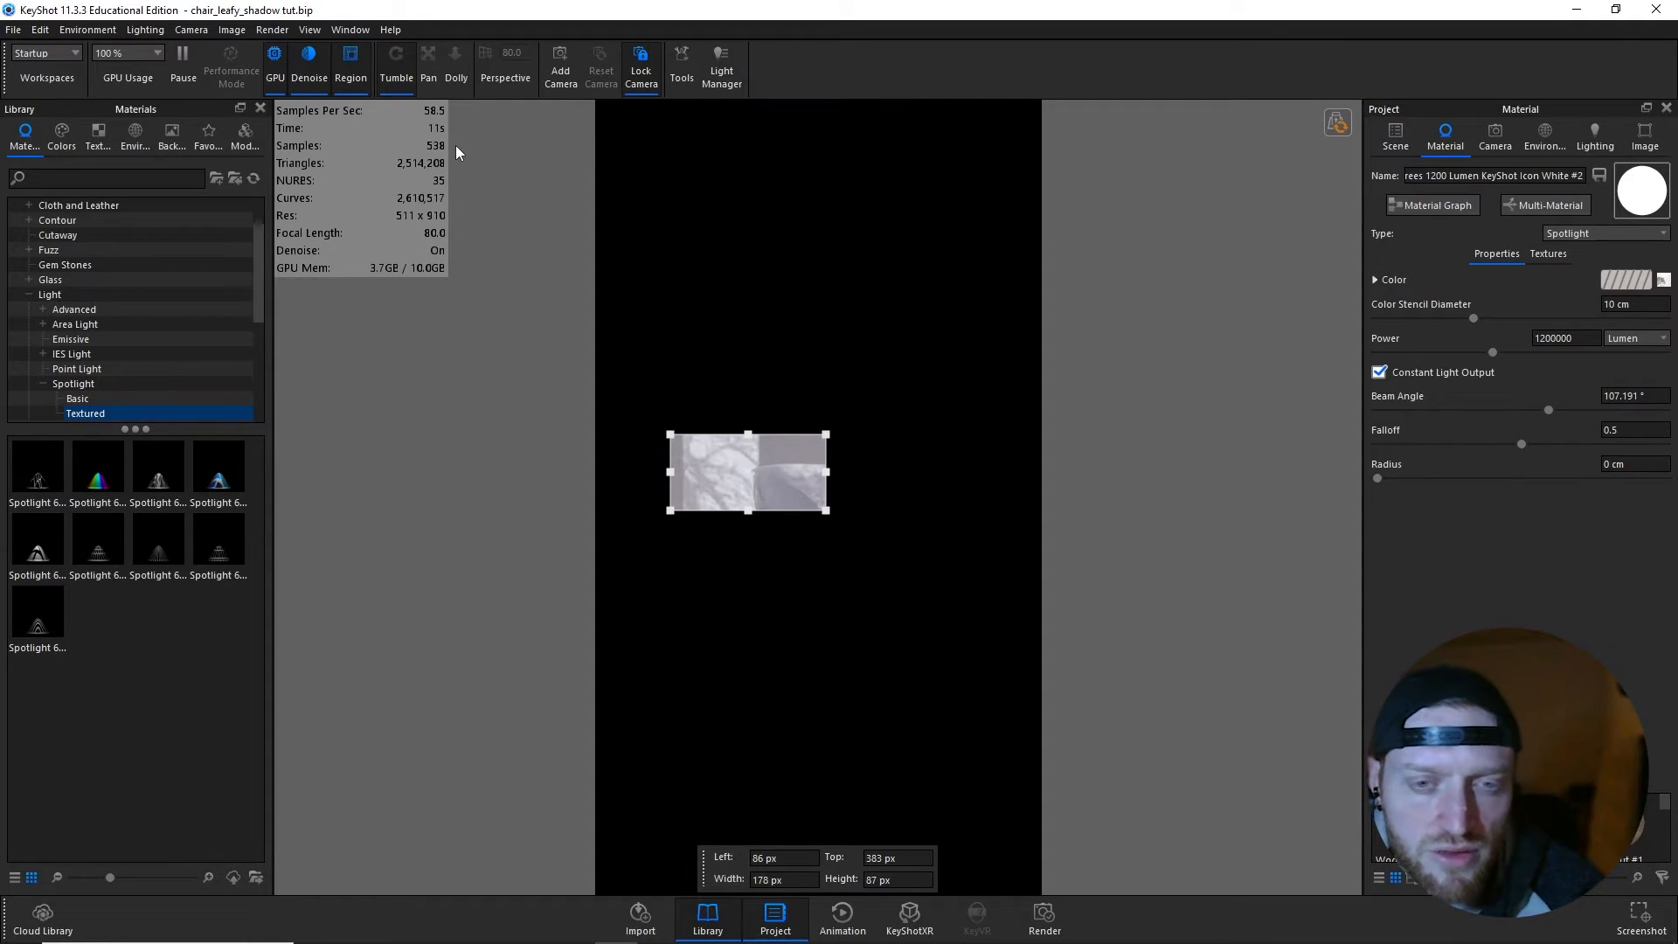
left_click(360, 69)
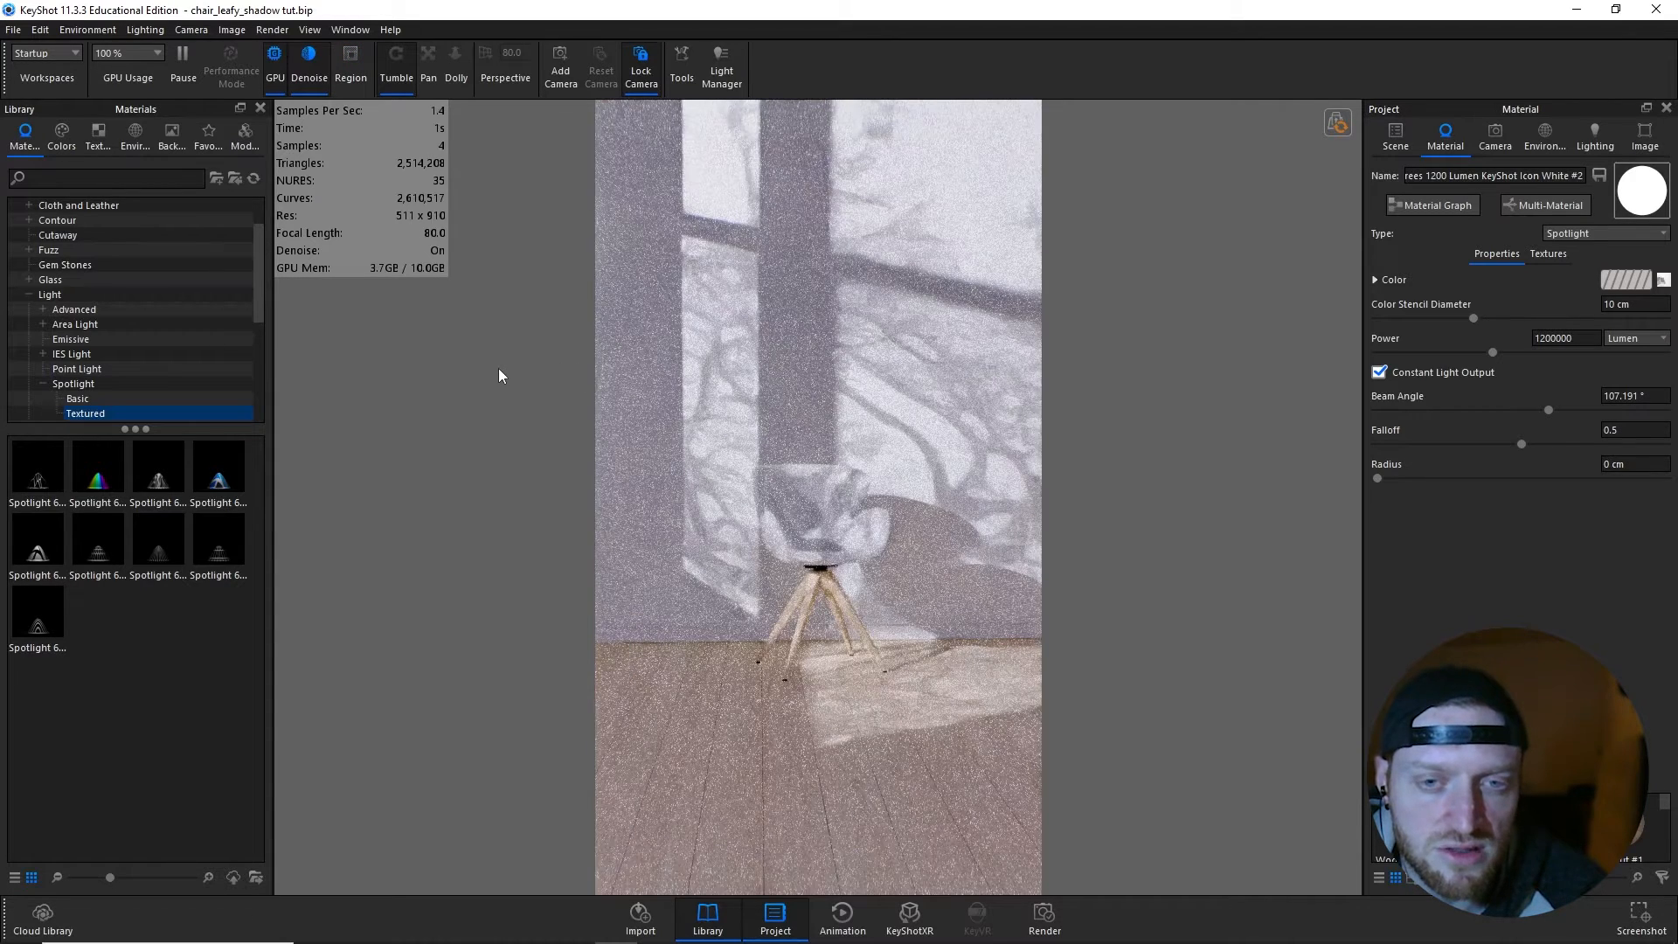
- In the spotlight's material graph, duplicate the tree texture map node and connect the duplicate to the spotlight's Color input
left_click(1396, 136)
double_click(1472, 349)
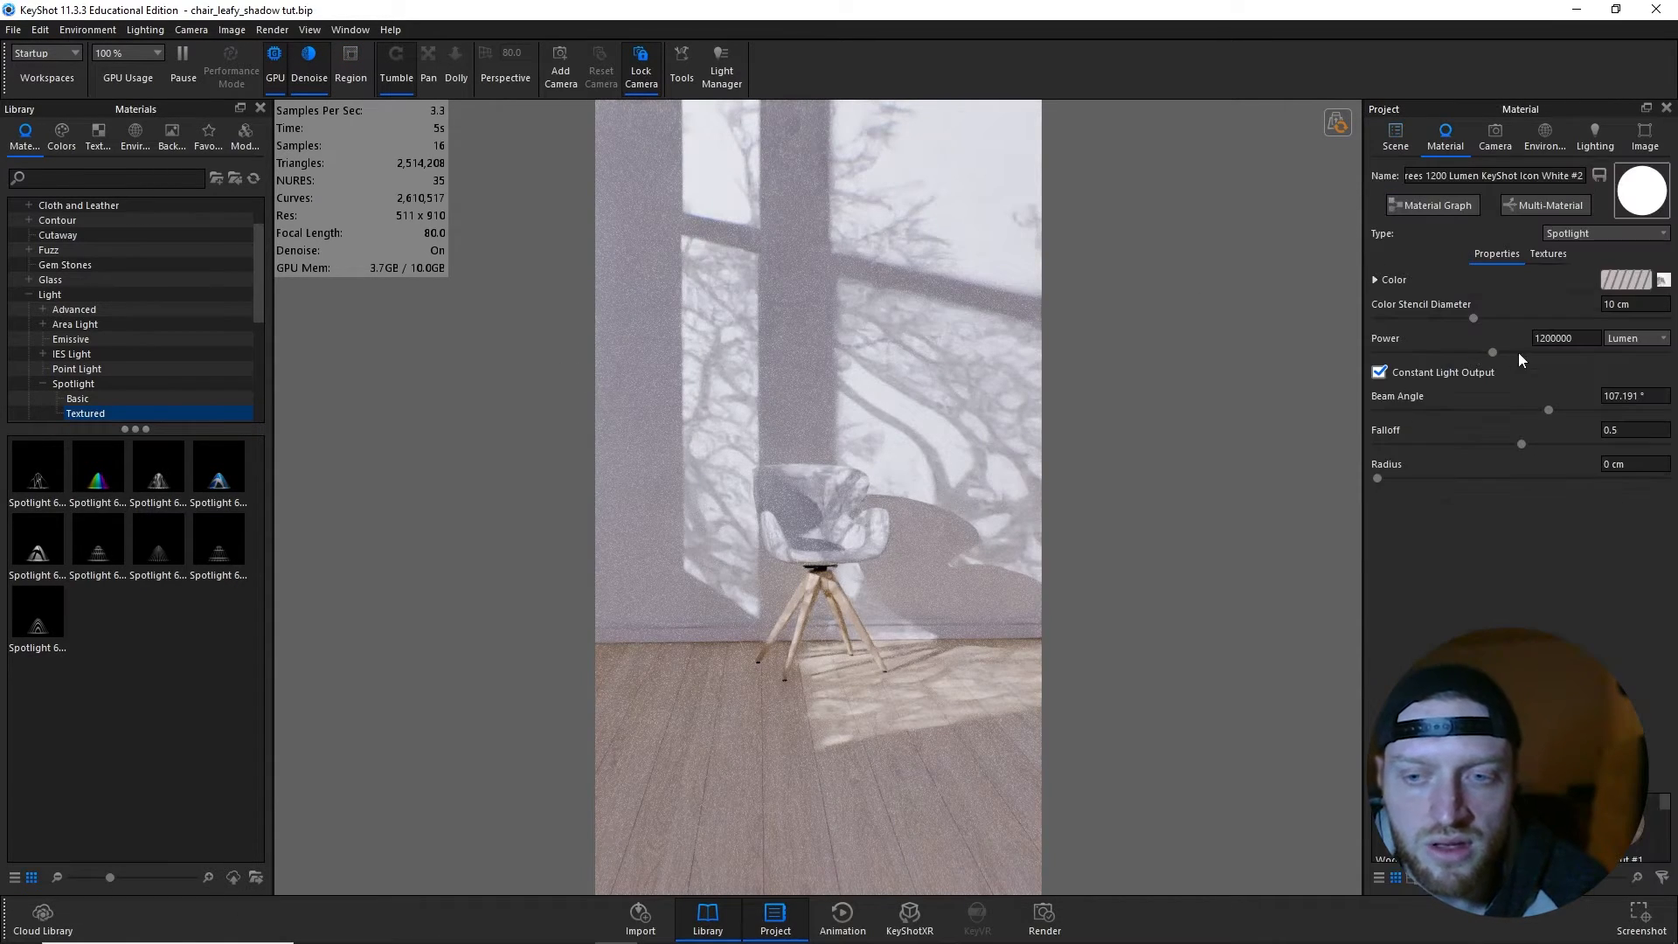
left_click_drag(1677, 290, 732, 279)
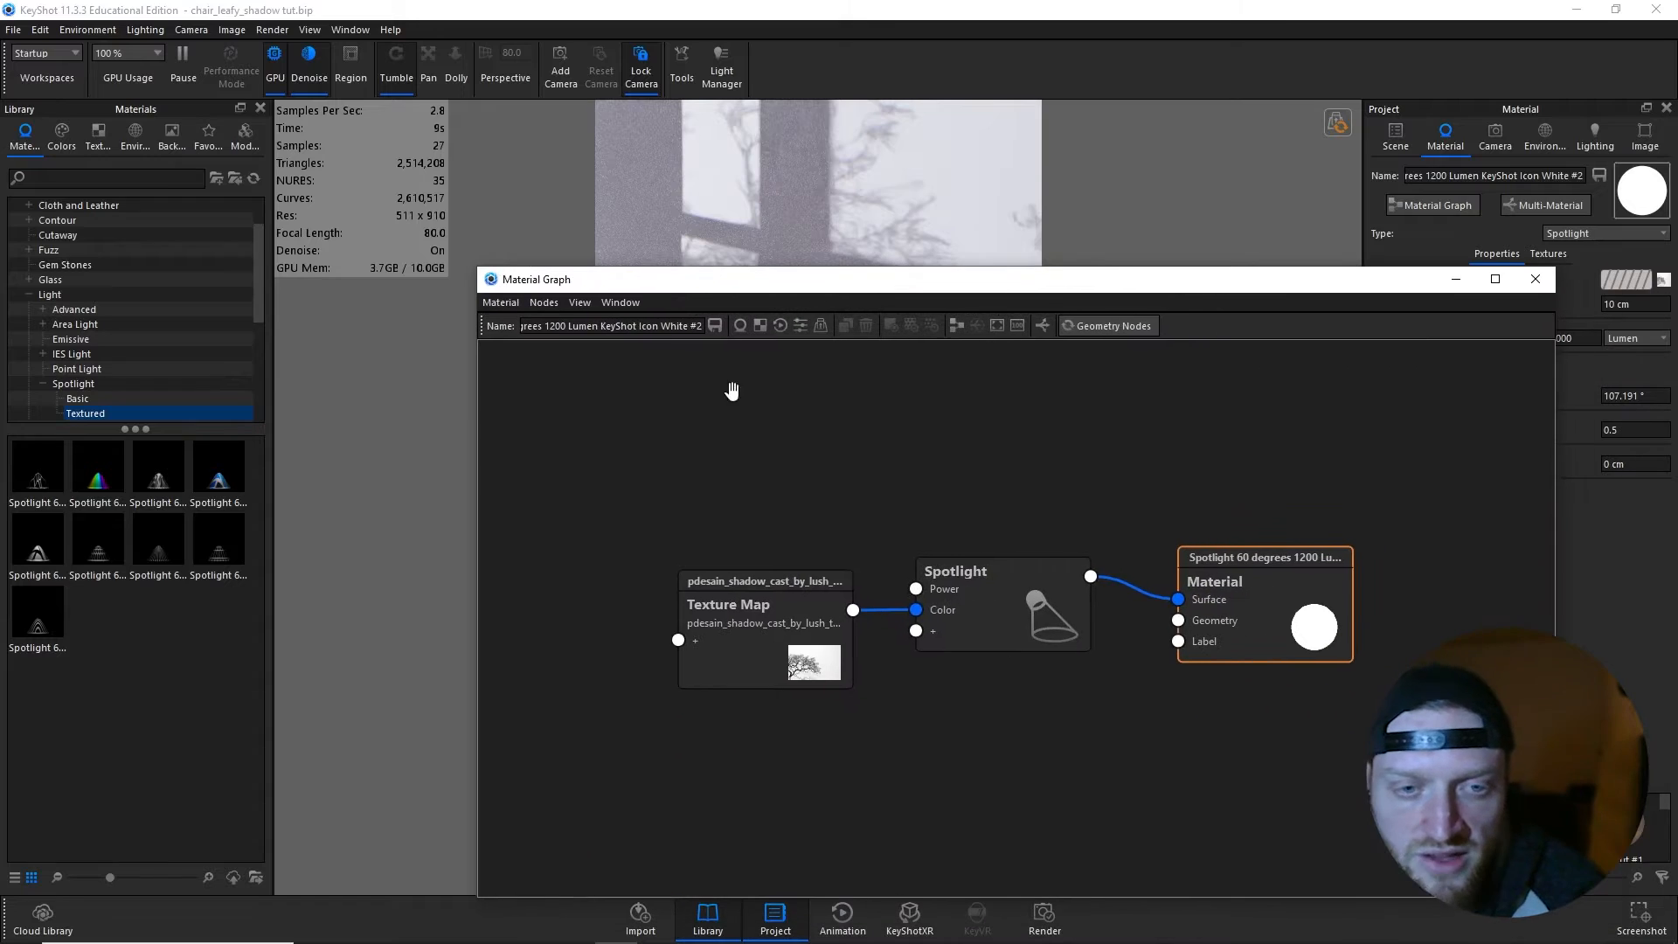
left_click_drag(743, 599, 660, 532)
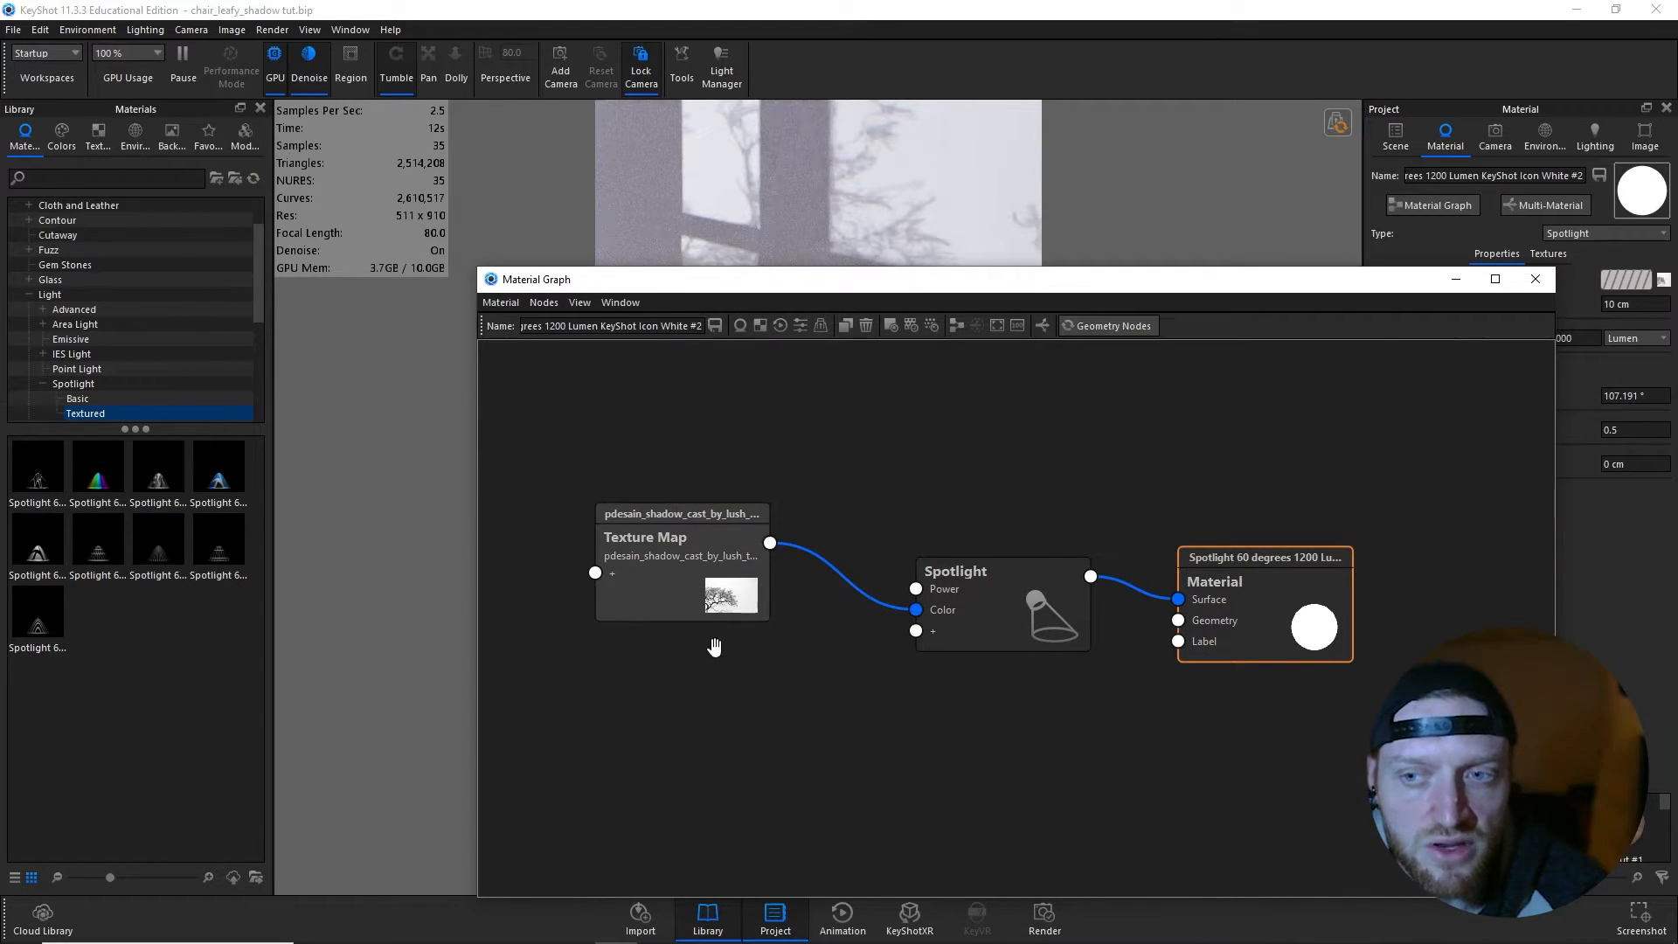
double_click(715, 564)
right_click(578, 592)
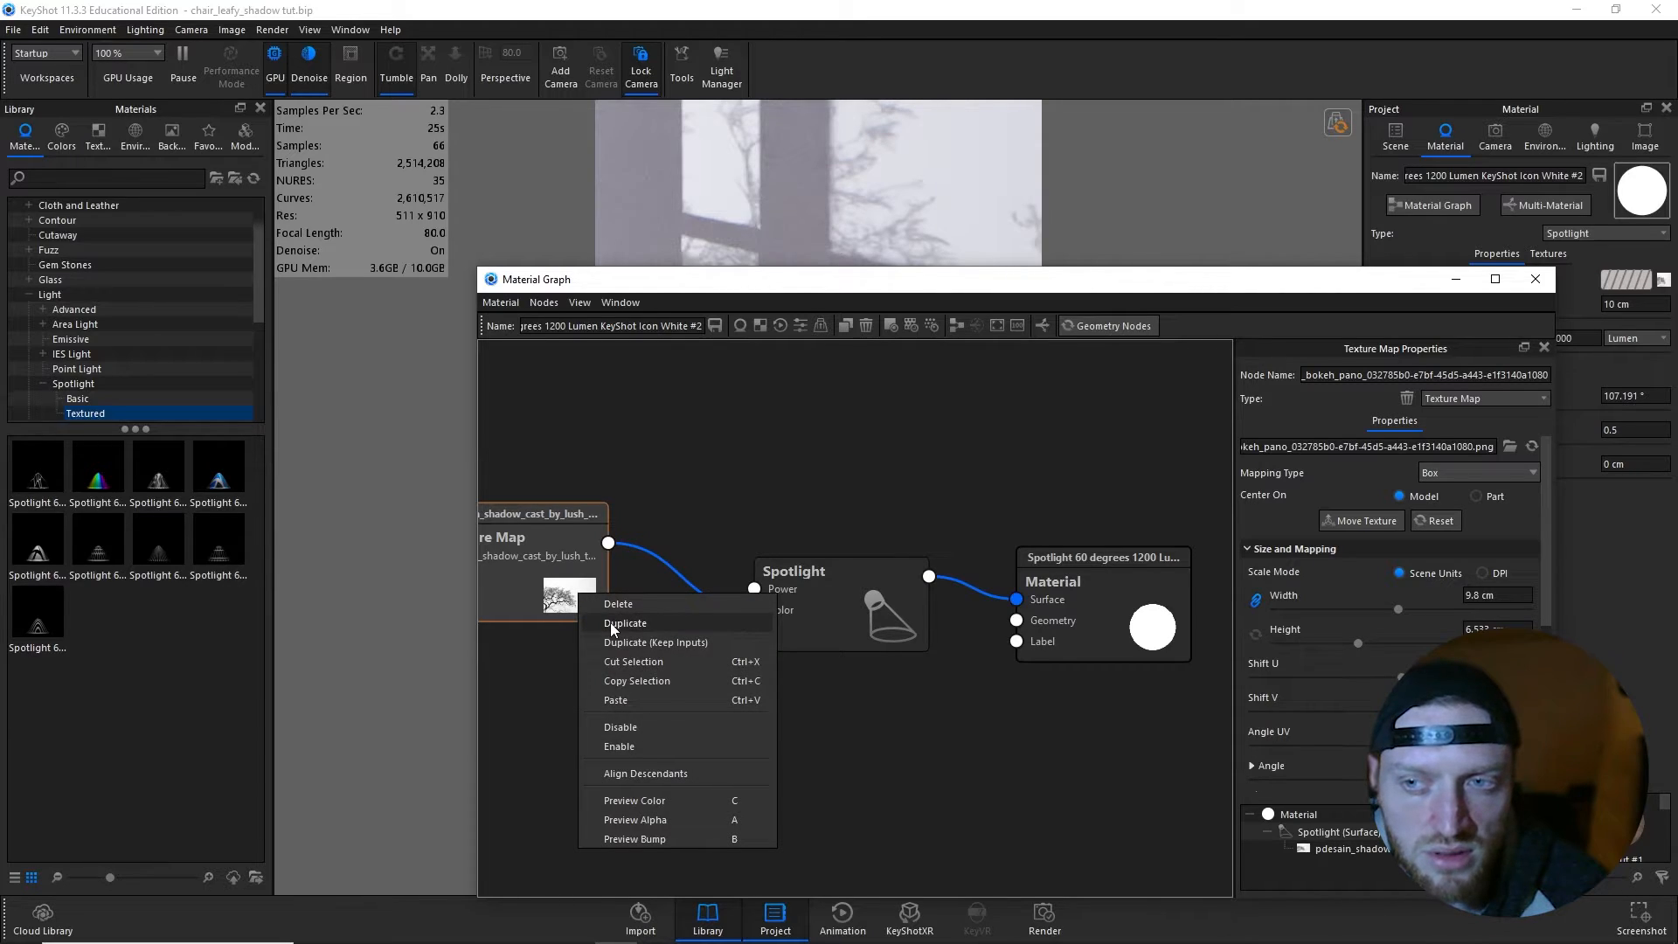
left_click(610, 622)
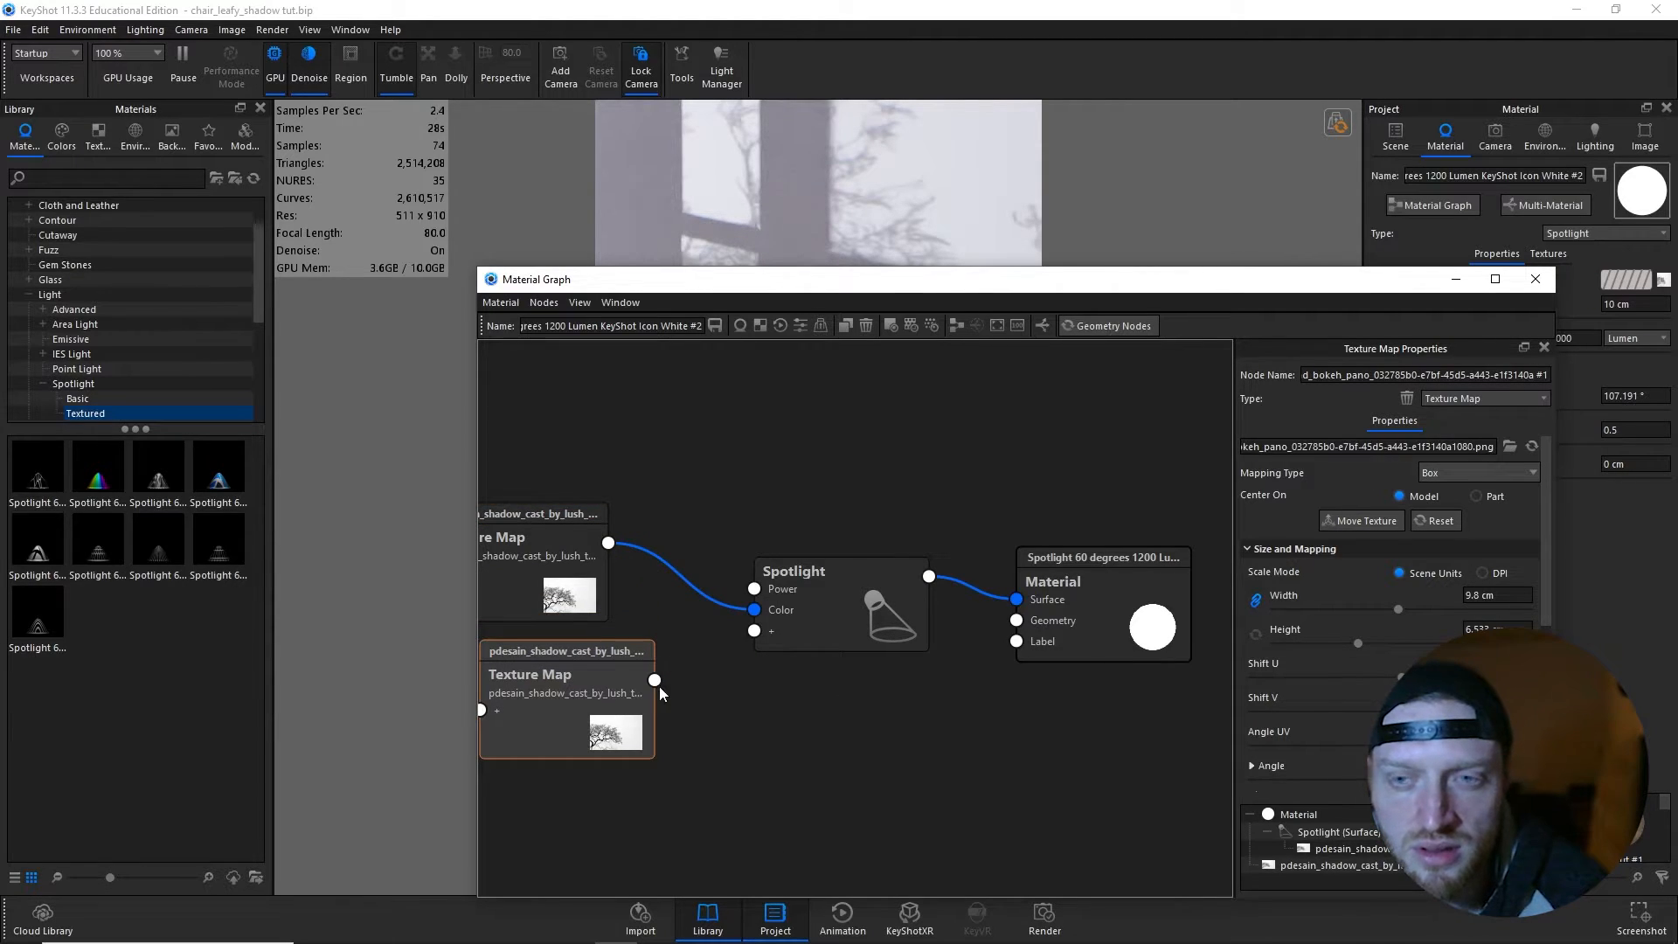
left_click_drag(656, 683, 754, 609)
- Change the duplicated node to a Video Map and load a video, extracting its frames as PNG into the assets folder
left_click(1514, 404)
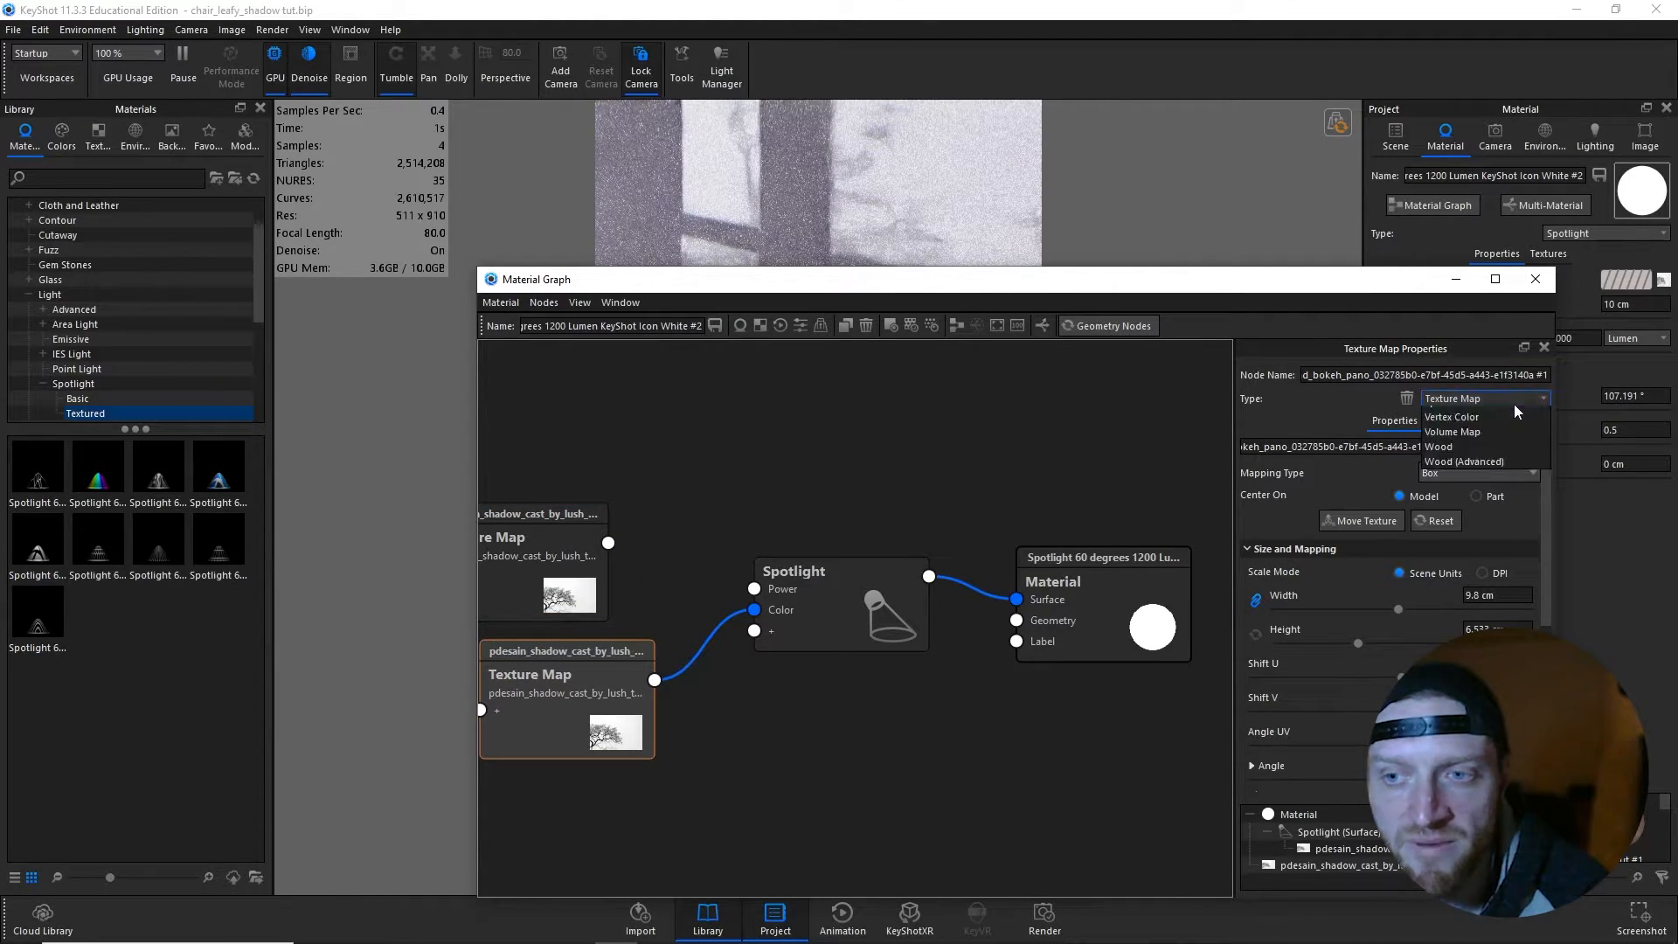
left_click(1475, 469)
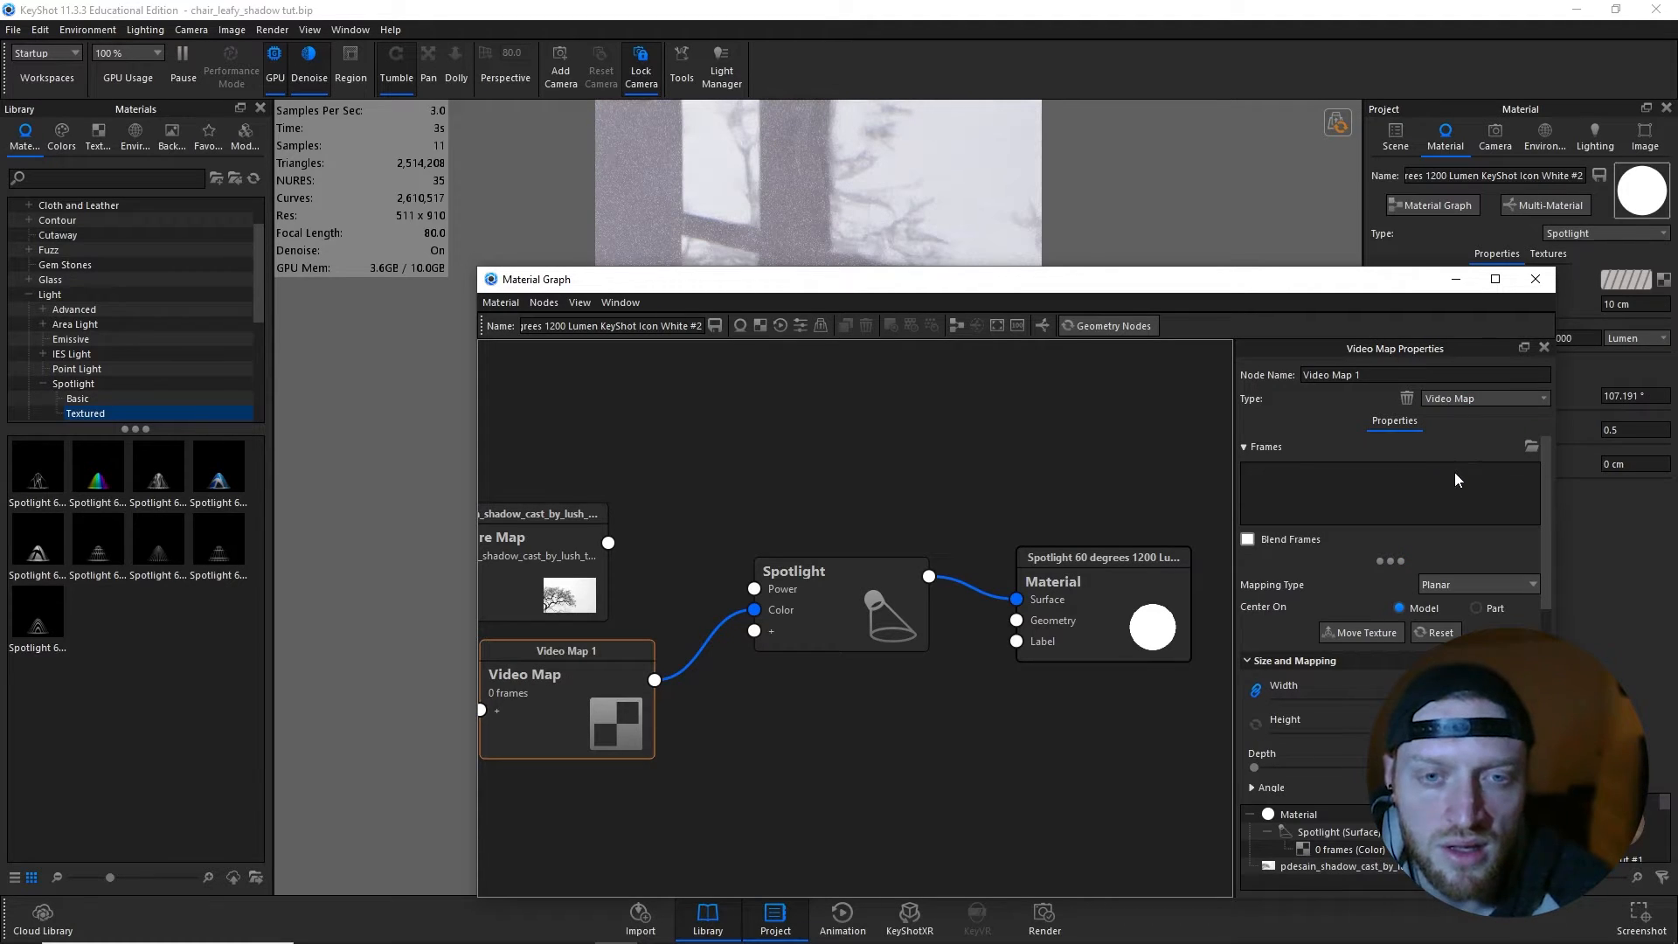
left_click(1531, 446)
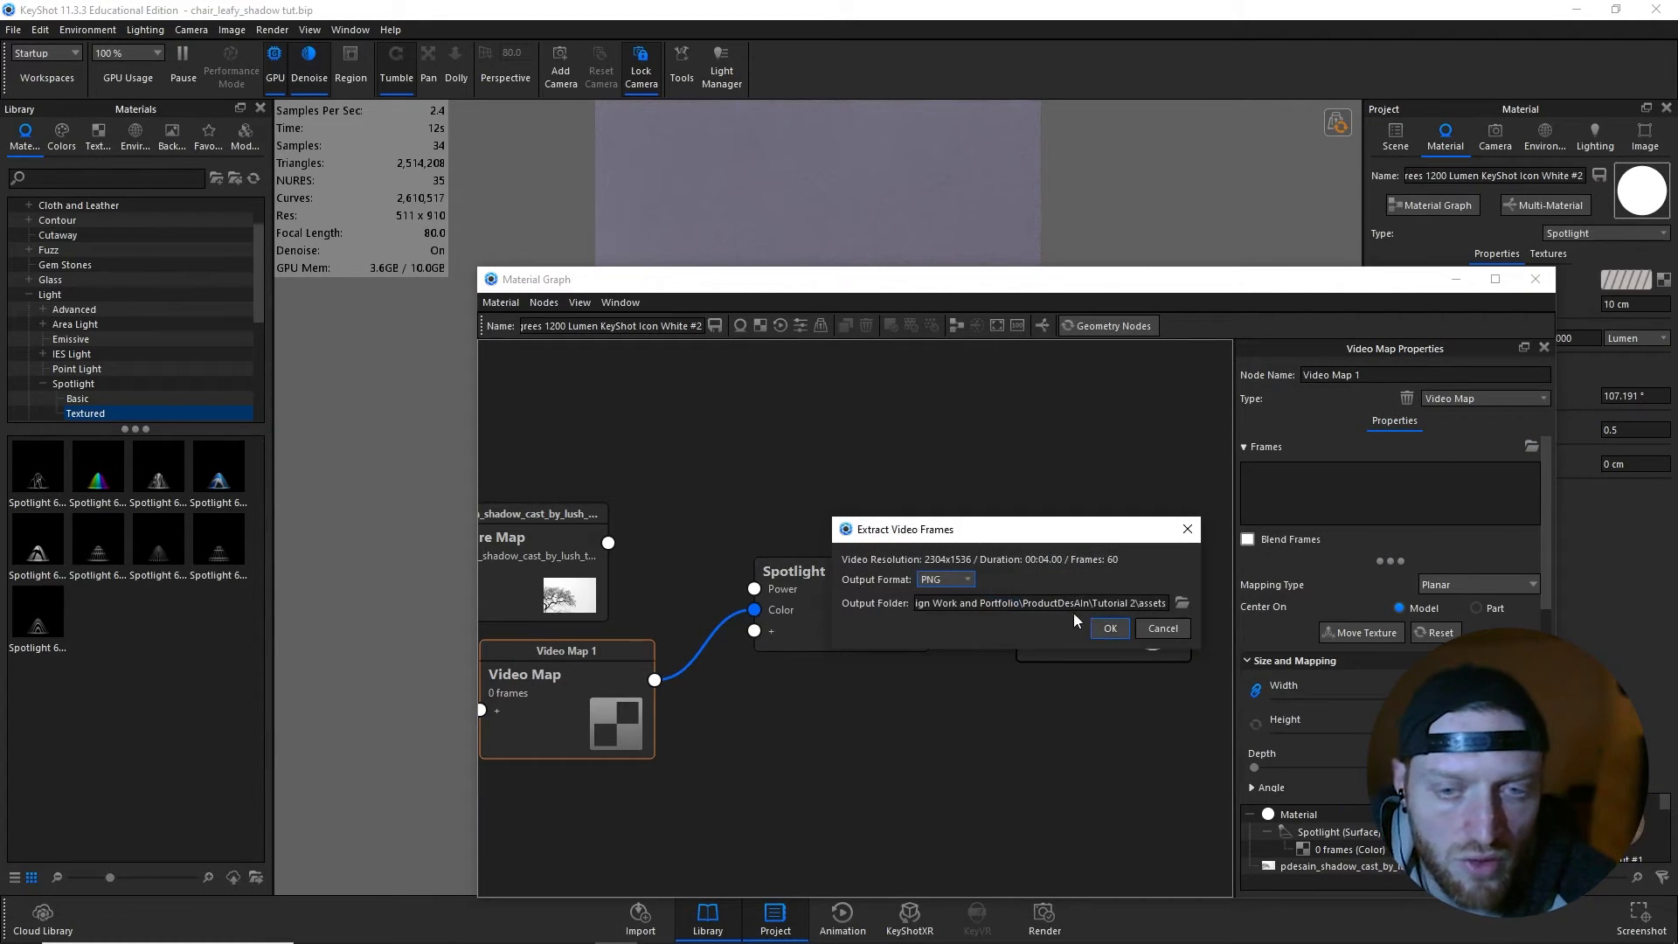
left_click(1110, 628)
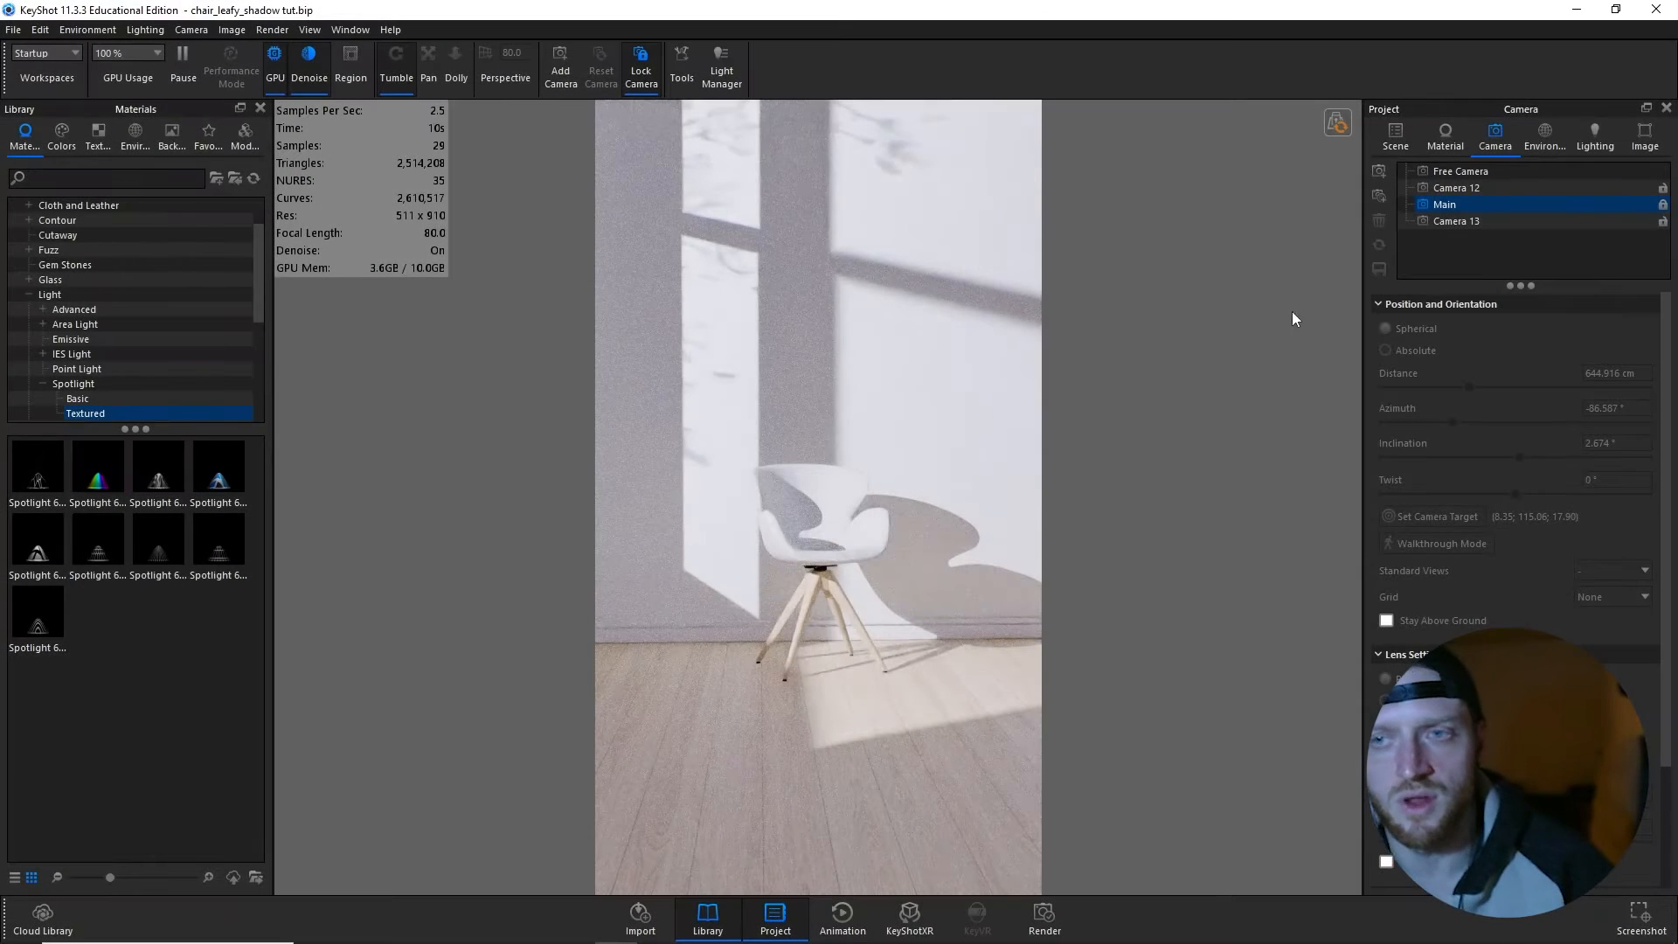
- Hide the spotlight sphere in the scene and add a new environment named Geometry
left_click(1398, 137)
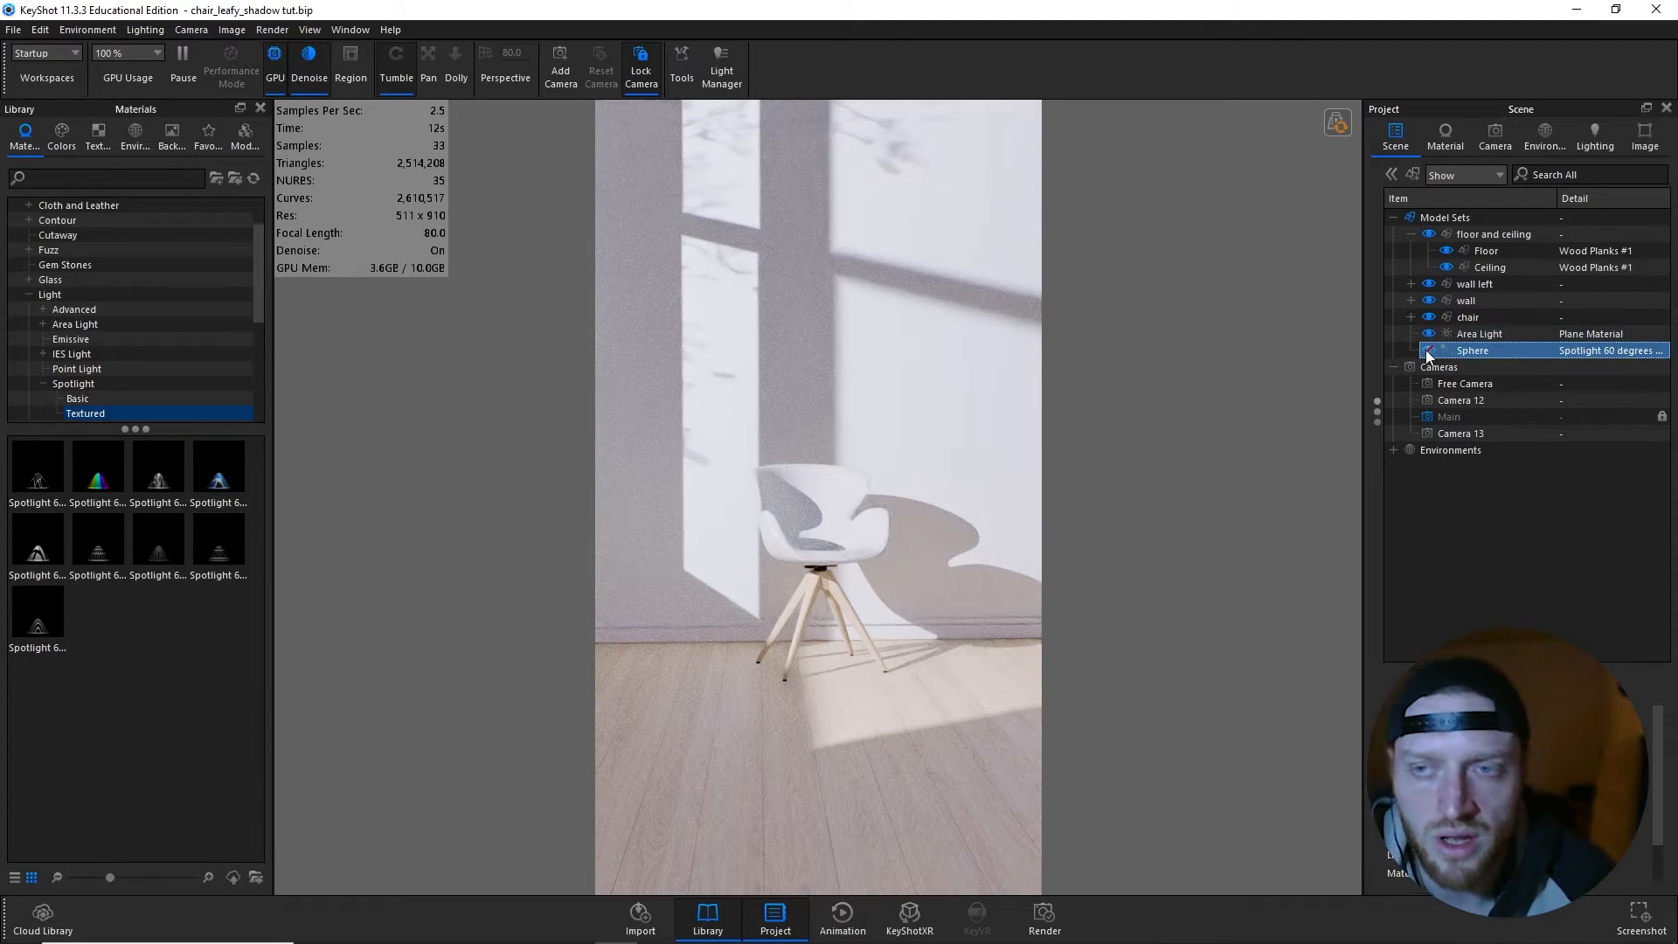
left_click(1428, 350)
left_click(1545, 137)
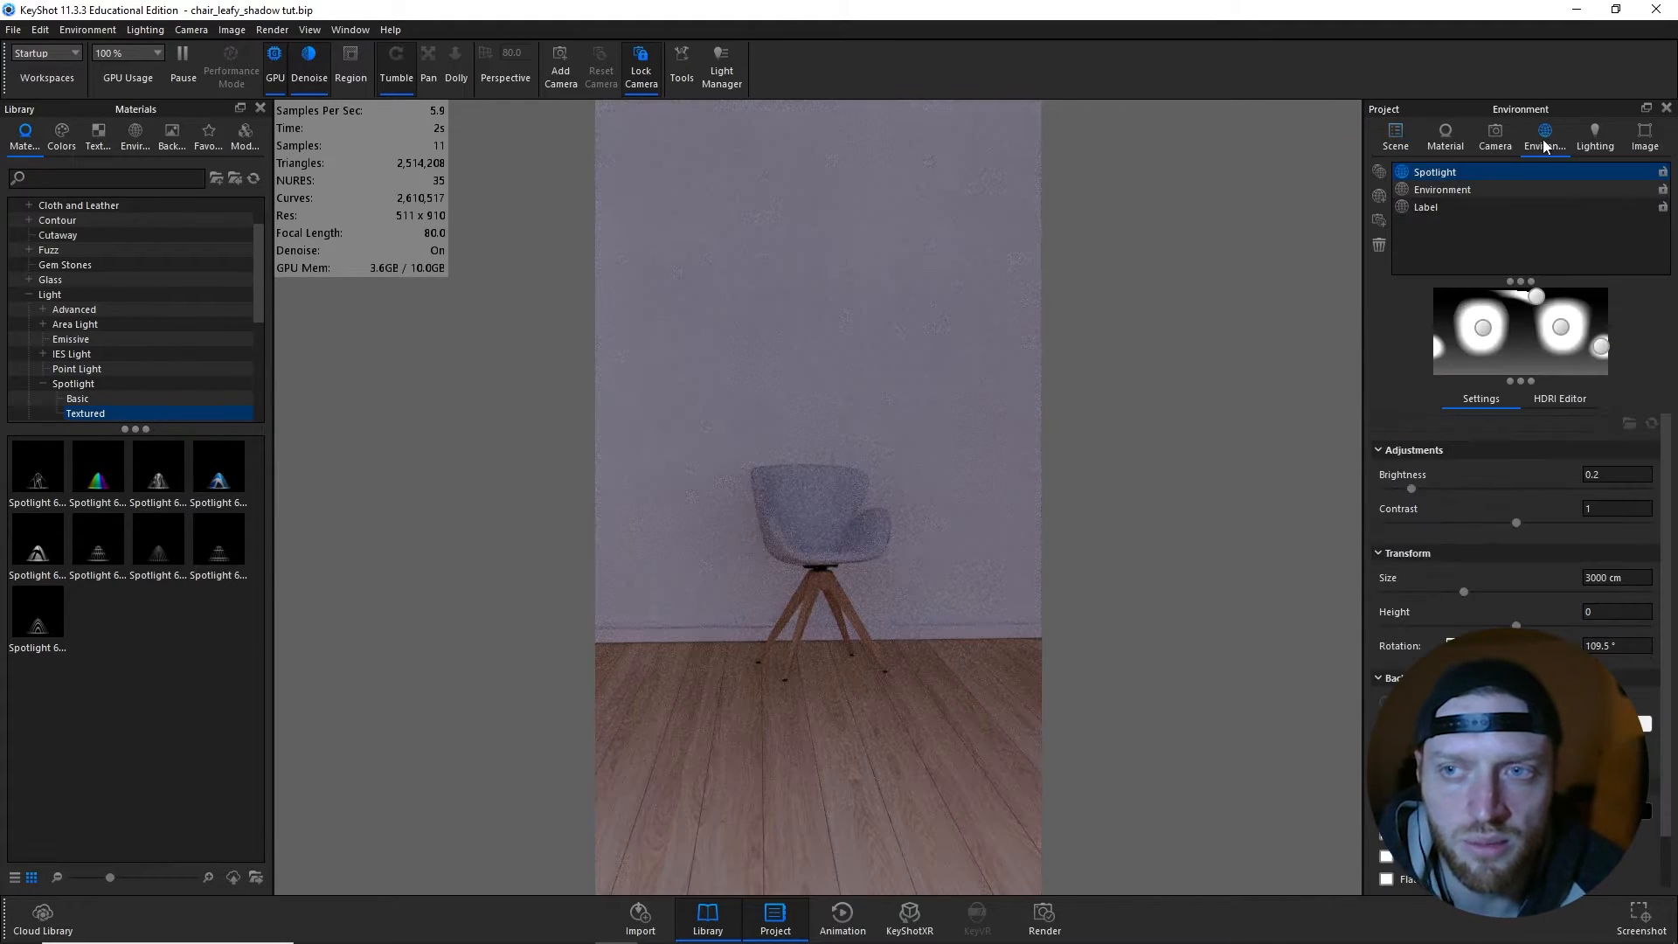
left_click(1380, 197)
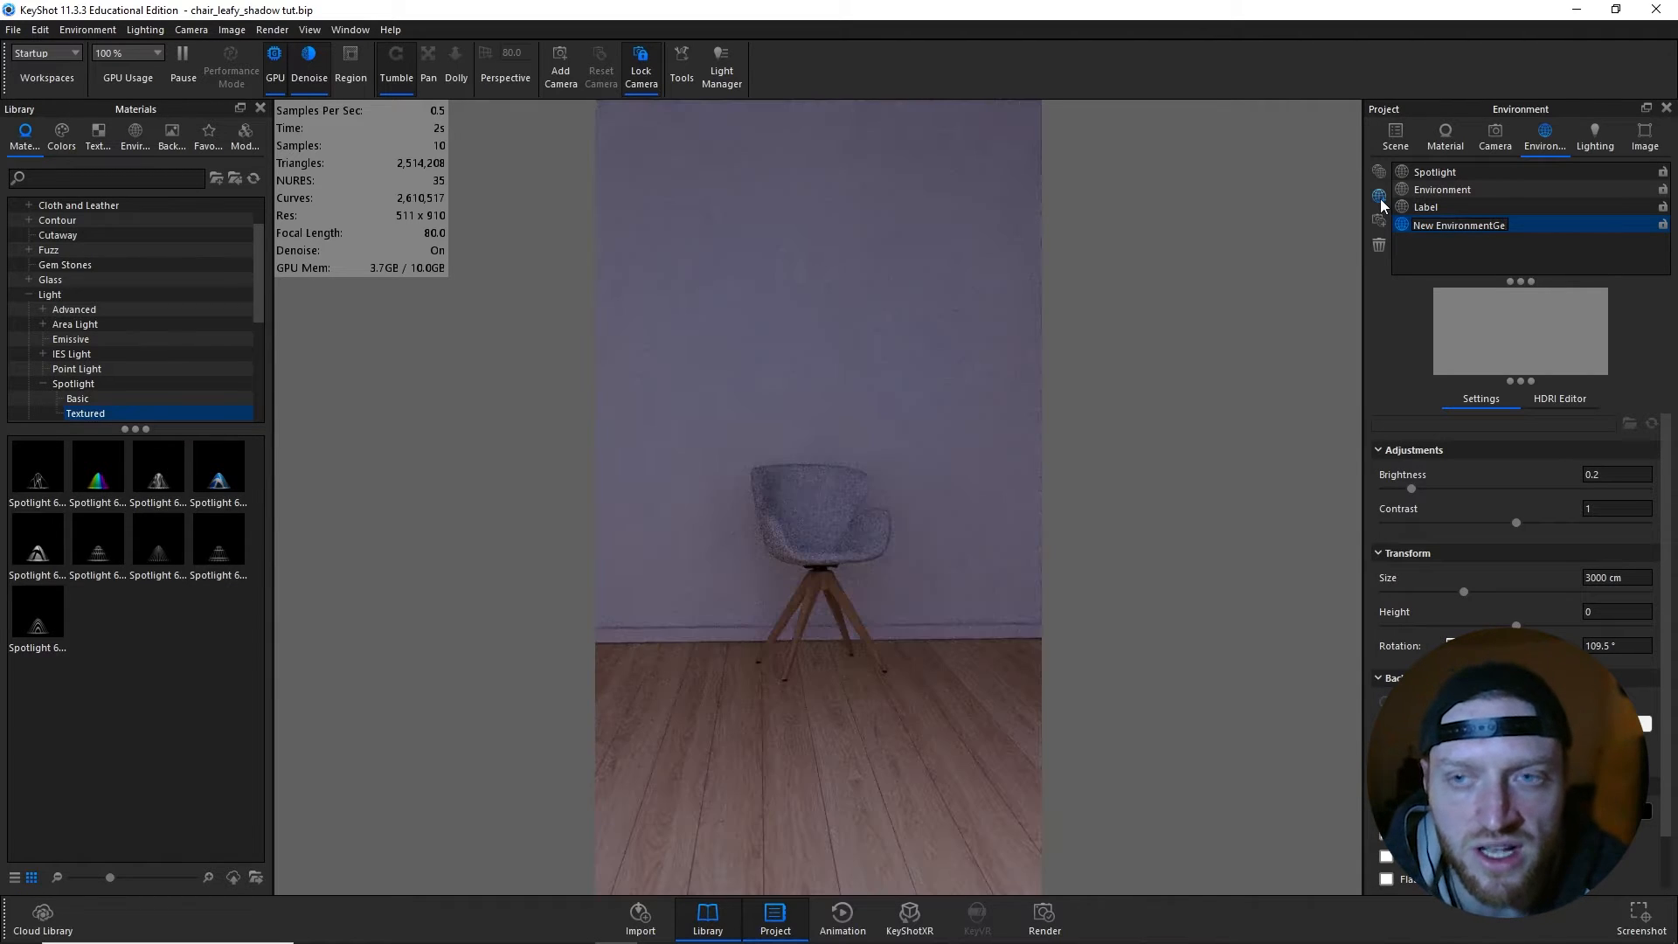
type("G")
key("BackSpace")
key("BackSpace")
key("BackSpace")
key("BackSpace")
key("BackSpace")
key("BackSpace")
key("BackSpace")
key("BackSpace")
key("BackSpace")
key("BackSpace")
key("BackSpace")
key("BackSpace")
key("BackSpace")
key("BackSpace")
key("BackSpace")
key("BackSpace")
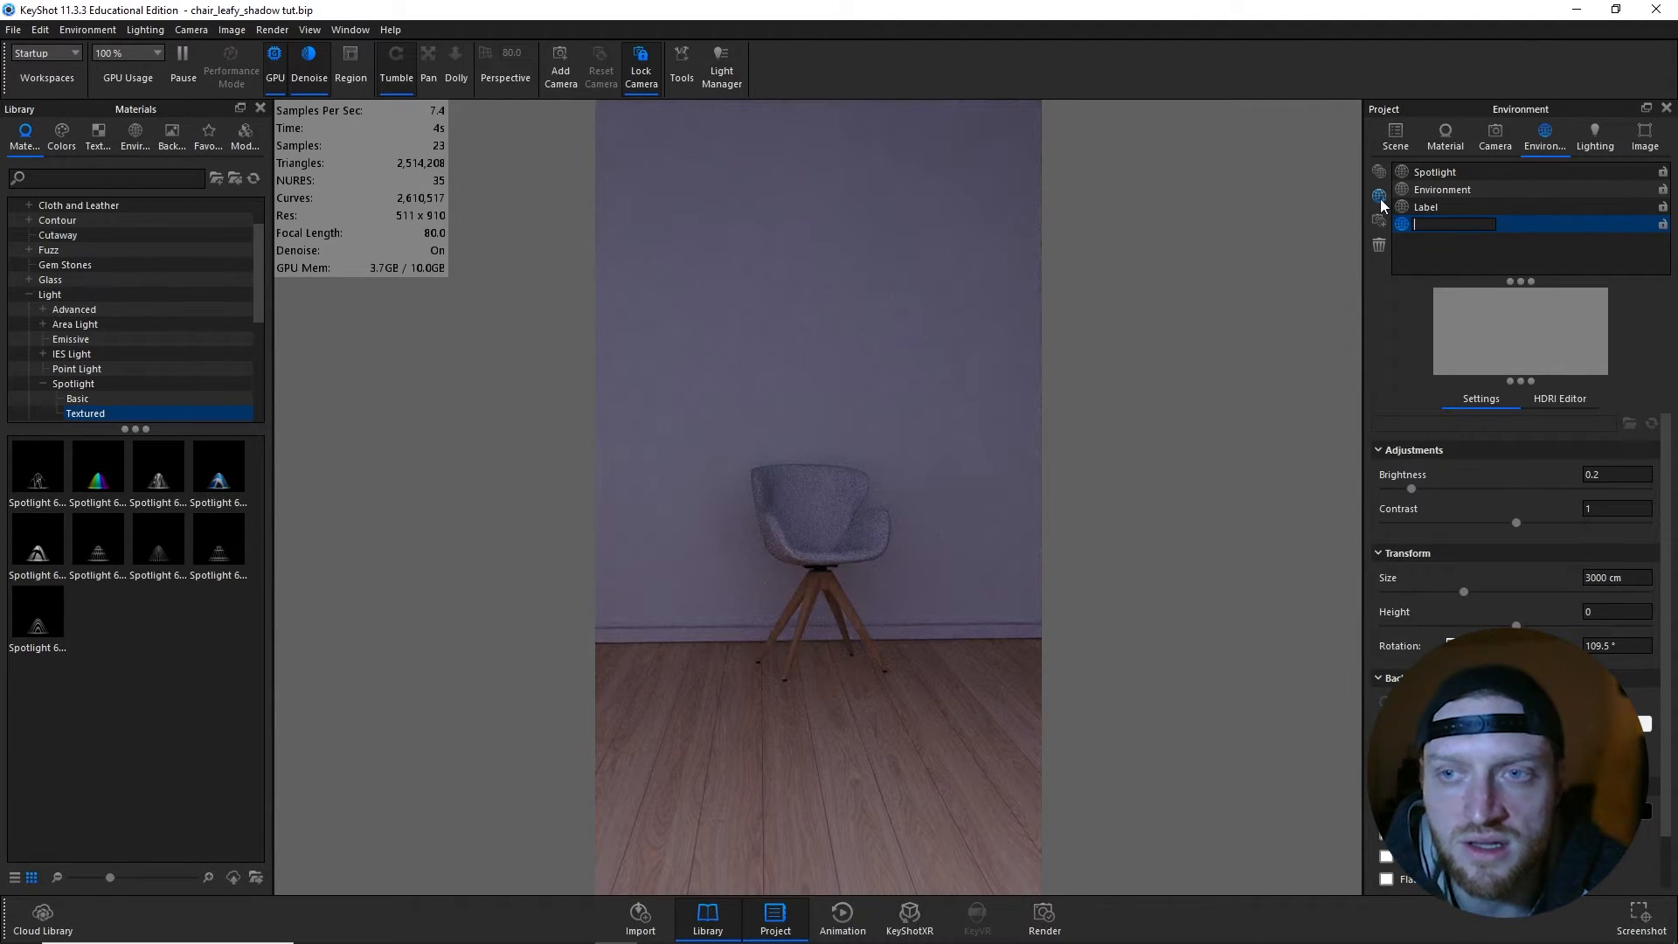
type("Geometry")
key("Return")
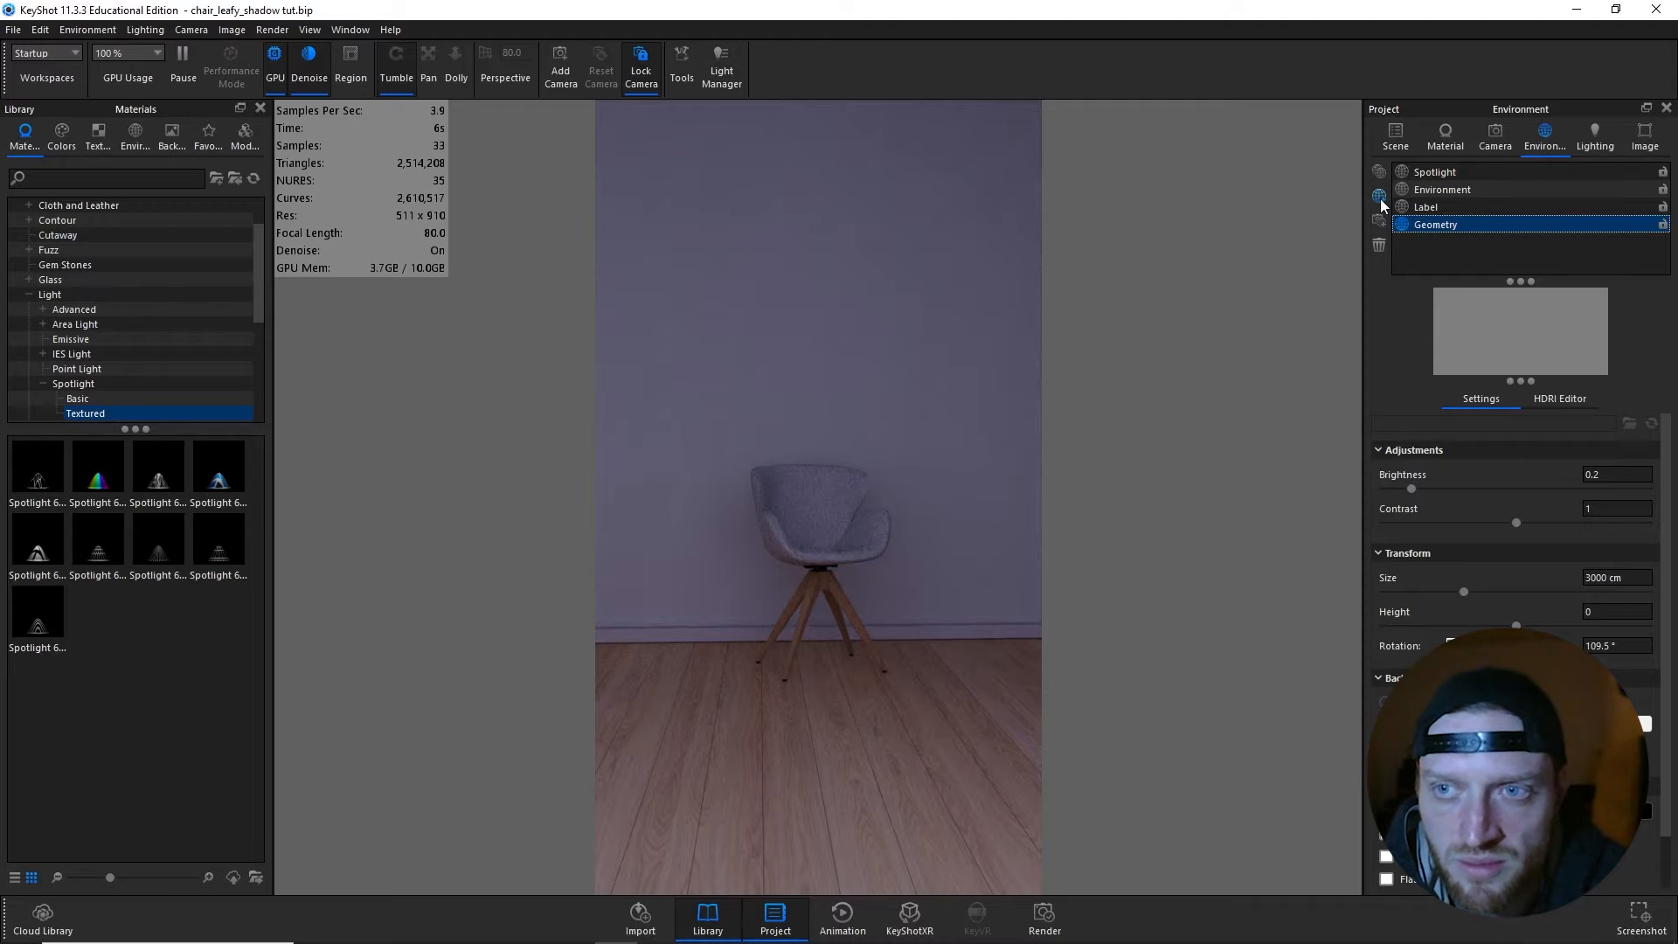
- Set the Geometry environment's background color to black (000000)
left_click(1564, 399)
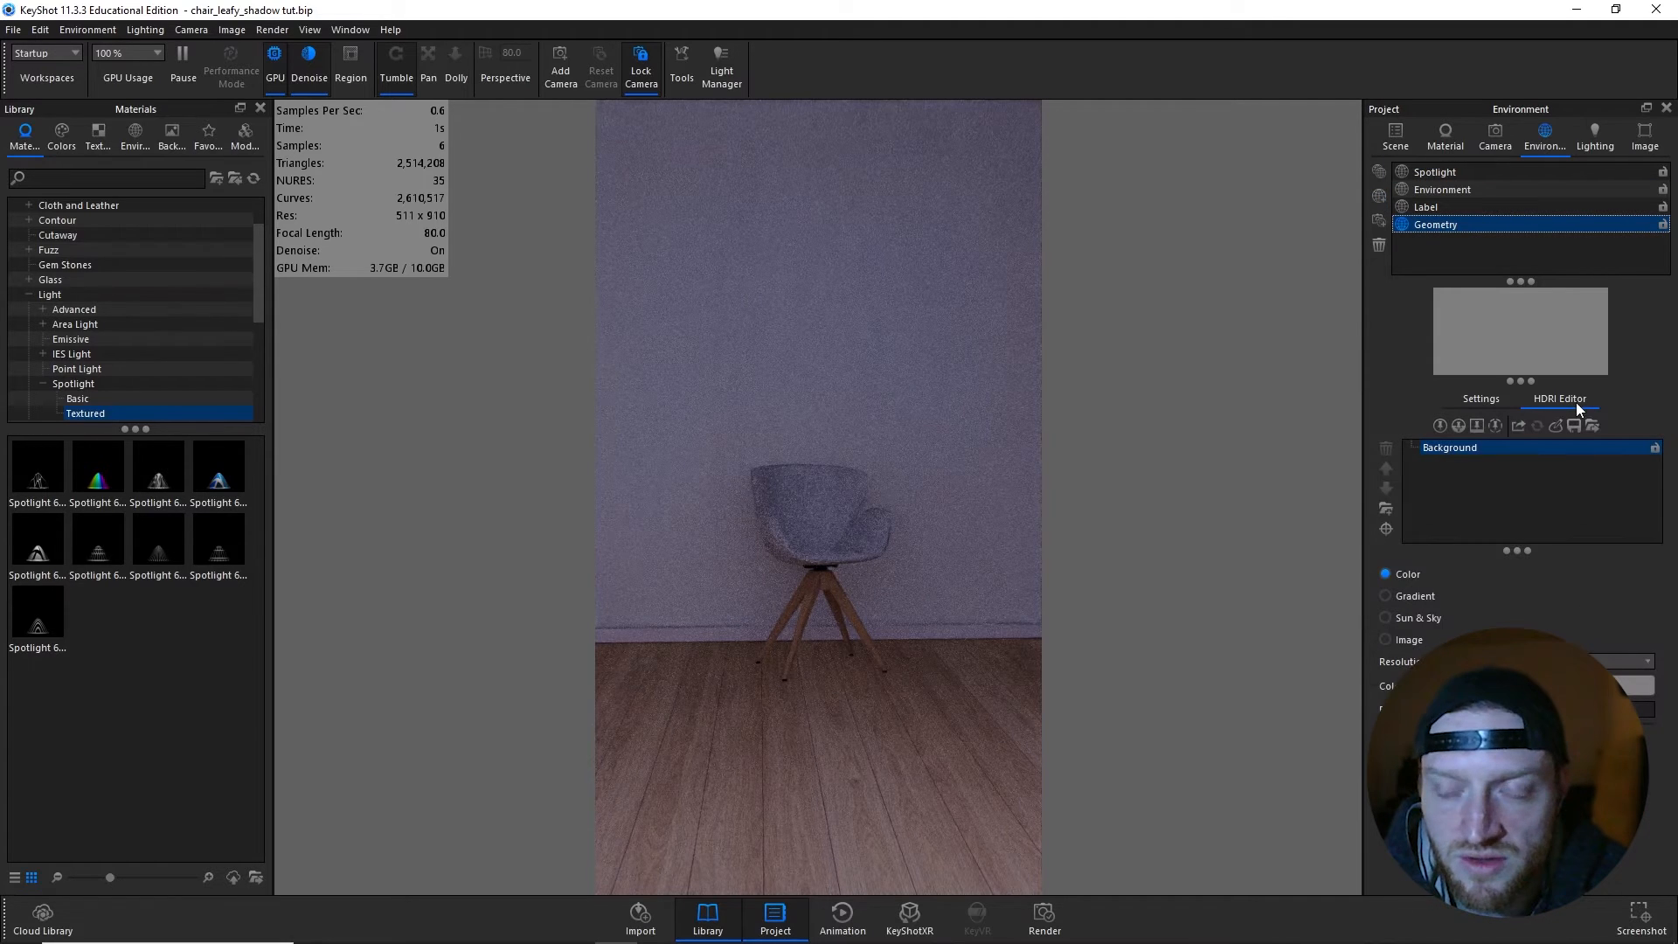
left_click(1484, 397)
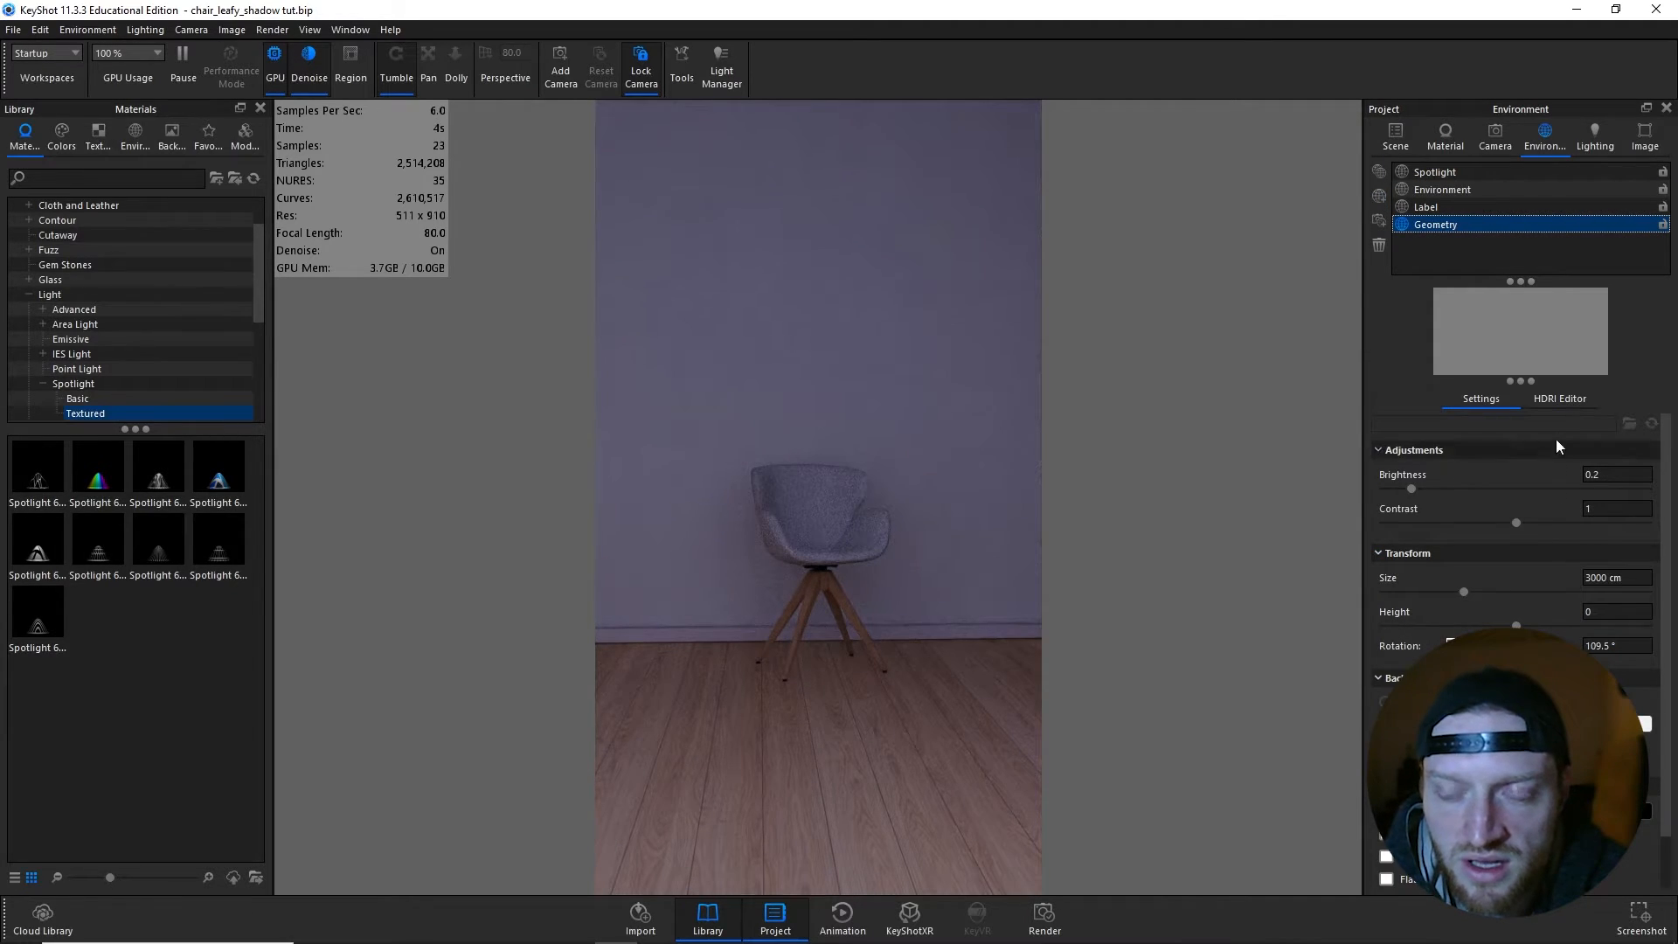
left_click(1560, 398)
left_click(1627, 686)
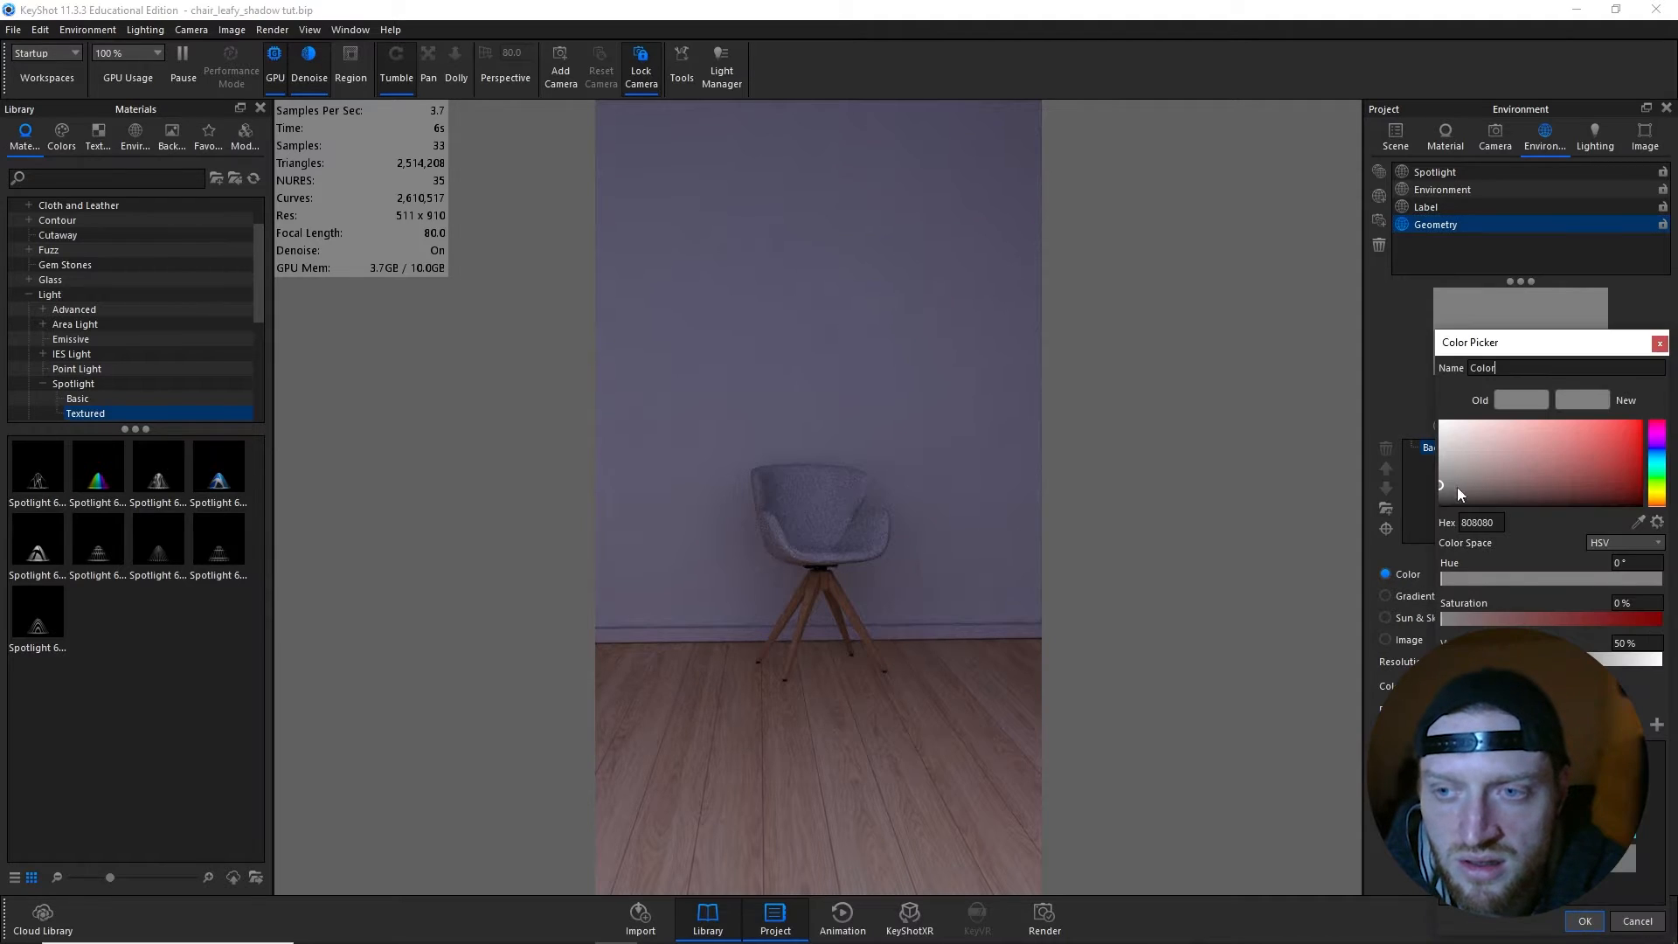
left_click_drag(1441, 503, 1361, 559)
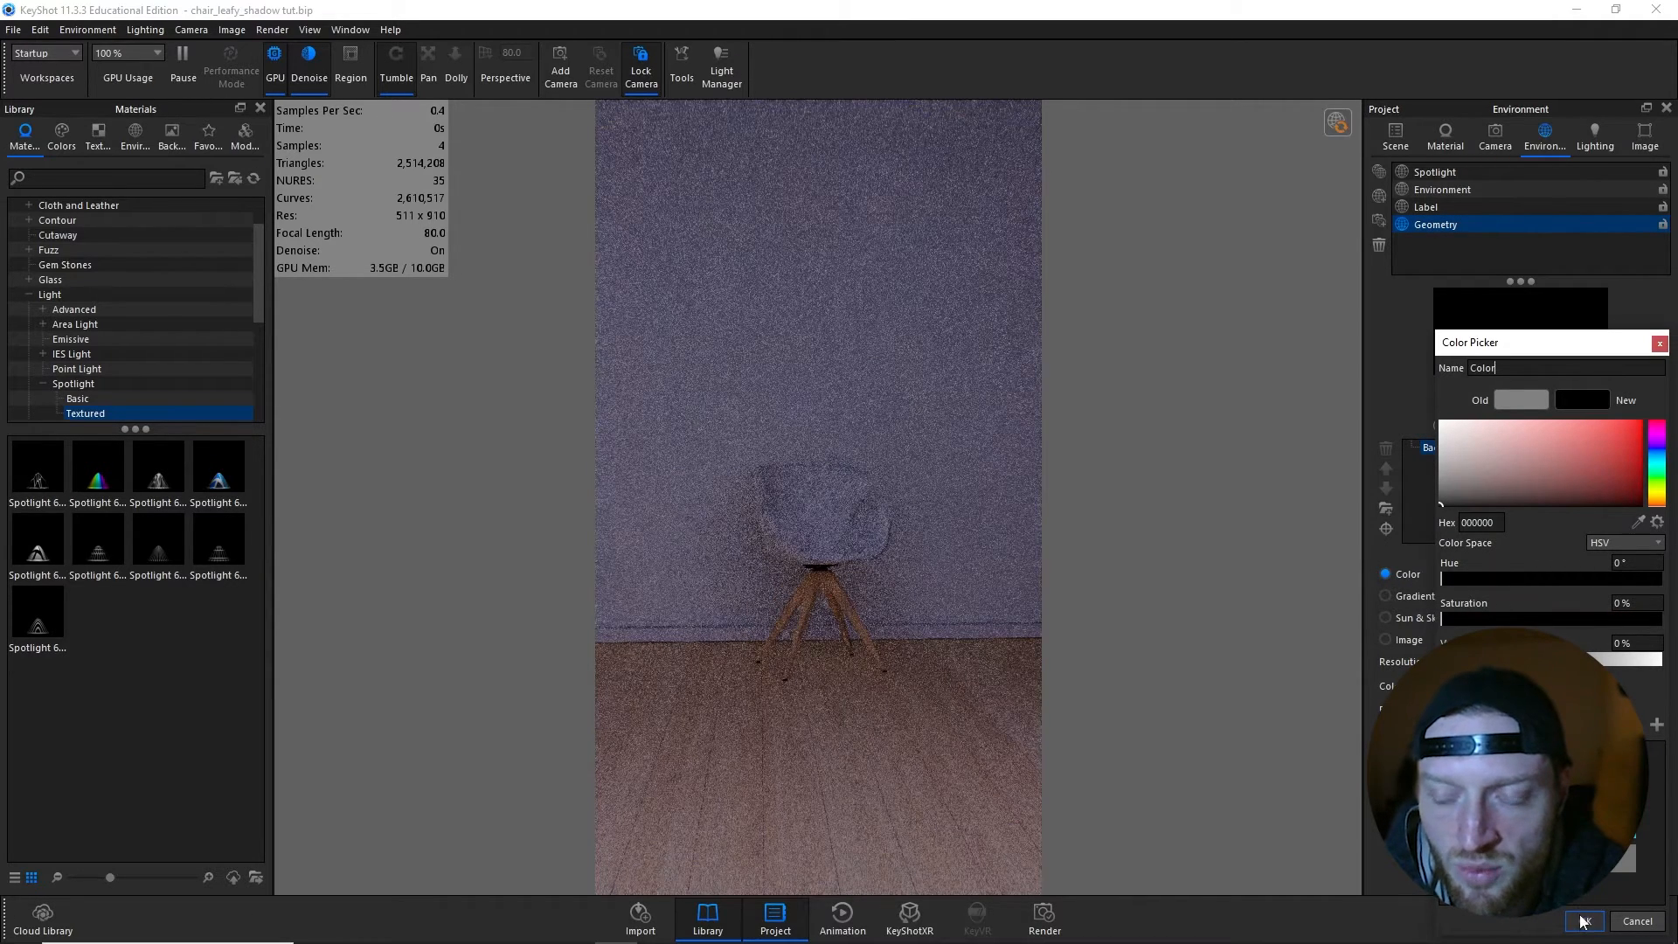
left_click(1582, 920)
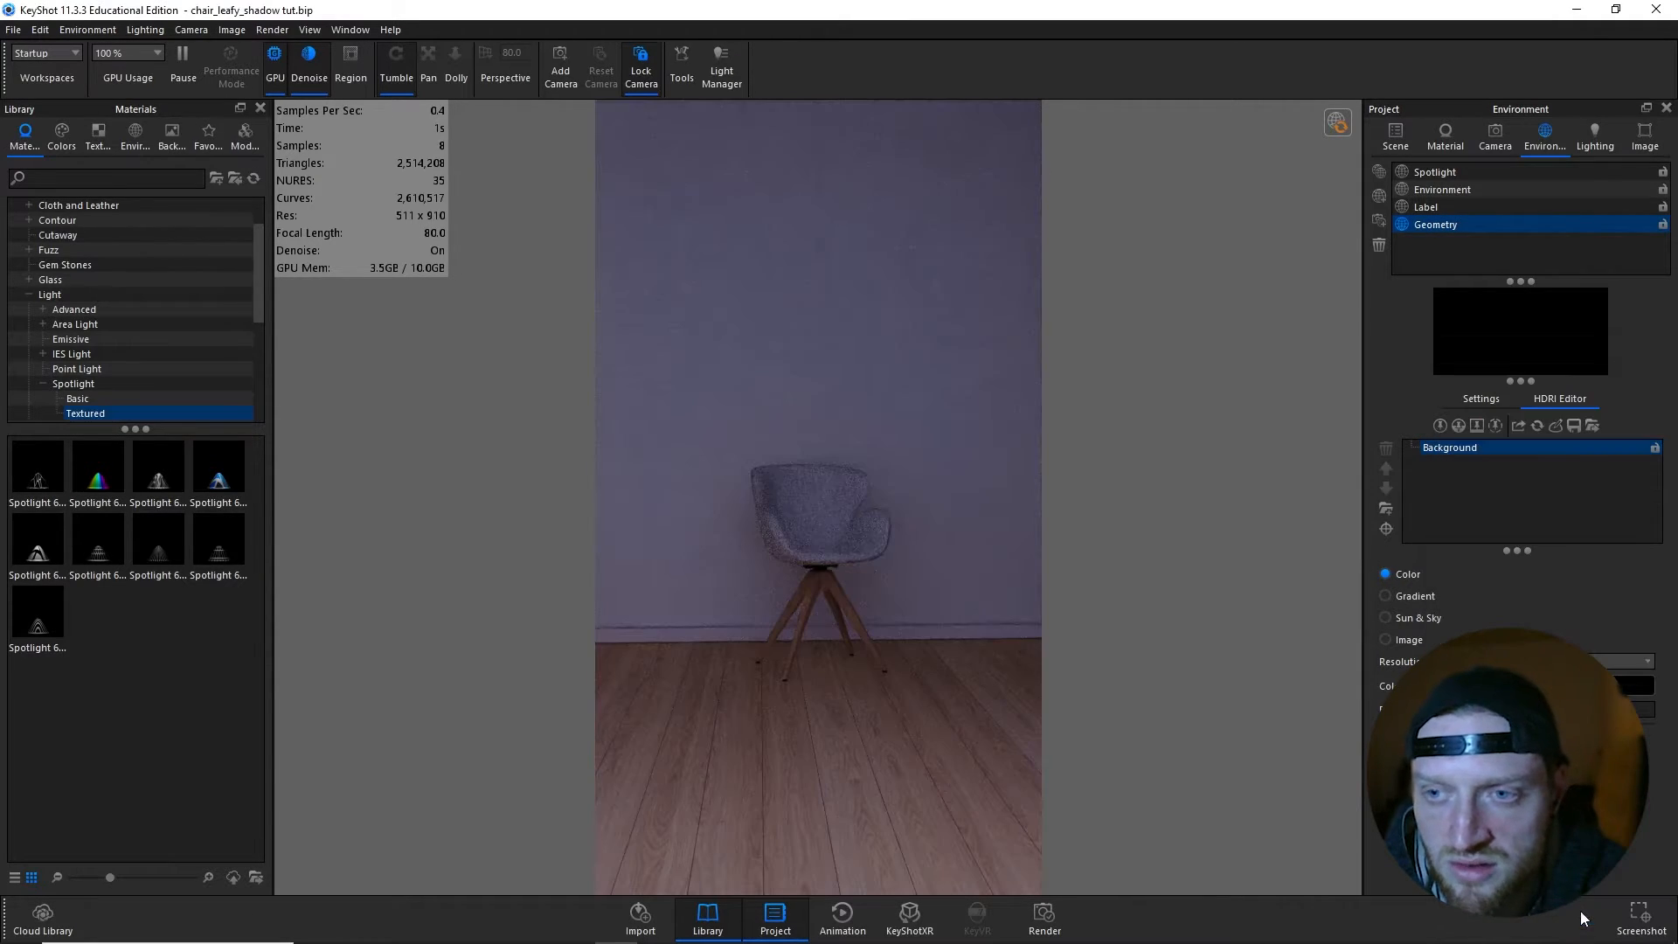
- Add a circular light pin to the upper half of the HDRI, with radius 0.1, Exponential falloff and brightness 40
left_click(1439, 425)
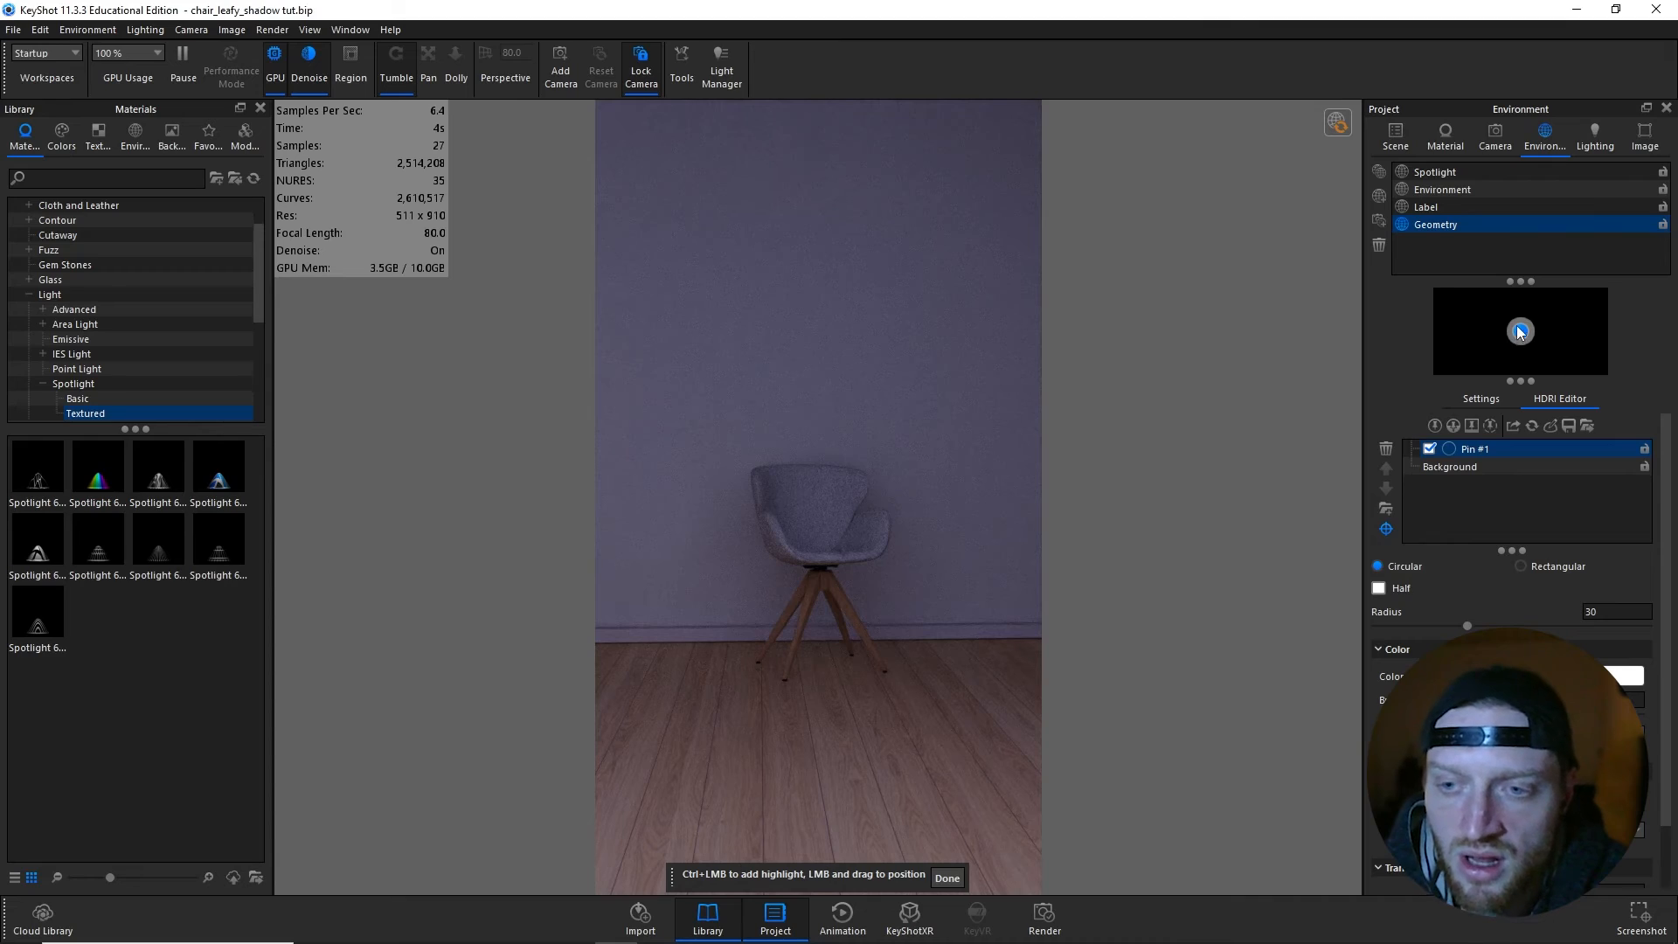
left_click_drag(1519, 337, 1519, 319)
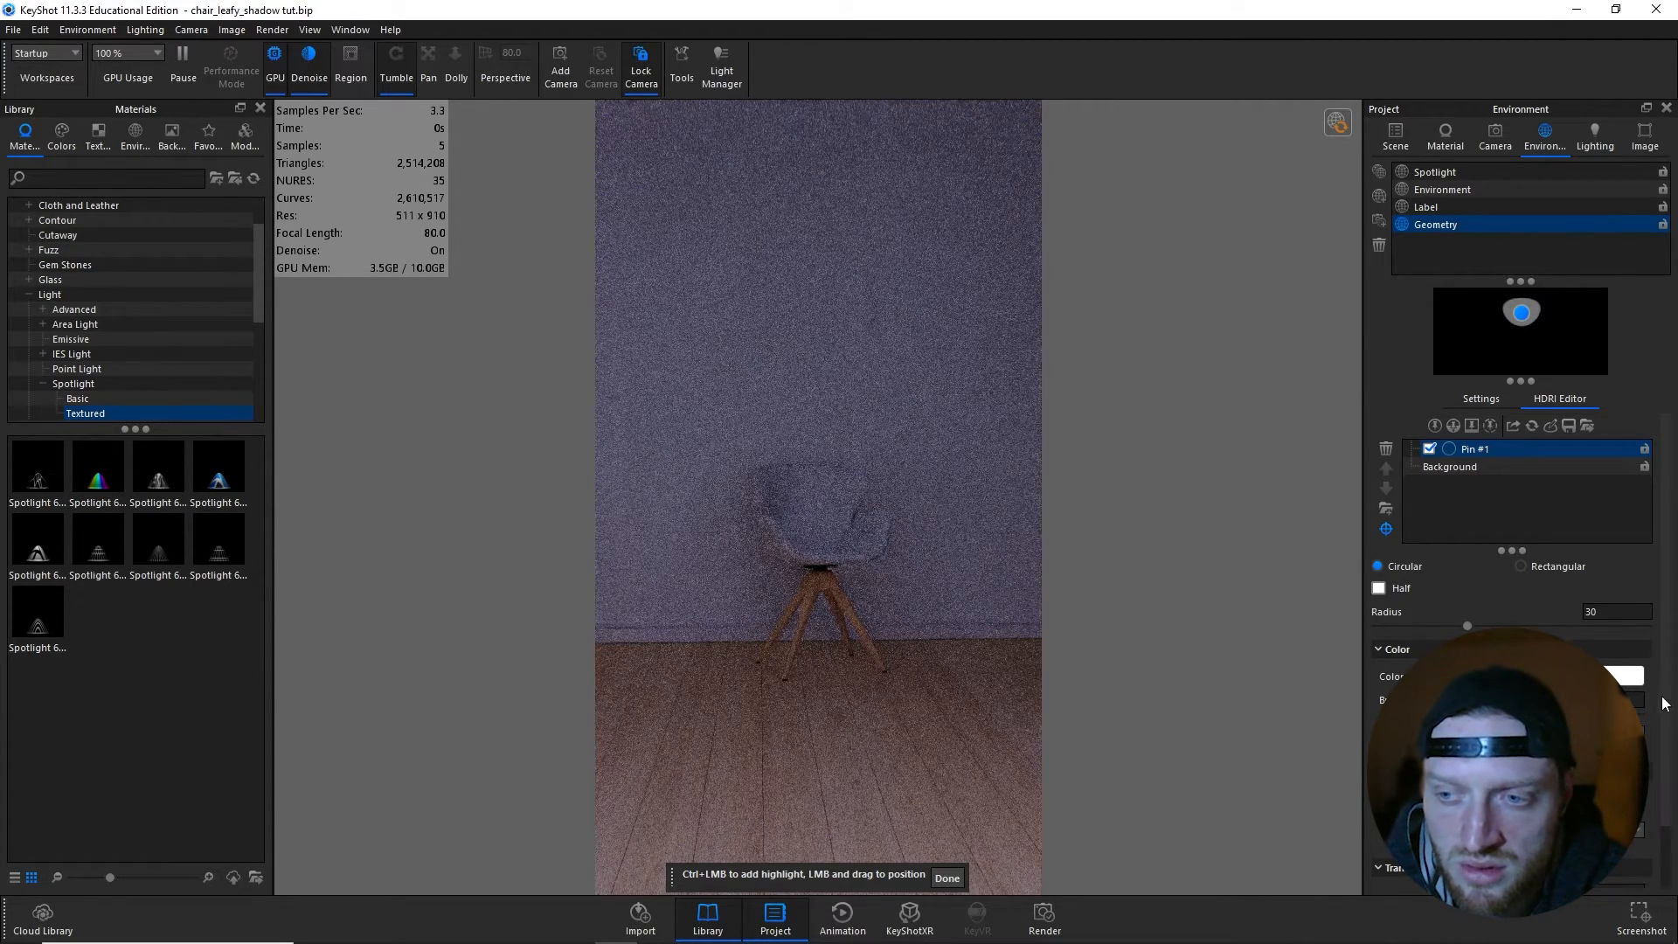
left_click(1541, 832)
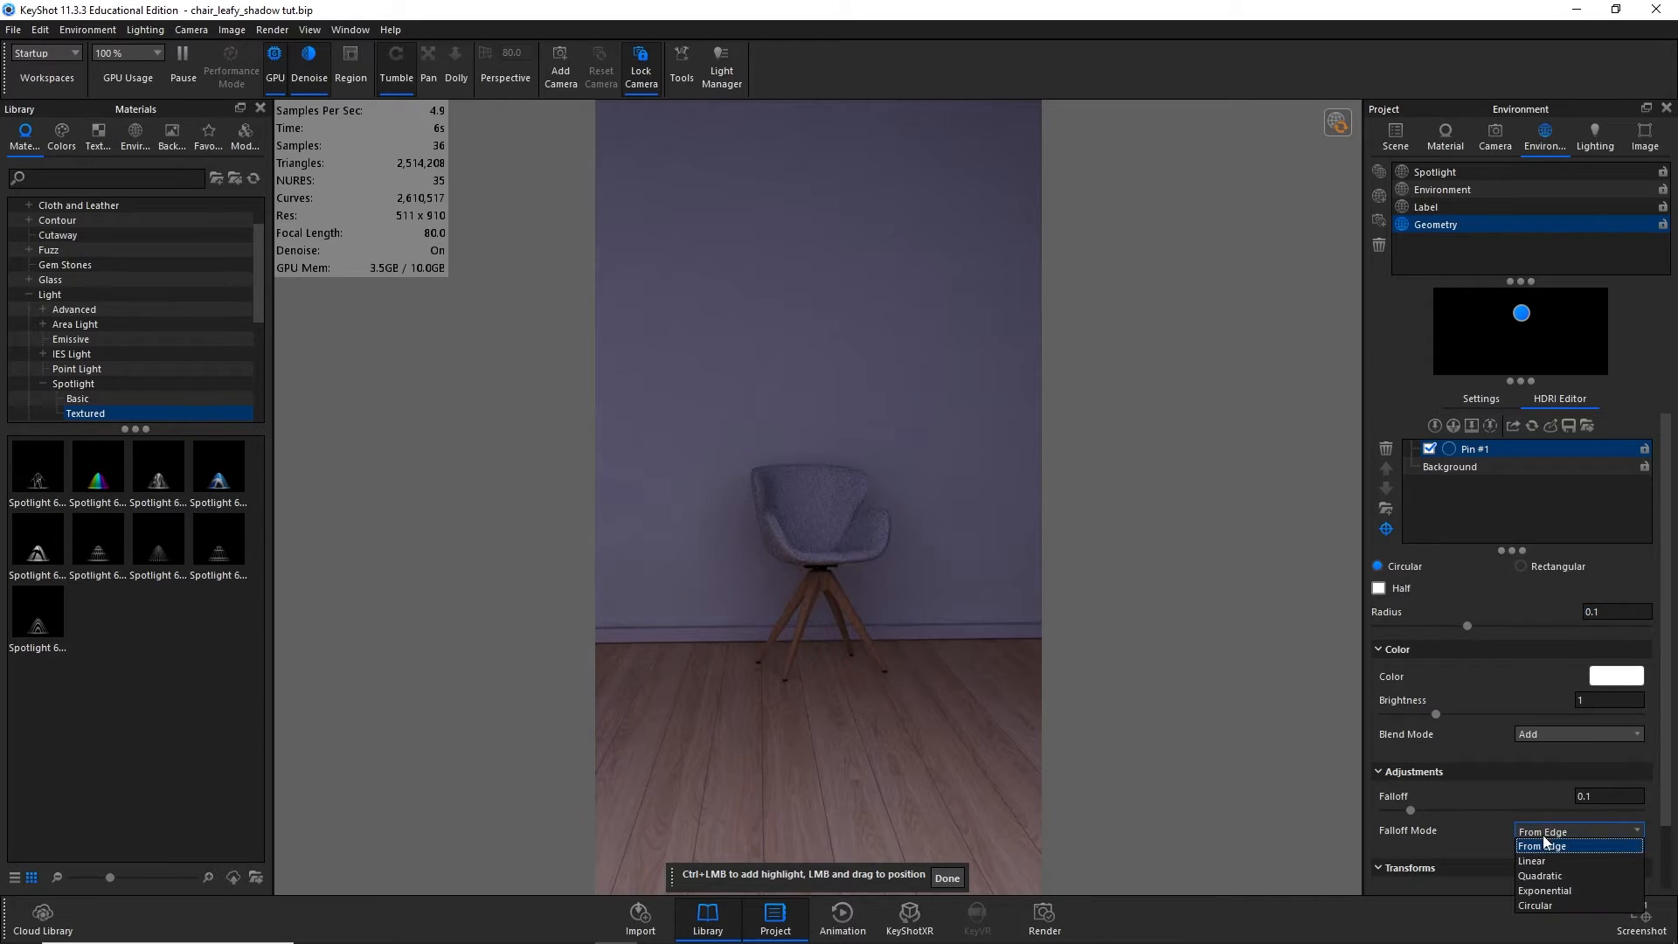
left_click(1542, 891)
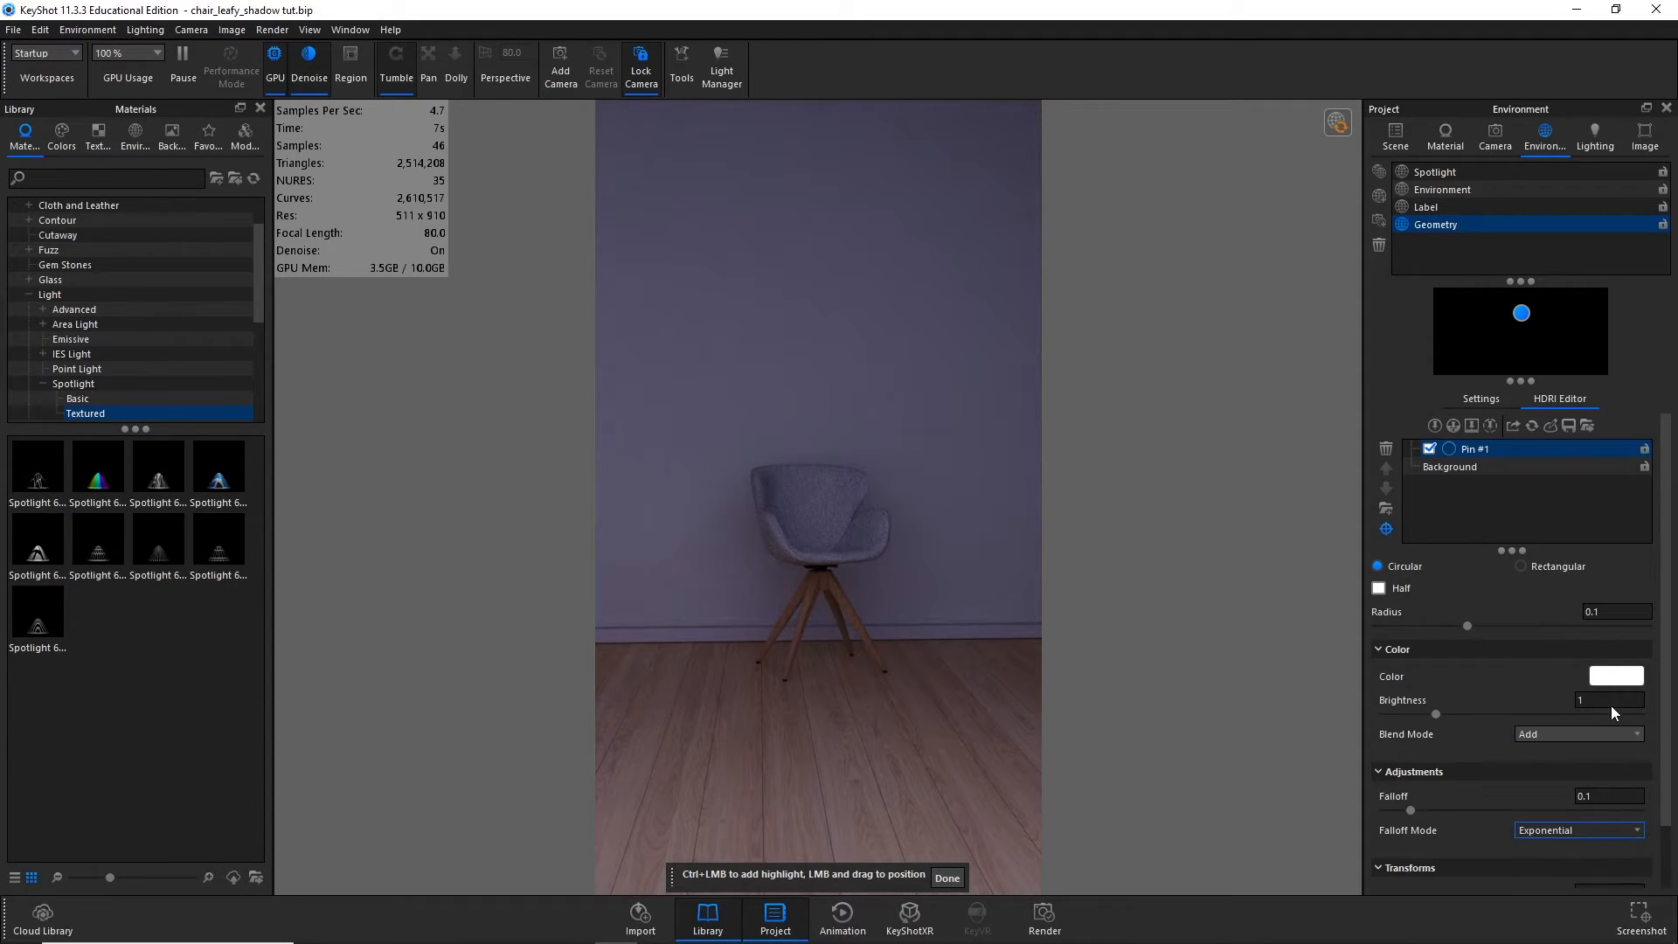
key("BackSpace")
type("40")
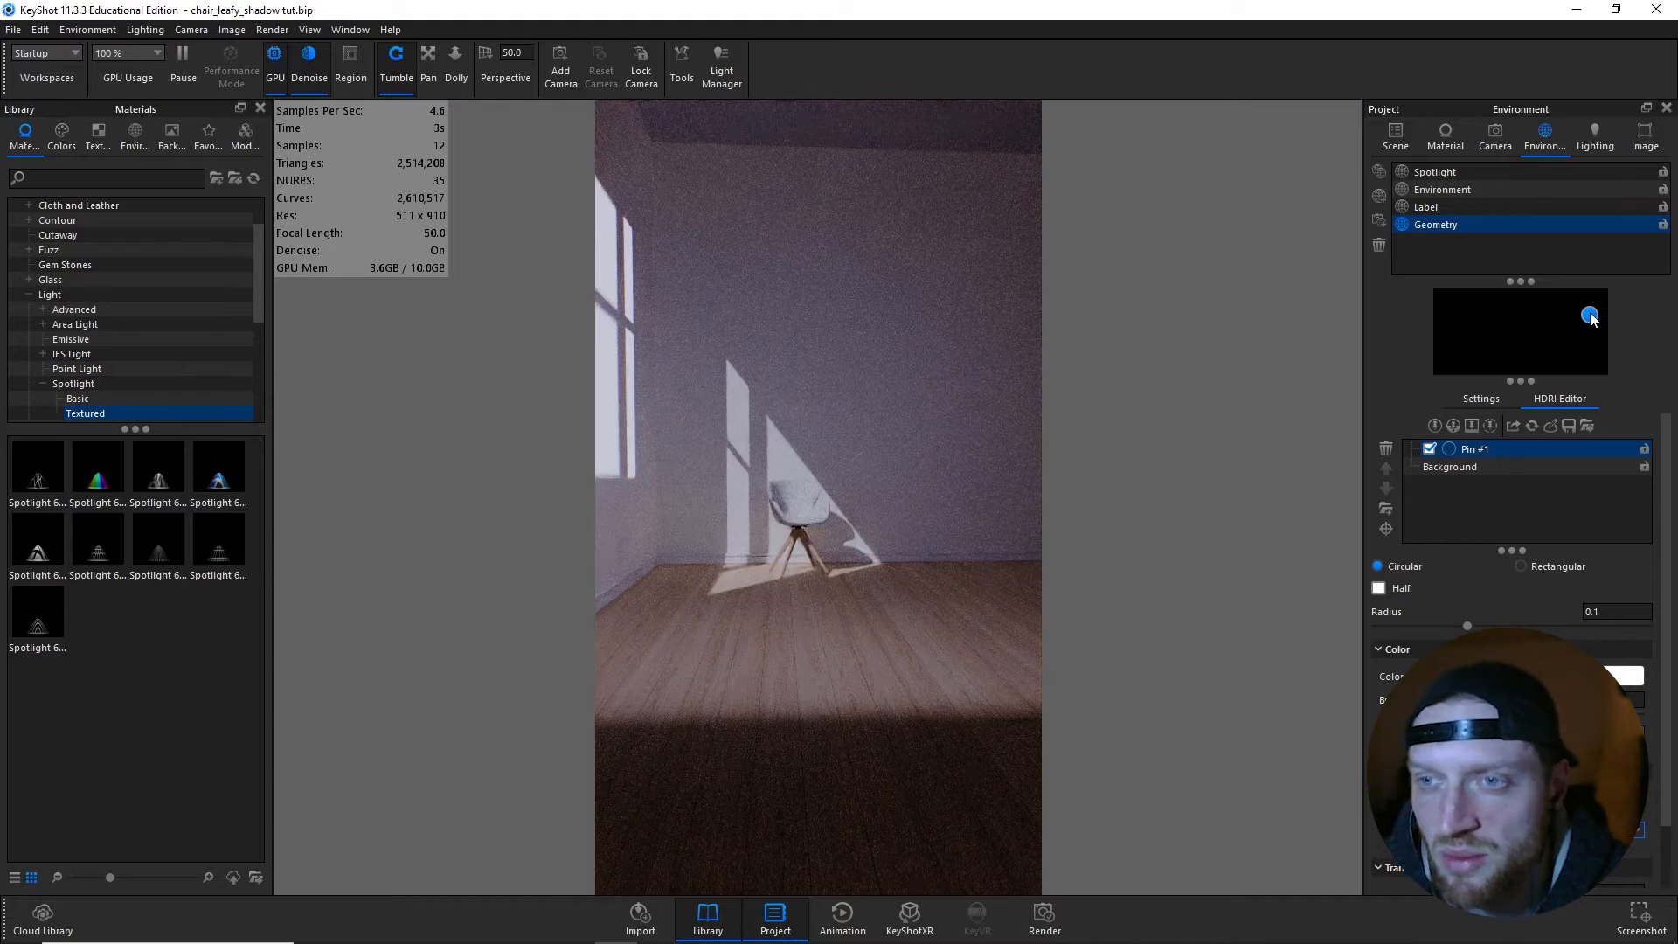
- Adjust the pin's position so its light shines through the window onto the chair, and switch to the Main camera
left_click_drag(1589, 313, 1590, 316)
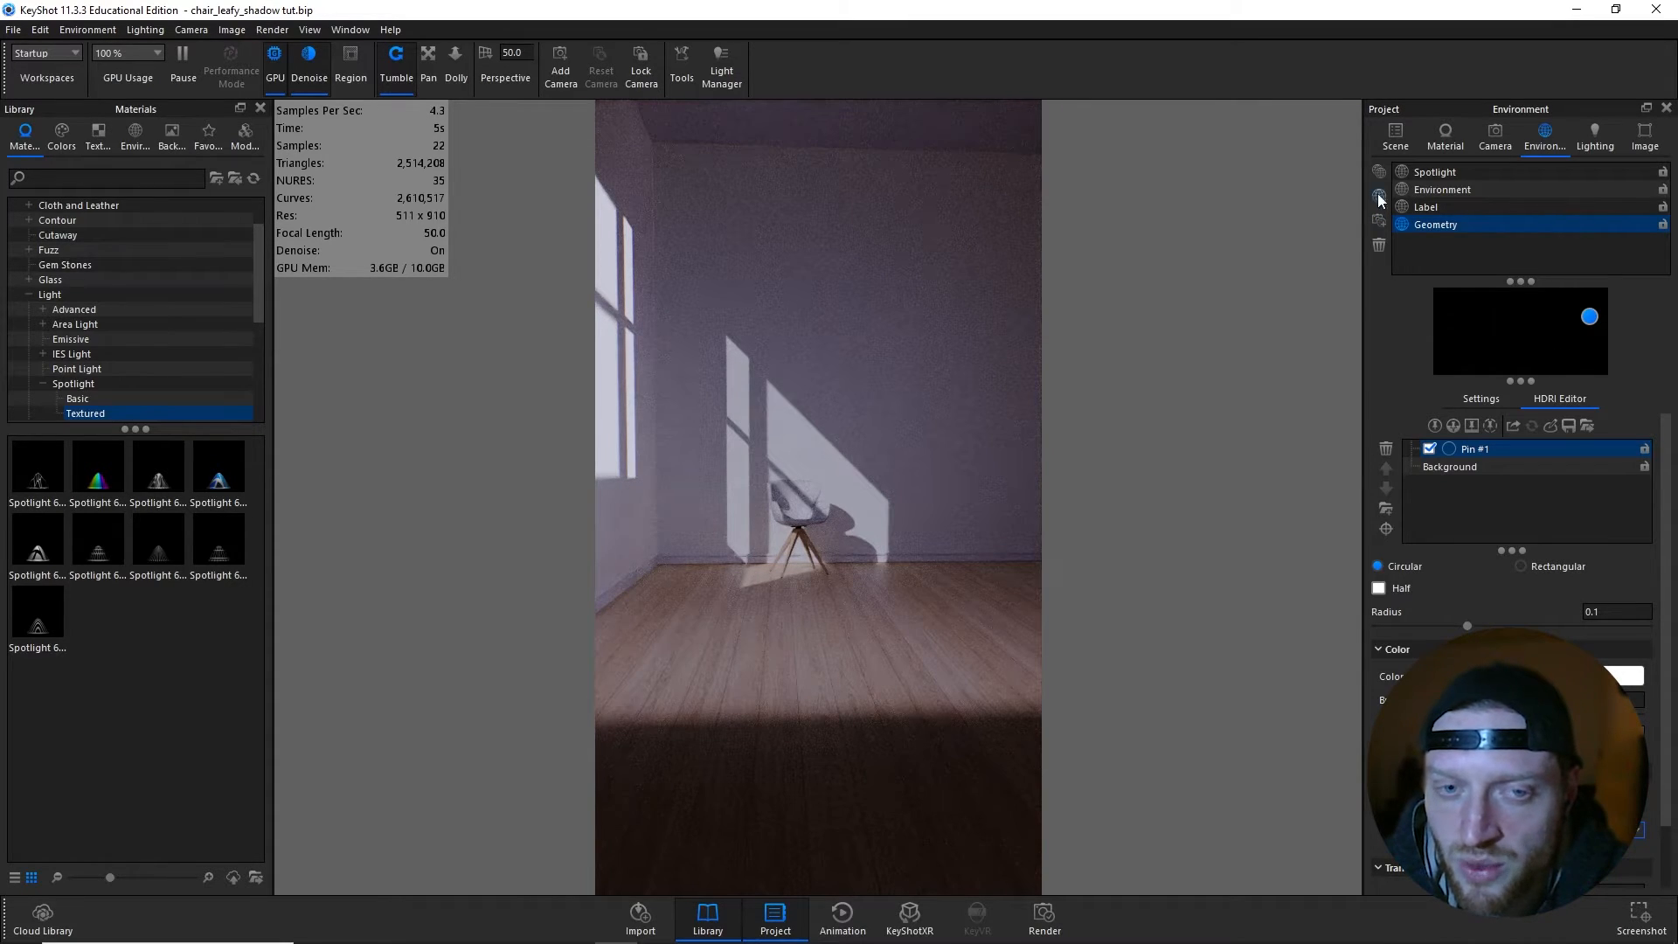
left_click(1485, 145)
left_click(1476, 204)
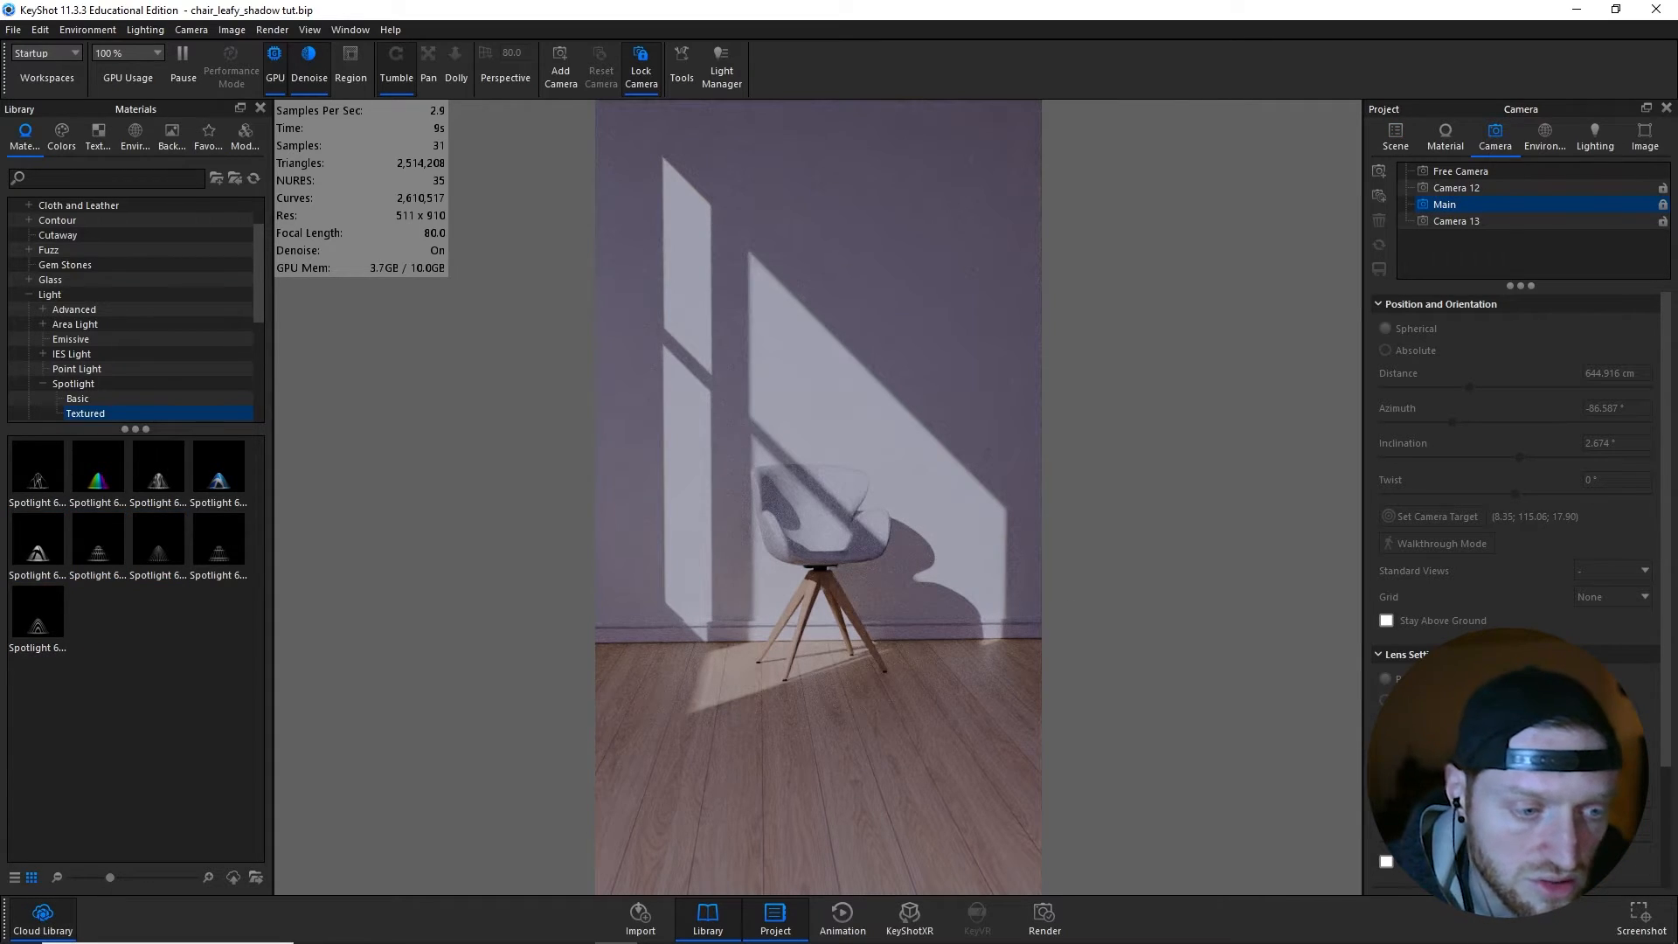
- Search the Cloud Library's models for "tree" and download the Tree 01 model
left_click_drag(1677, 206, 479, 198)
type("tree")
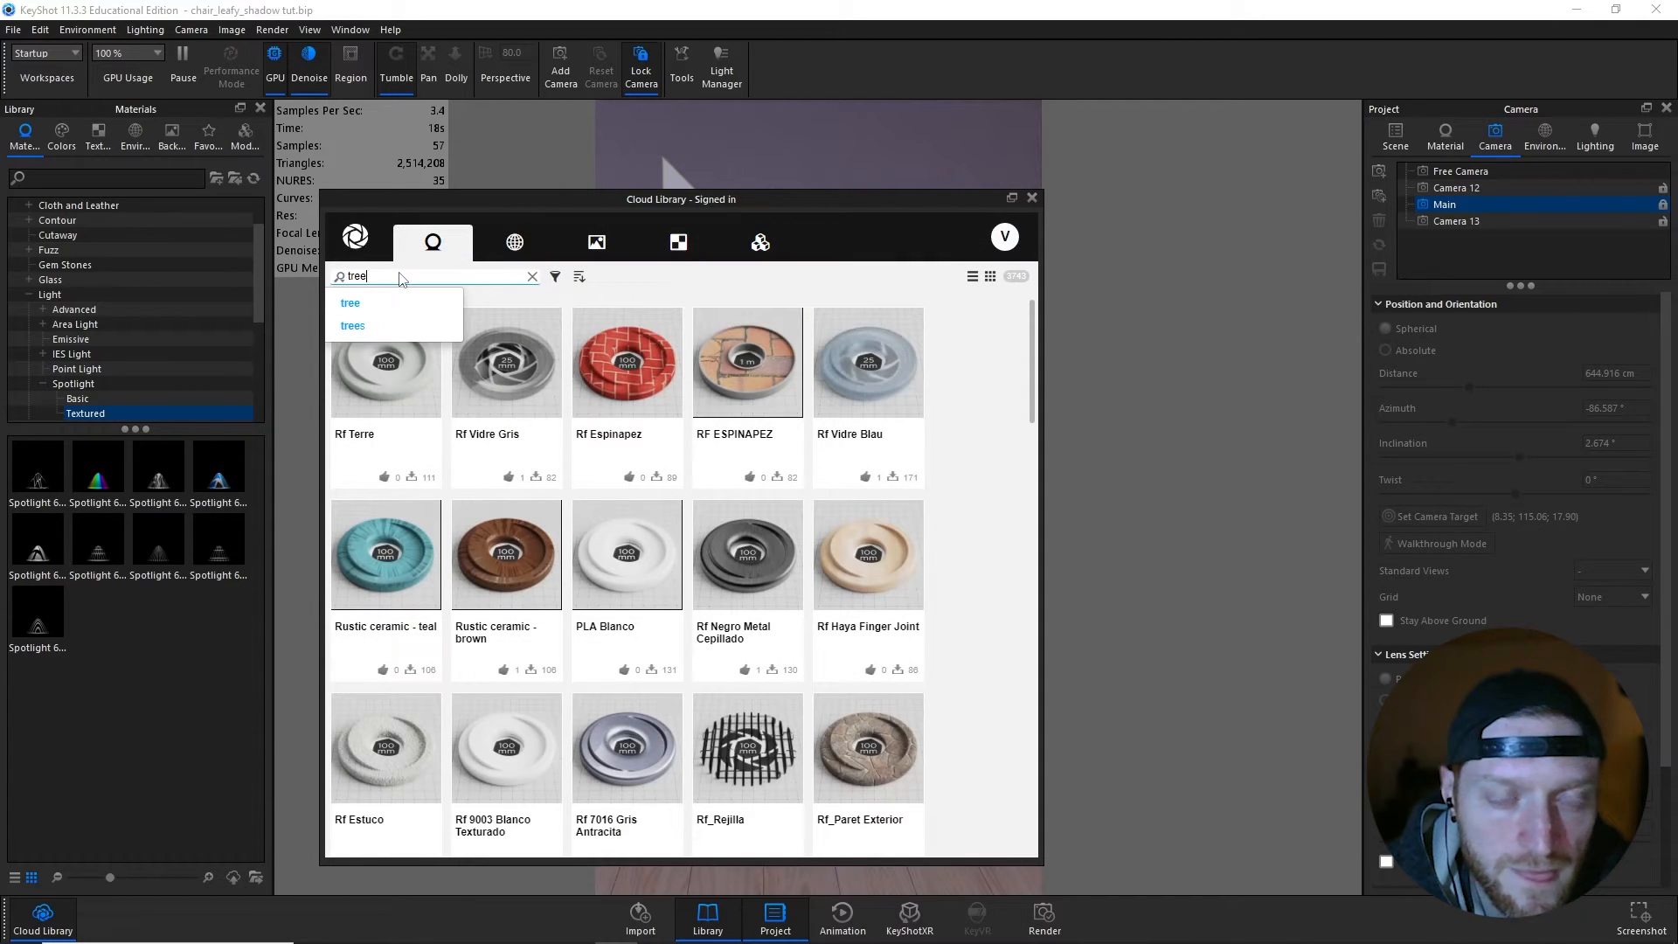
key("Return")
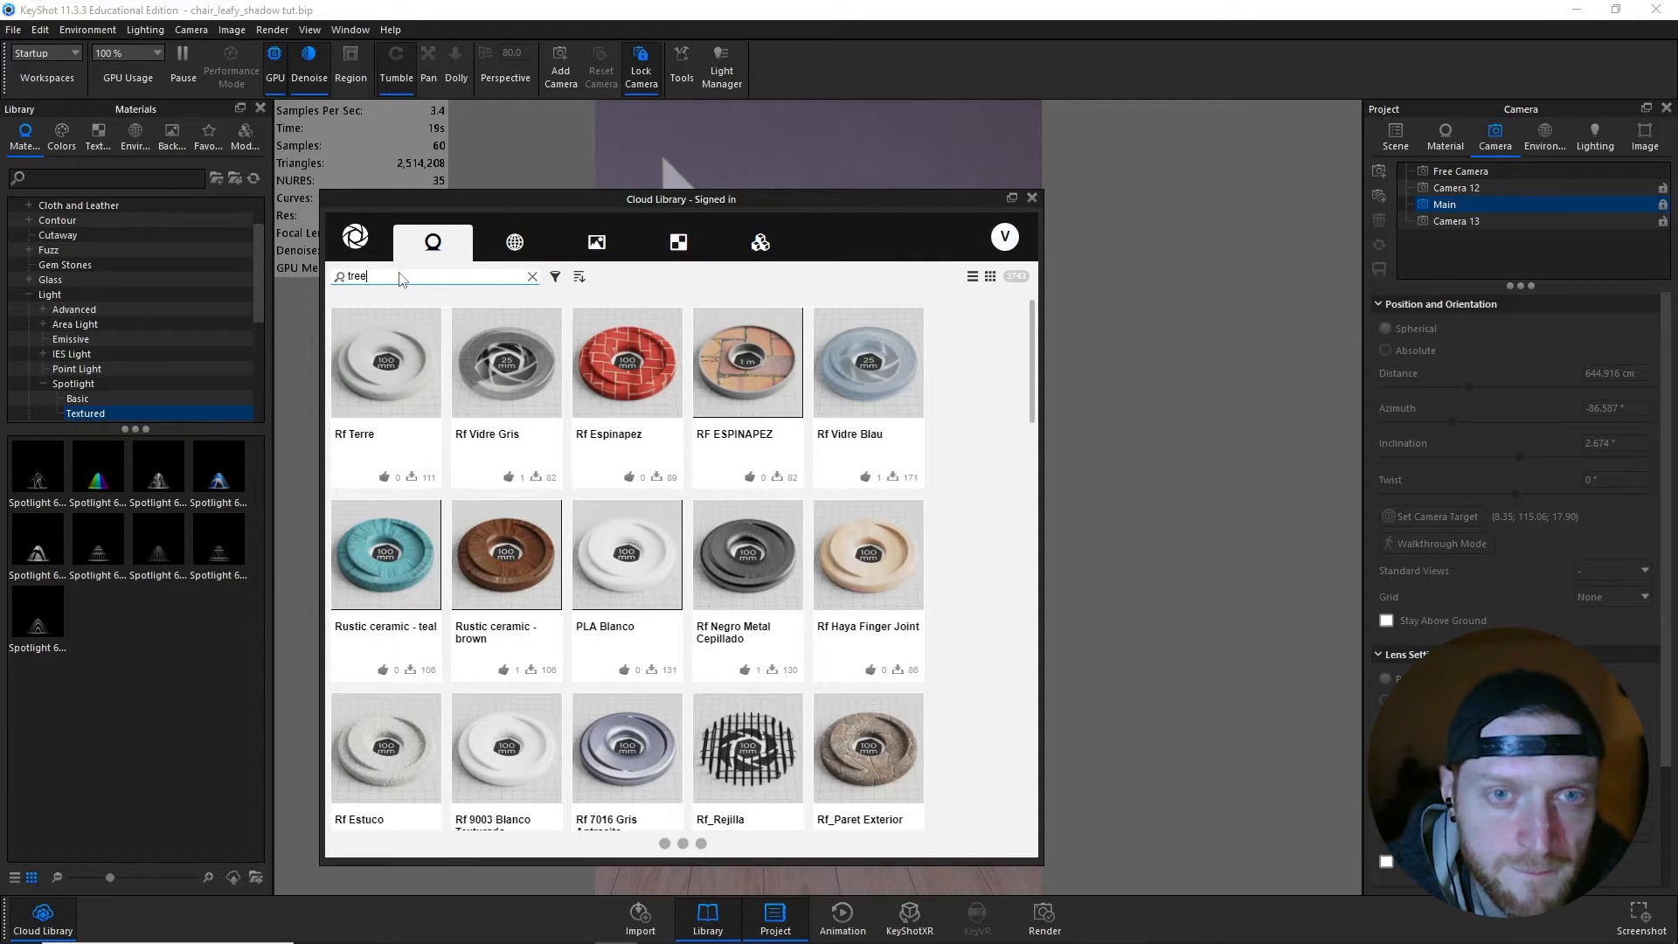
left_click(757, 248)
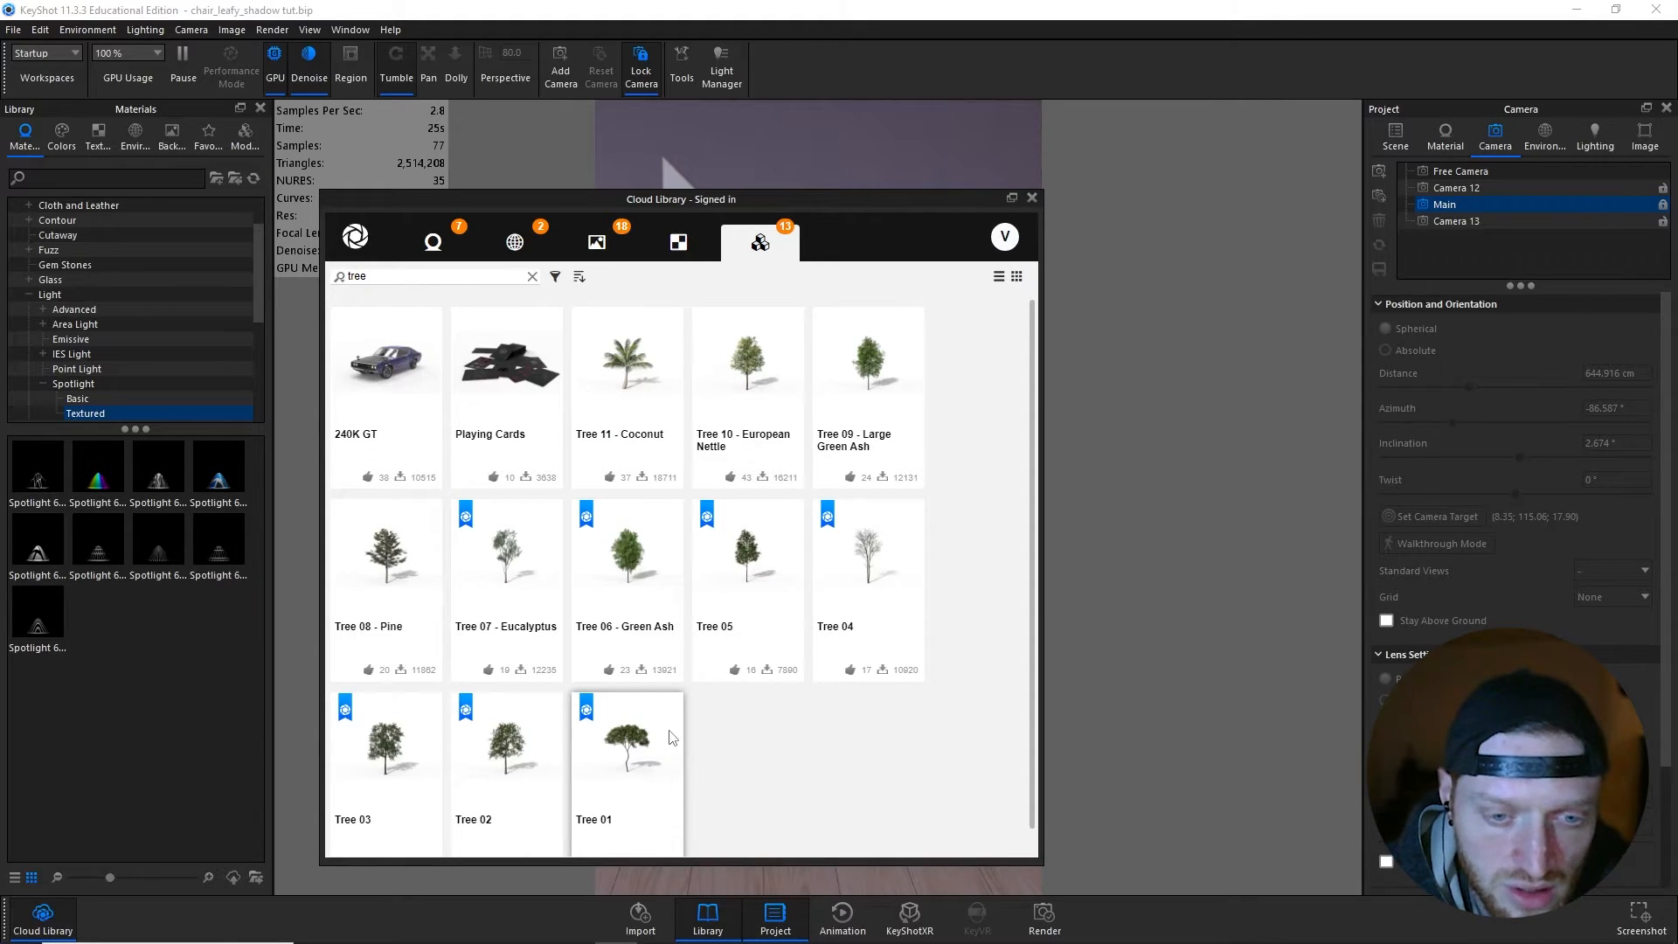
scroll(670, 736, "down", 1)
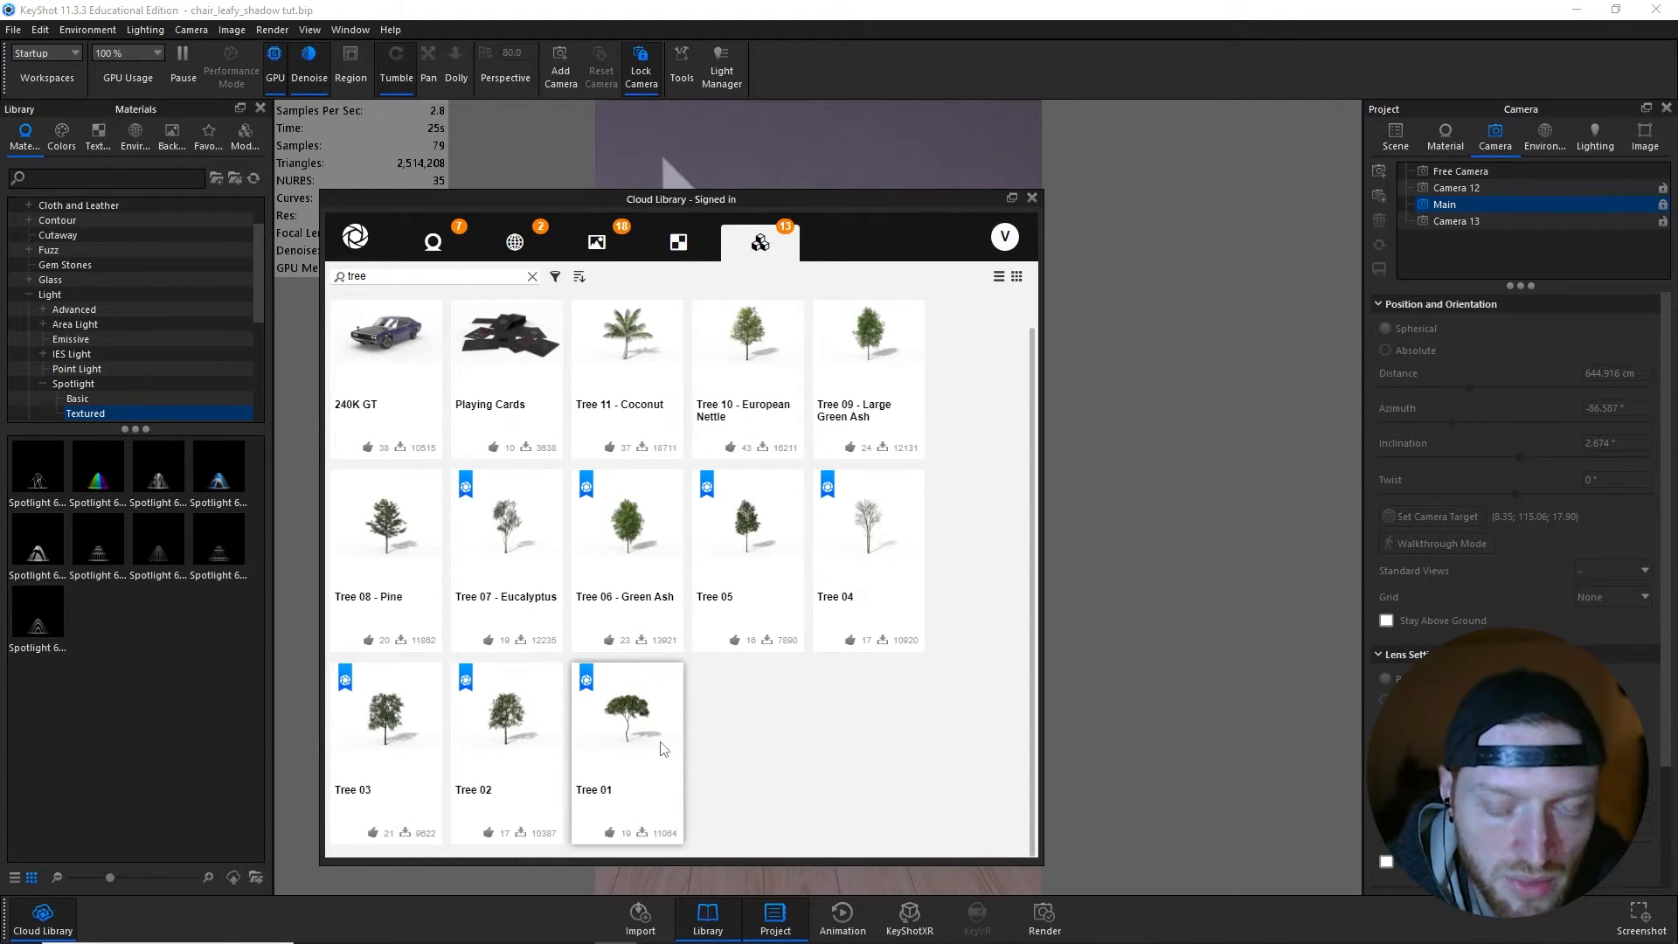
left_click(642, 835)
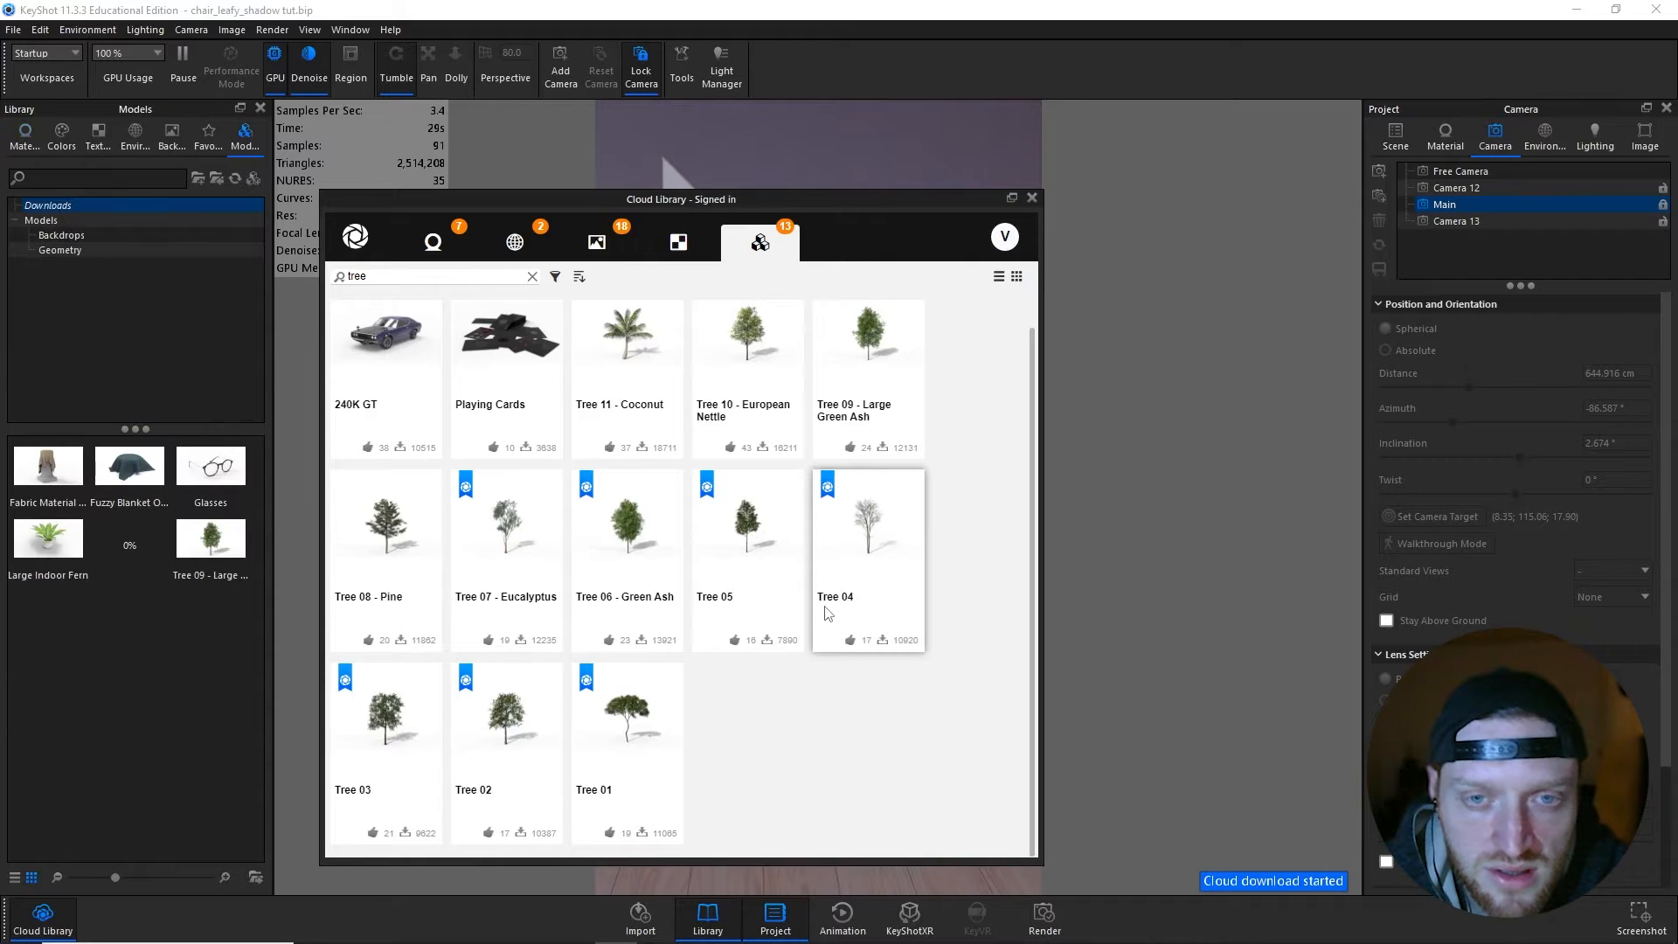
left_click(1033, 198)
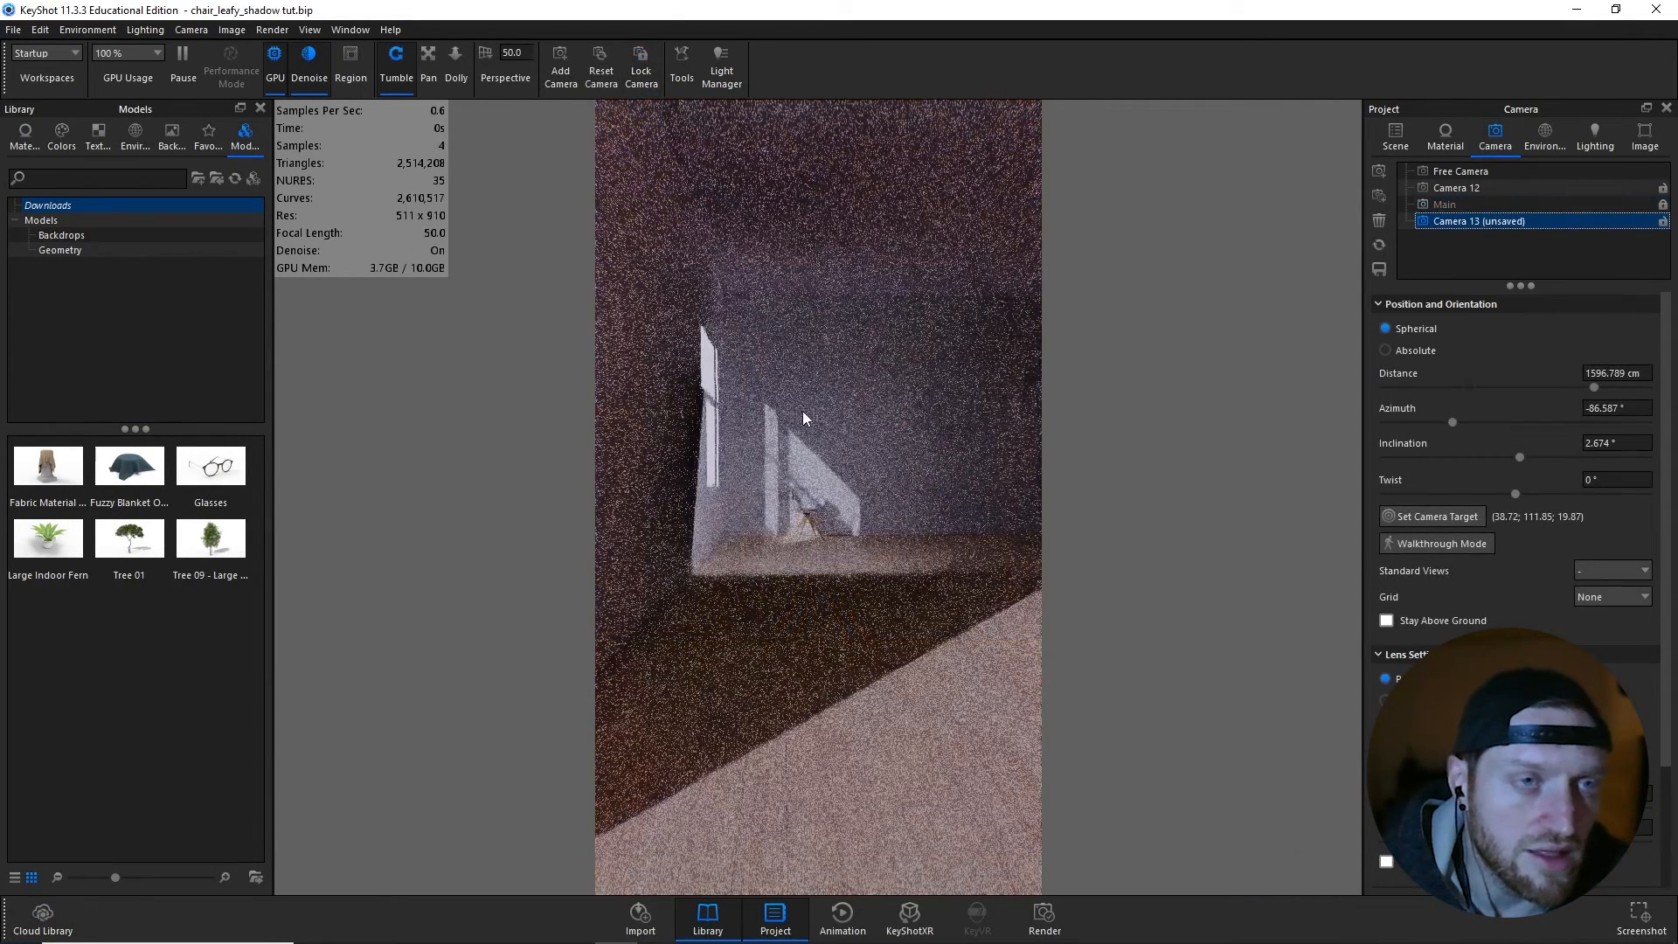
- Place the Tree 01 model outside the room in front of the window wall and accept its default transform
scroll(787, 408, "down", 5)
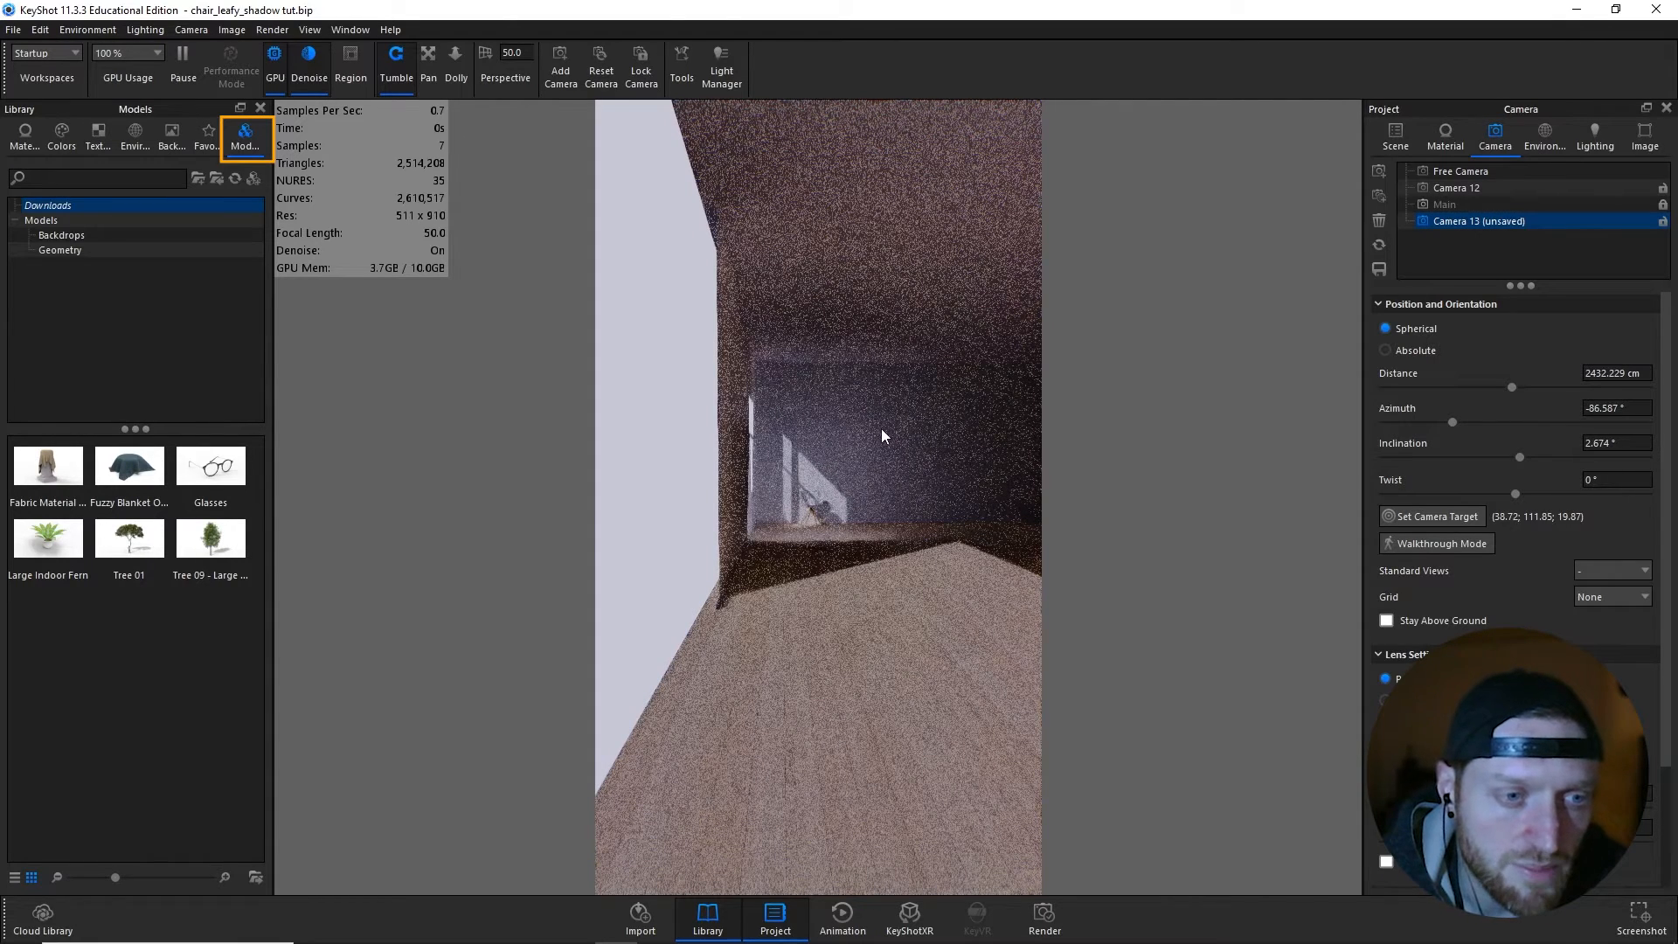
middle_click_drag(886, 443, 975, 460)
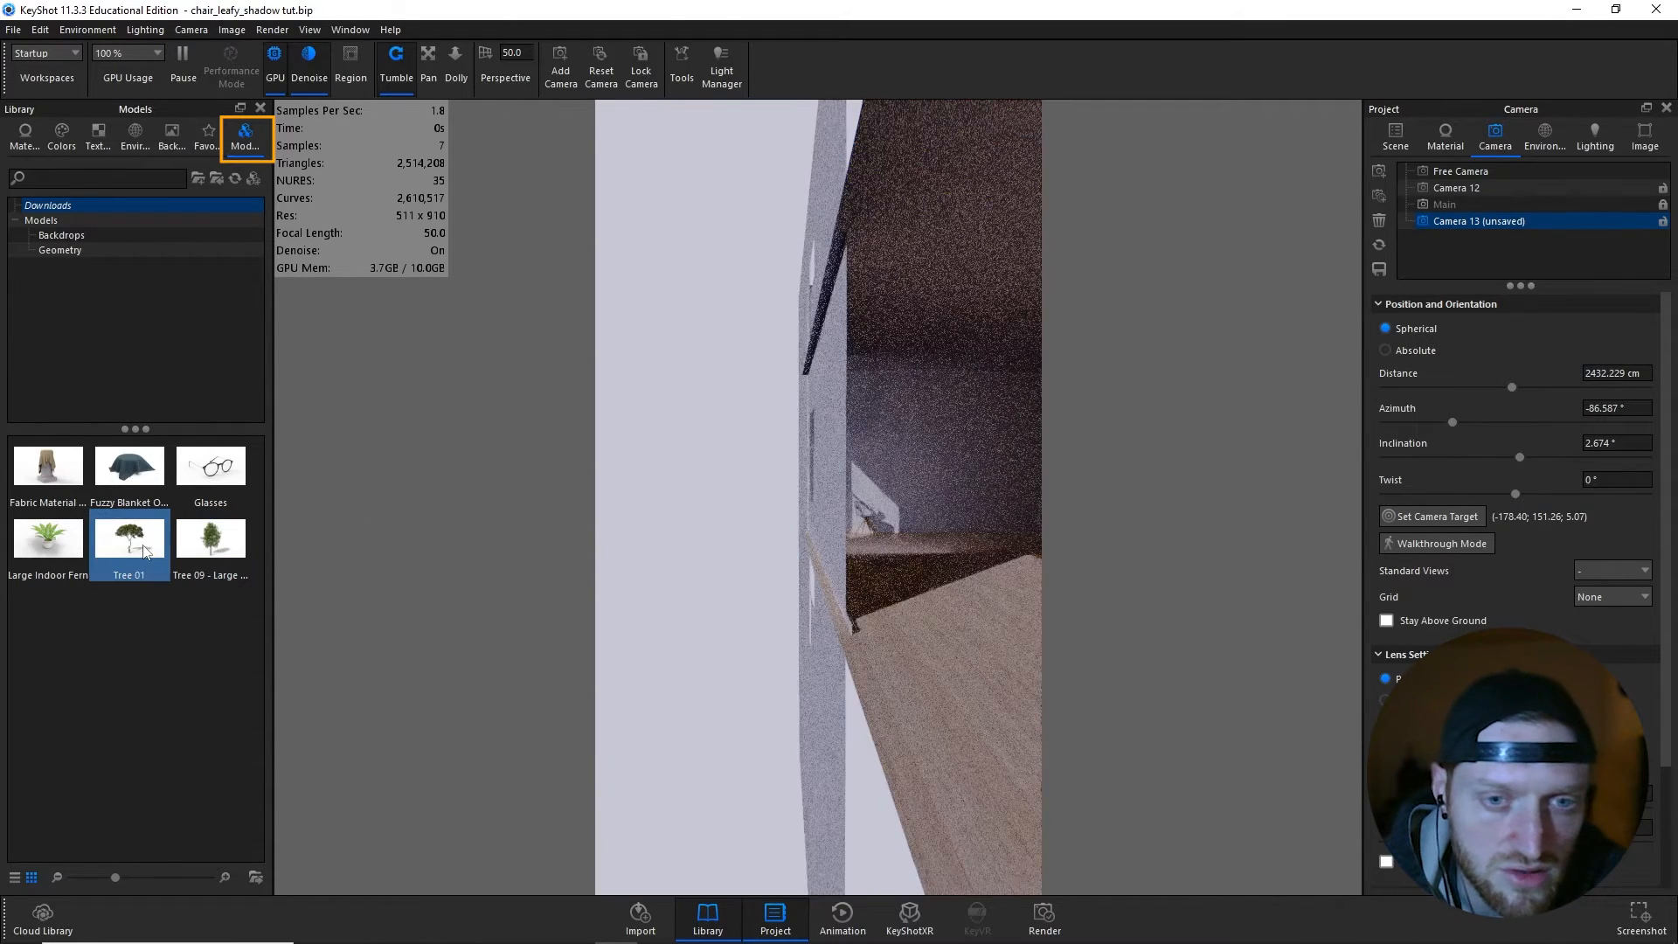
left_click_drag(137, 551, 727, 564)
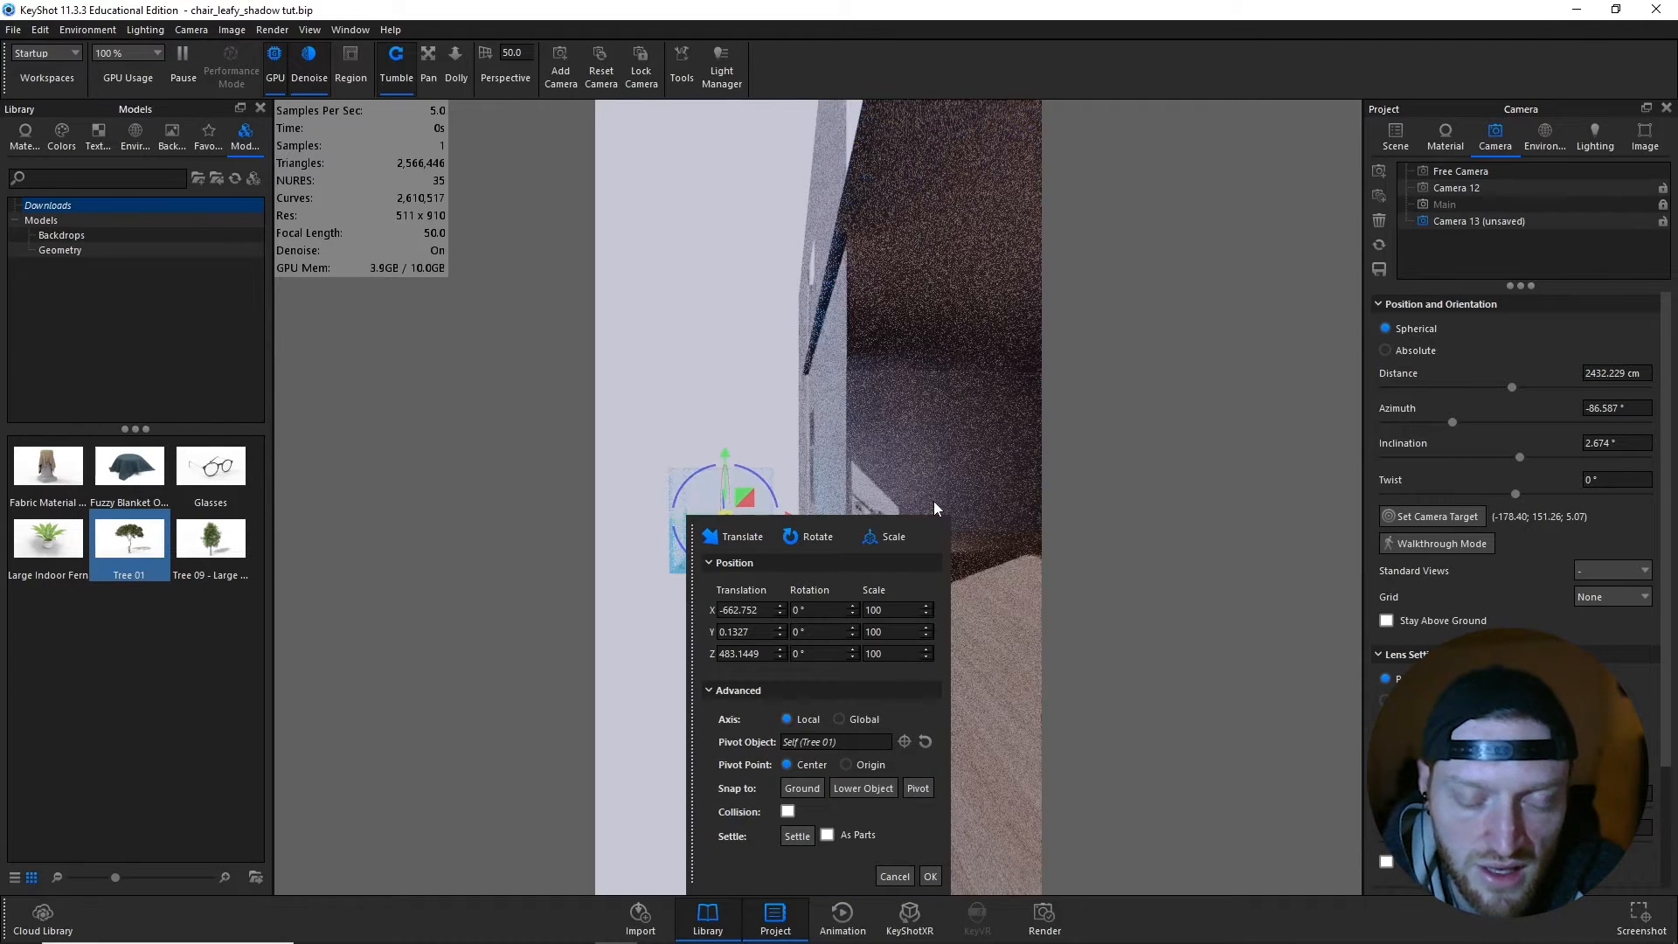
left_click(929, 875)
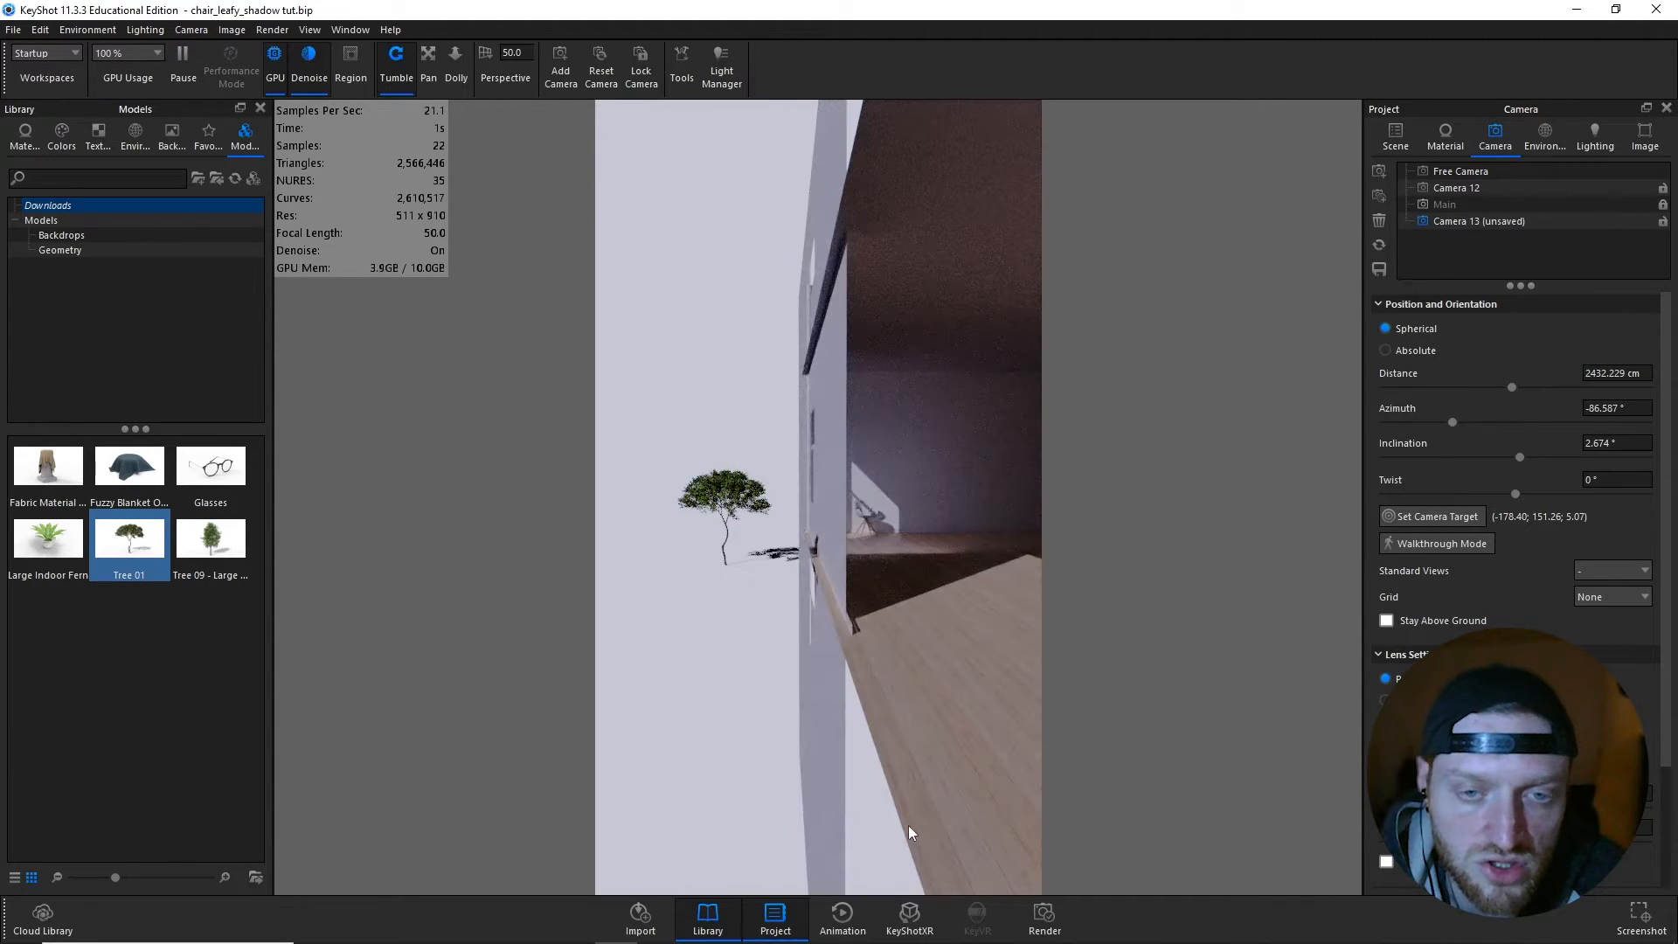
- Switch to the Main camera and, in the Geometry View, move Tree 01 by about -494 cm in Z and 77 cm in X
left_click(1489, 199)
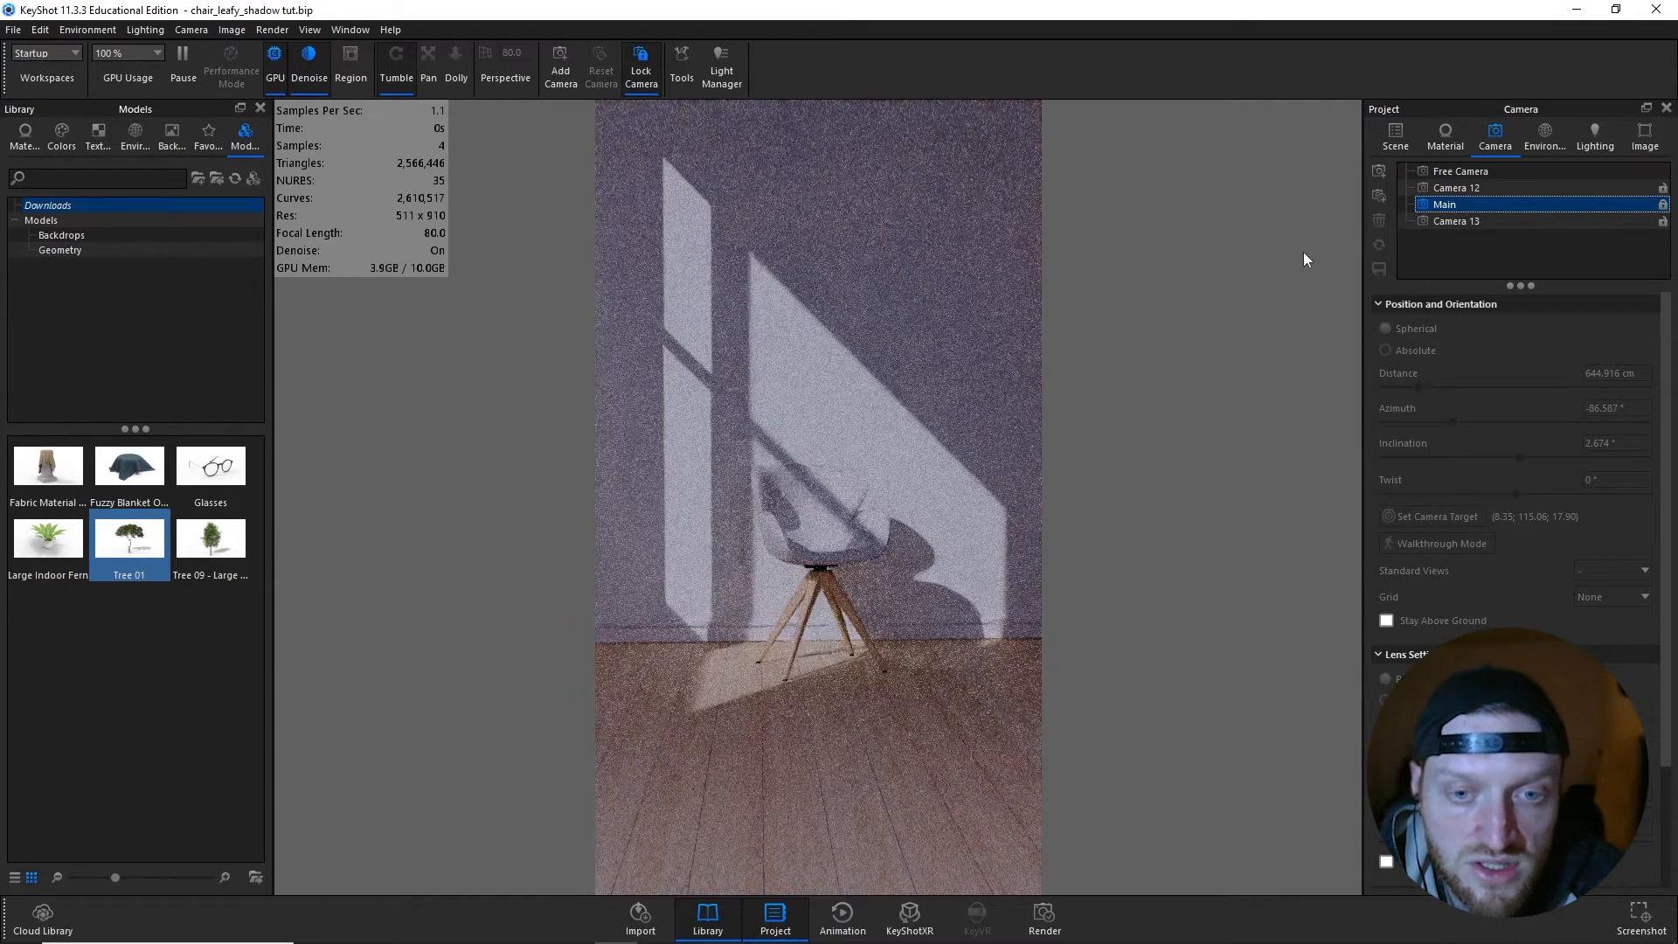
key("o")
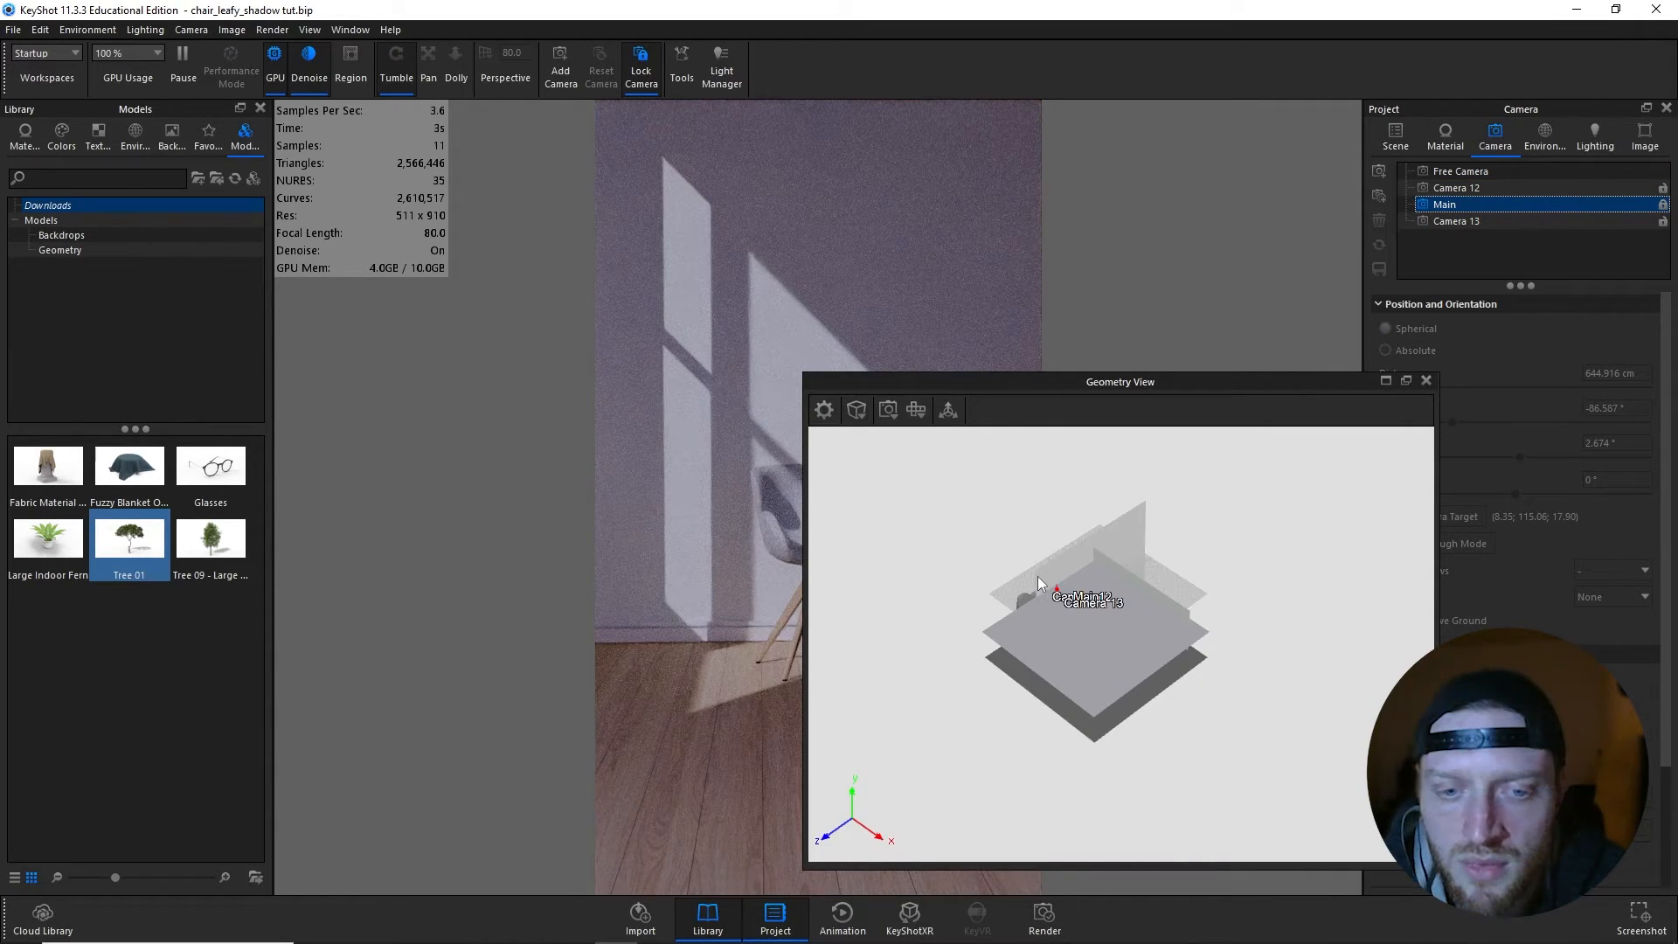
left_click(948, 410)
scroll(1066, 507, "up", 5)
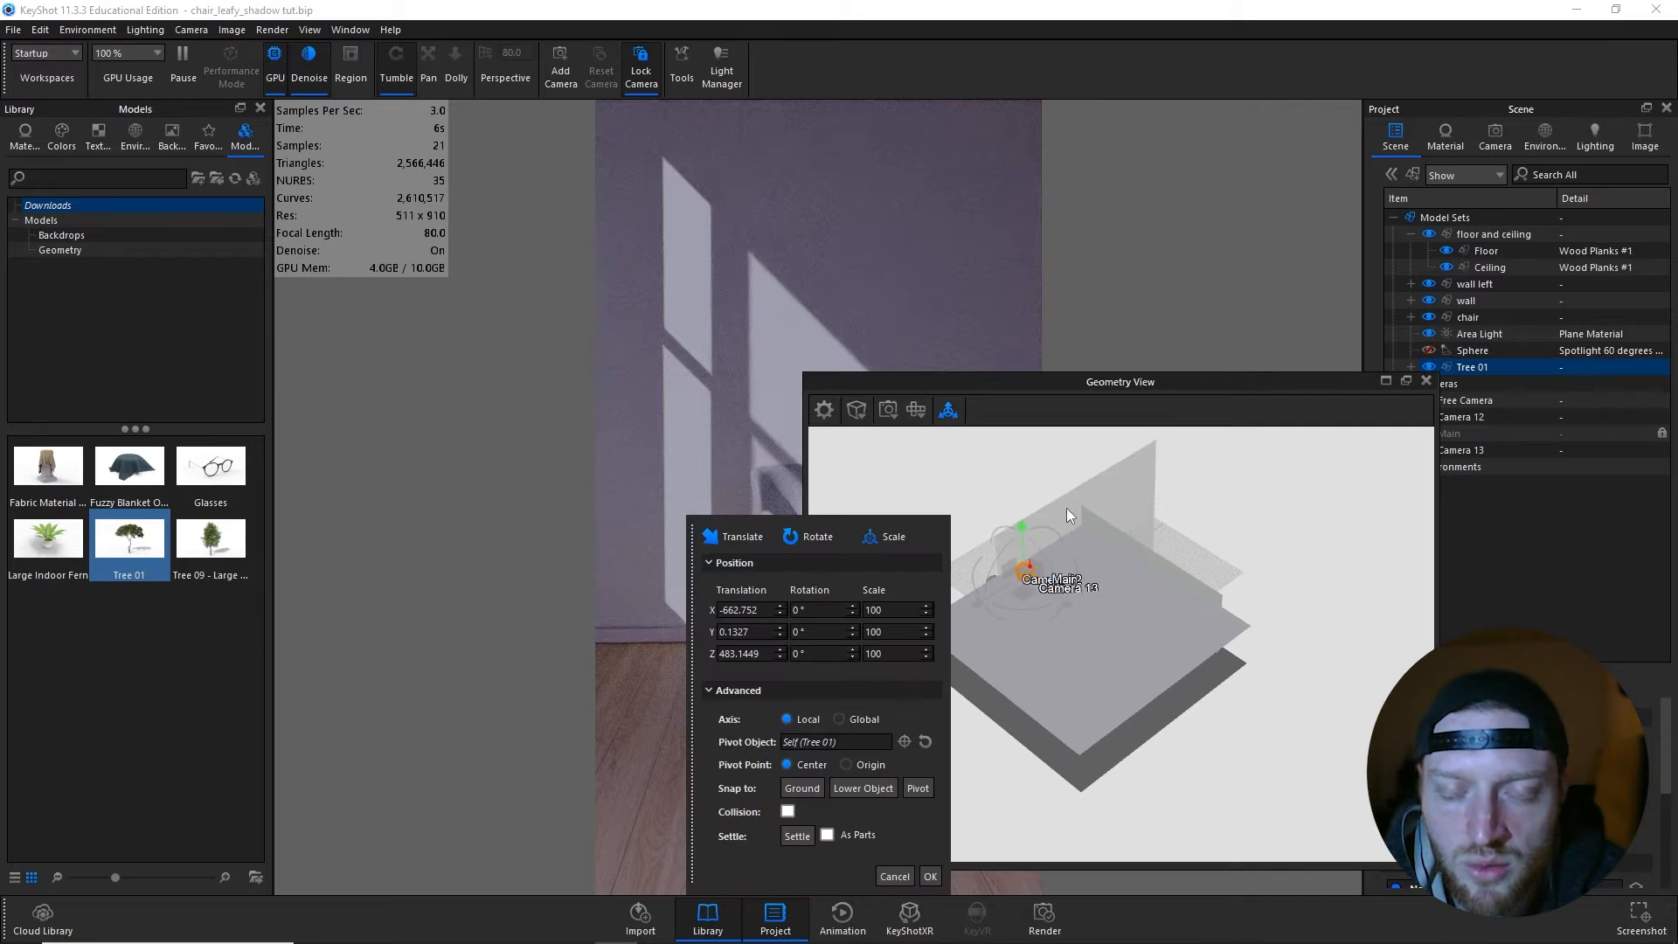
middle_click_drag(1066, 507, 1190, 547)
left_click_drag(1190, 547, 1131, 503)
middle_click_drag(1156, 541, 1137, 570)
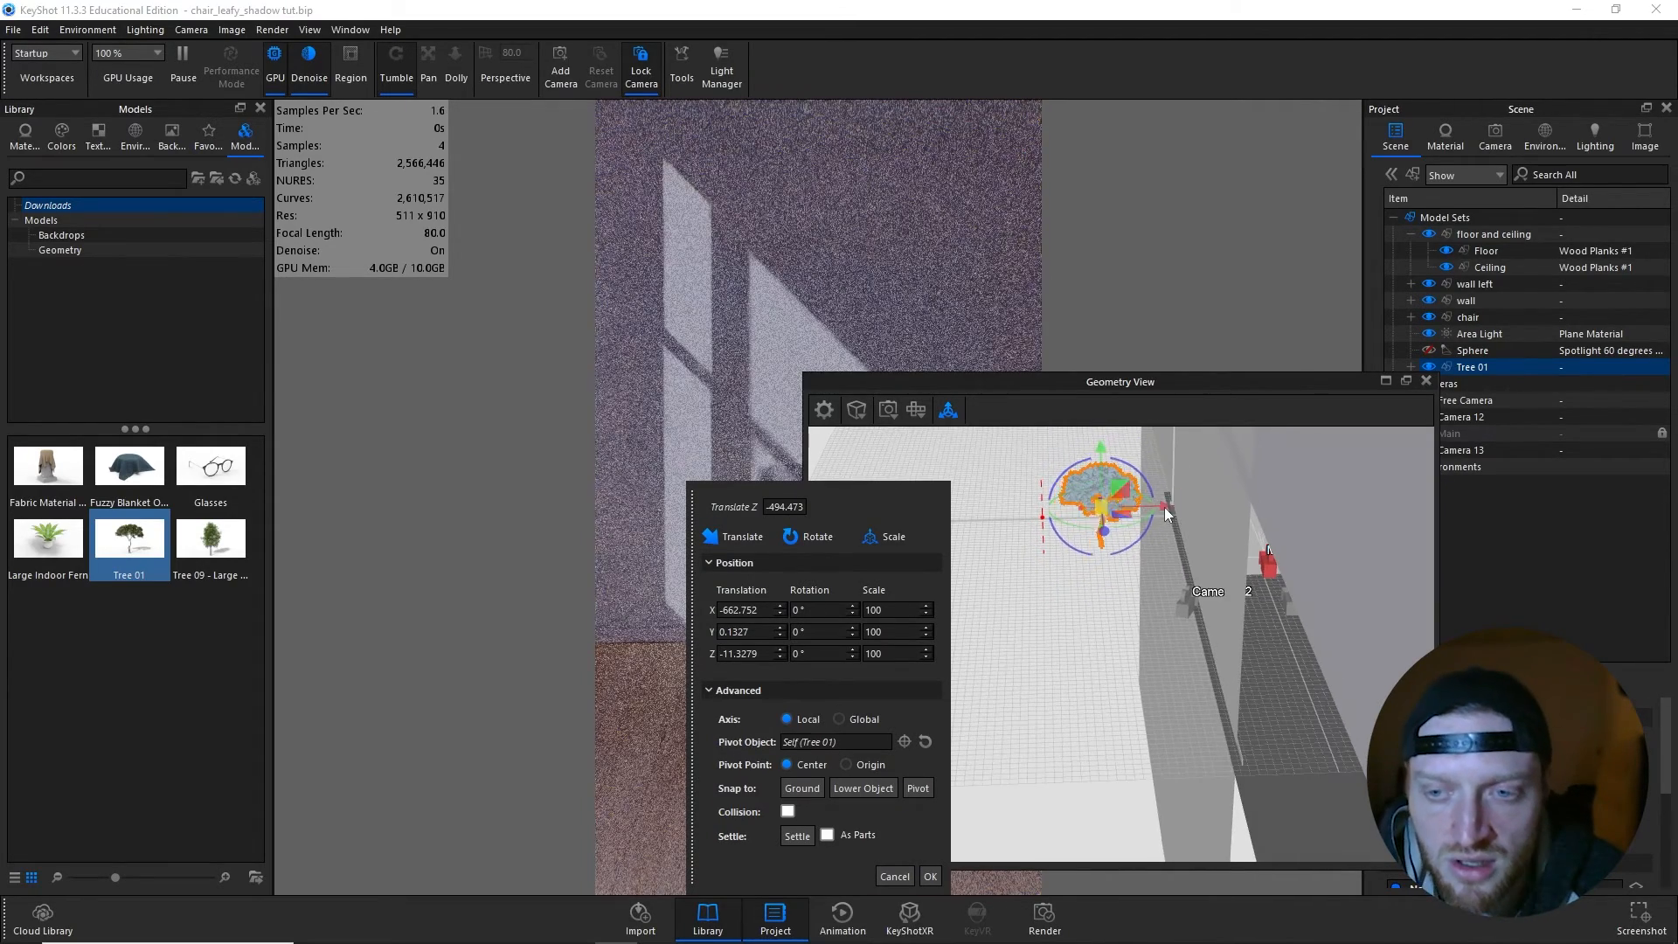
left_click_drag(1166, 503, 1189, 502)
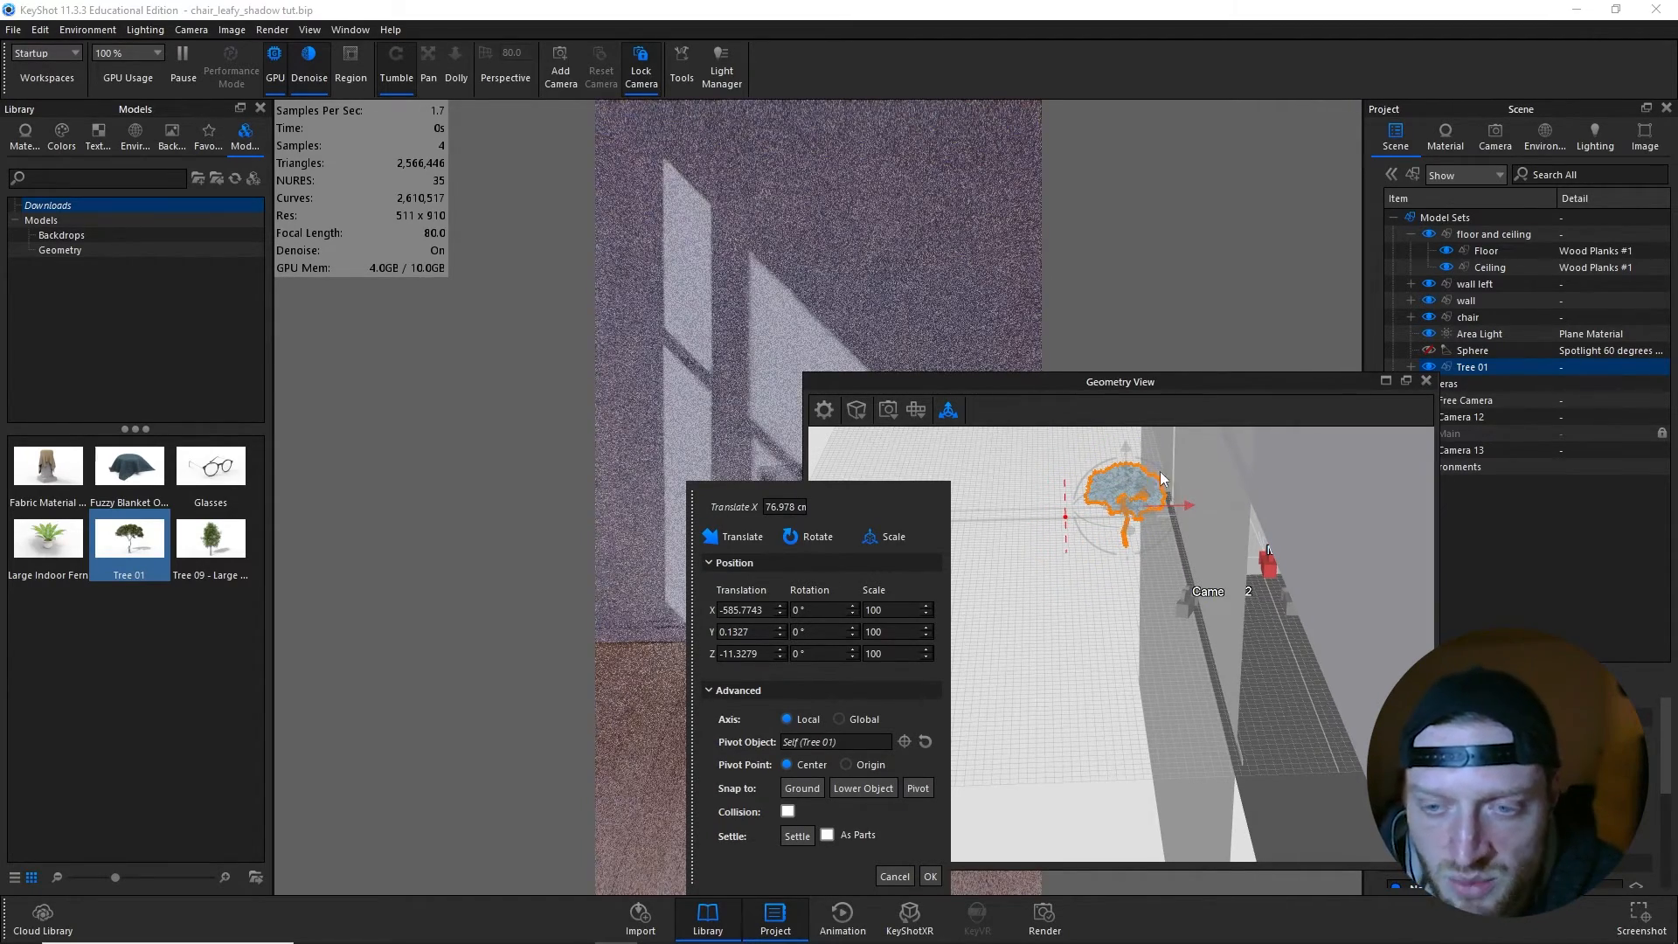
- Scale Tree 01 up to about 133% and snap it to the ground, keeping the full render visible beside the Geometry View
left_click_drag(1126, 441, 1230, 441)
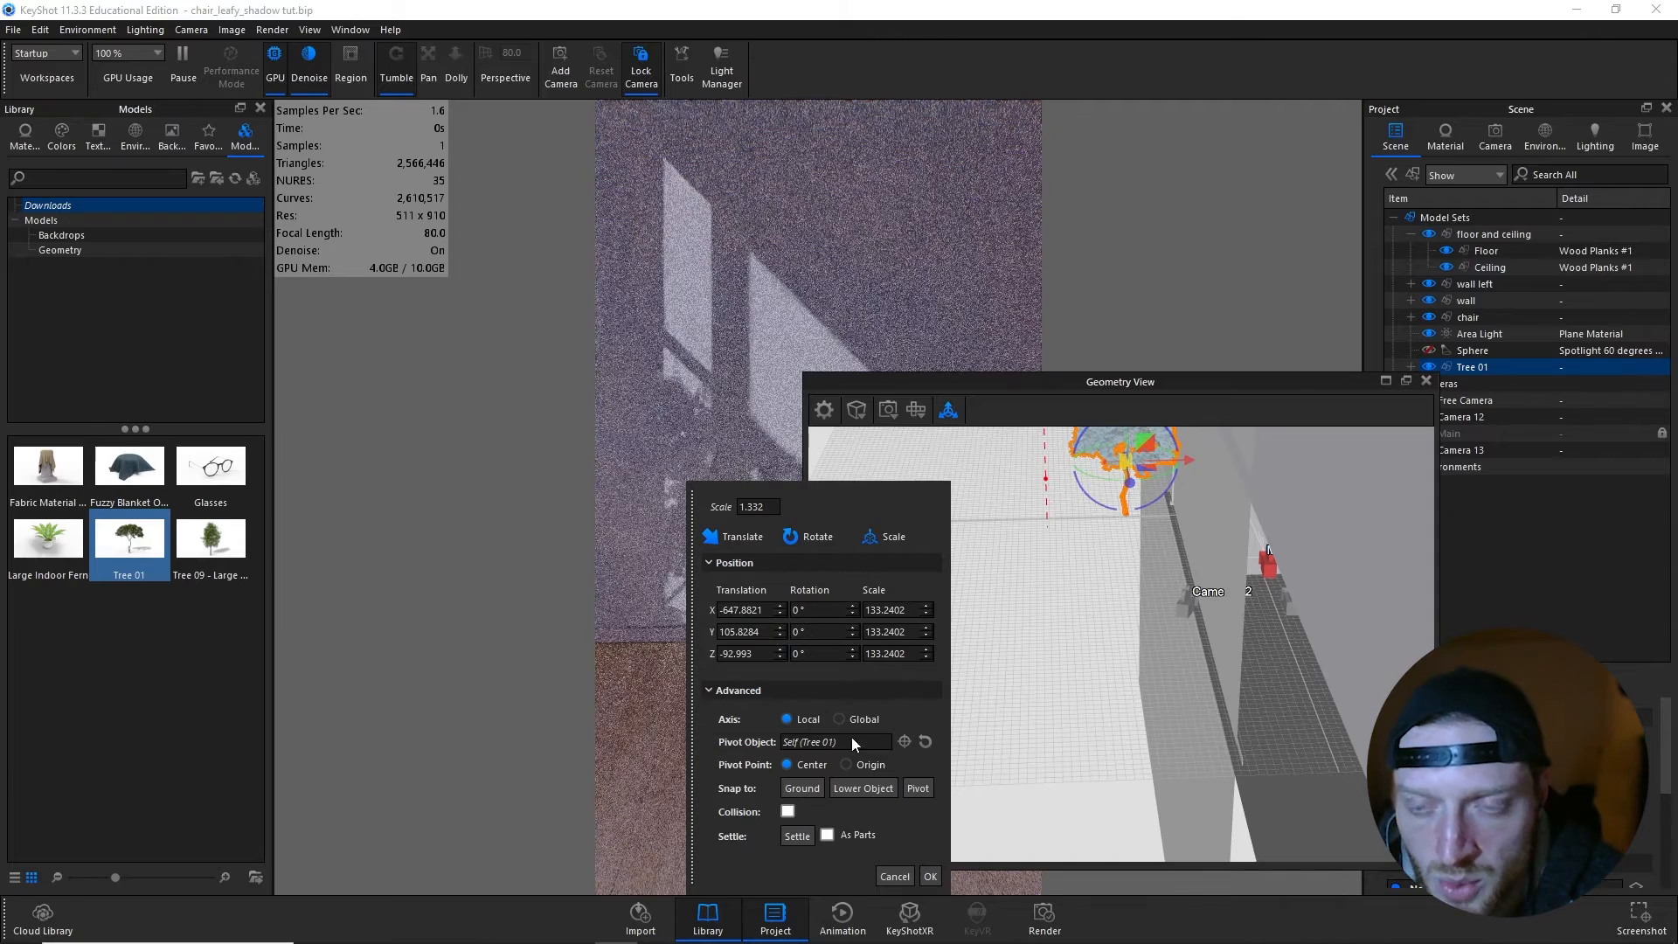
left_click(801, 788)
left_click_drag(697, 511, 285, 511)
left_click_drag(994, 374, 1187, 333)
- Enlarge Tree 01 in stages to about 272% scale, snapping it back to the ground after each enlargement
scroll(1344, 516, "up", 1)
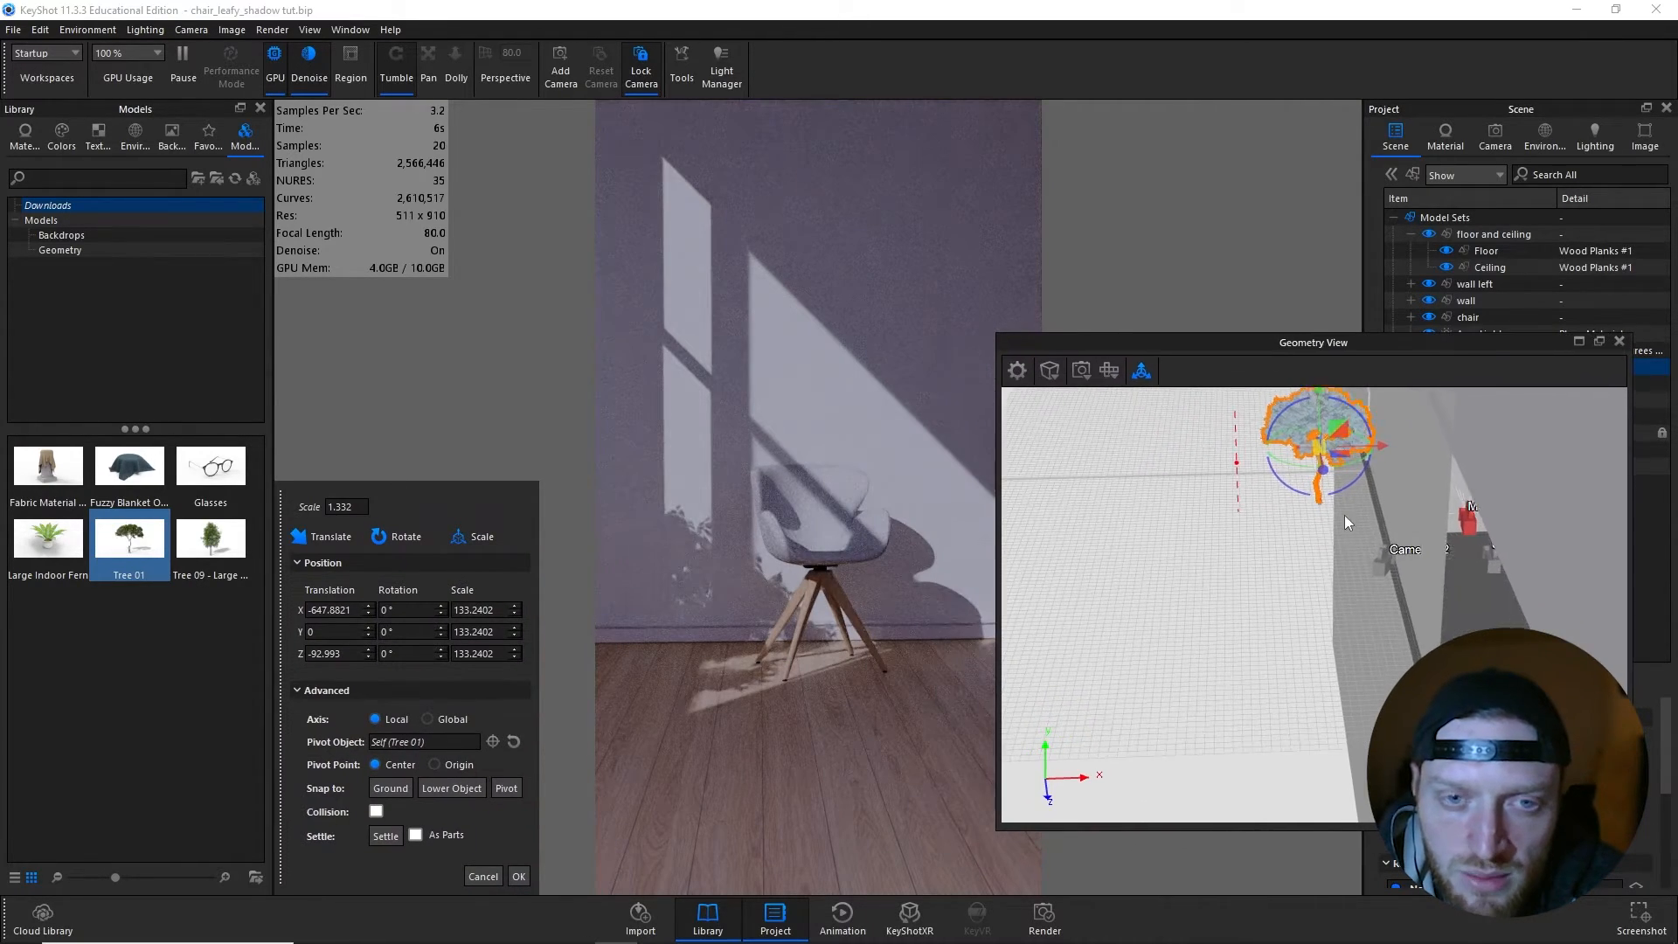
middle_click_drag(1277, 612, 1262, 679)
left_click_drag(1262, 680, 1335, 632)
middle_click_drag(1335, 631, 1225, 500)
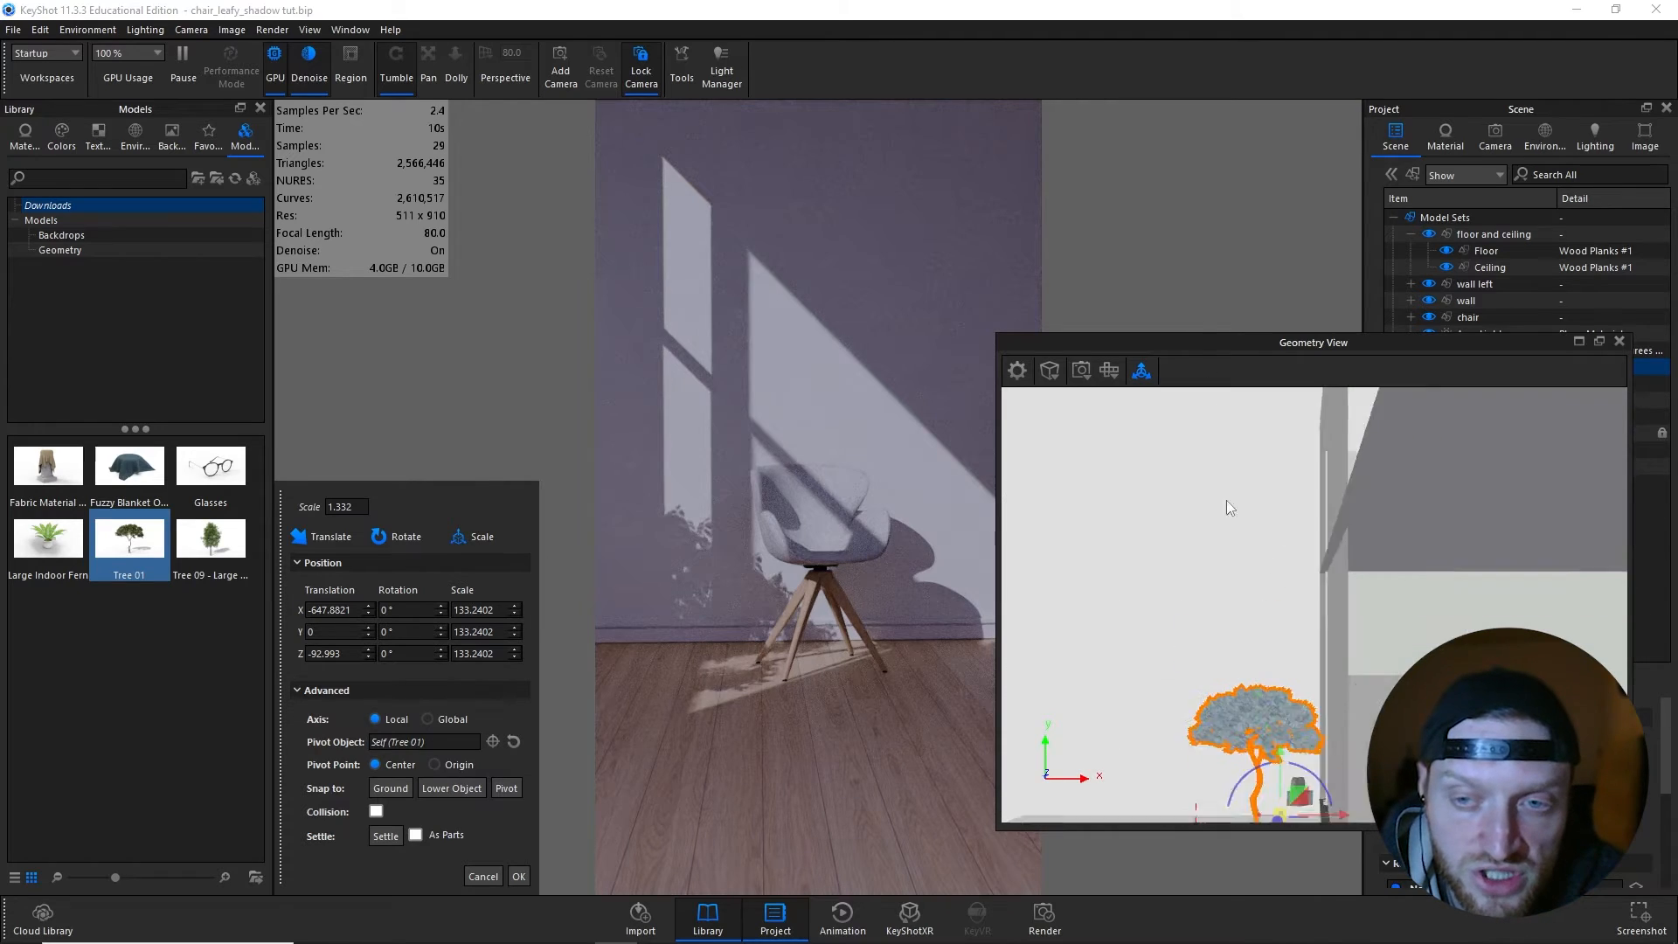
middle_click_drag(1336, 671, 1261, 502)
scroll(1270, 514, "down", 2)
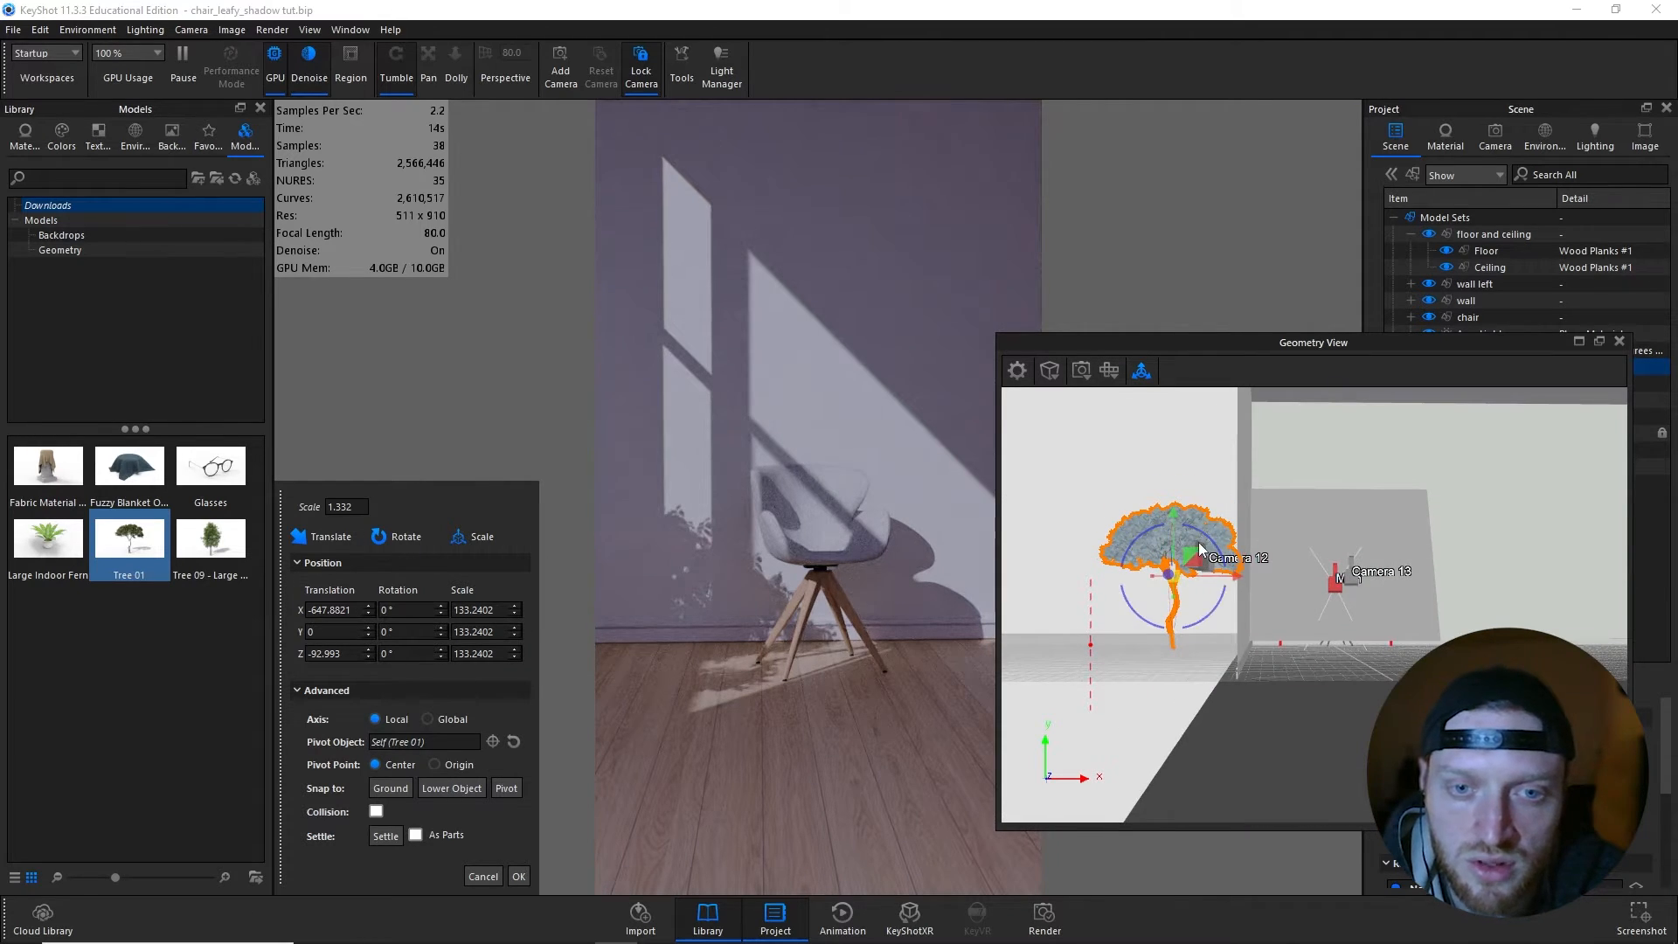
left_click_drag(1173, 514, 1172, 432)
left_click_drag(1211, 493, 1272, 484)
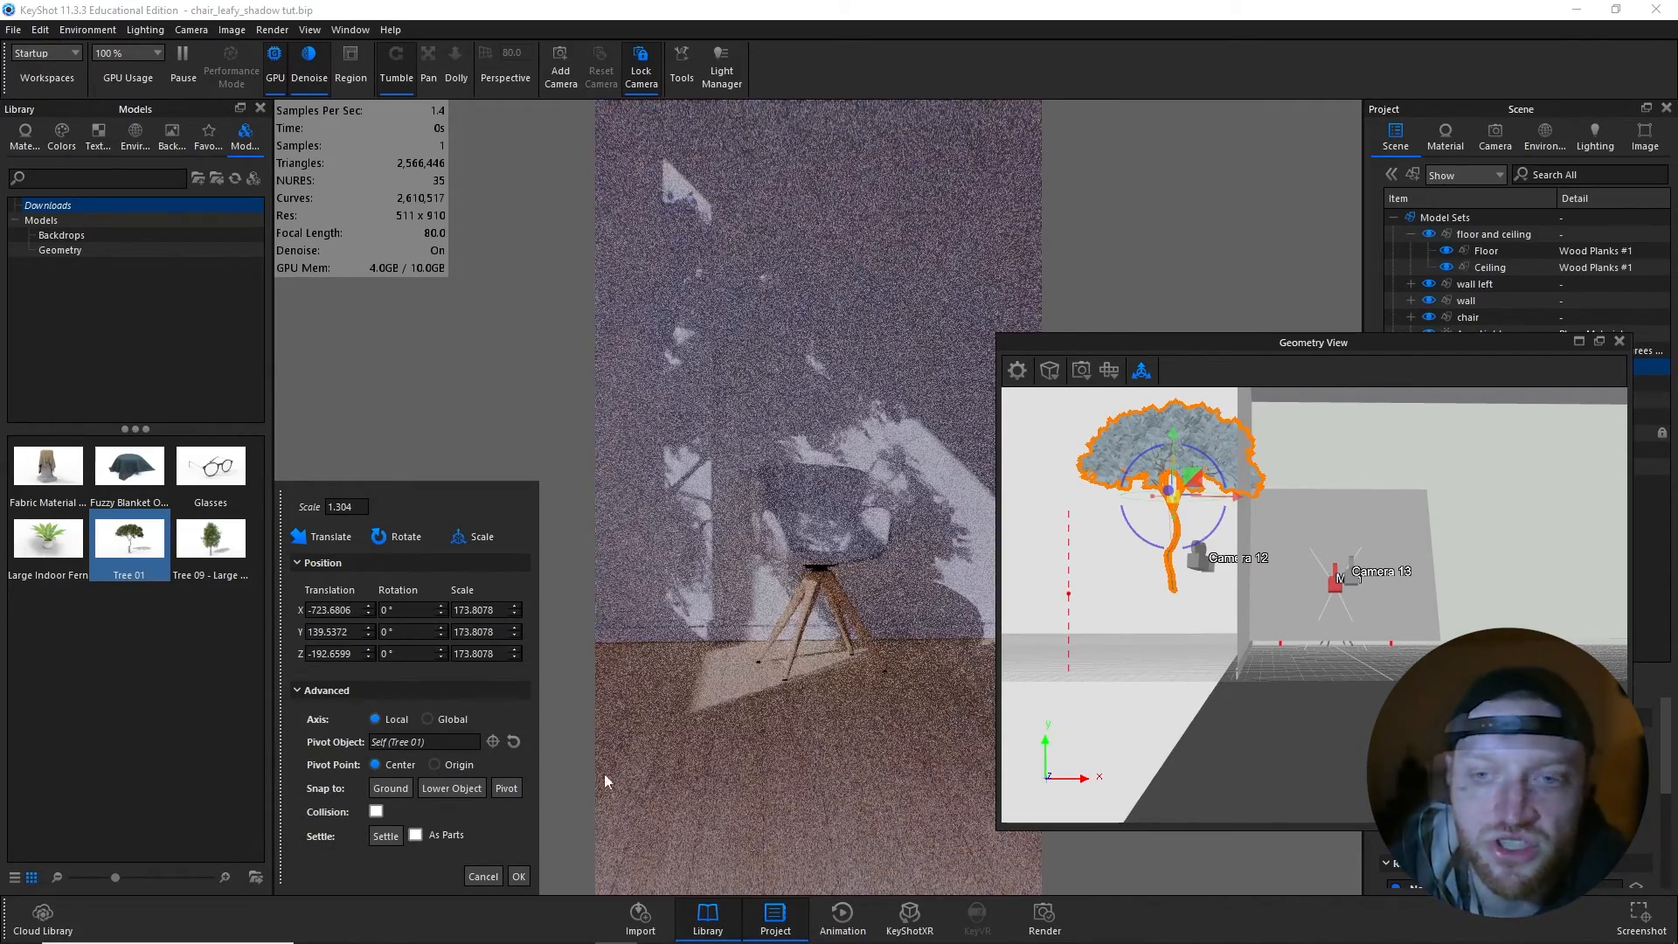
left_click(398, 786)
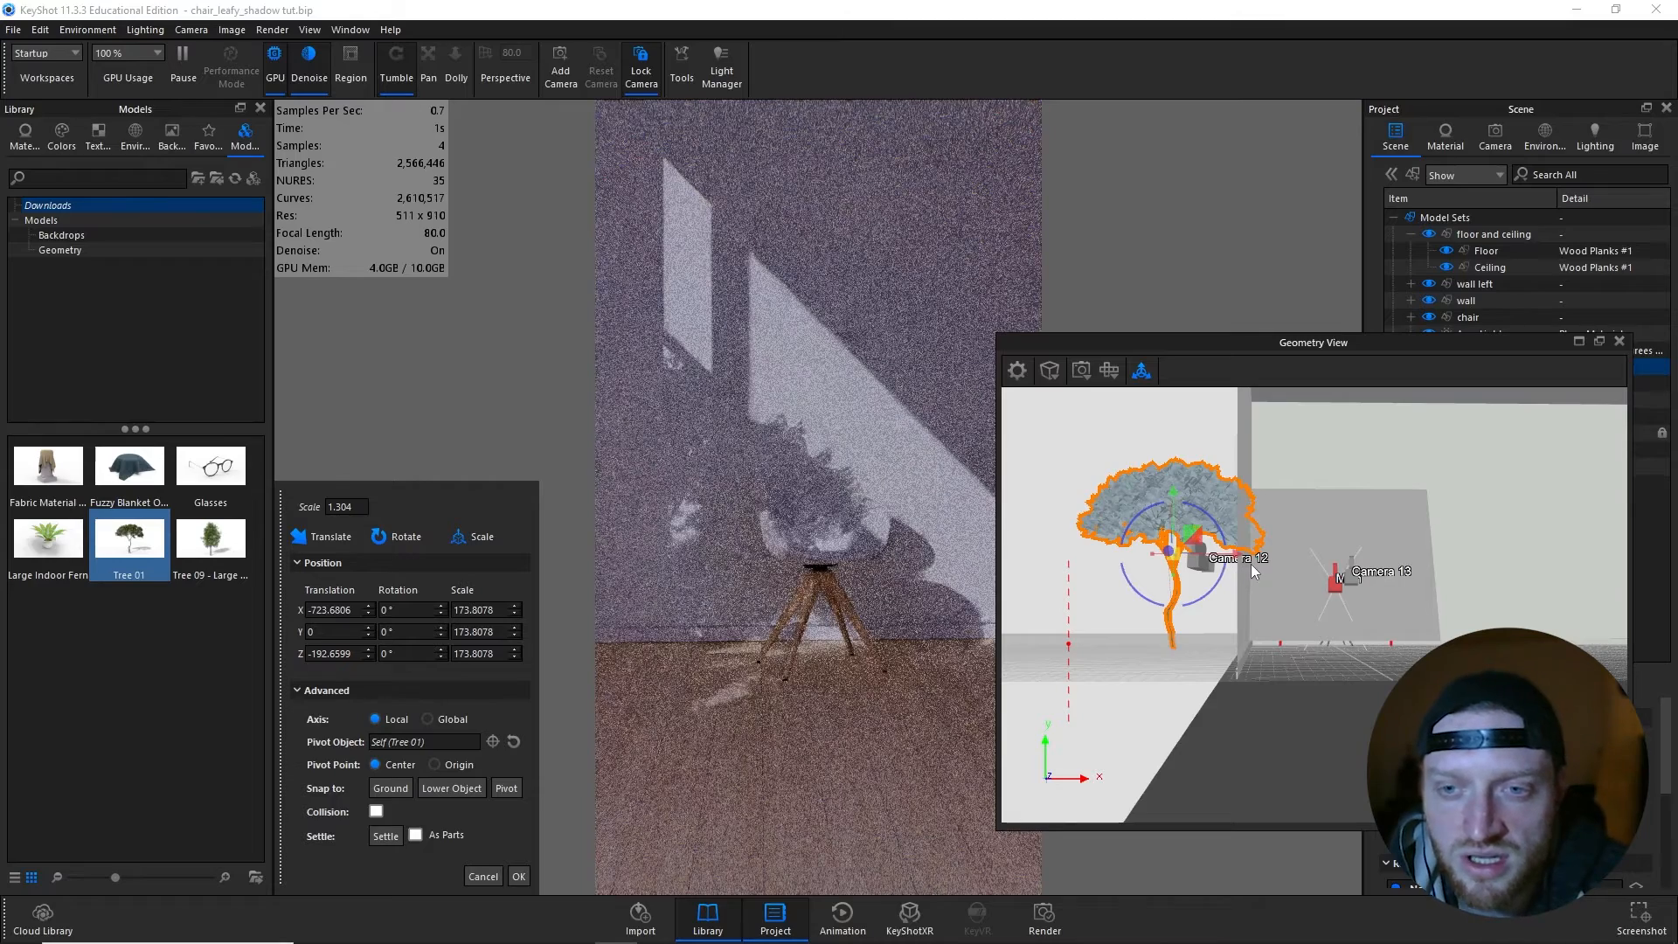
left_click_drag(1237, 553, 1200, 560)
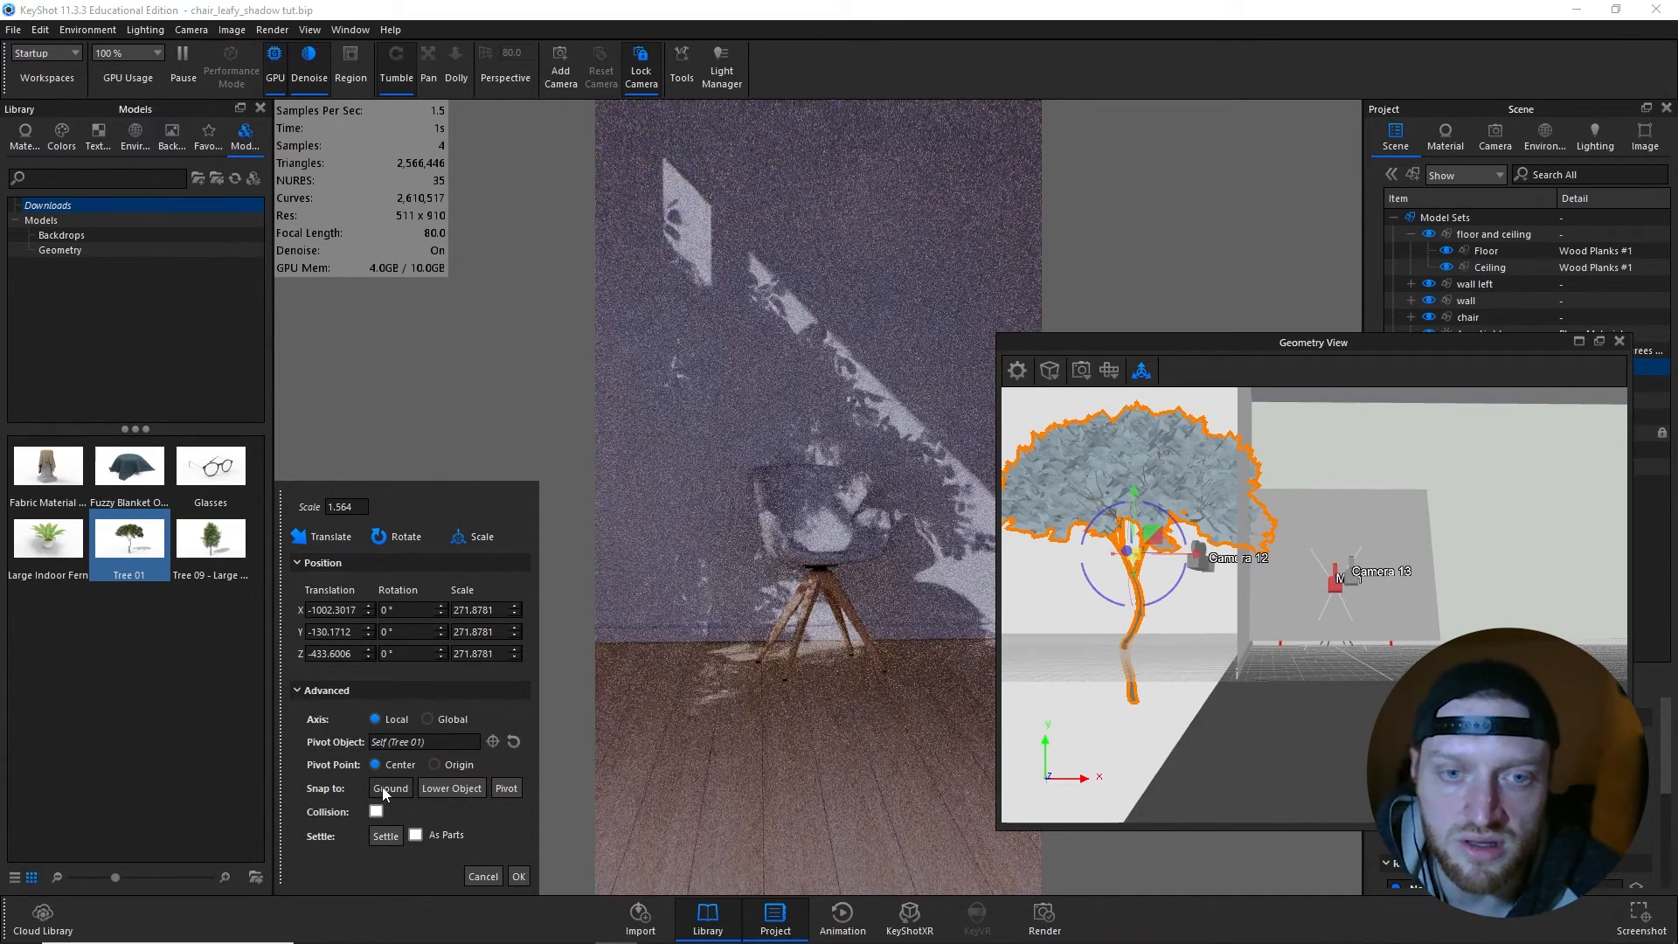
left_click(384, 787)
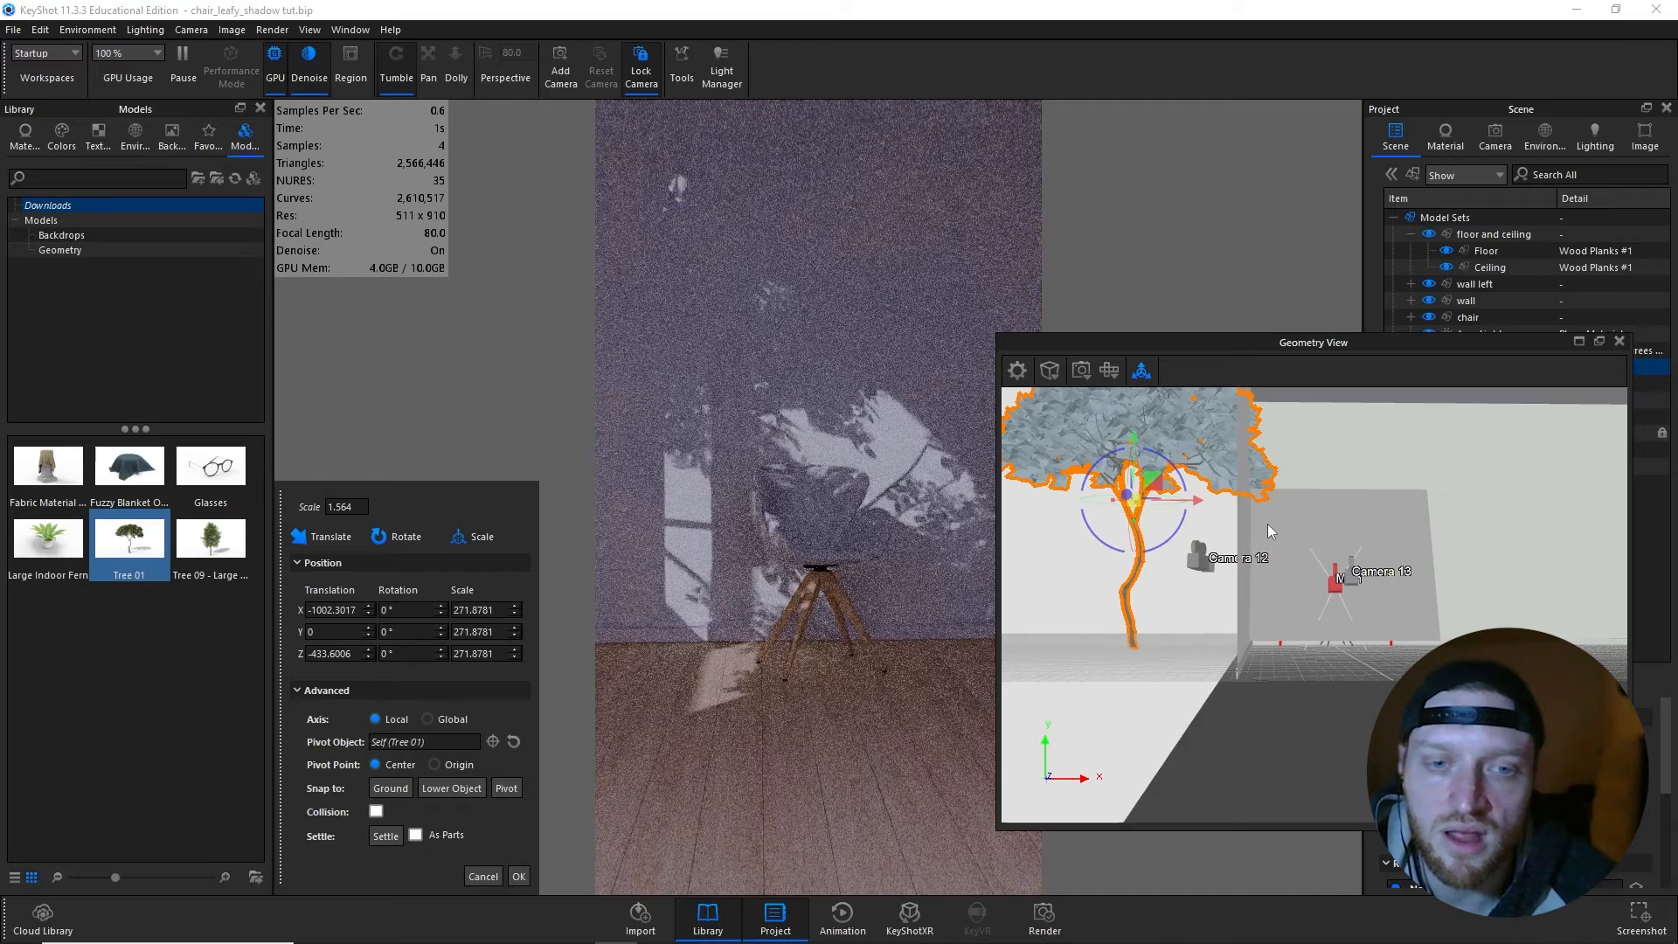
- Move Tree 01 about 175 cm away from the window wall along X and accept the transform
left_click_drag(1203, 502, 1126, 500)
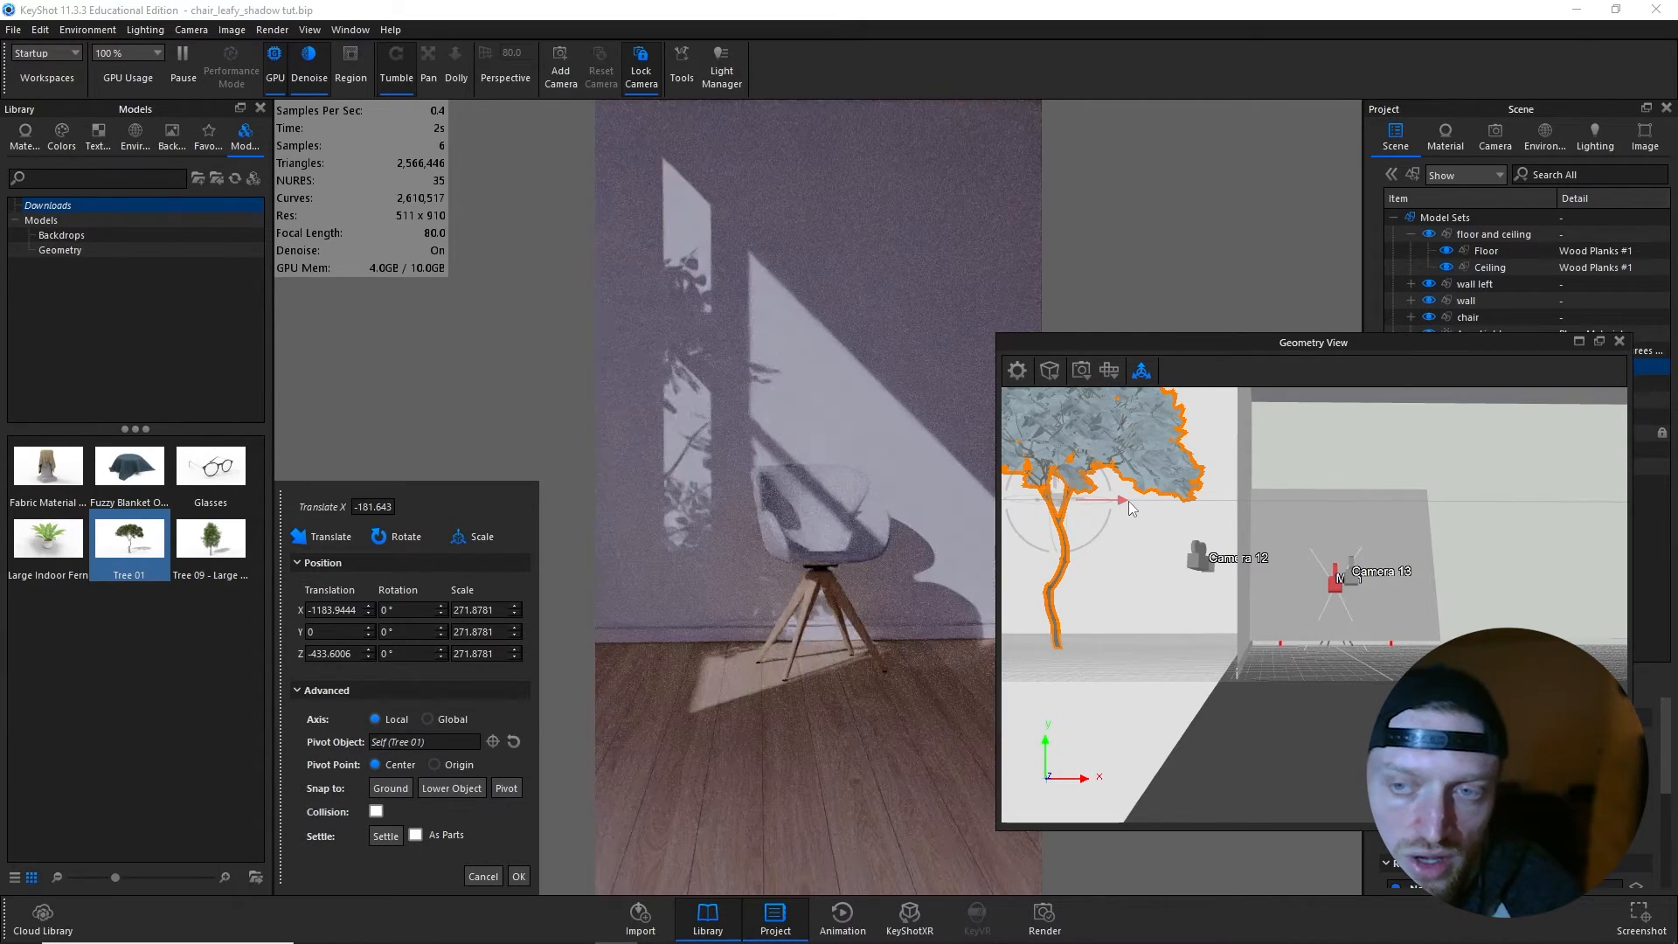
left_click_drag(1129, 501, 1131, 501)
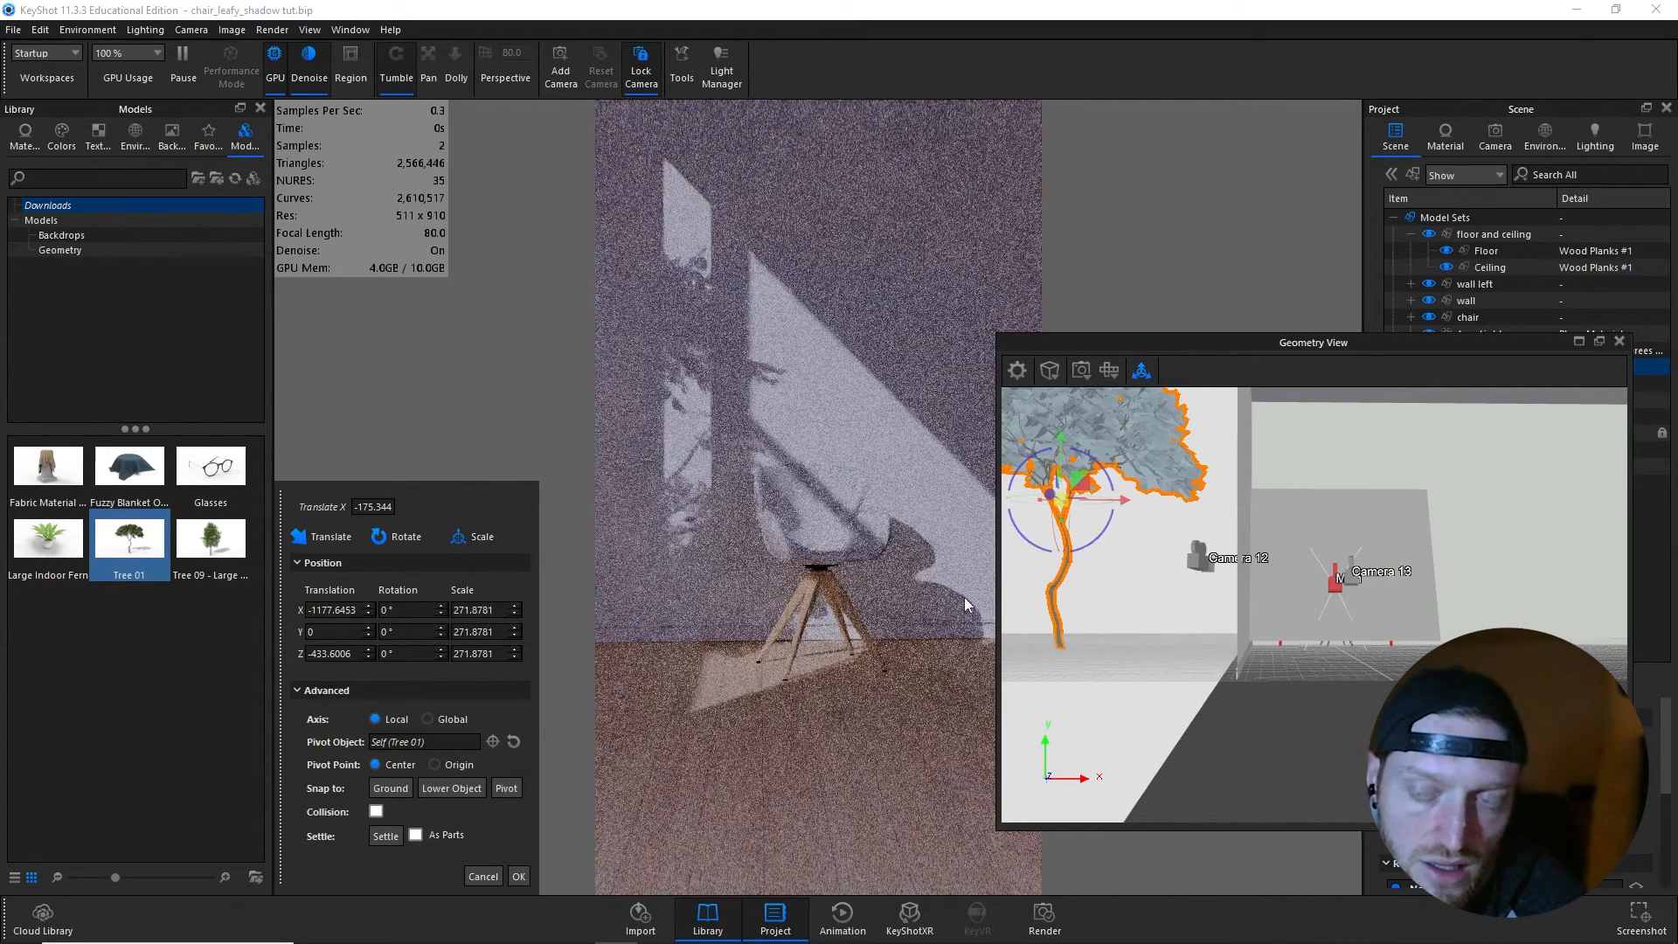
left_click(518, 875)
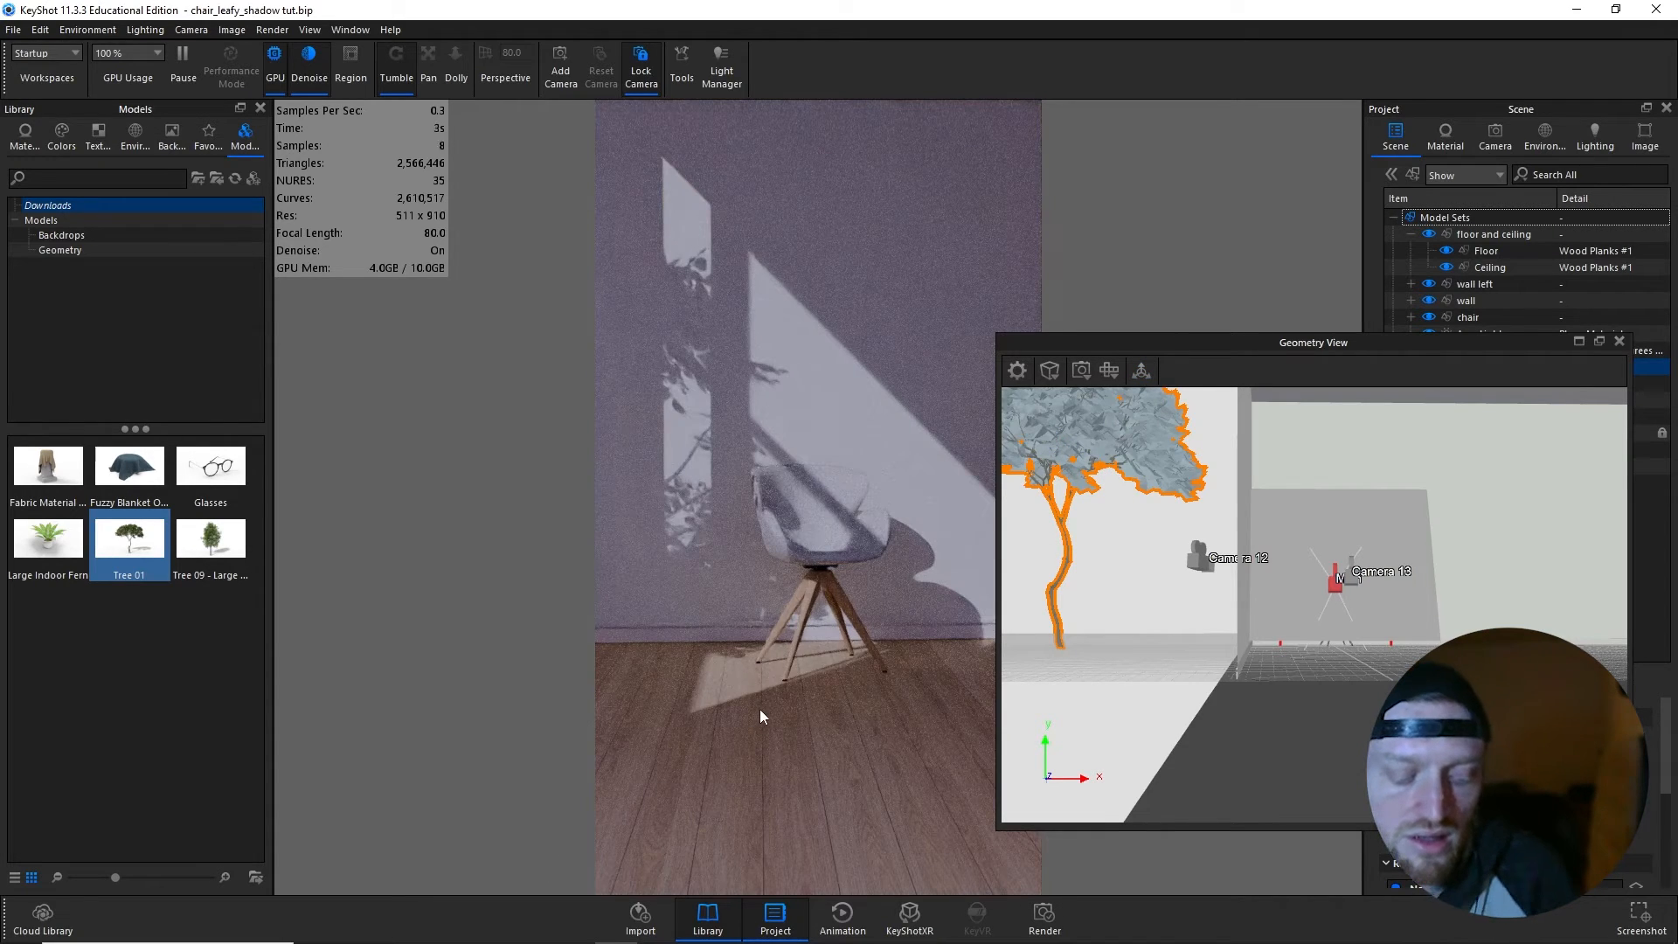
- Adjust Tree 01's position along Z while checking its leaf shadows, and finish the move
left_click(1142, 373)
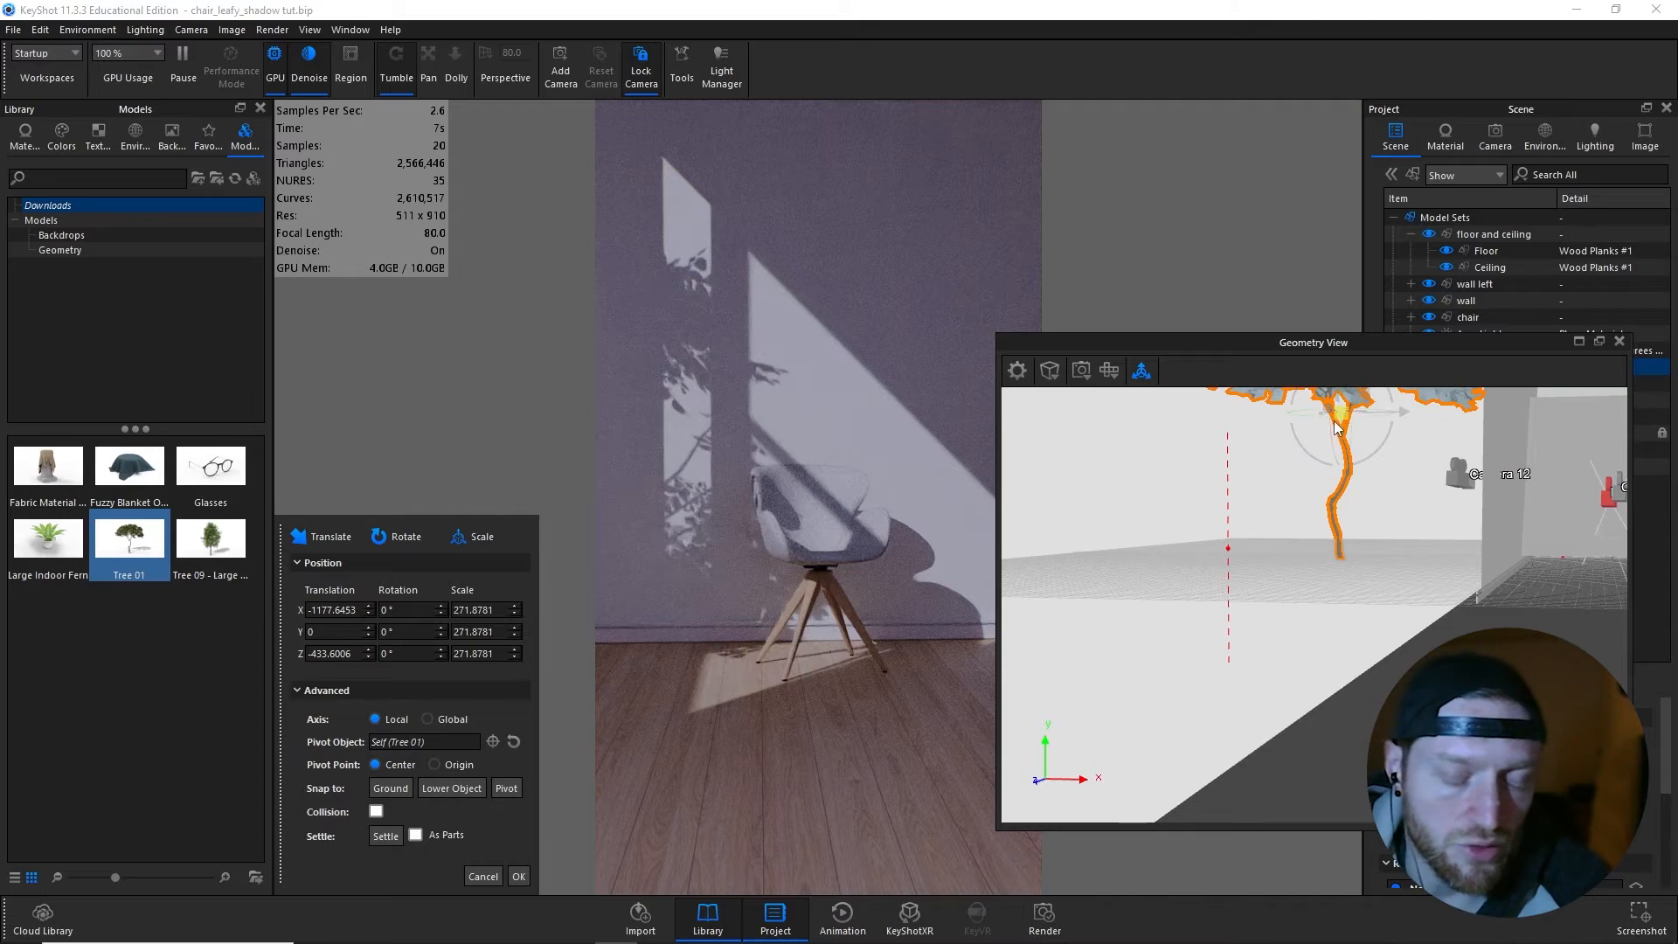
left_click_drag(1334, 410, 1285, 418)
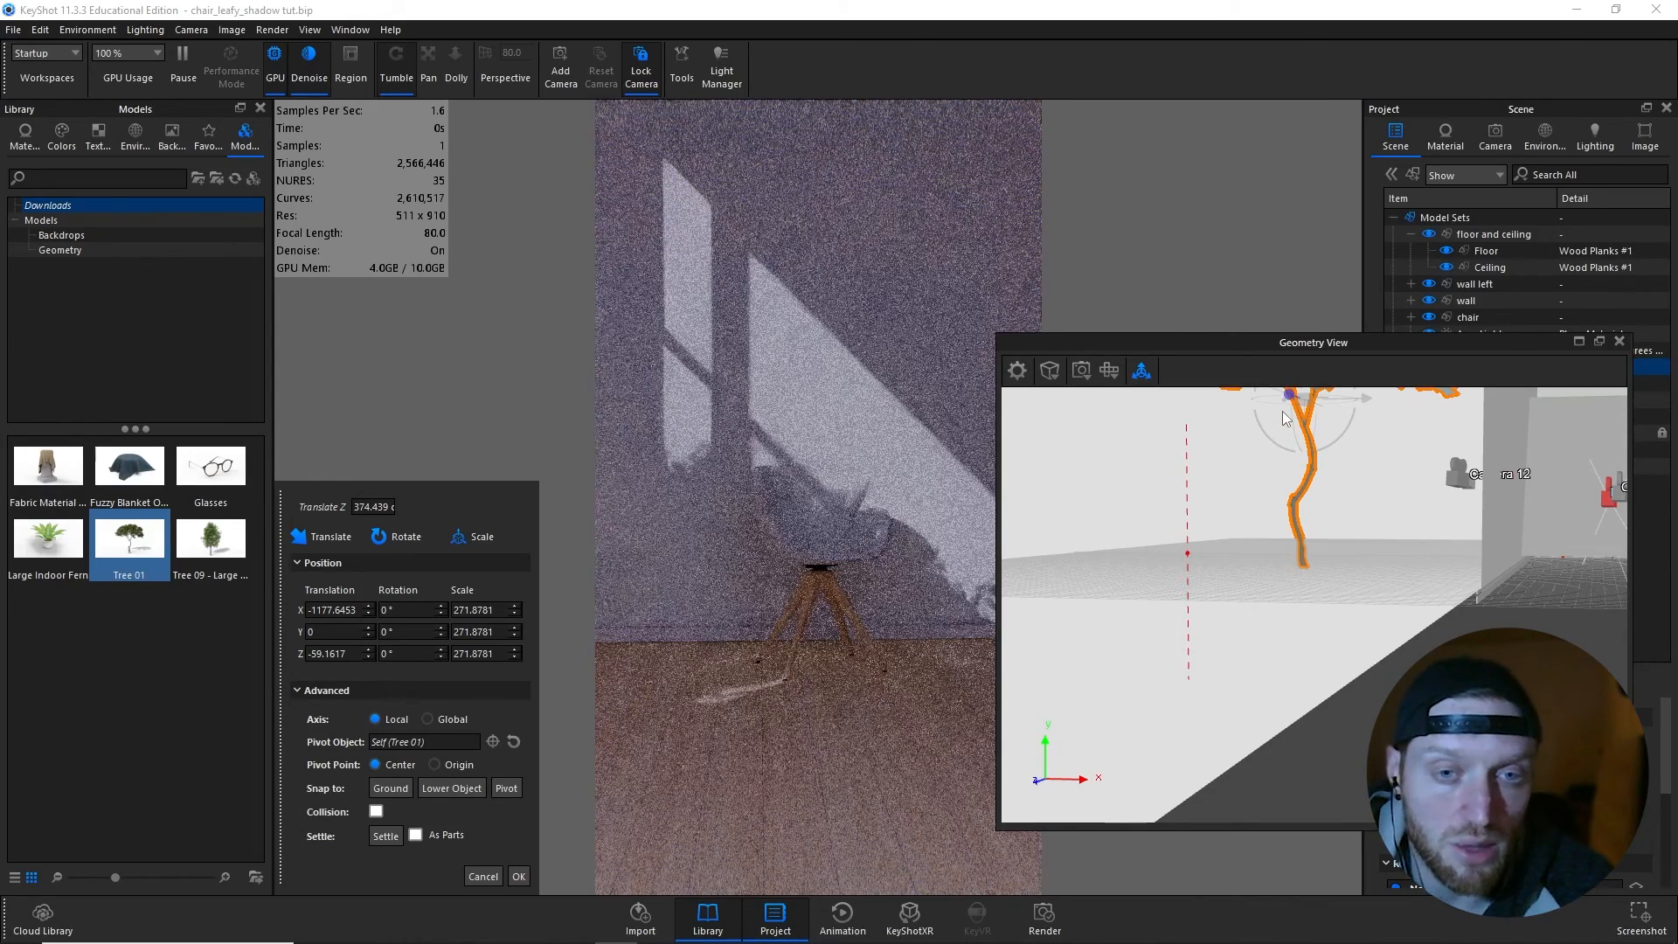
key("Return")
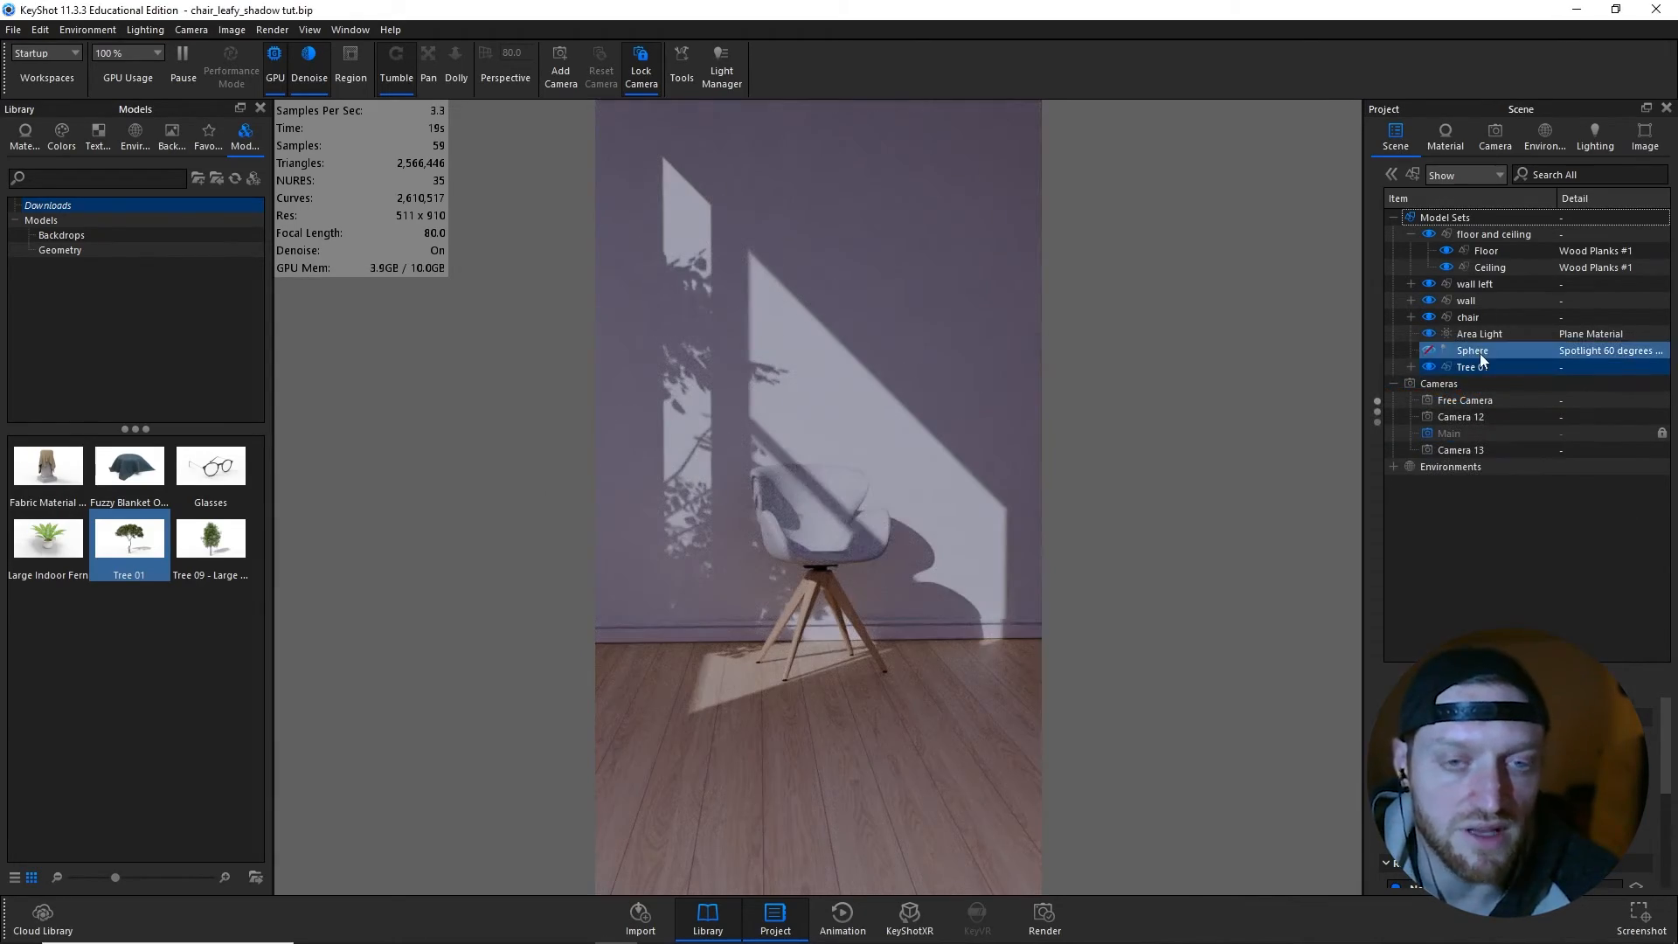
- Add a Translation animation to Tree 01 and open its properties from the timeline
right_click(1481, 357)
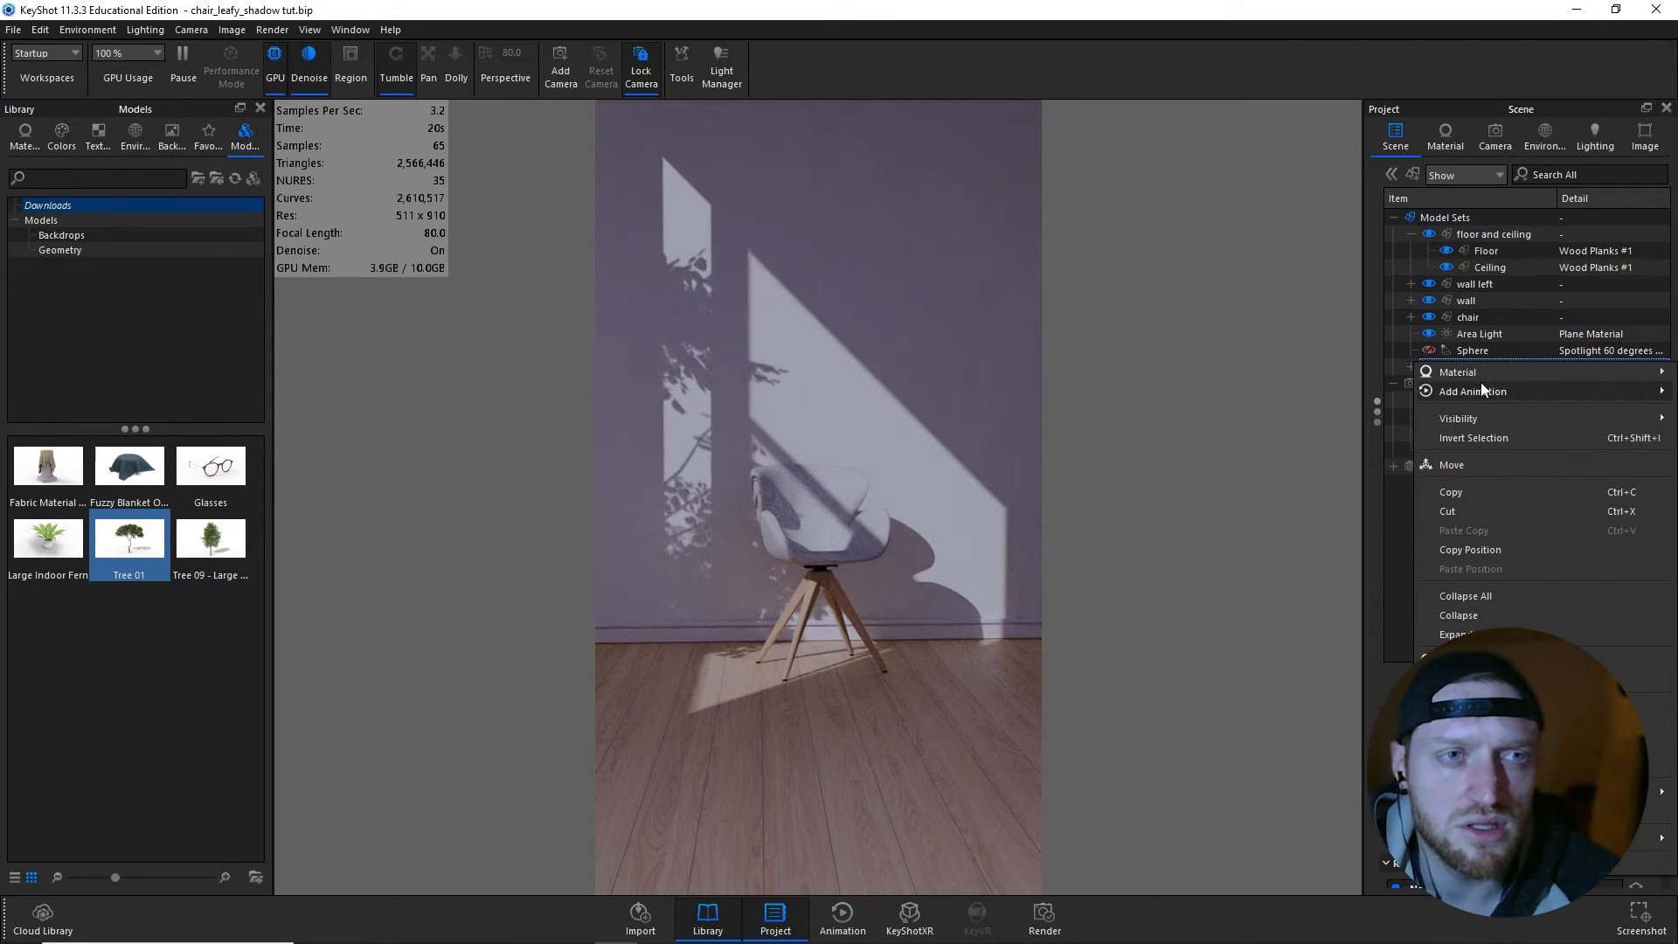
mouse_move(1480, 384)
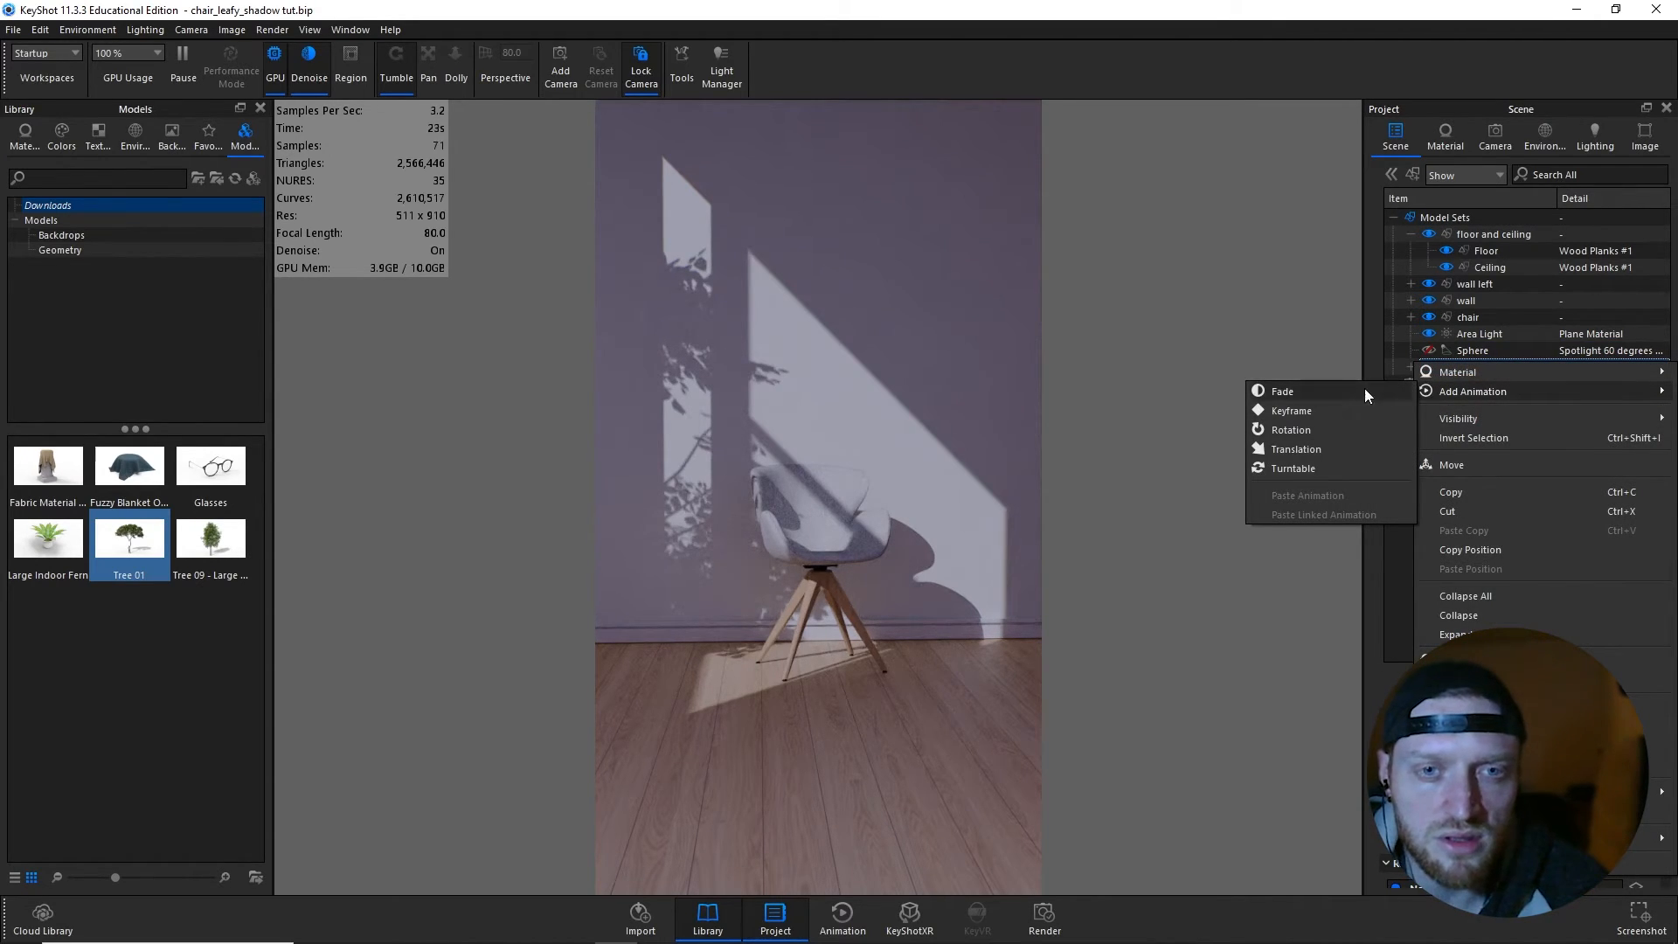
left_click(1297, 449)
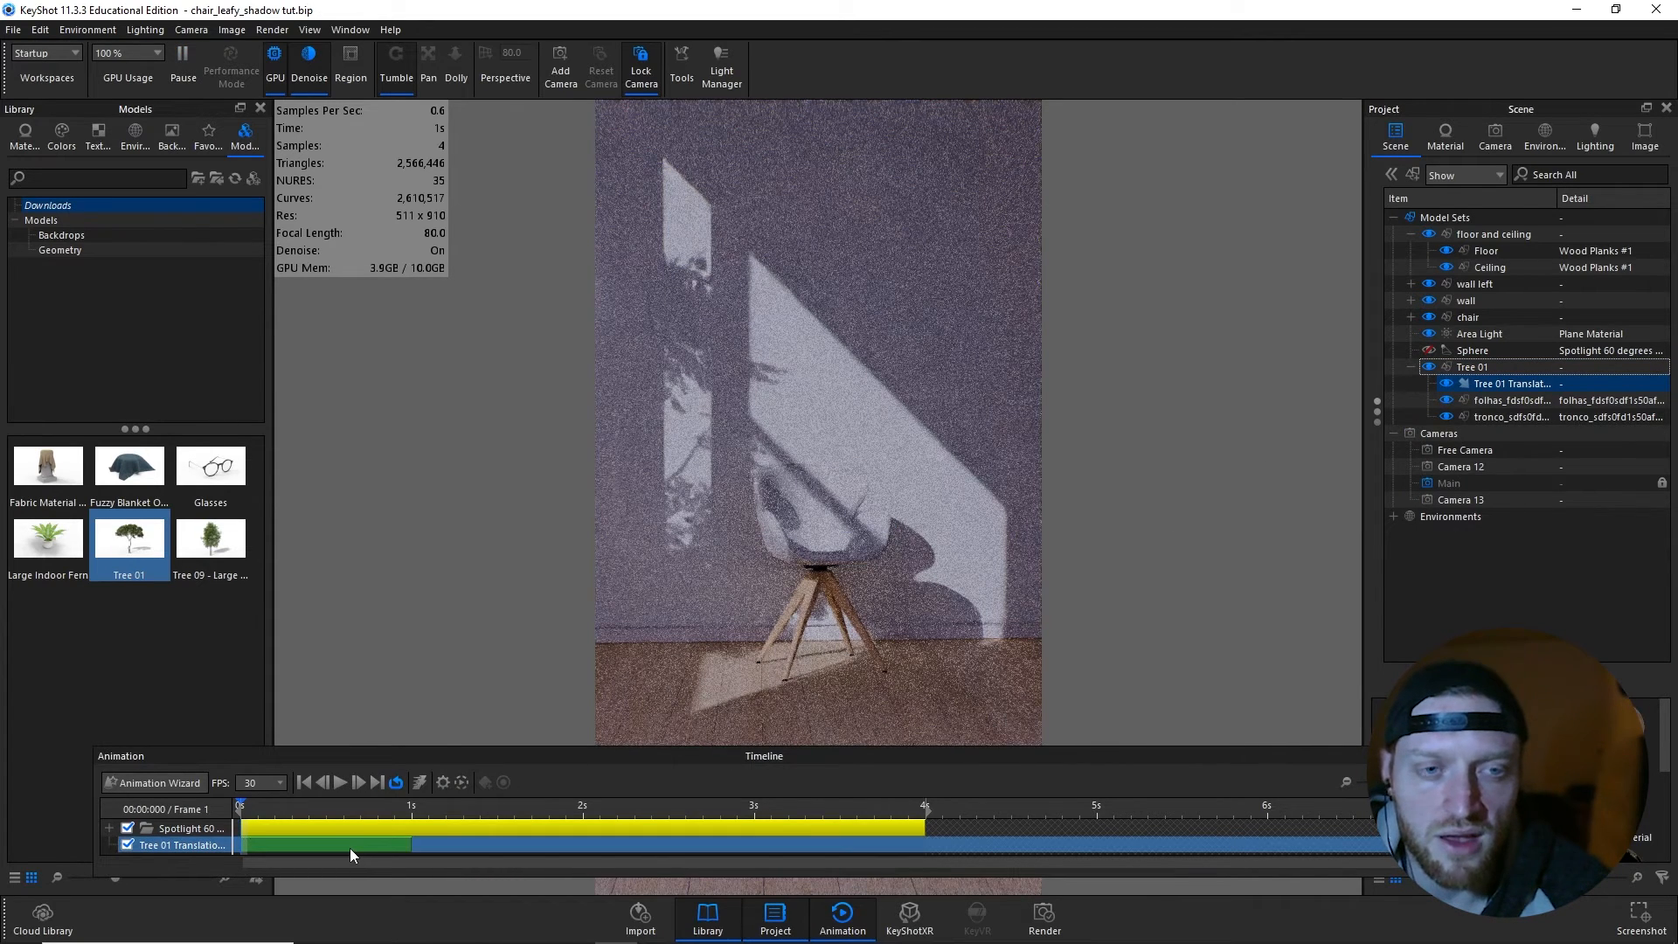
left_click(350, 848)
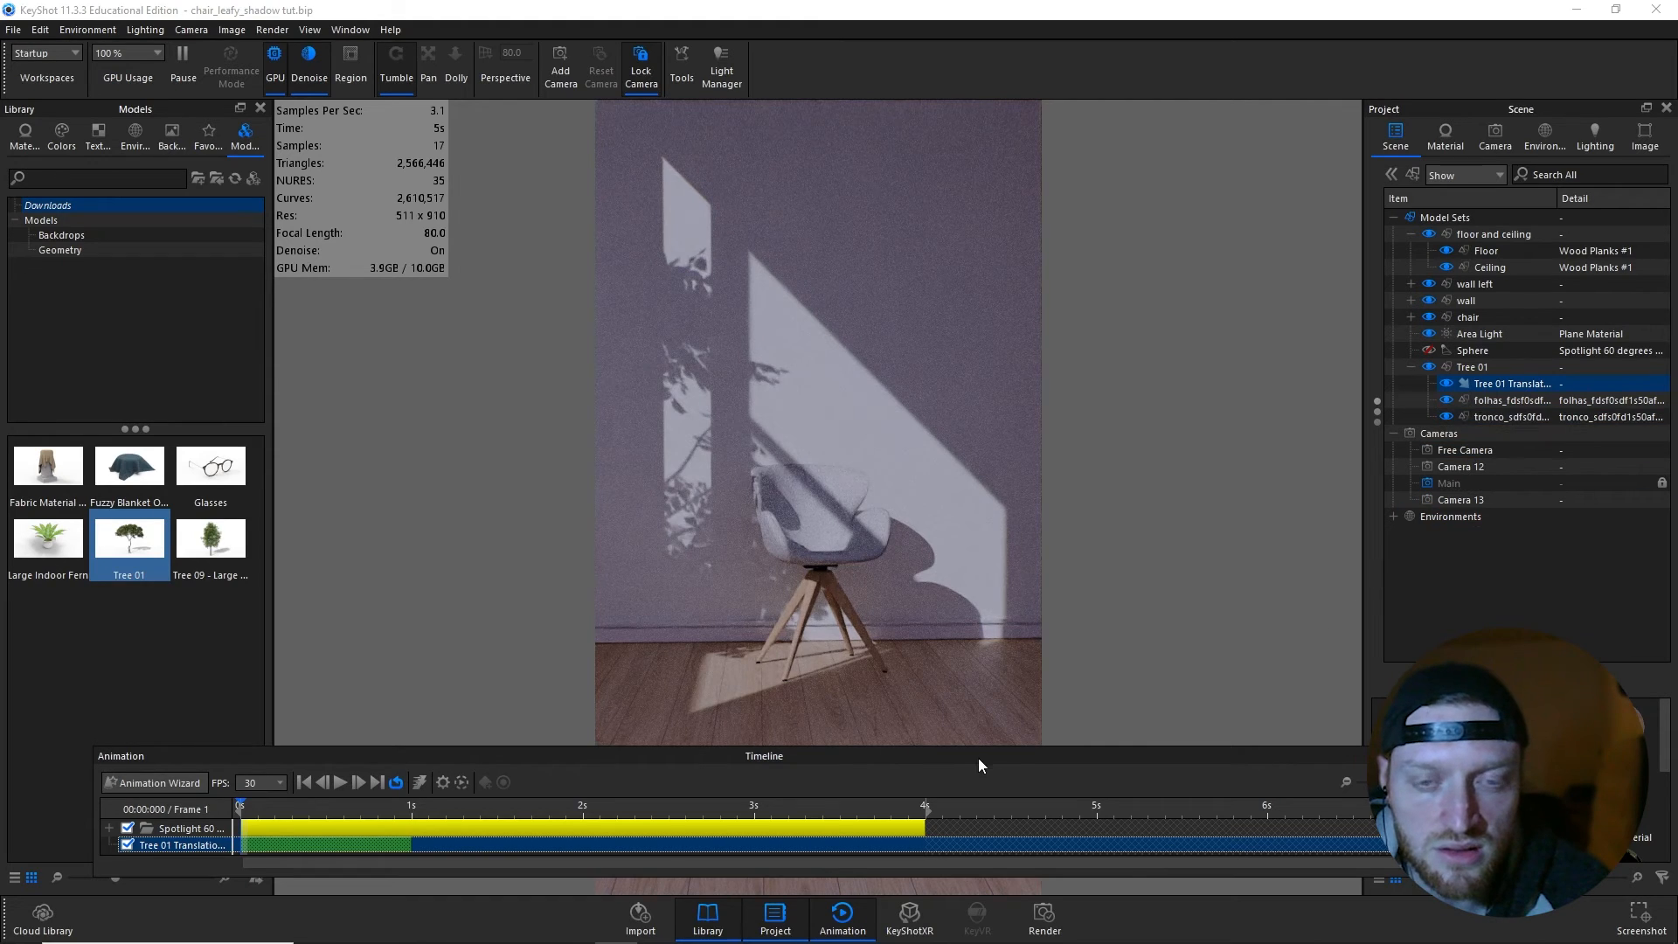
left_click_drag(978, 747, 1107, 449)
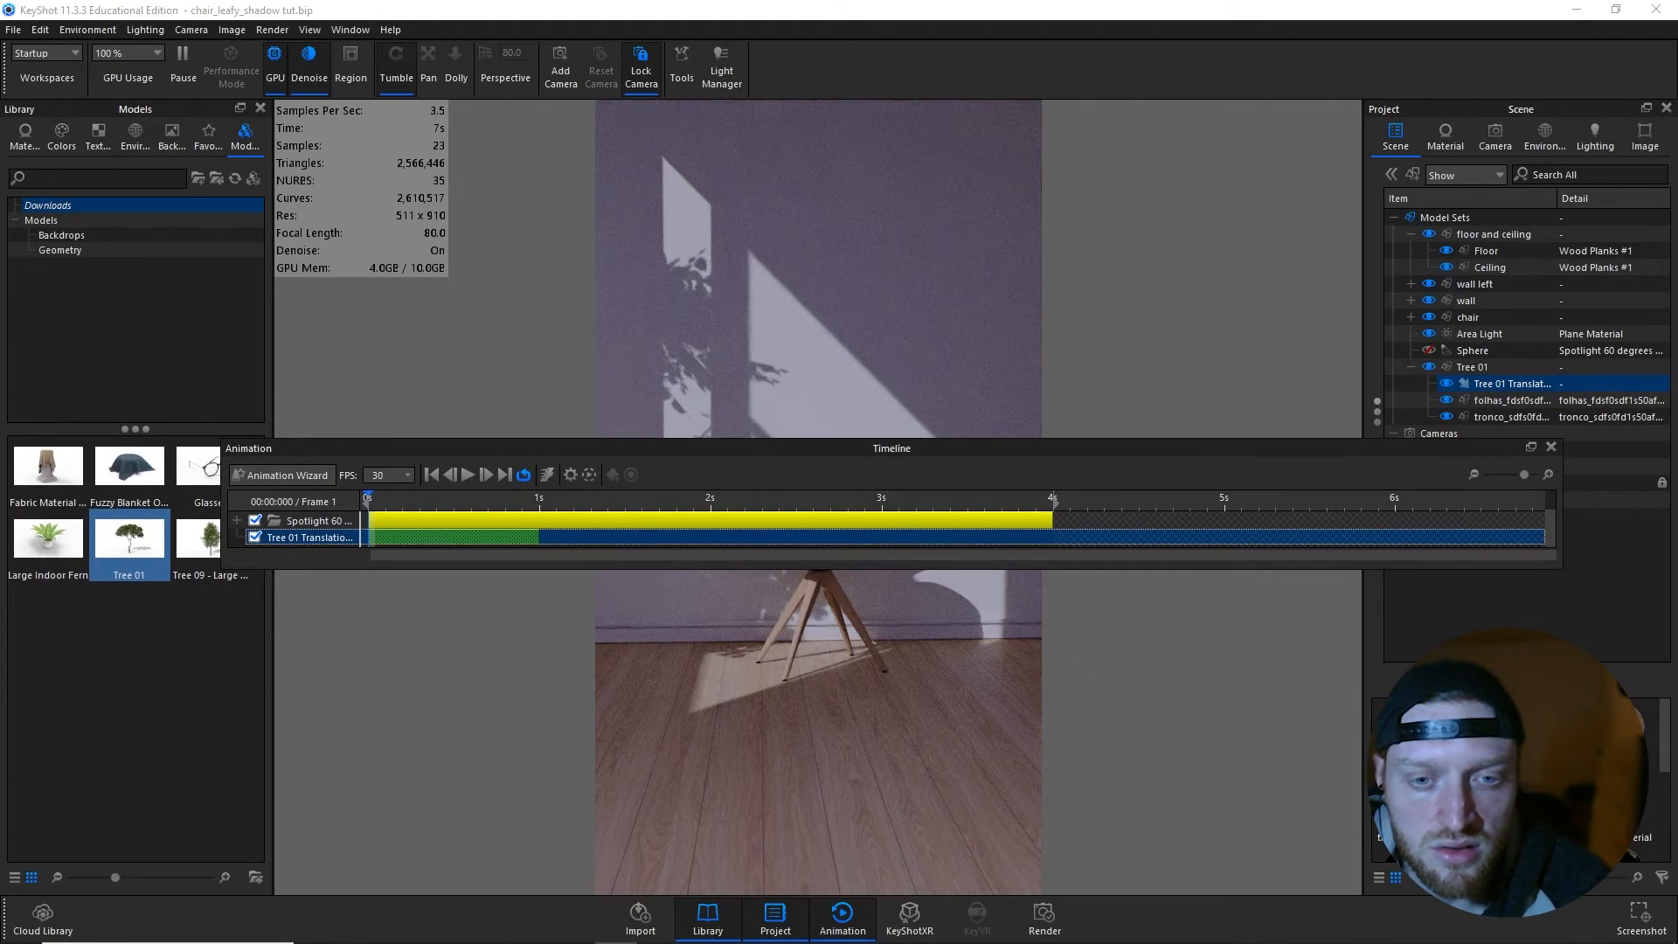
left_click_drag(1677, 350, 1095, 581)
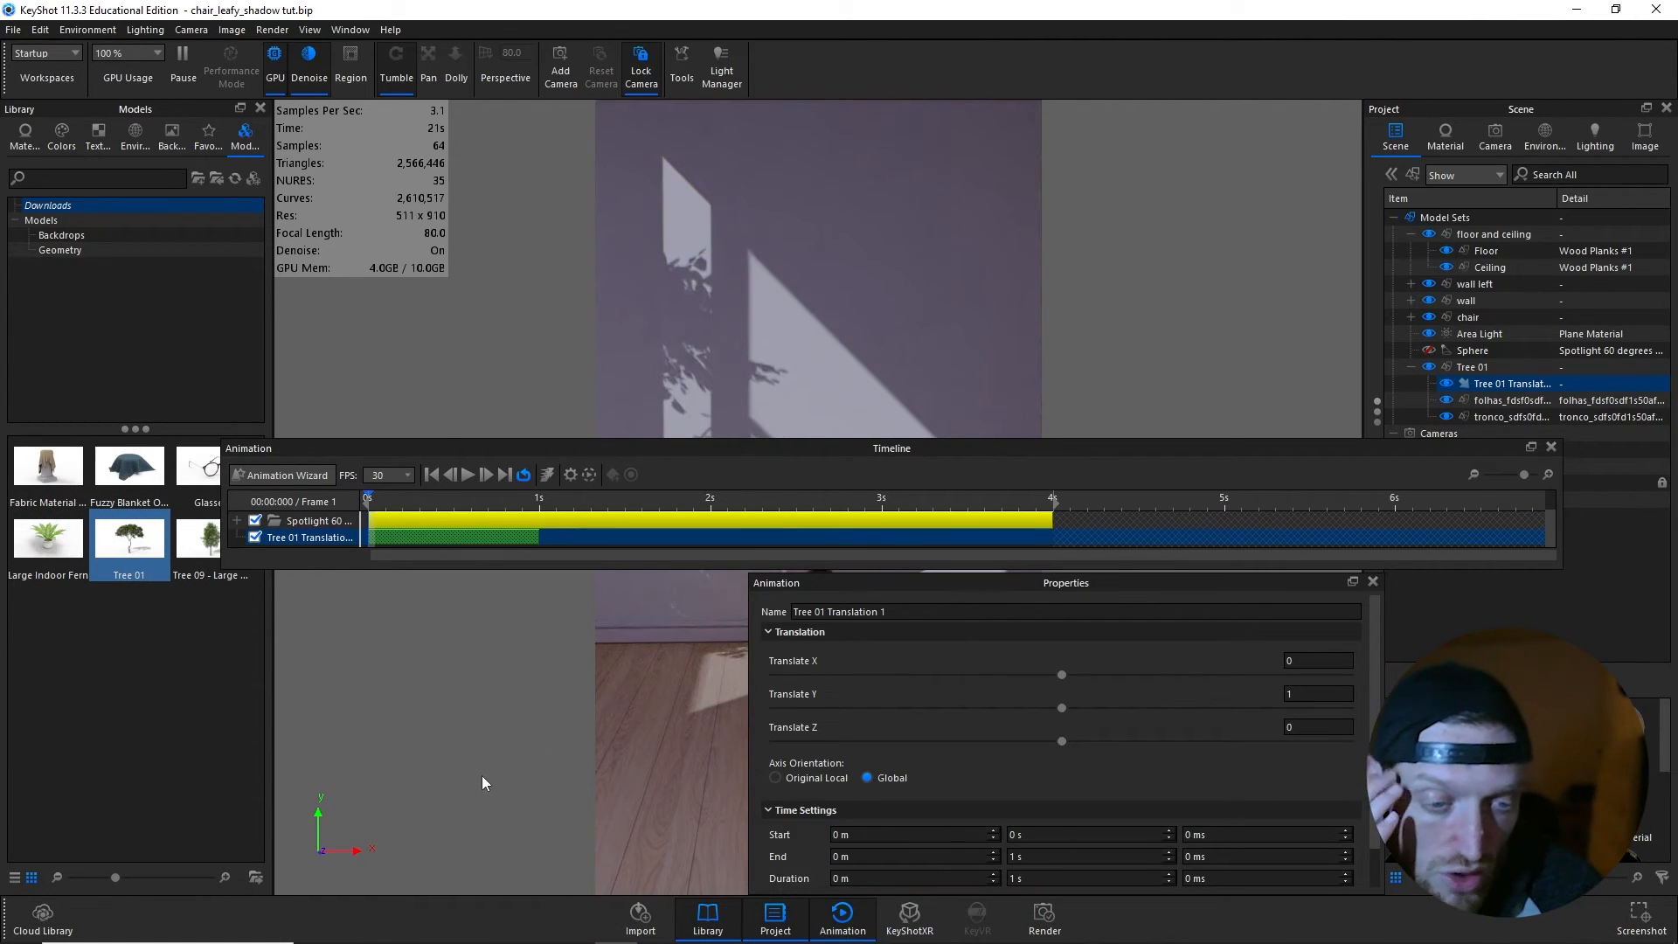
- Set the tree animation's Translate Y to 0 and try Translate Z values of 100 and 50, settling on 20
left_click(1309, 688)
type("0")
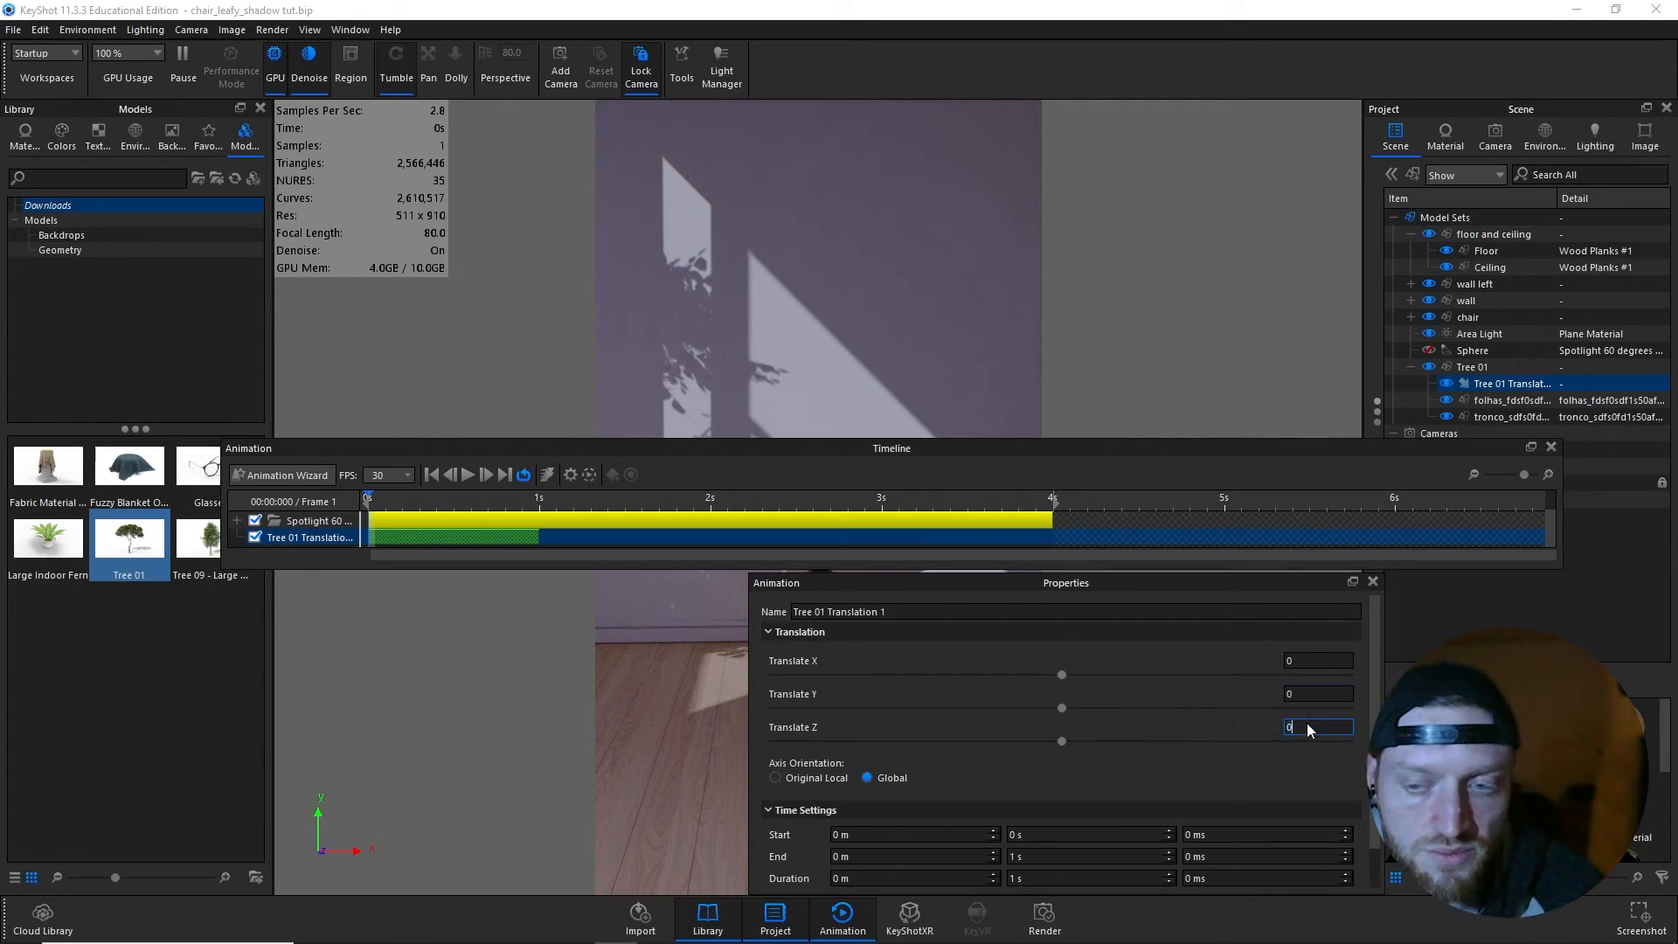
left_click(1307, 726)
type("100")
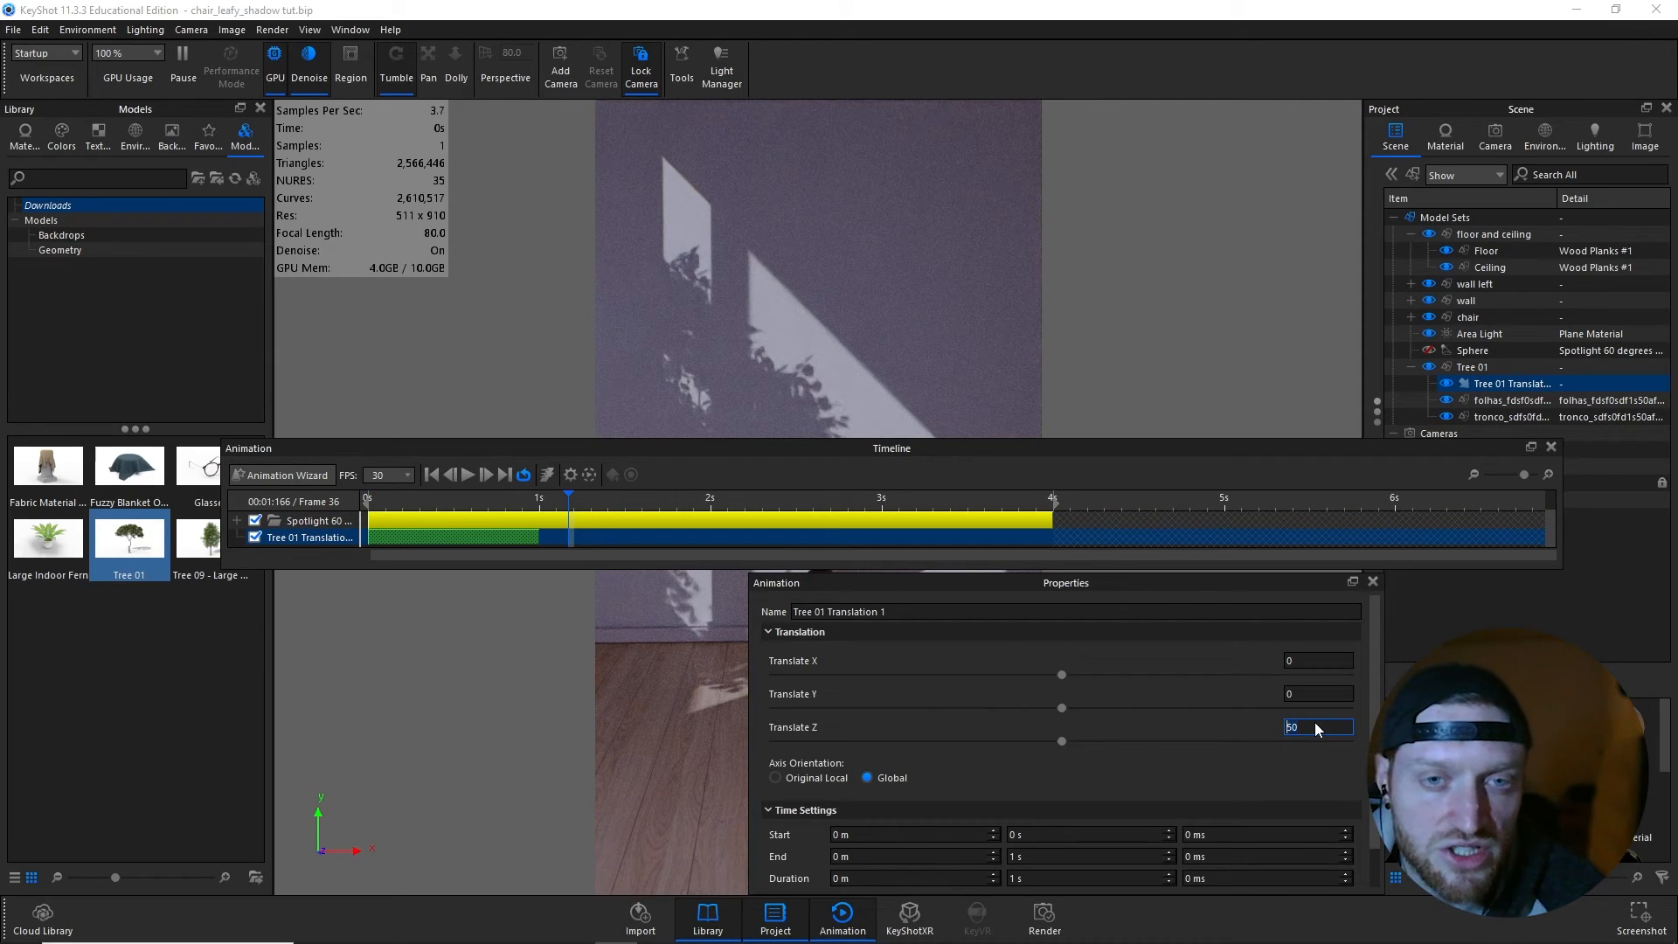
key("BackSpace")
key("BackSpace")
key("BackSpace")
type("50")
- Set the tree translation's motion ease to Ease In/Out and mirror the animation on the timeline
left_click_drag(1069, 587, 1067, 519)
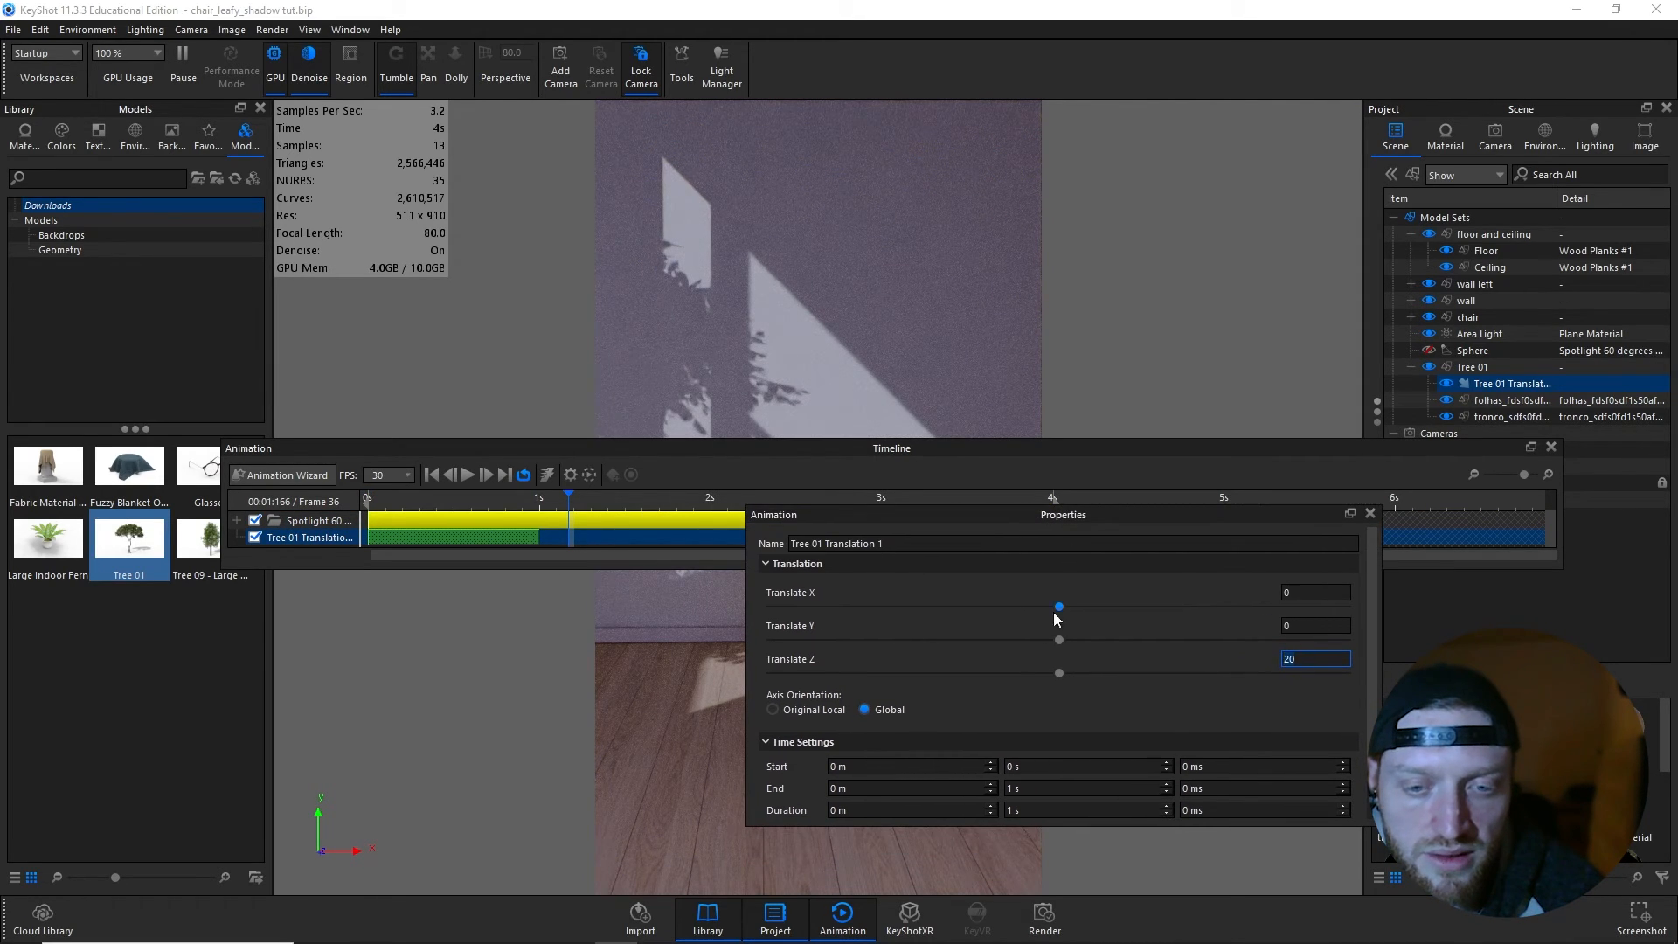
scroll(1031, 663, "down", 2)
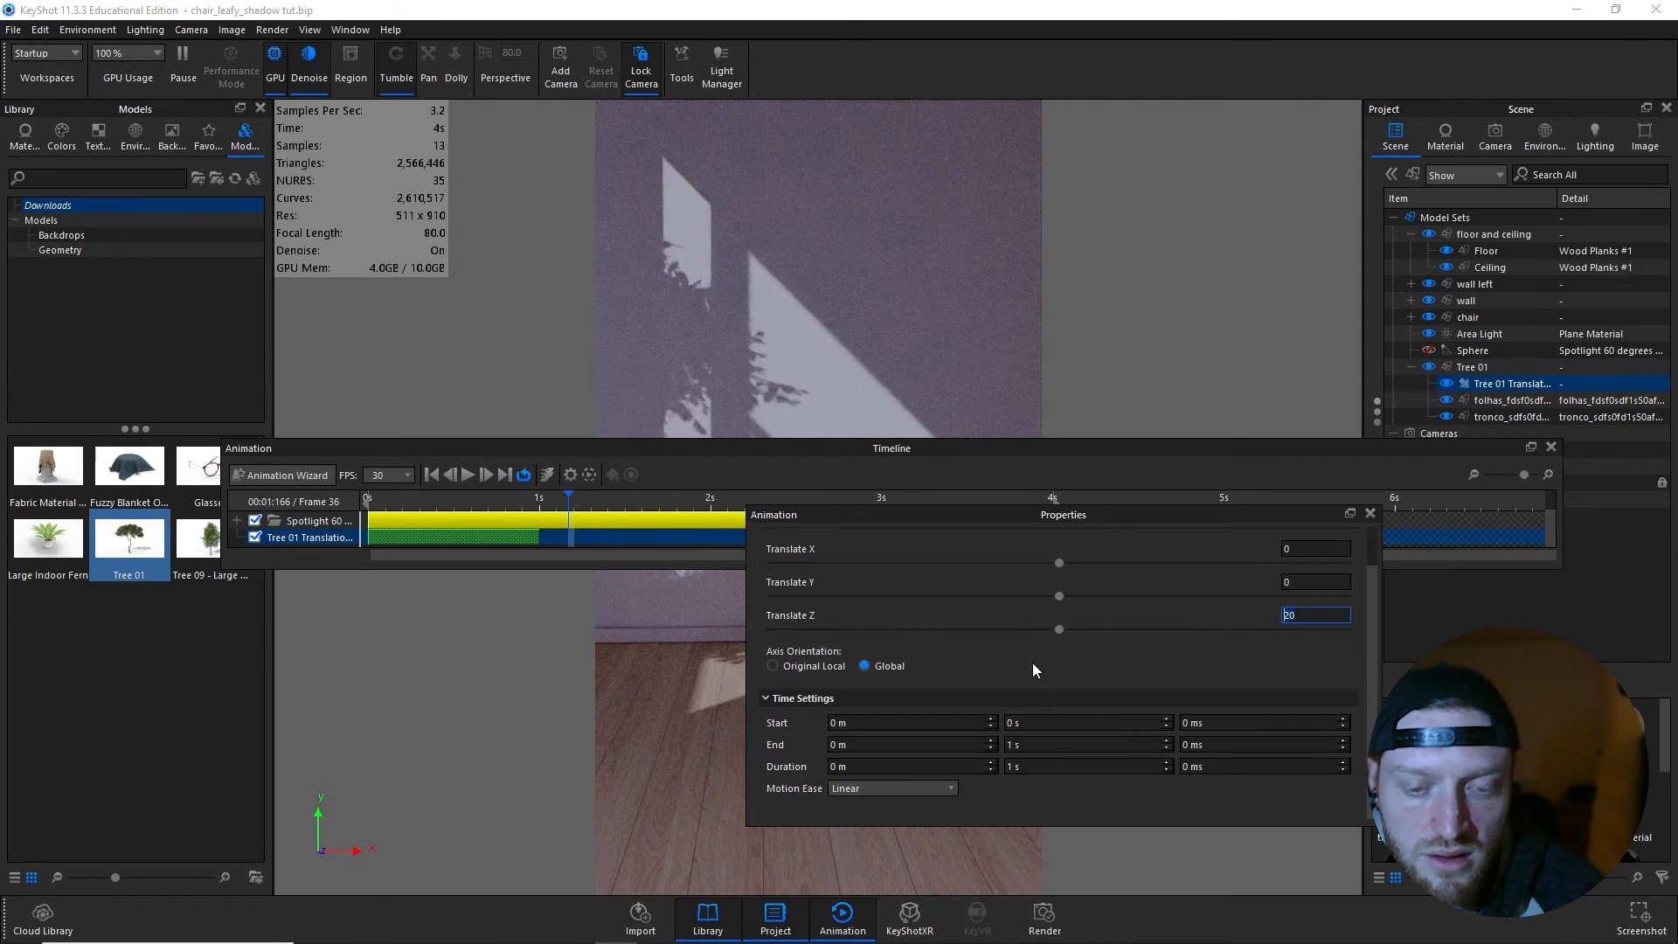
left_click(950, 788)
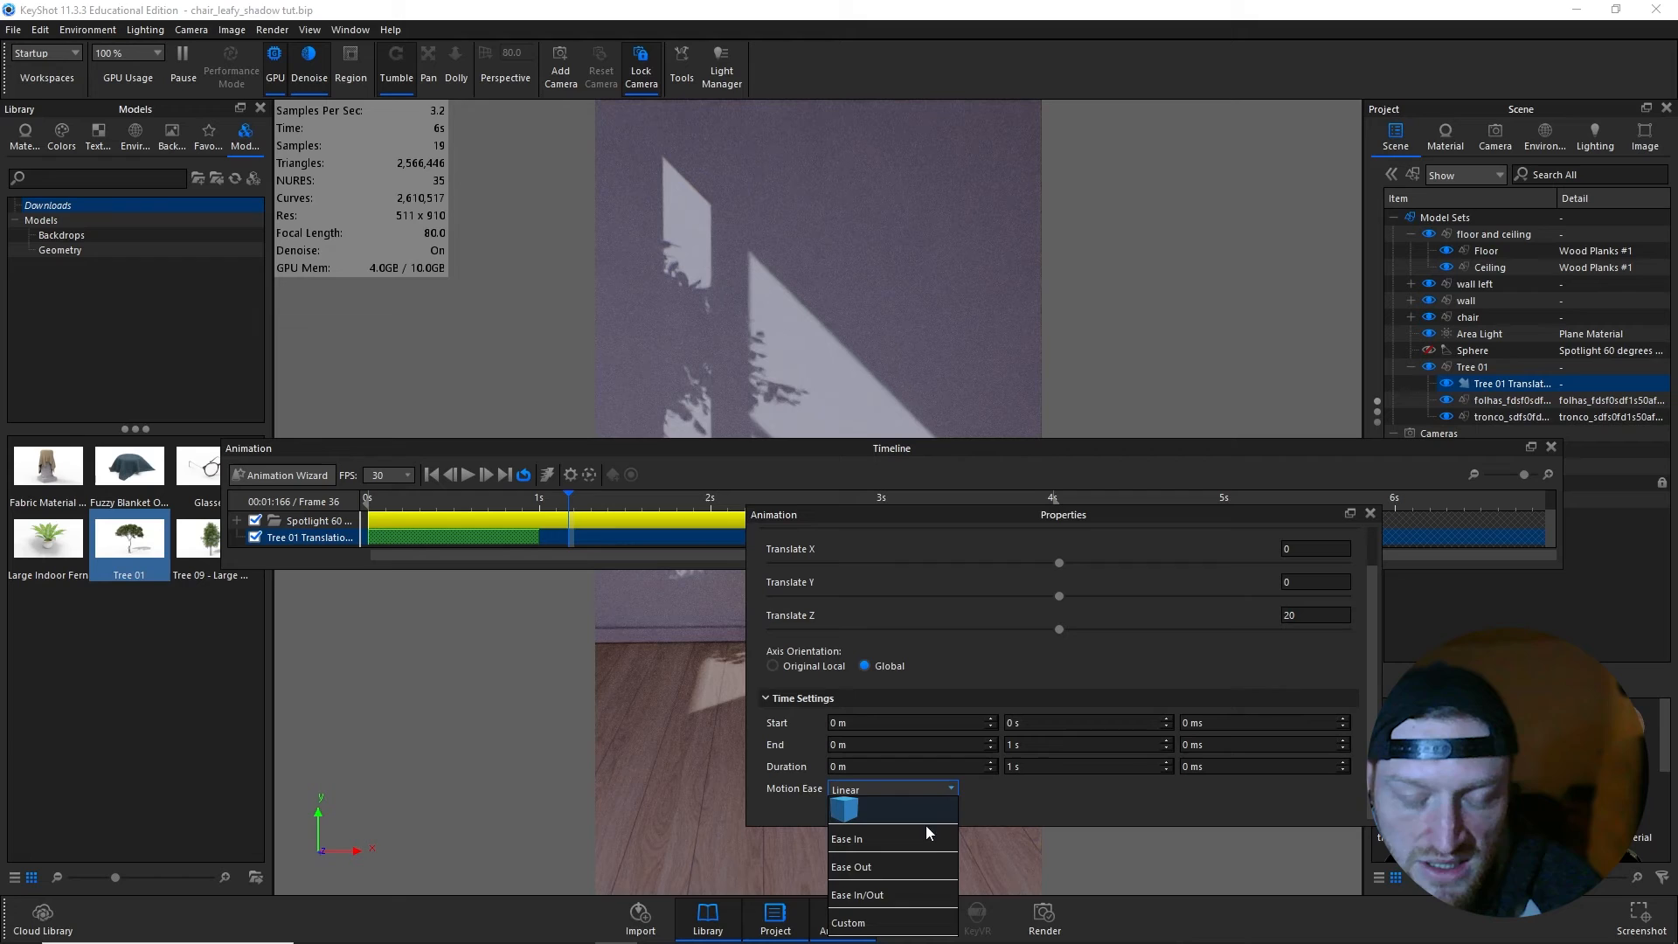
left_click(905, 894)
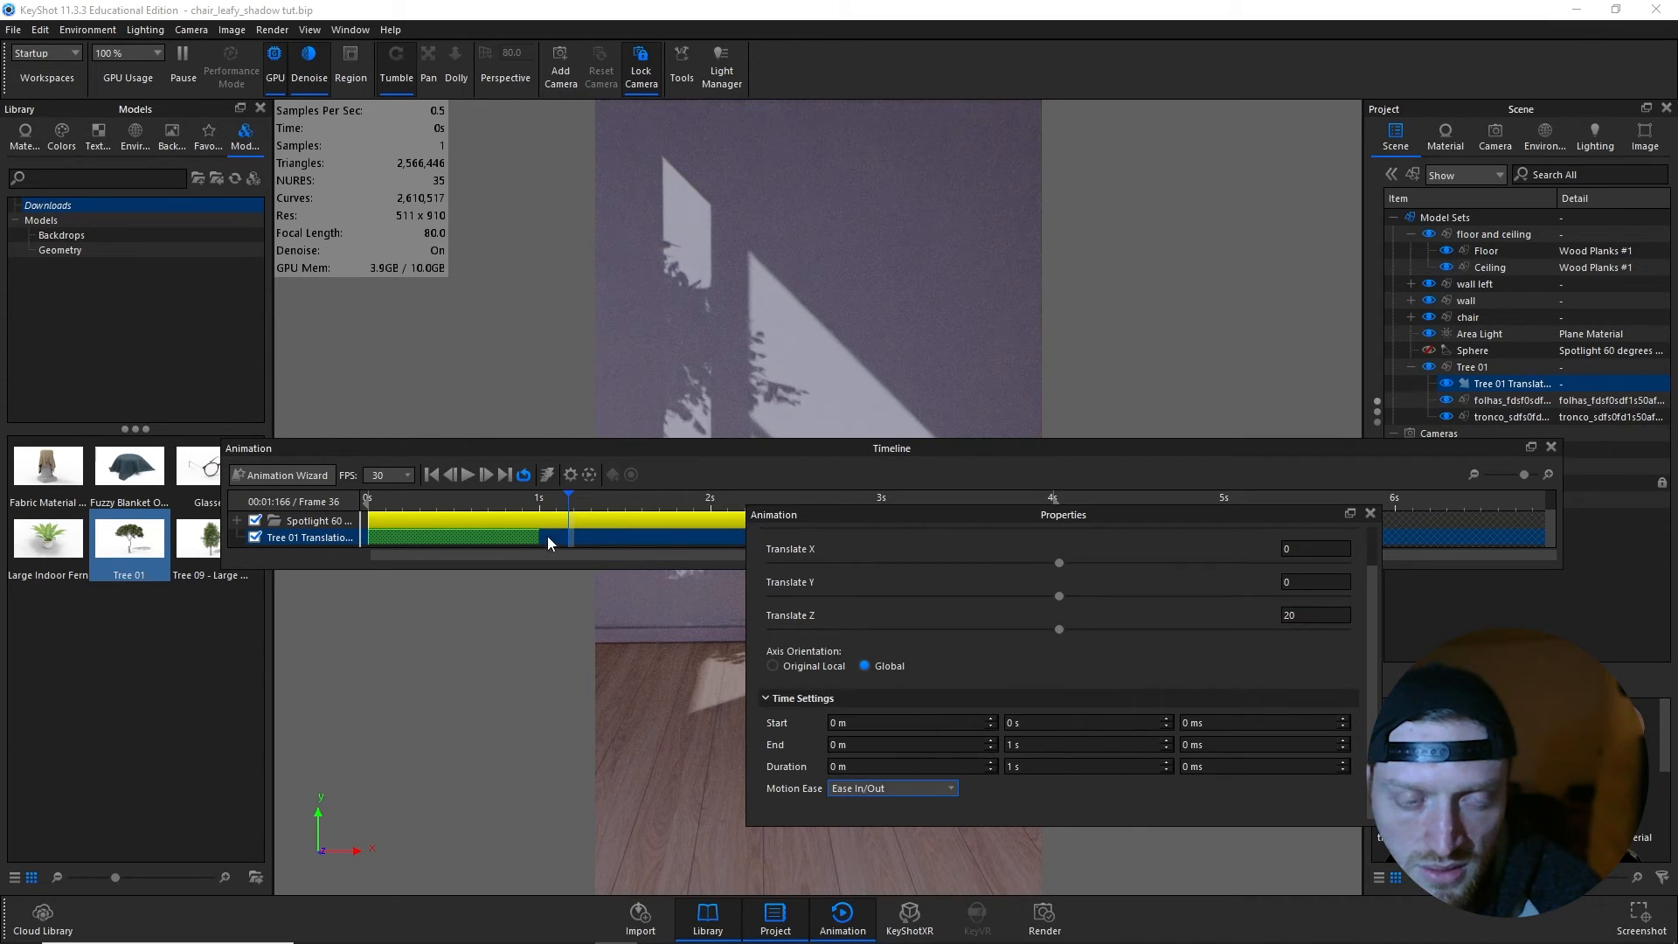
right_click(505, 530)
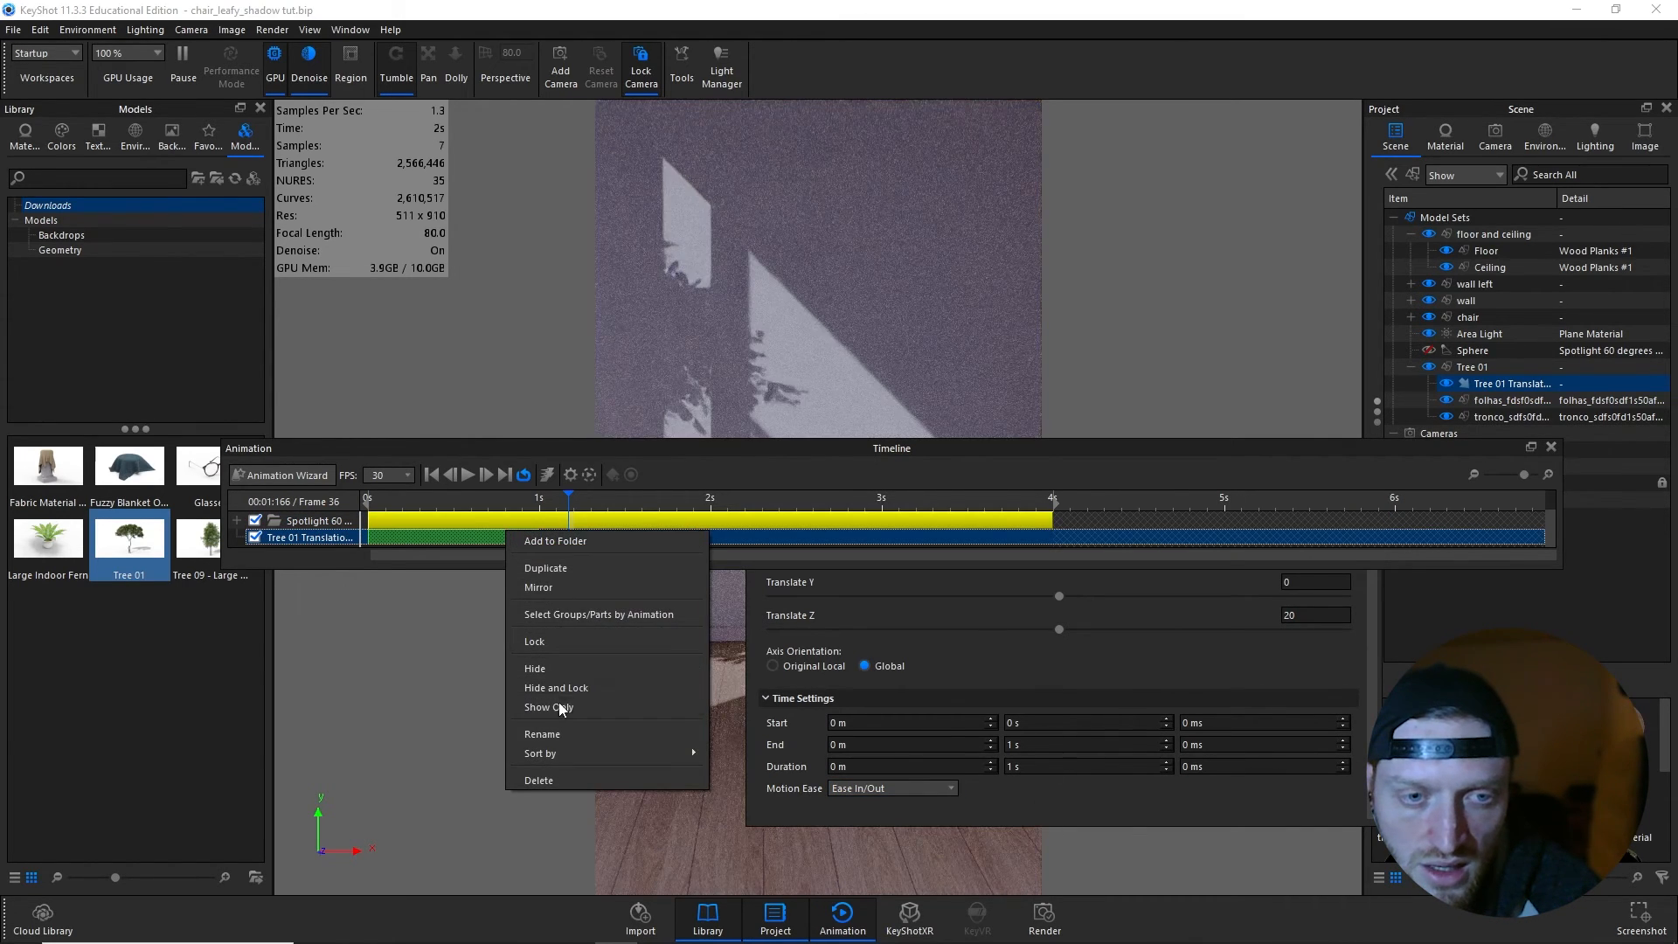
left_click(553, 584)
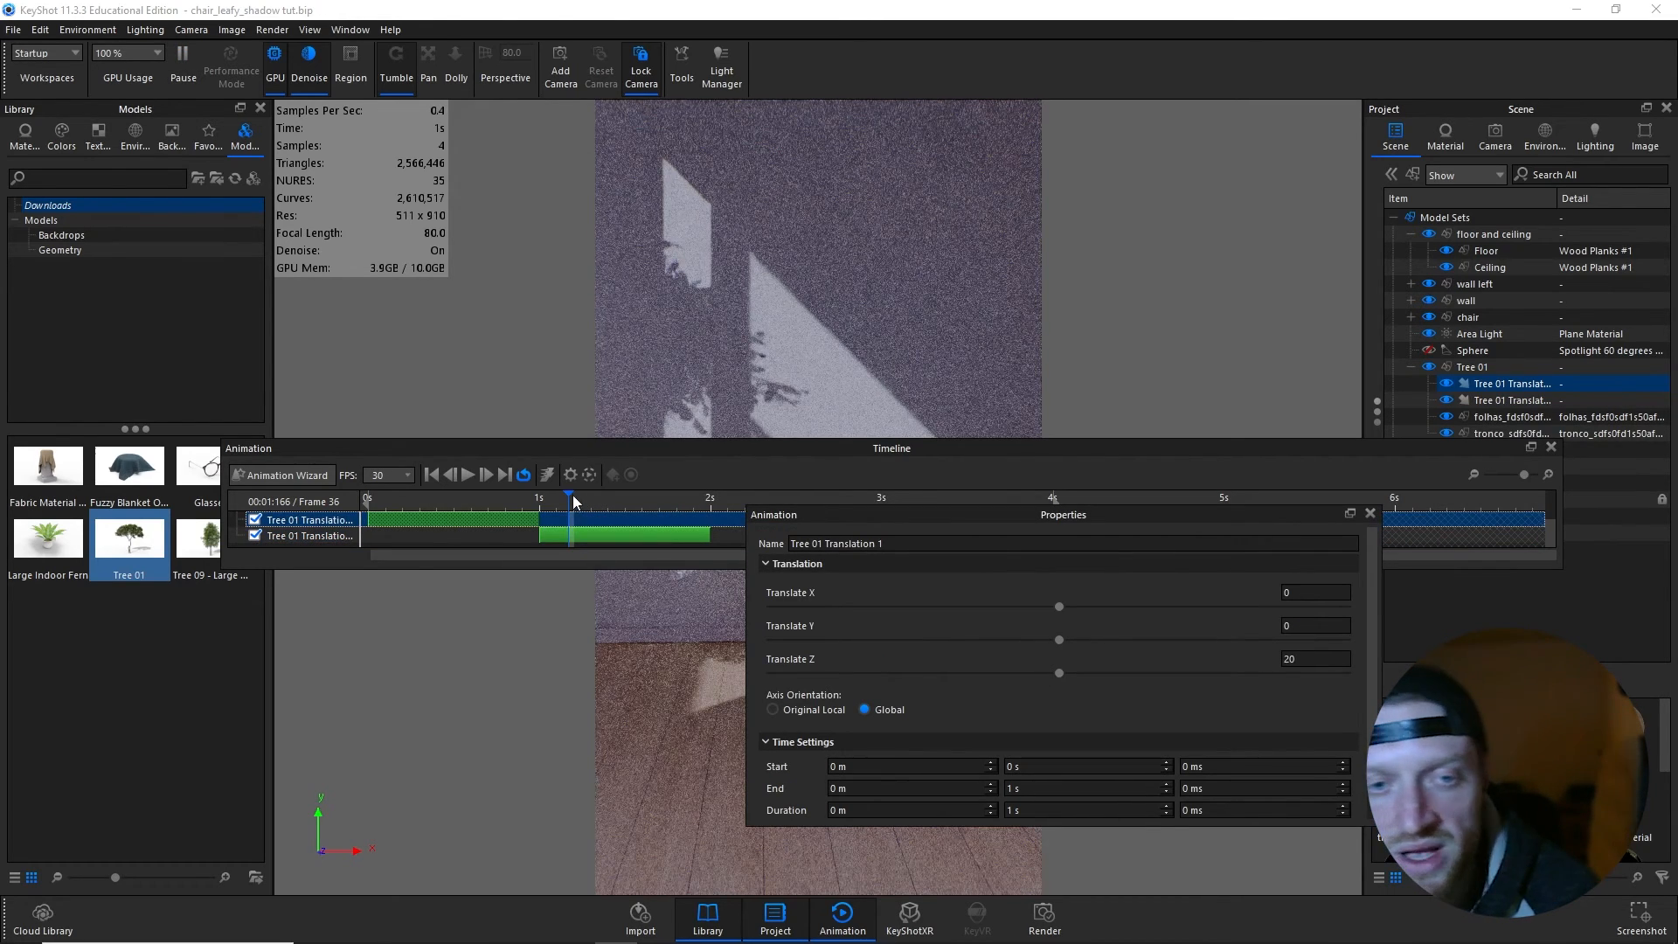
- Scrub through the tree's motion to frame 60 and shift the mirrored translation to start at 2 s 333 ms
left_click_drag(570, 496, 695, 496)
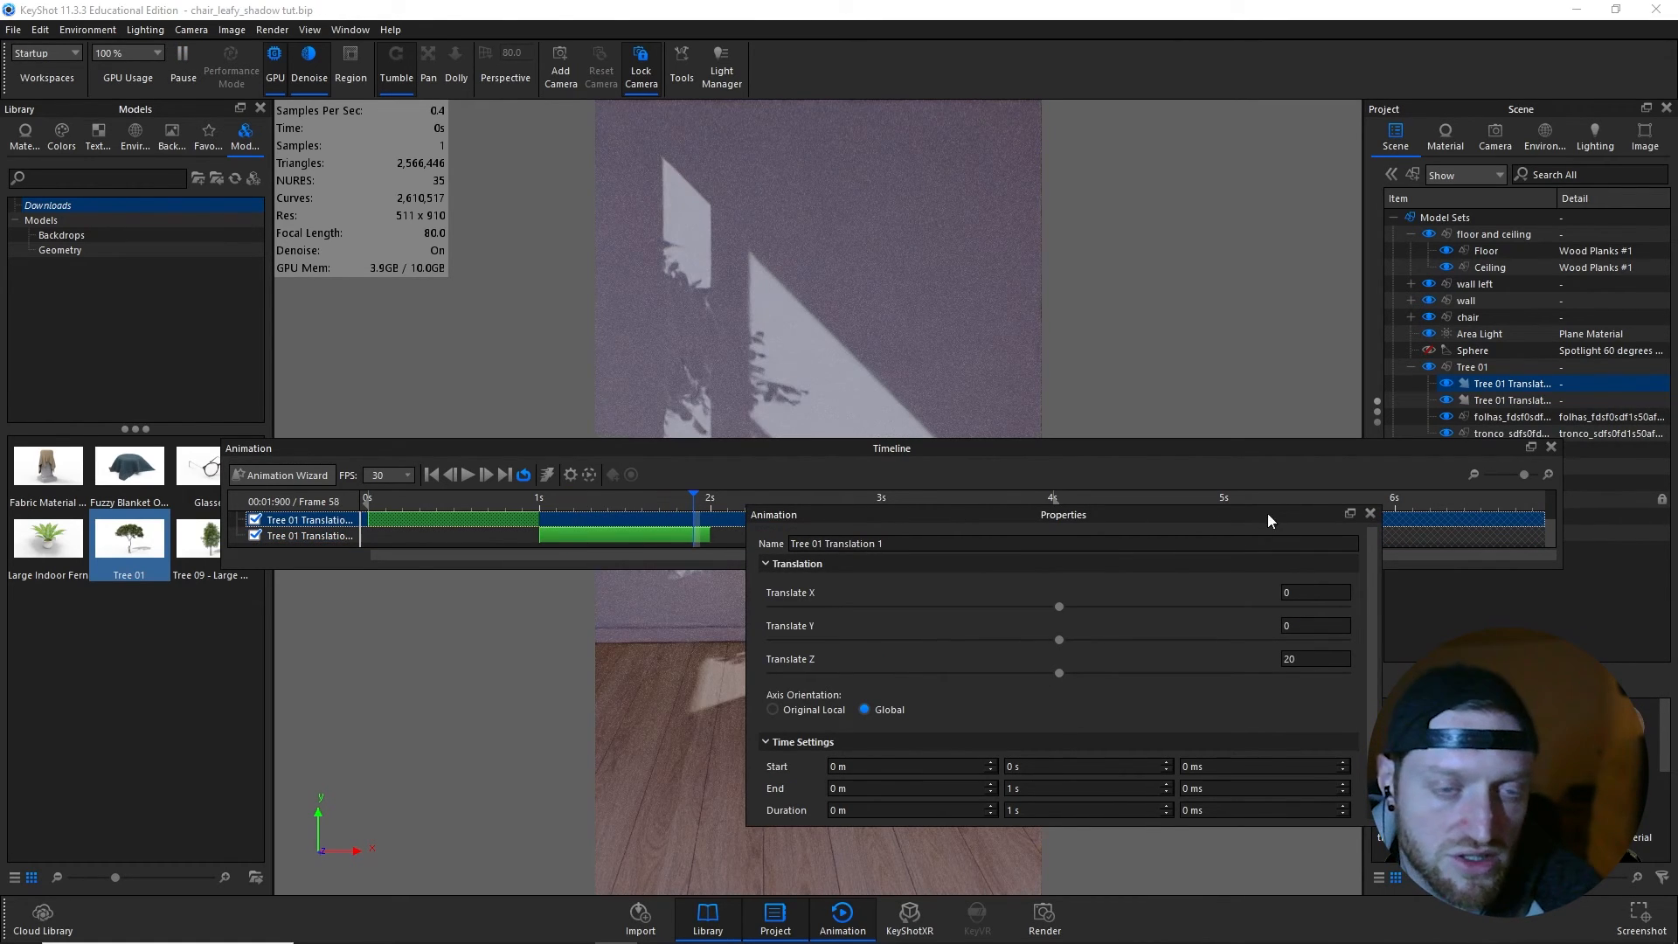
left_click(1369, 513)
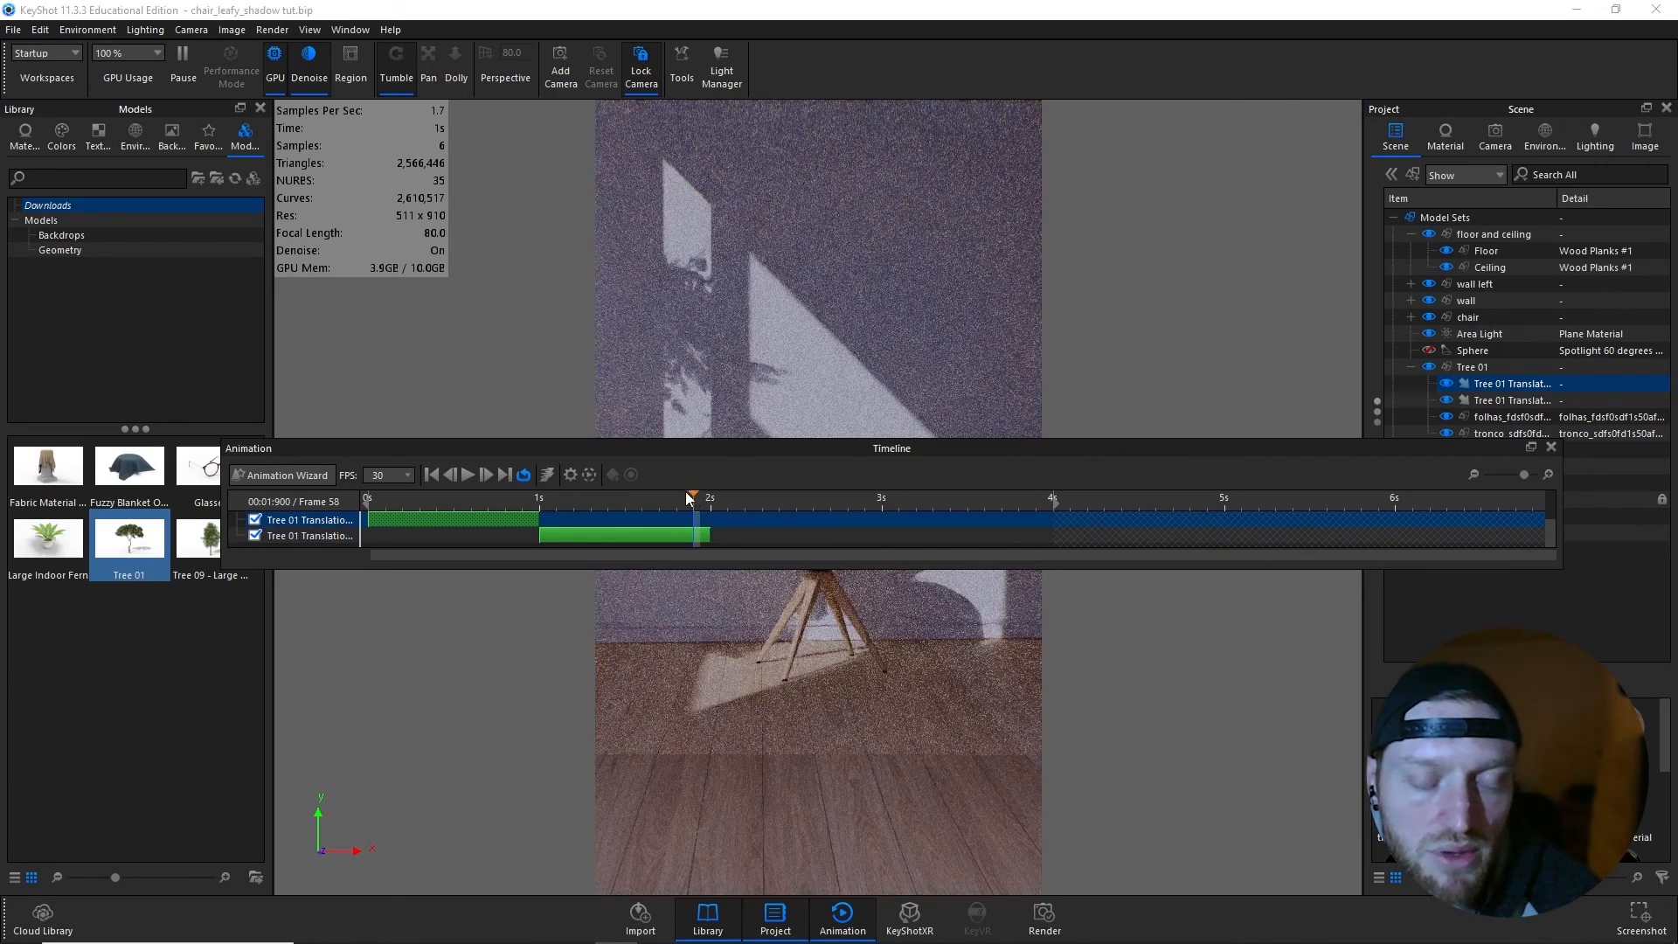
mouse_move(693, 495)
left_mouse_down()
mouse_move(367, 498)
mouse_move(705, 496)
left_mouse_up()
left_click_drag(681, 534, 910, 536)
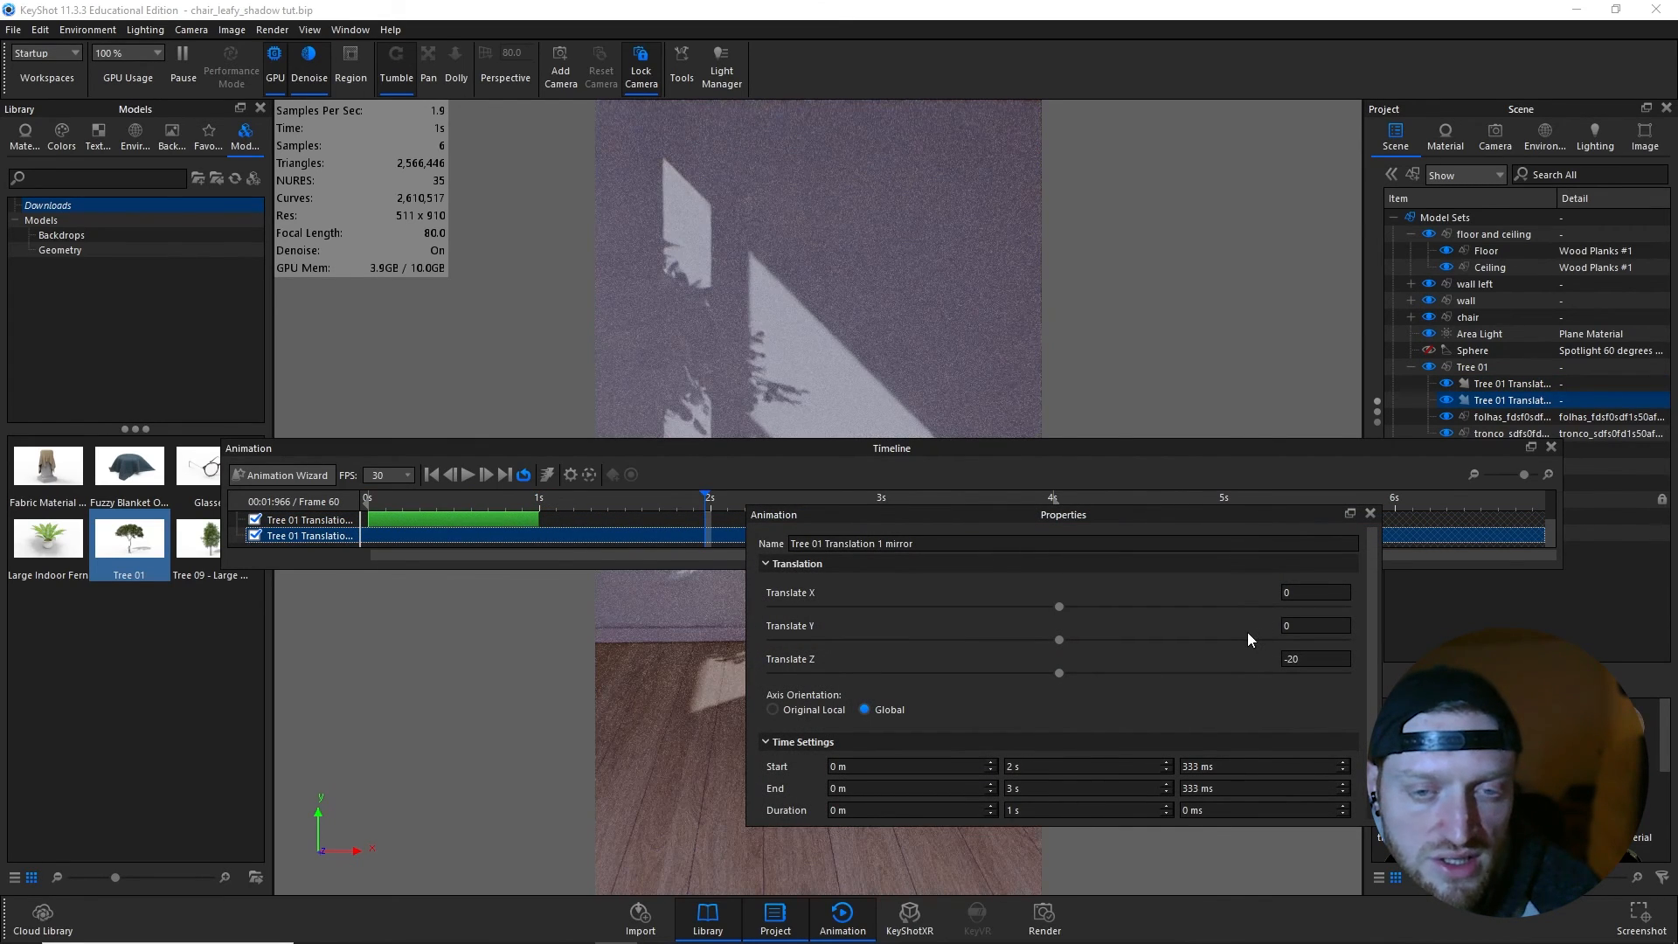
- Set both tree translations to a 2 s duration and shift the mirrored one earlier to follow directly after the first
scroll(1245, 632, "down", 1)
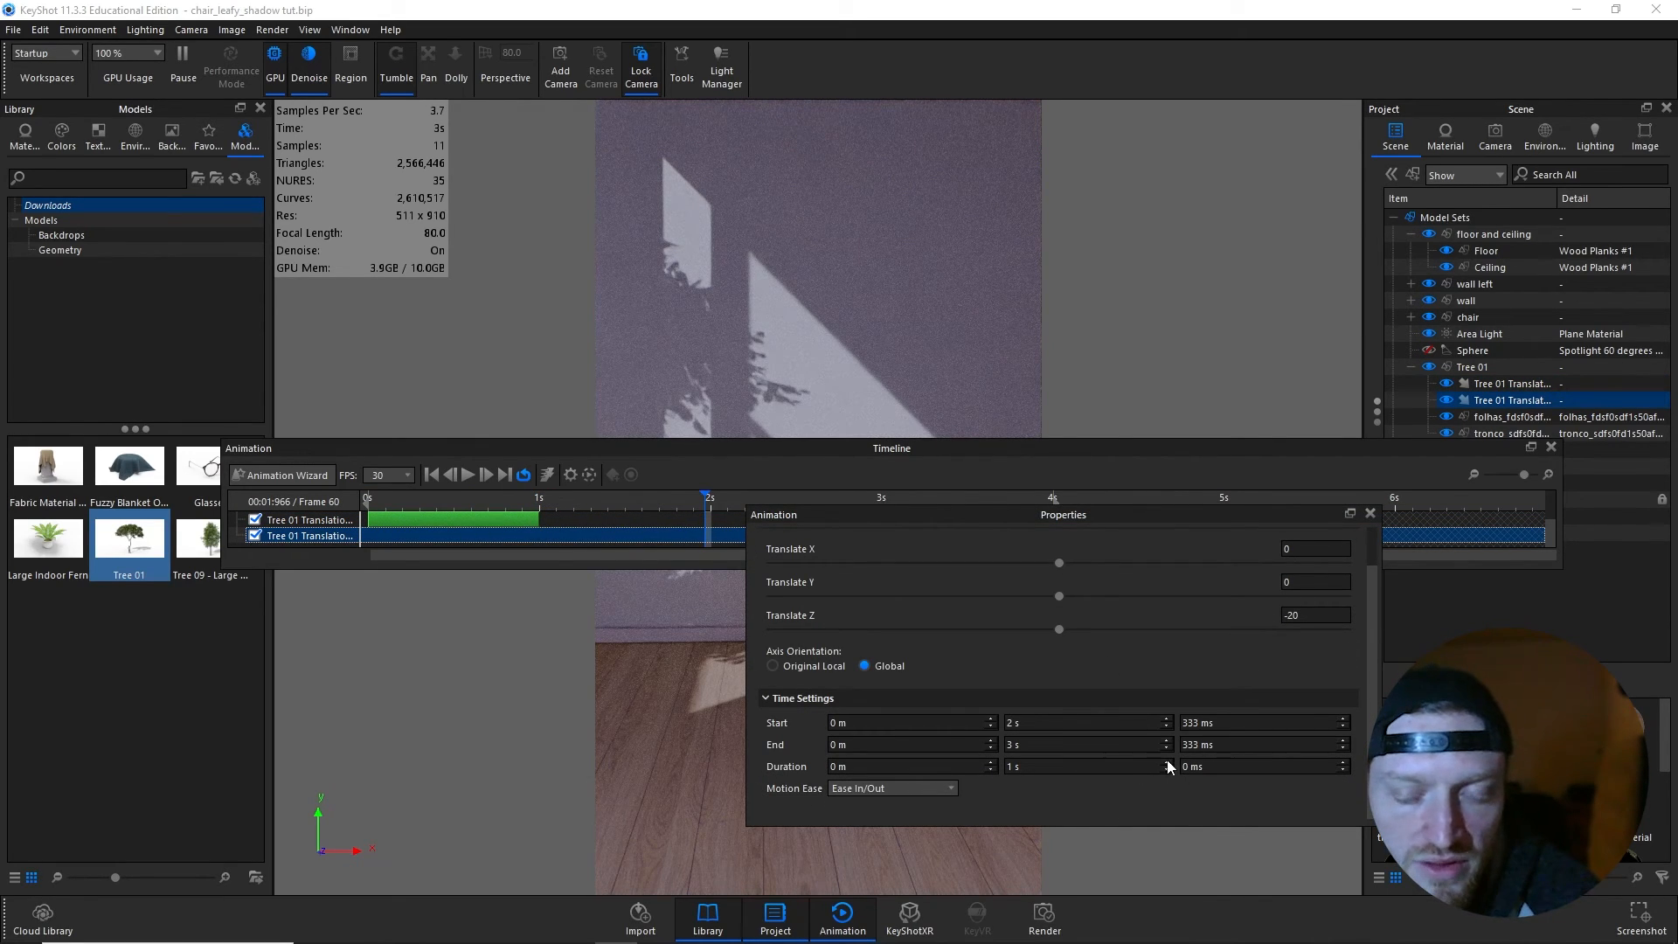
left_click(484, 519)
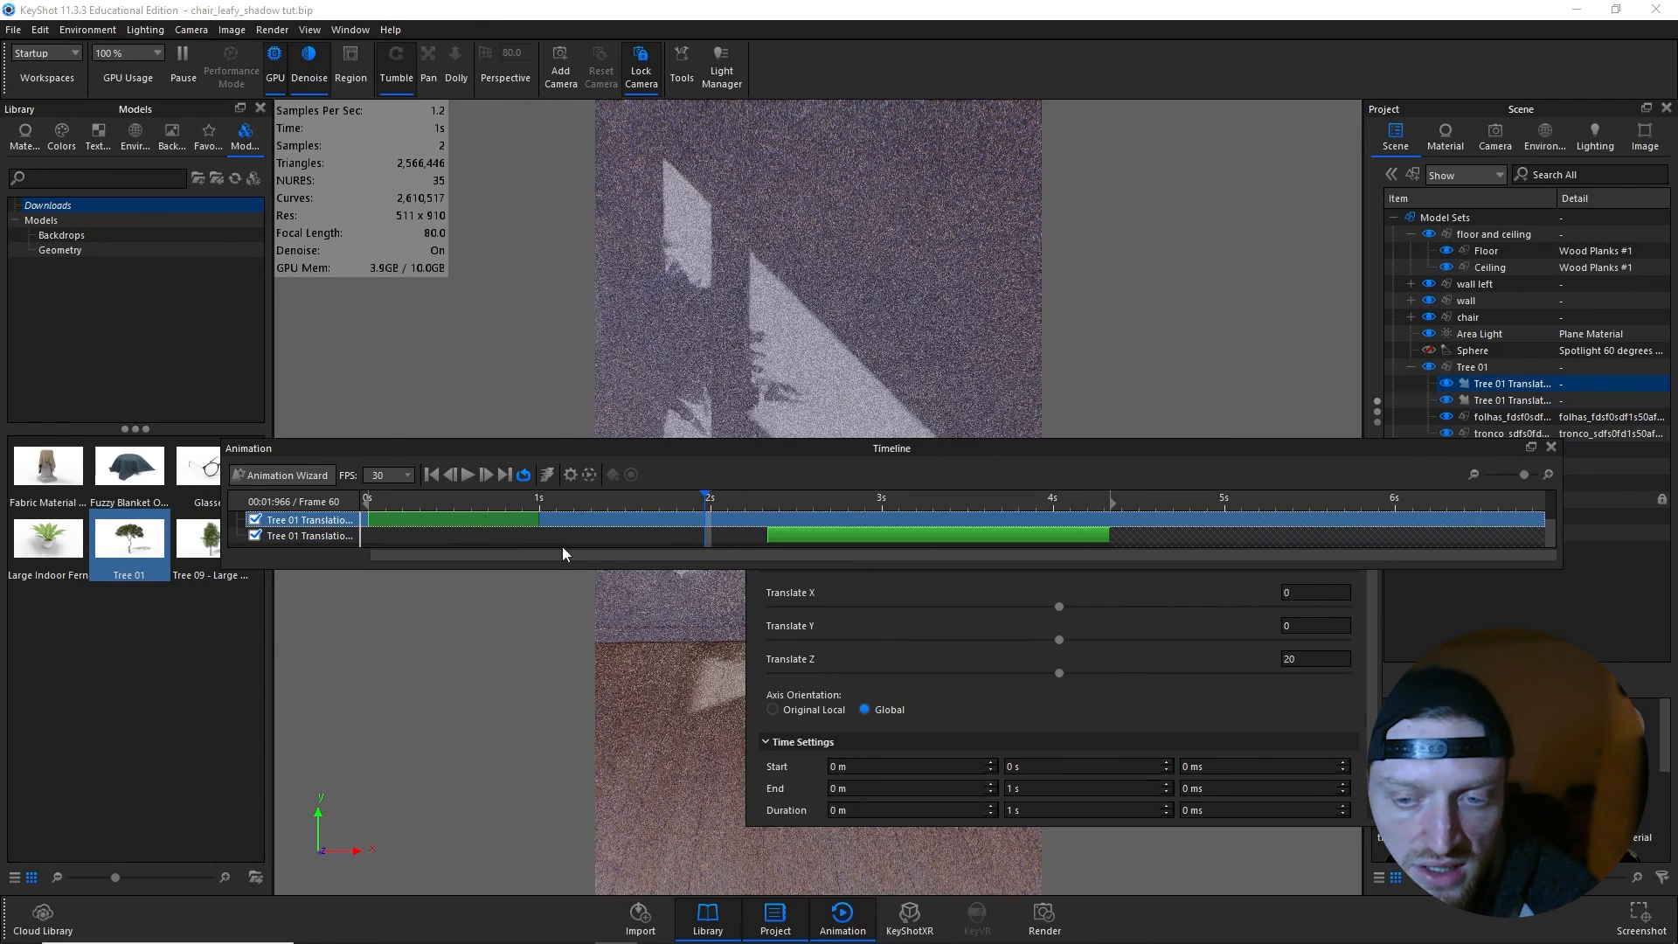
left_click(1166, 805)
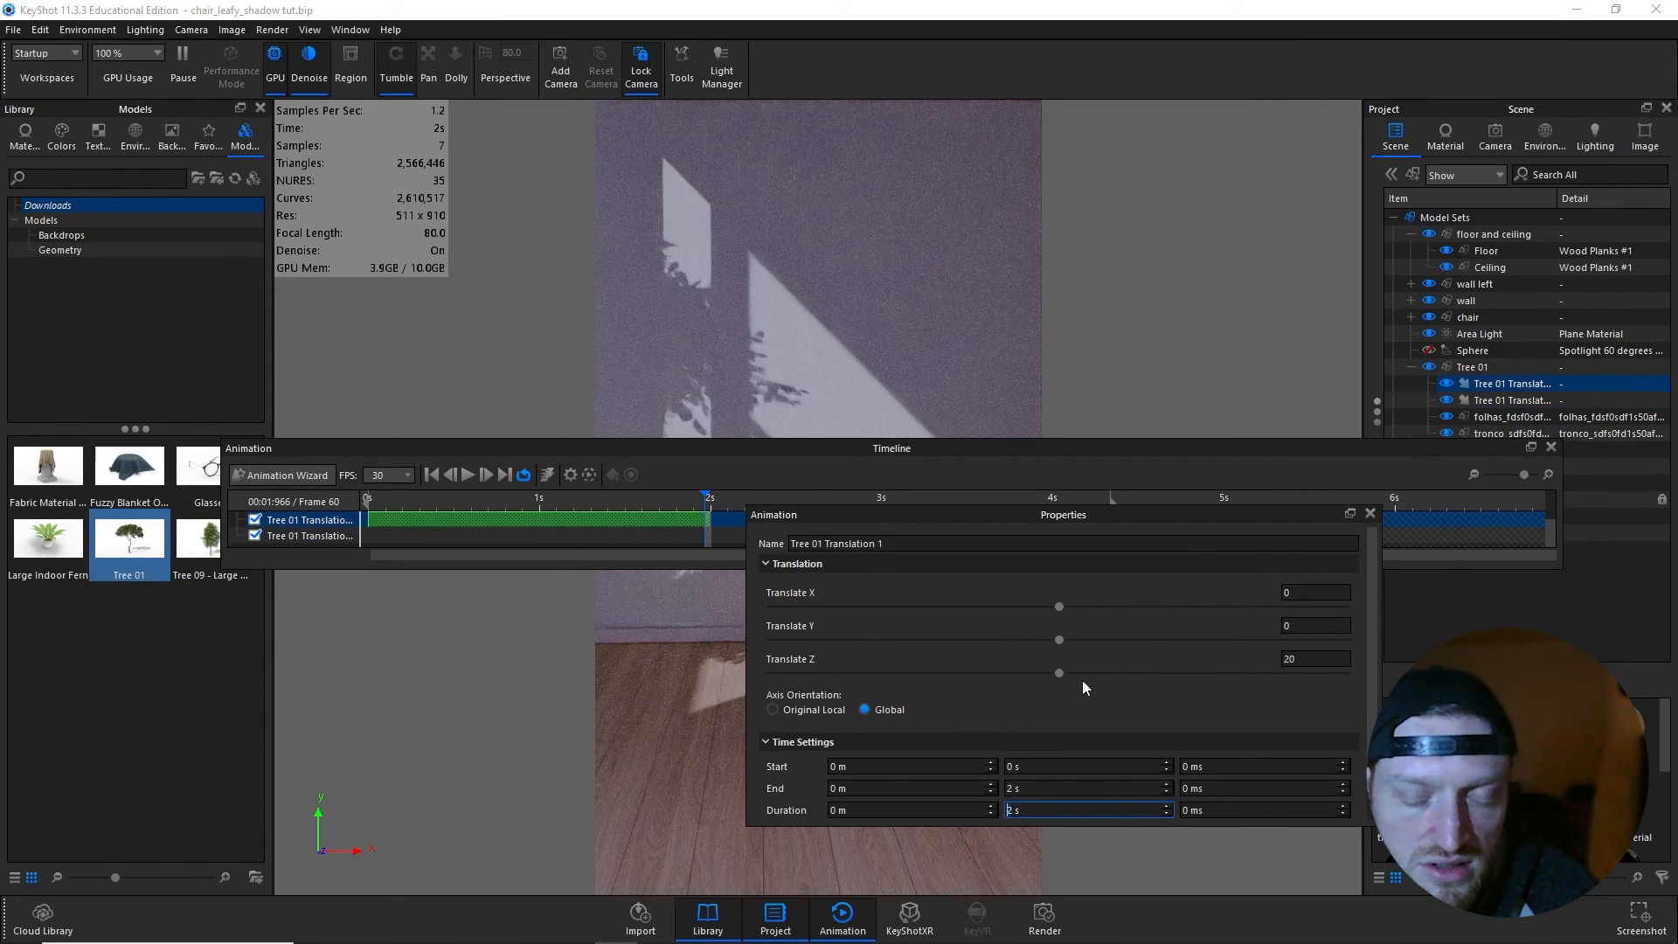
left_click(1369, 514)
double_click(894, 533)
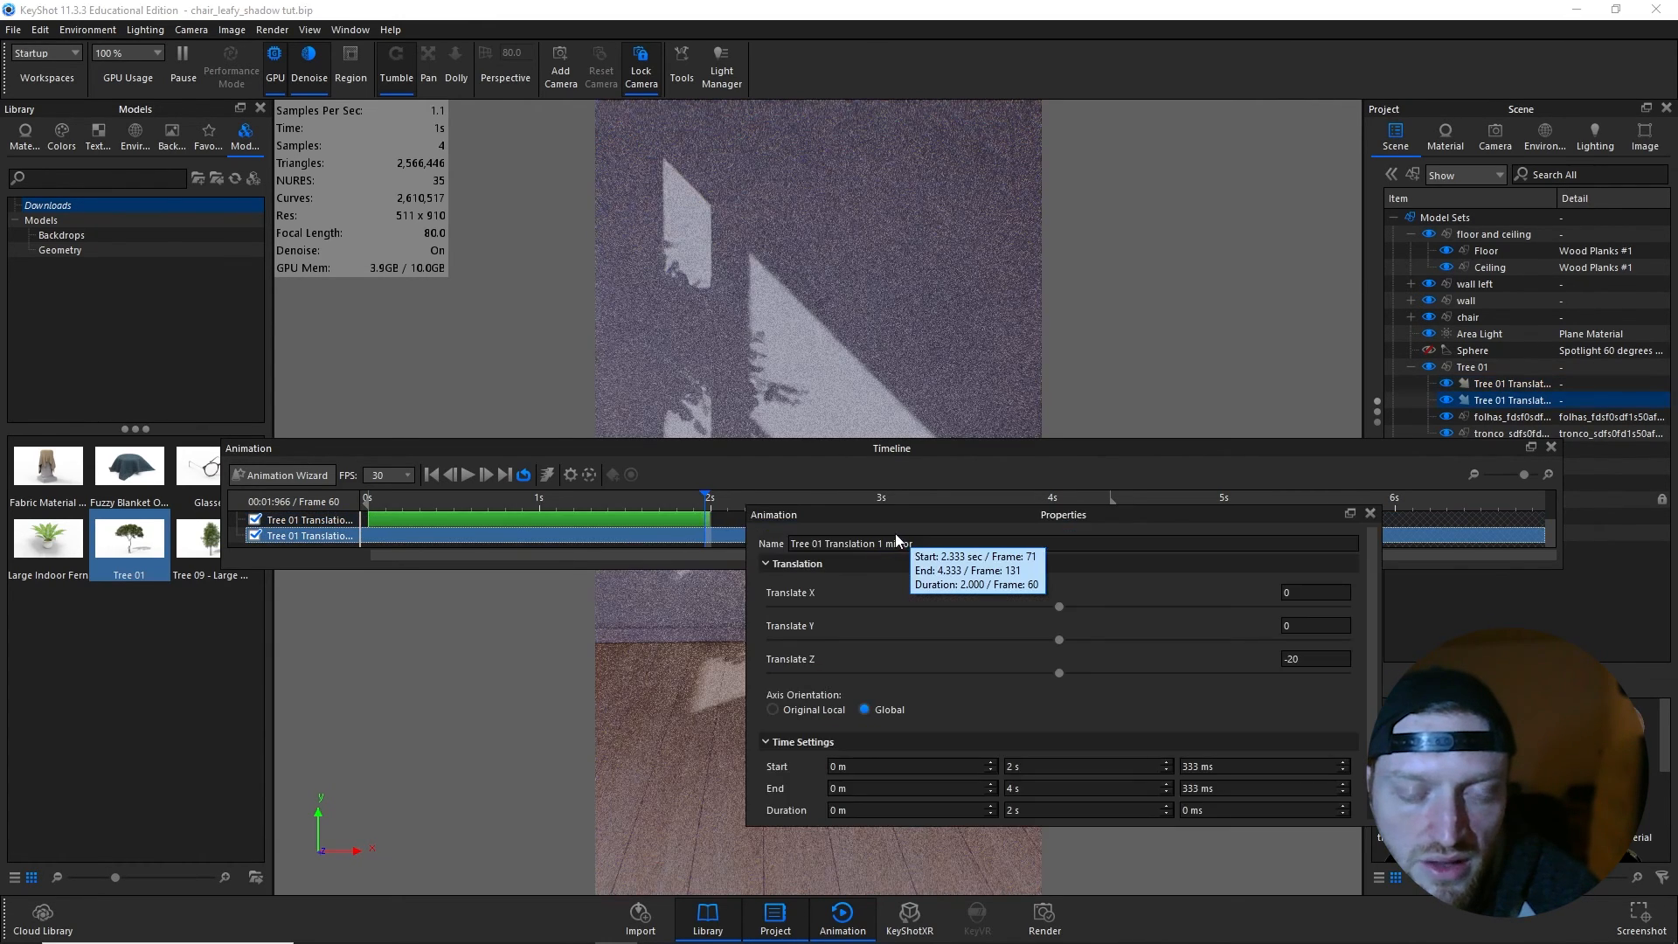
left_click(1369, 514)
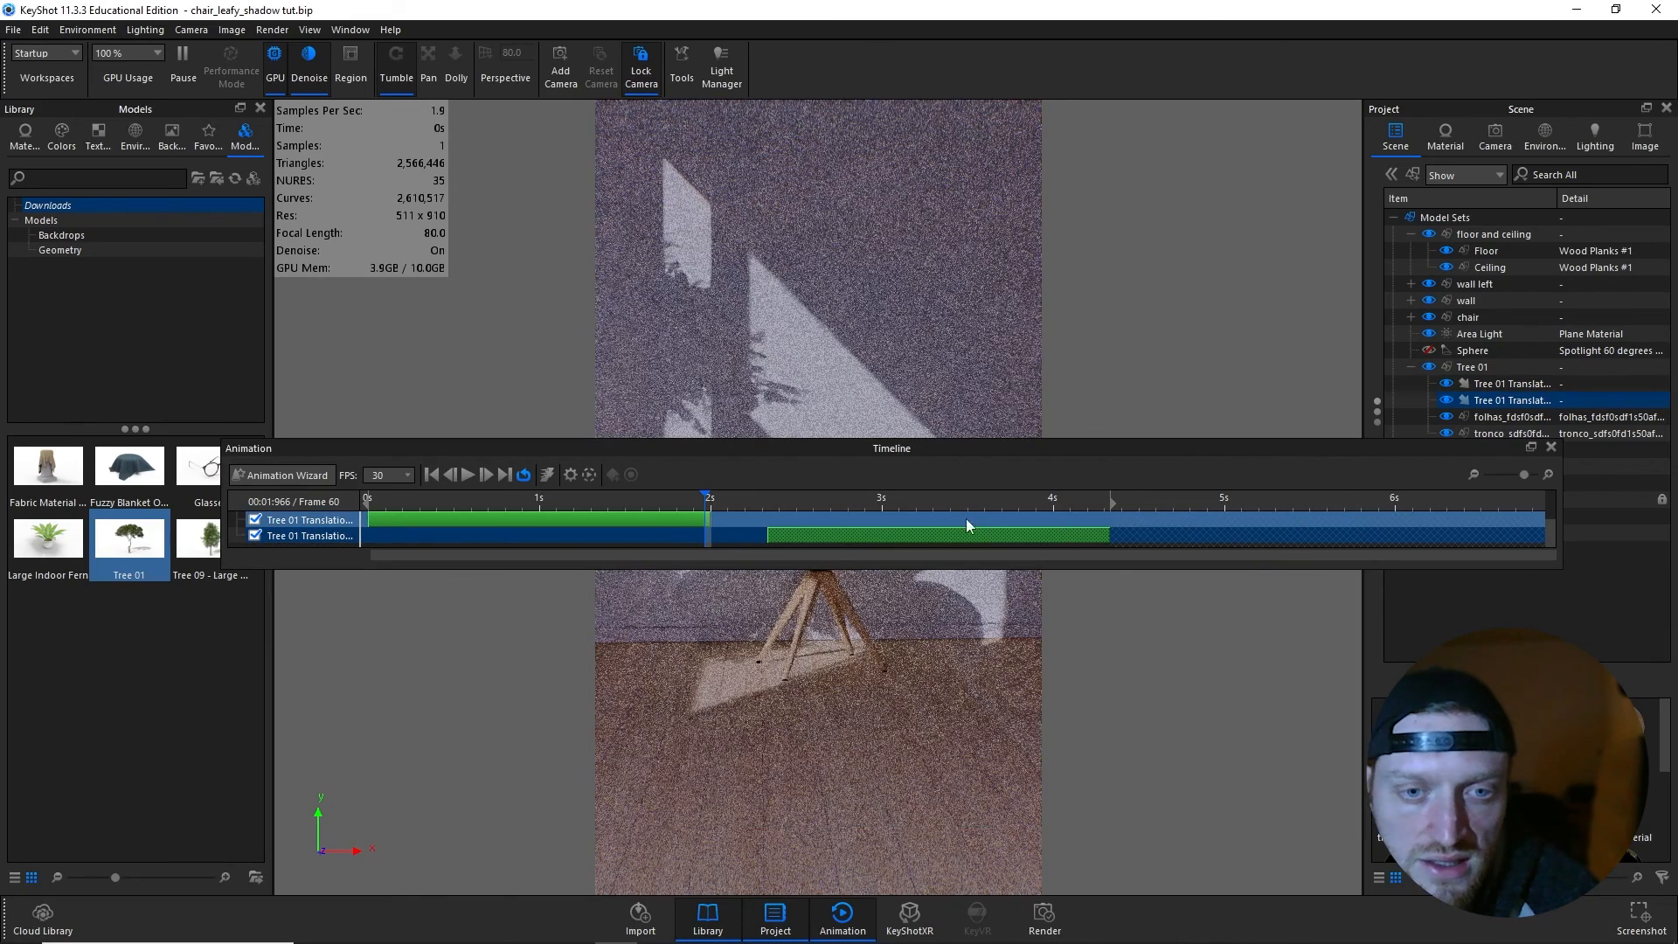
left_click_drag(927, 533, 882, 542)
key("a")
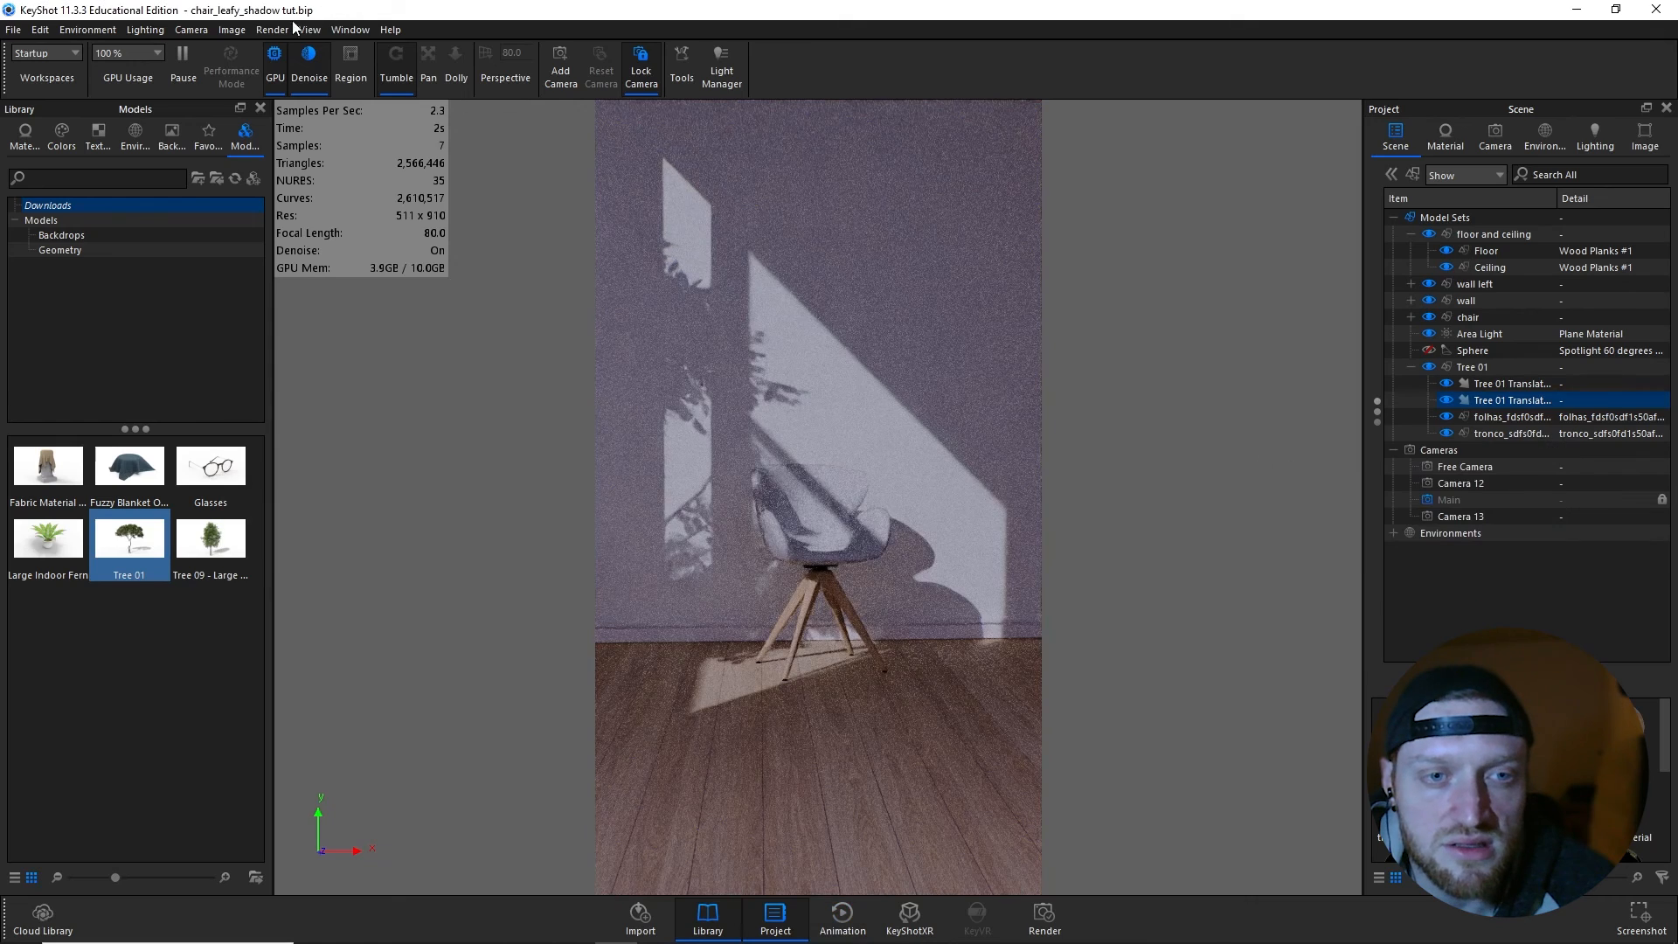
- Set up an animation render of the work area at 1920 x 3420 px and add it to the render queue
left_click(272, 30)
left_click(290, 235)
left_click(758, 267)
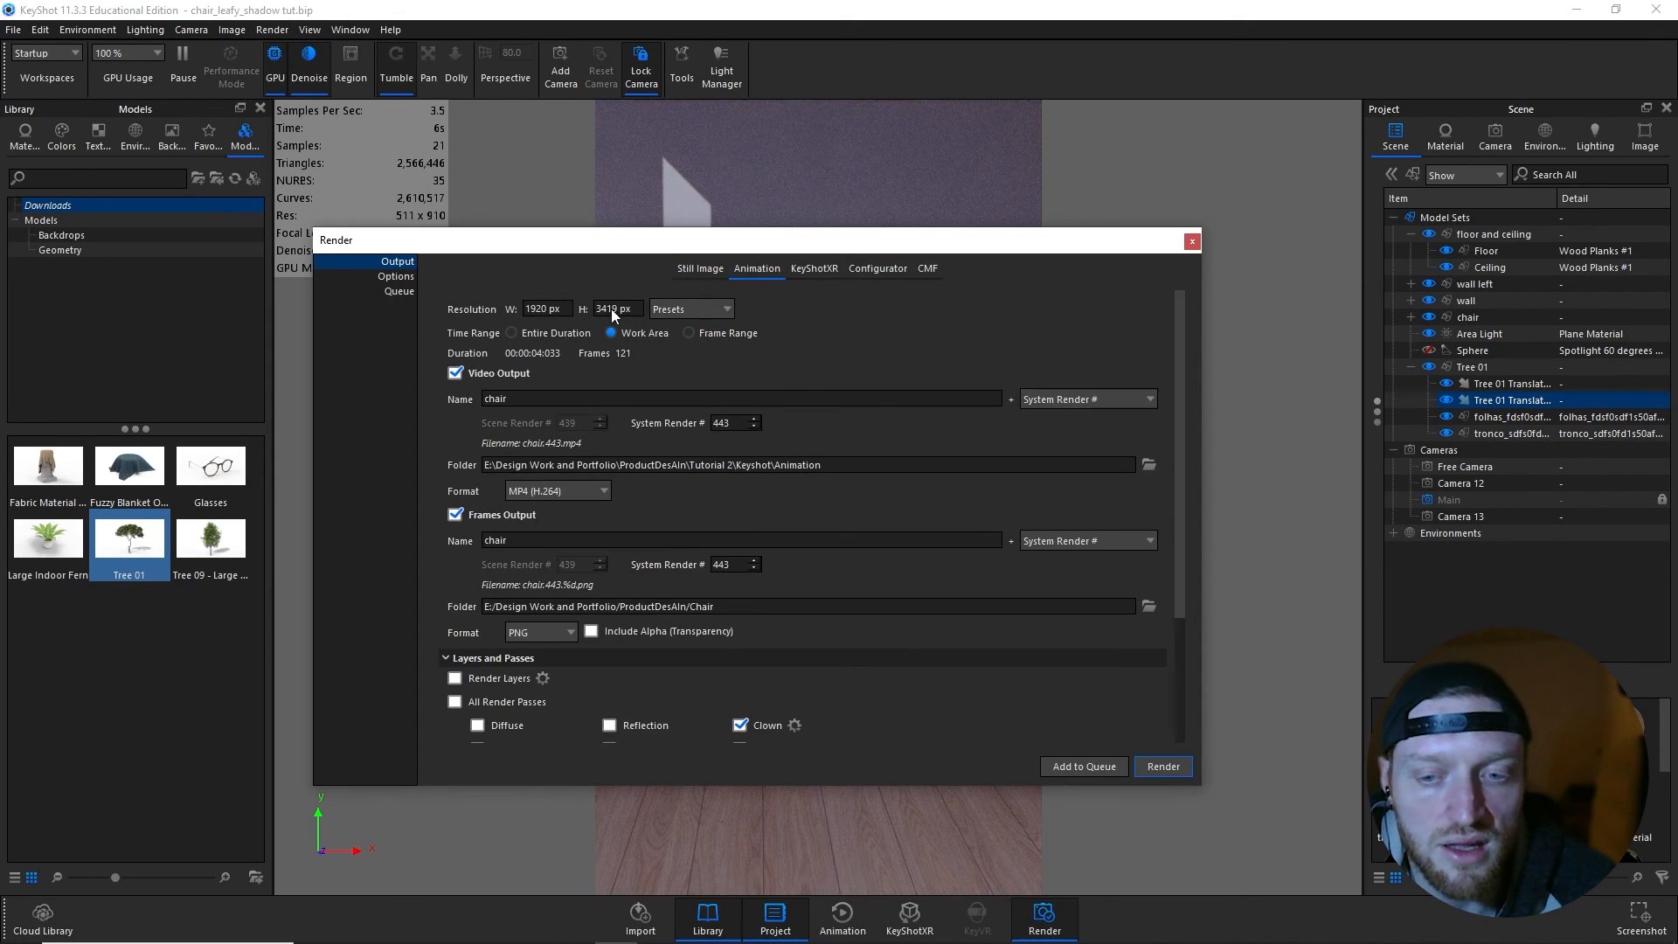
left_click(1063, 766)
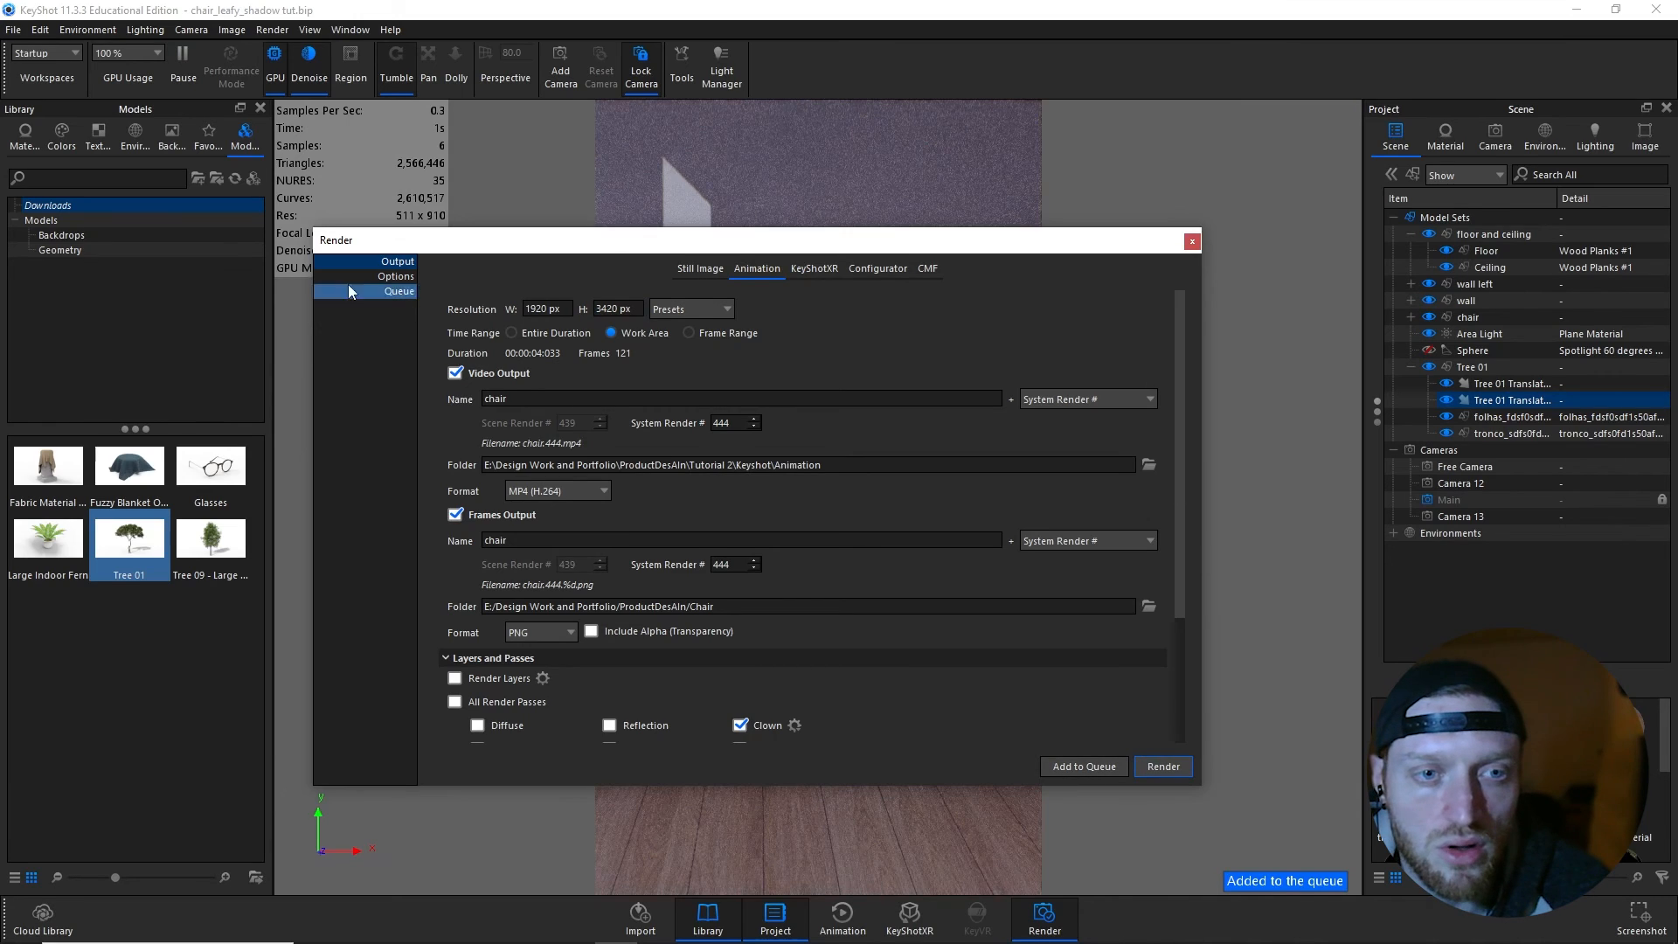
- Review the queued chair image and animation jobs and their previews in the render queue
left_click(398, 291)
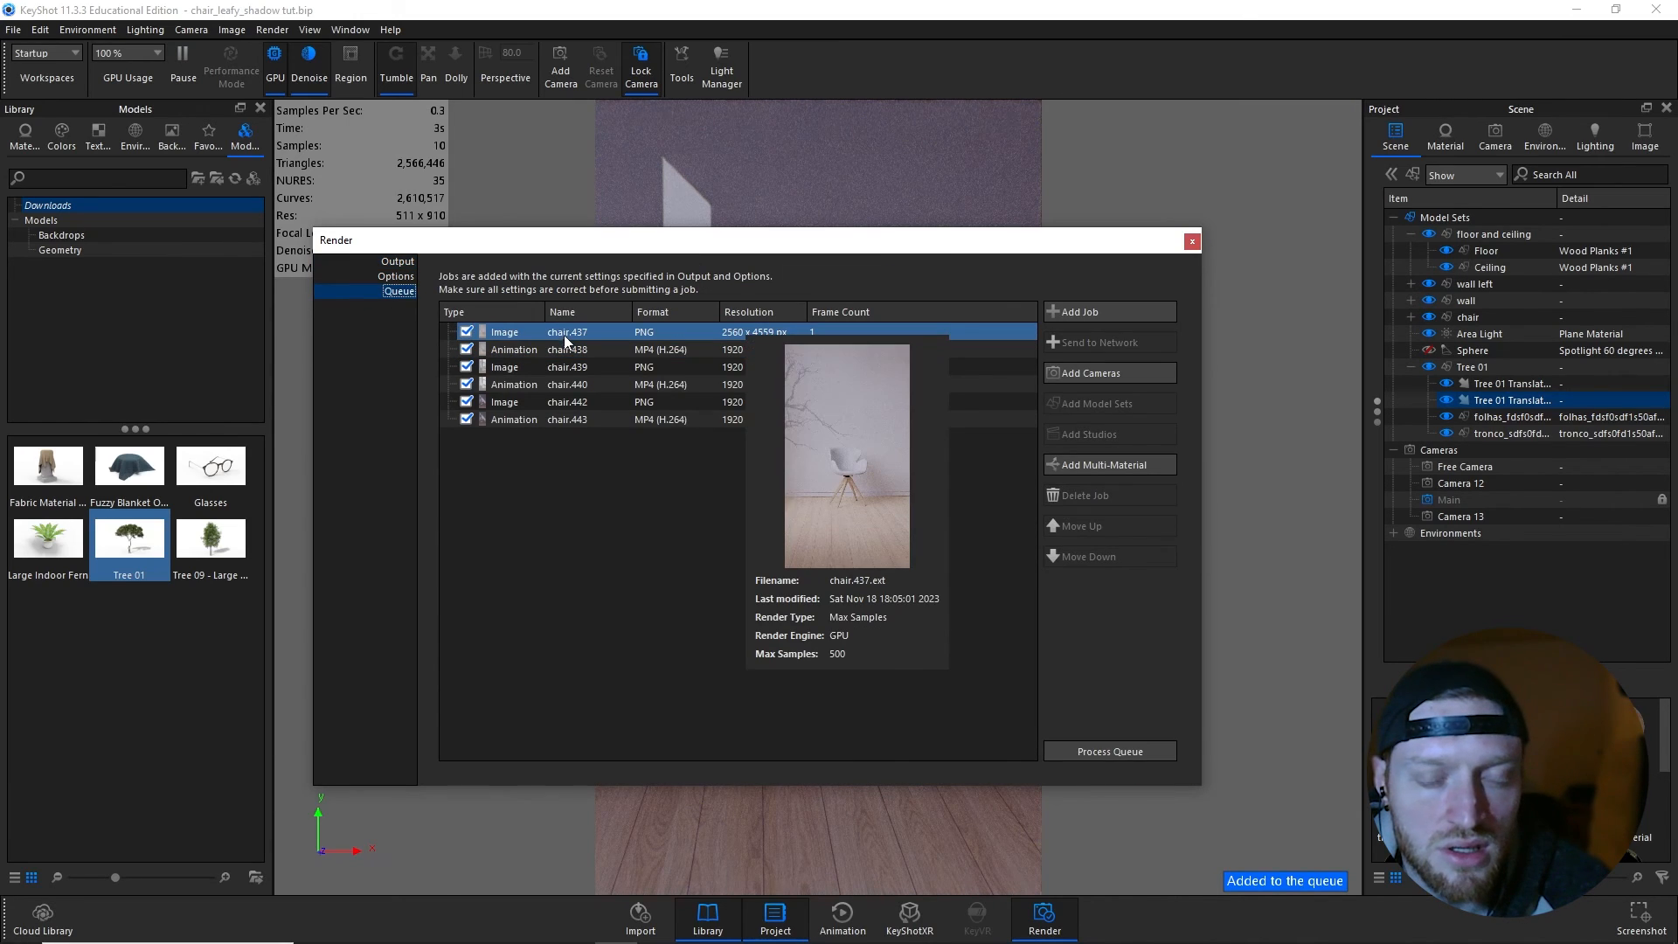
left_click(571, 352)
left_click(569, 368)
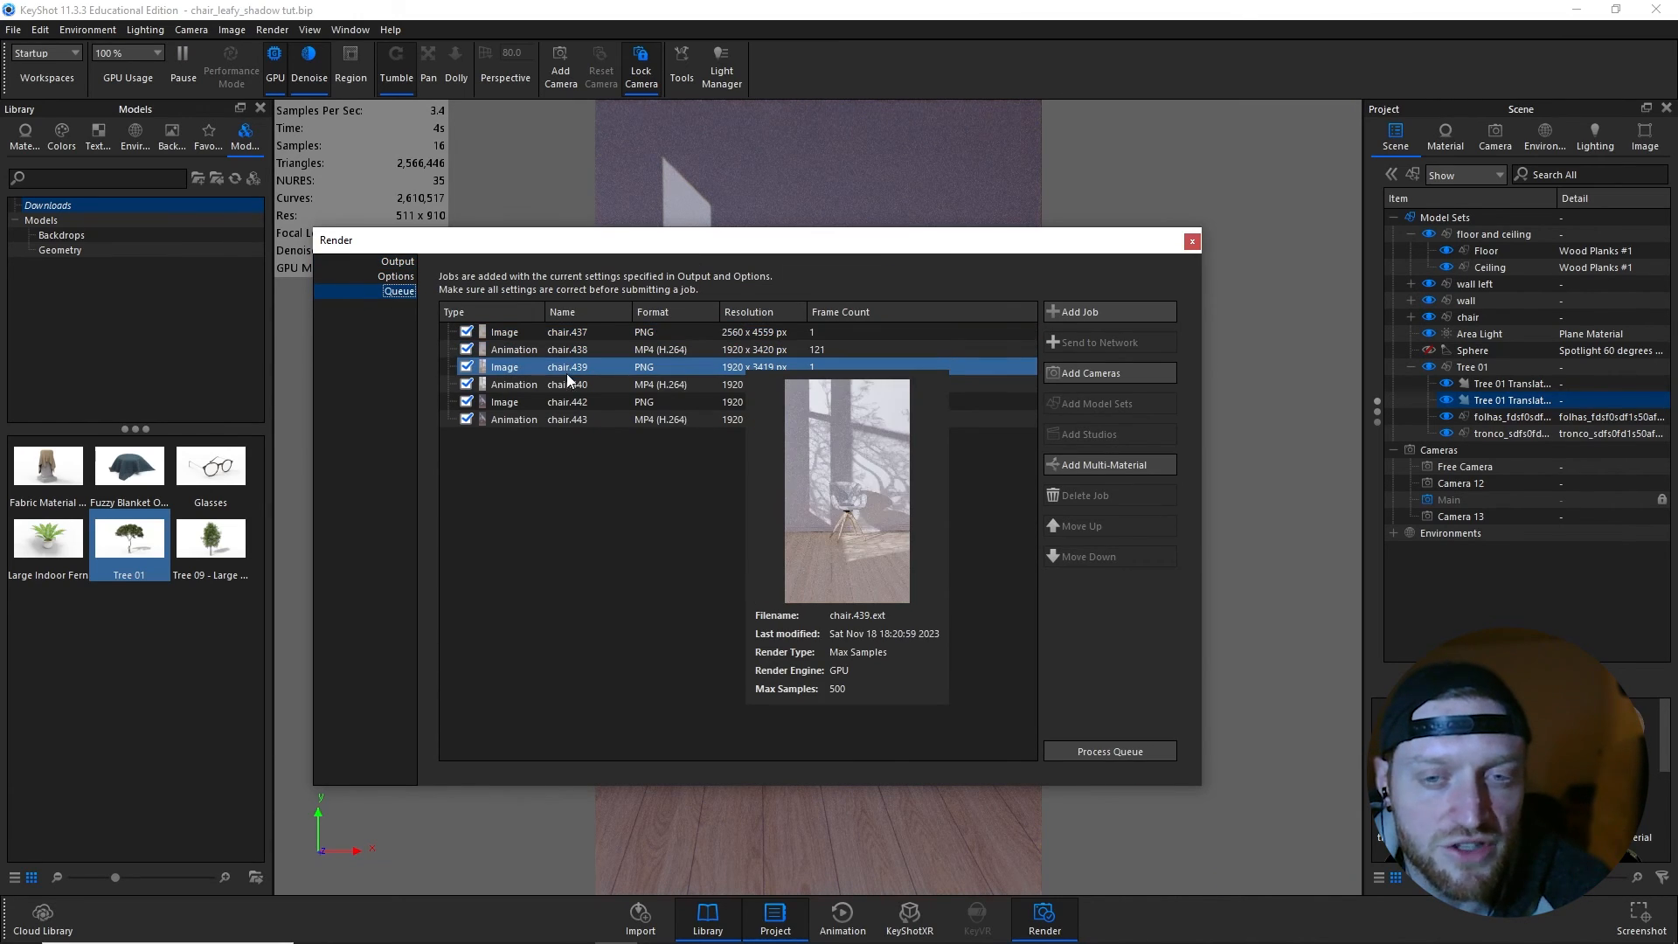
left_click(568, 385)
left_click(568, 402)
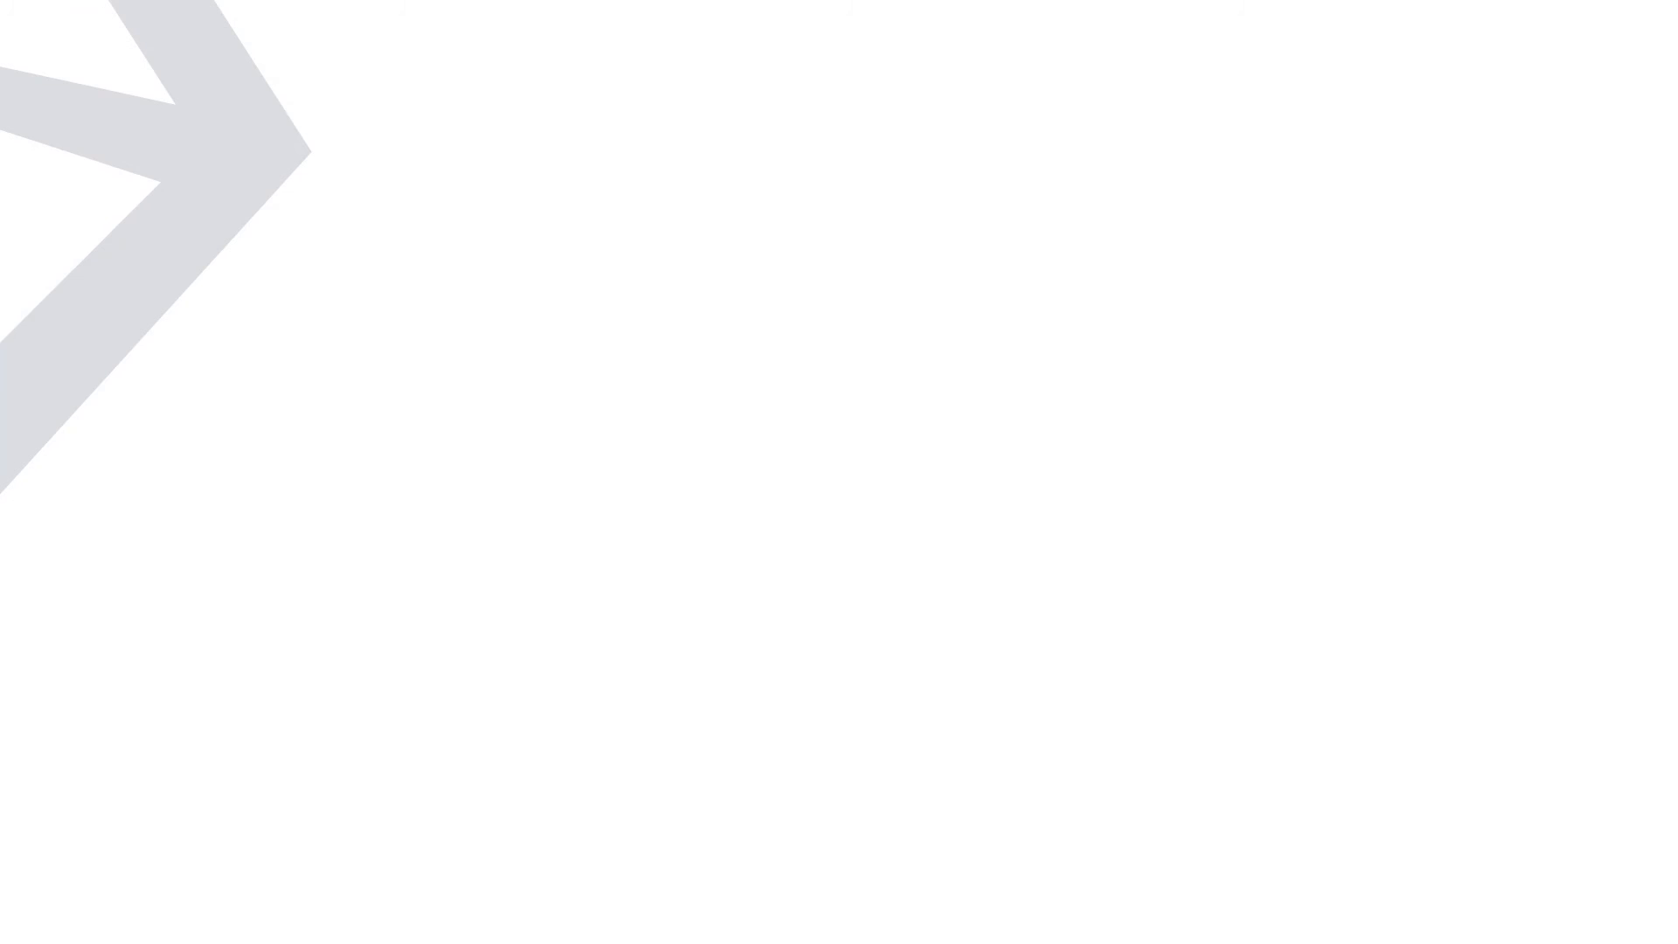